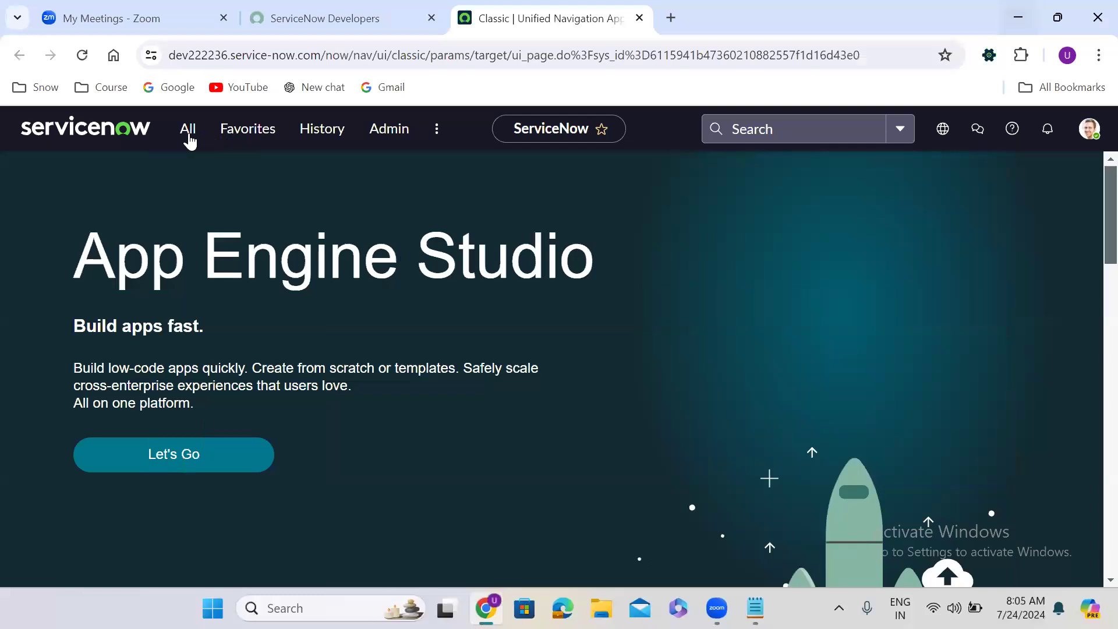
- Find Maintain Items under Service Catalog and open its catalog items list in a new browser tab
left_click(189, 140)
type("maint")
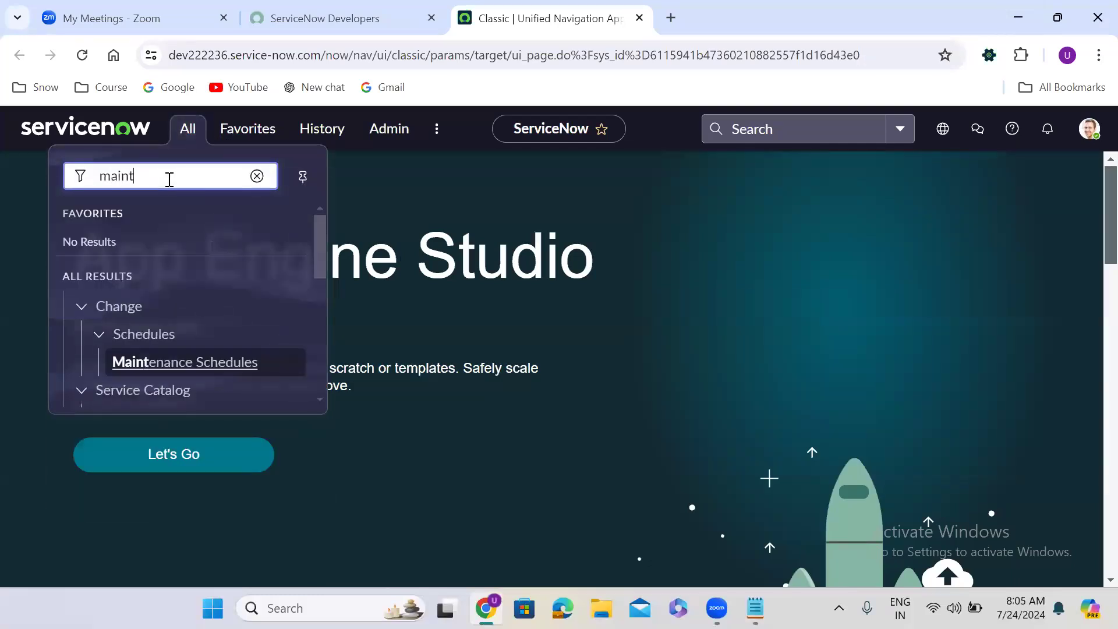
type("ain items")
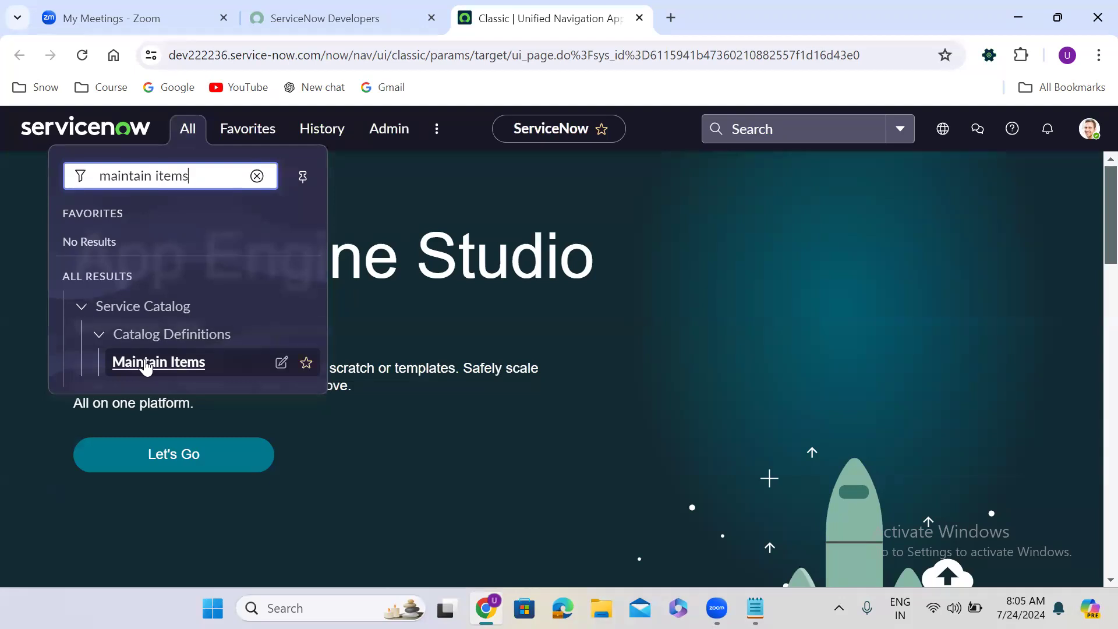
right_click(148, 362)
left_click(221, 151)
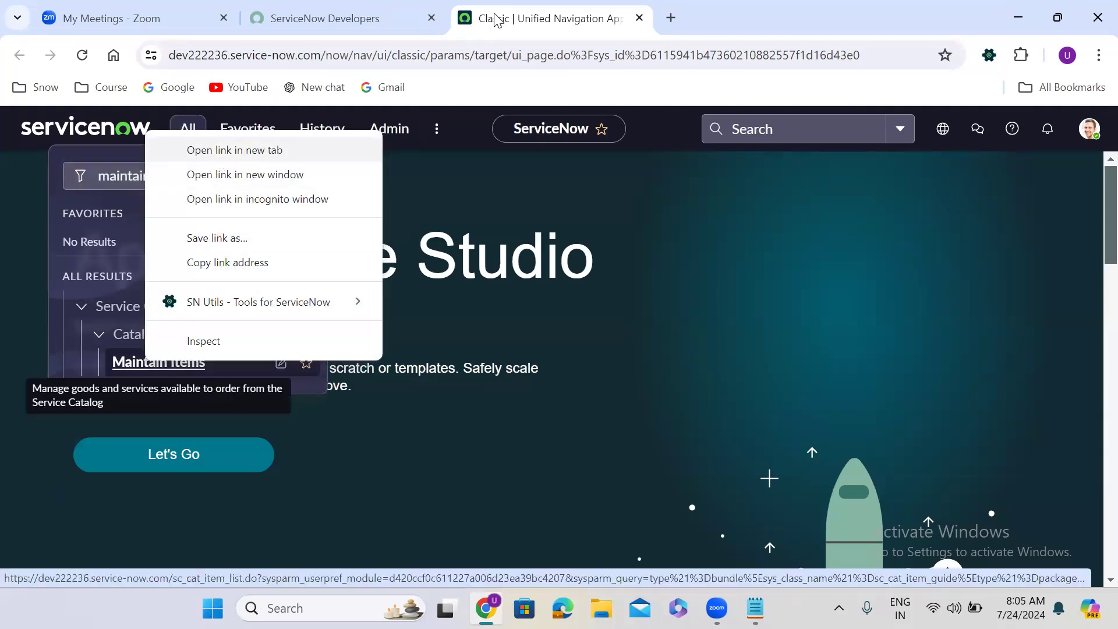
left_click(702, 12)
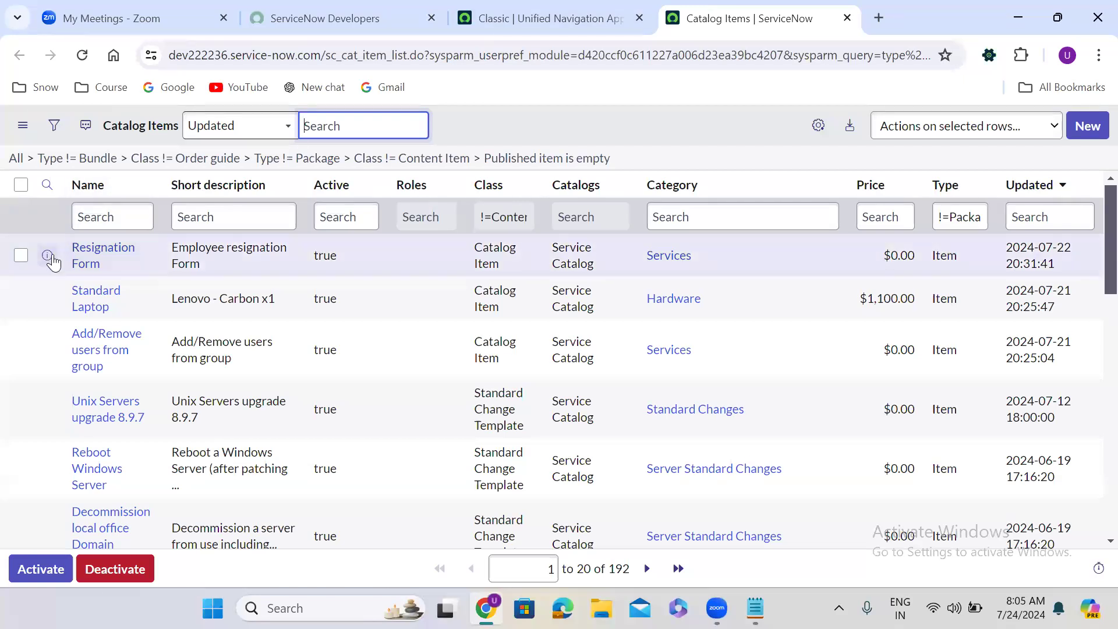
- Open the Resignation Form catalog item record in a new browser tab and switch to it
right_click(76, 252)
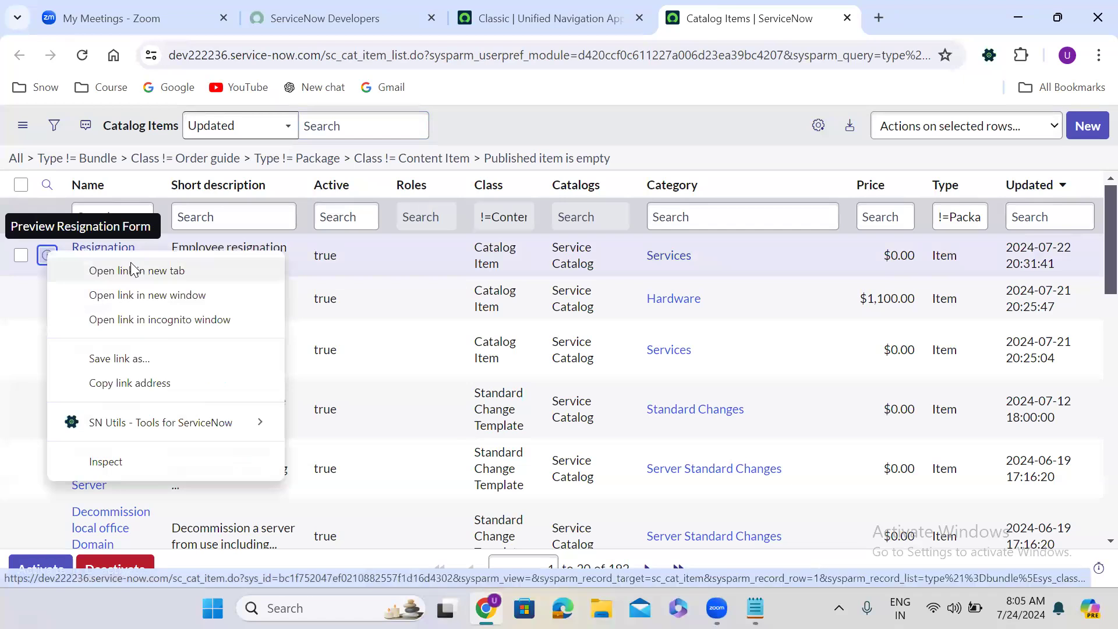
left_click(128, 269)
left_click(806, 7)
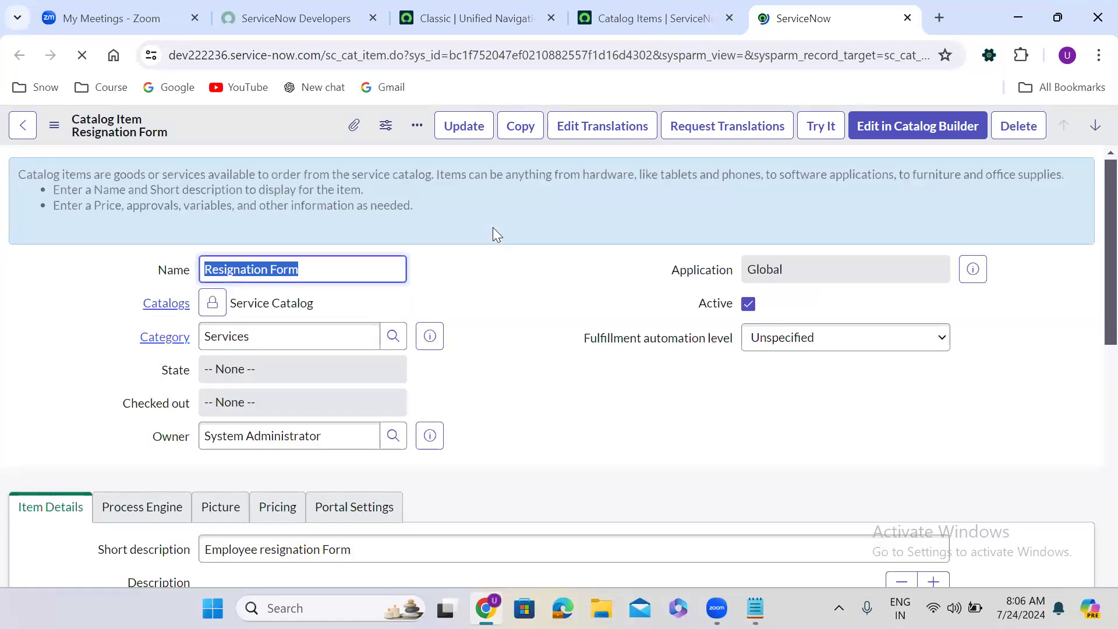
- Examine the Resignation Form's item details, variables, variable sets, catalog UI policies and catalog client scripts
scroll(492, 228, "down", 3)
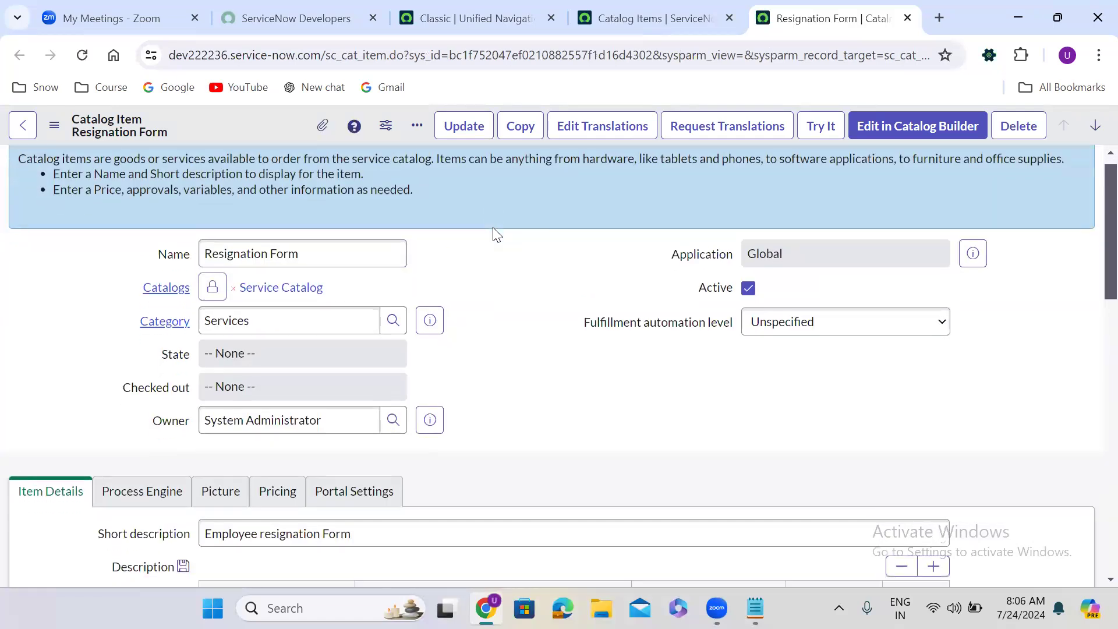
scroll(493, 228, "down", 1)
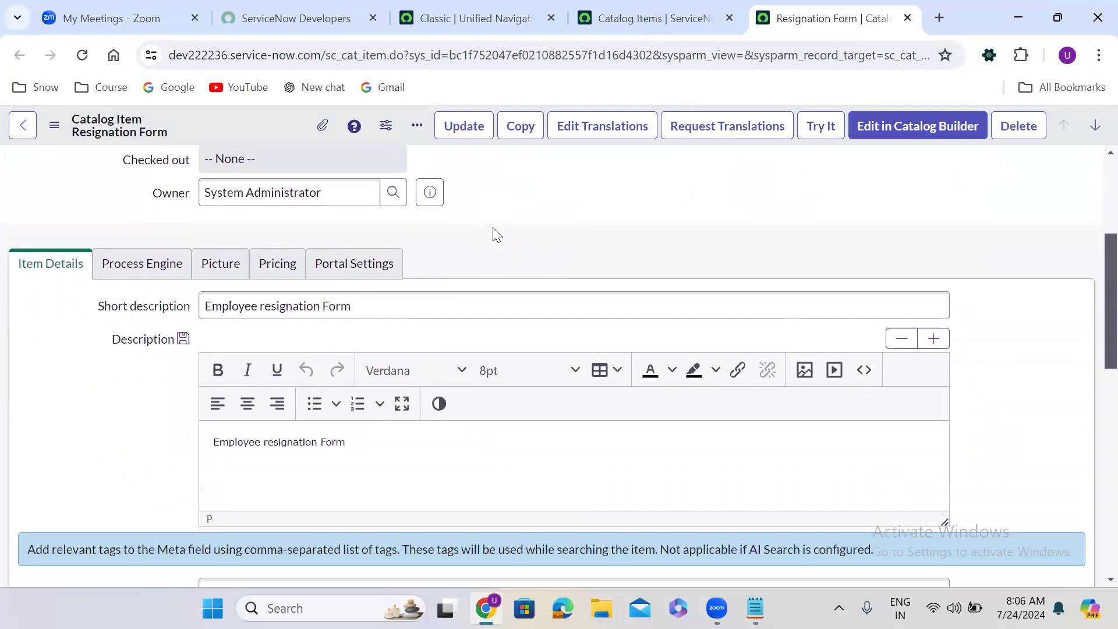
scroll(495, 233, "down", 3)
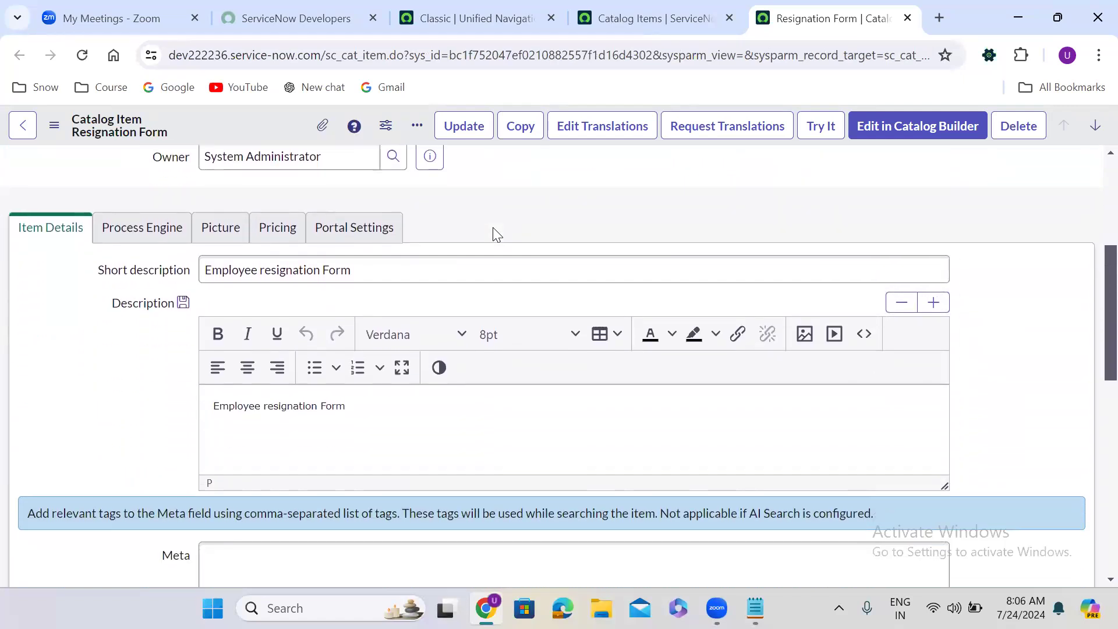
scroll(493, 227, "down", 8)
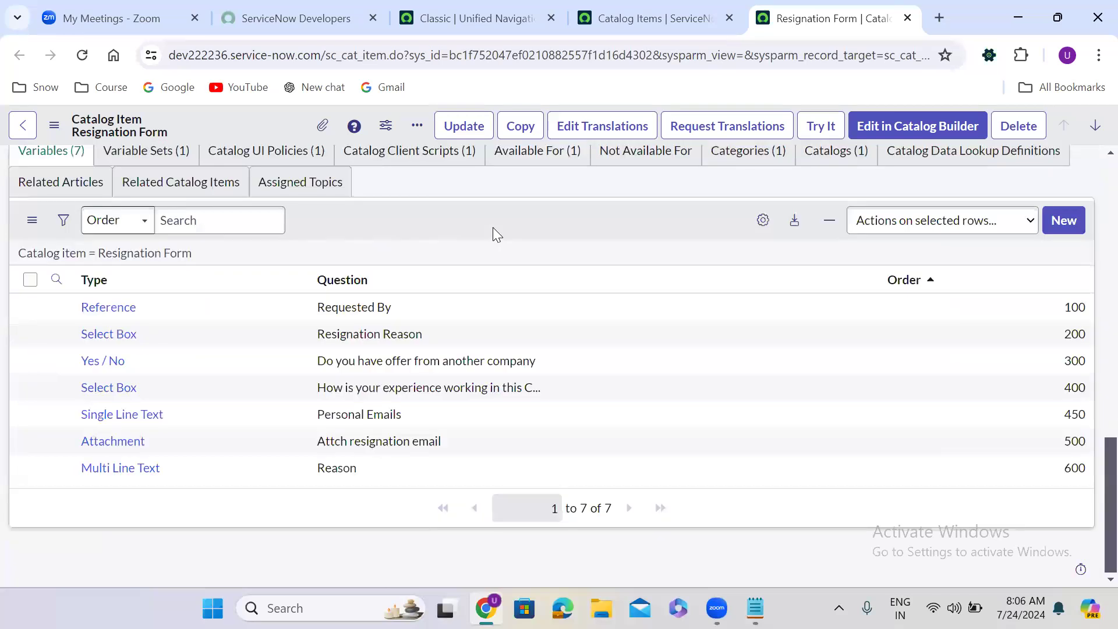
scroll(492, 227, "up", 1)
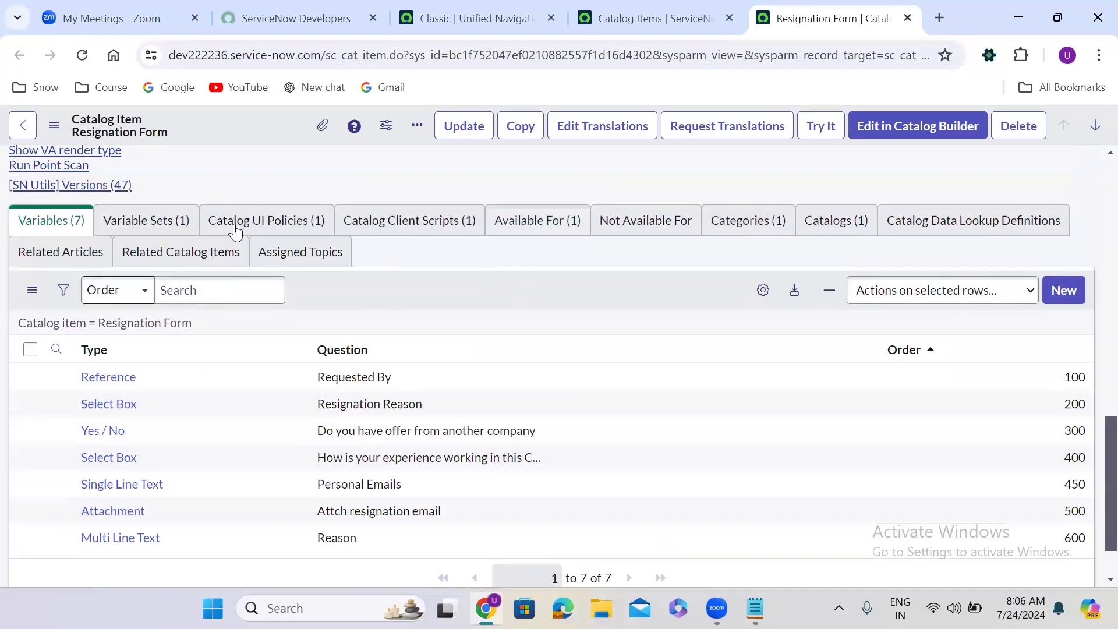
left_click(74, 227)
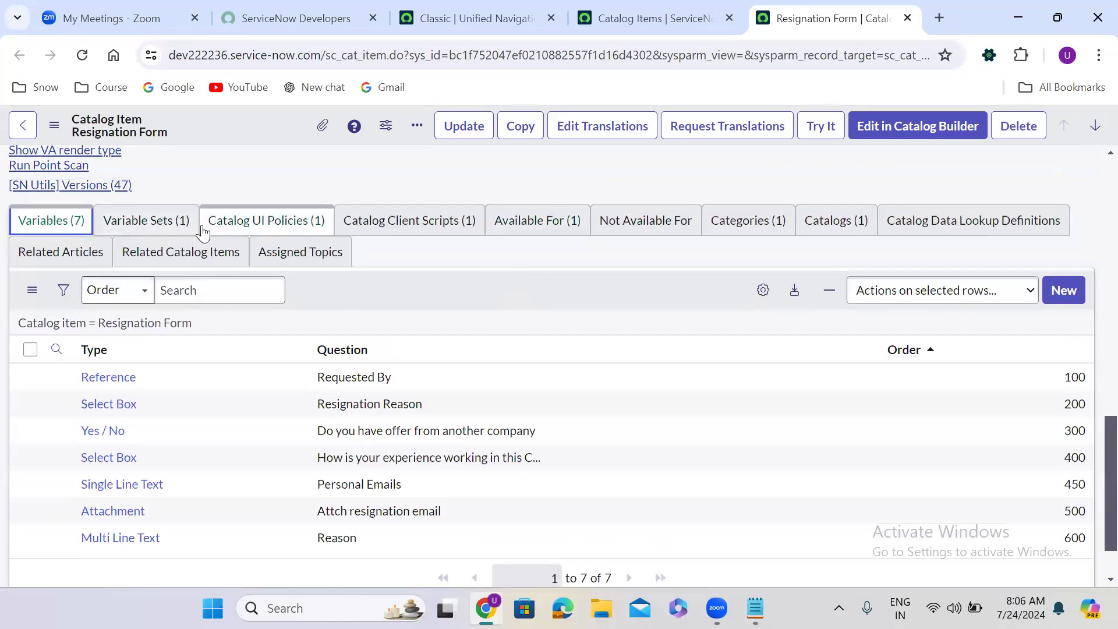
left_click(158, 221)
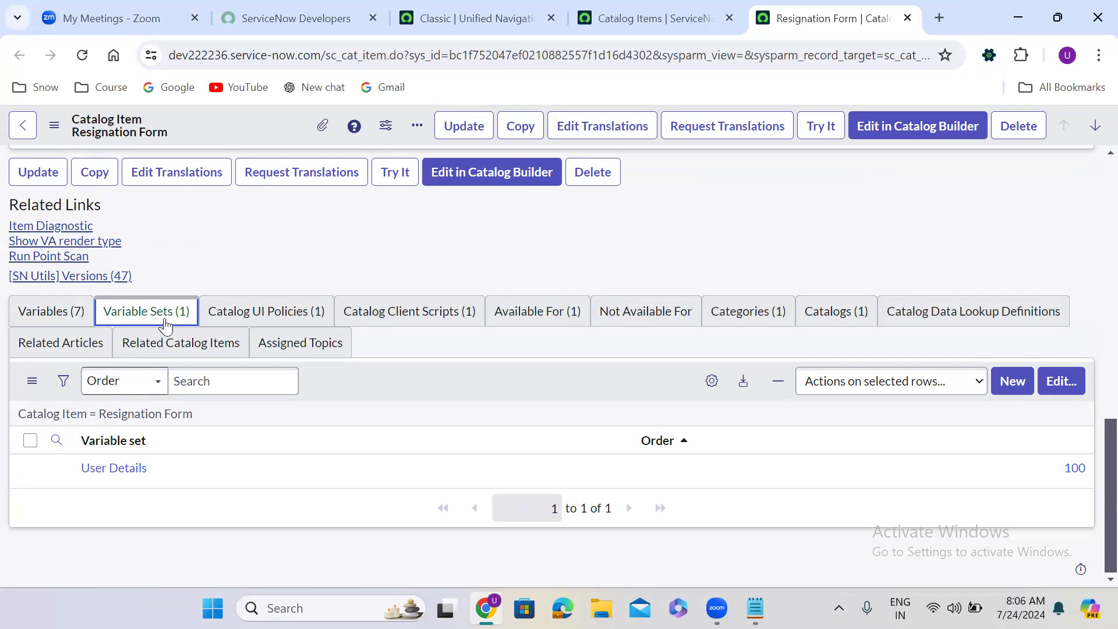
left_click(281, 318)
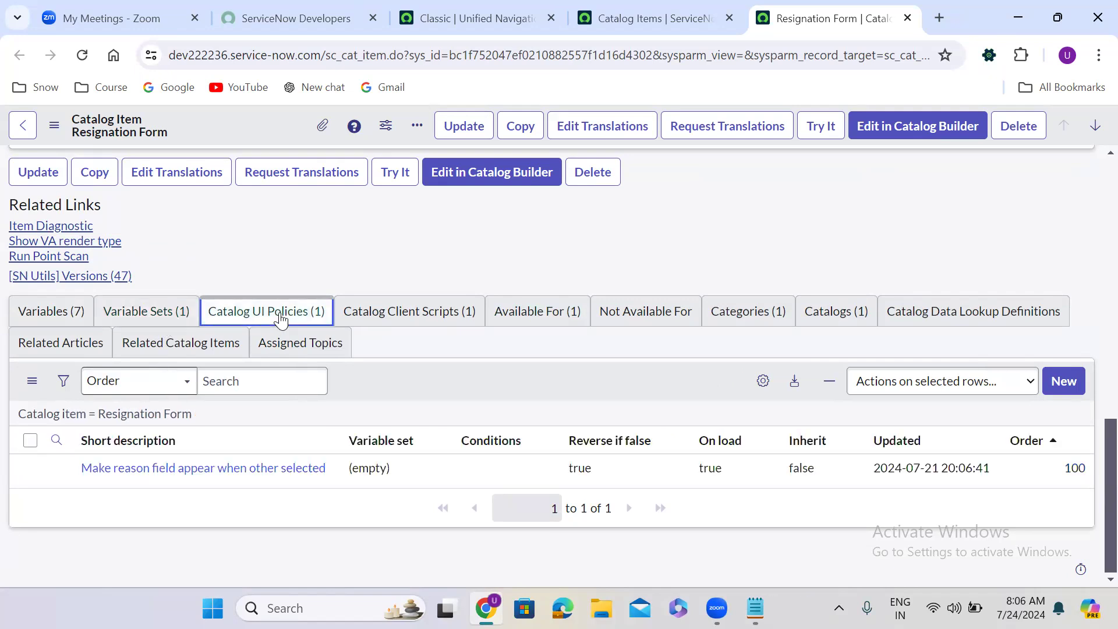
left_click(381, 316)
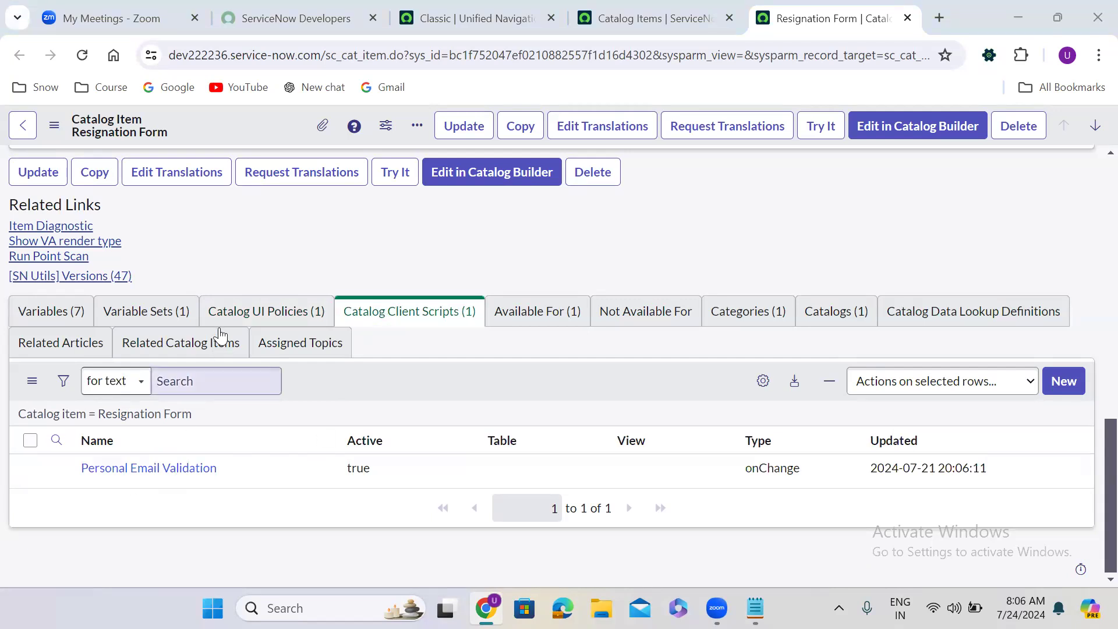
- Open the User Details variable set from the Resignation Form in a new browser tab
left_click(157, 313)
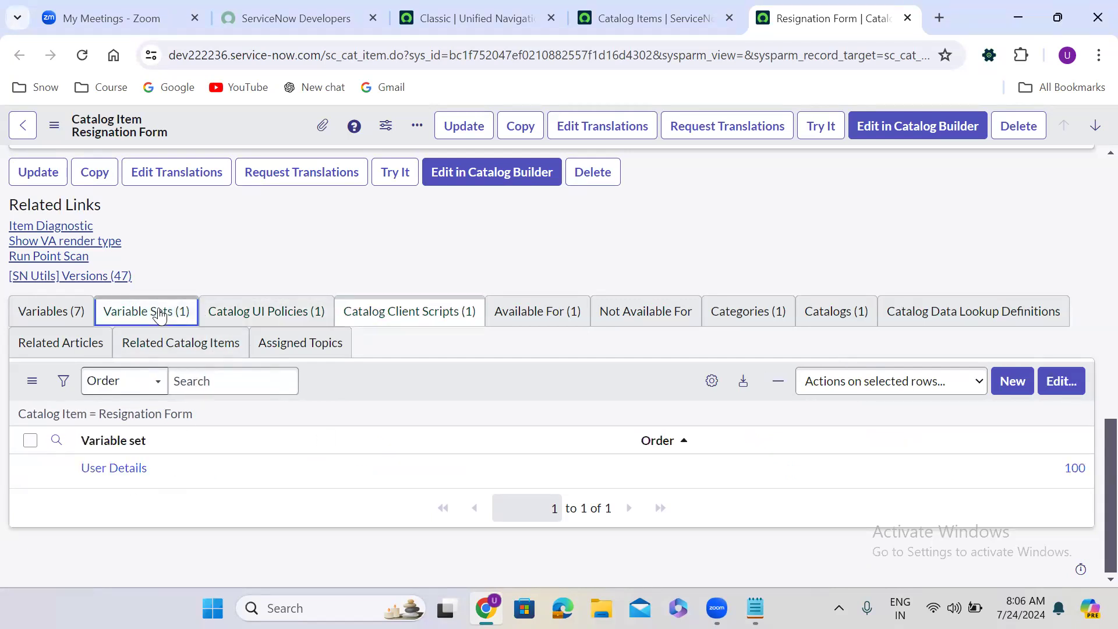
middle_click(114, 470)
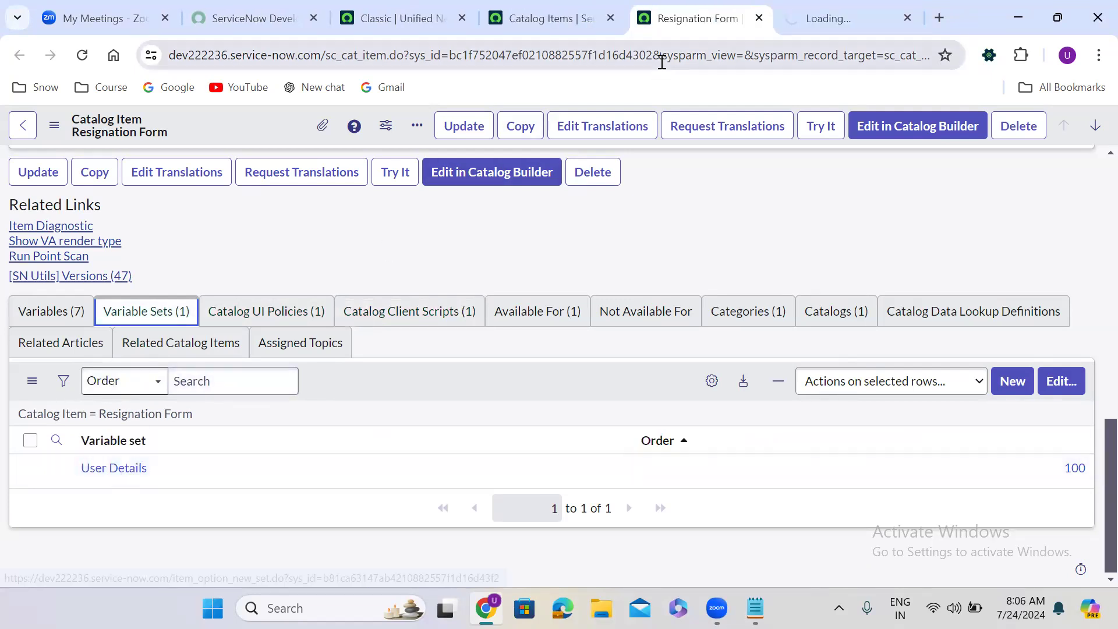
left_click(813, 14)
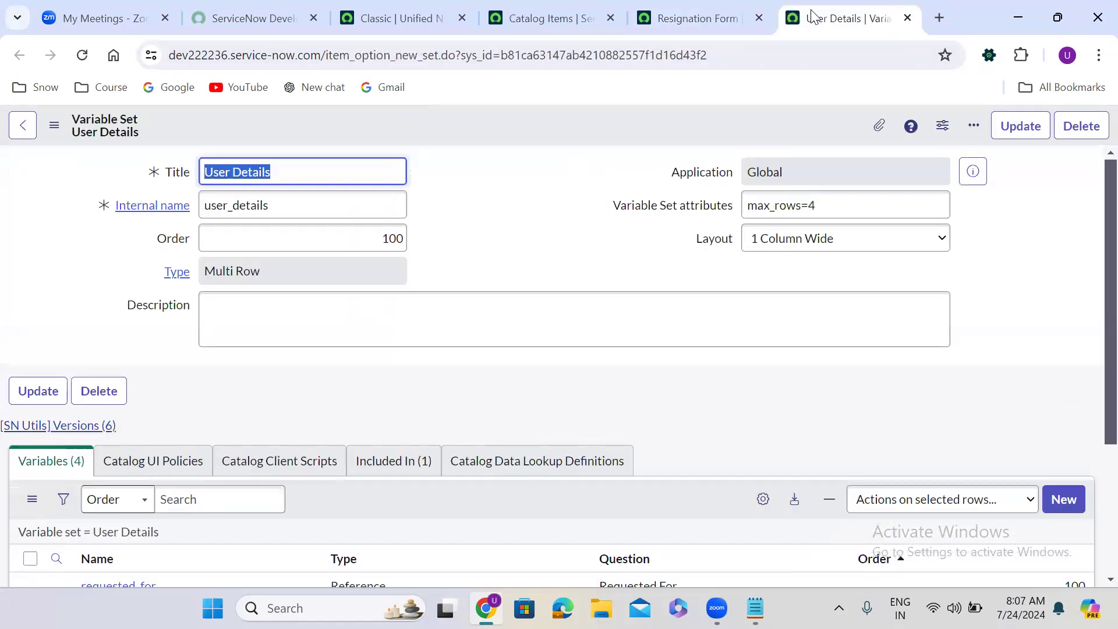
- Review the User Details variable set's variables, catalog UI policies and catalog client scripts
left_click(460, 270)
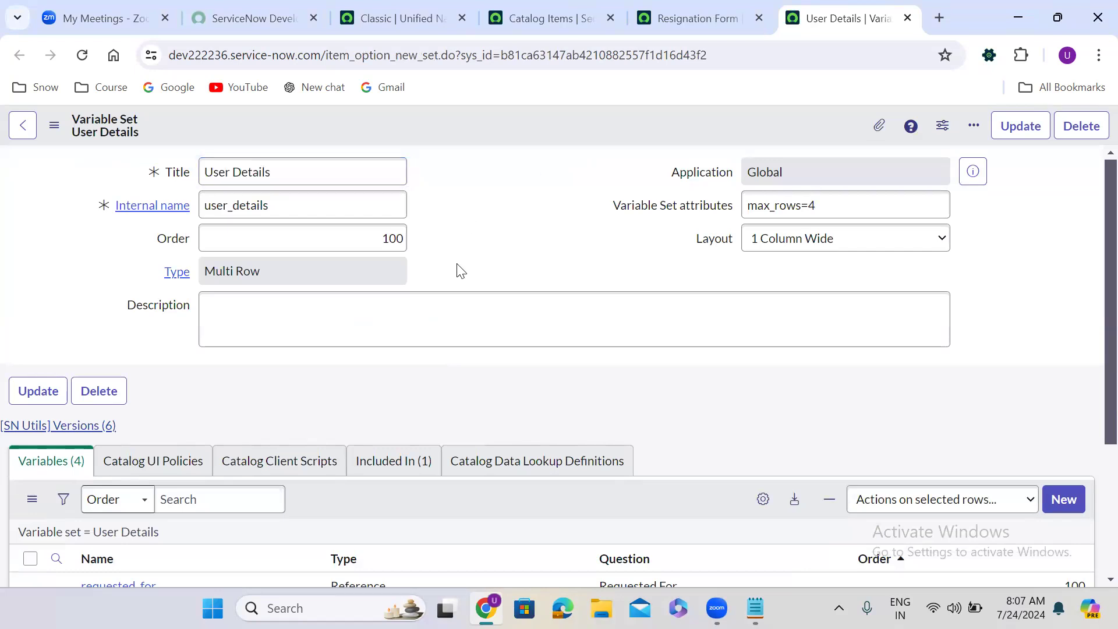
scroll(458, 267, "down", 3)
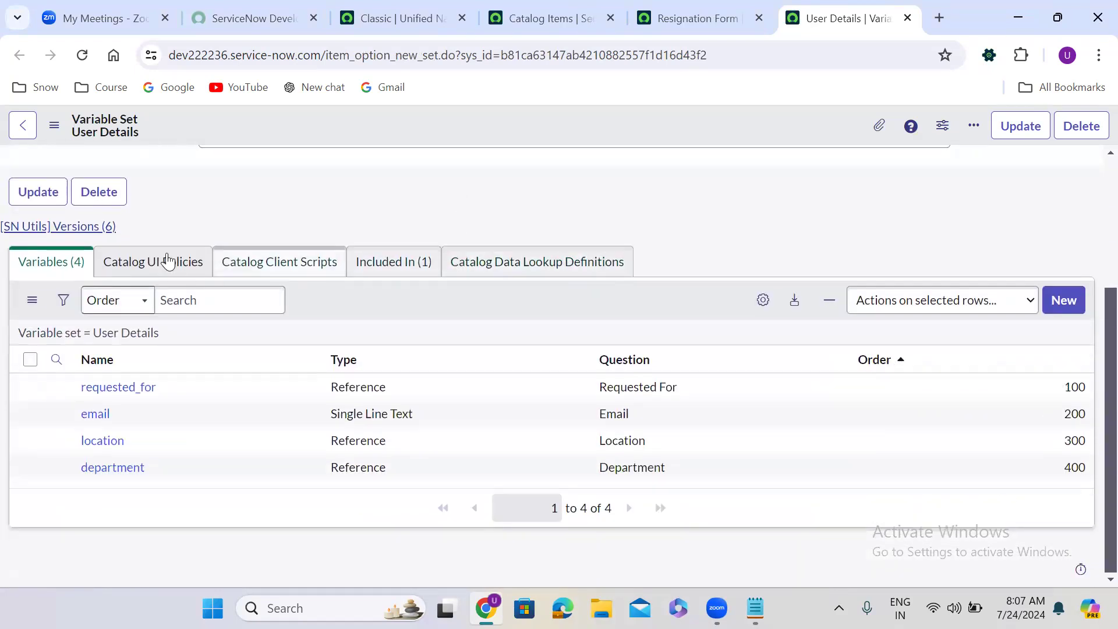
left_click(146, 254)
left_click(279, 360)
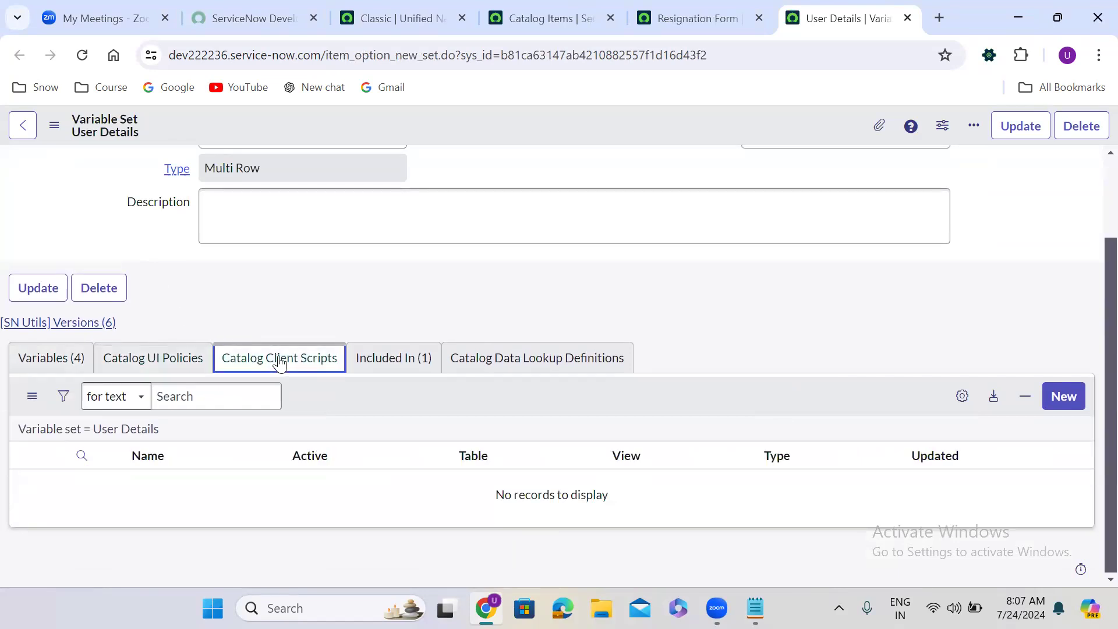
- Compare the Resignation Form's catalog UI policies and client scripts with those of the User Details variable set
left_click(676, 10)
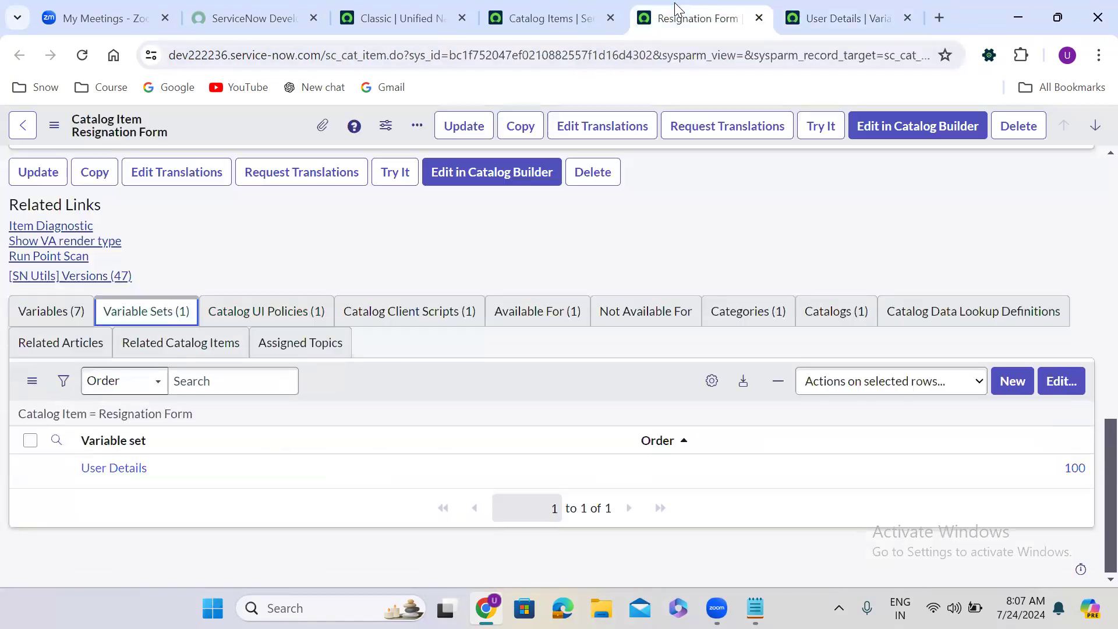
left_click(249, 320)
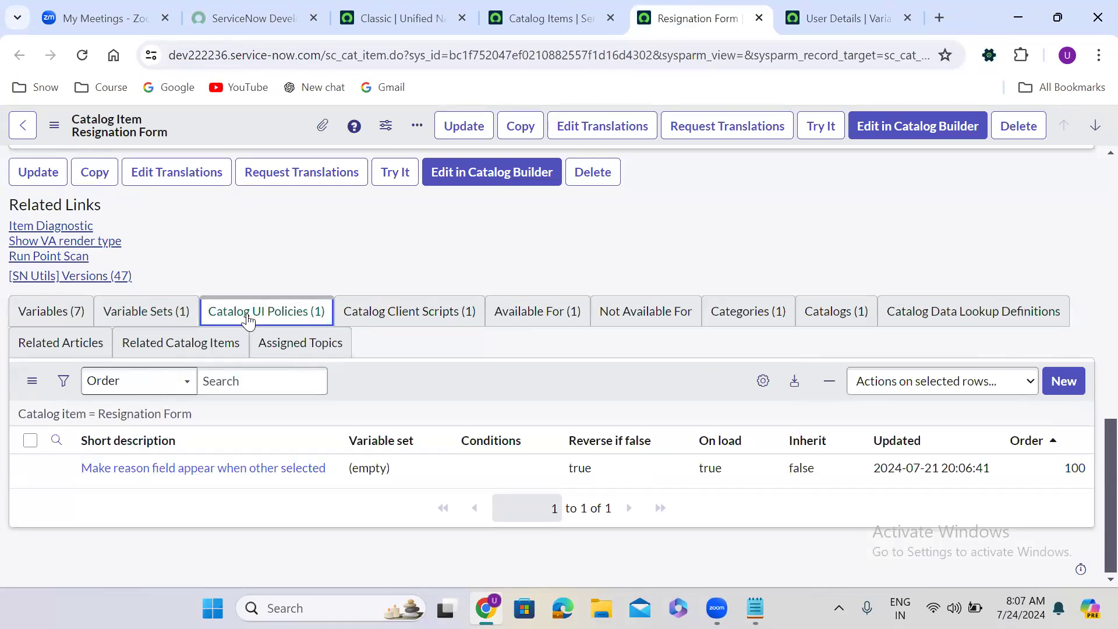
left_click(395, 322)
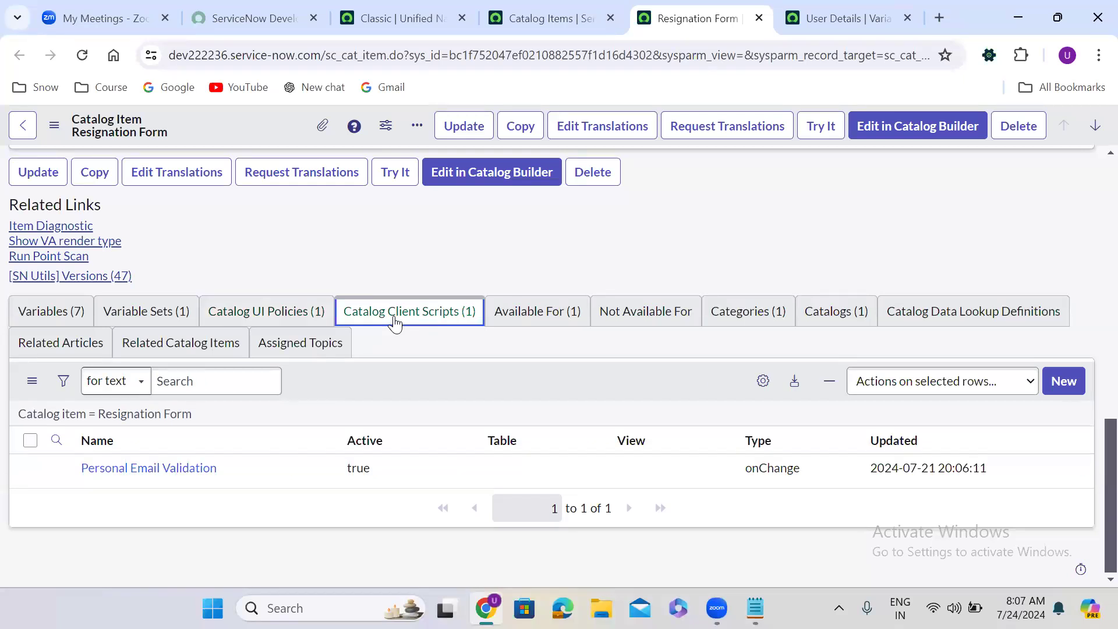
left_click(300, 315)
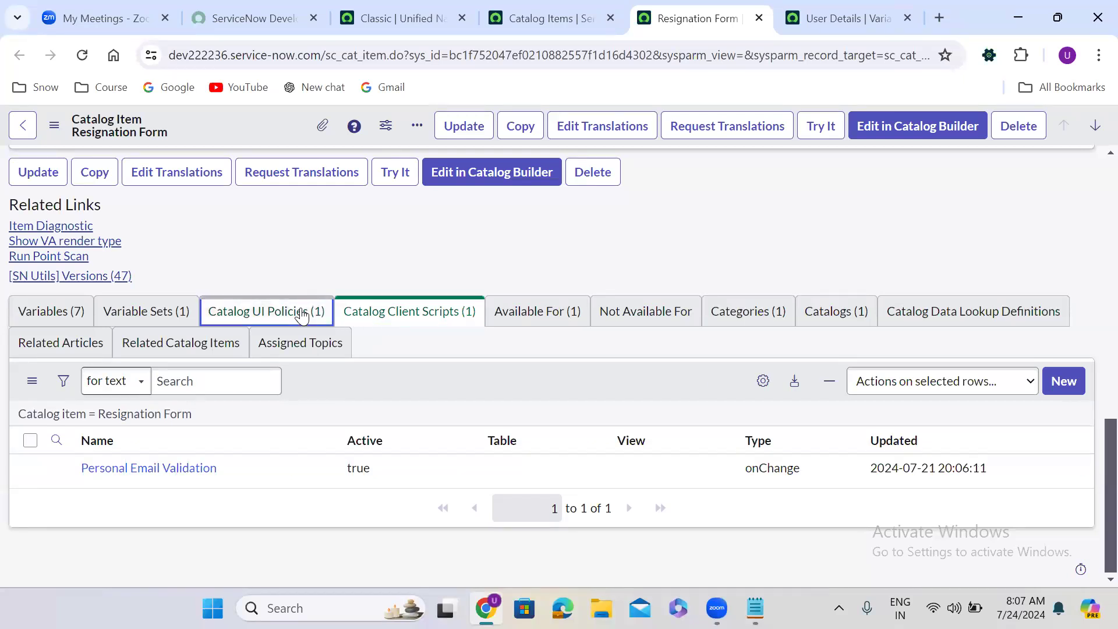
left_click(384, 326)
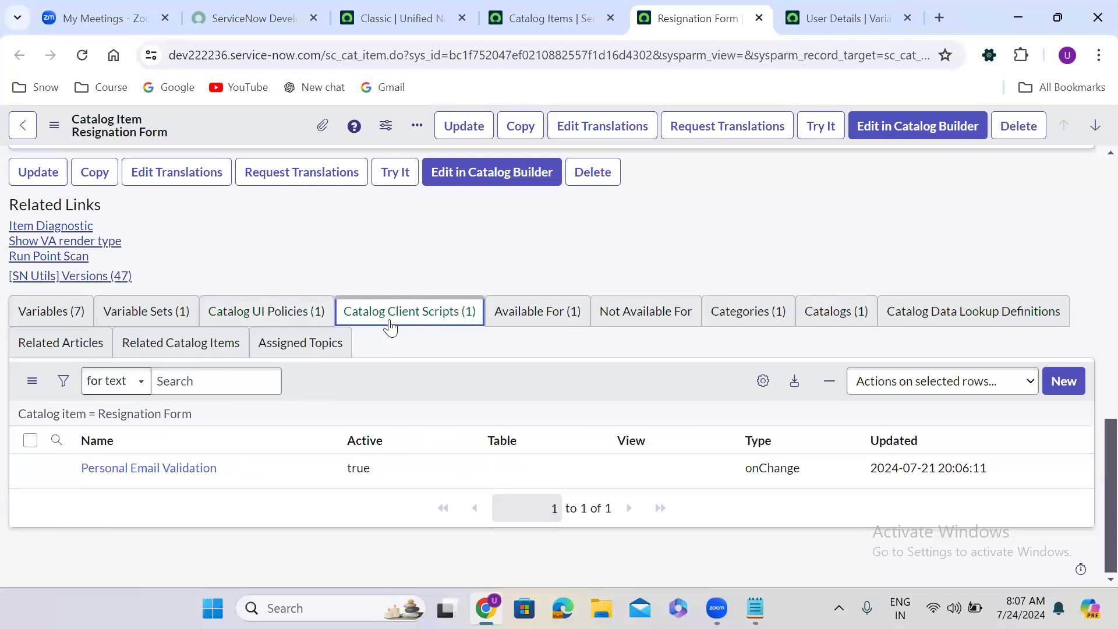
left_click(836, 8)
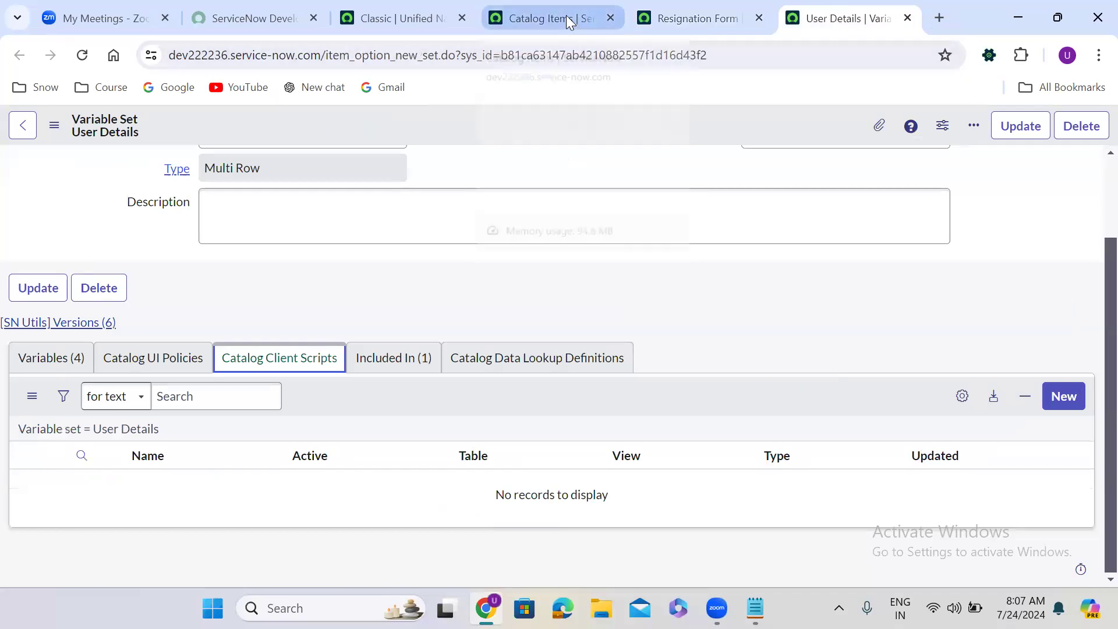
left_click(658, 23)
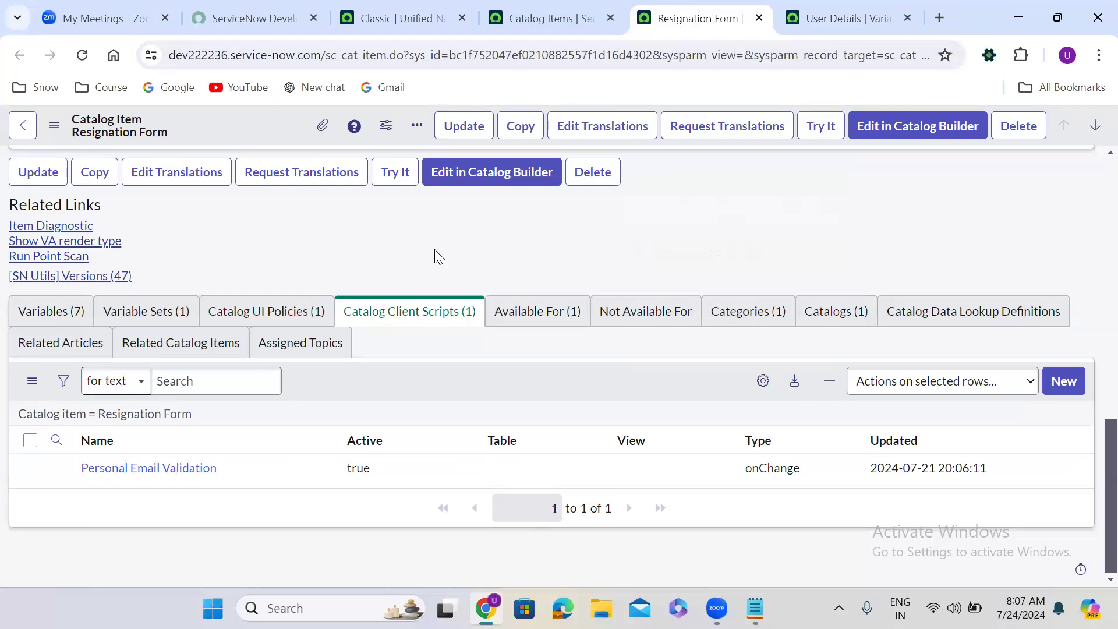
- Open the Resignation Form's Try It preview in a duplicated browser tab and look through the form
right_click(692, 18)
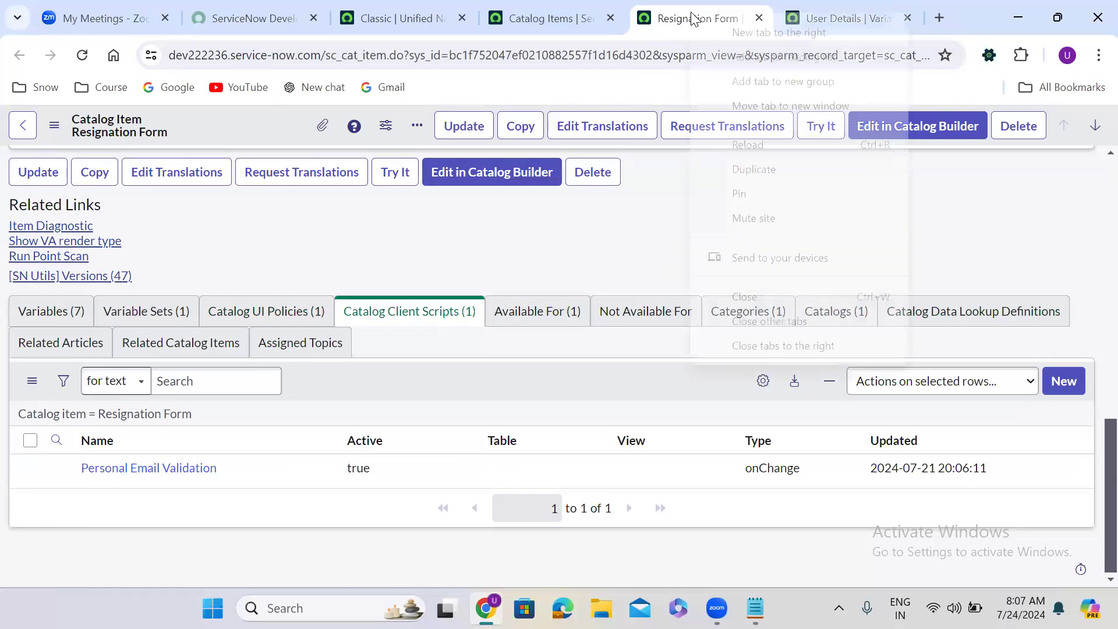
left_click(754, 169)
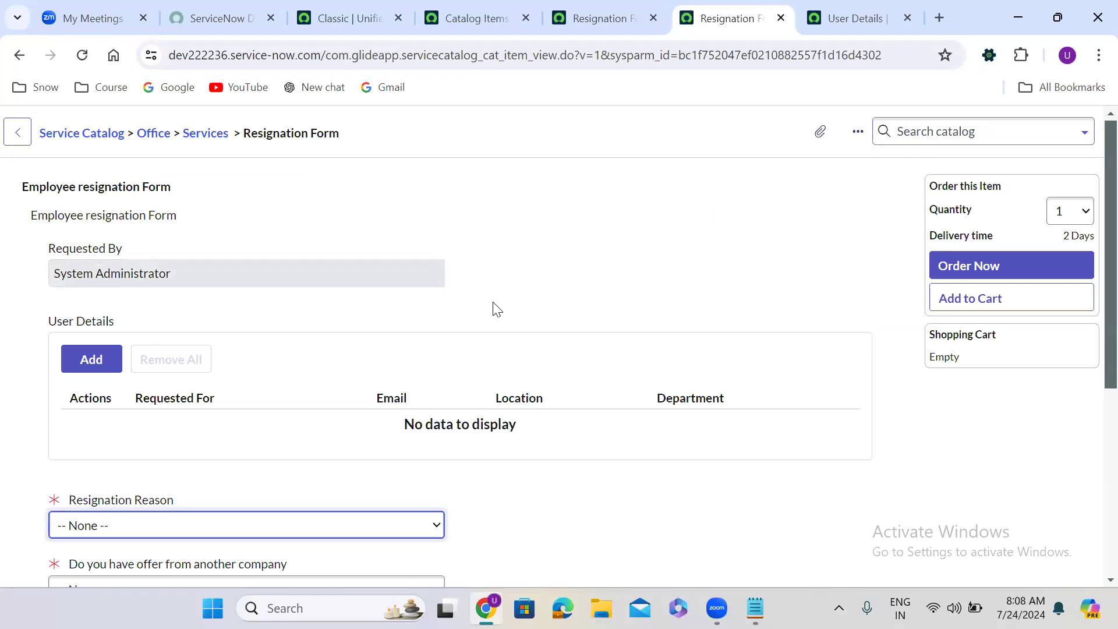
left_click(435, 334)
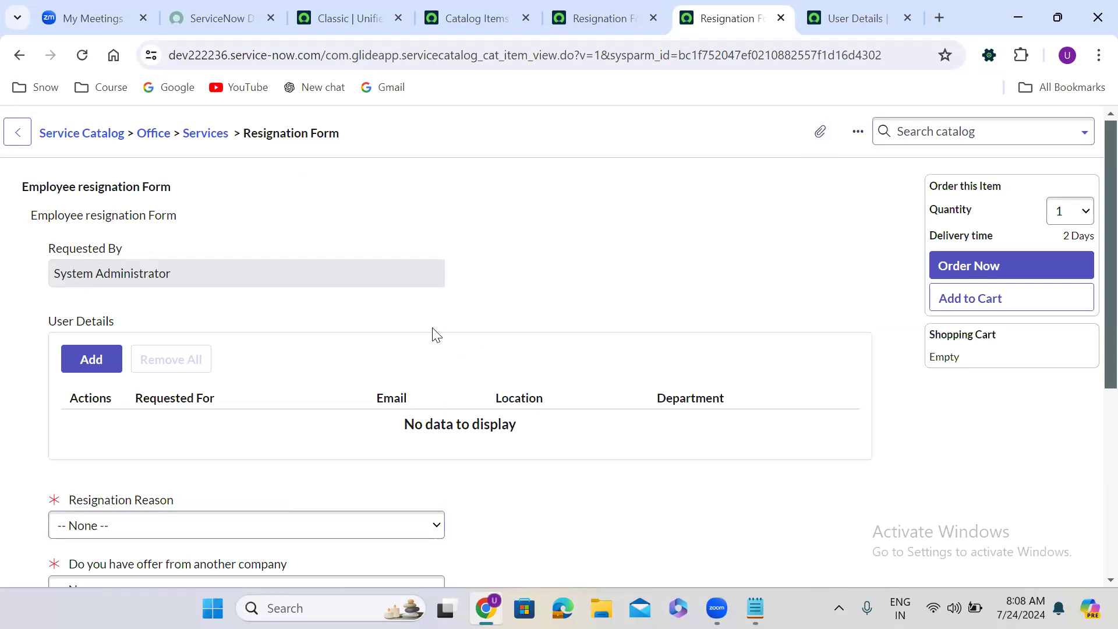
scroll(436, 334, "down", 5)
scroll(434, 335, "up", 5)
- Remove the User Details variable set from the Resignation Form catalog item and save the member list
left_click(628, 13)
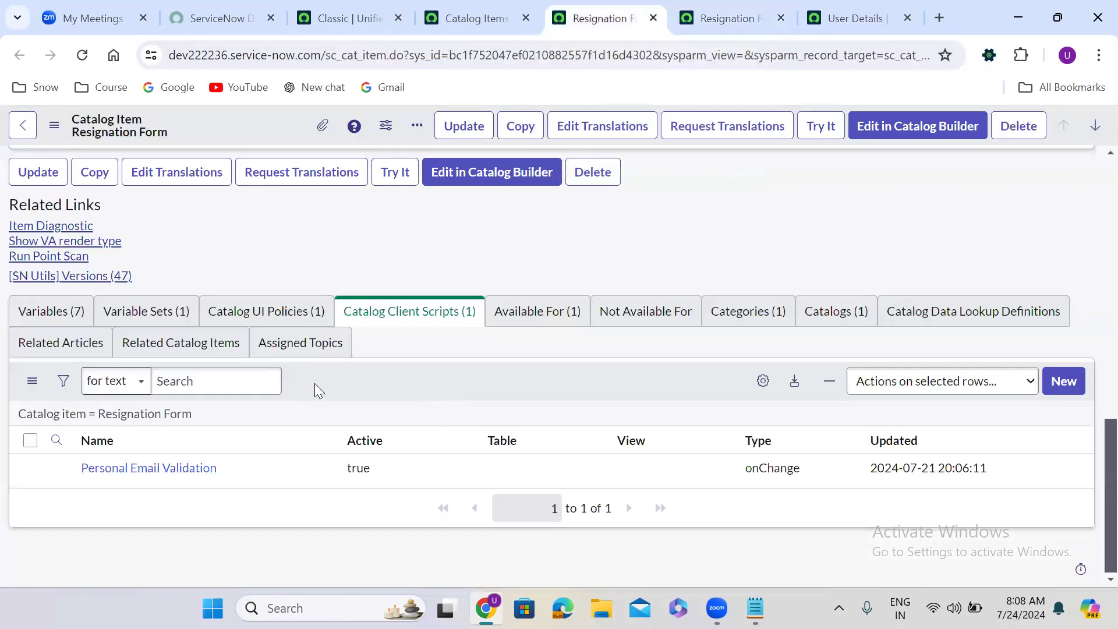
left_click(141, 308)
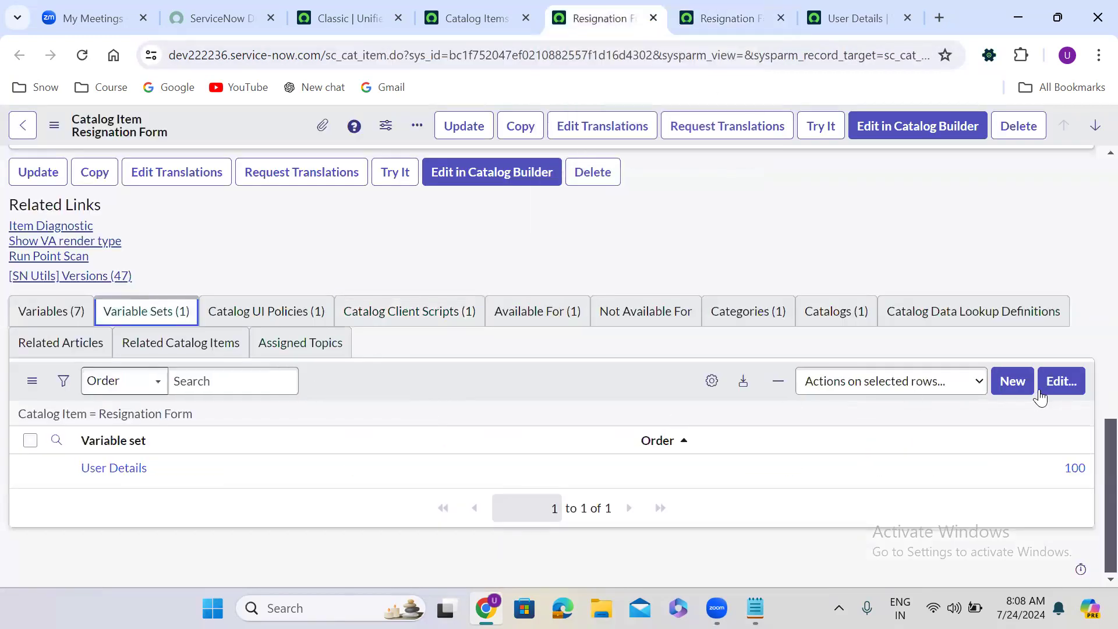
left_click(1059, 384)
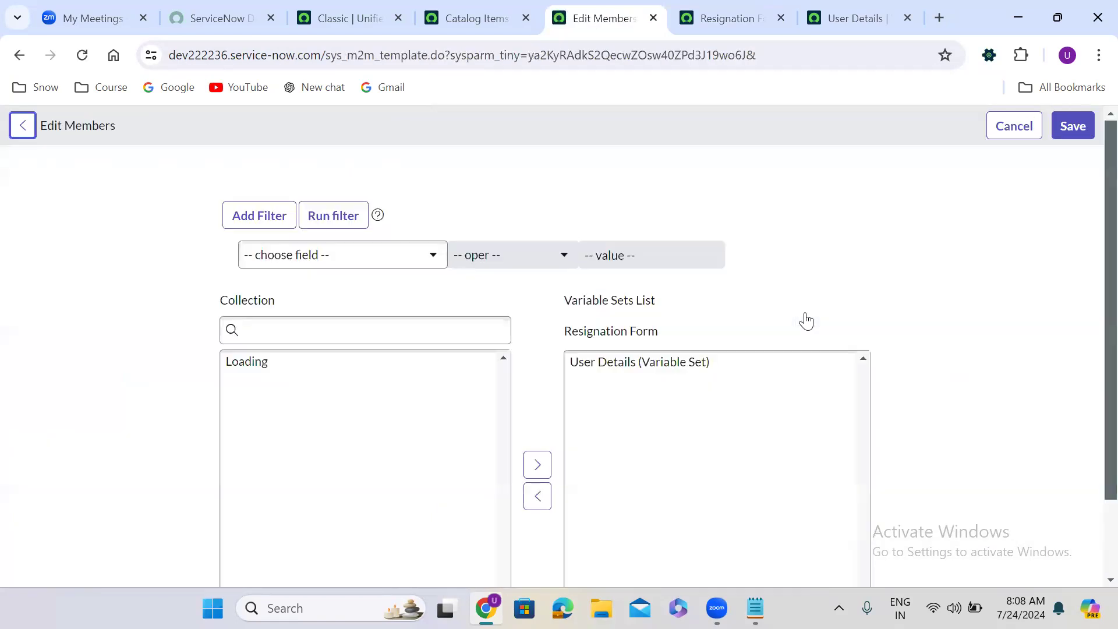
left_click(662, 363)
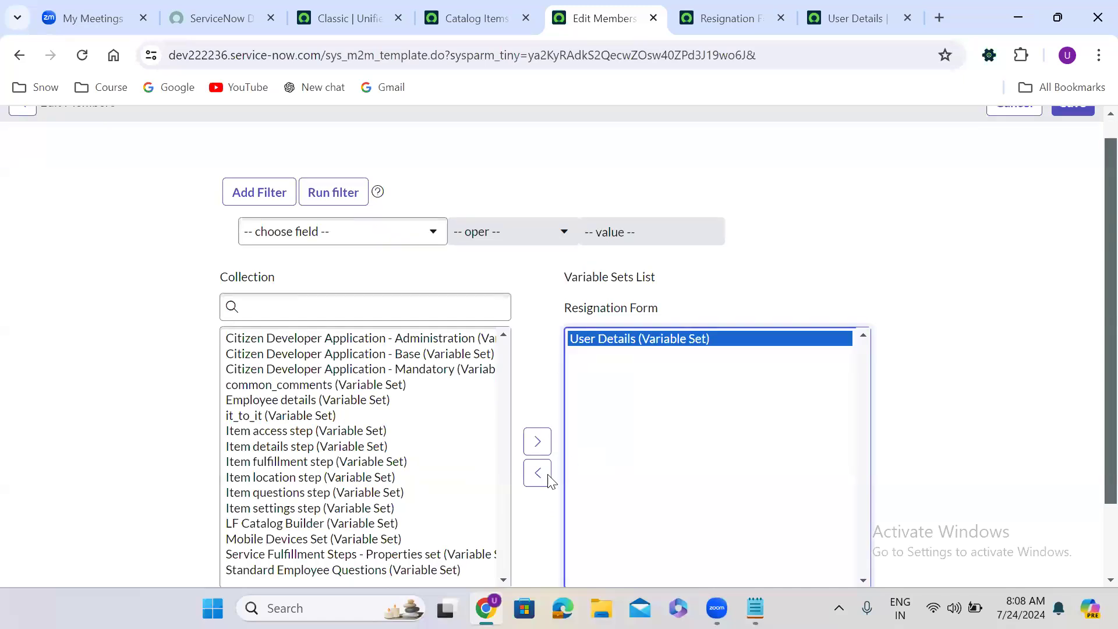
left_click(534, 481)
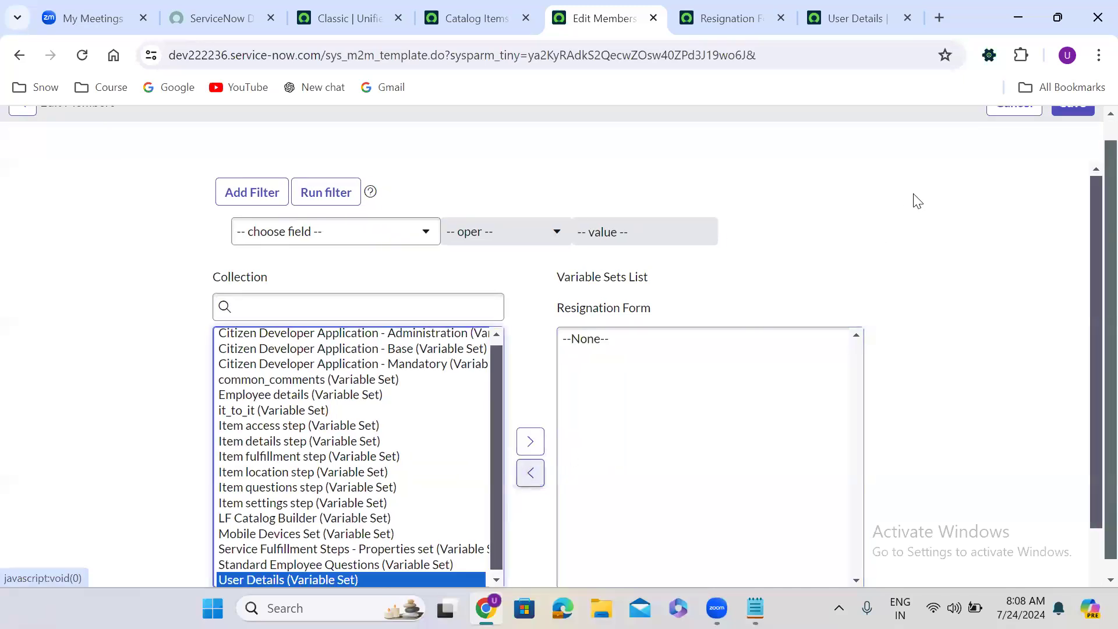
scroll(1093, 132, "up", 1)
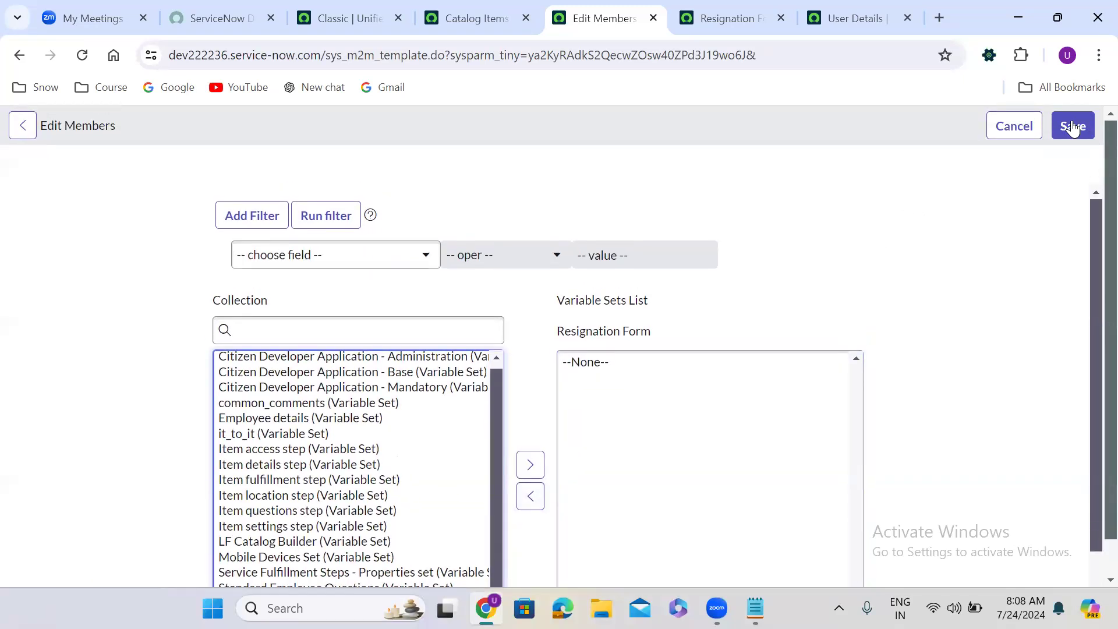
left_click(1073, 127)
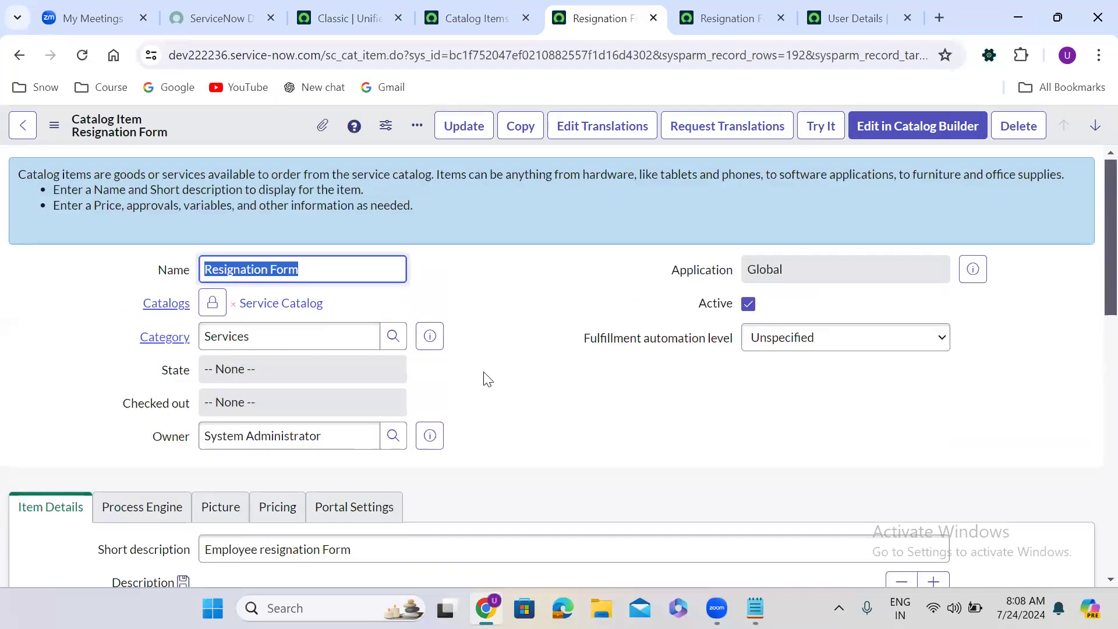
- Attach the Employee details variable set to the Resignation Form catalog item and save the member list
left_click(488, 379)
scroll(488, 379, "down", 6)
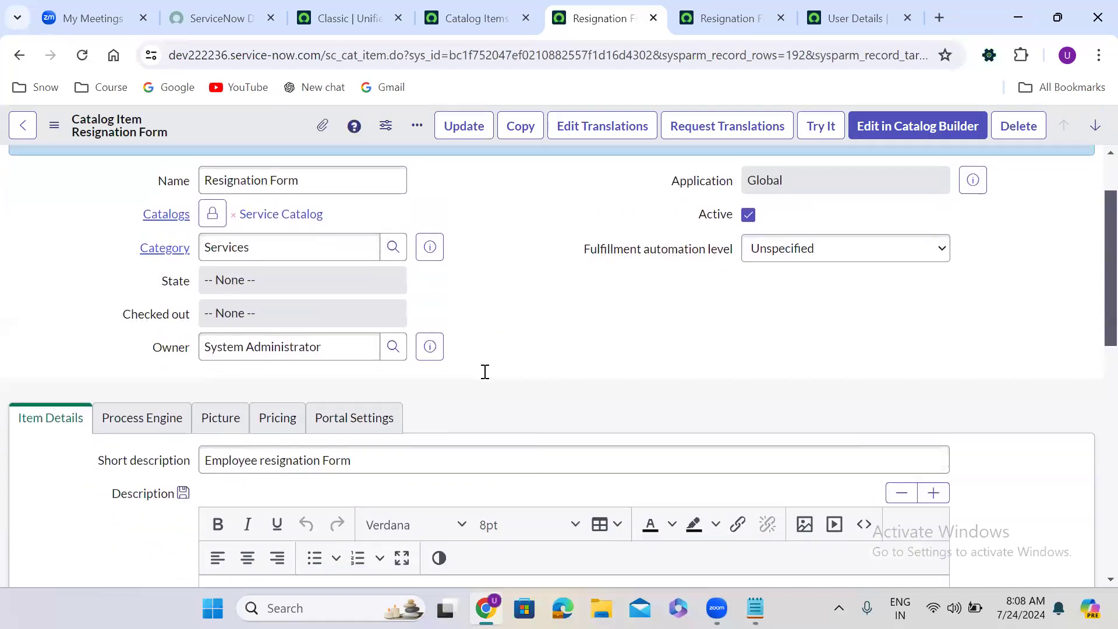
scroll(488, 379, "down", 7)
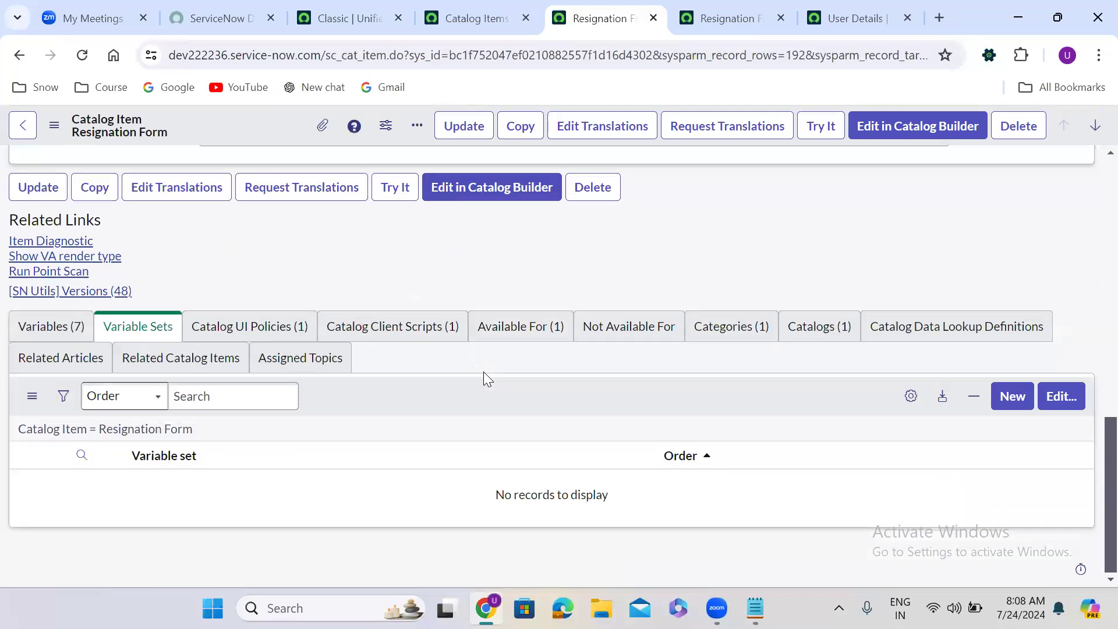
left_click(1060, 396)
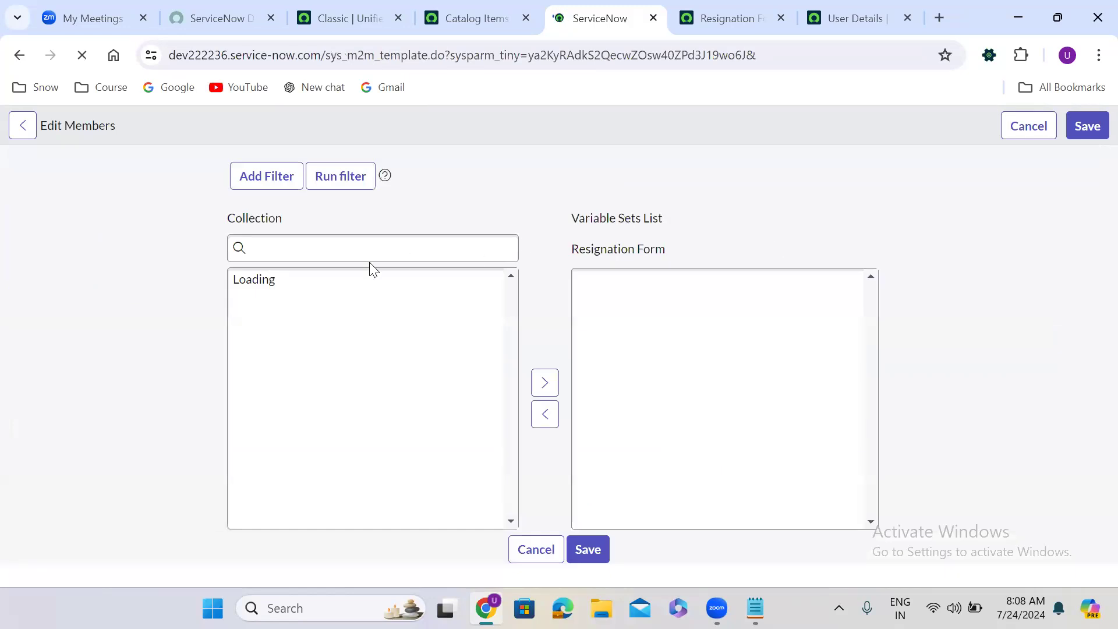
left_click(287, 327)
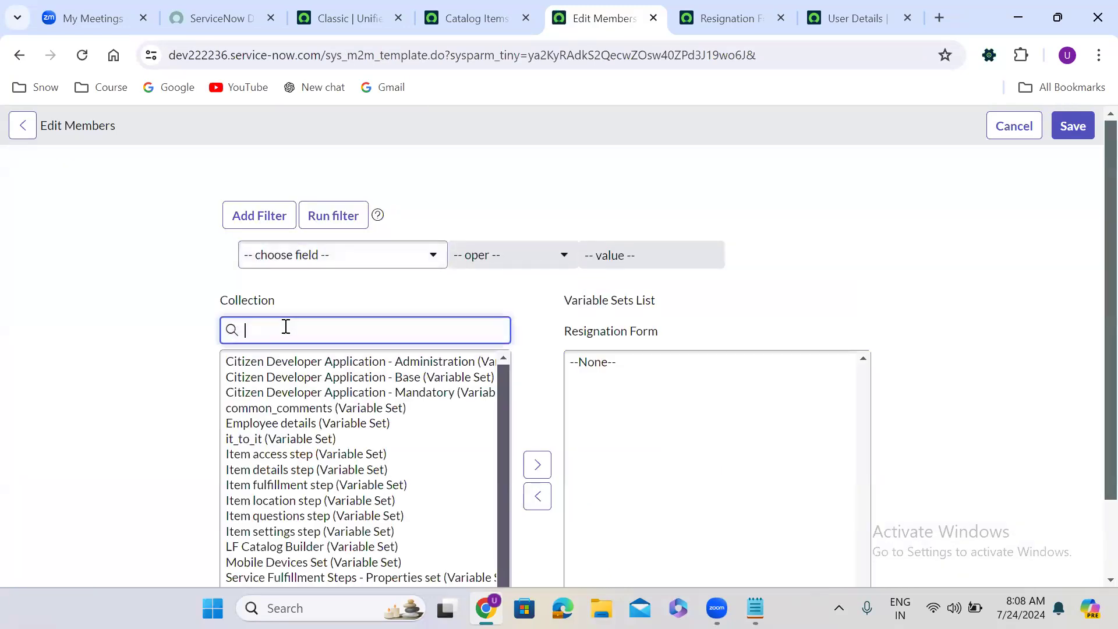
type("emplo")
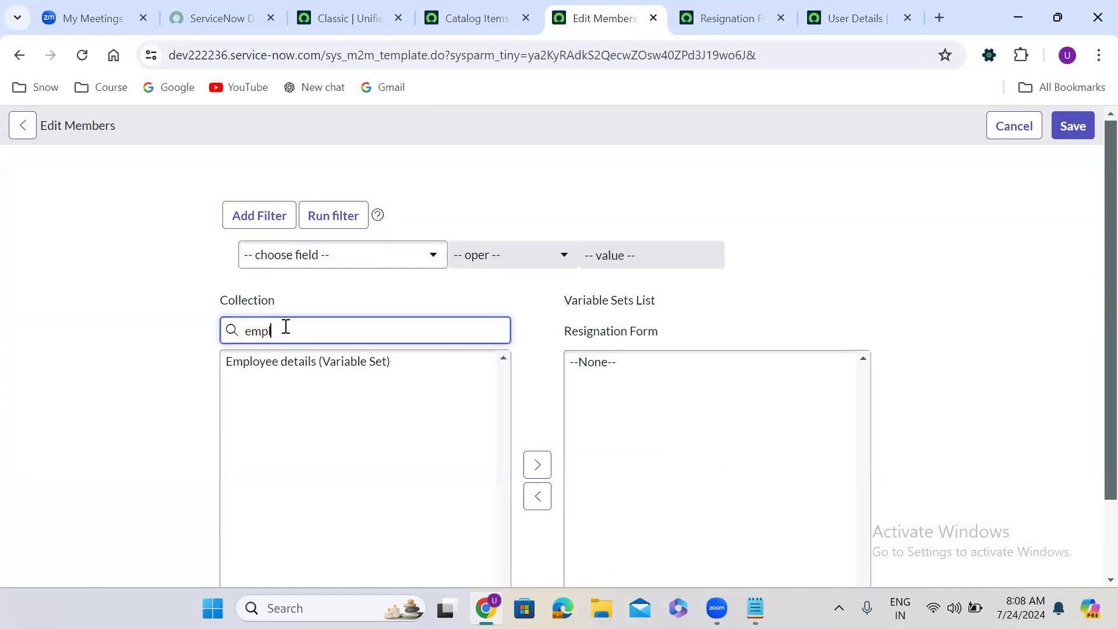
double_click(297, 368)
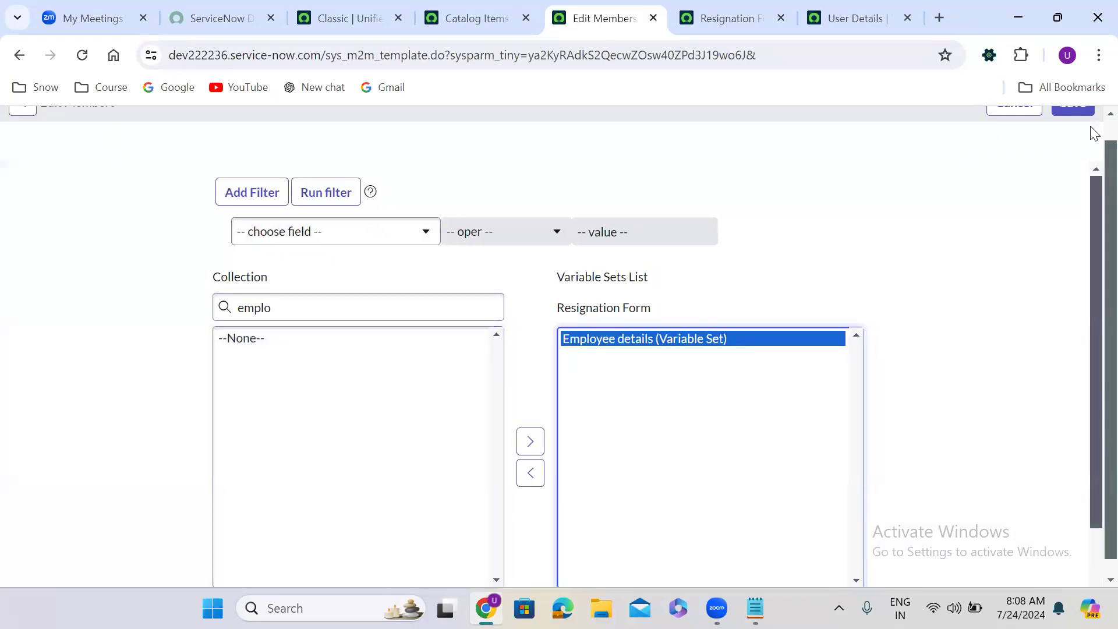
scroll(1093, 133, "up", 1)
left_click(1071, 125)
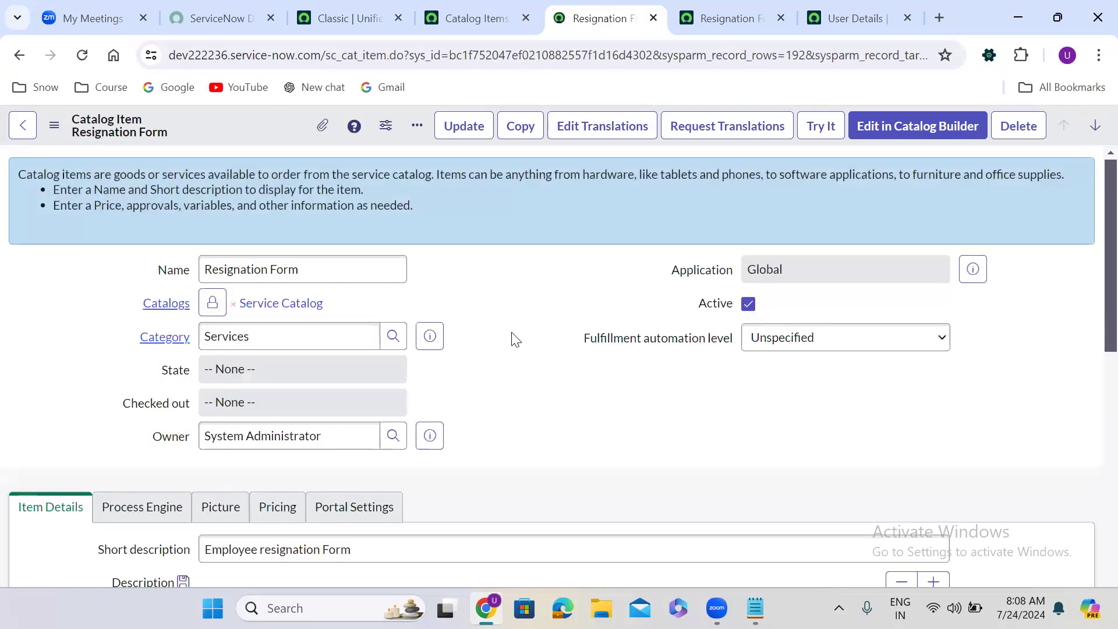
- Set the order of the Employee details variable set on the Resignation Form to 10
scroll(515, 339, "down", 15)
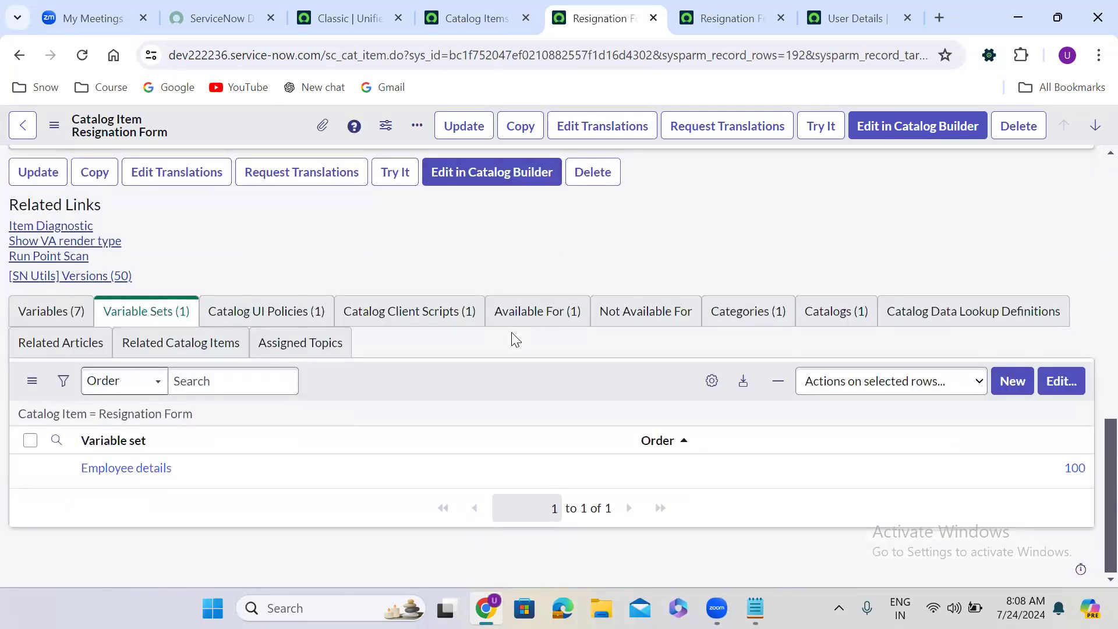
double_click(1038, 468)
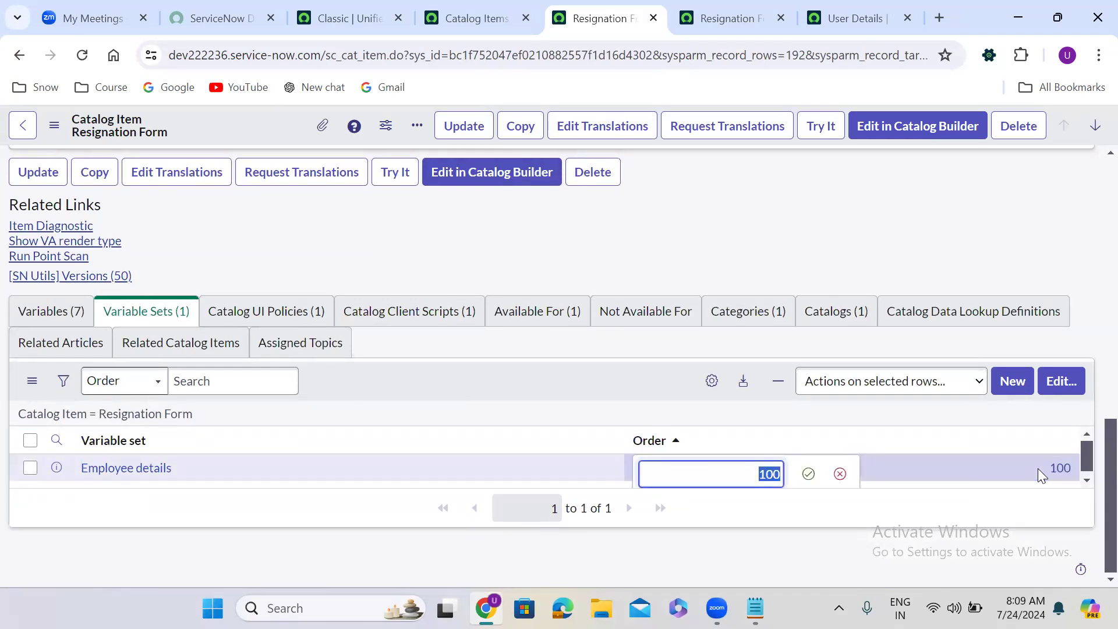
type("10")
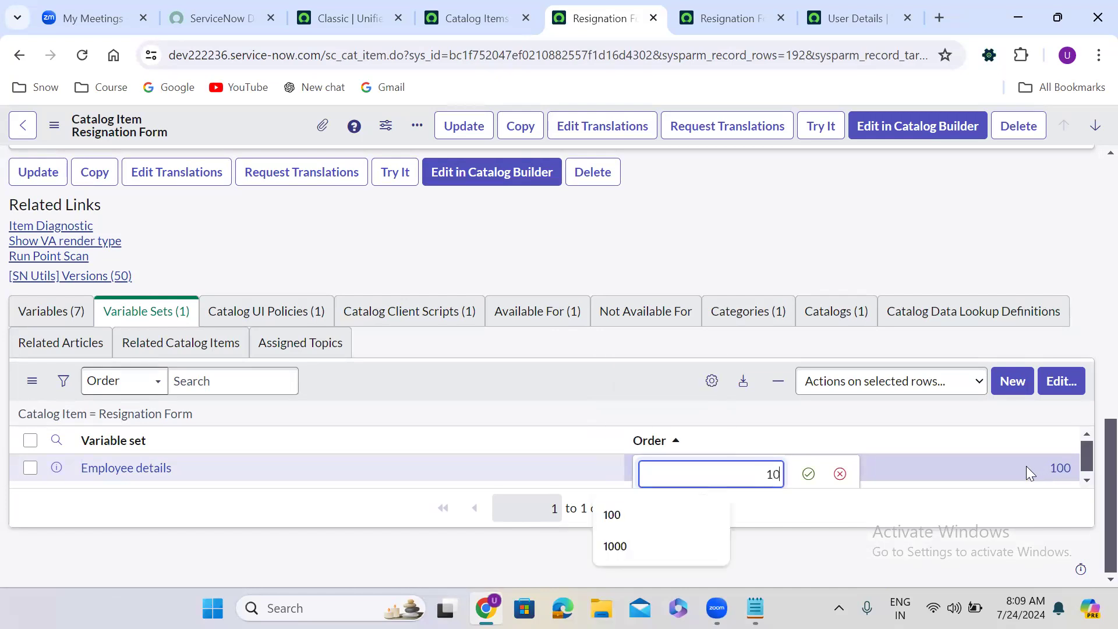
left_click(803, 474)
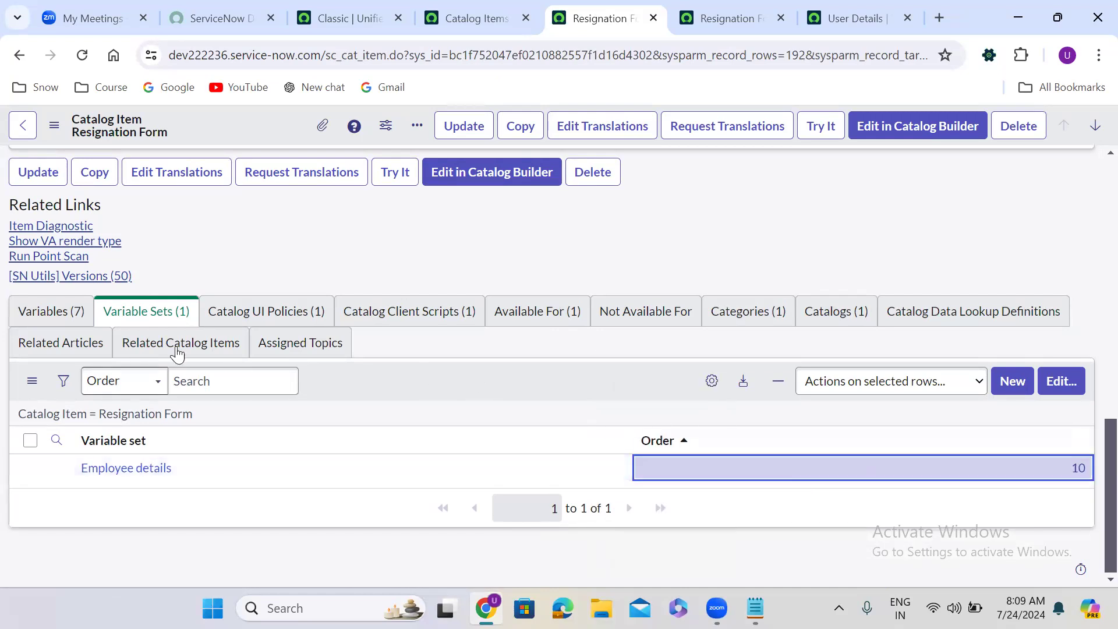
- Check the order of the Resignation Form's variables and reload the item preview to inspect the Employee details fields
left_click(75, 313)
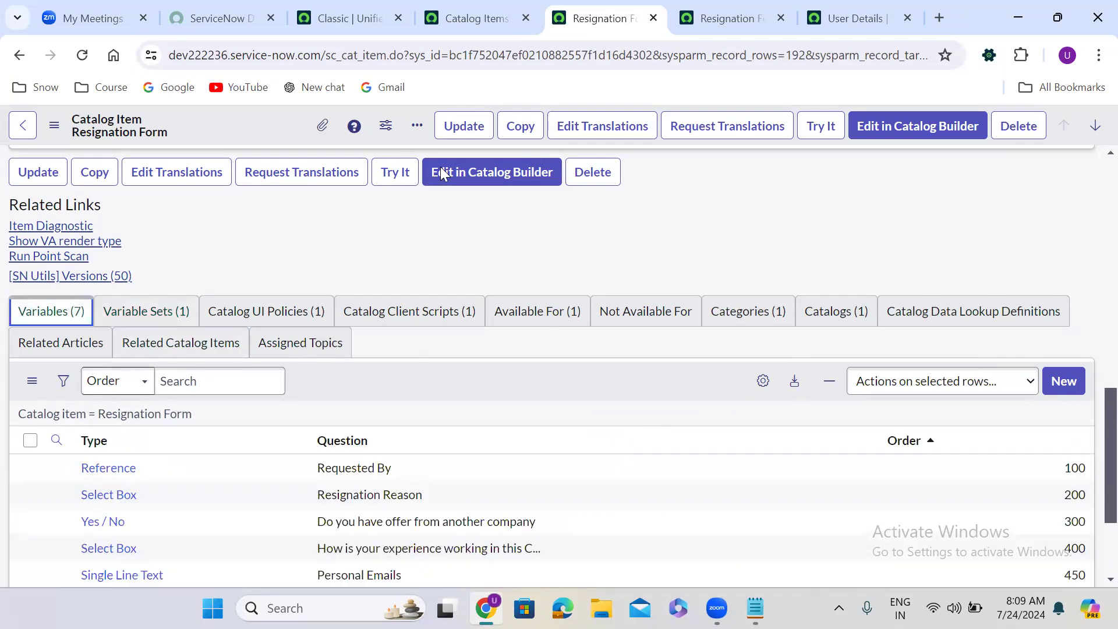
left_click(734, 16)
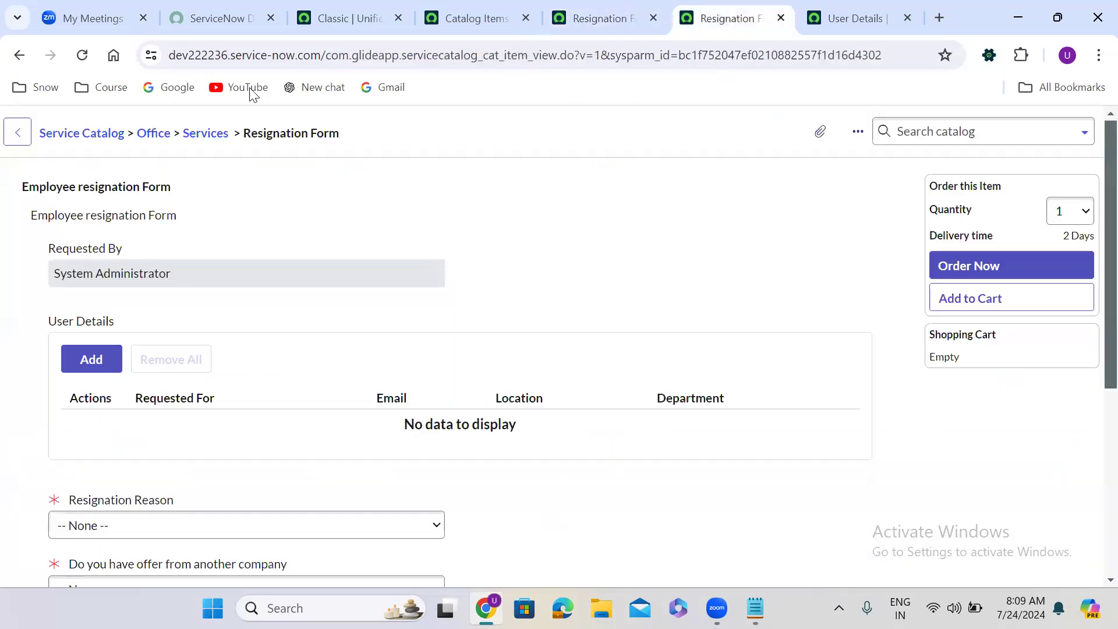
left_click(81, 56)
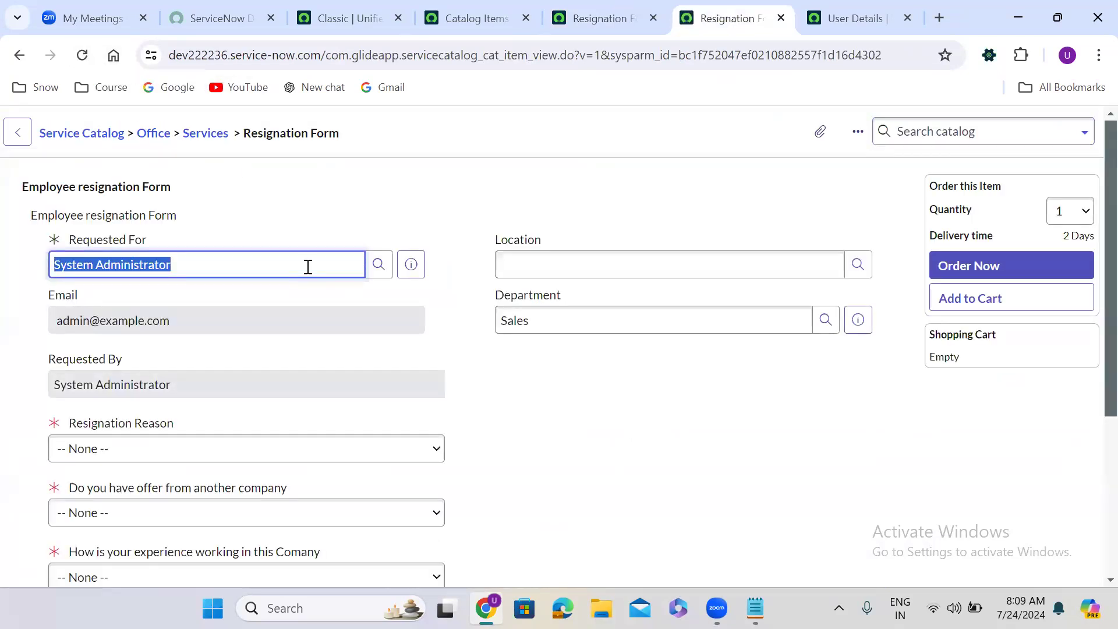
left_click(404, 201)
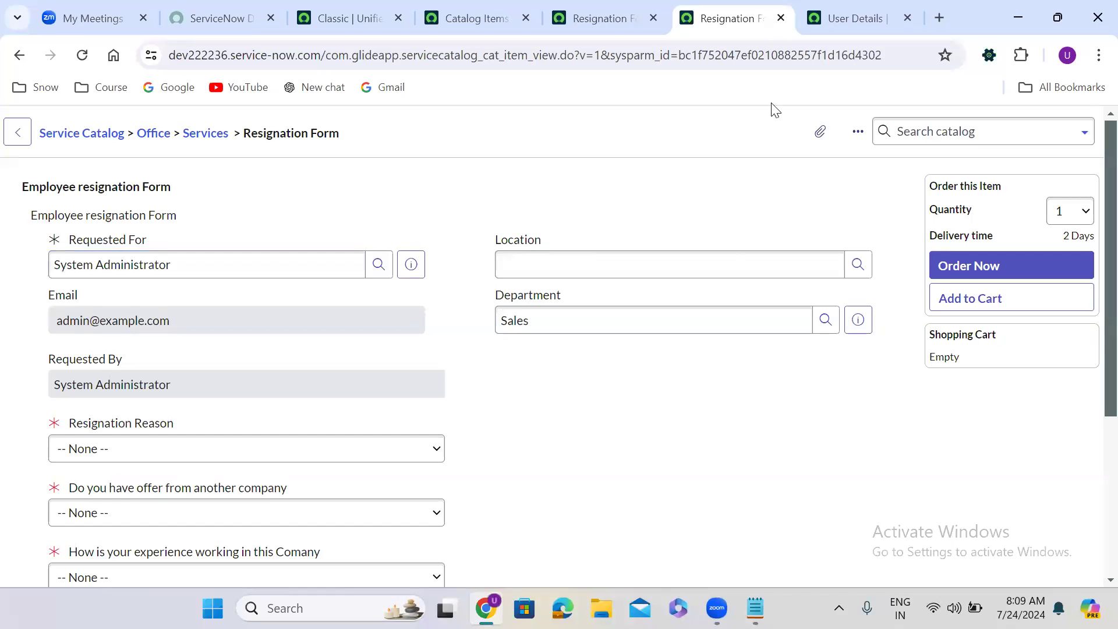
- Close the User Details browser tab and open the Employee details variable set's catalog UI policies in a new one
left_click(907, 19)
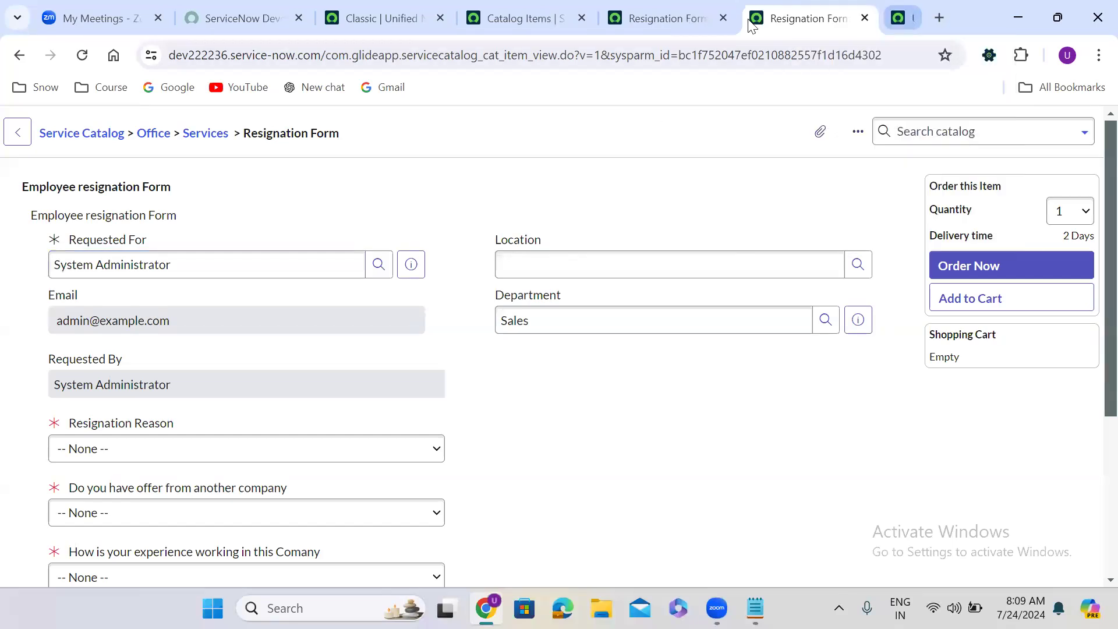
left_click(683, 14)
left_click(146, 312)
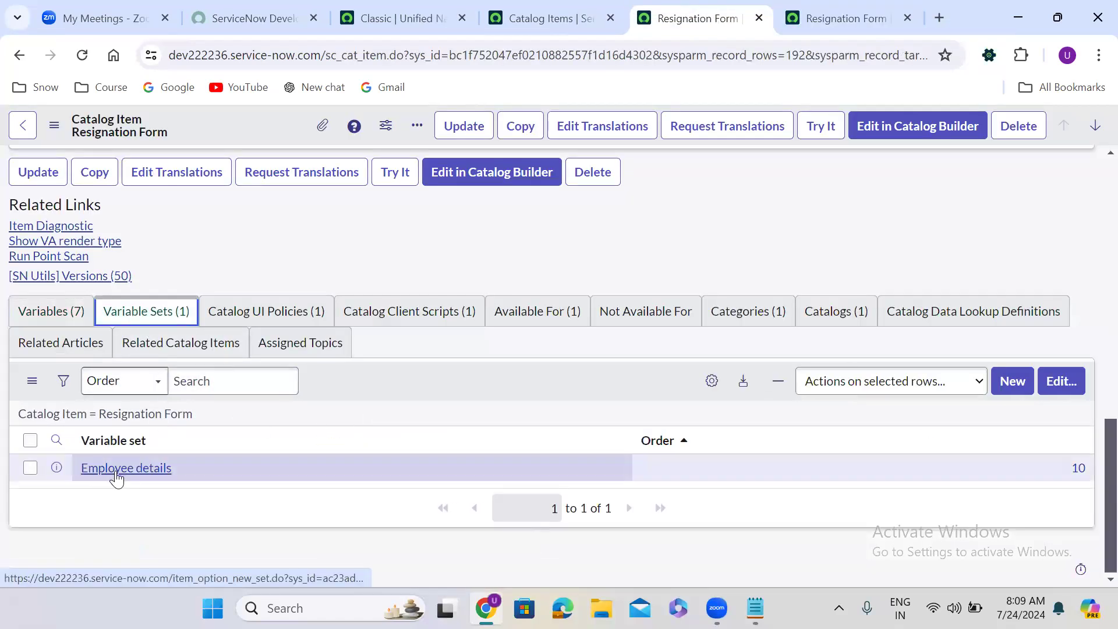
left_click(117, 473, "ctrl")
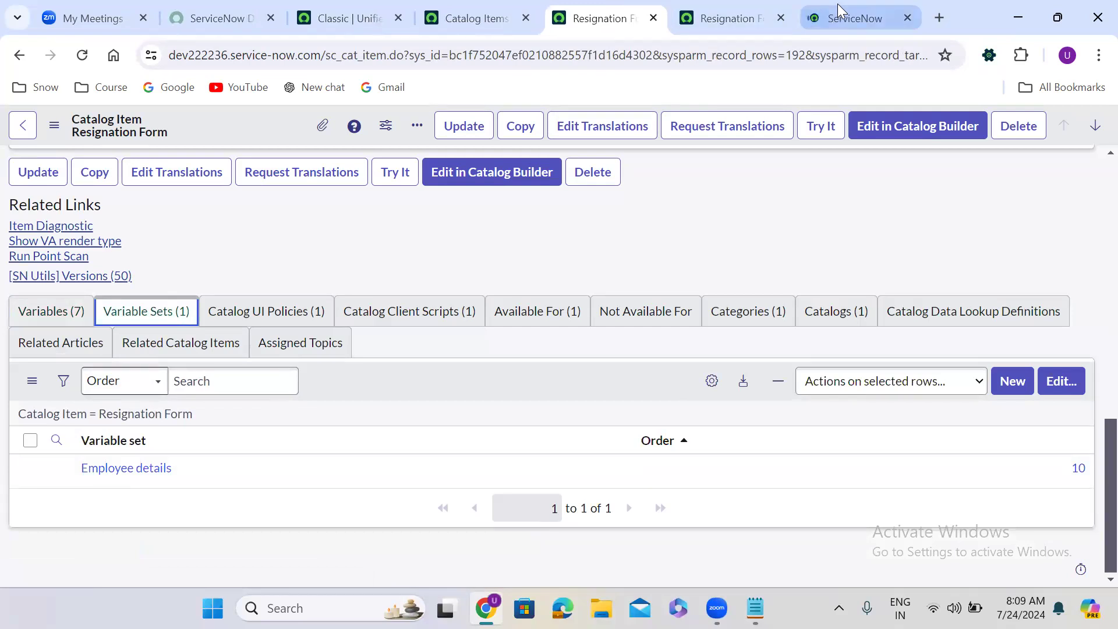
left_click(838, 12)
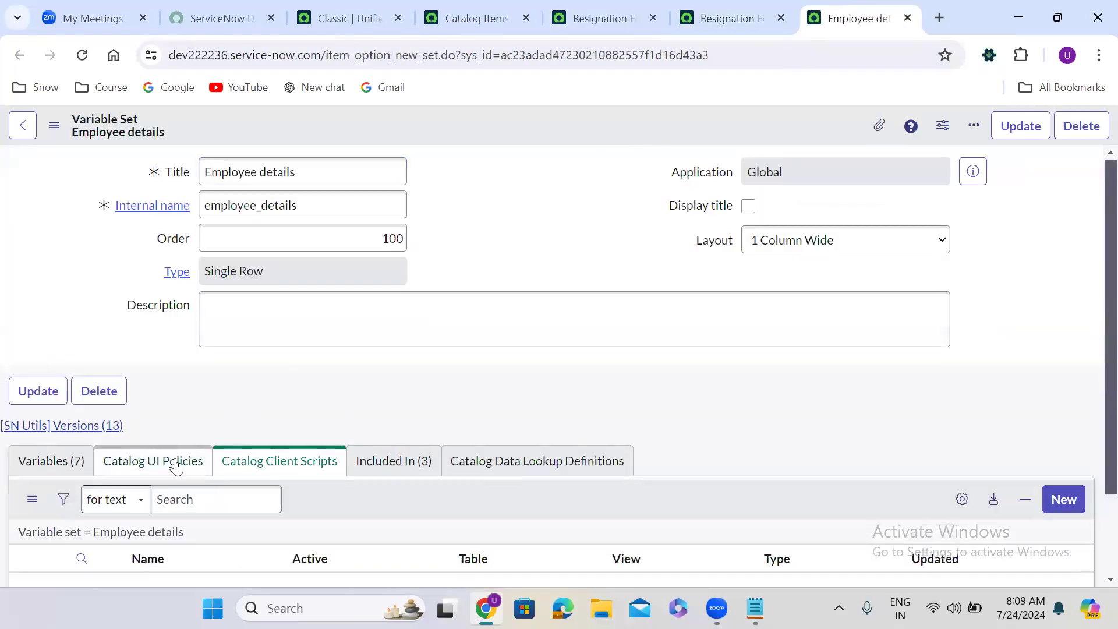
left_click(177, 464)
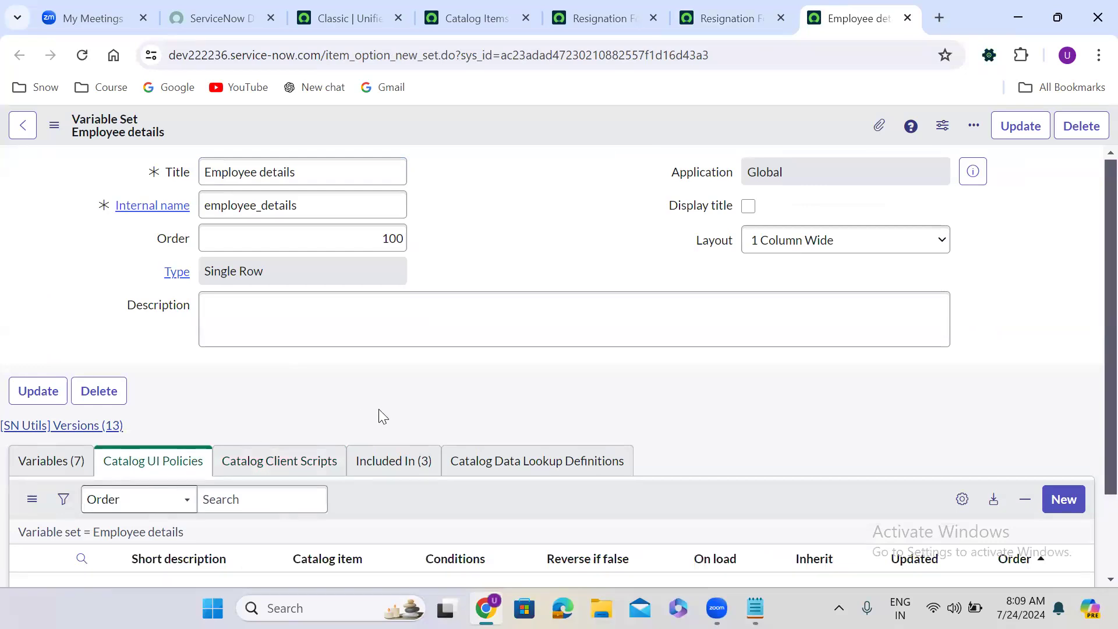
- Examine the Location field in the form preview and compare the catalog UI policies of Employee details and the Resignation Form
left_click(741, 8)
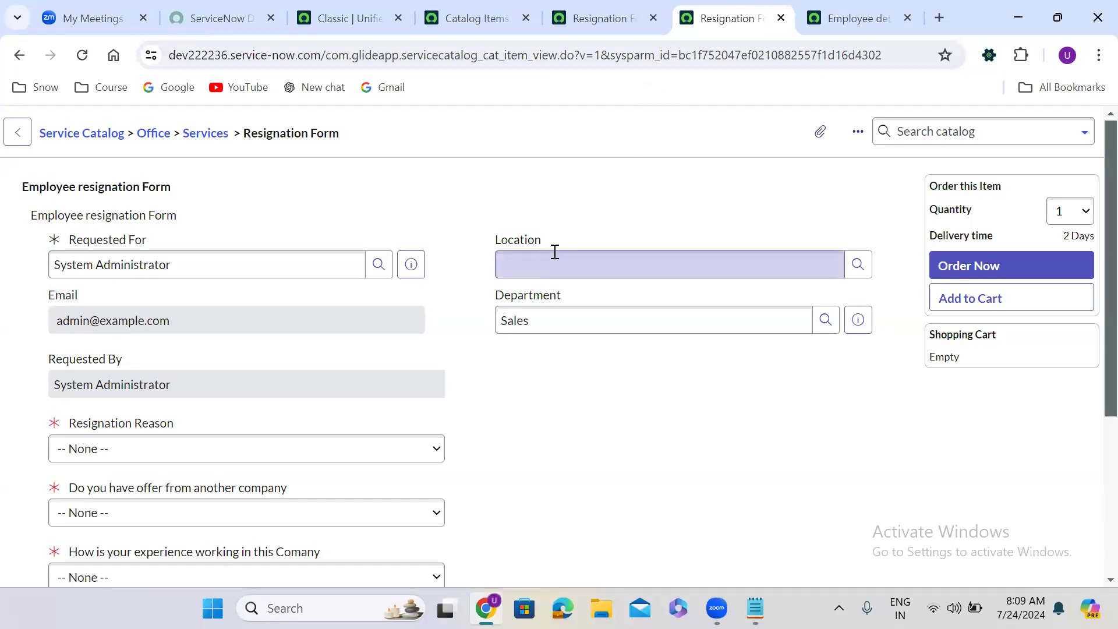
left_click(822, 11)
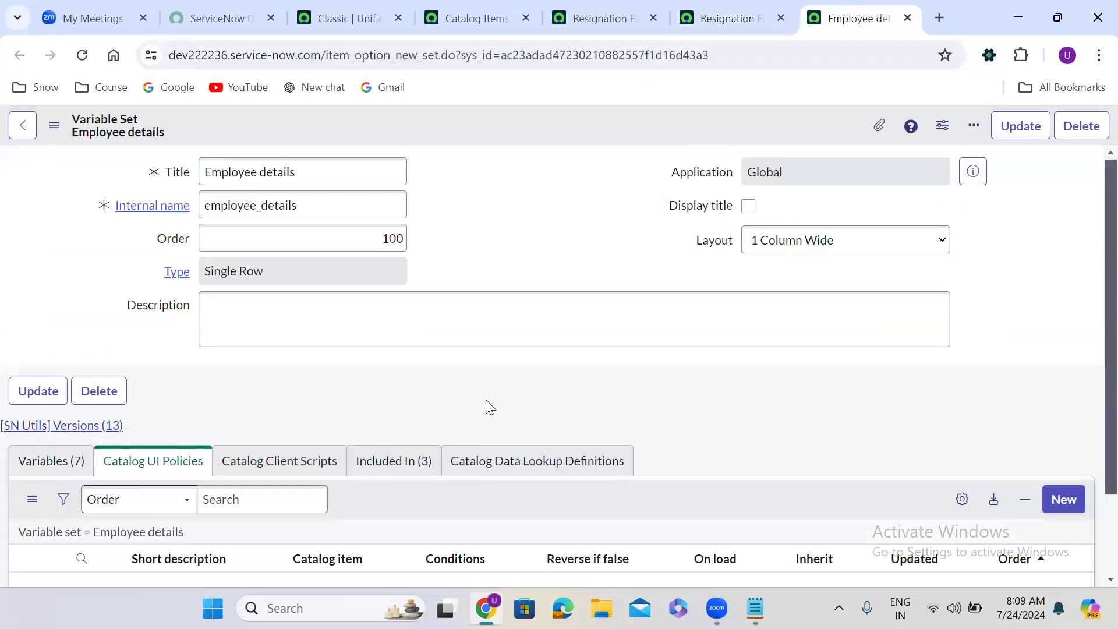
scroll(486, 399, "down", 1)
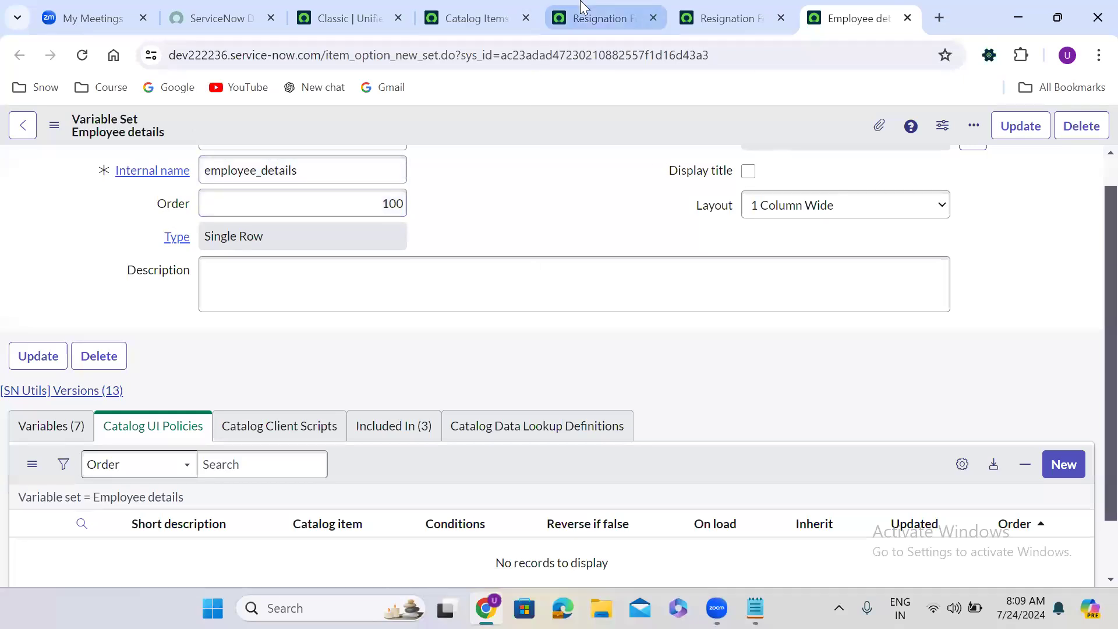
left_click(620, 7)
left_click(280, 318)
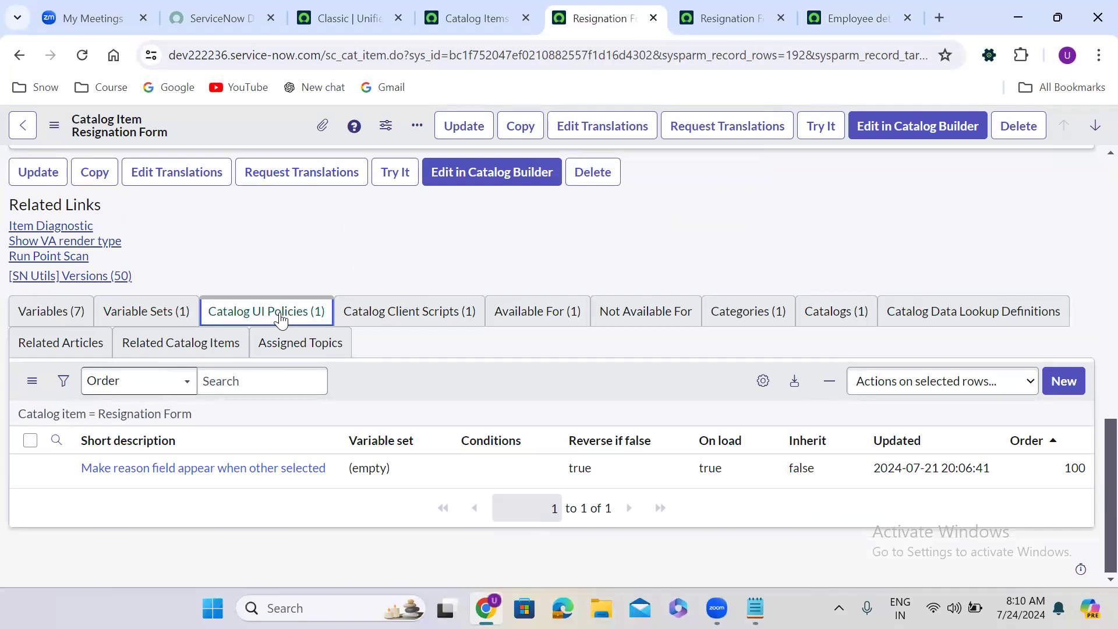
- Create a catalog UI policy on the Employee details variable set with the short description "location mandatoty"
left_click(873, 12)
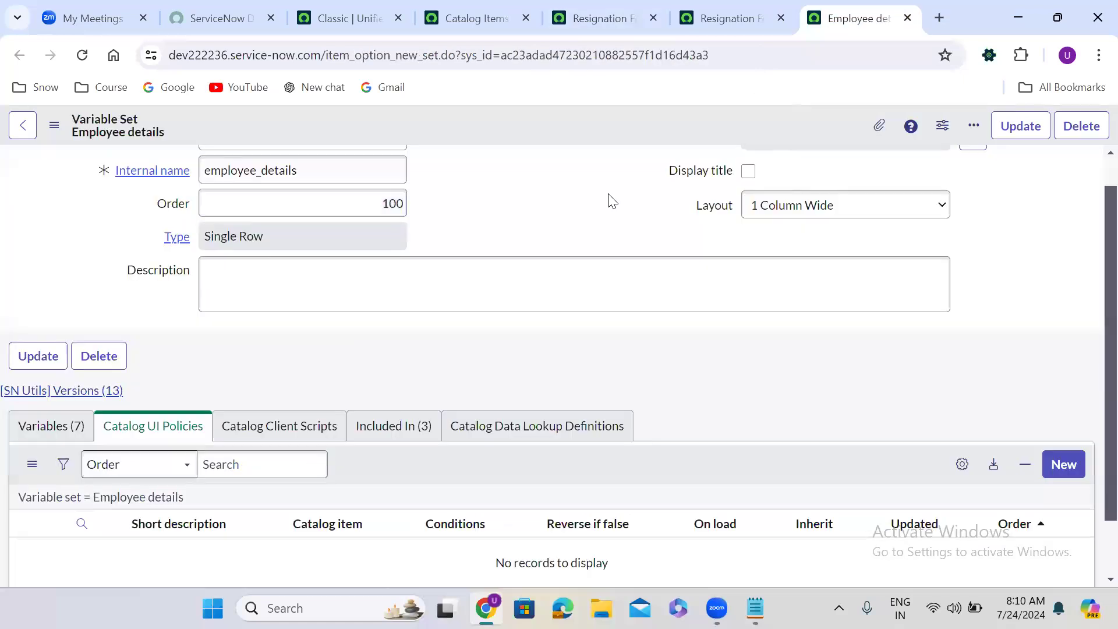
scroll(569, 350, "down", 1)
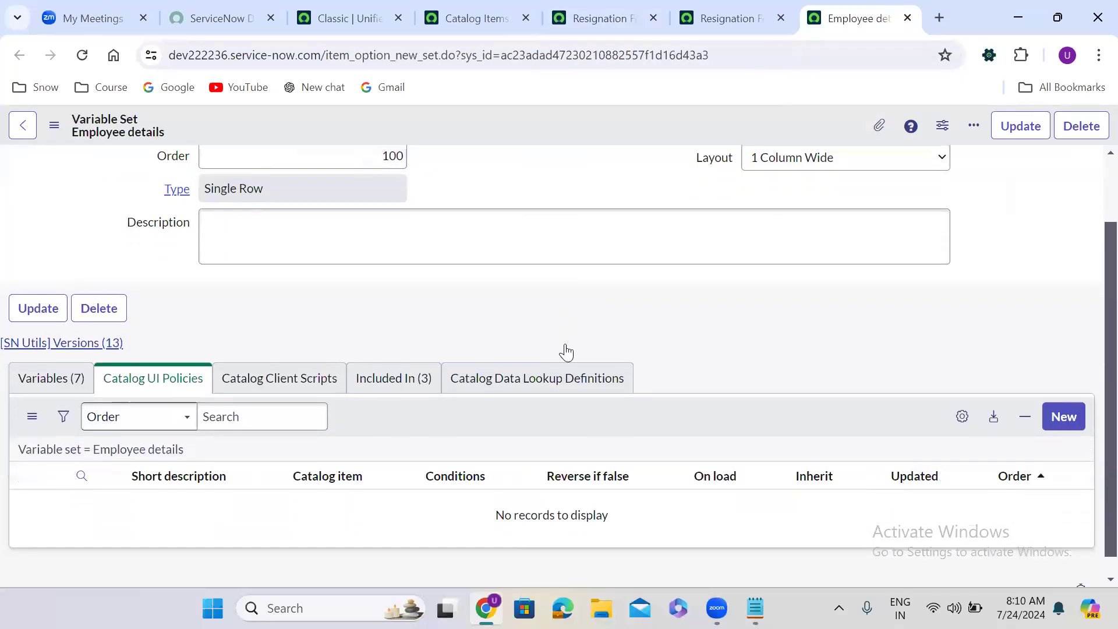
left_click(1063, 386)
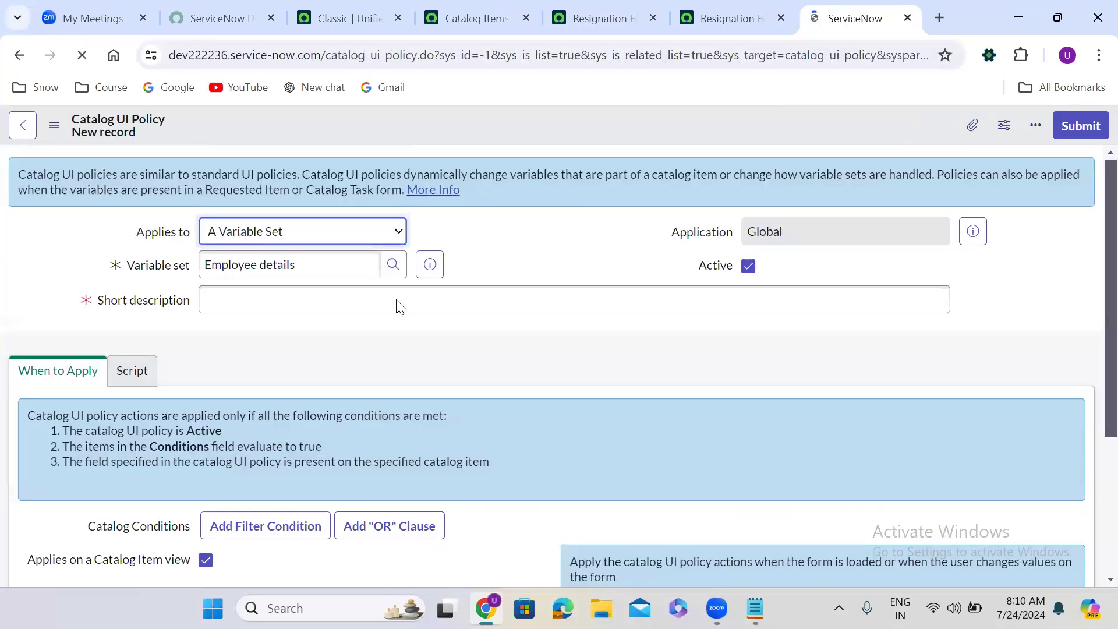
left_click(351, 300)
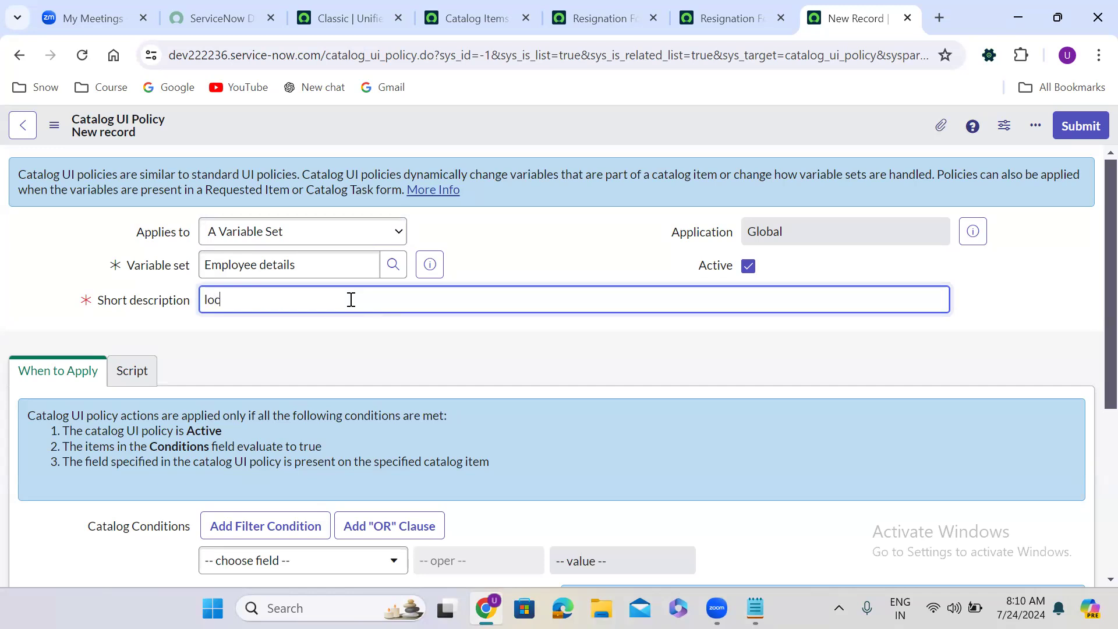
type("location mandatoty")
left_click(507, 370)
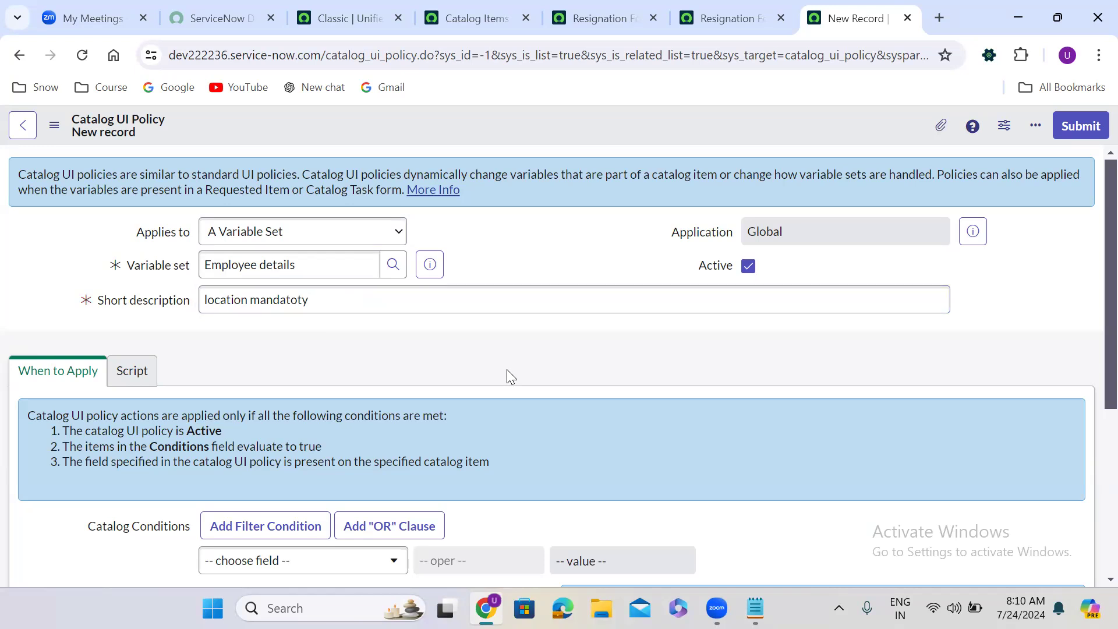
scroll(506, 370, "down", 5)
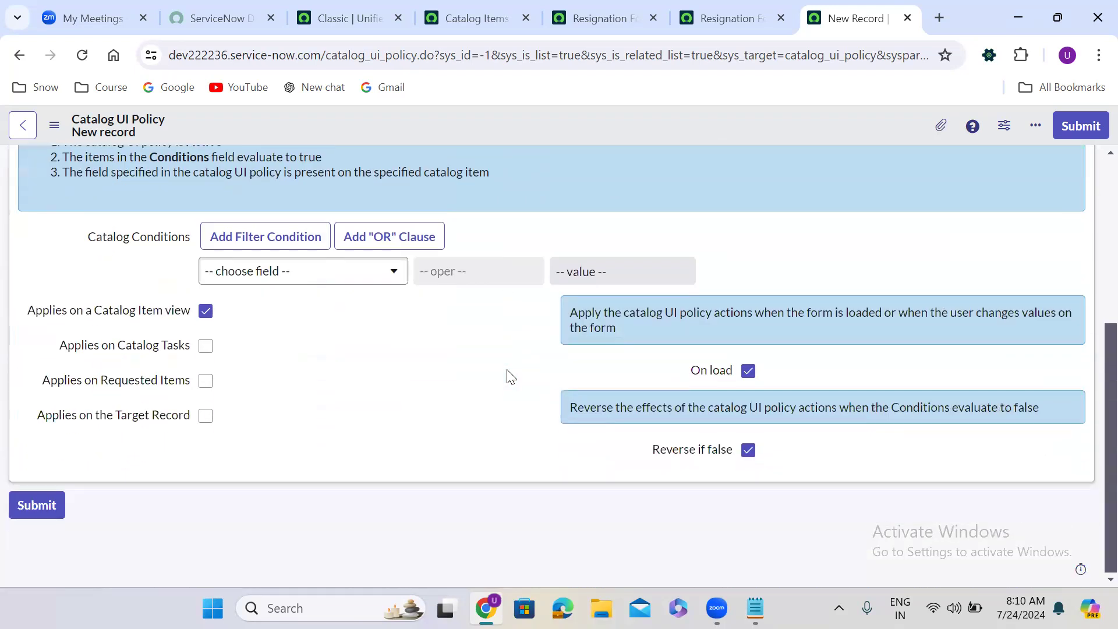
left_click(1077, 124)
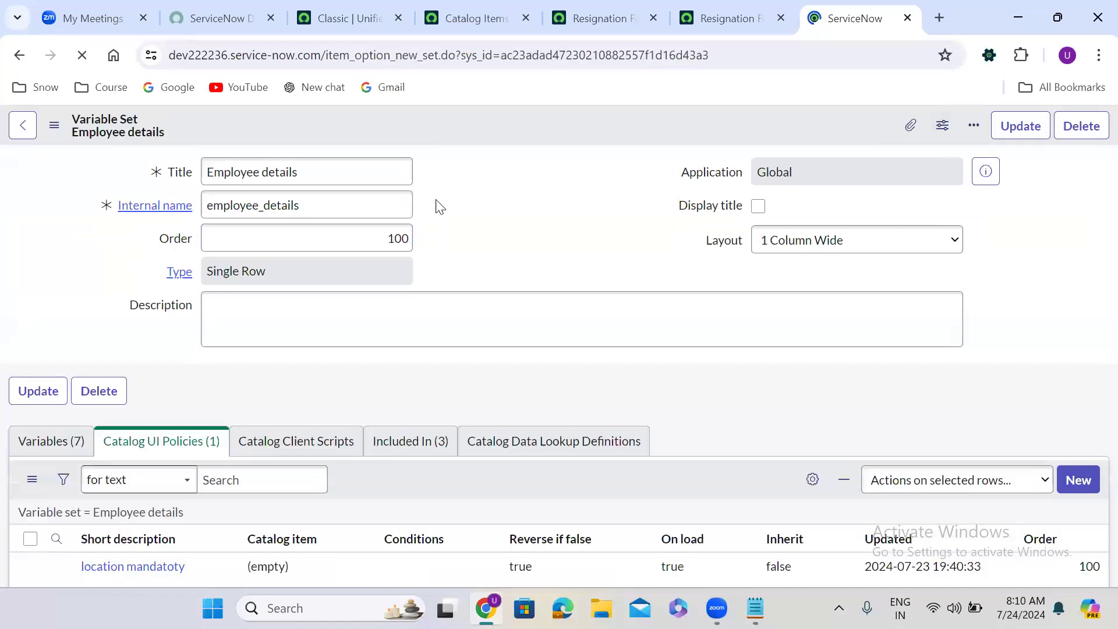
- Open the "location mandatoty" policy from the Employee details variable set in a new browser tab
scroll(466, 236, "down", 2)
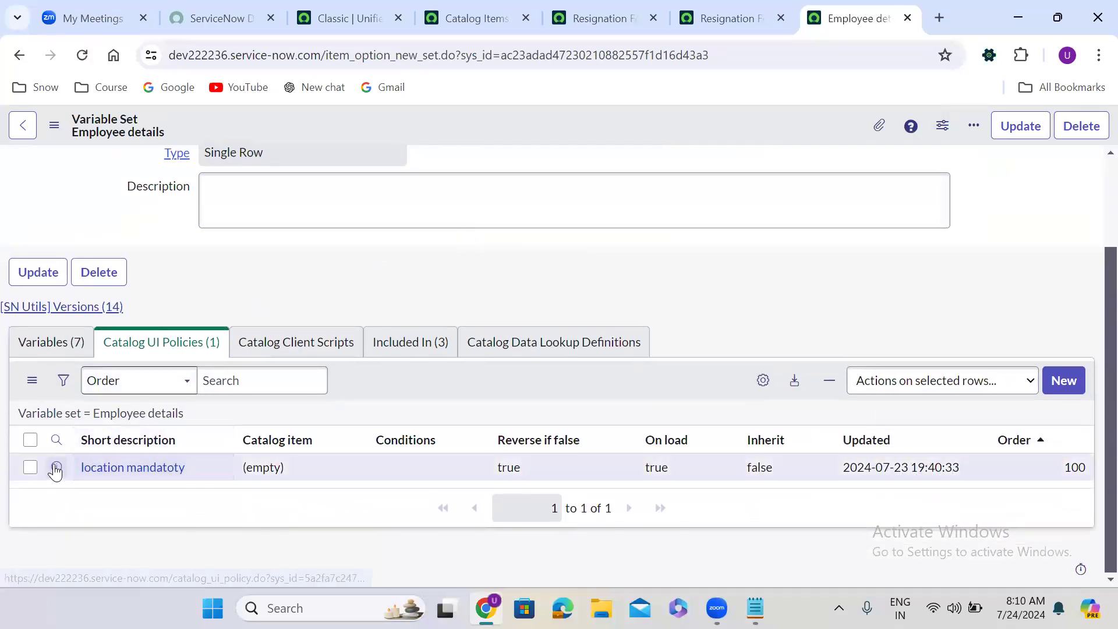
right_click(57, 468)
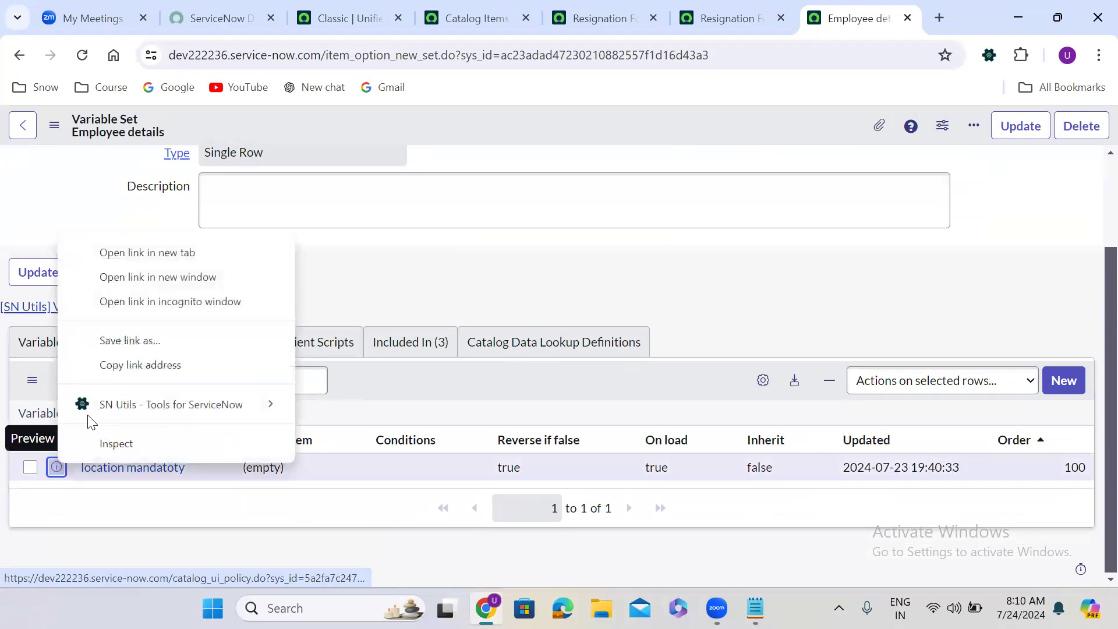
left_click(146, 252)
left_click(852, 7)
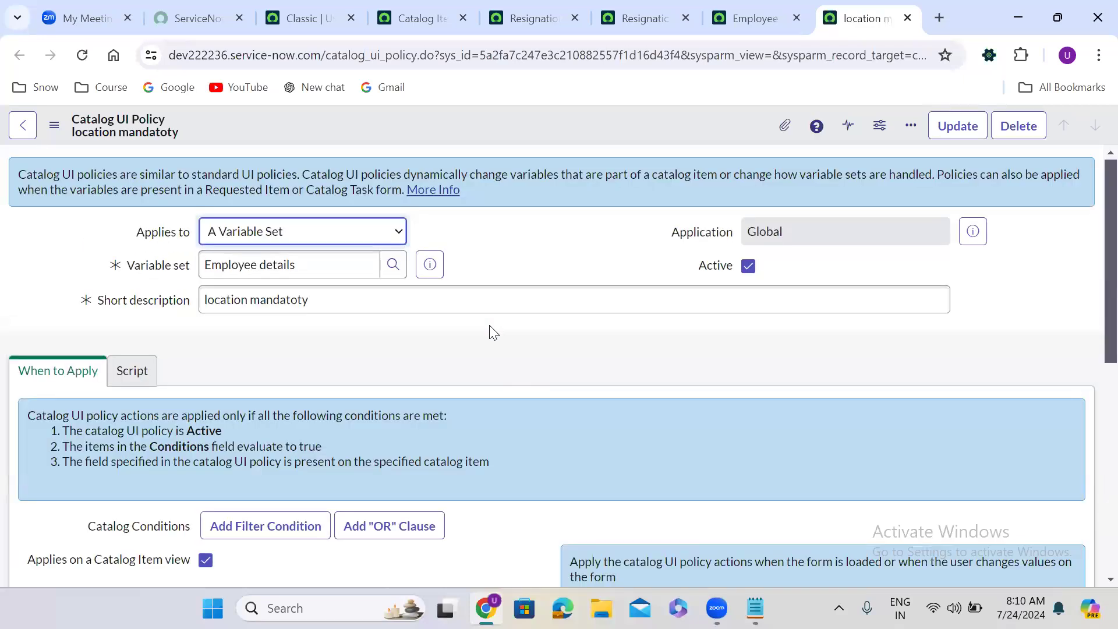
- Add a UI policy action to "location mandatoty" for the location variable with Mandatory set to True
scroll(493, 332, "down", 5)
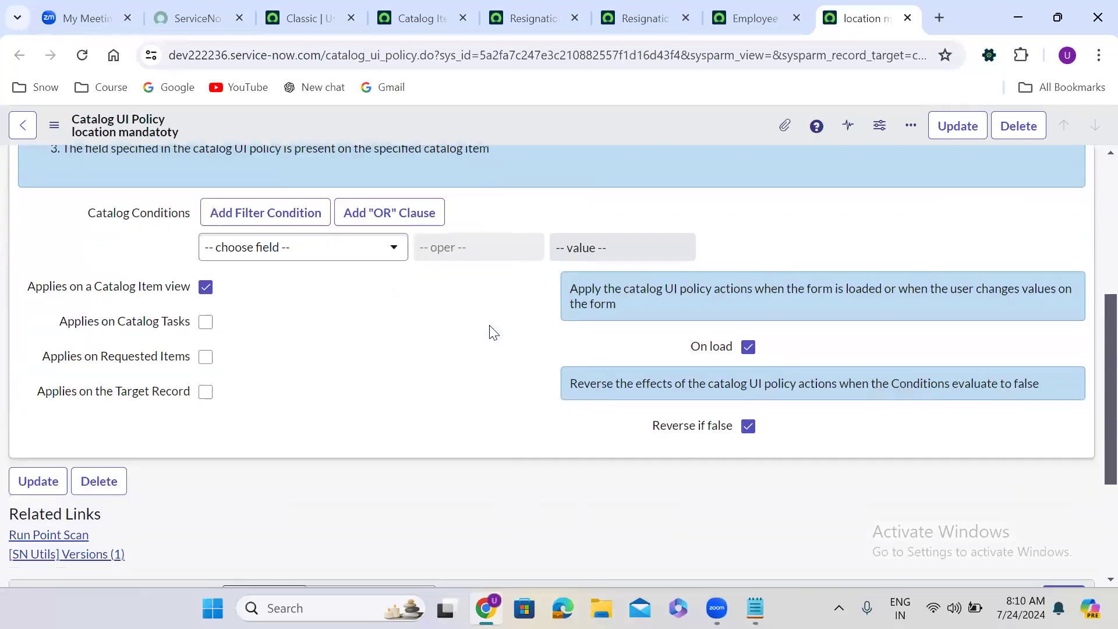
scroll(494, 332, "down", 3)
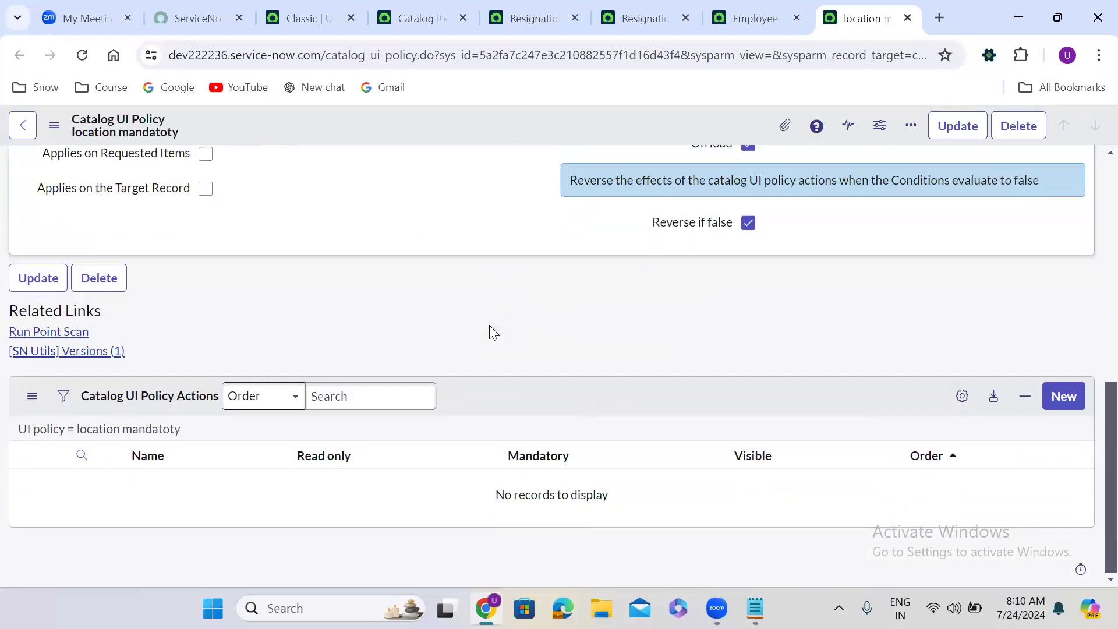
left_click(1073, 397)
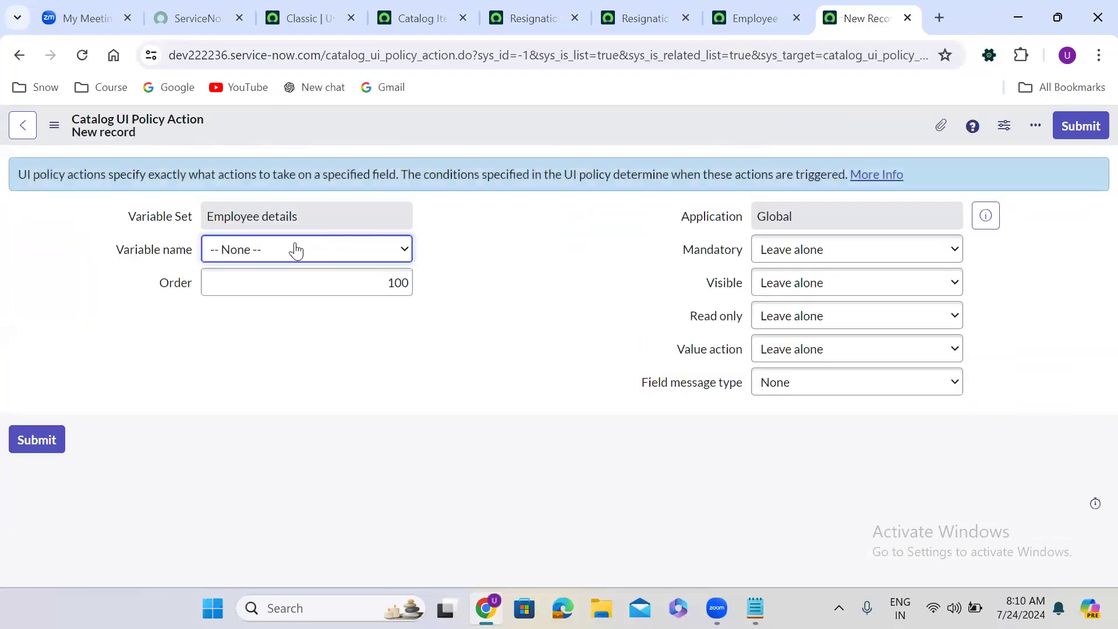
left_click(295, 251)
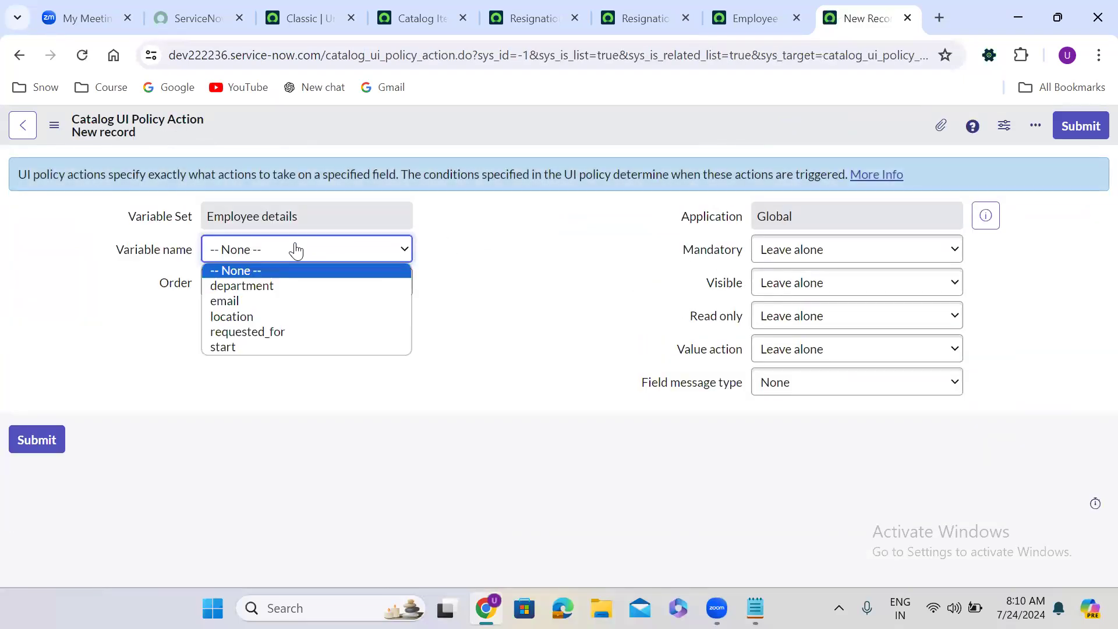
left_click(267, 316)
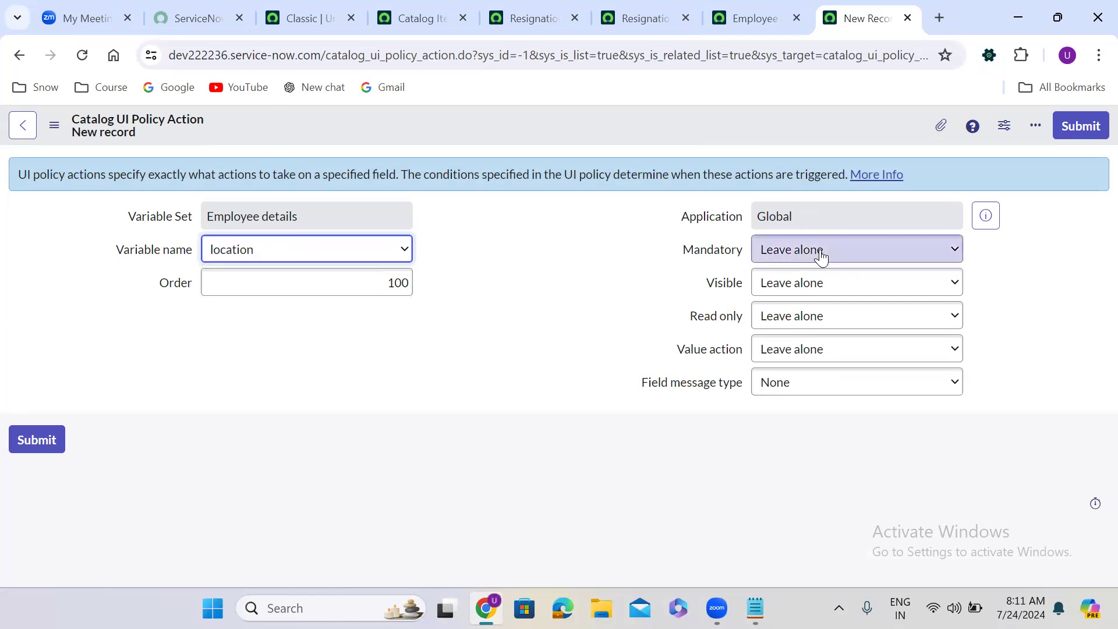
left_click(823, 256)
left_click(822, 287)
left_click(1081, 127)
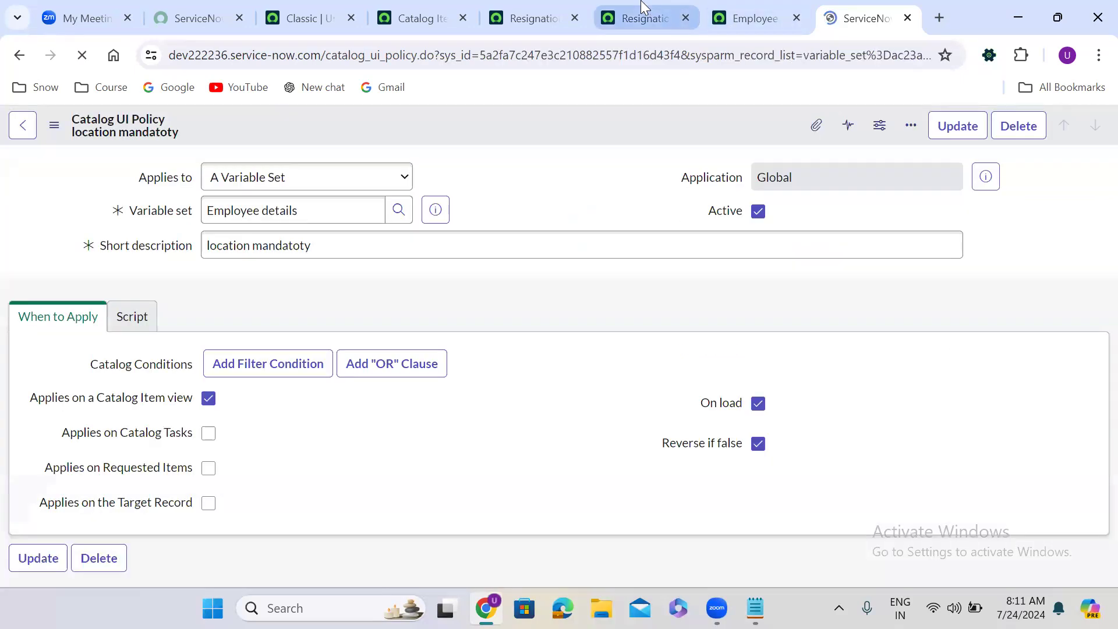
- Create a catalog UI policy on the Resignation Form catalog item with the short description "location non mandatory"
left_click(644, 12)
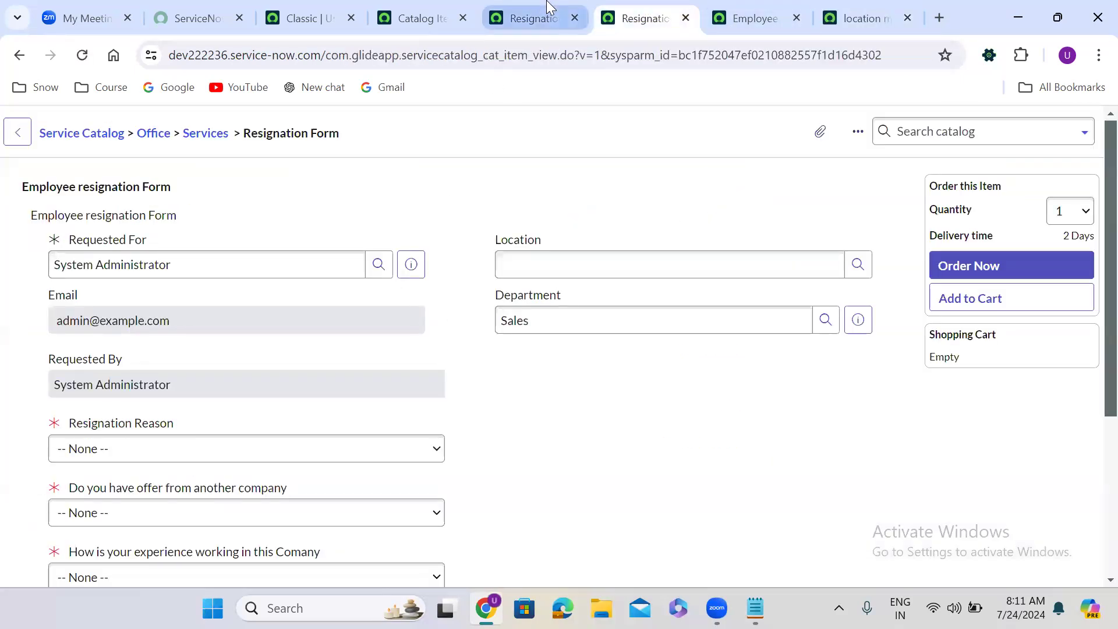
left_click(547, 8)
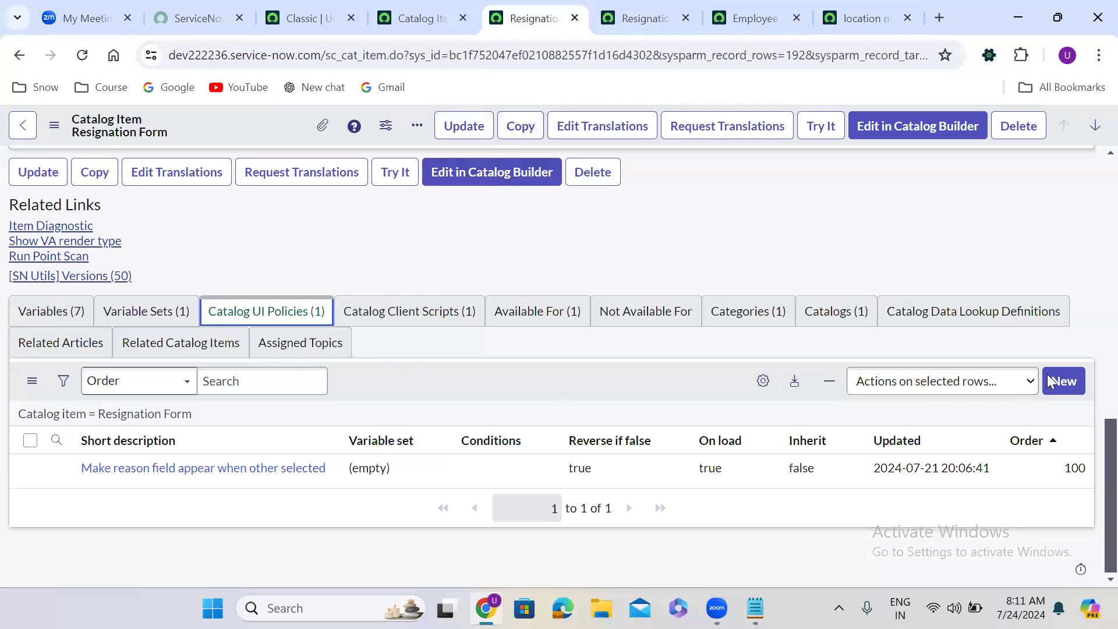
left_click(1069, 380)
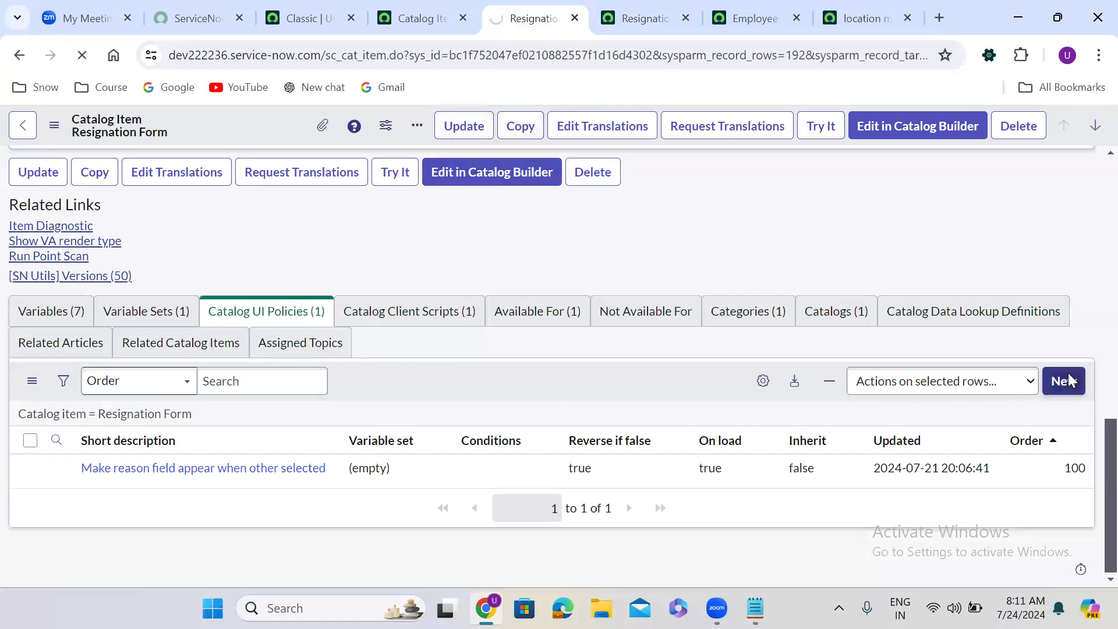
left_click(348, 250)
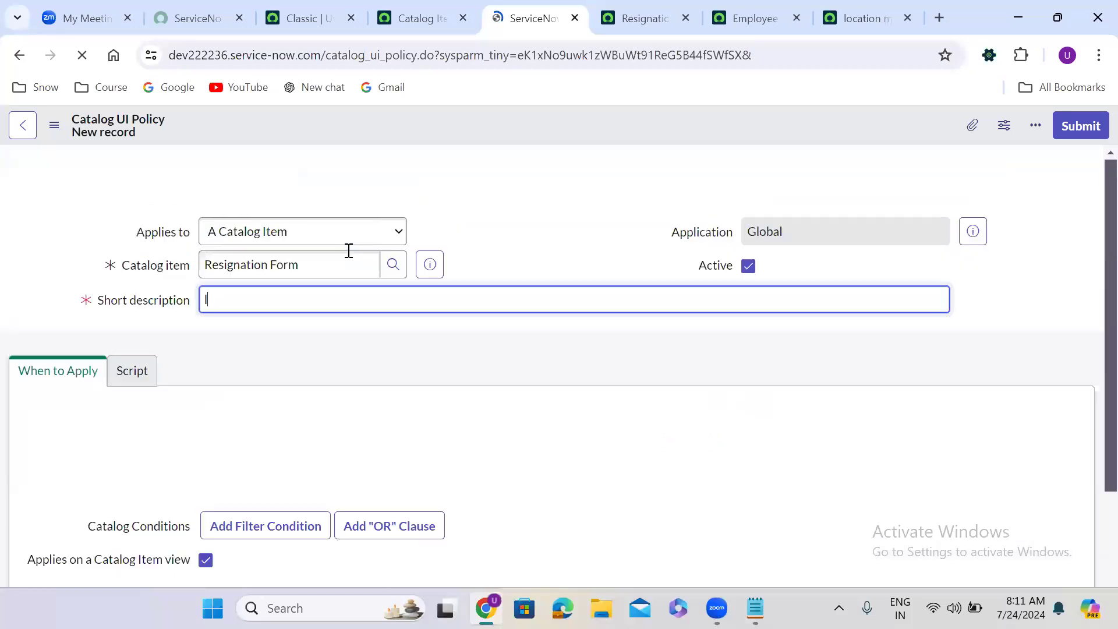
type("location non mandatory")
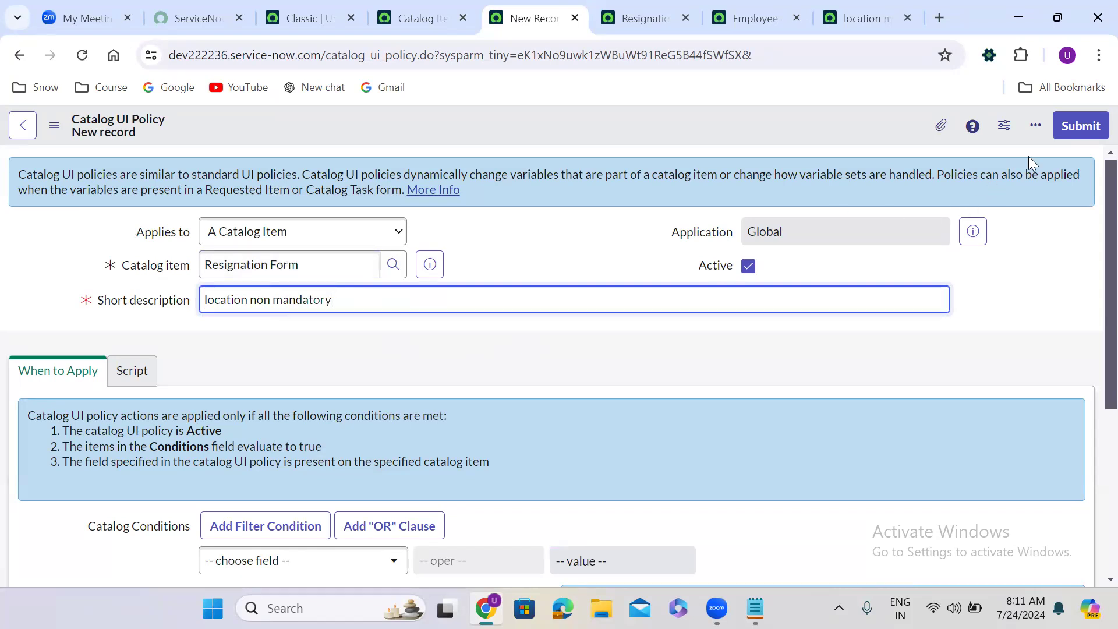
left_click(1073, 128)
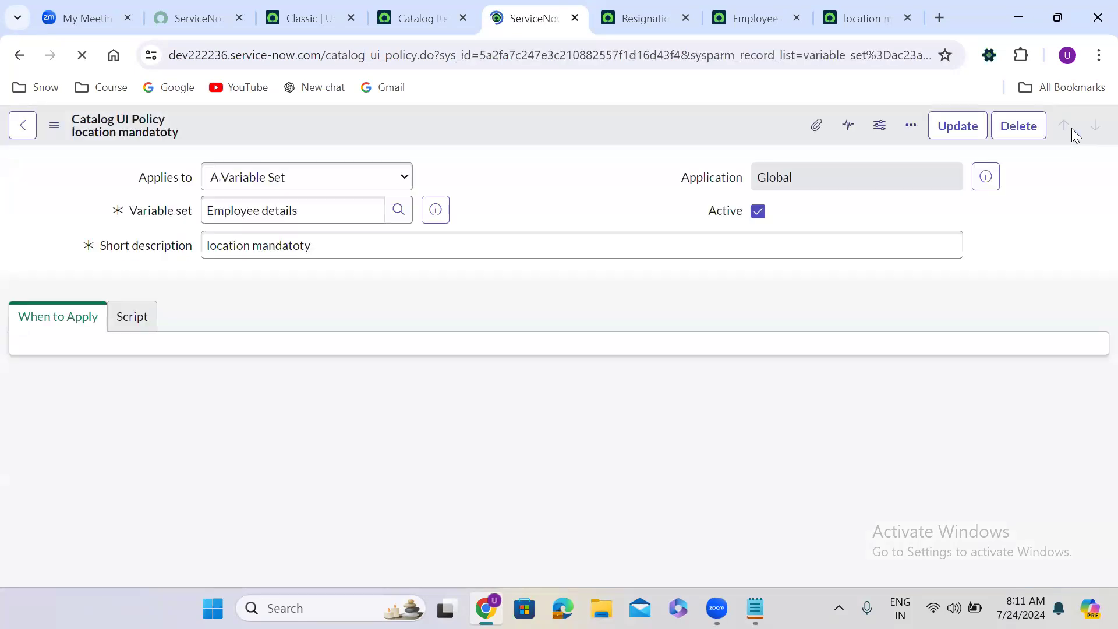
- Return to the Resignation Form catalog item and open its "location non mandatory" policy in a new browser tab
left_click(19, 56)
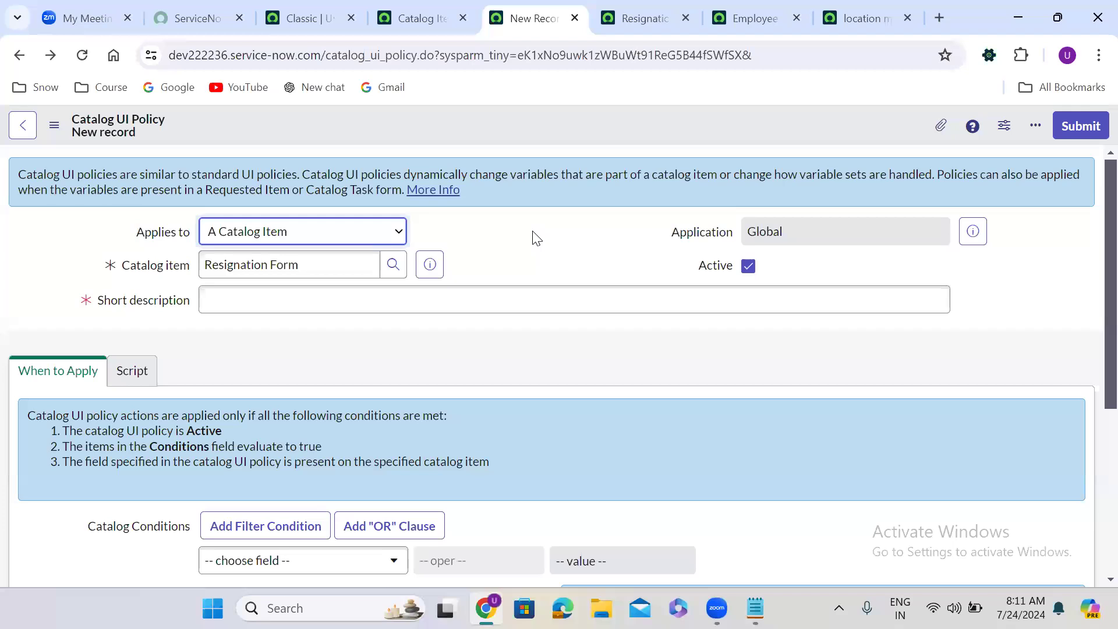
left_click(20, 56)
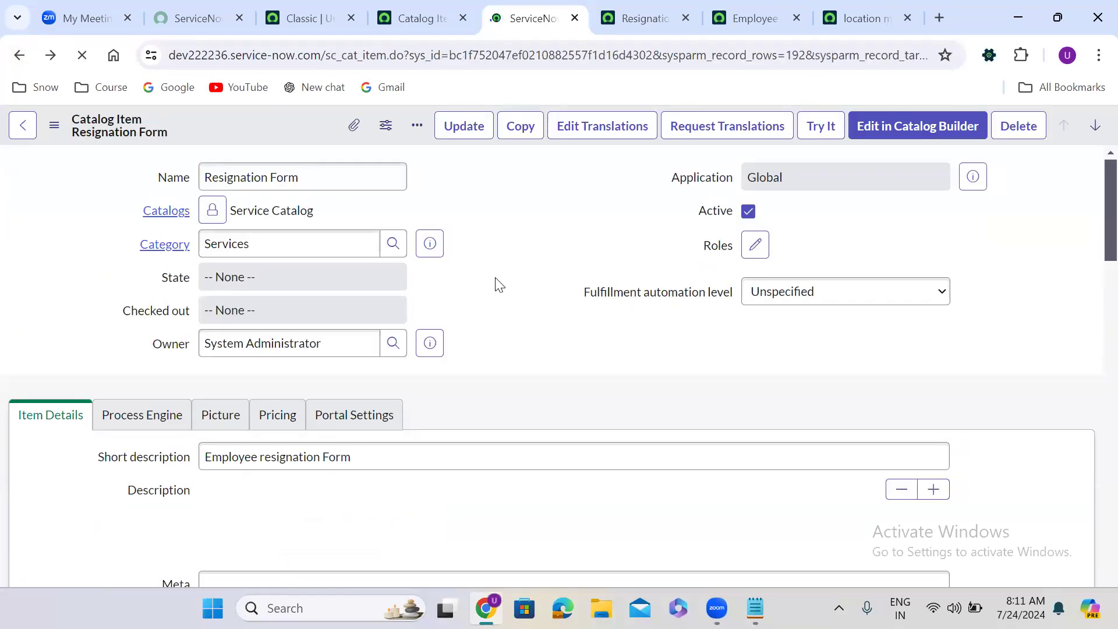
scroll(499, 285, "down", 7)
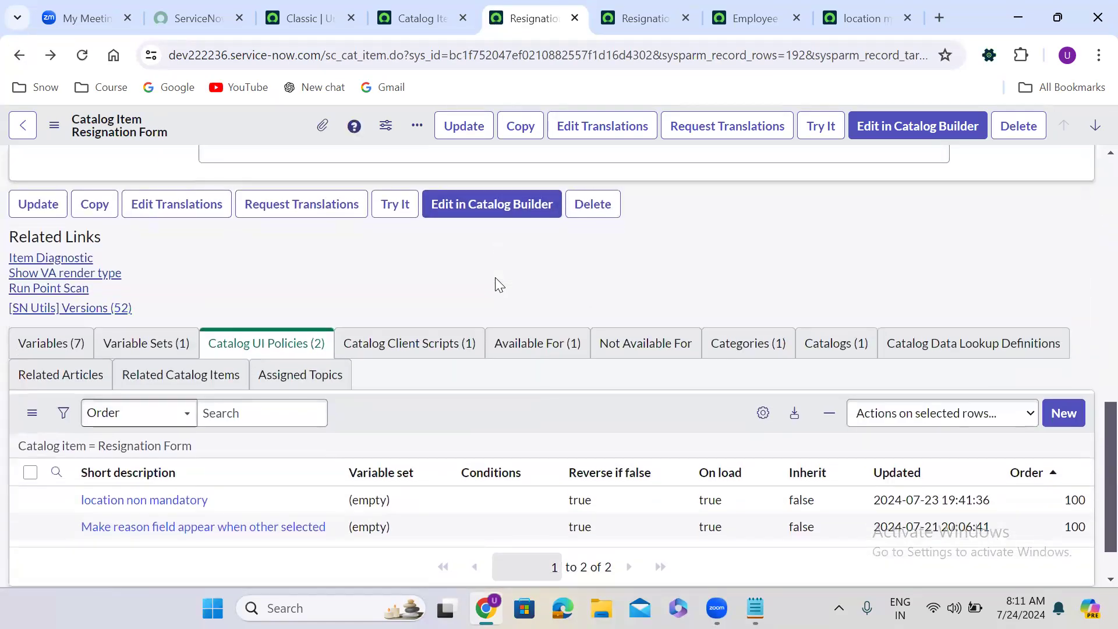
scroll(495, 277, "down", 2)
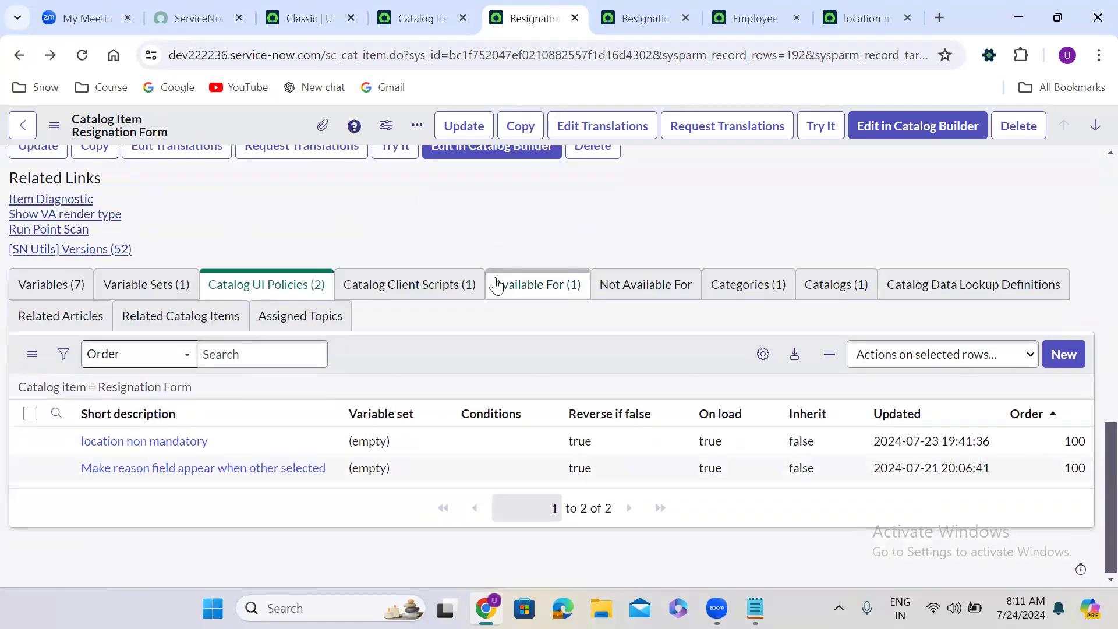
middle_click(139, 441)
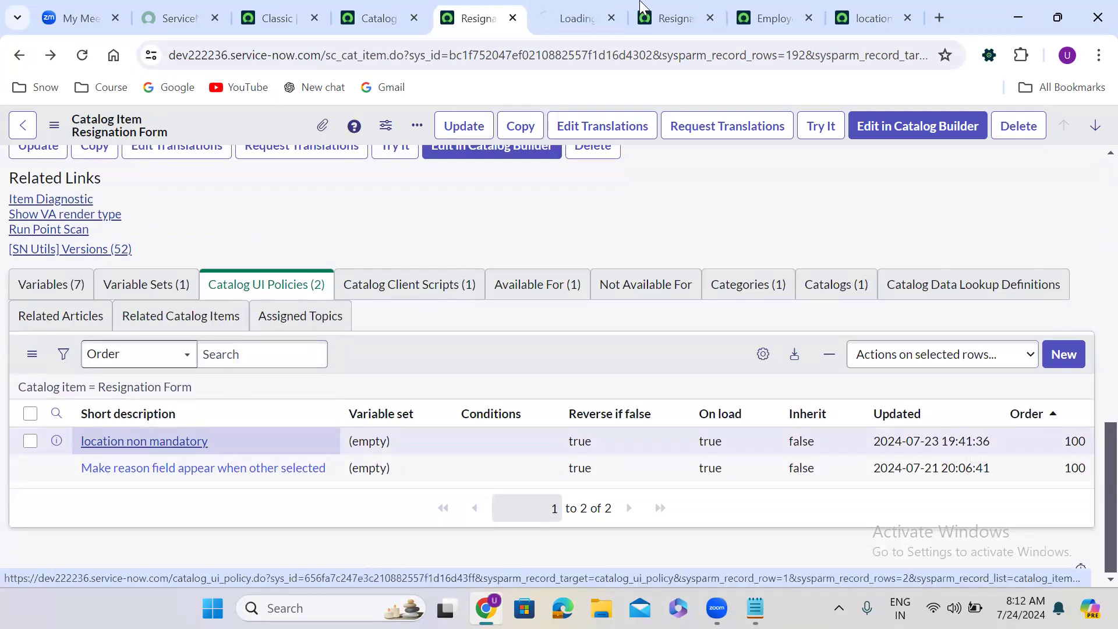
left_click(549, 9)
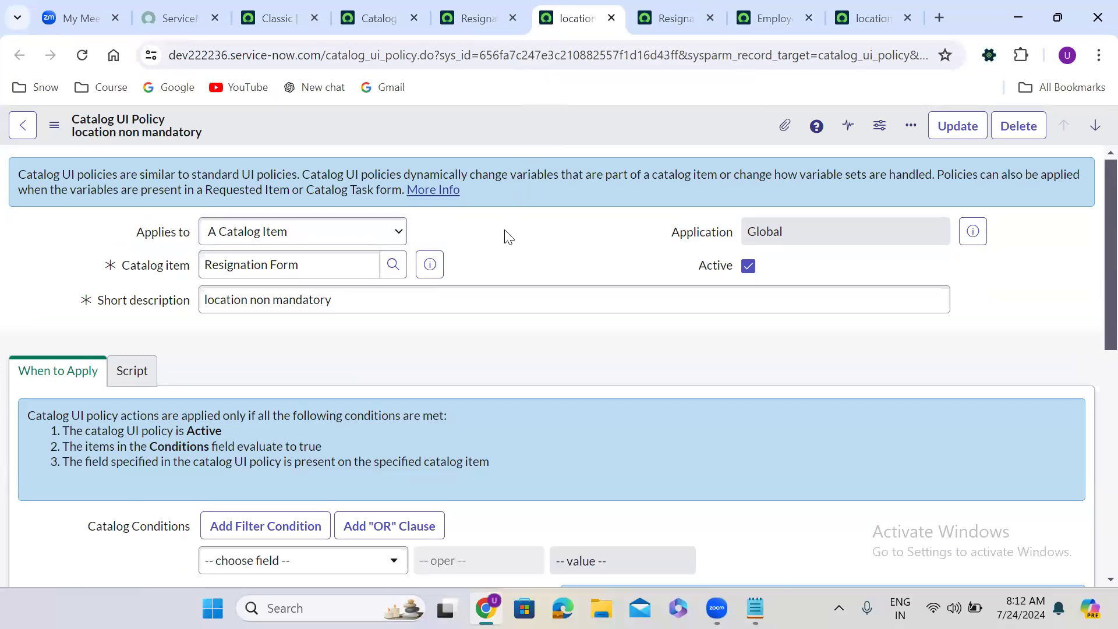
- Add a UI policy action to "location non mandatory" for Employee details » location with Mandatory set to False
scroll(505, 236, "down", 10)
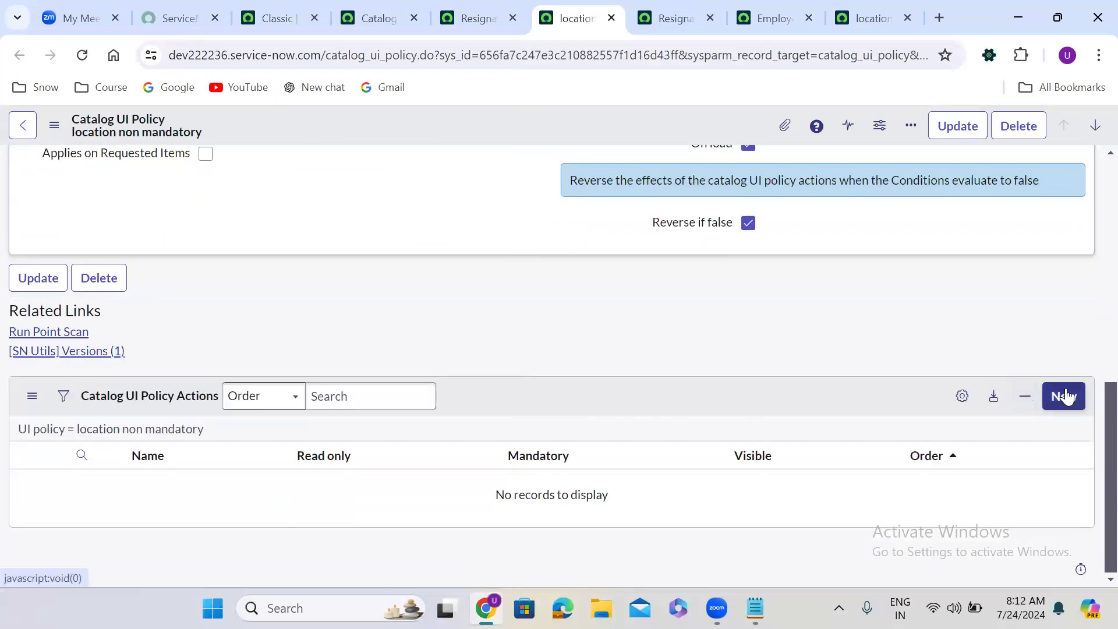
left_click(1064, 396)
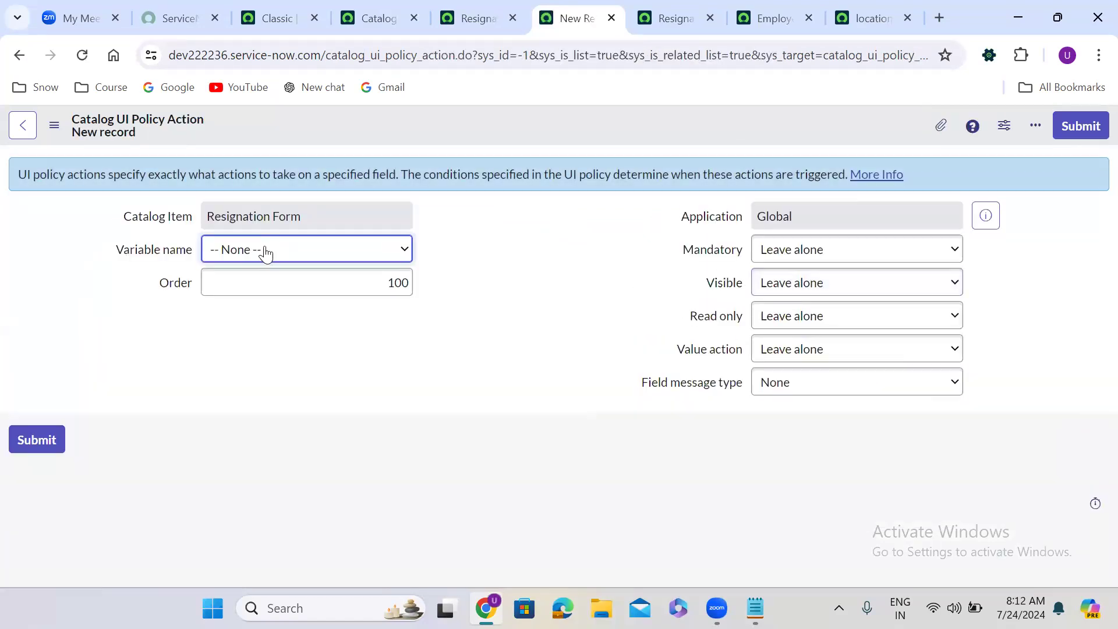
left_click(263, 253)
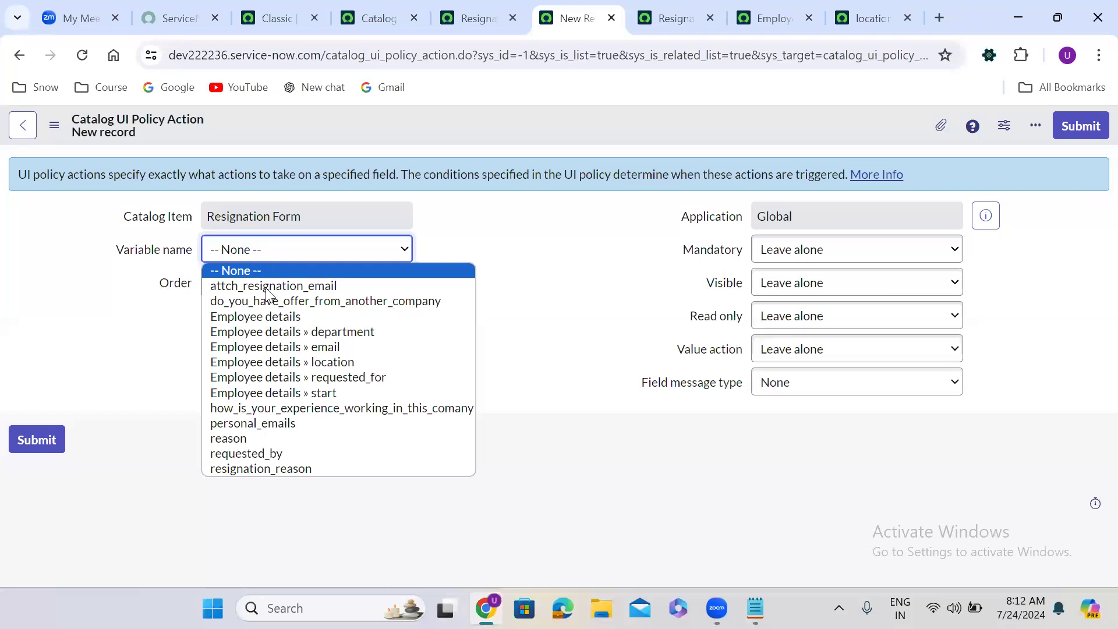
left_click(326, 361)
left_click(780, 251)
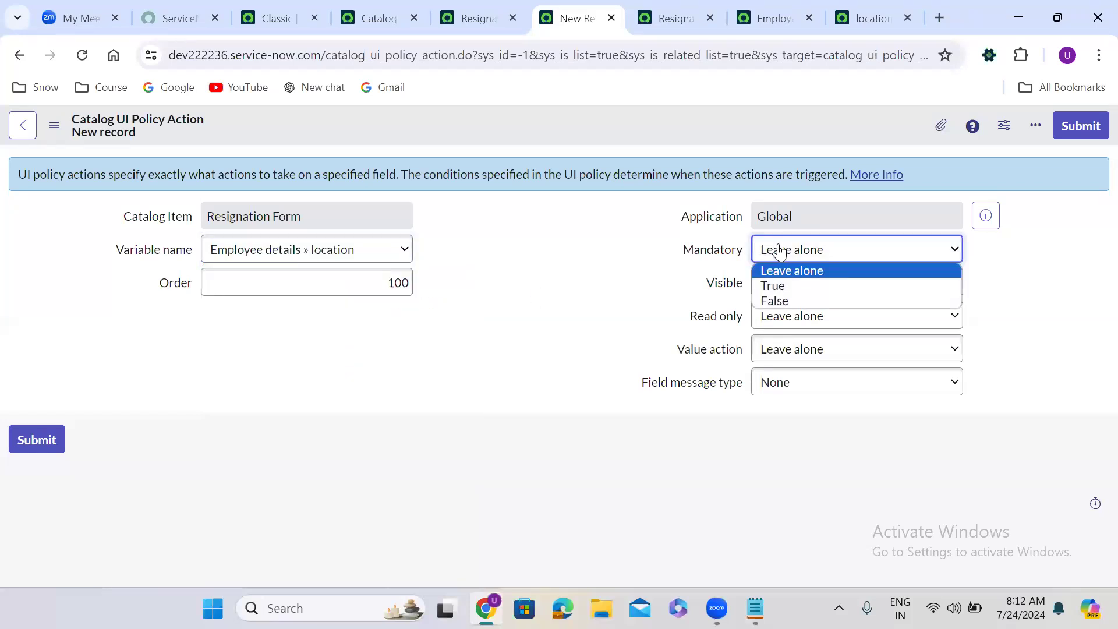
left_click(805, 295)
left_click(1081, 125)
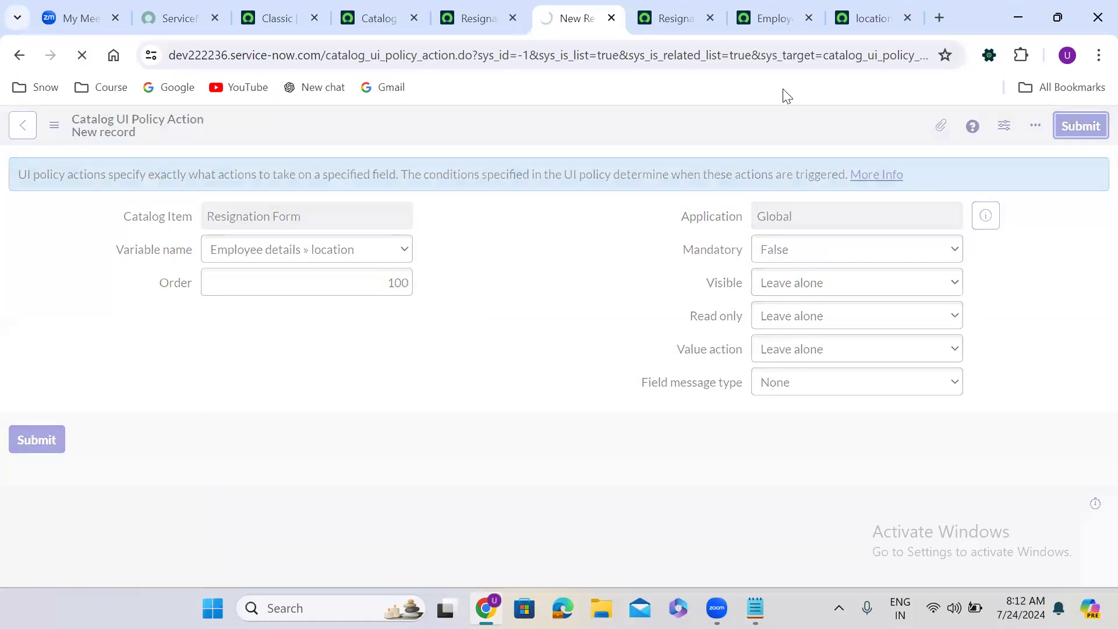
- Reload the Resignation Form preview to check whether the Location field is mandatory
left_click(675, 11)
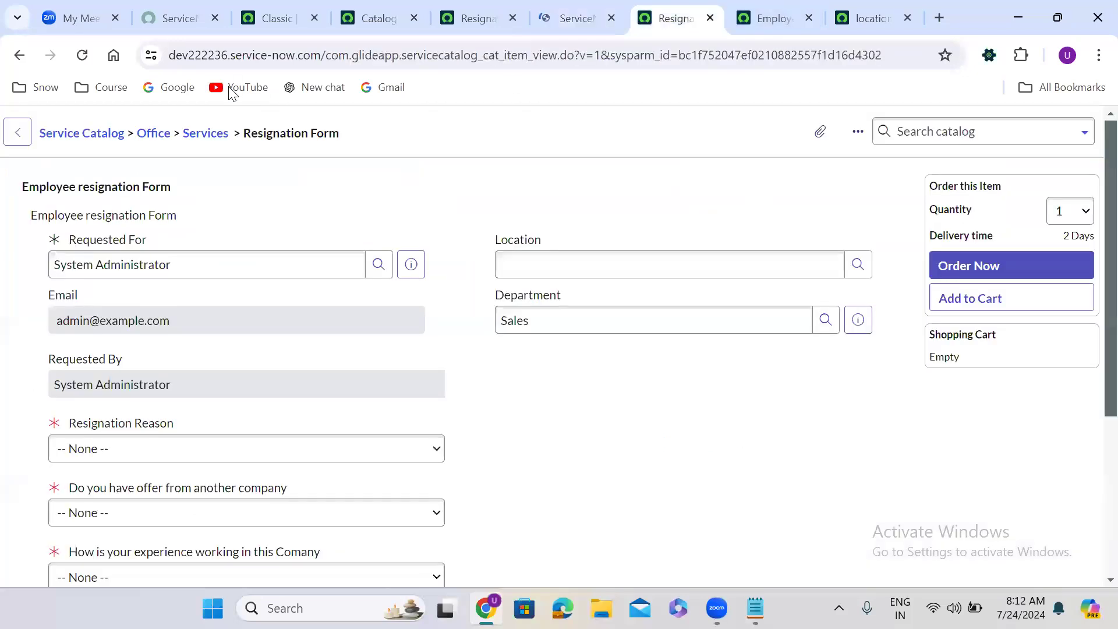
left_click(81, 55)
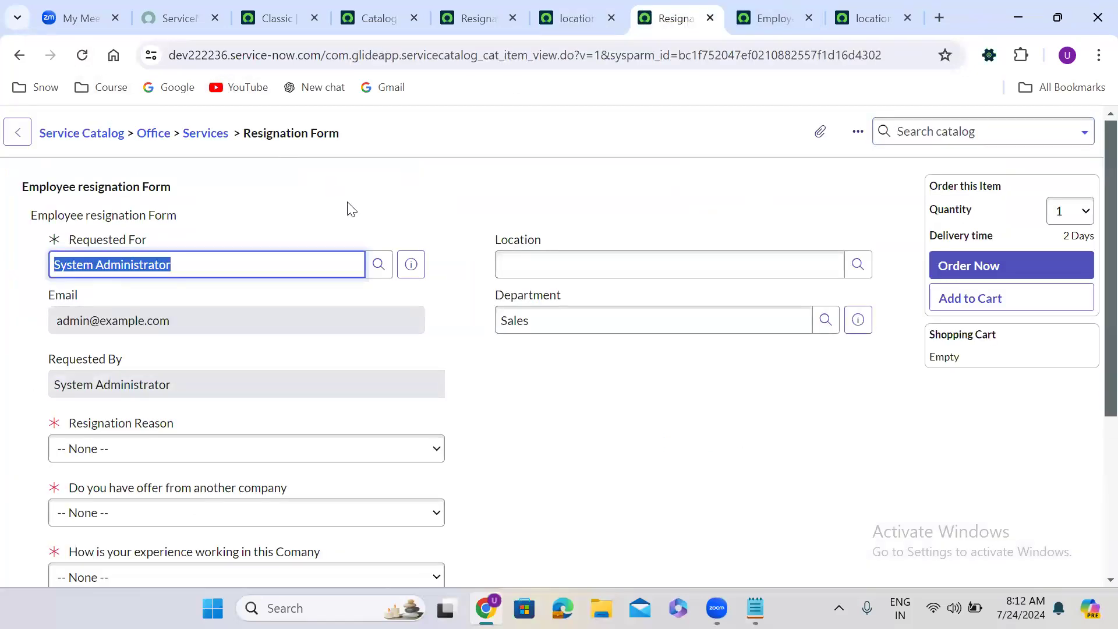
- Compare the policy actions of "location mandatoty" on the Employee details variable set and "location non mandatory" on the Resignation Form
left_click(81, 55)
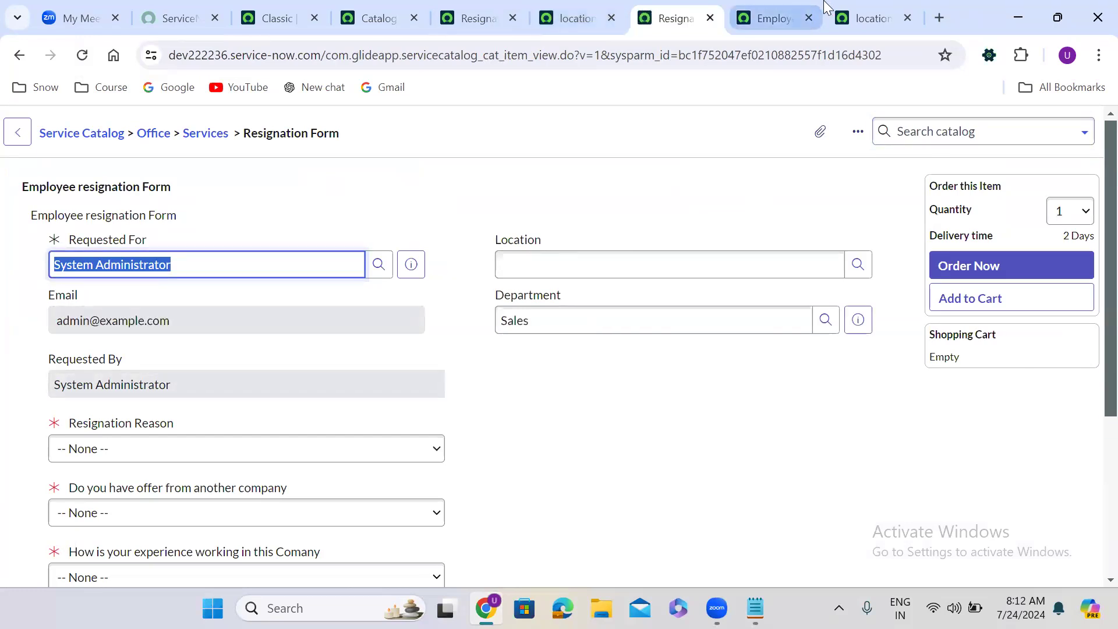
left_click(757, 14)
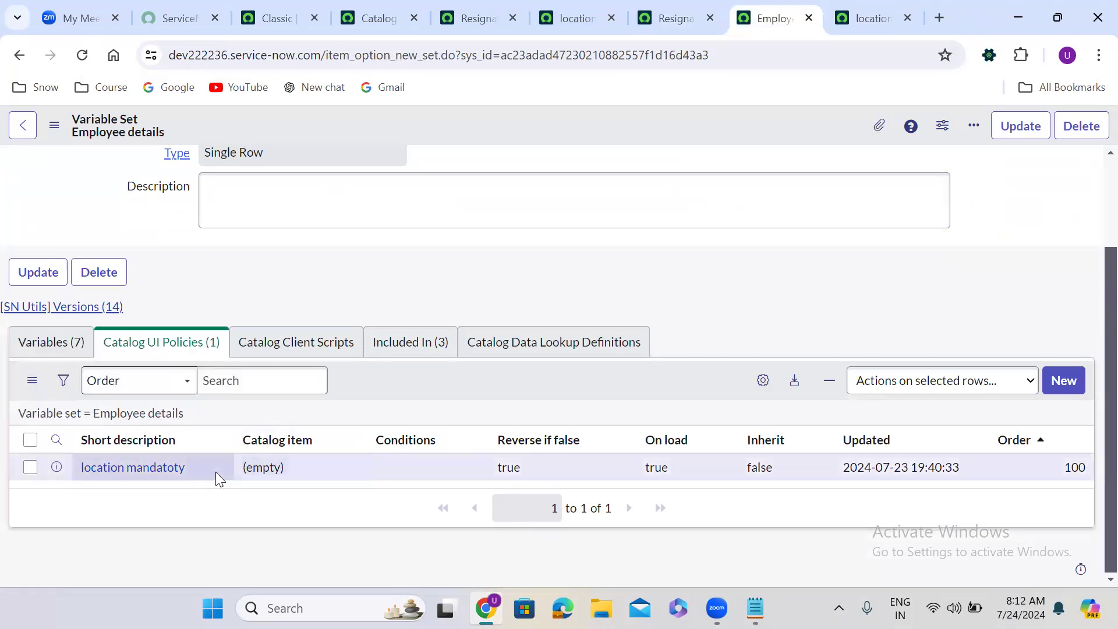
left_click(156, 473, "ctrl")
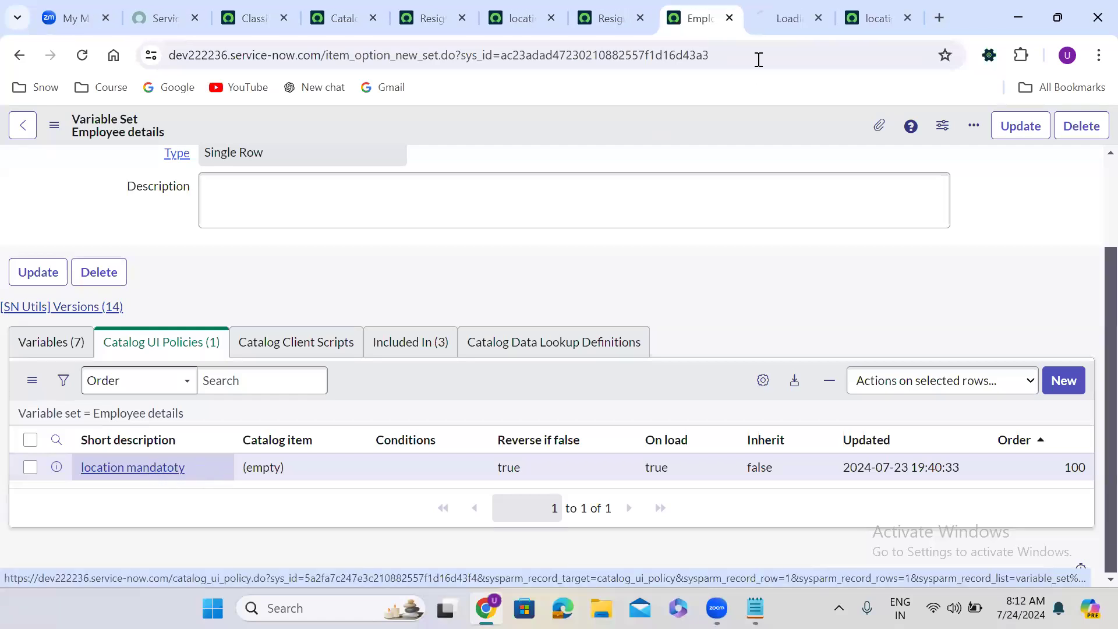
left_click(783, 17)
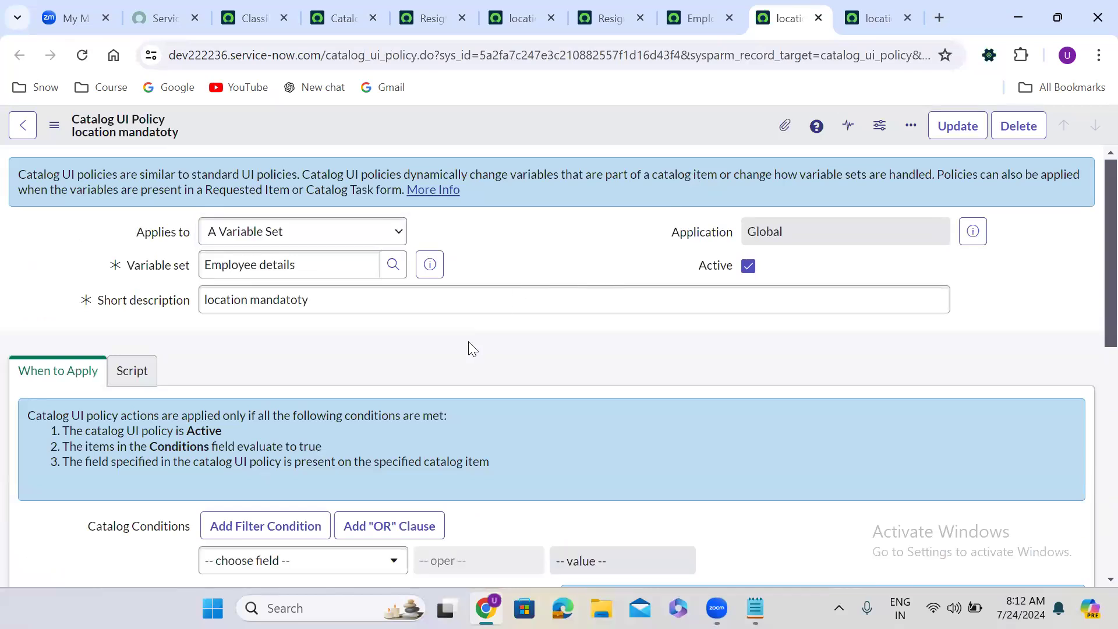
scroll(471, 344, "down", 2)
scroll(469, 345, "down", 8)
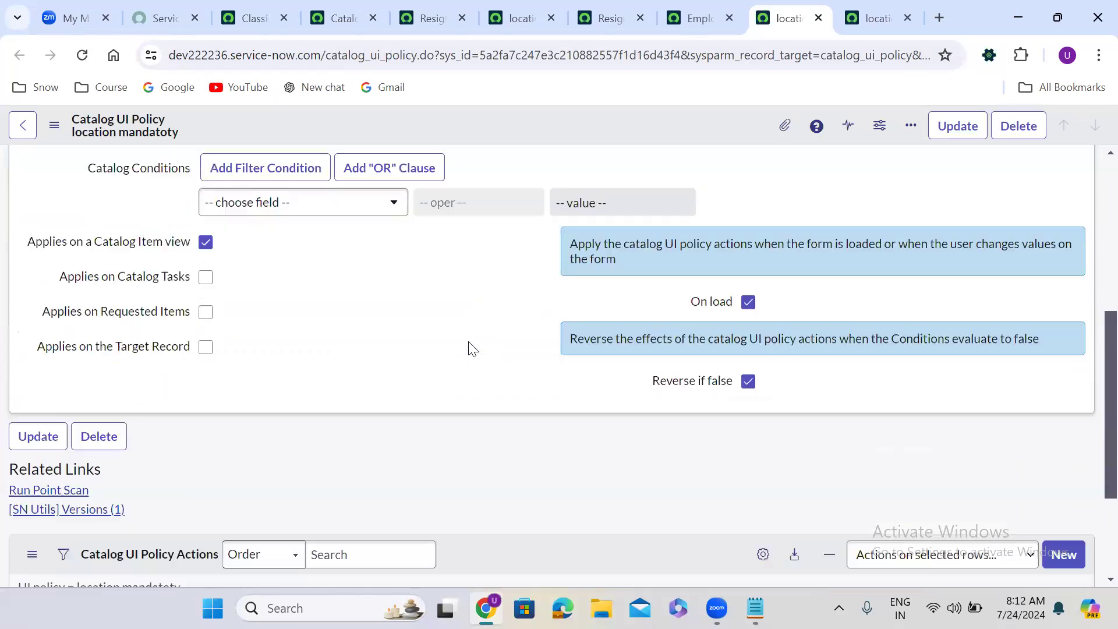
scroll(472, 348, "down", 1)
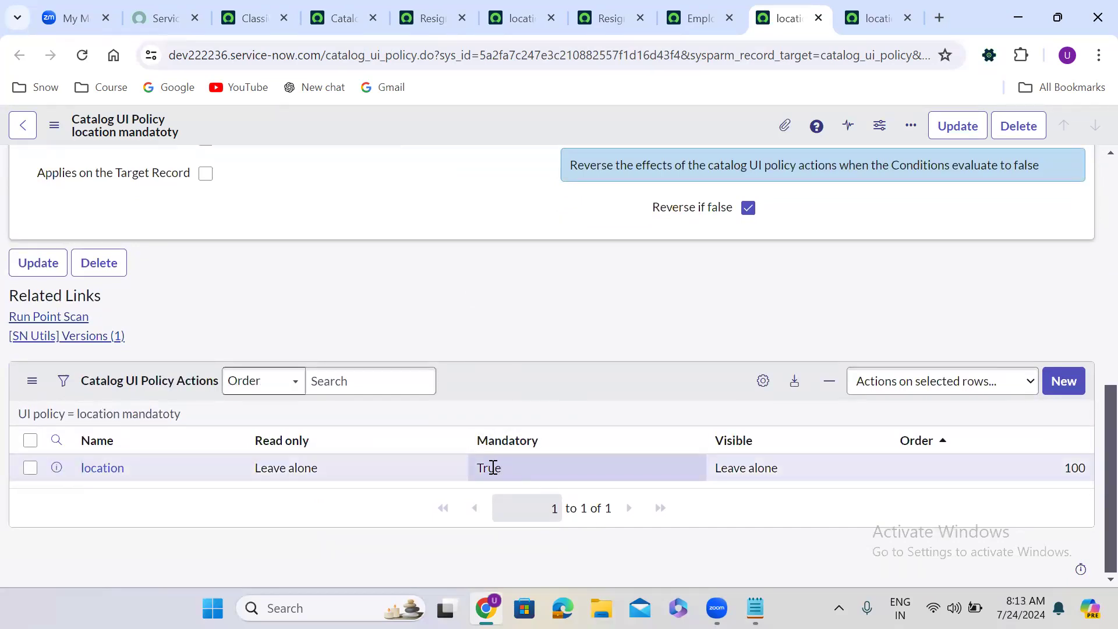
left_click(510, 7)
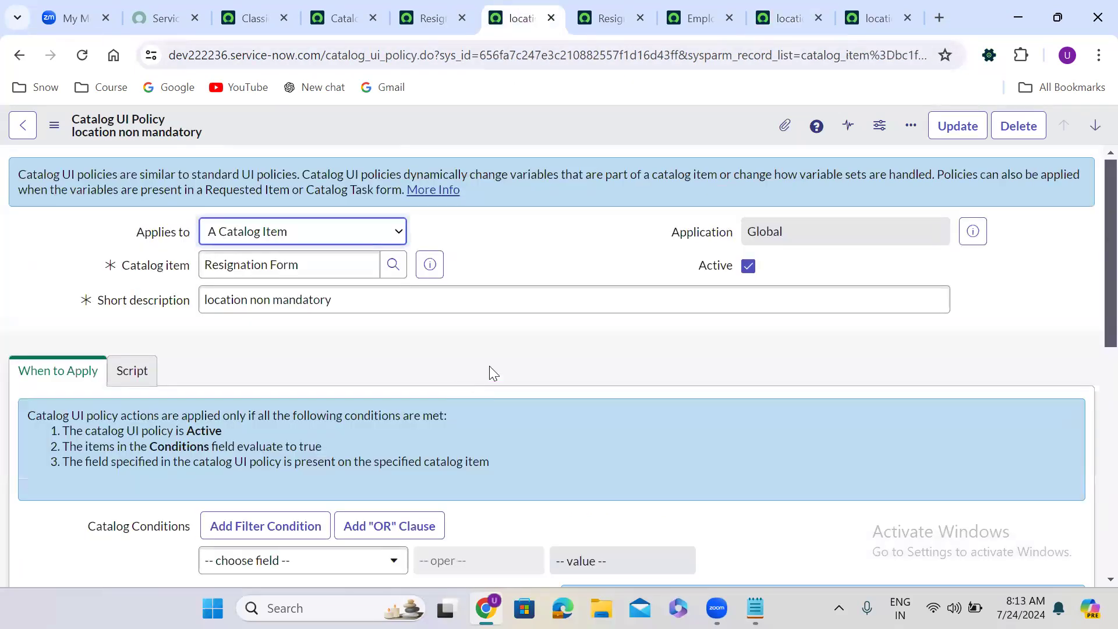
scroll(498, 361, "down", 5)
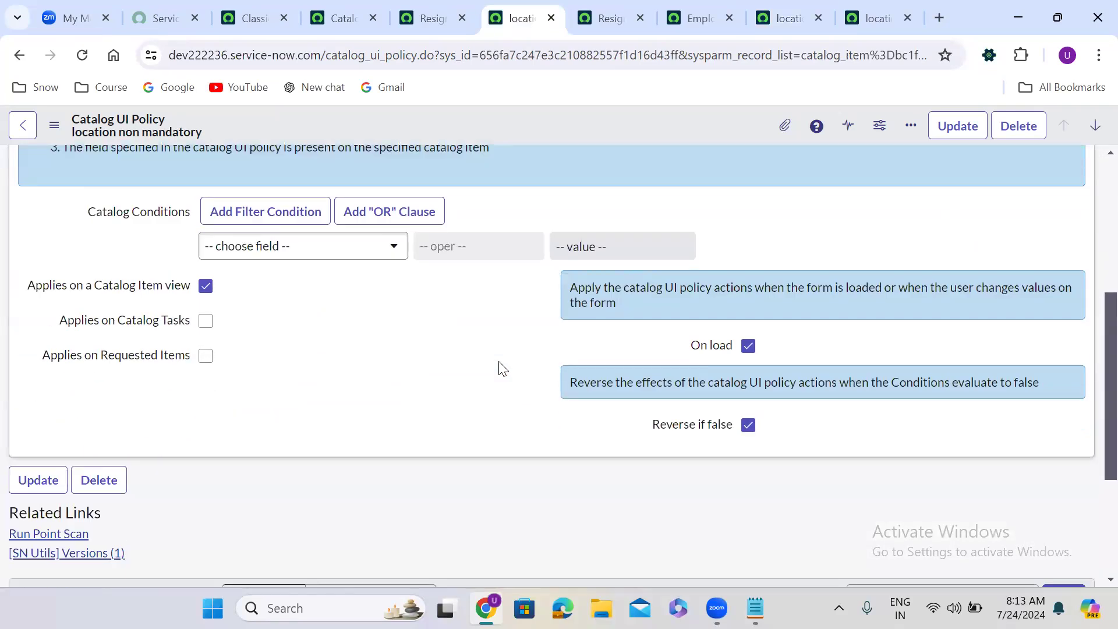
scroll(498, 367, "down", 4)
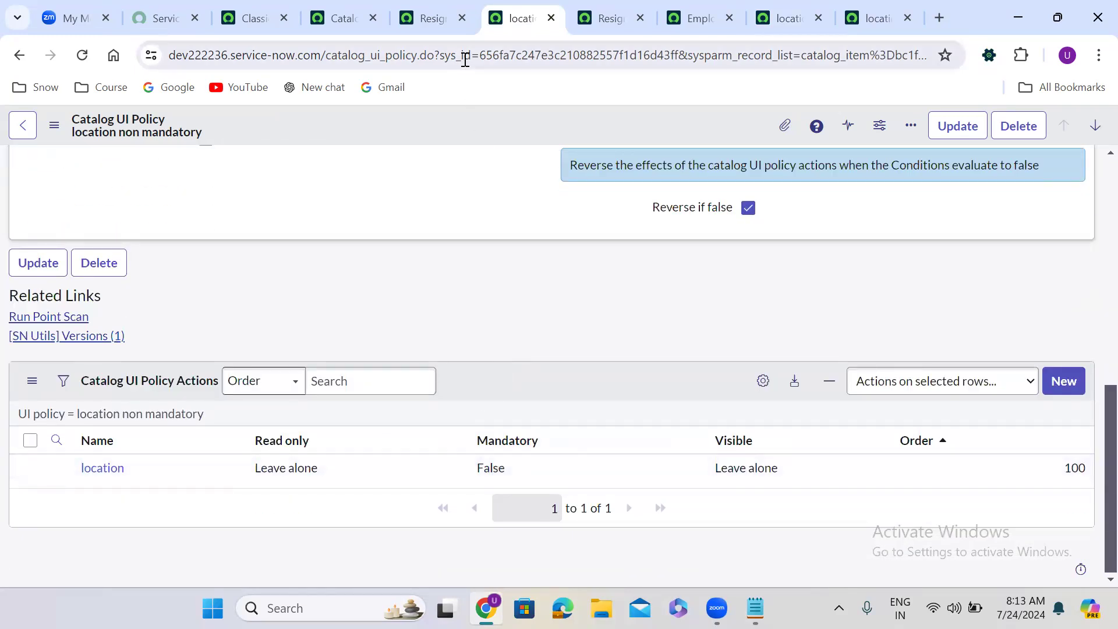
- Deactivate the "location non mandatory" catalog UI policy and save the record
scroll(1093, 175, "up", 5)
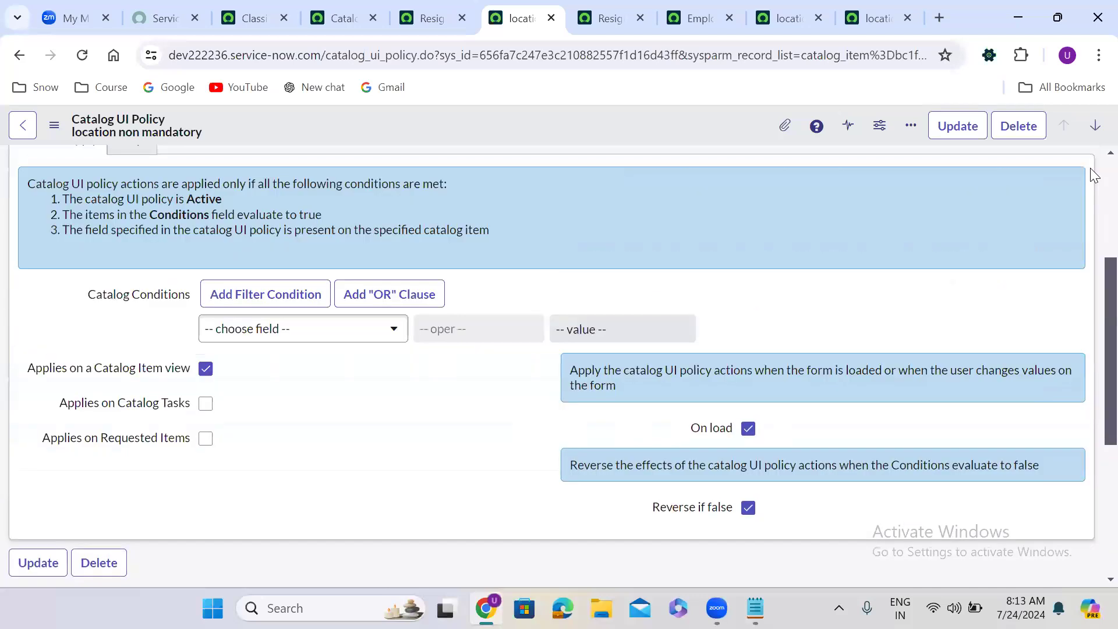
scroll(1092, 176, "up", 4)
left_click(749, 267)
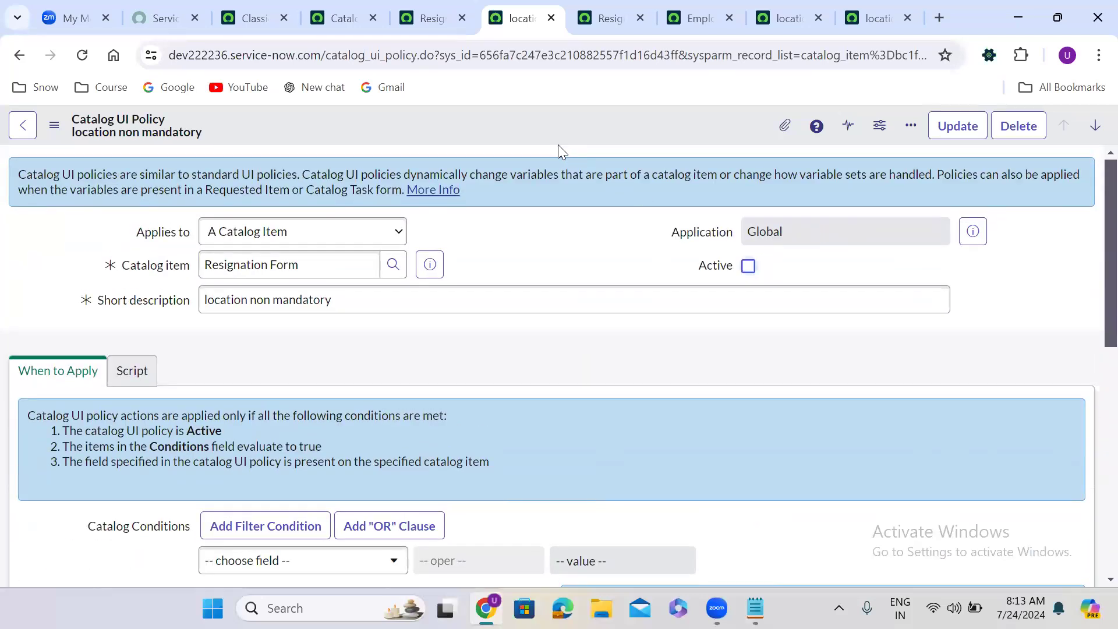
right_click(524, 129)
left_click(550, 140)
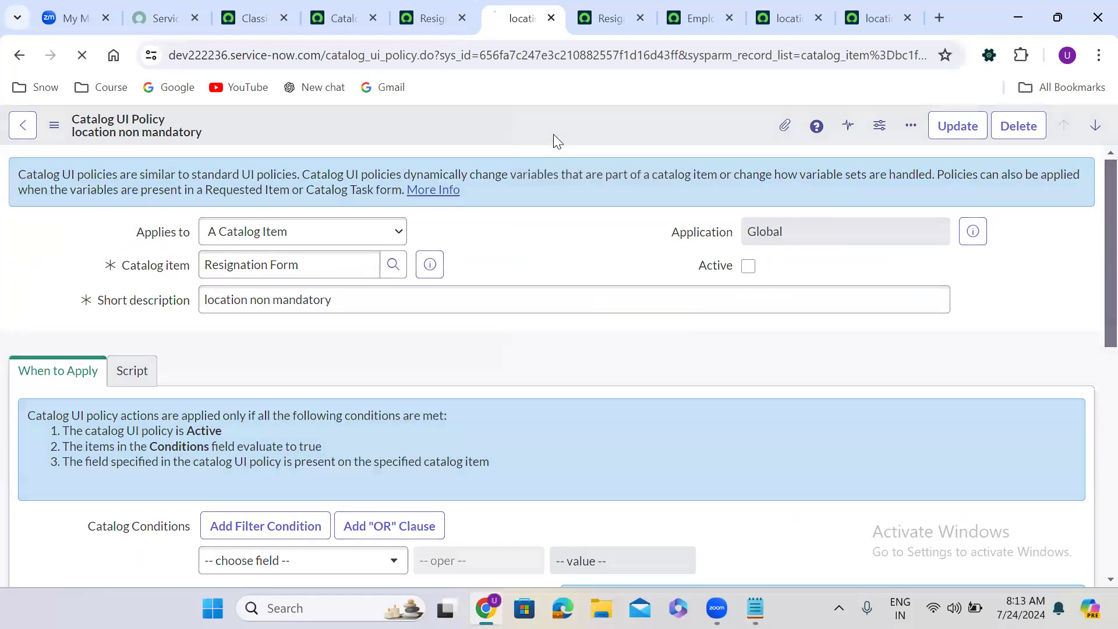
- Reload the Resignation Form preview to check the Location field with only the variable set's policy active
left_click(705, 13)
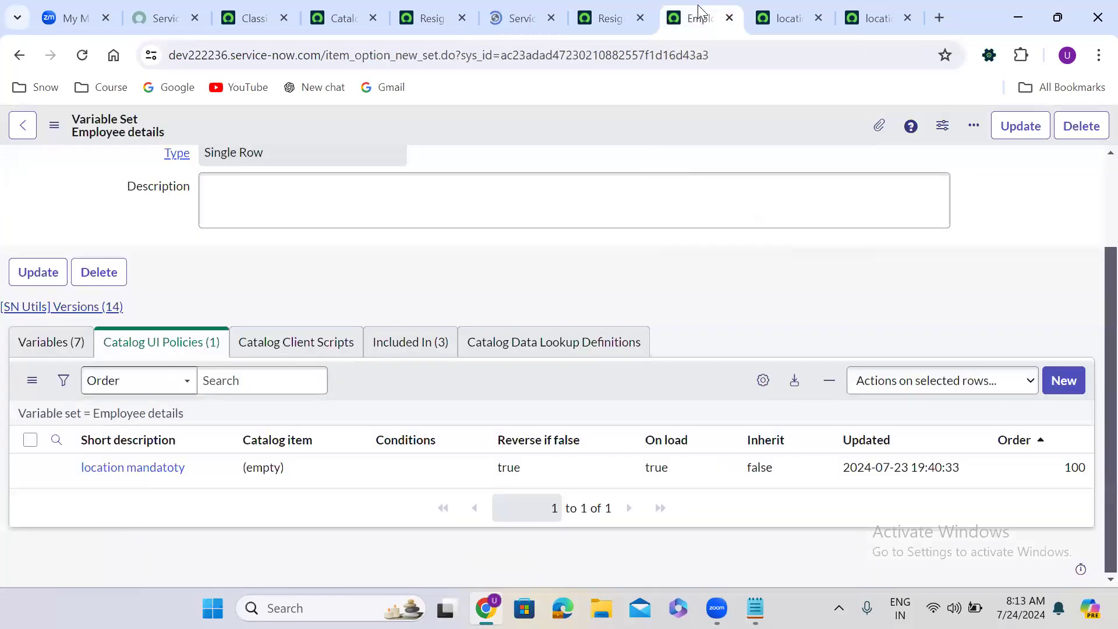
left_click(759, 8)
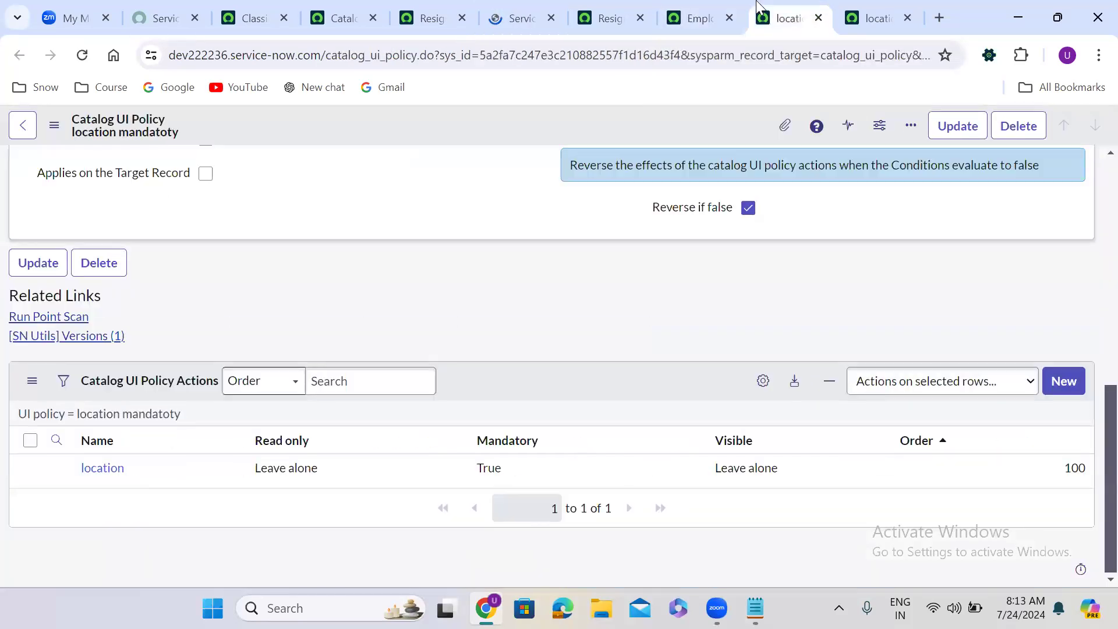
left_click(603, 13)
left_click(82, 55)
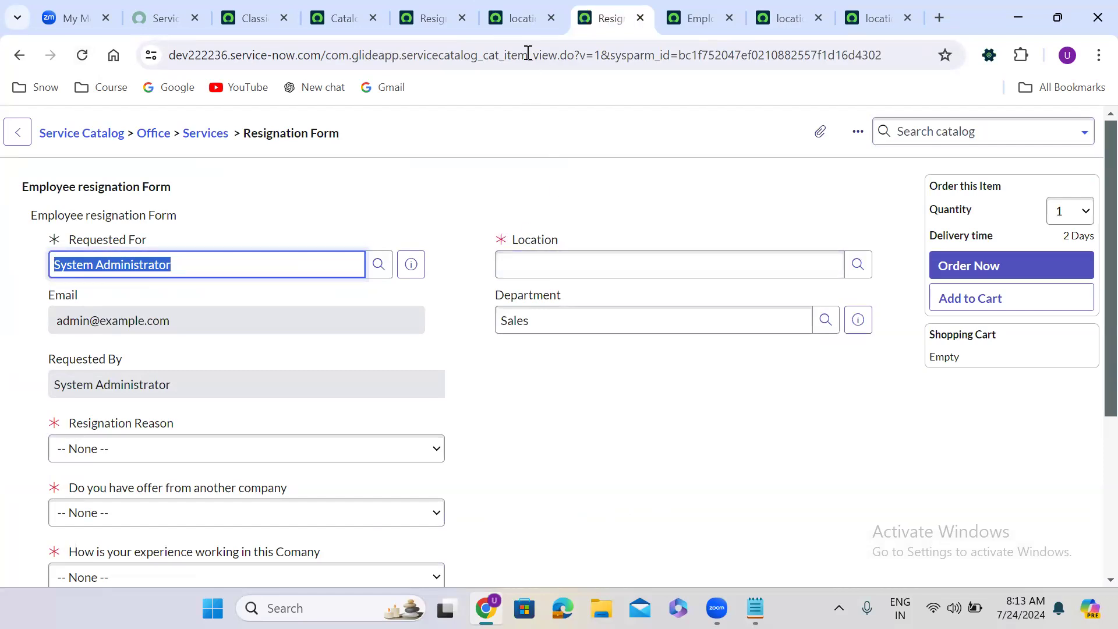
- Reactivate the "location non mandatory" catalog UI policy and save the record
left_click(508, 9)
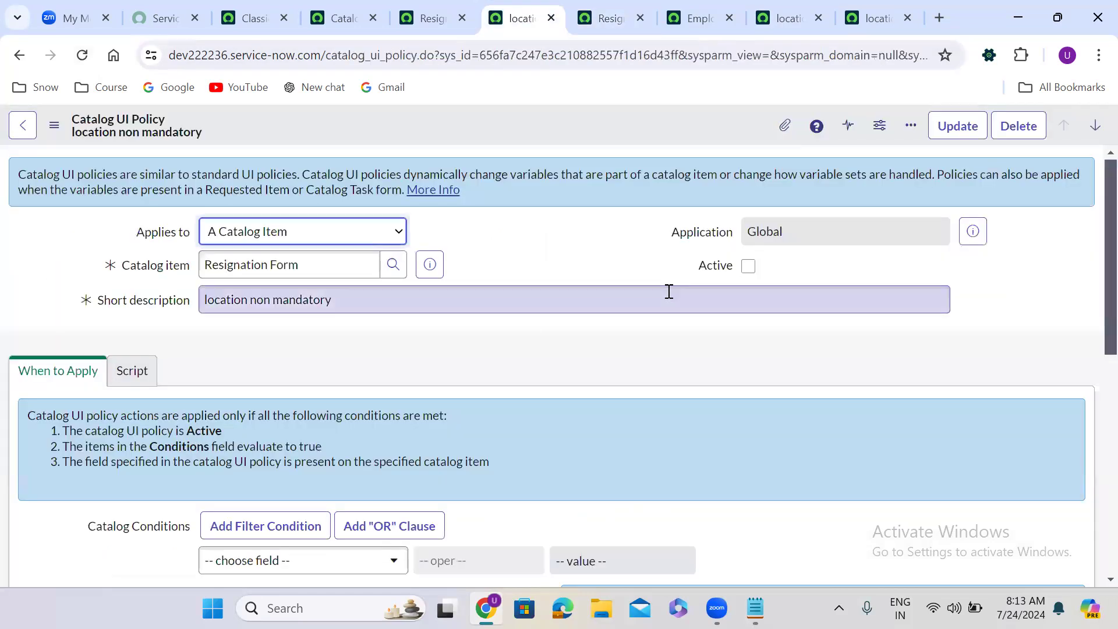
left_click(748, 266)
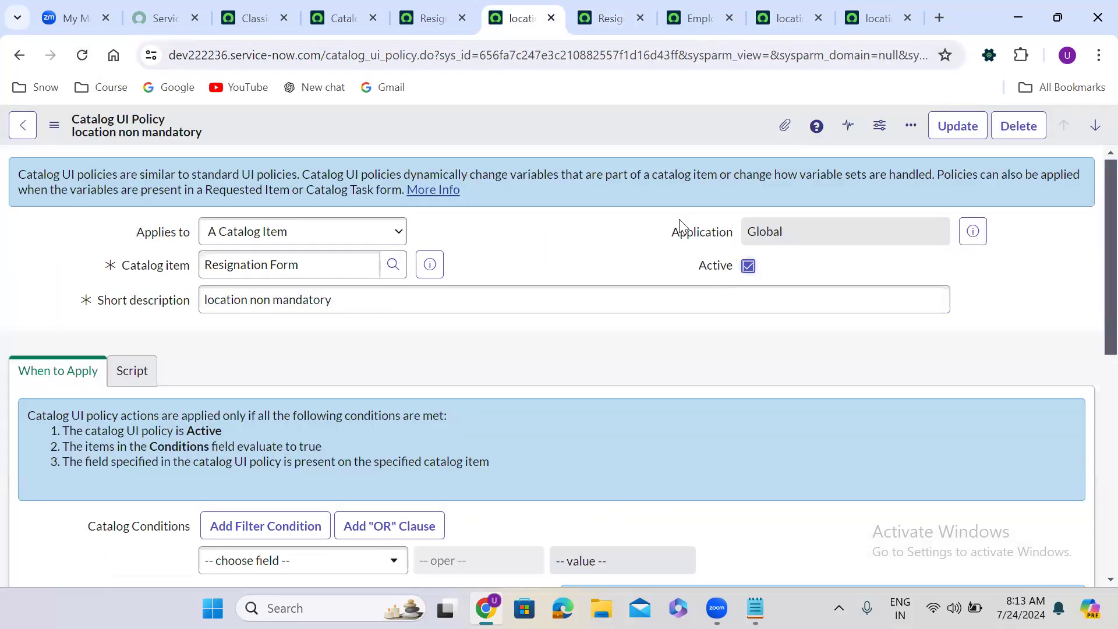
right_click(543, 122)
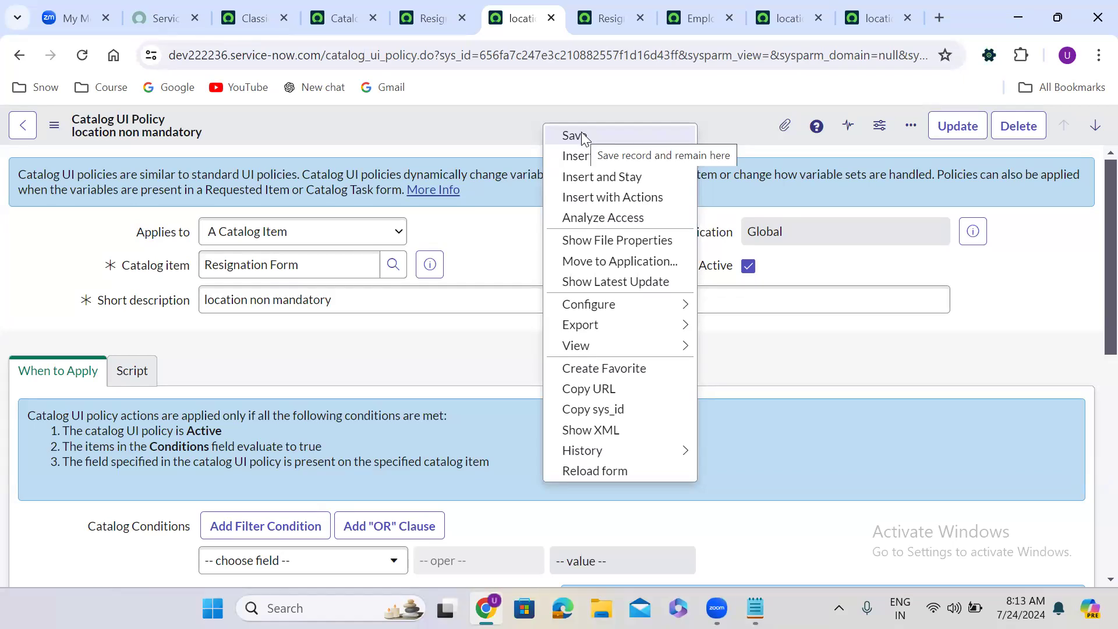
left_click(612, 134)
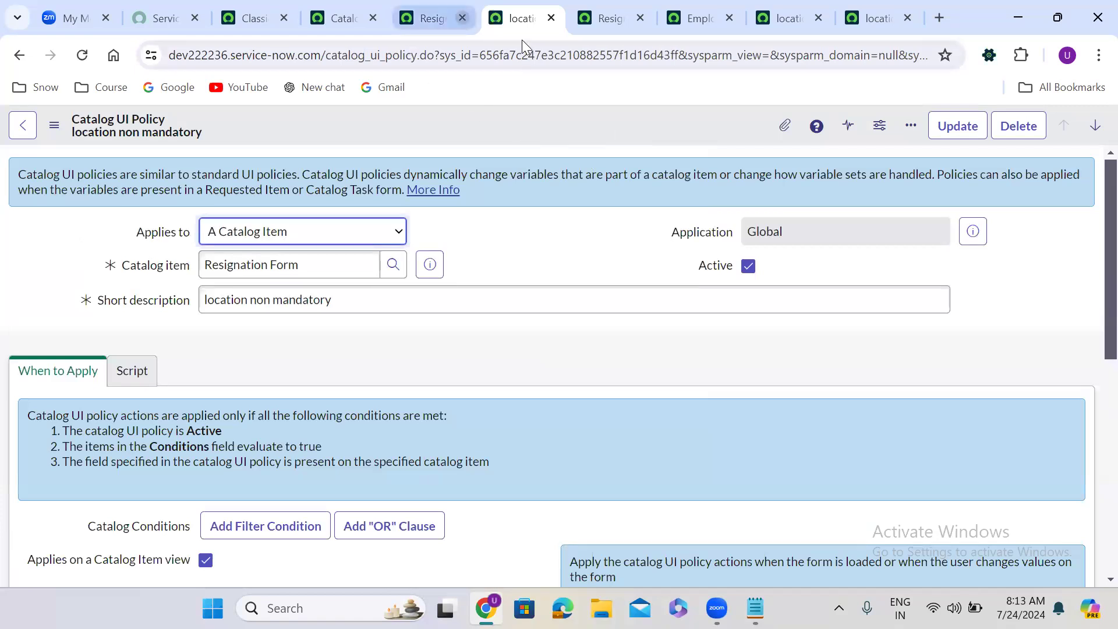
- Reload the Resignation Form preview to check the Location field with both catalog UI policies active
left_click(688, 17)
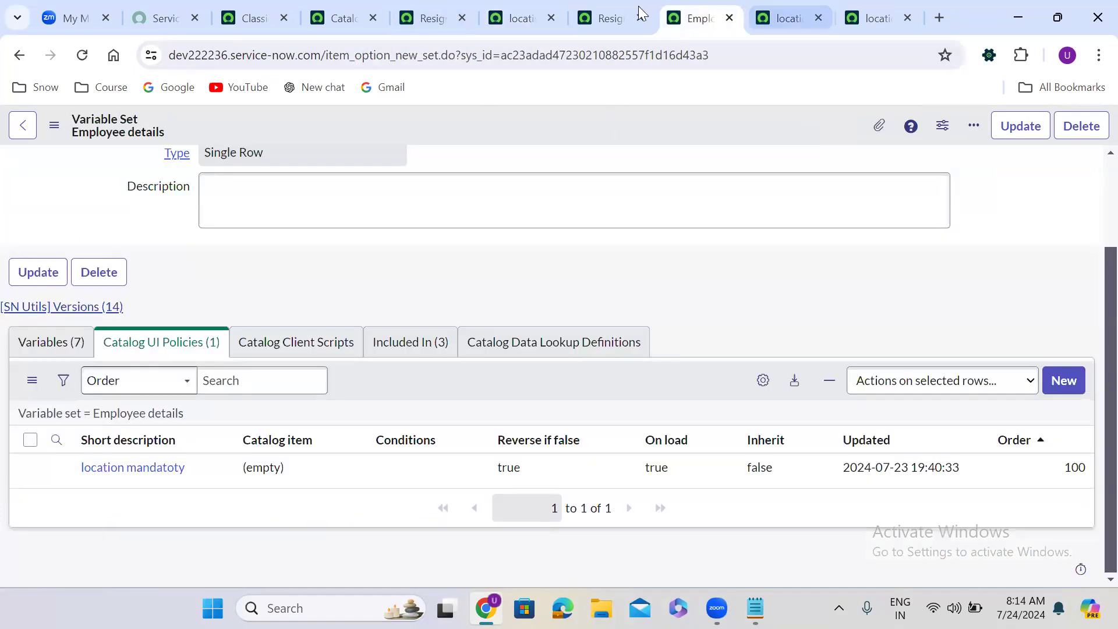
left_click(606, 17)
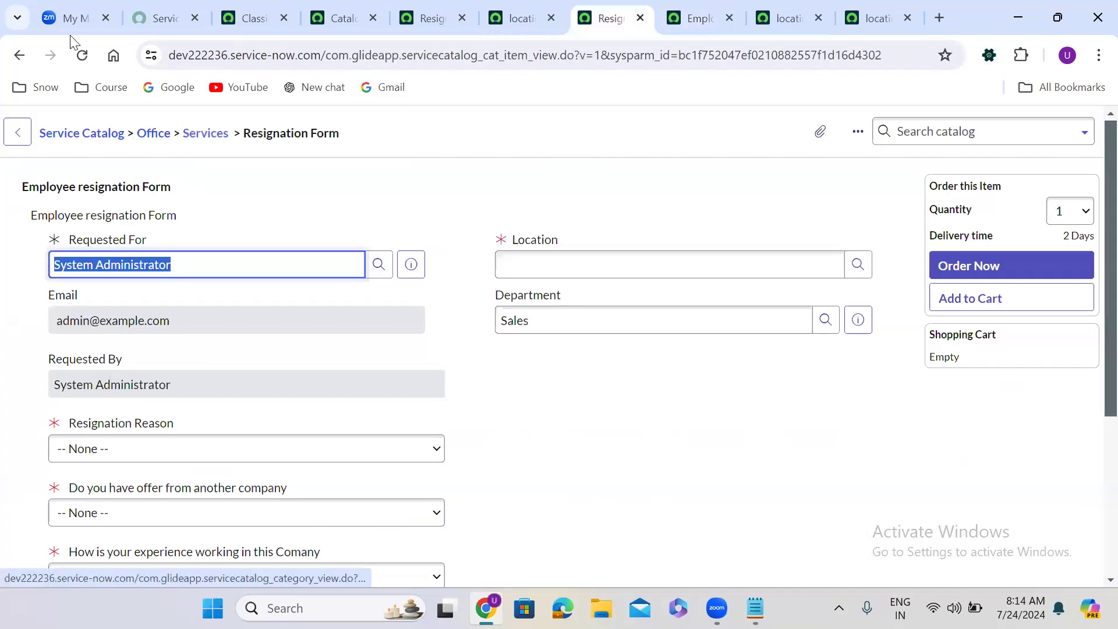
left_click(82, 56)
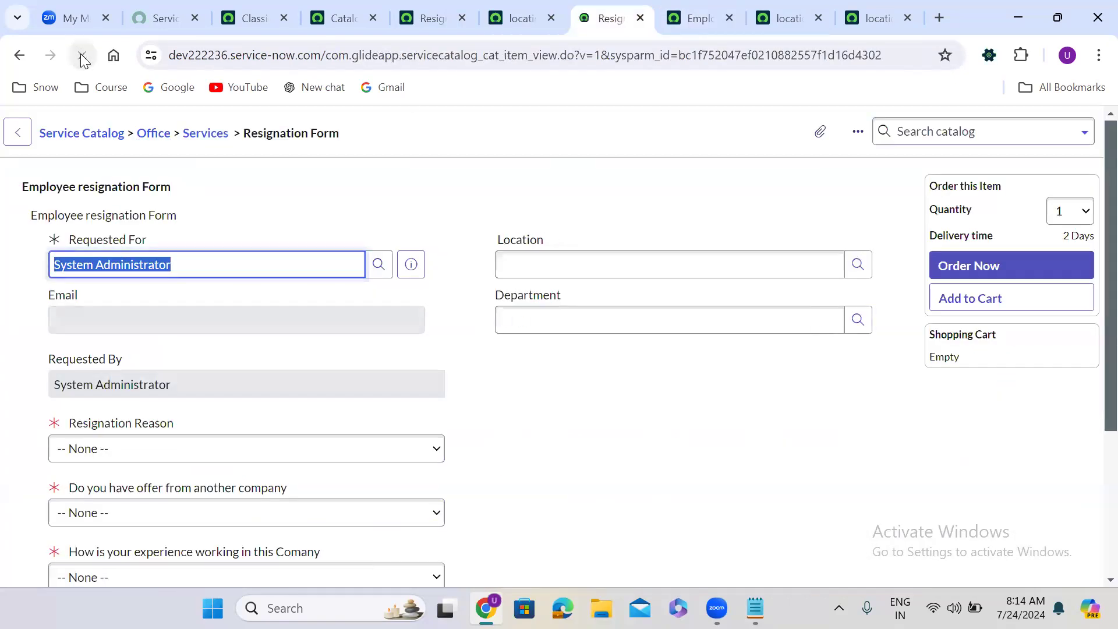
left_click(434, 211)
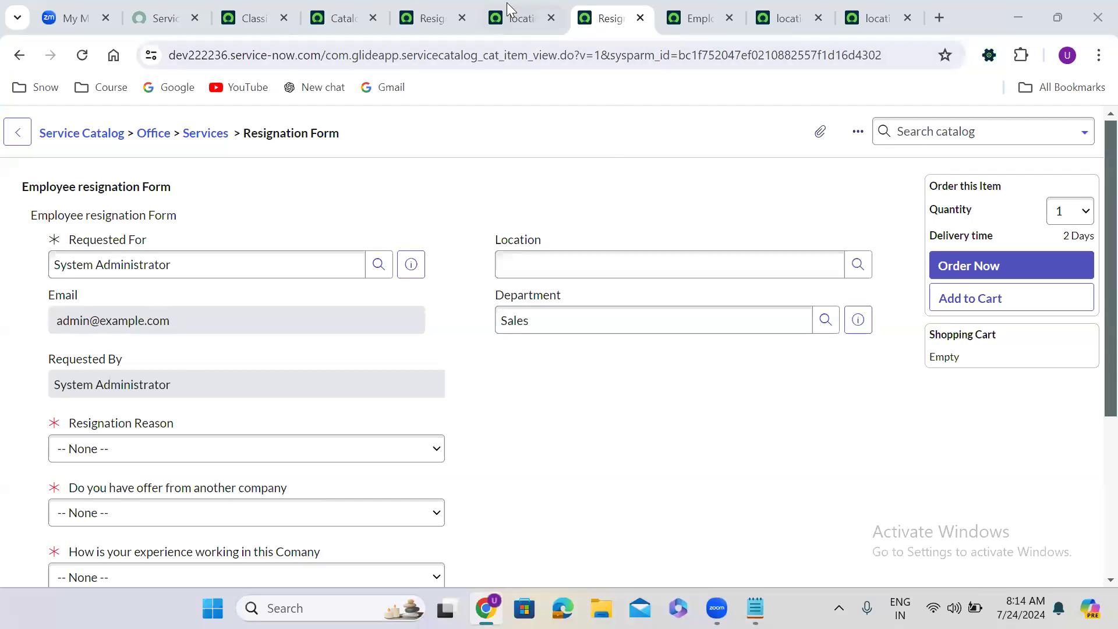
- Close the browser tabs holding the location catalog UI policies and the Employee details variable set
left_click(513, 17)
left_click(550, 19)
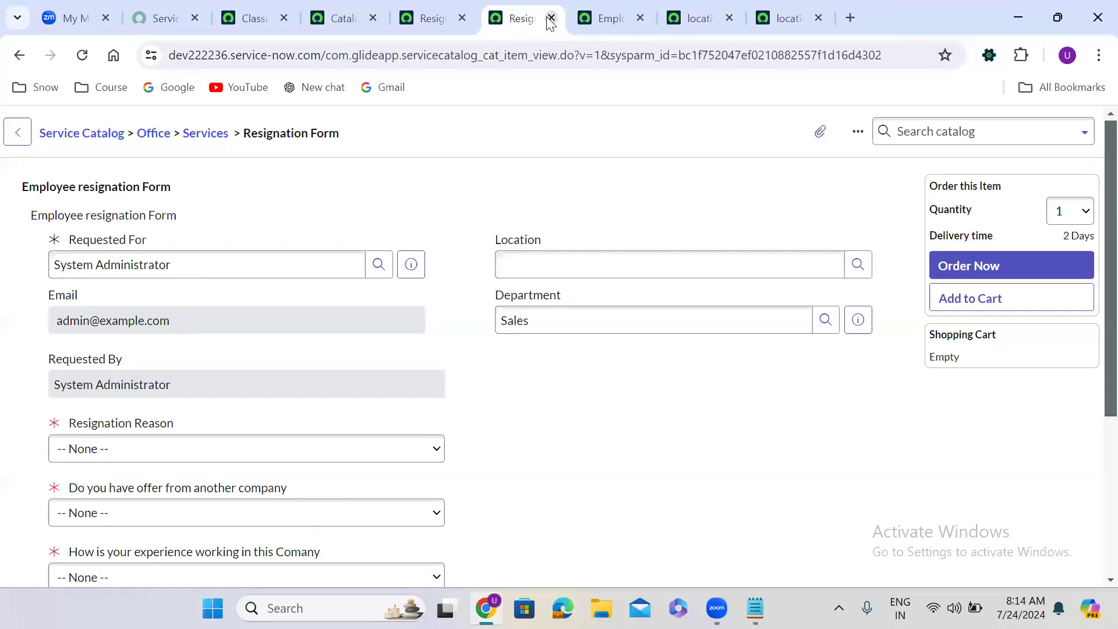
left_click(436, 16)
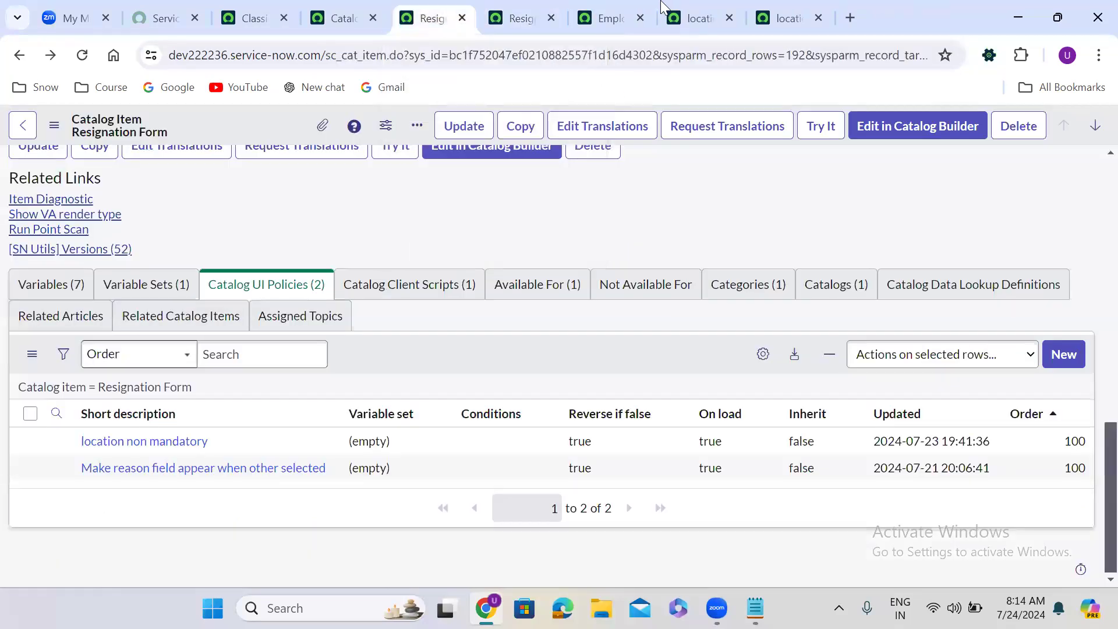
left_click(717, 4)
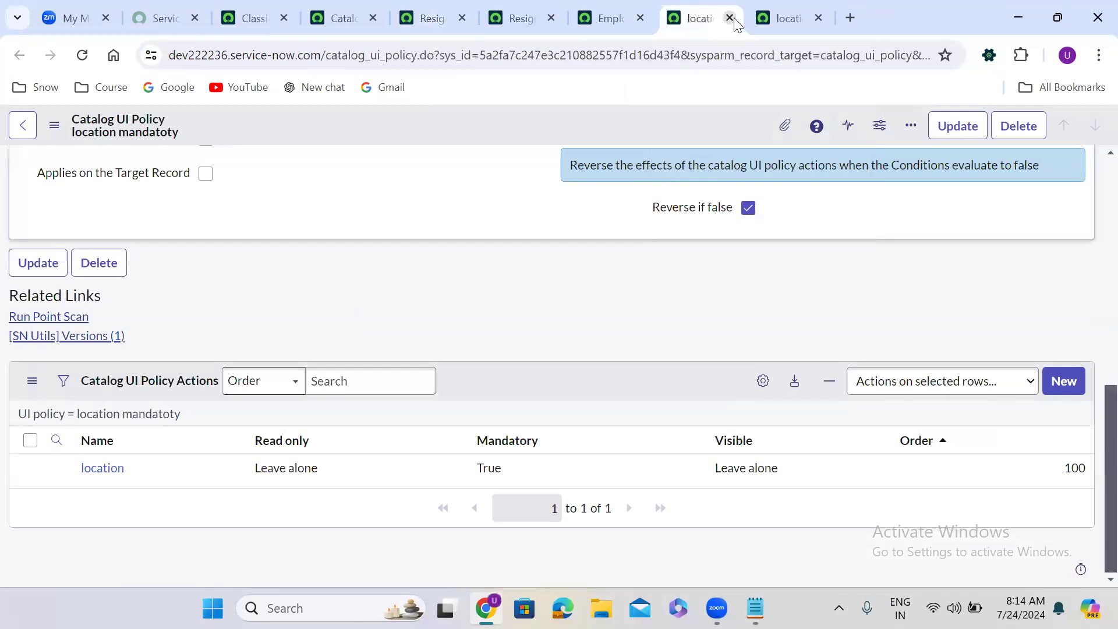
left_click(733, 18)
left_click(733, 18)
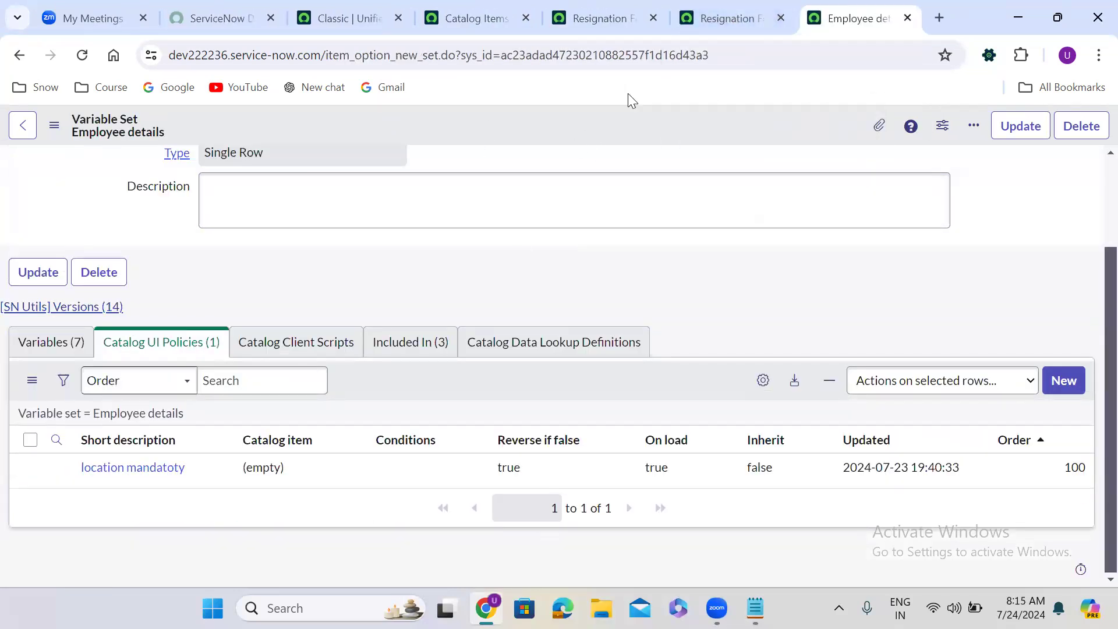
left_click(910, 21)
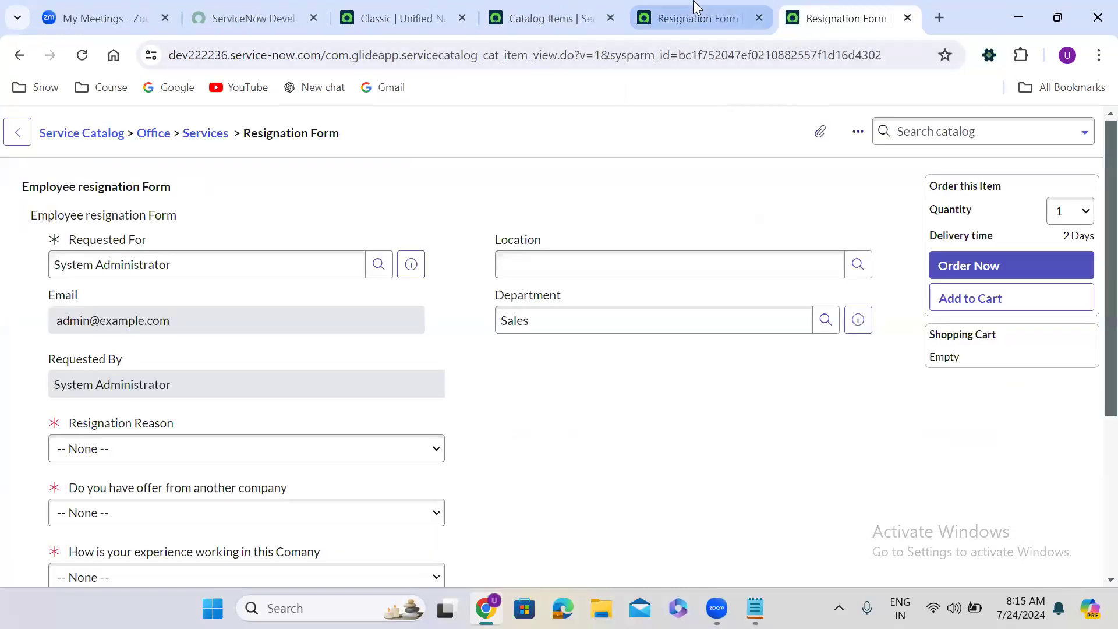
left_click(669, 17)
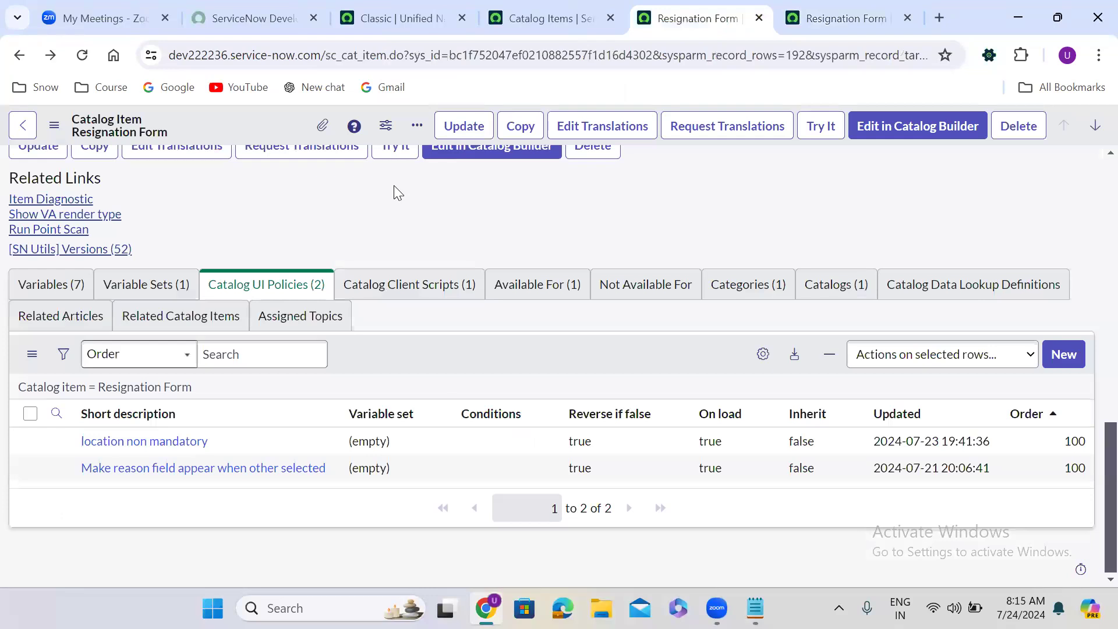
scroll(393, 185, "up", 10)
scroll(394, 186, "up", 3)
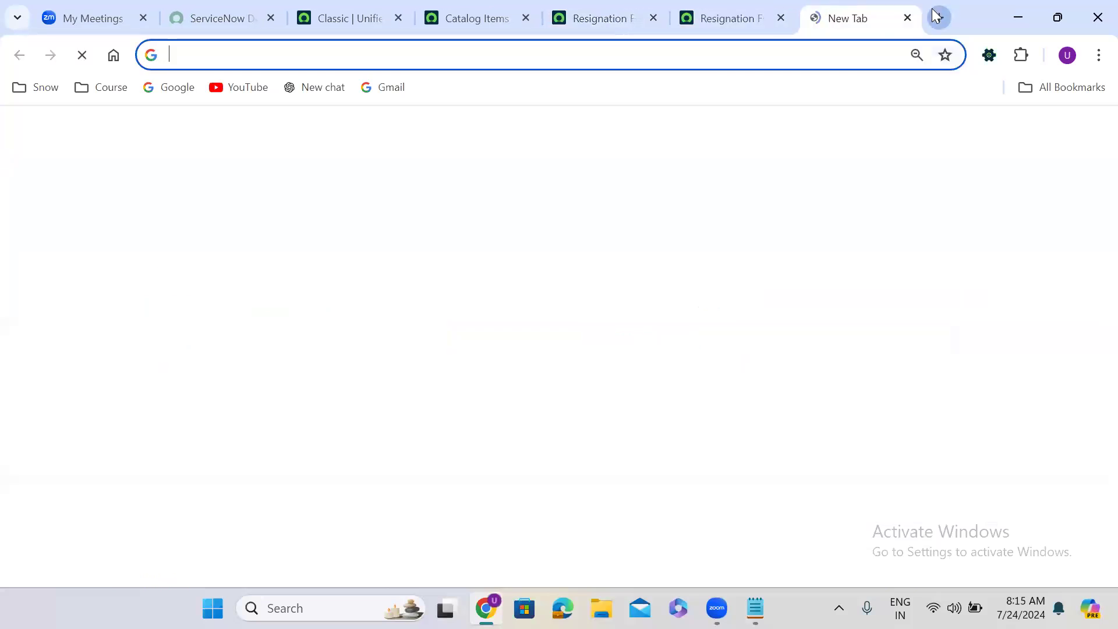
- Open the Service Portal home page at dev222236.service-now.com/sp in a new browser tab
left_click(939, 17)
type("dev")
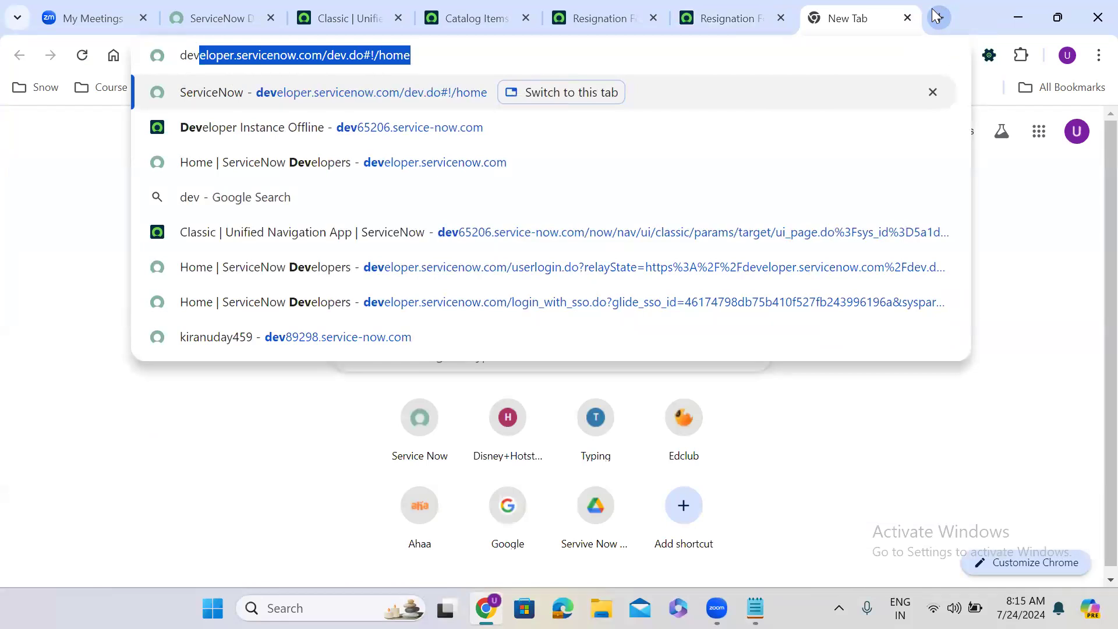
type("2")
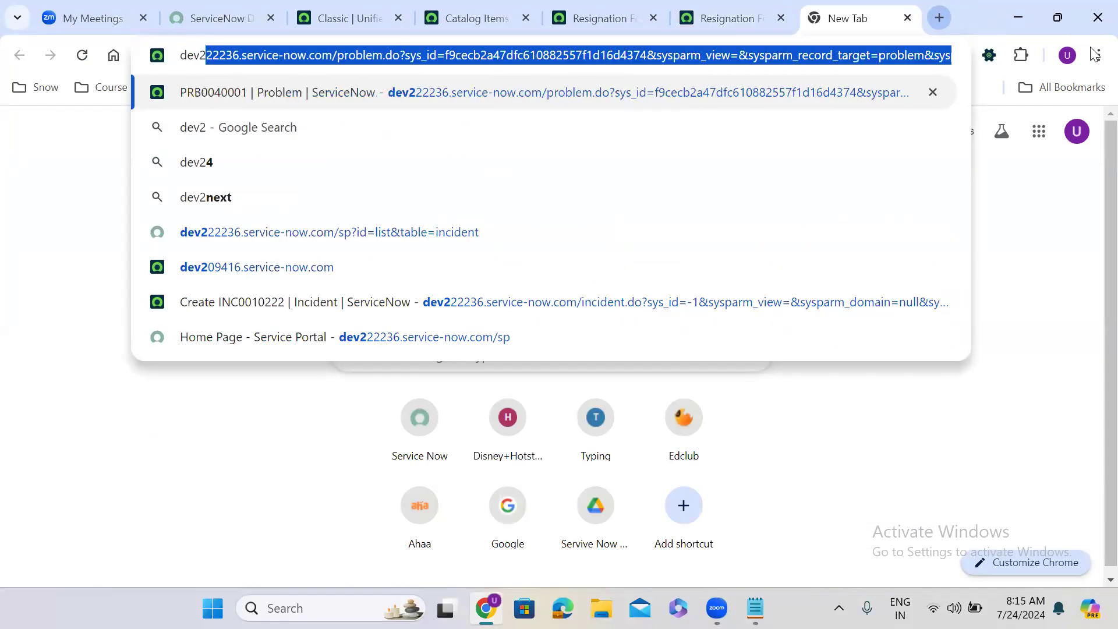
left_click(518, 341)
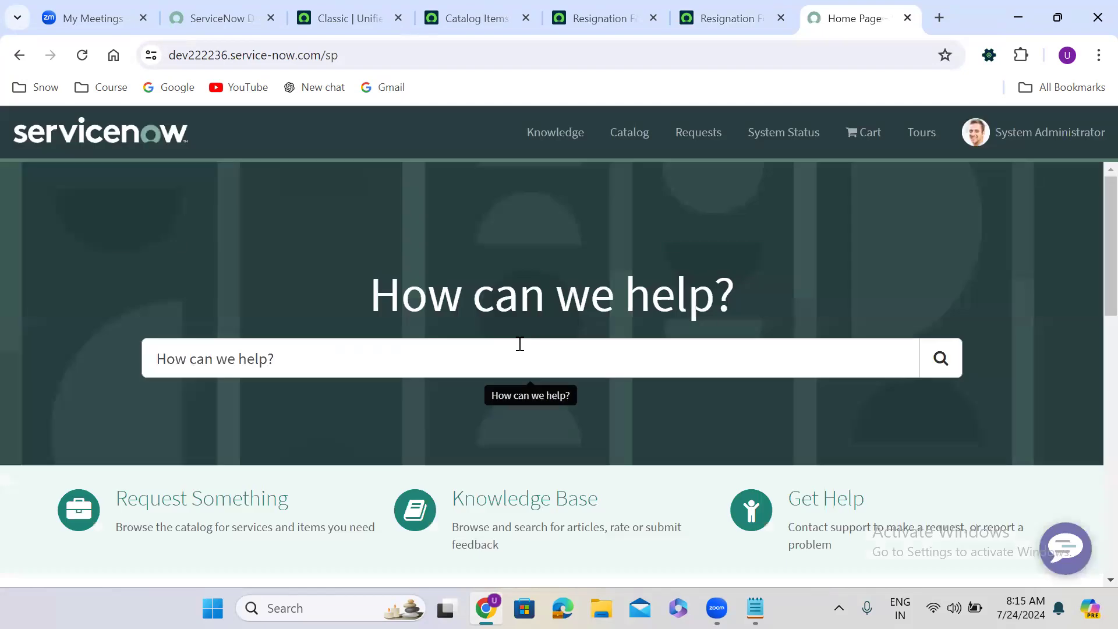
- View the portal's Request Something catalog categories and return to the portal home page
left_click(192, 513)
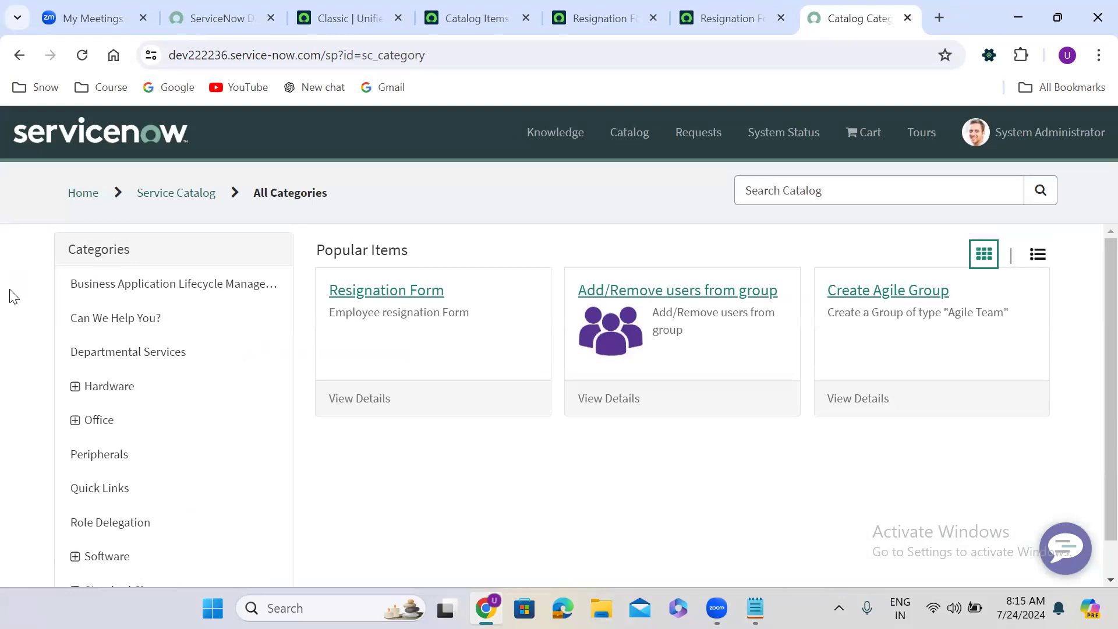
left_click(95, 198)
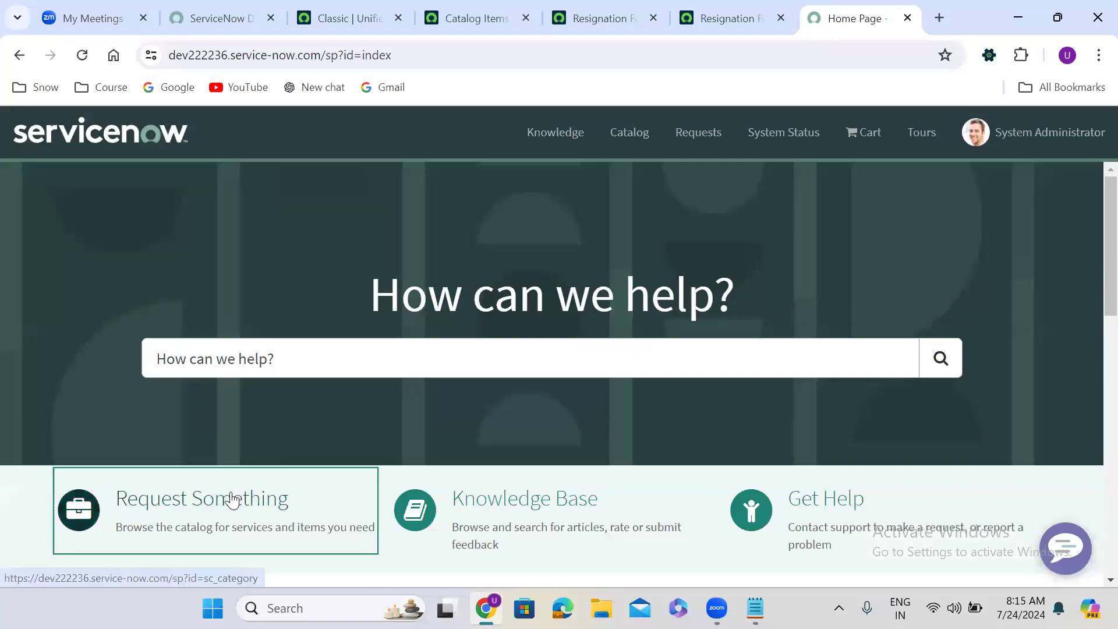
- Open the portal's Request Something catalog and compare it with the Resignation Form's catalog item record and preview
left_click(232, 499)
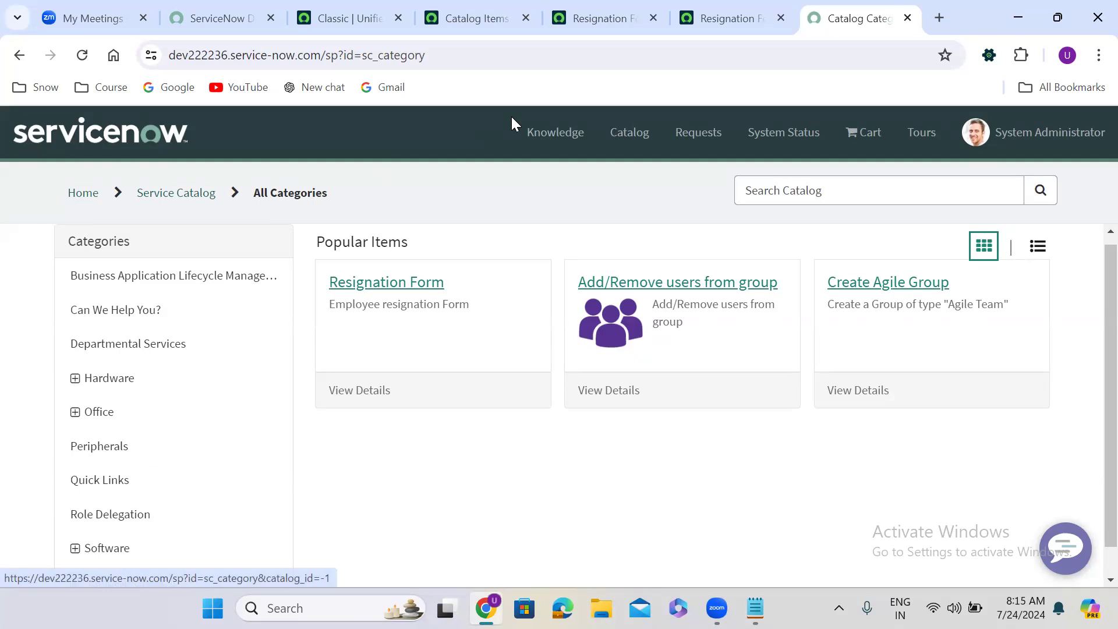
left_click(736, 21)
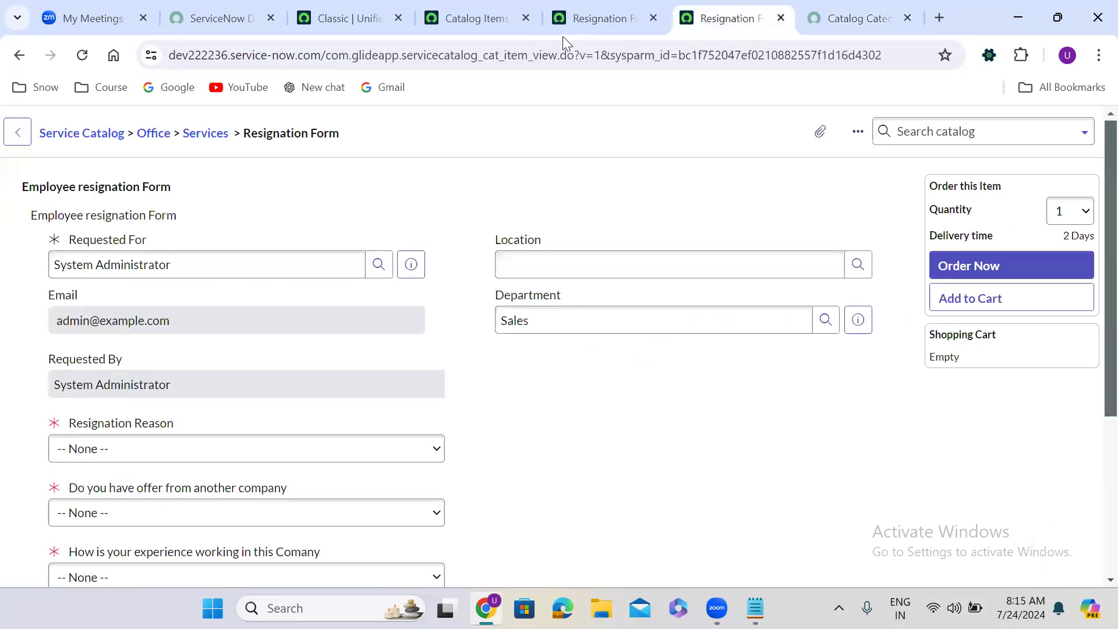
left_click(586, 20)
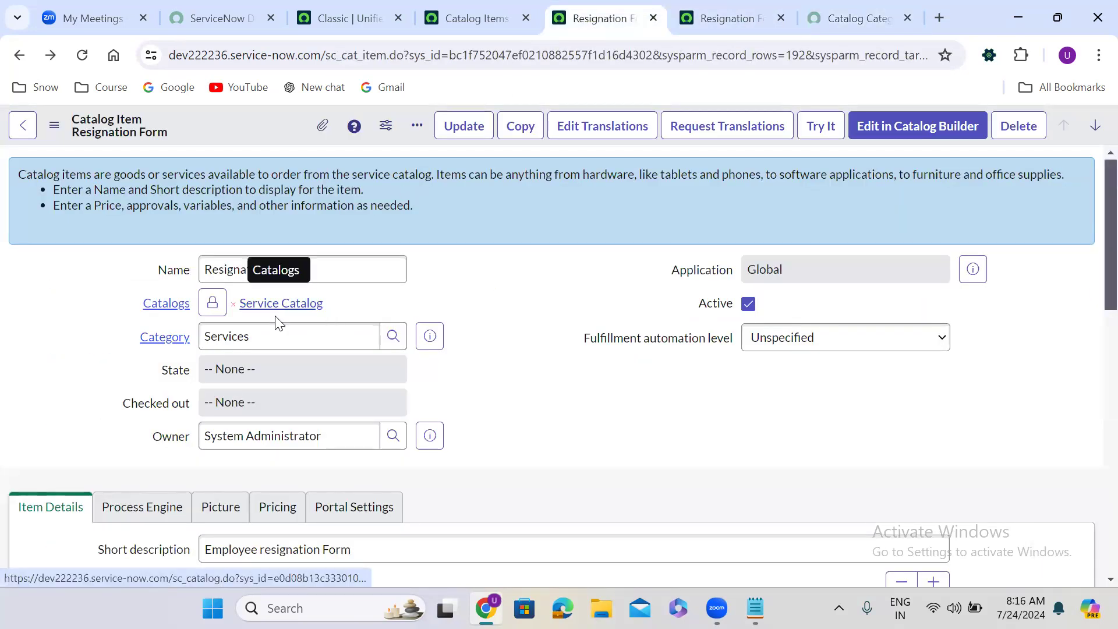
left_click(720, 20)
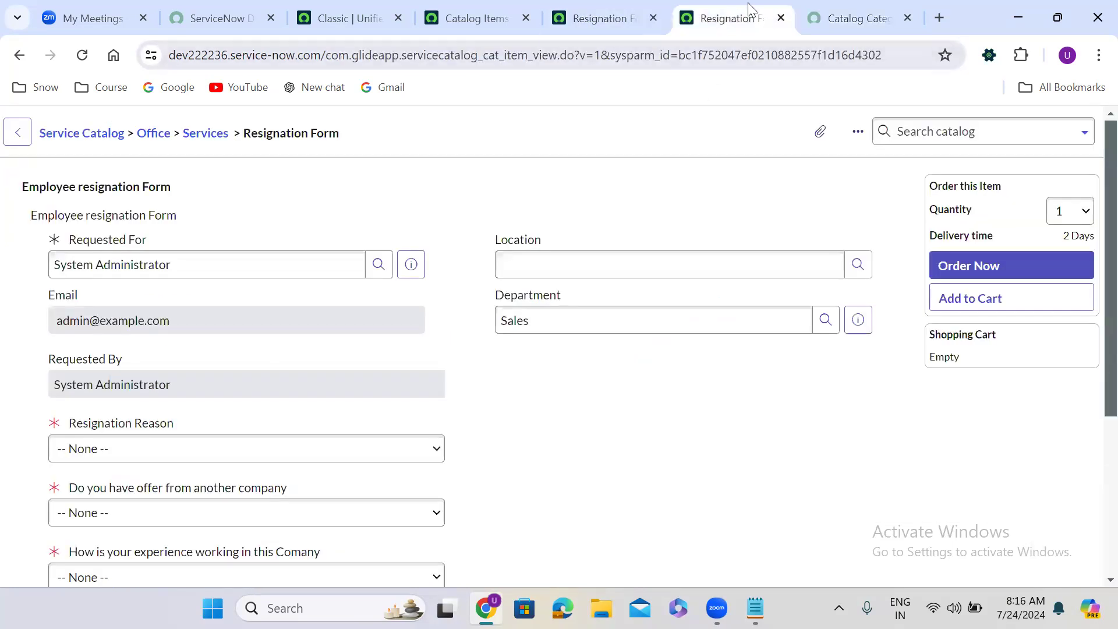
left_click(815, 11)
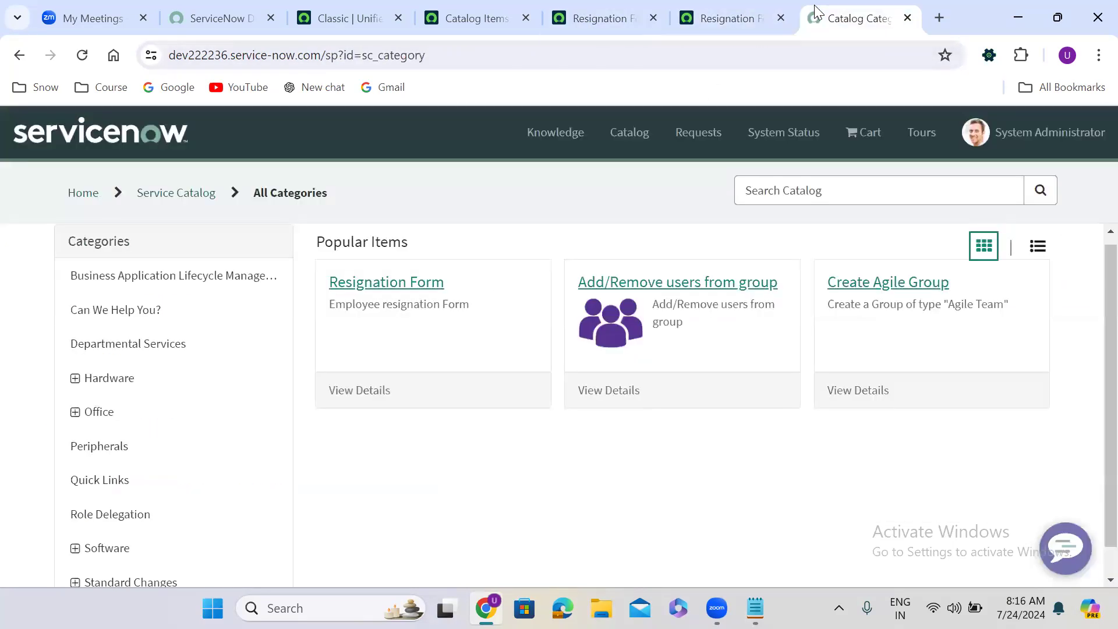
- Check the Hardware subcategories in the portal catalog and view the items in the Services category under Office
left_click(75, 379)
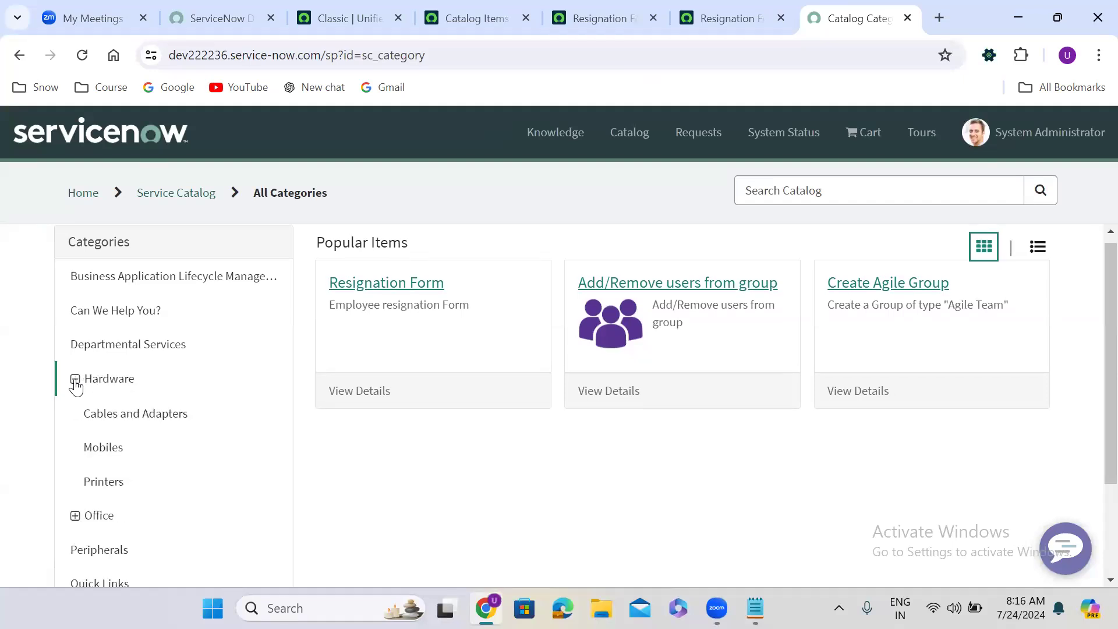
left_click(75, 379)
left_click(76, 415)
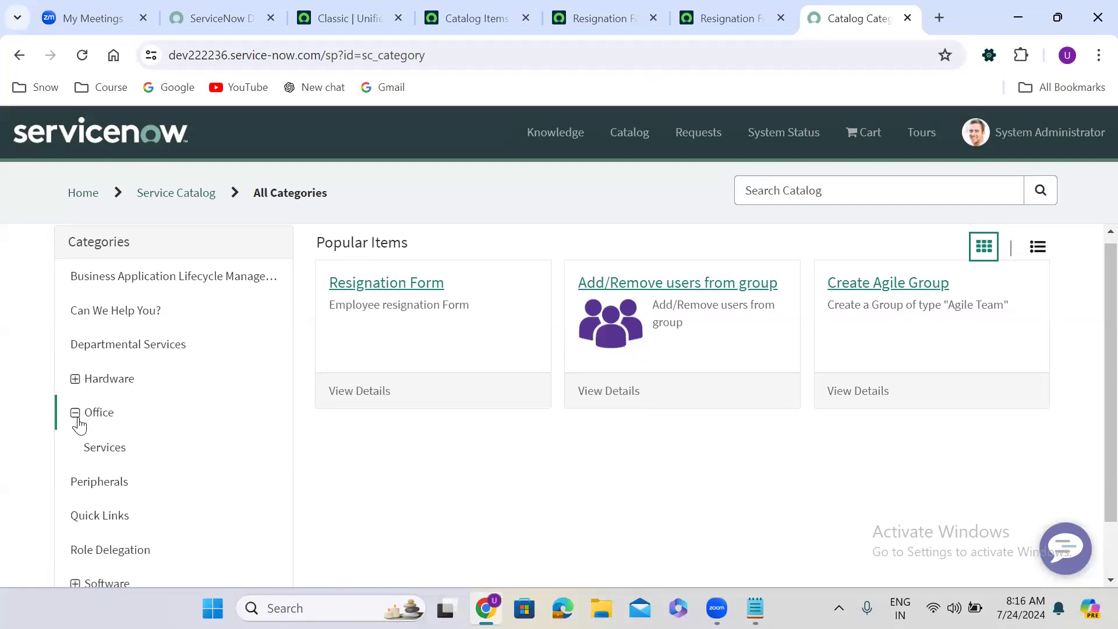
left_click(106, 450)
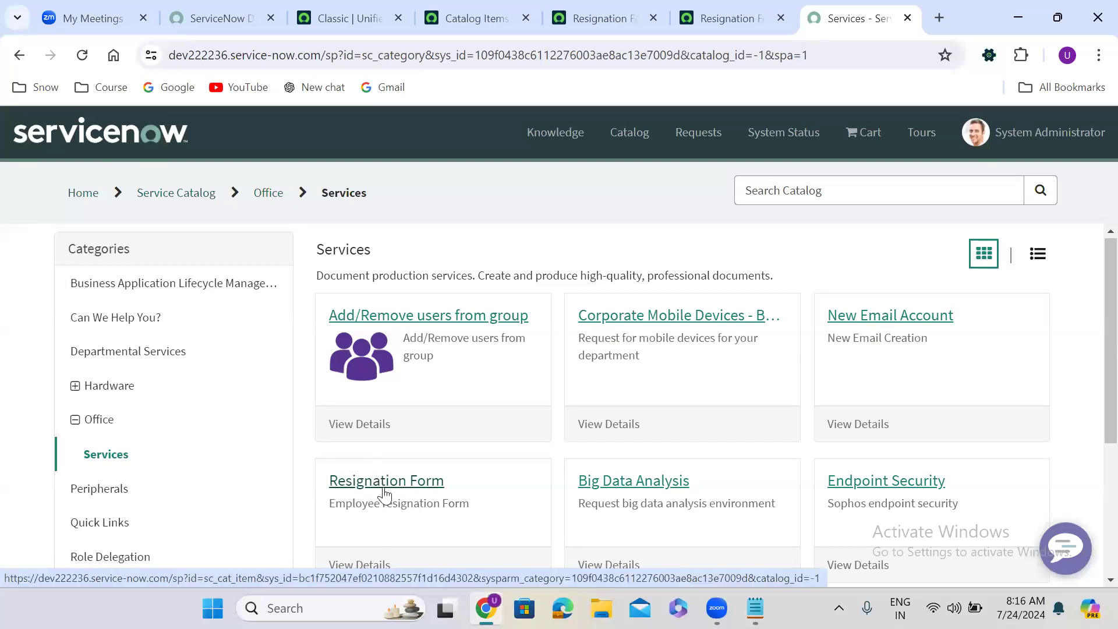
- View the portal's Hardware category and its Cables and Adapters, Mobiles and Printers subcategories
left_click(114, 324)
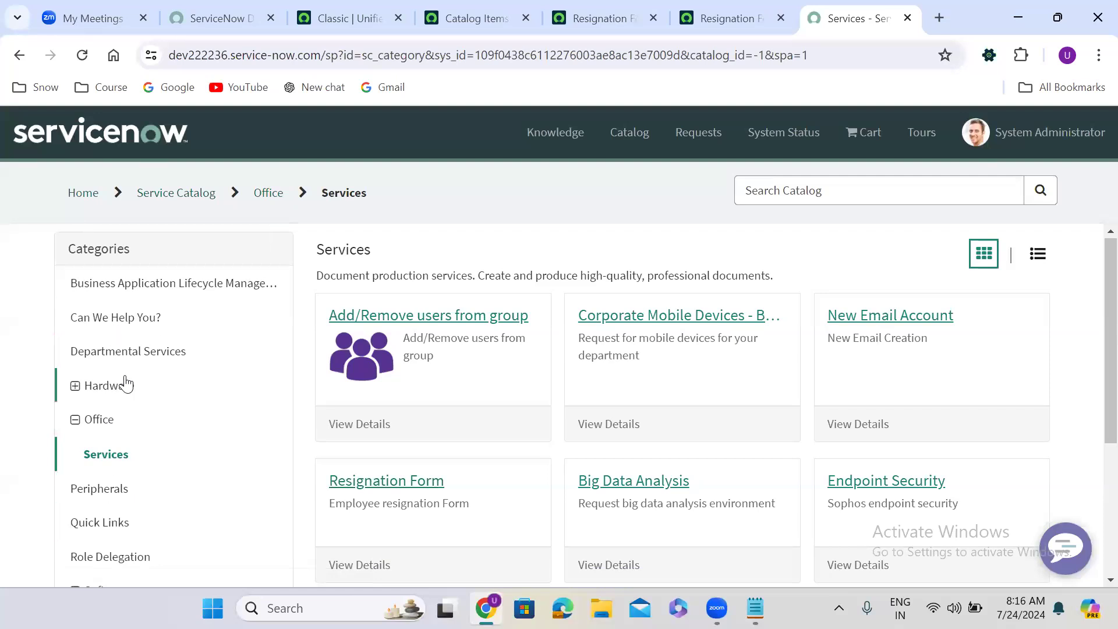
left_click(85, 390)
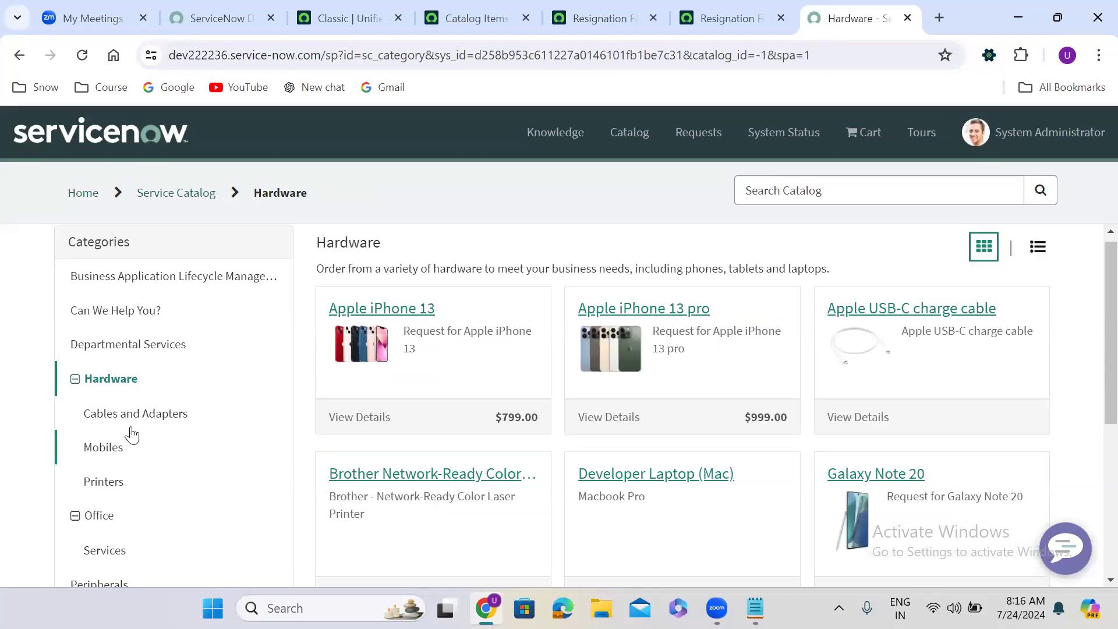
left_click(111, 415)
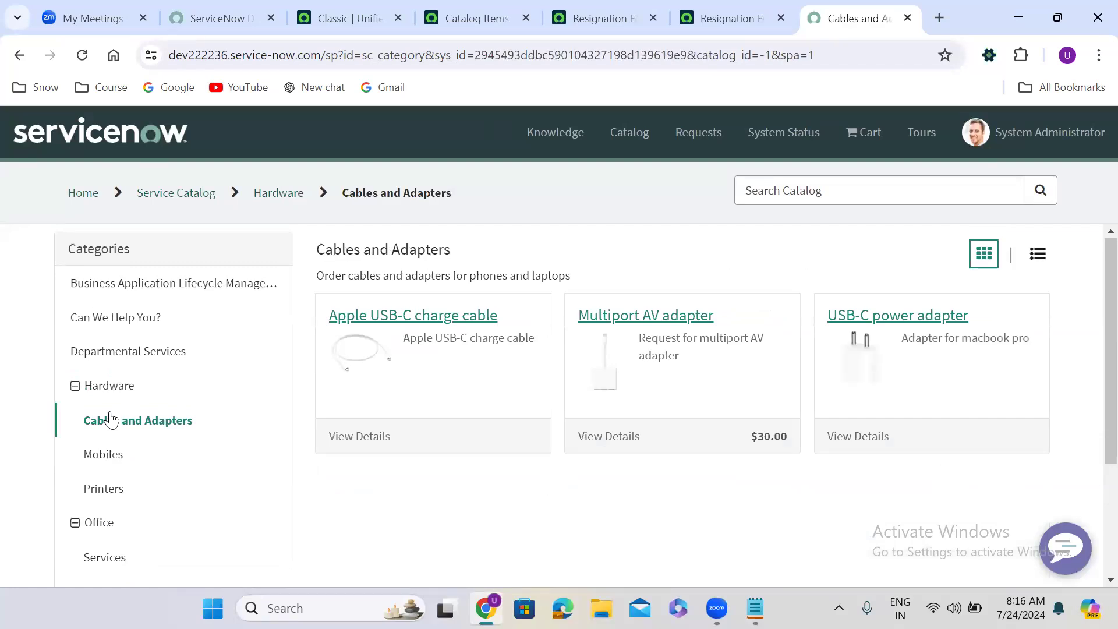
left_click(112, 461)
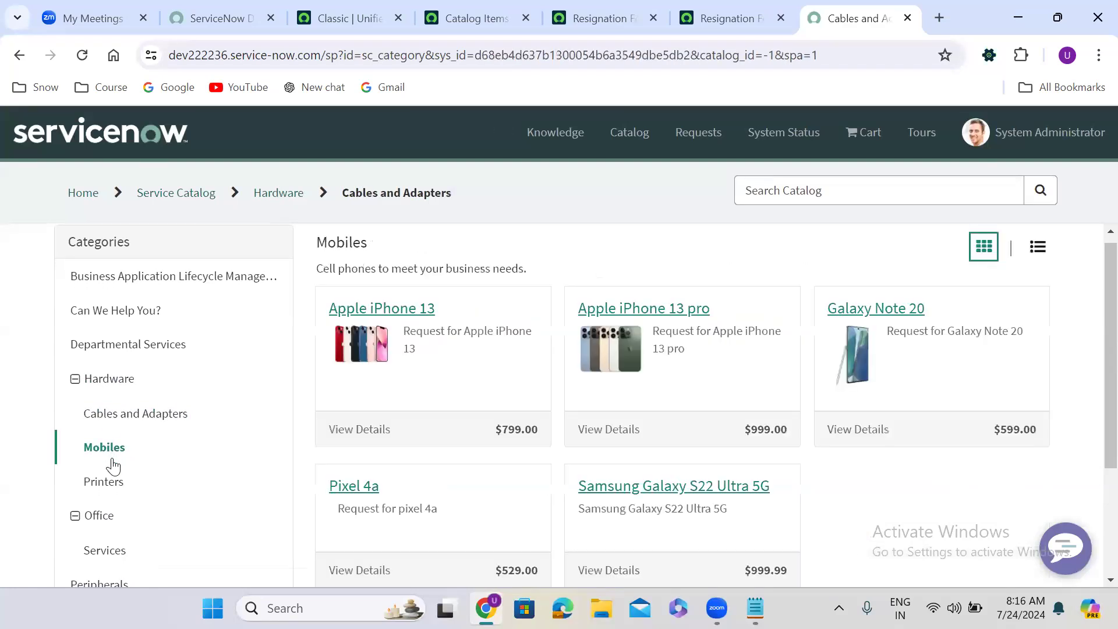
left_click(117, 484)
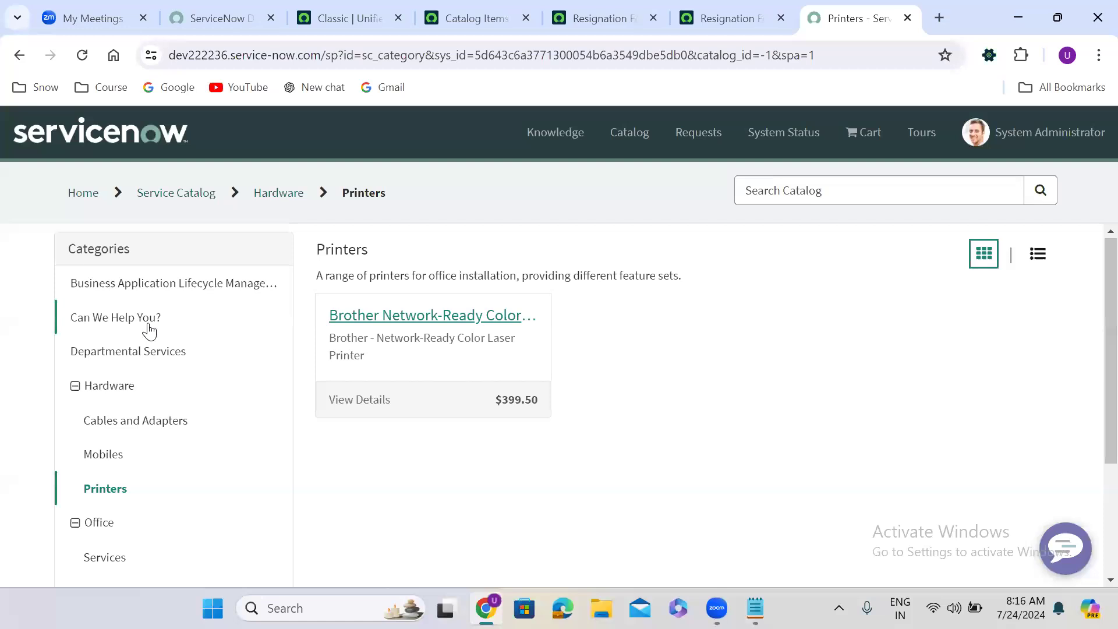
- Edit the categories of the Resignation Form catalog item and add Printers (Service Catalog) to its Categories List
left_click(605, 7)
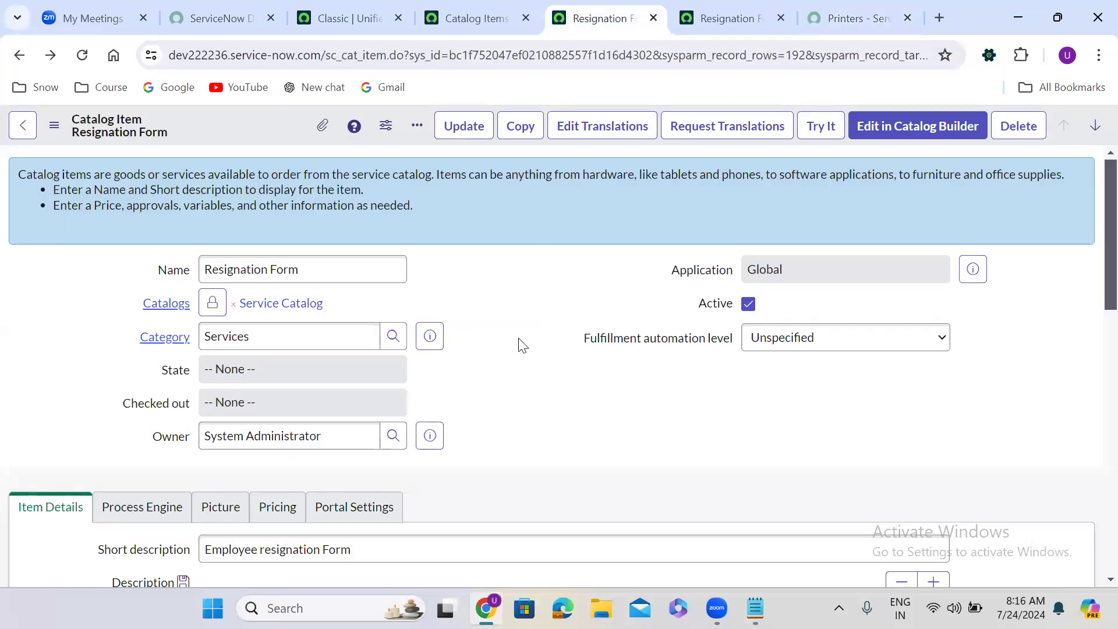
scroll(522, 343, "down", 10)
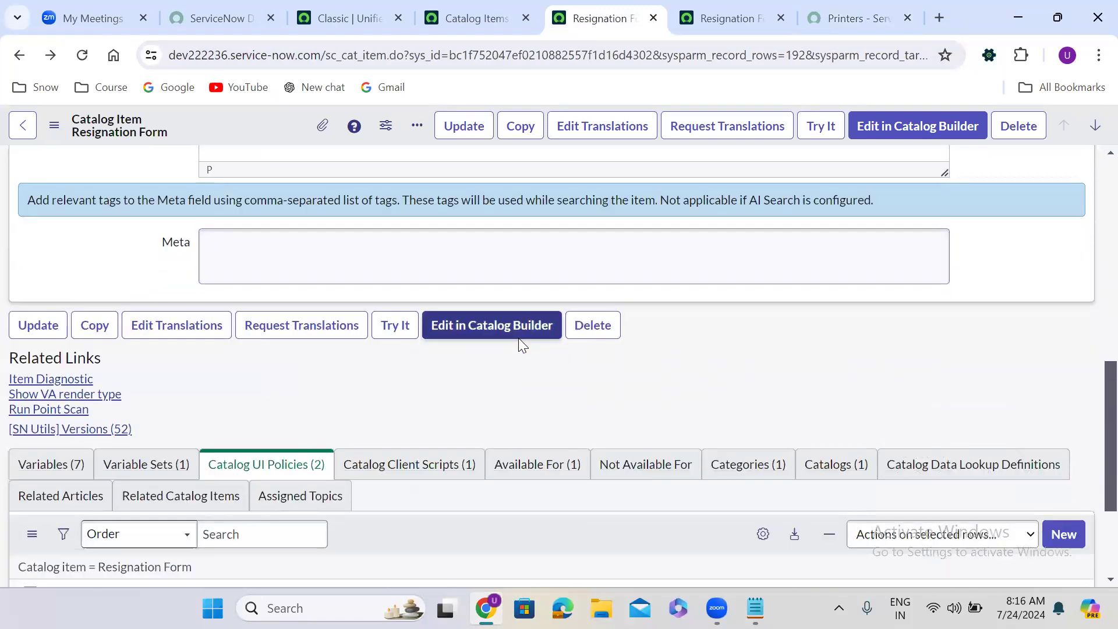
scroll(522, 344, "down", 3)
left_click(748, 282)
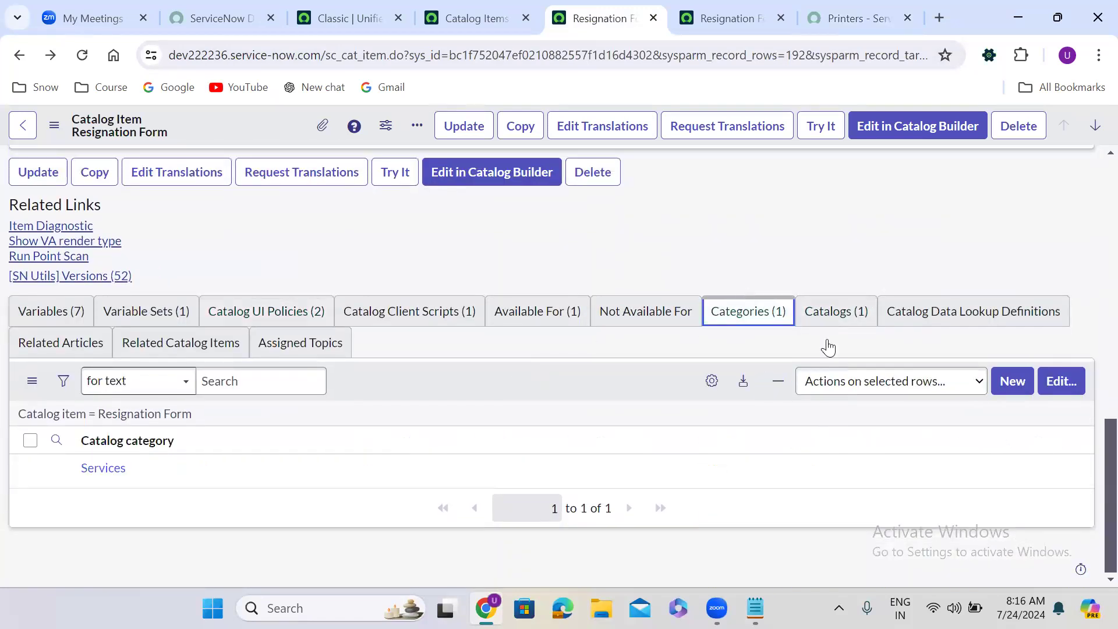
left_click(1065, 381)
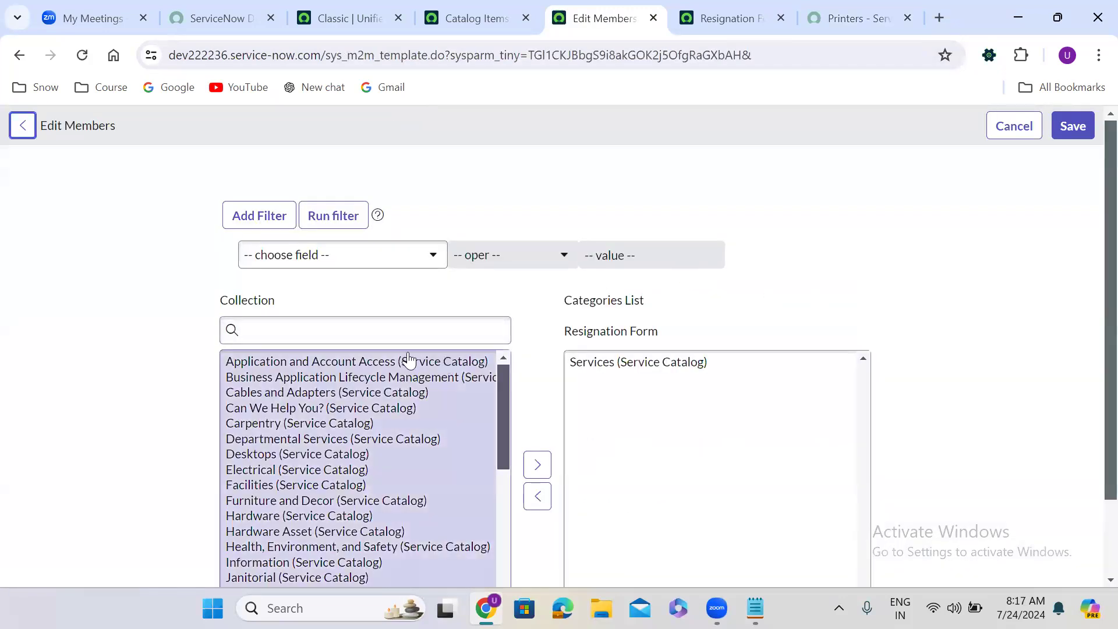
left_click(285, 333)
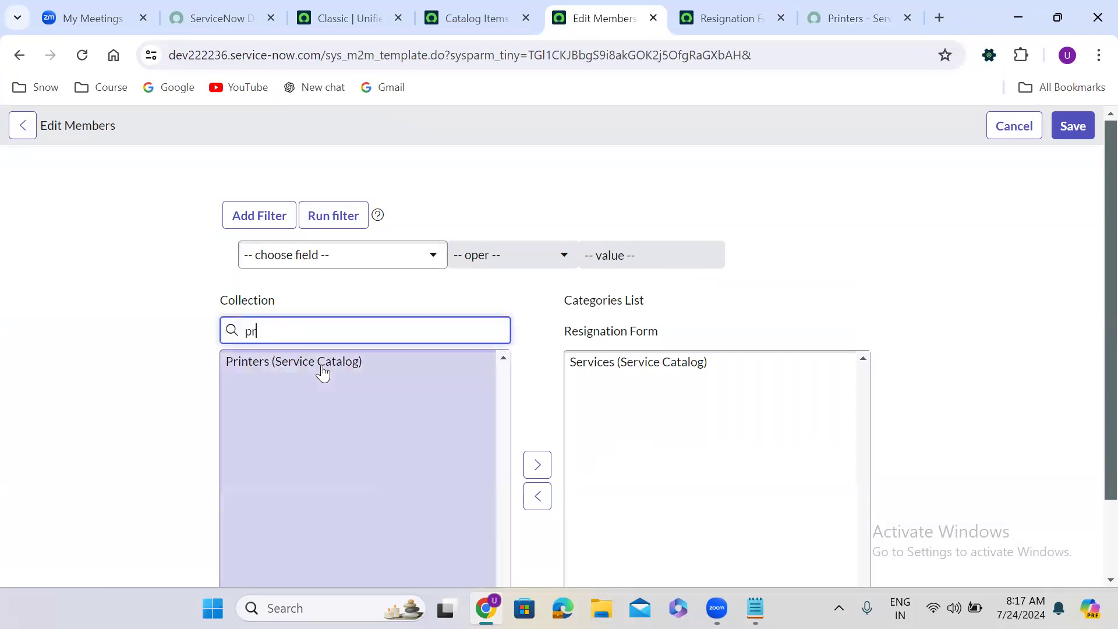
left_click(305, 362)
left_click(537, 441)
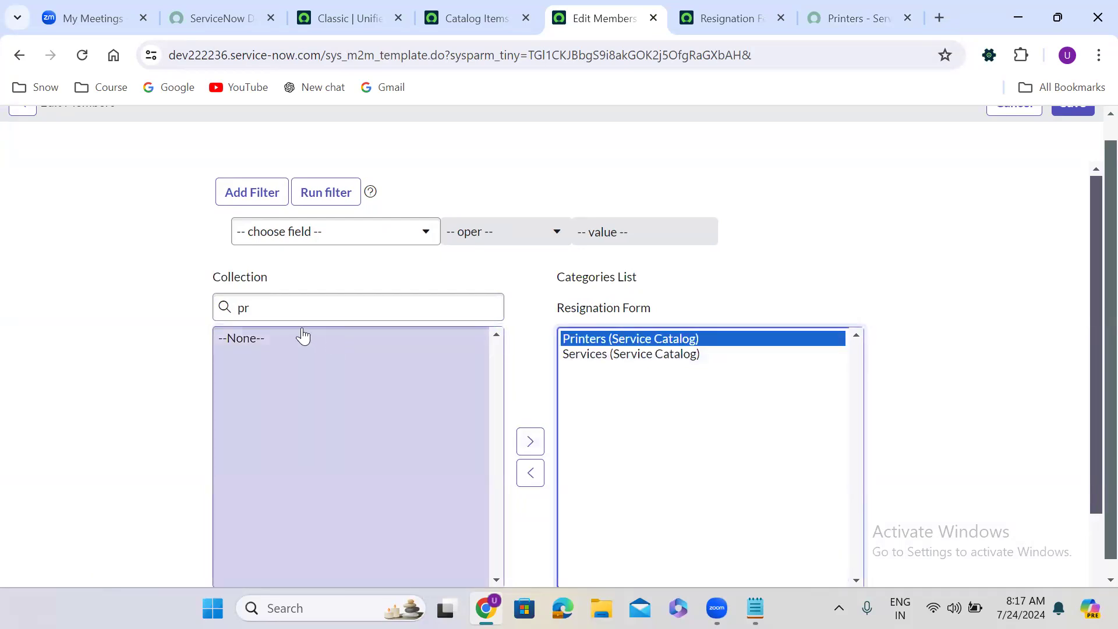
- Add Cables and Adapters (Service Catalog) to the Resignation Form's Categories List and save the category changes
double_click(280, 317)
type("ca")
left_click(298, 341)
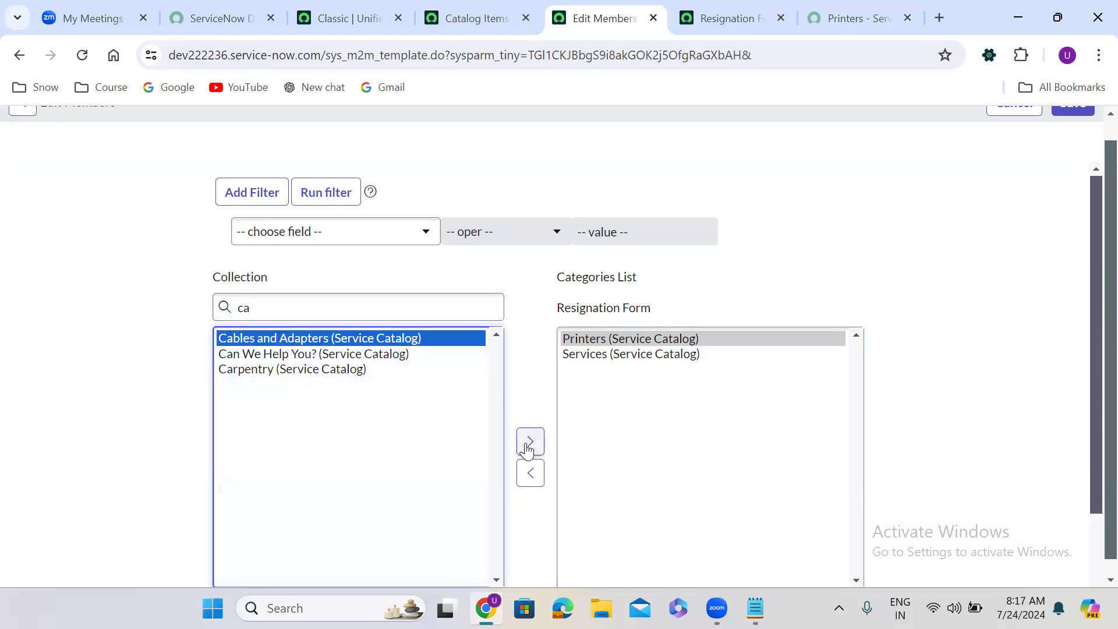
left_click(527, 446)
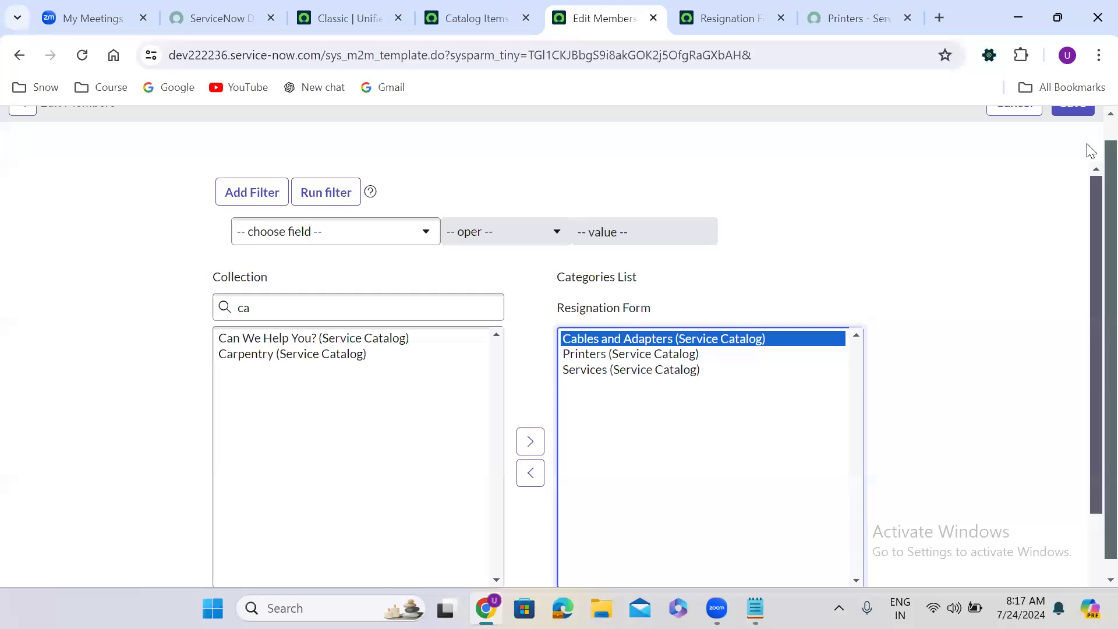
scroll(1093, 129, "up", 1)
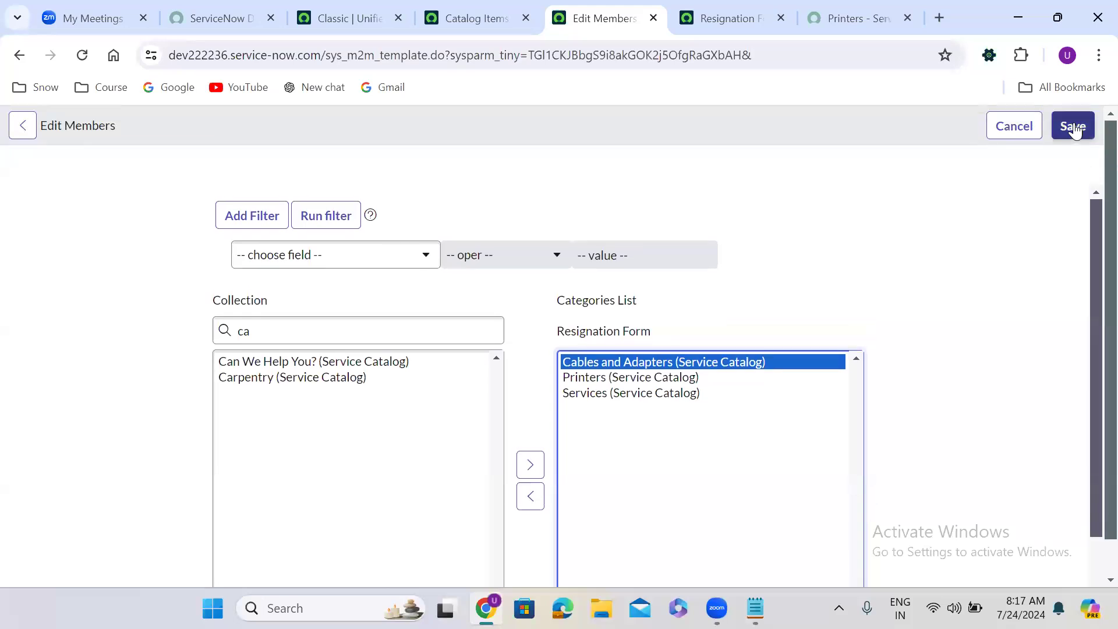
left_click(1073, 126)
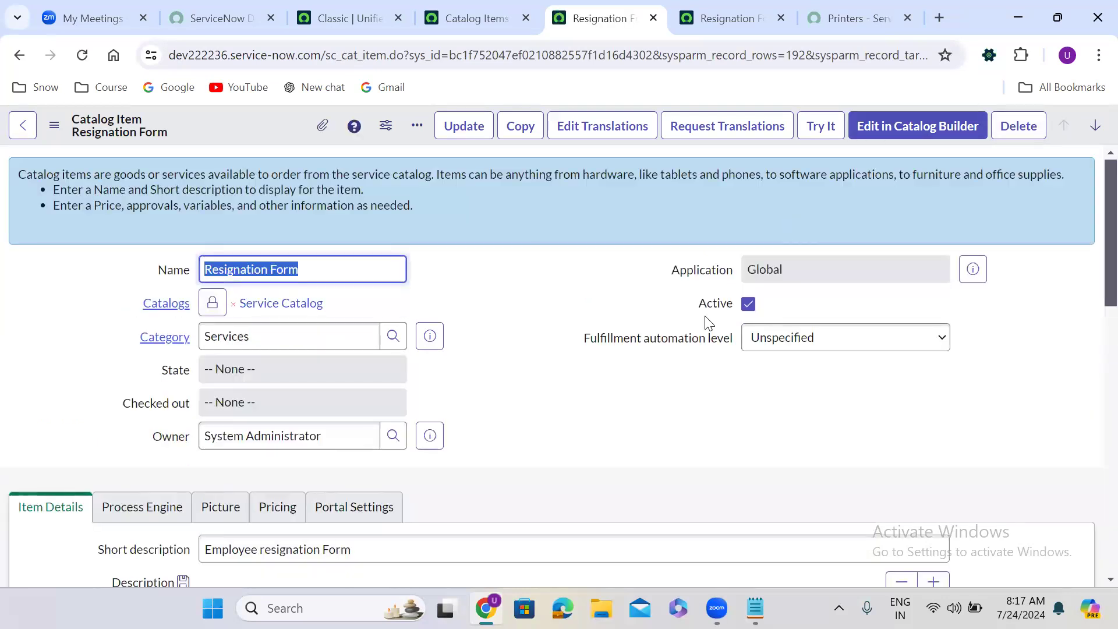
- Add Technical Catalog to the catalogs of the Resignation Form catalog item and save the change
left_click(570, 406)
scroll(570, 407, "down", 15)
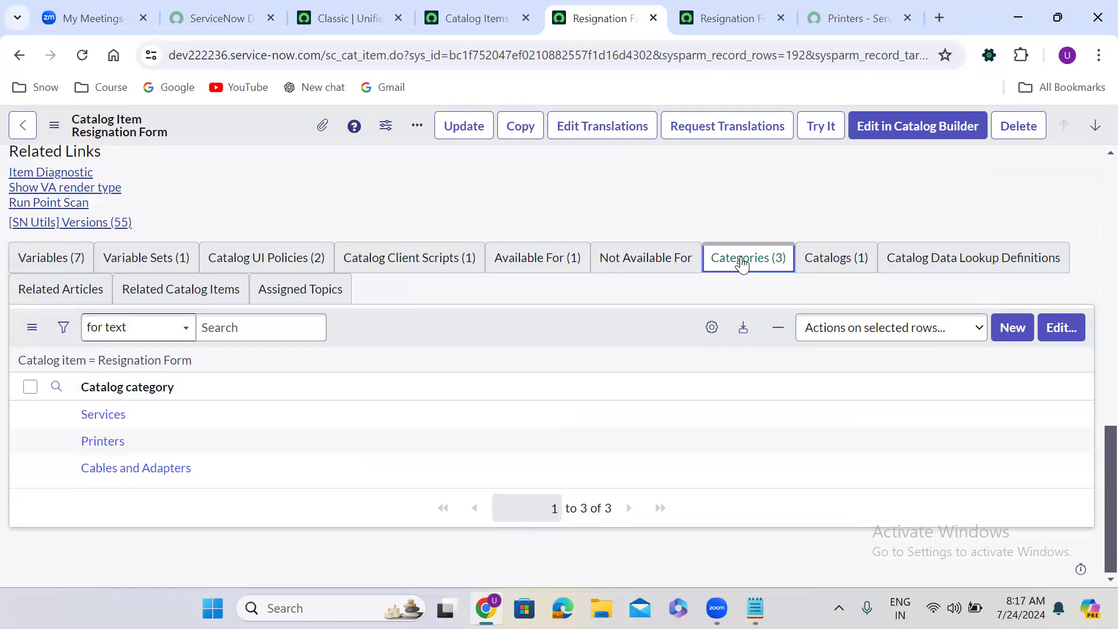
left_click(839, 257)
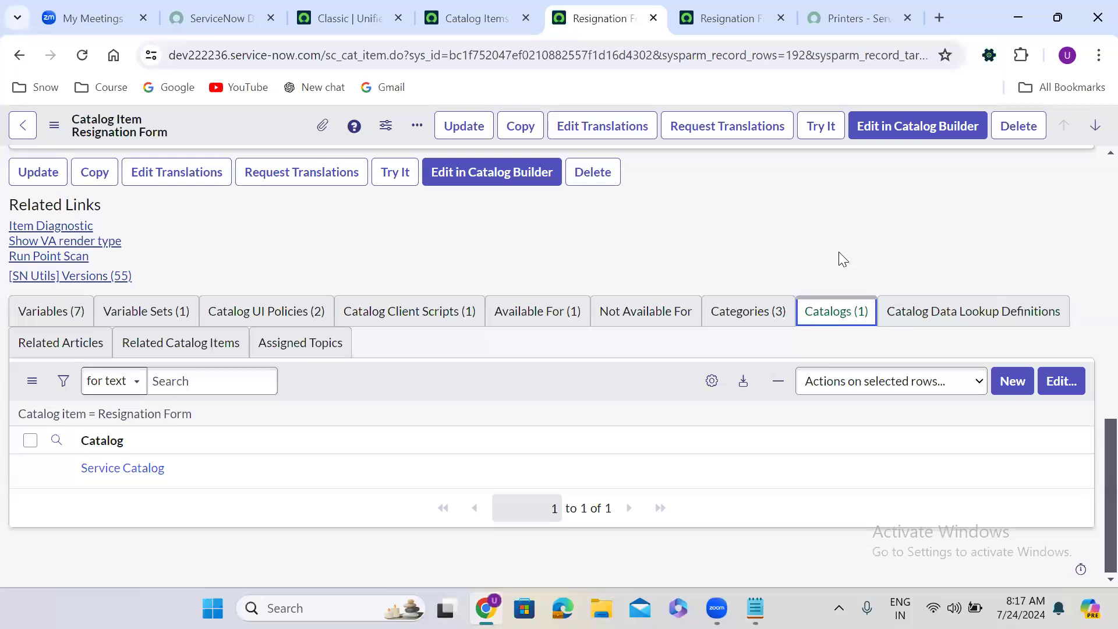
left_click(1064, 381)
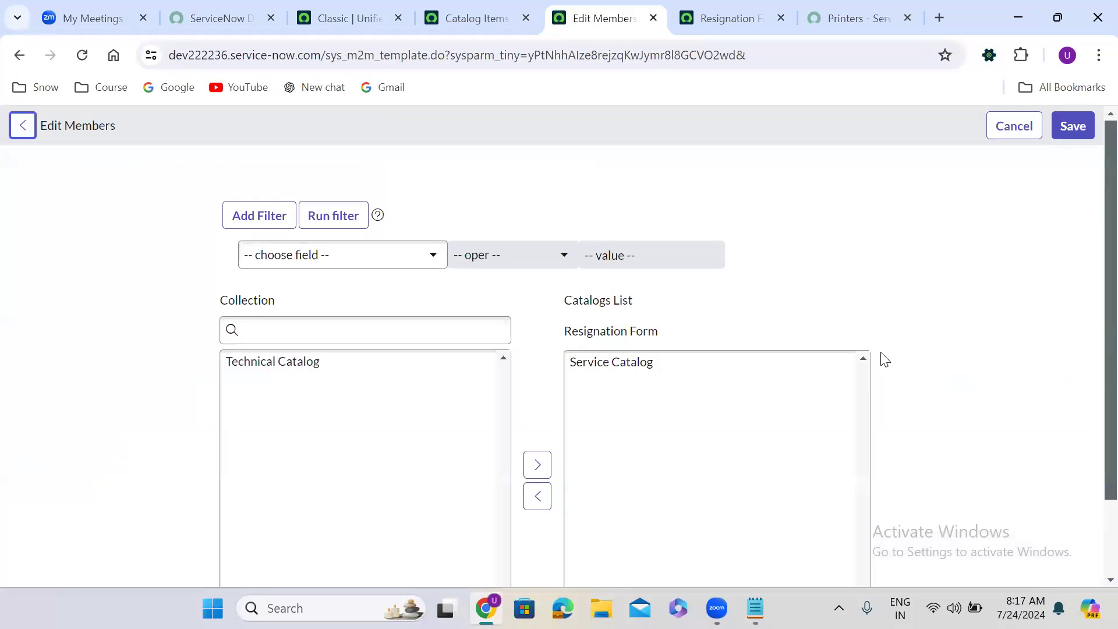
left_click(300, 364)
left_click(531, 442)
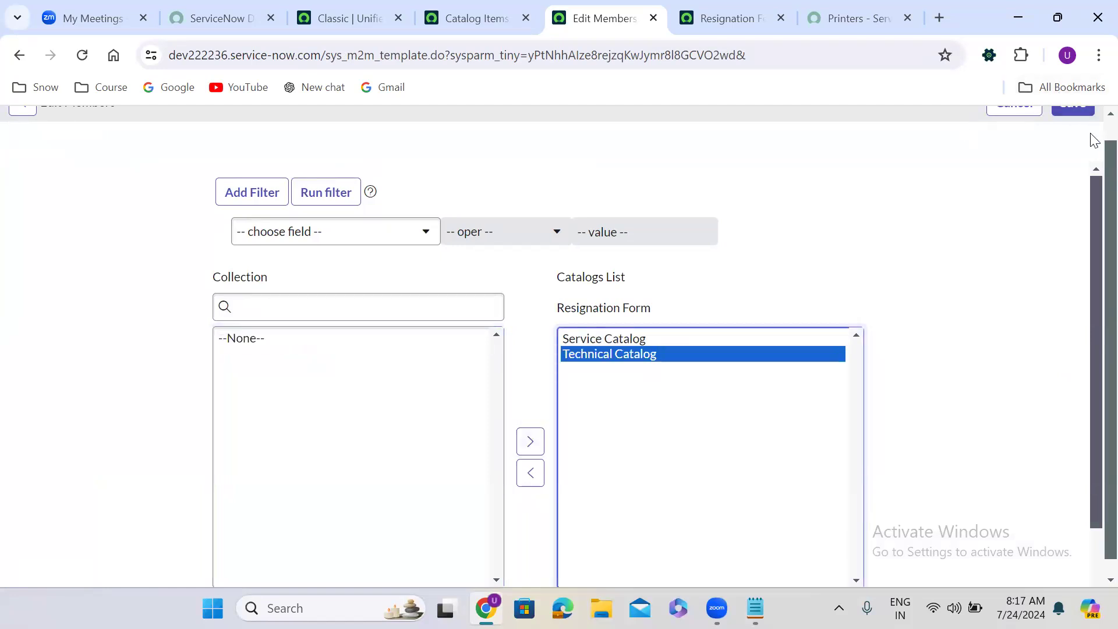
scroll(1094, 134, "up", 1)
left_click(1074, 127)
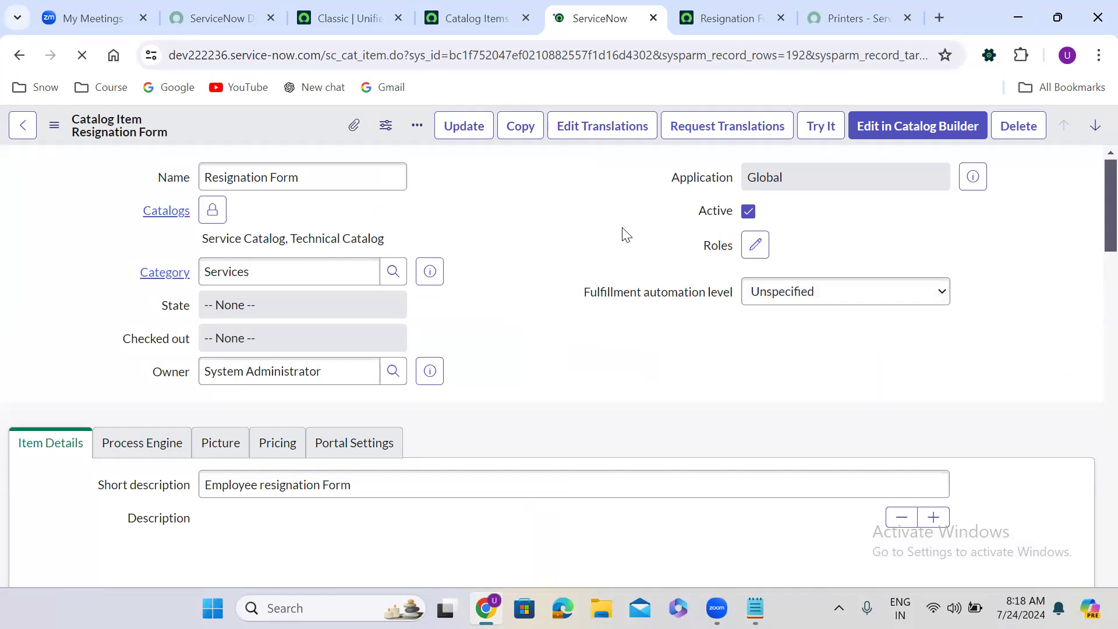
- Find the Portals module under Service Portal in the application navigator and open its list in a new browser tab
left_click(348, 17)
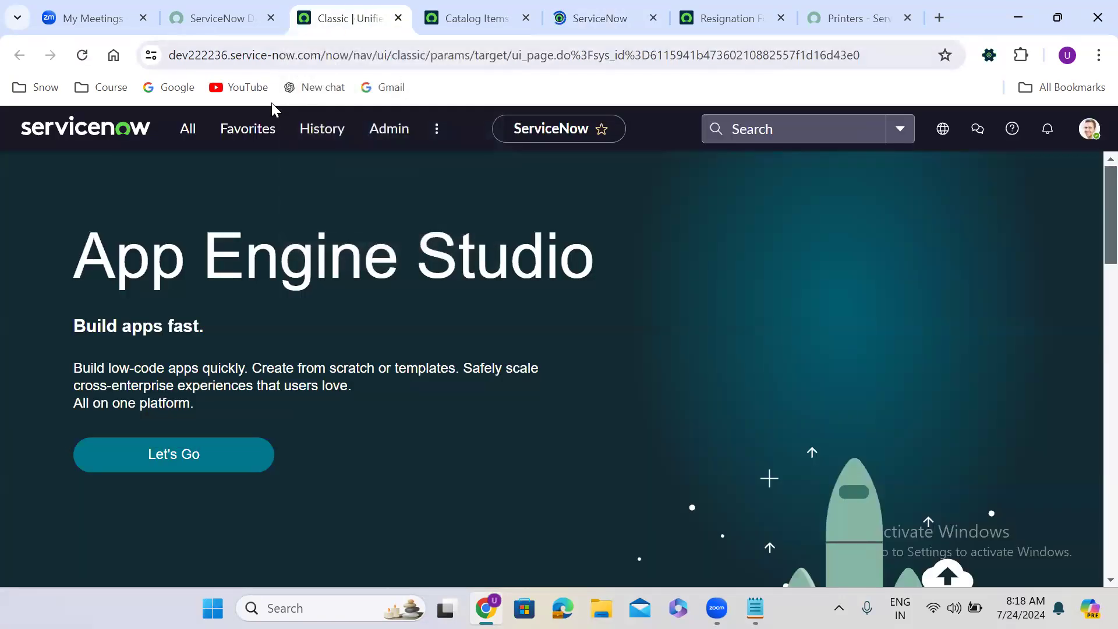
left_click(186, 131)
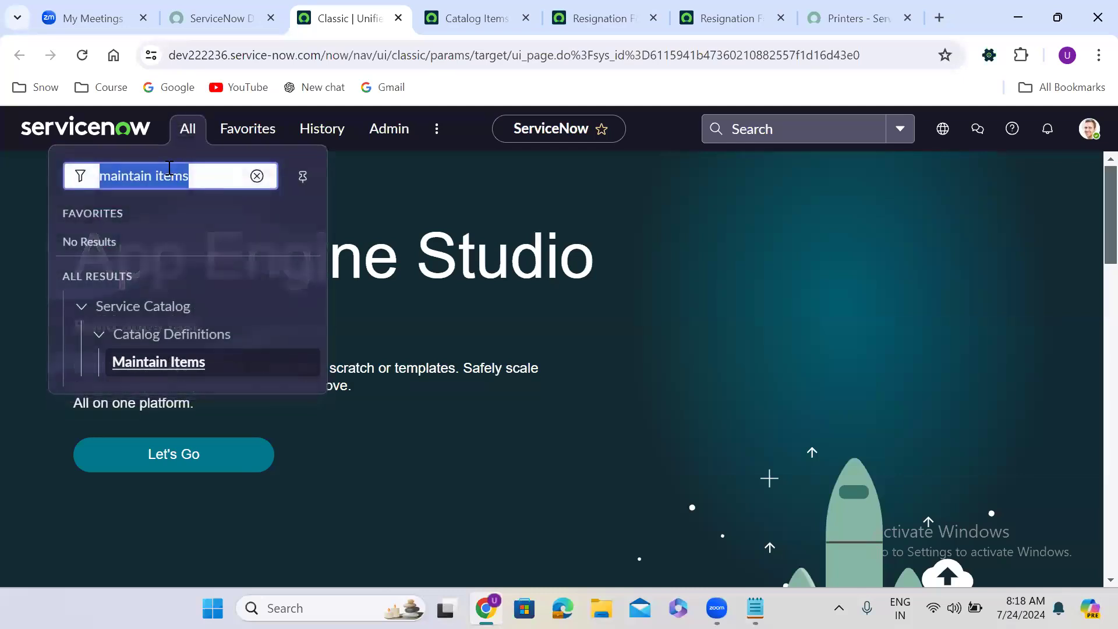
type("portals")
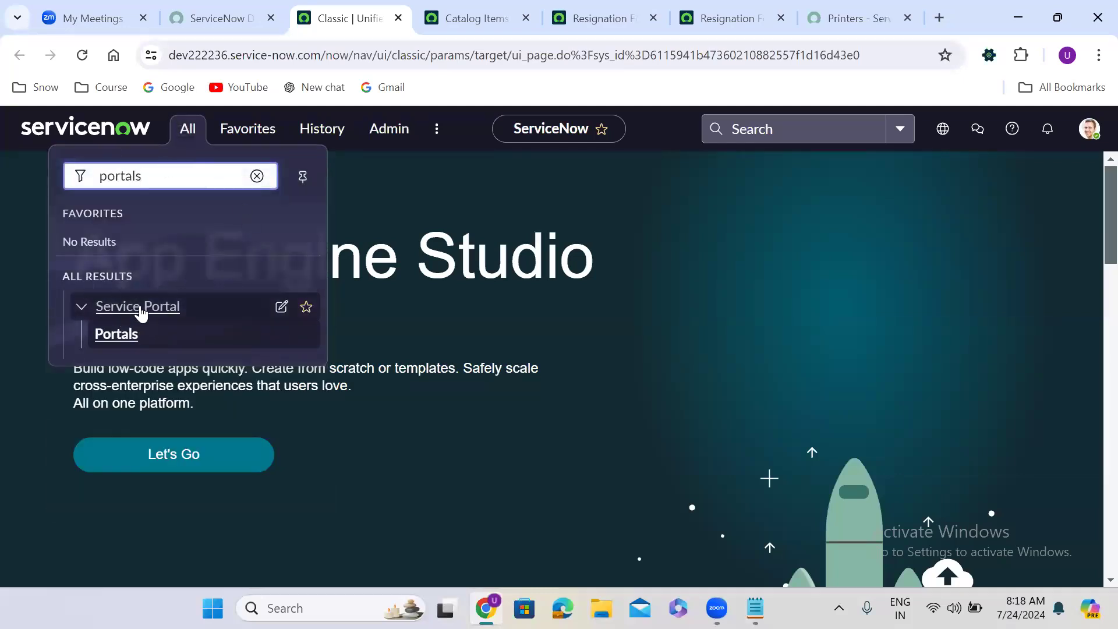
middle_click(127, 336)
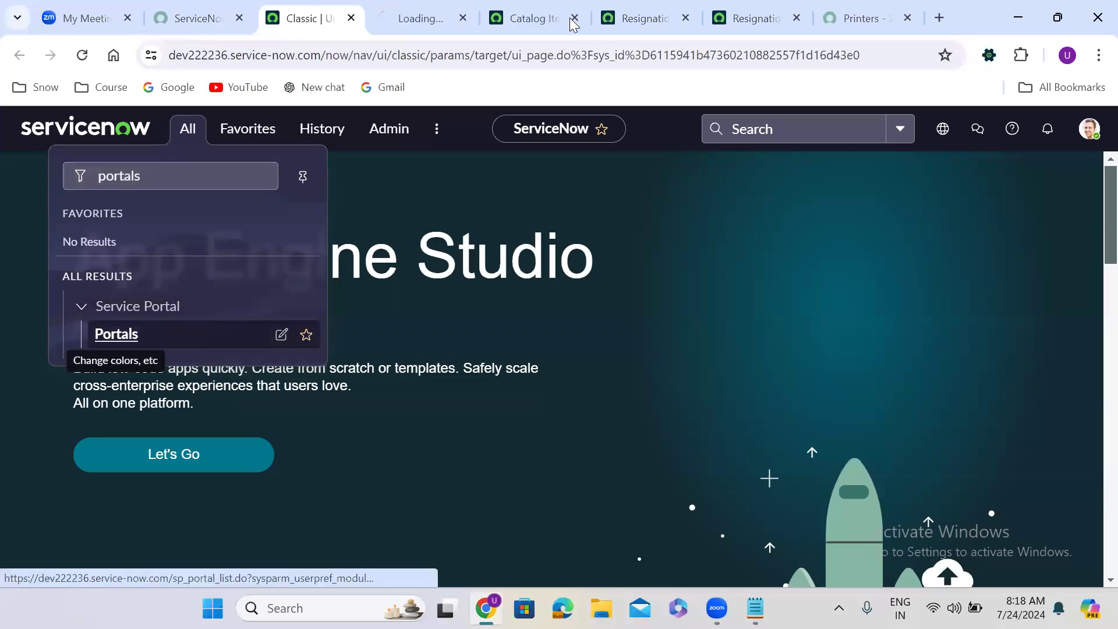
left_click(425, 8)
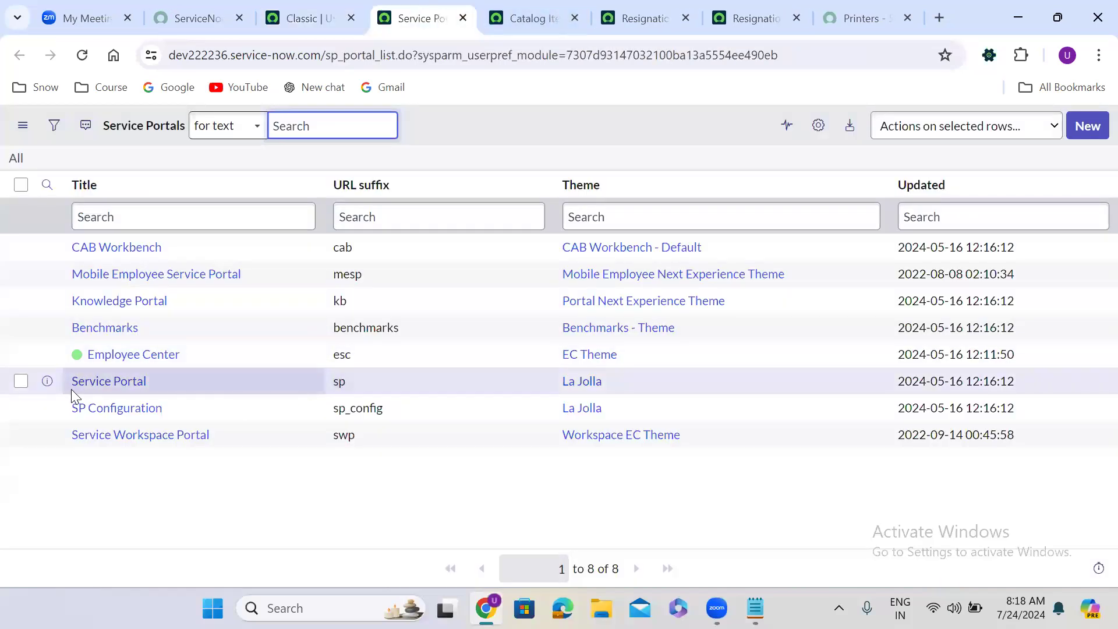
- Open the Service Portal record with the URL suffix sp in a new browser tab
right_click(47, 381)
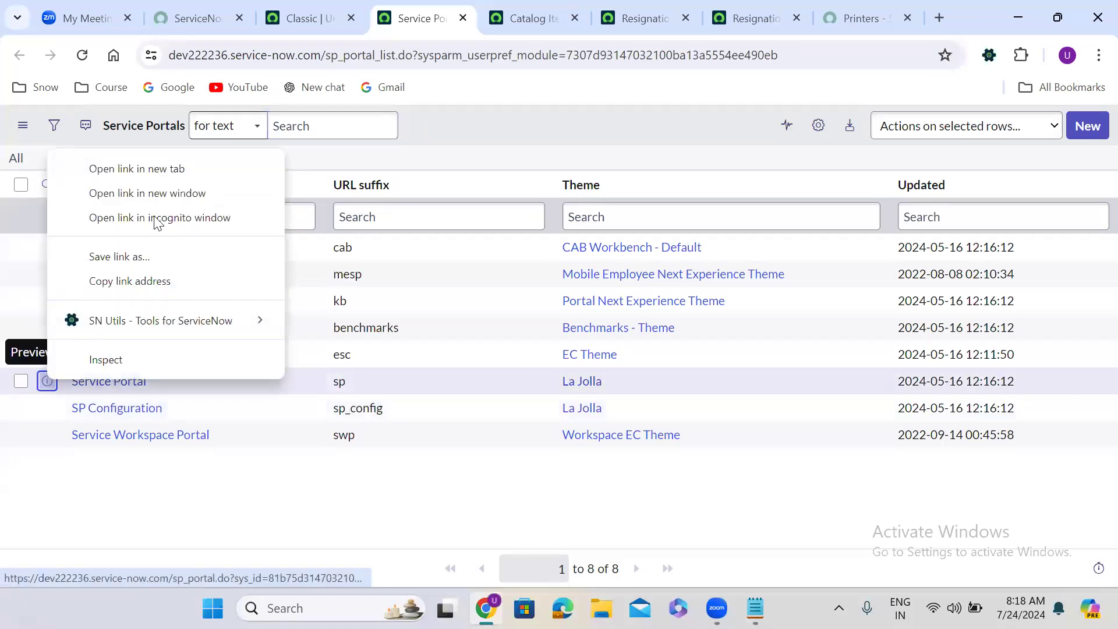
left_click(131, 172)
left_click(476, 13)
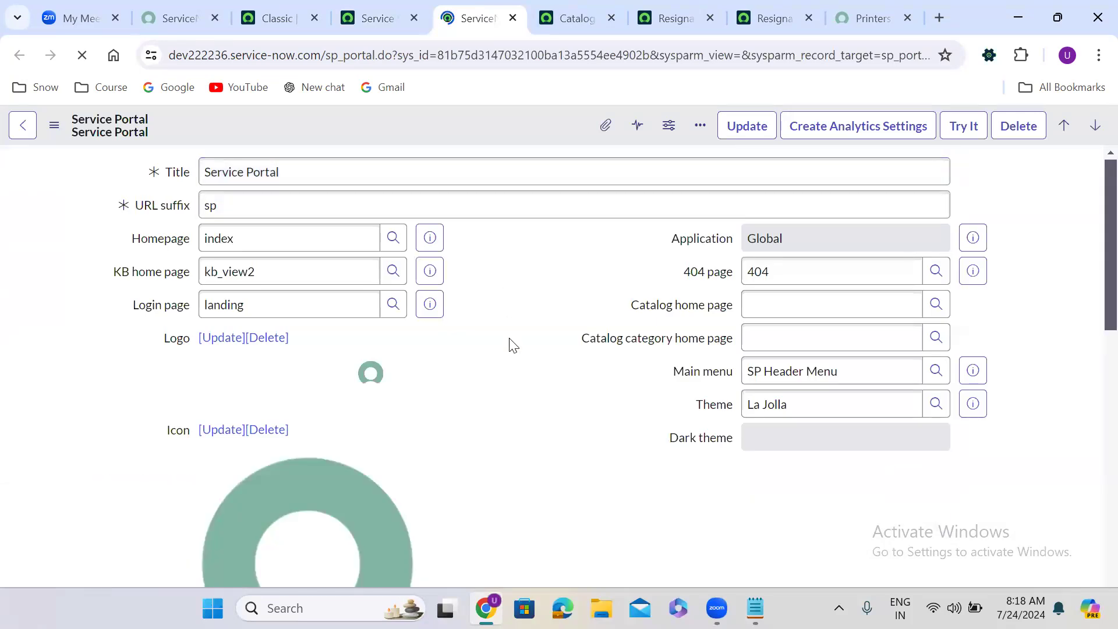
- Add Technical Catalog to the Service Portal record's Catalogs List, save it, and check the record's related catalogs
scroll(510, 345, "down", 8)
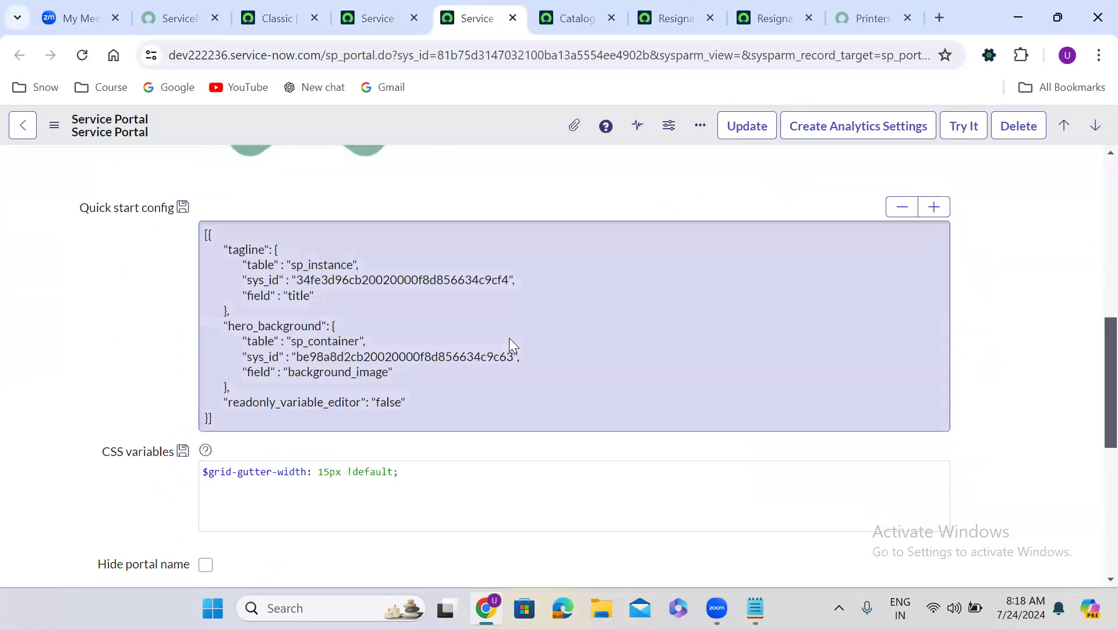
scroll(510, 345, "down", 7)
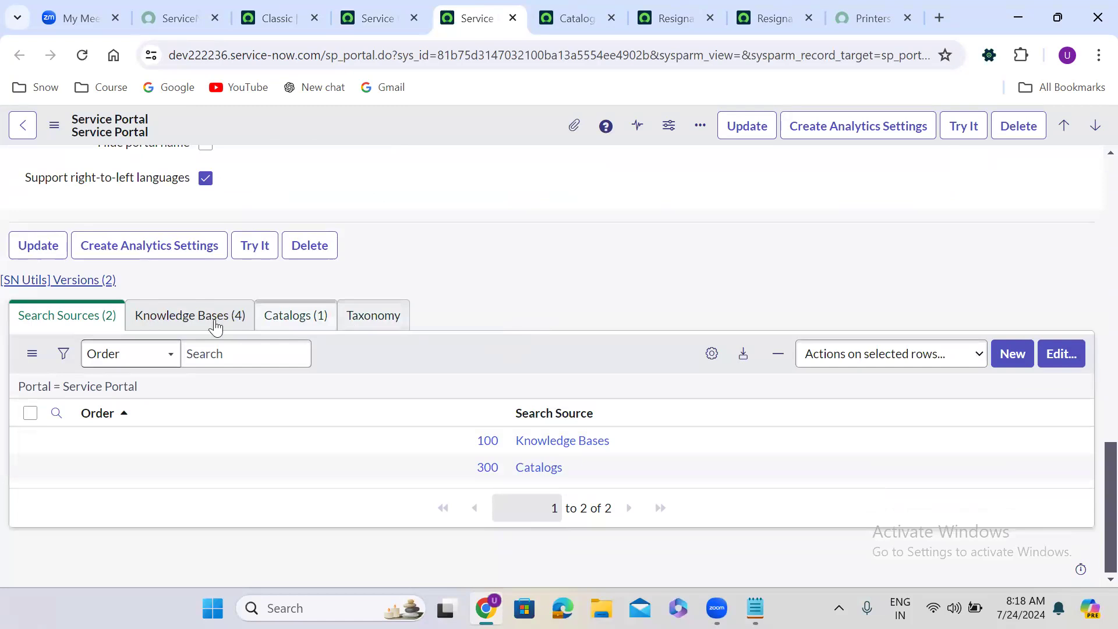
left_click(300, 315)
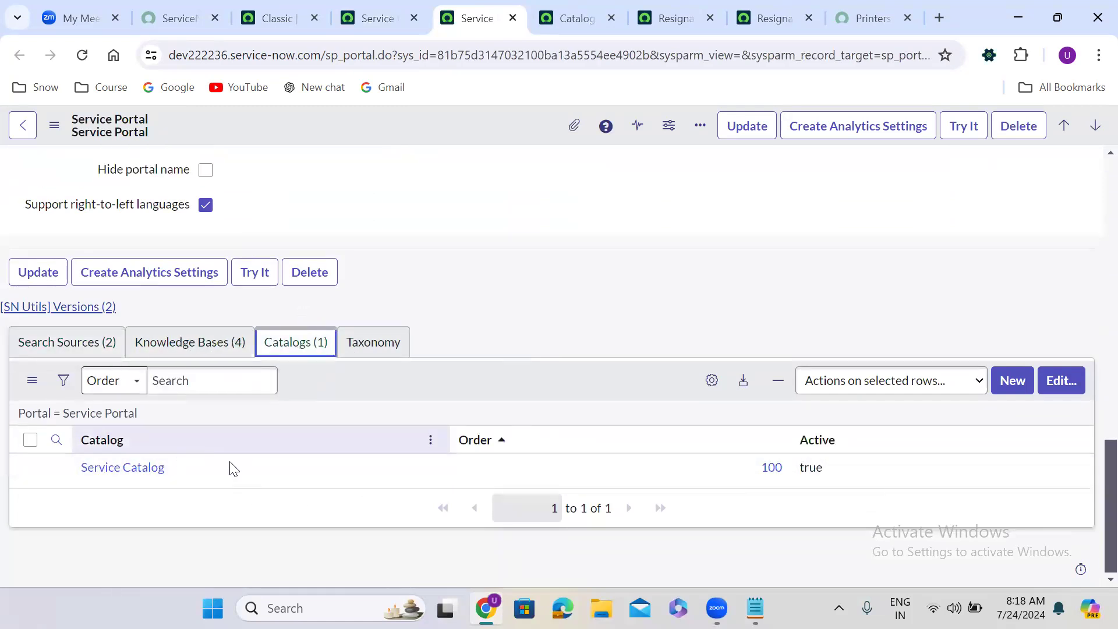
left_click(1063, 384)
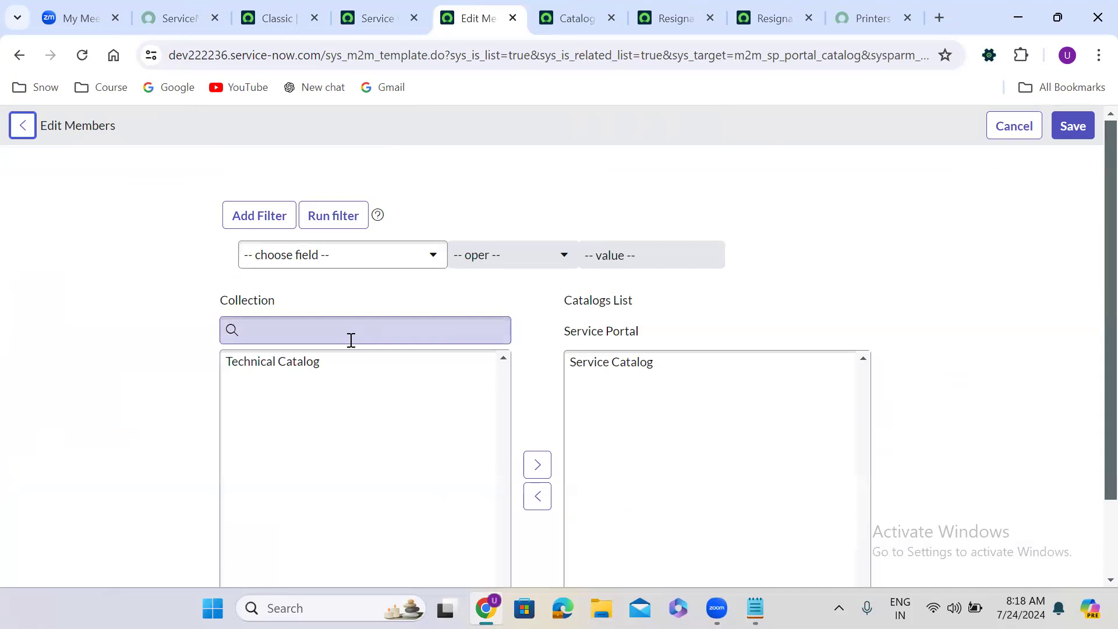
left_click(284, 366)
left_click(536, 442)
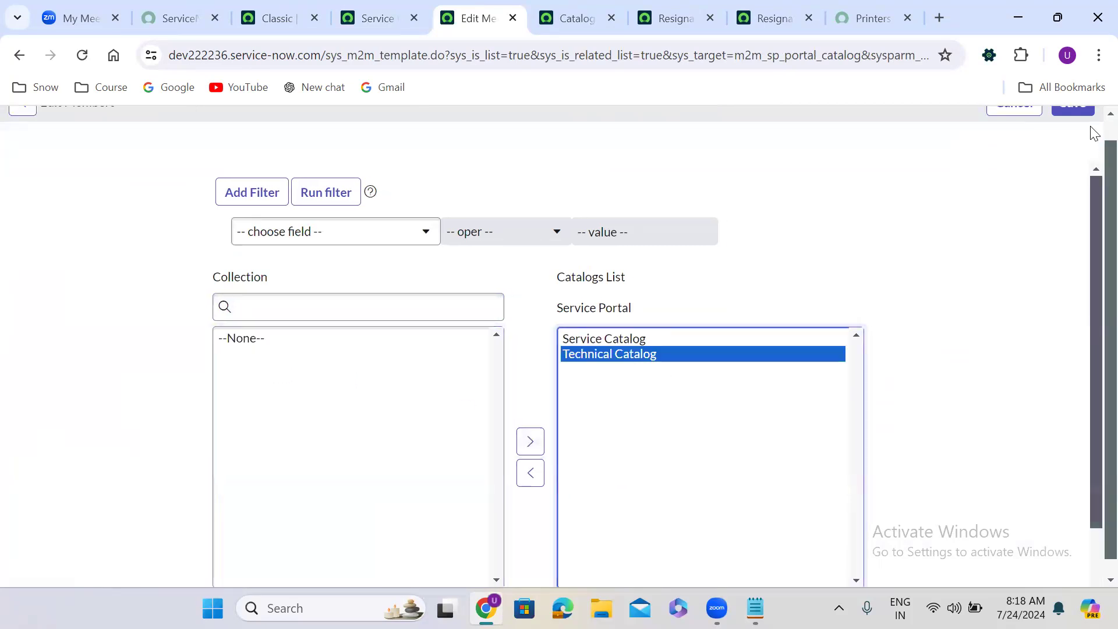
scroll(1093, 133, "up", 1)
left_click(1066, 126)
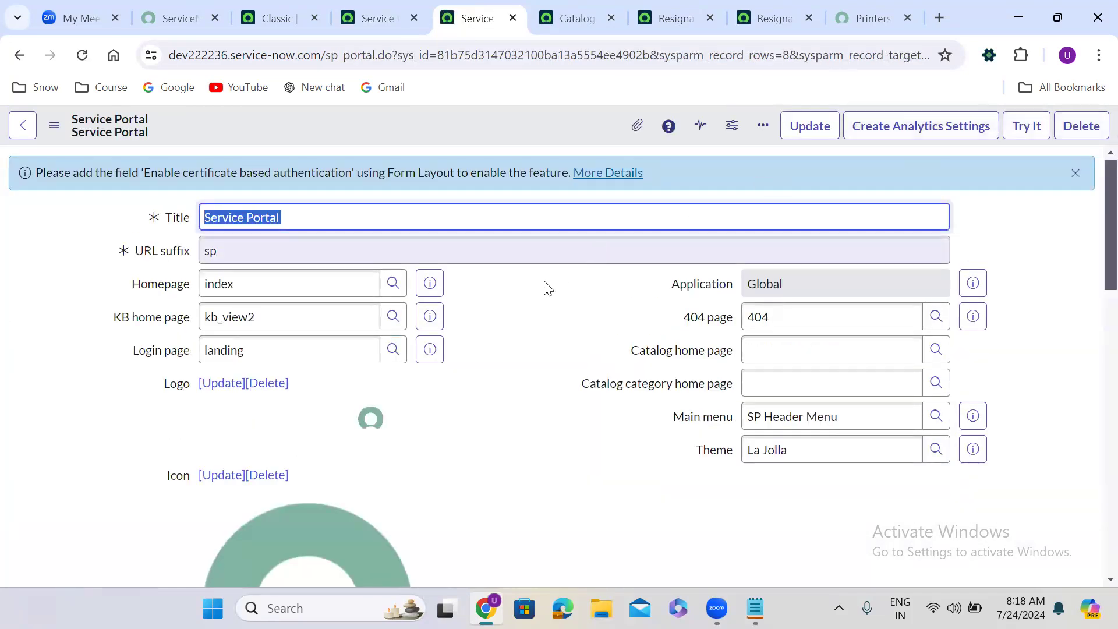
left_click(501, 303)
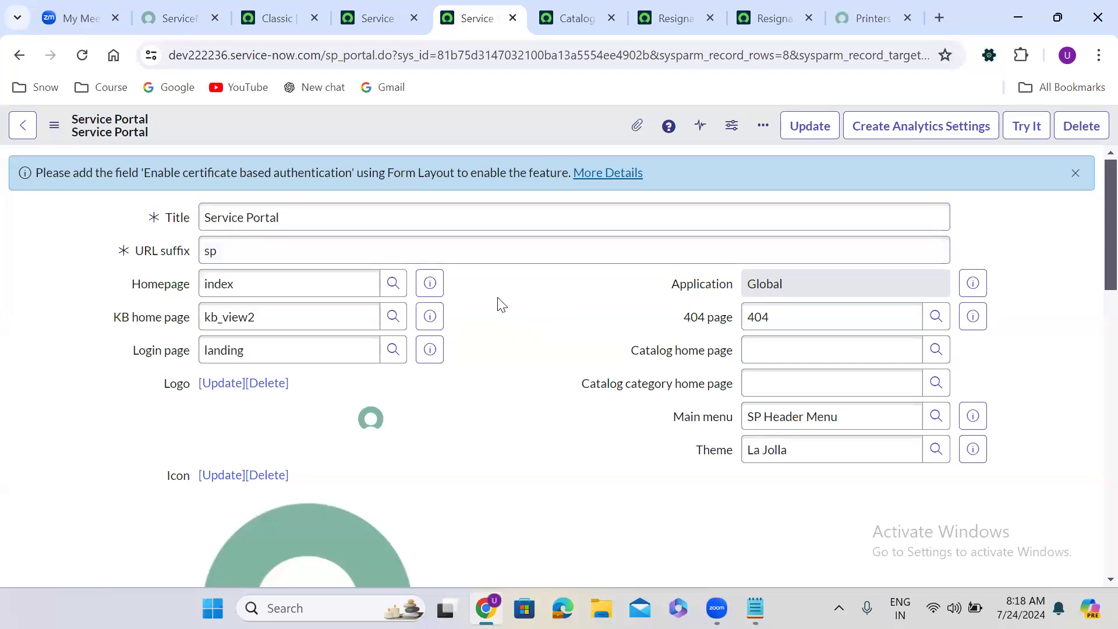
scroll(500, 303, "down", 15)
scroll(497, 298, "down", 1)
scroll(498, 298, "up", 1)
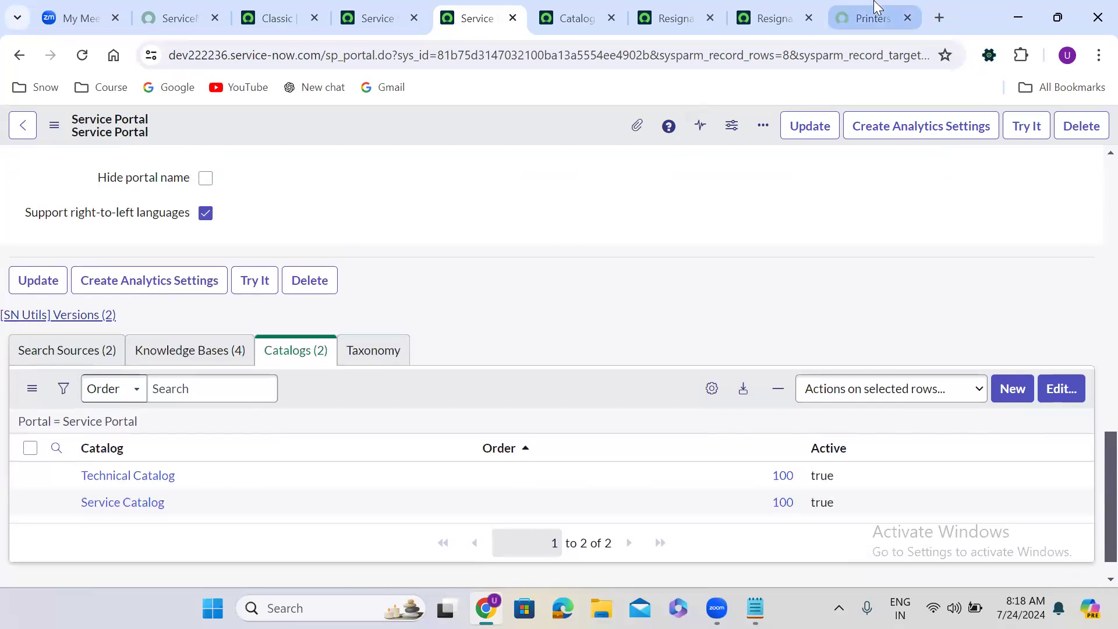
- Return to the Service Portal home page, open Request Something, and filter the catalog page to Service Catalog
left_click(876, 8)
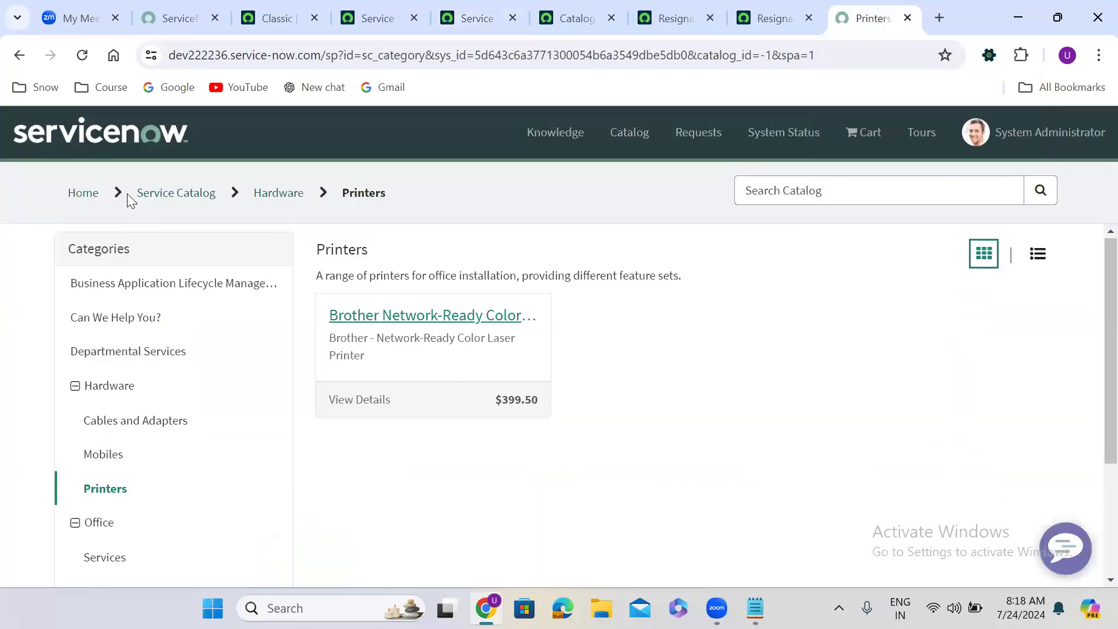
left_click(77, 195)
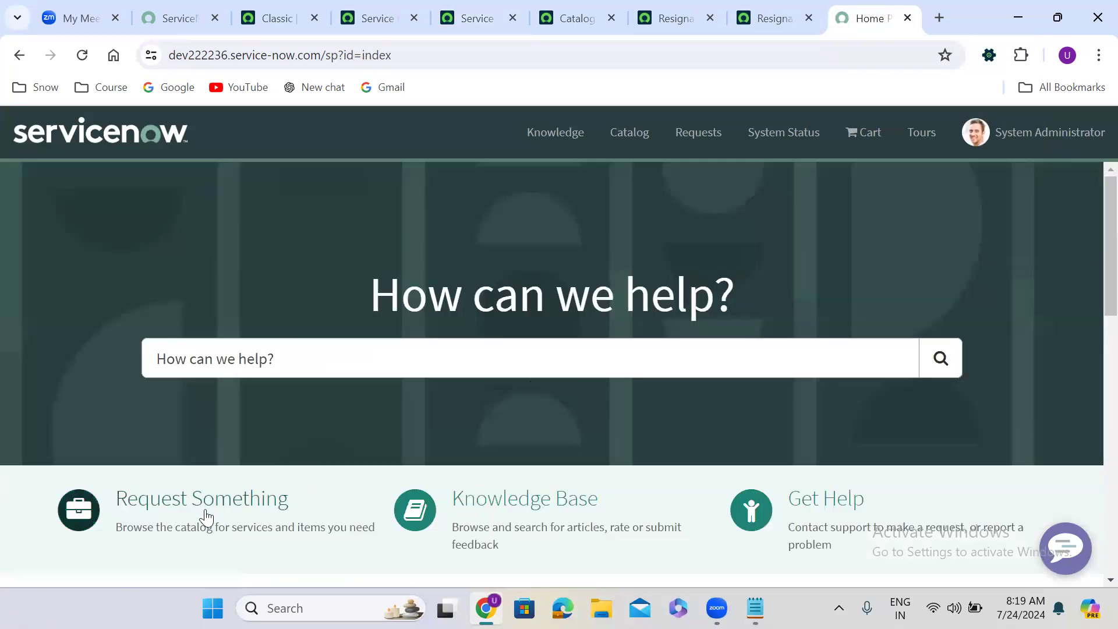
left_click(206, 515)
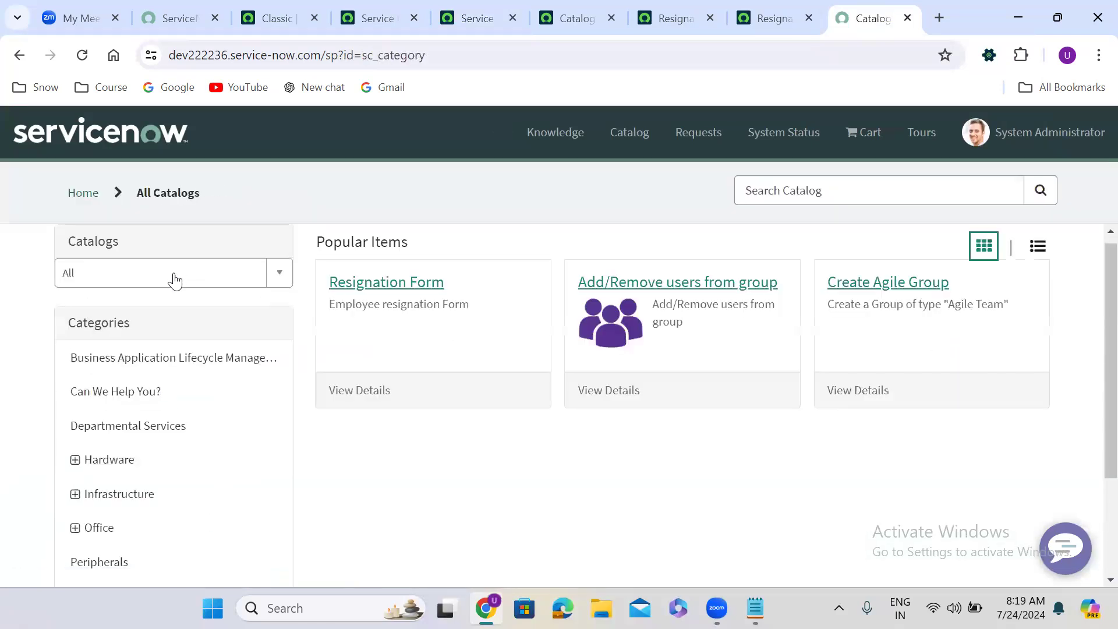
left_click(173, 272)
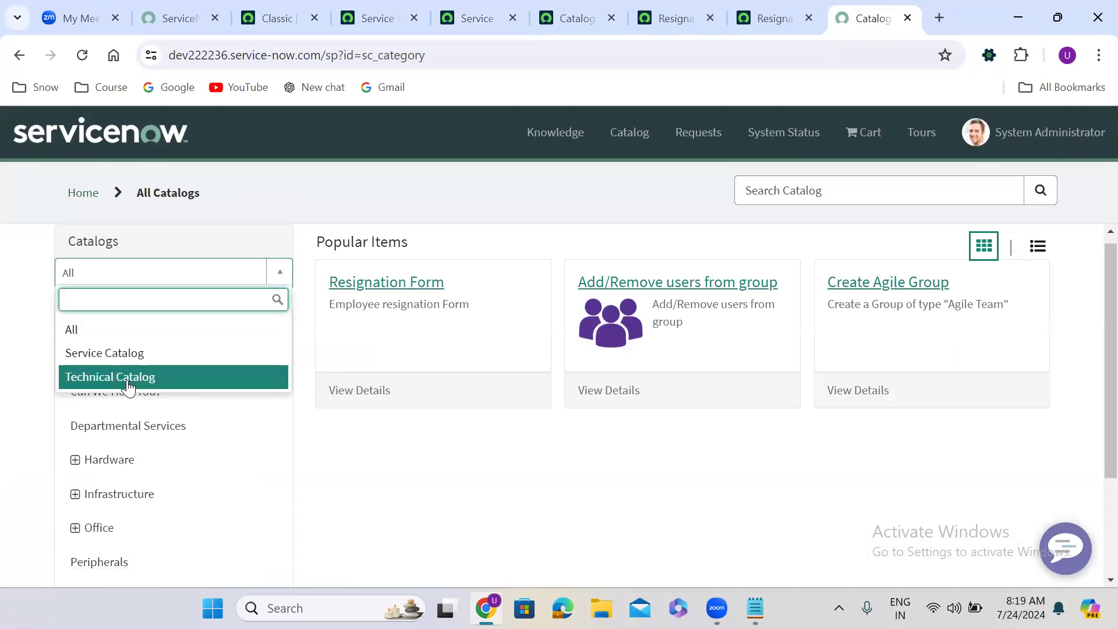
left_click(134, 353)
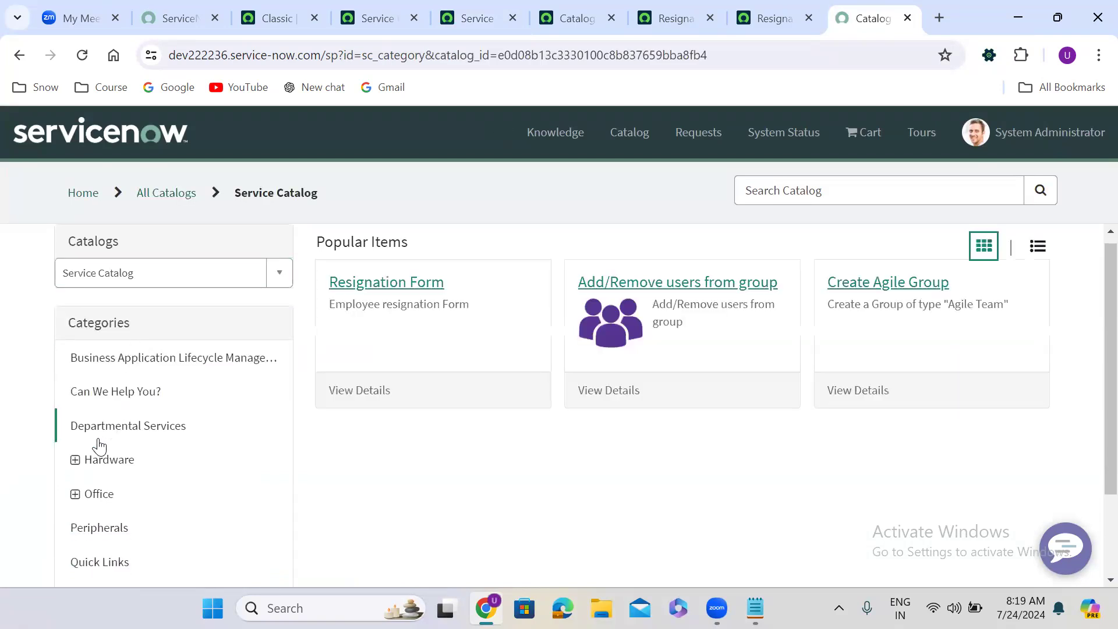
- Check the Cables and Adapters, Printers and Office Services categories for the Resignation Form, and switch the catalog filter to Technical Catalog
left_click(76, 460)
left_click(124, 496)
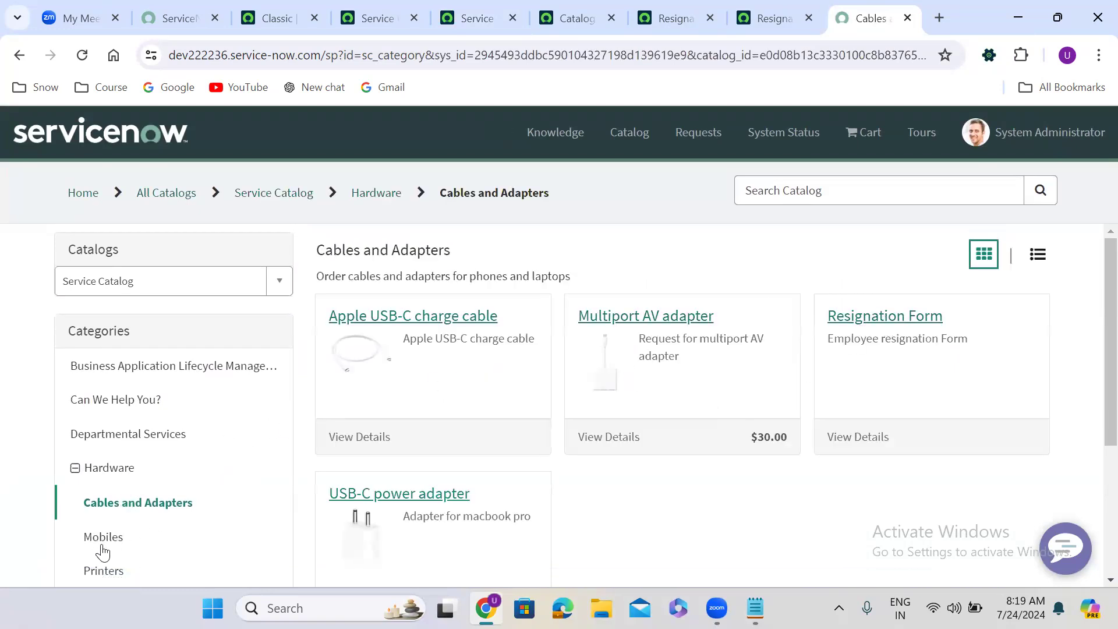
left_click(109, 569)
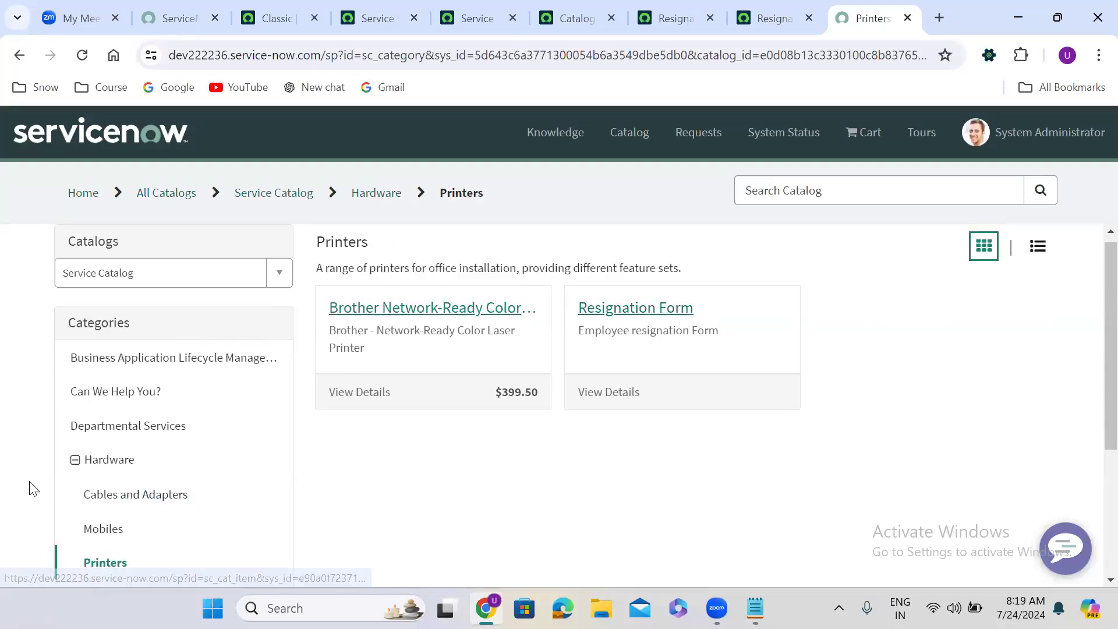
scroll(35, 495, "down", 1)
scroll(35, 494, "down", 3)
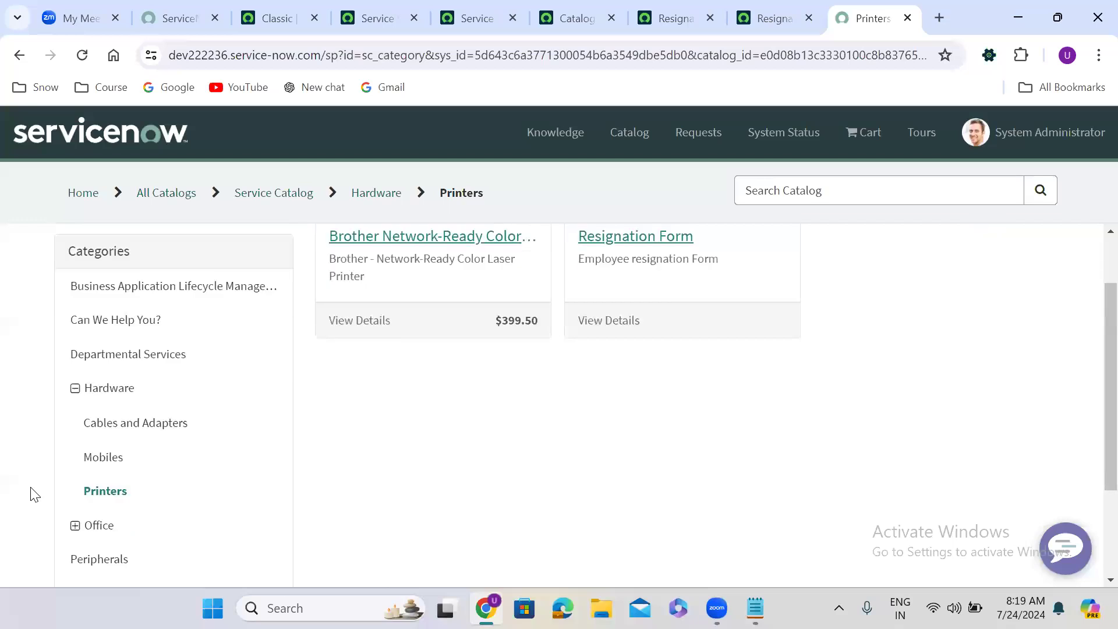
left_click(75, 385)
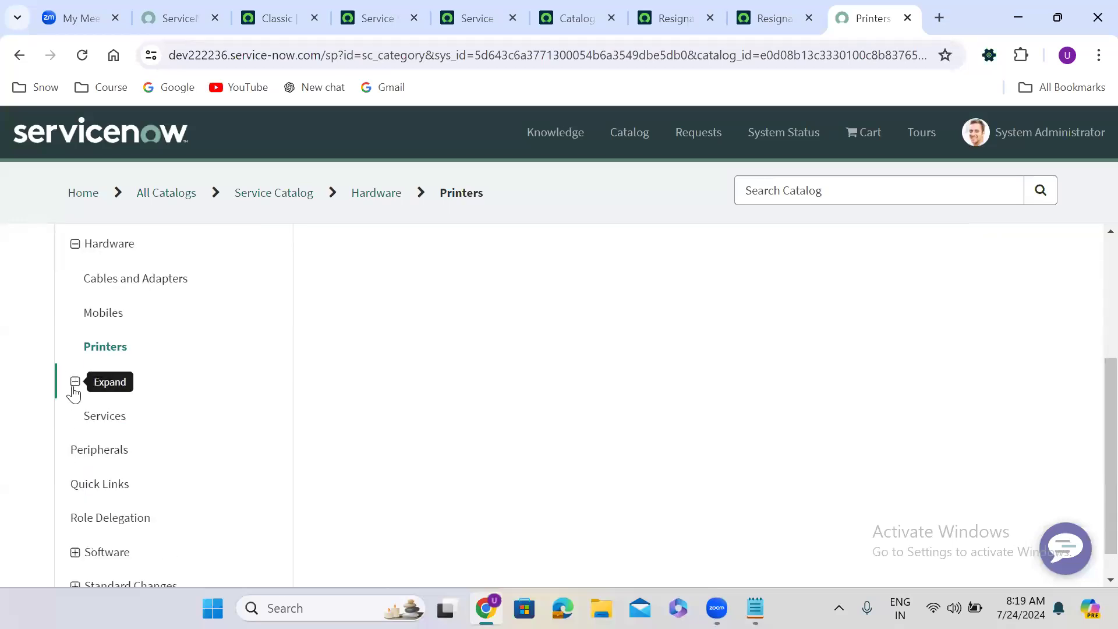
left_click(117, 417)
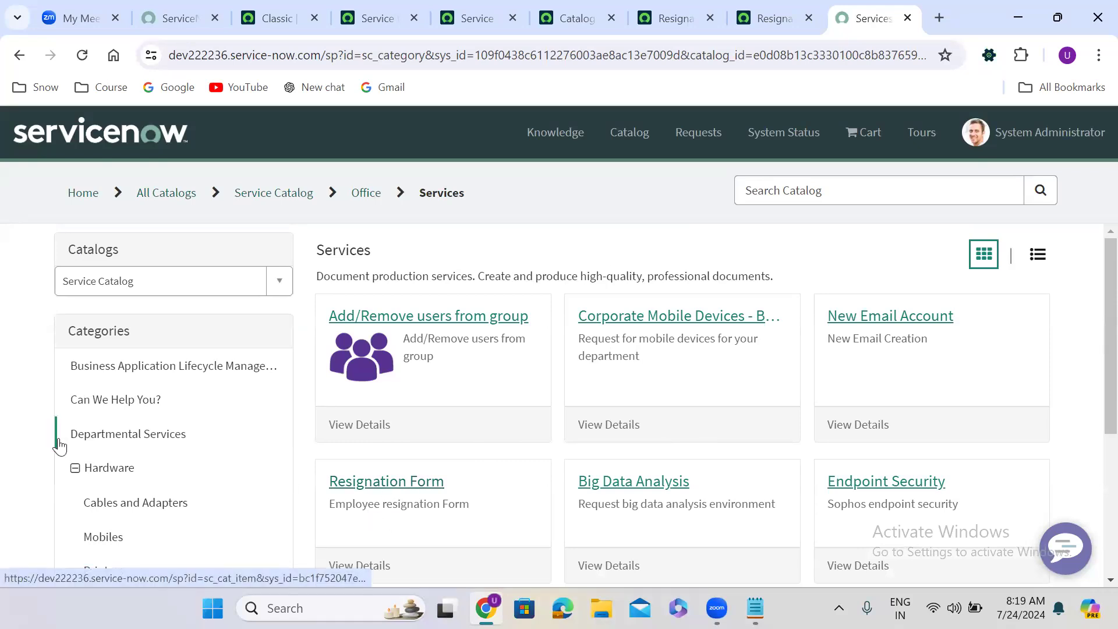
left_click(120, 294)
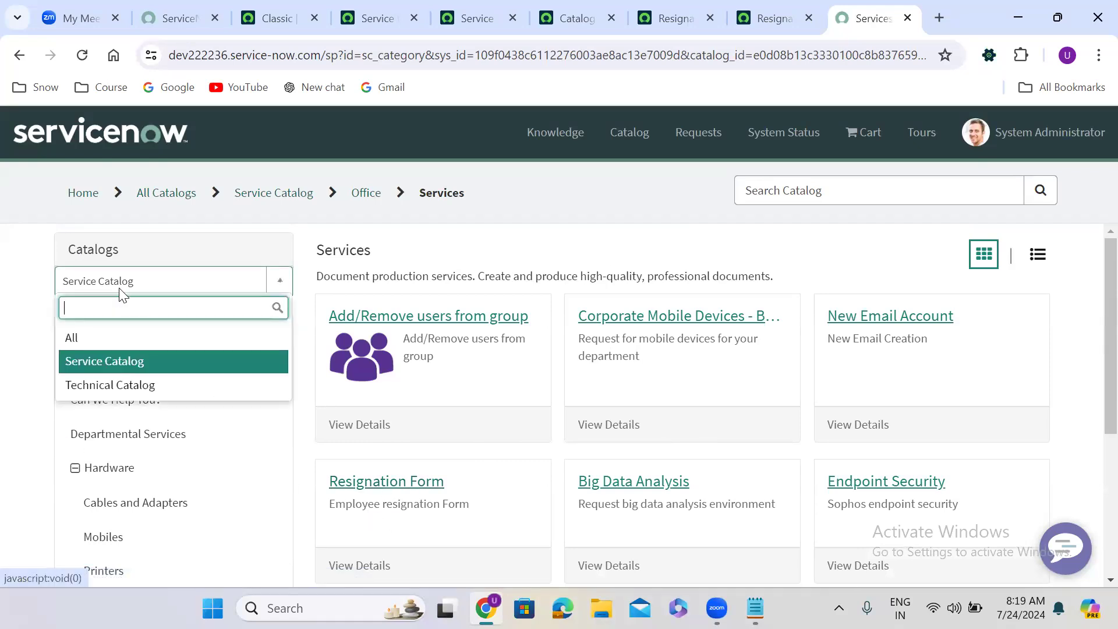
left_click(155, 386)
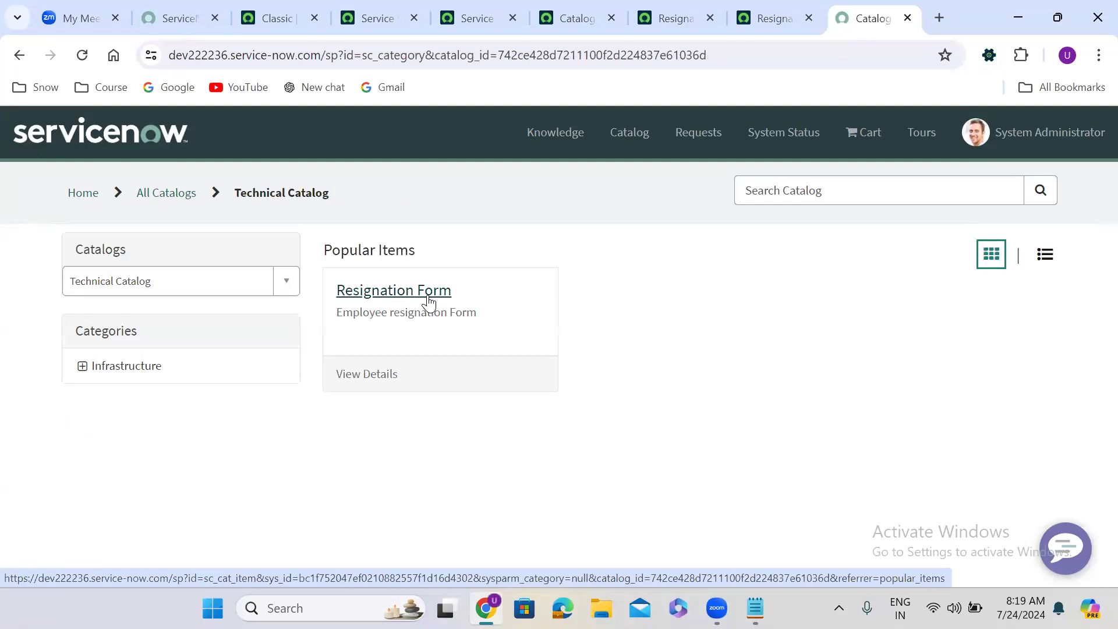
- Return to the Resignation Form catalog item record and view its Catalog Data Lookup Definitions related list
left_click(671, 18)
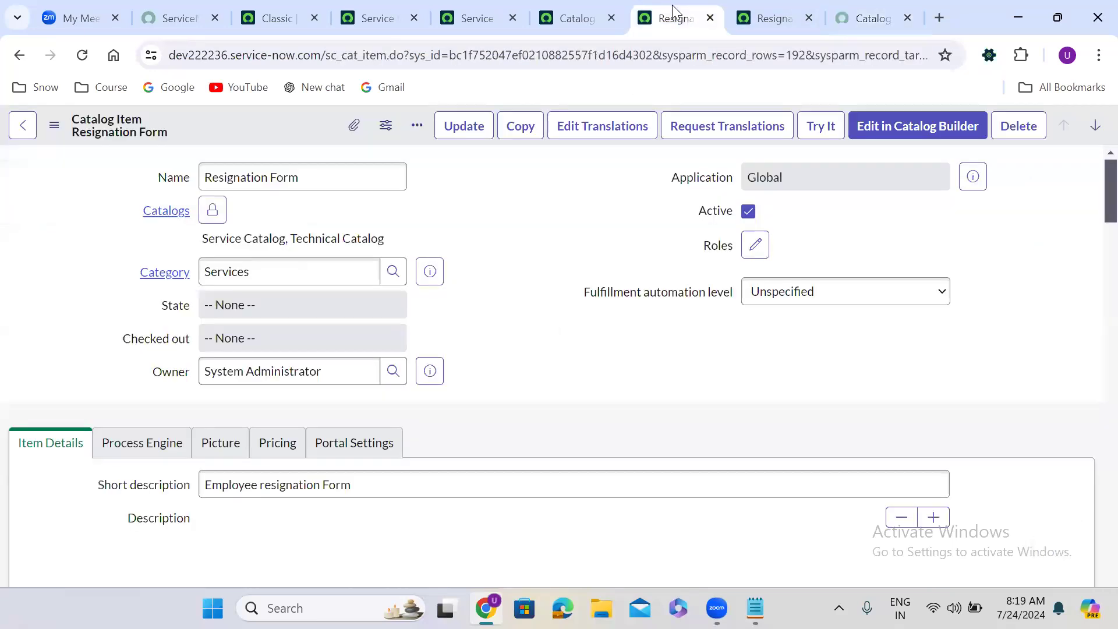
left_click(546, 496)
scroll(548, 497, "down", 1)
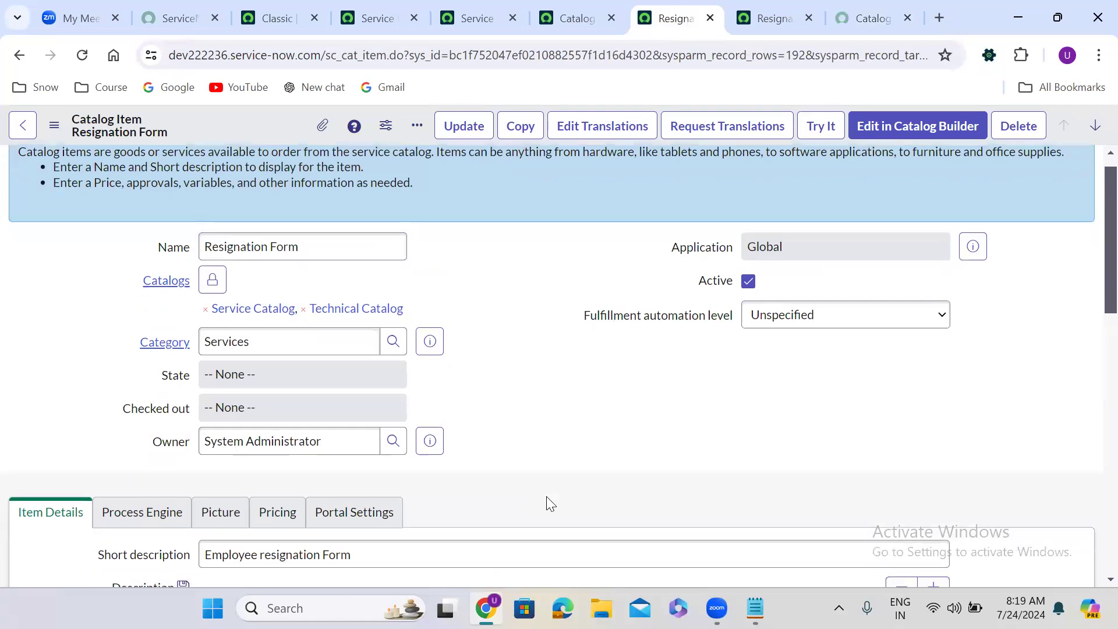
scroll(547, 498, "down", 12)
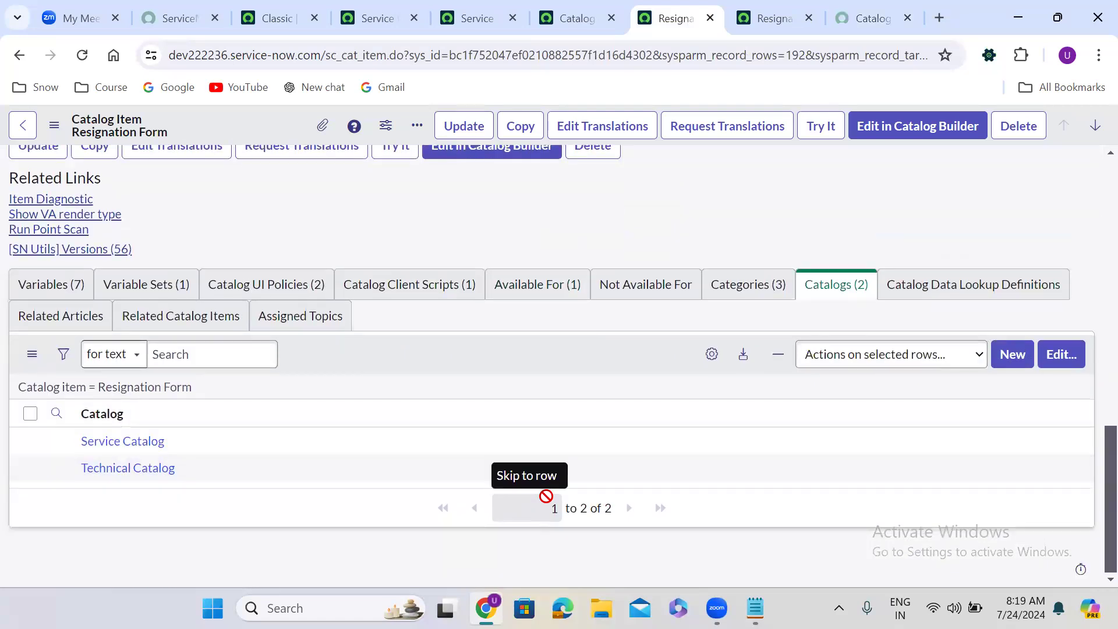
left_click(978, 284)
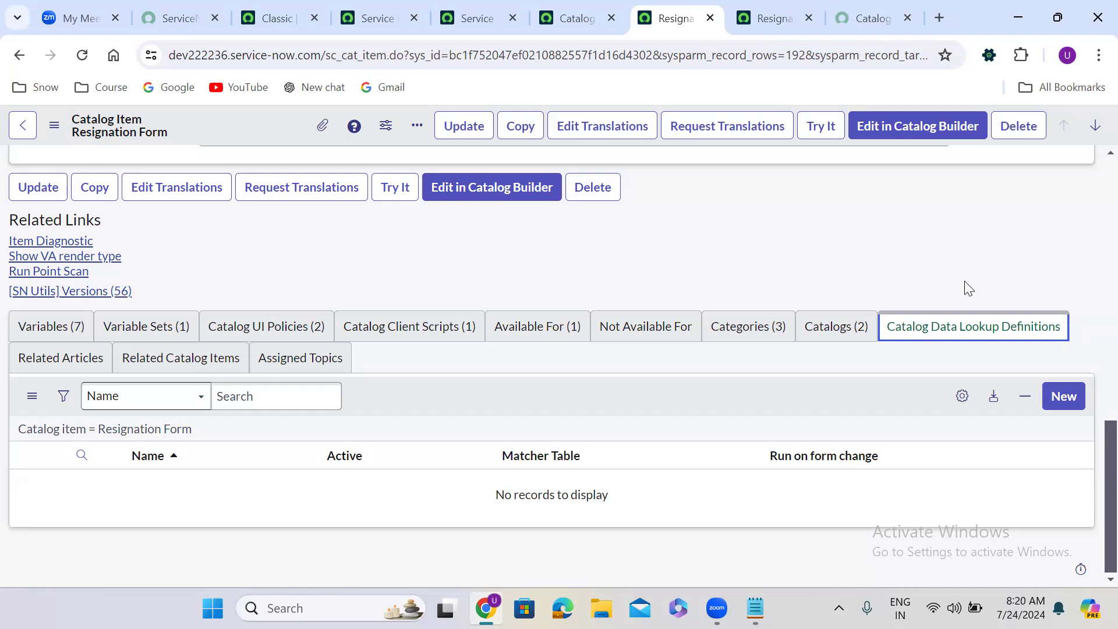
left_click(734, 591)
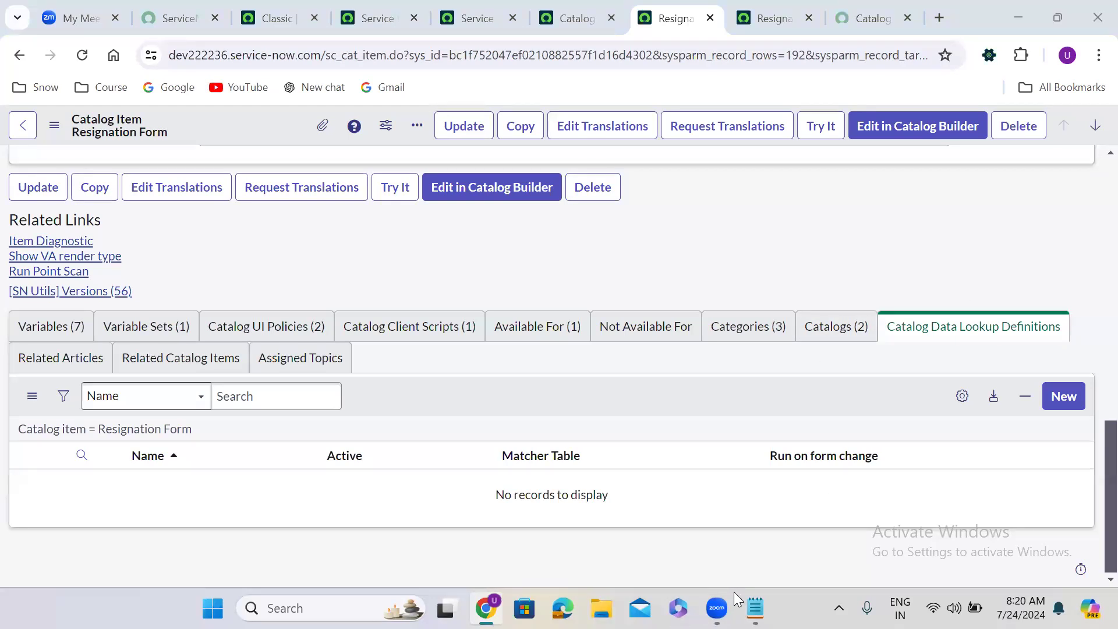
left_click(773, 271)
- Add knowledge articles KB0000006 through KB0000010 to the Resignation Form's Related Articles List, save, and review the related list
left_click(84, 361)
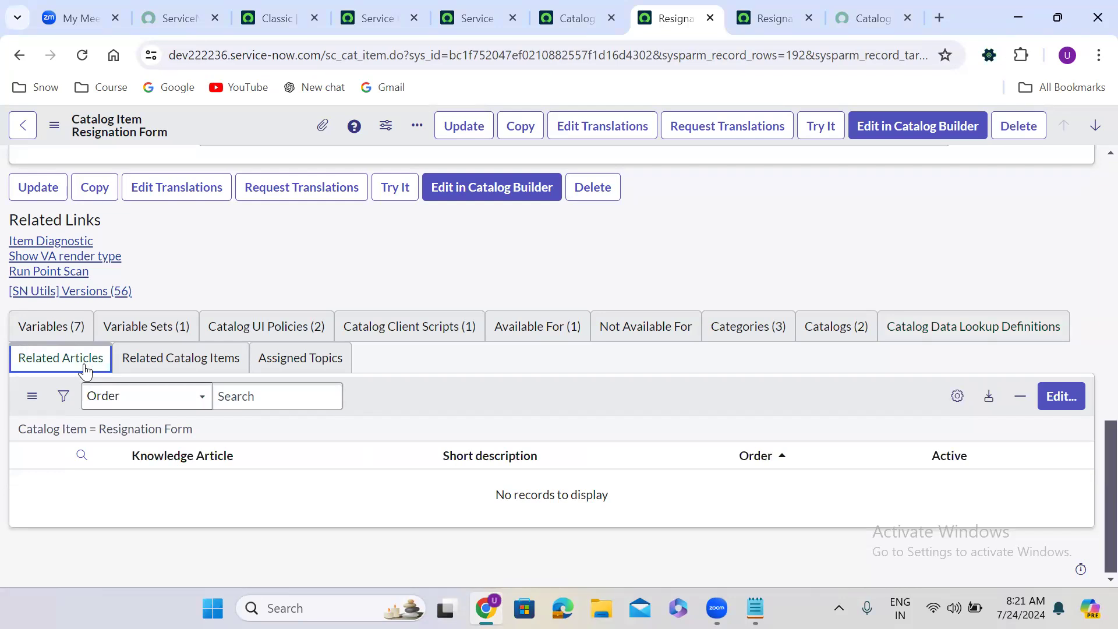
left_click(1060, 396)
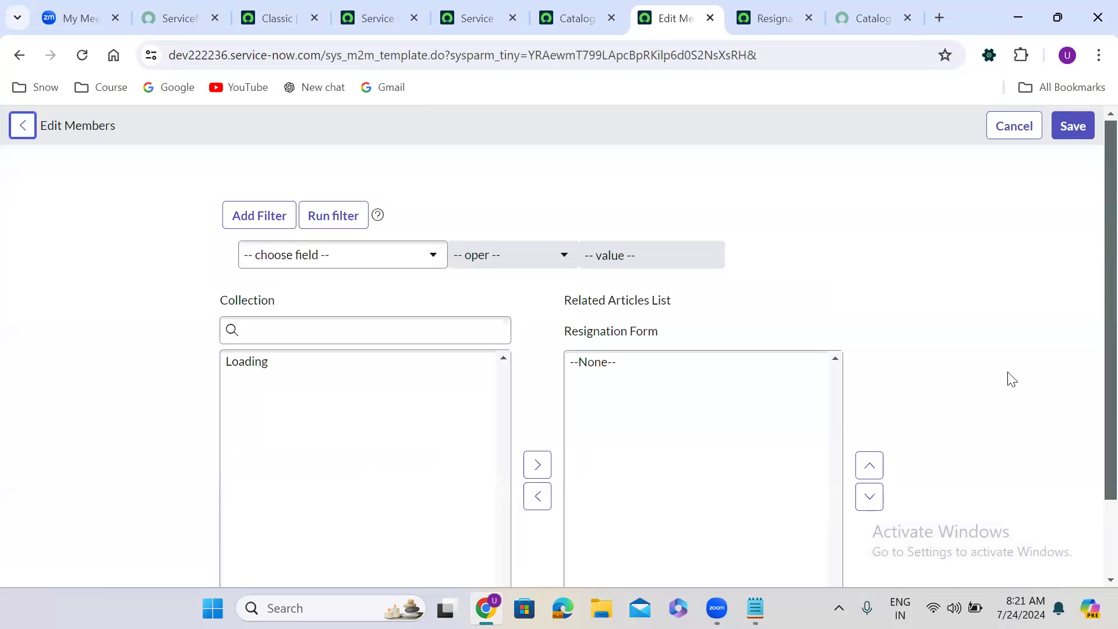
left_click(277, 401)
double_click(276, 400)
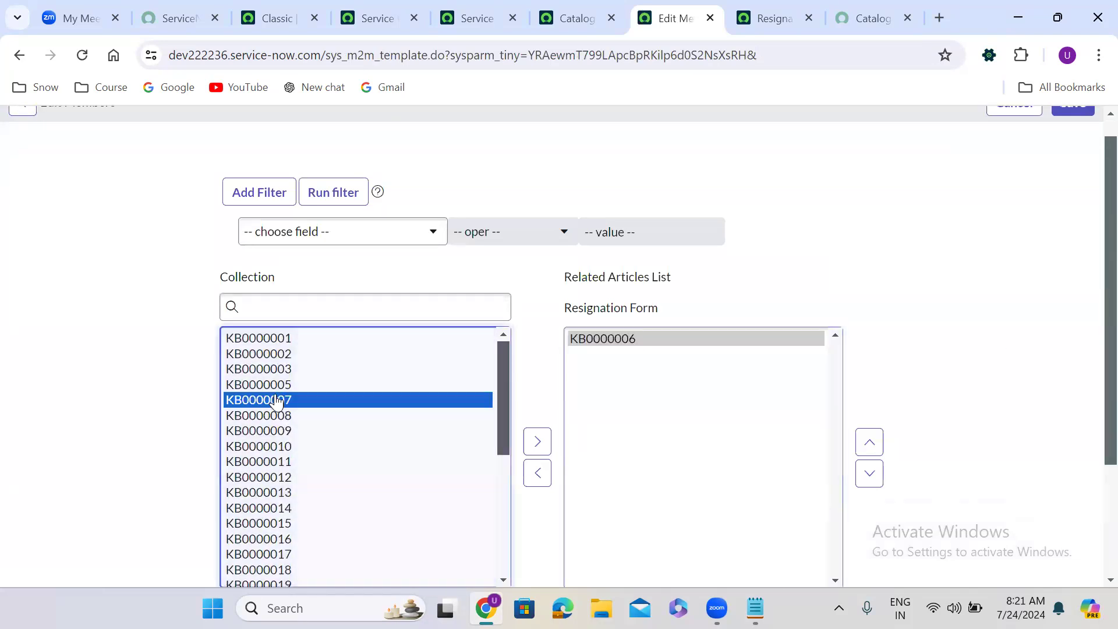
double_click(277, 401)
double_click(276, 401)
double_click(276, 401)
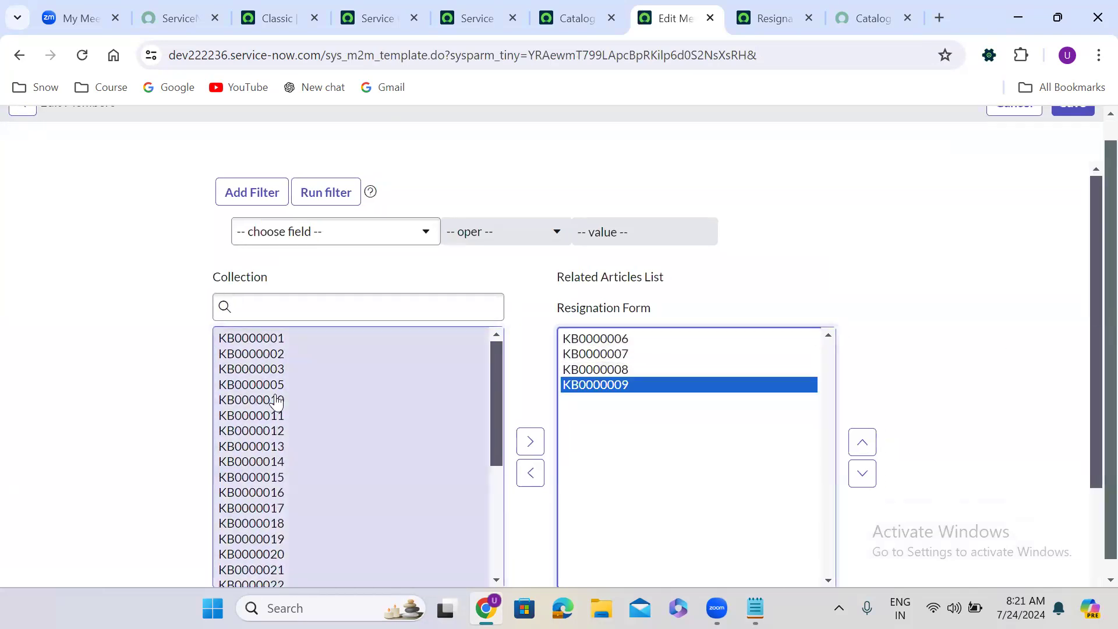
double_click(277, 400)
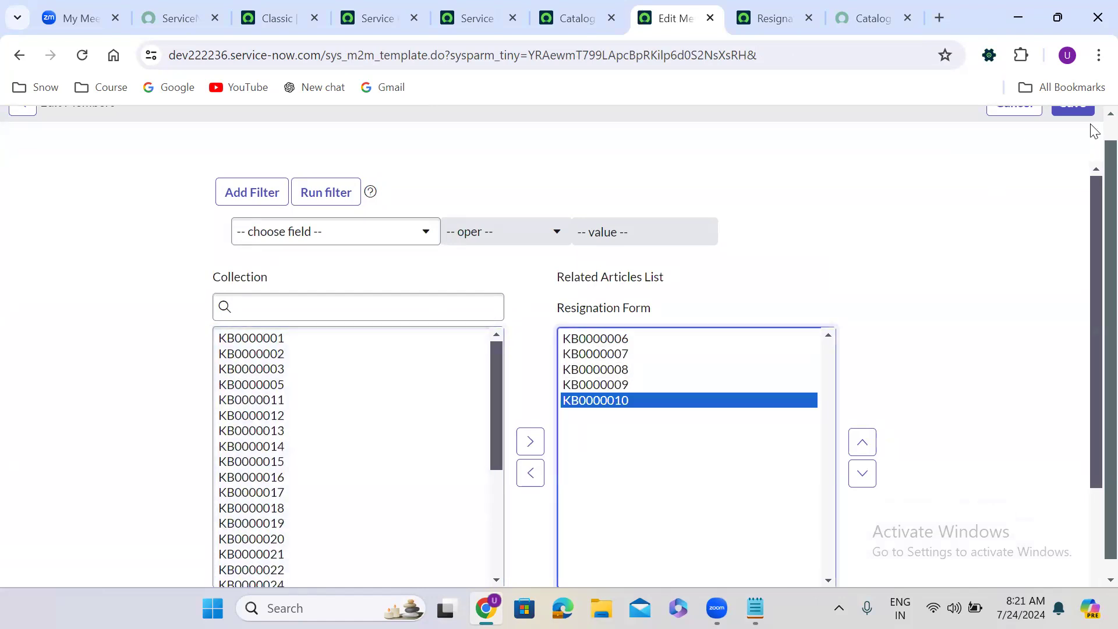
scroll(1095, 130, "up", 1)
left_click(1074, 126)
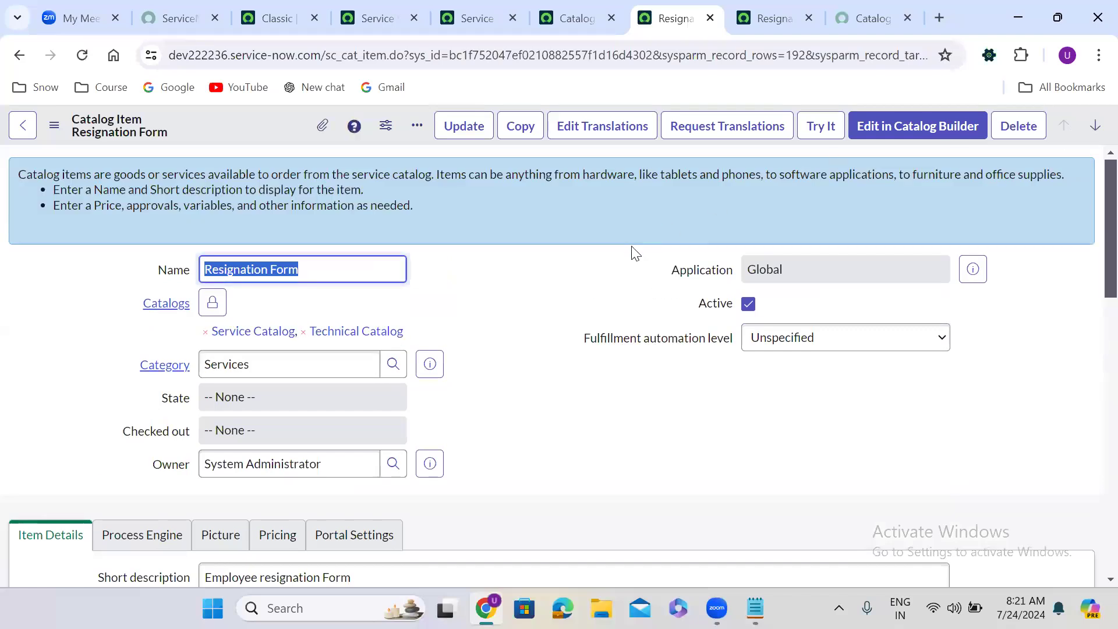
left_click(509, 406)
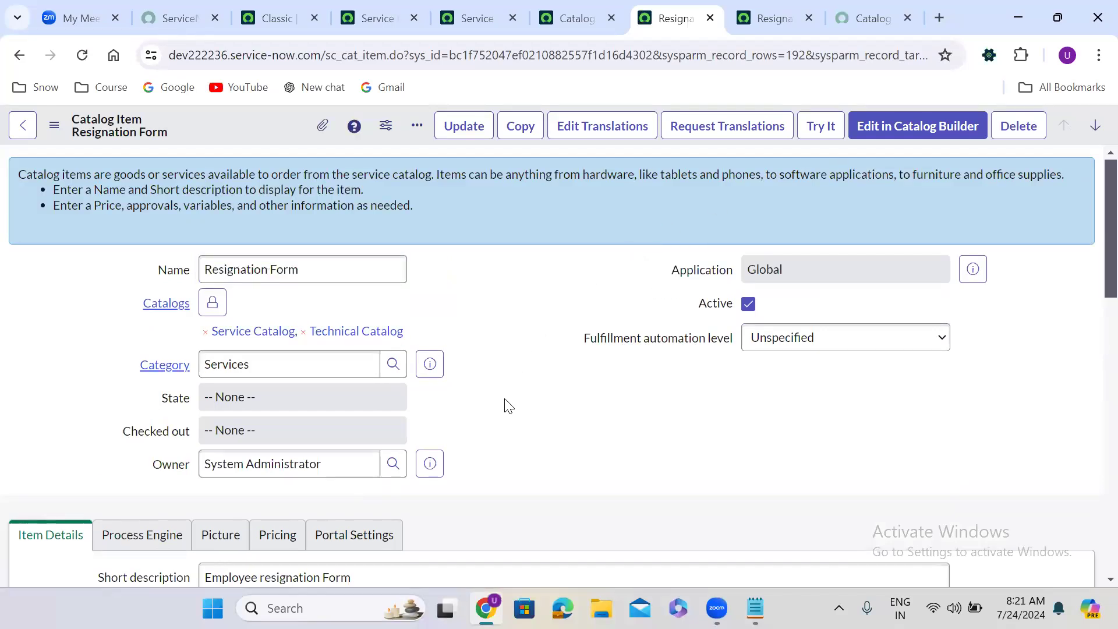
scroll(508, 405, "down", 12)
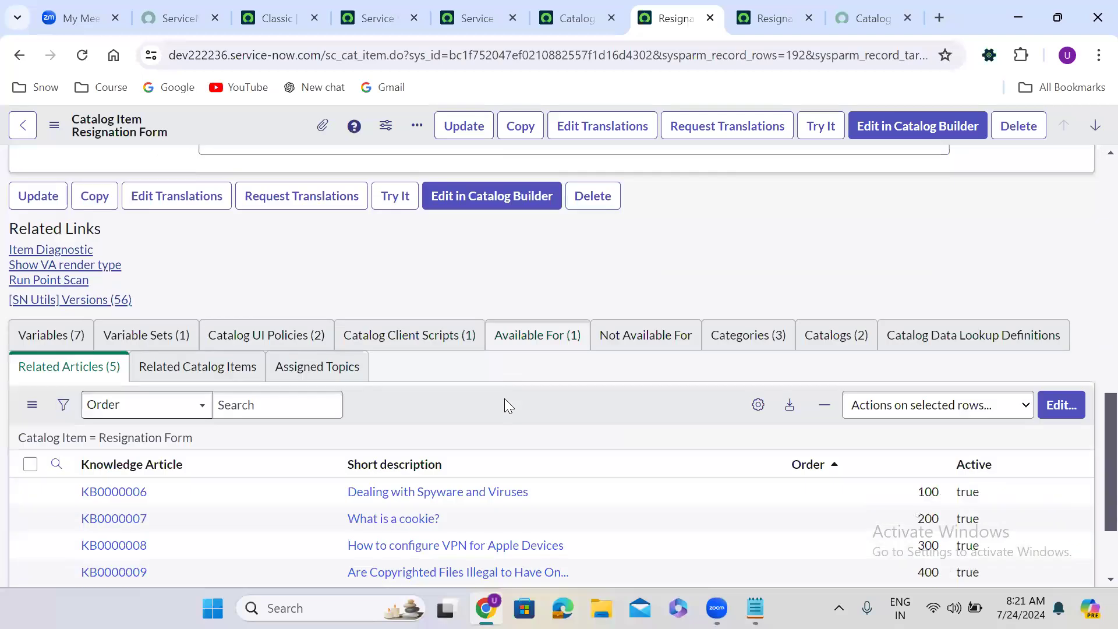
scroll(504, 398, "down", 3)
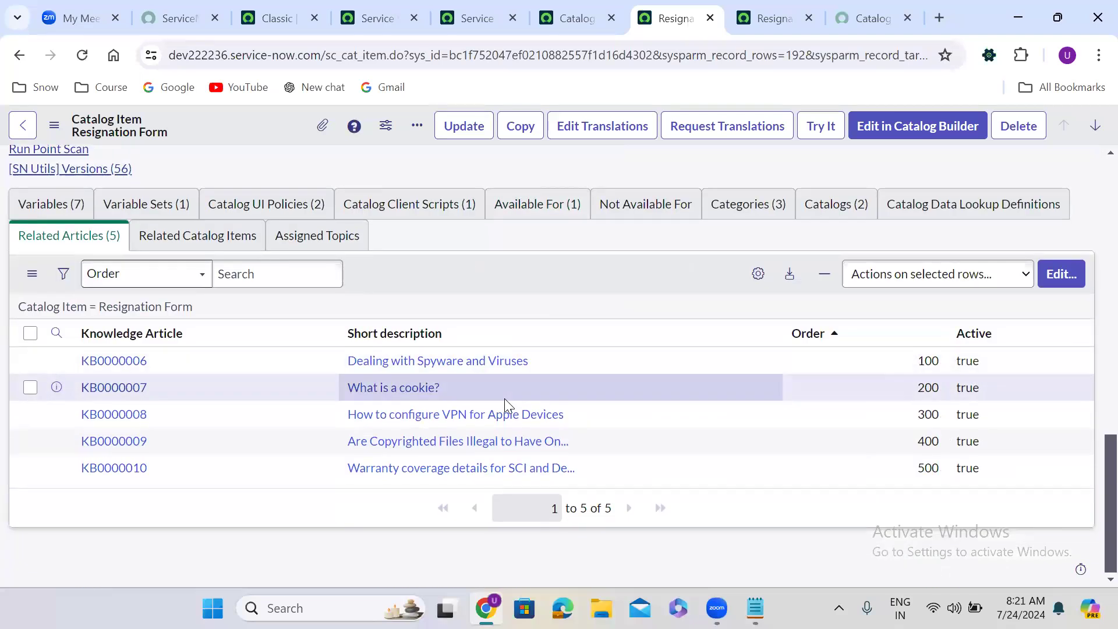
scroll(504, 398, "up", 1)
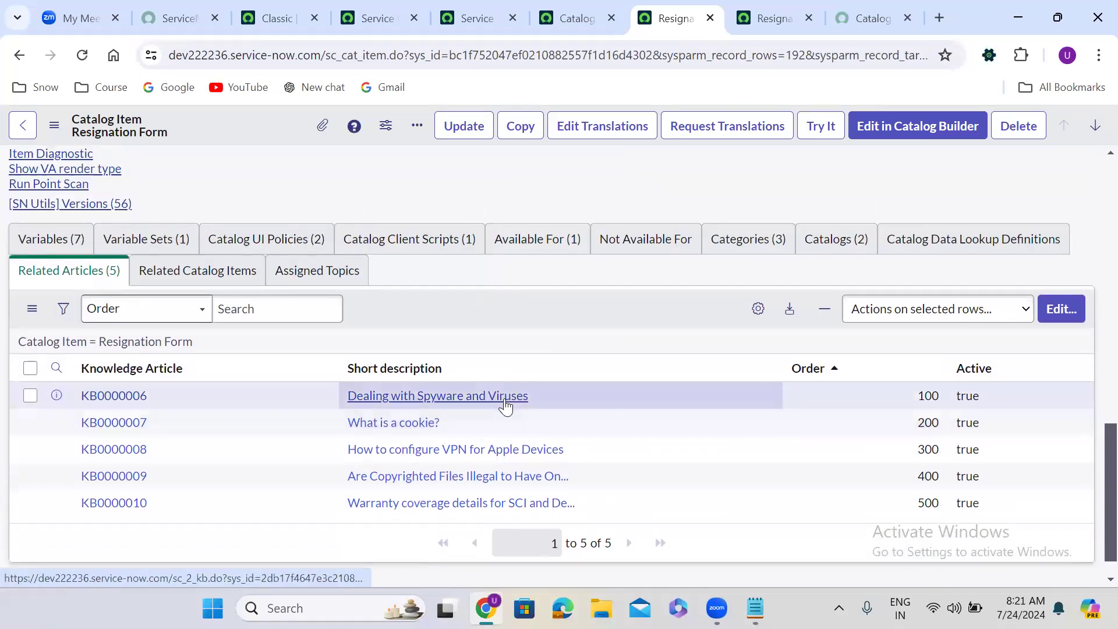
- Add Adobe Acrobat Pro, Adobe Creative Cloud, Apple iPhone 13 and Apple iPhone 13 pro to the Resignation Form's Related Catalog Items List, save, and review the list
left_click(222, 271)
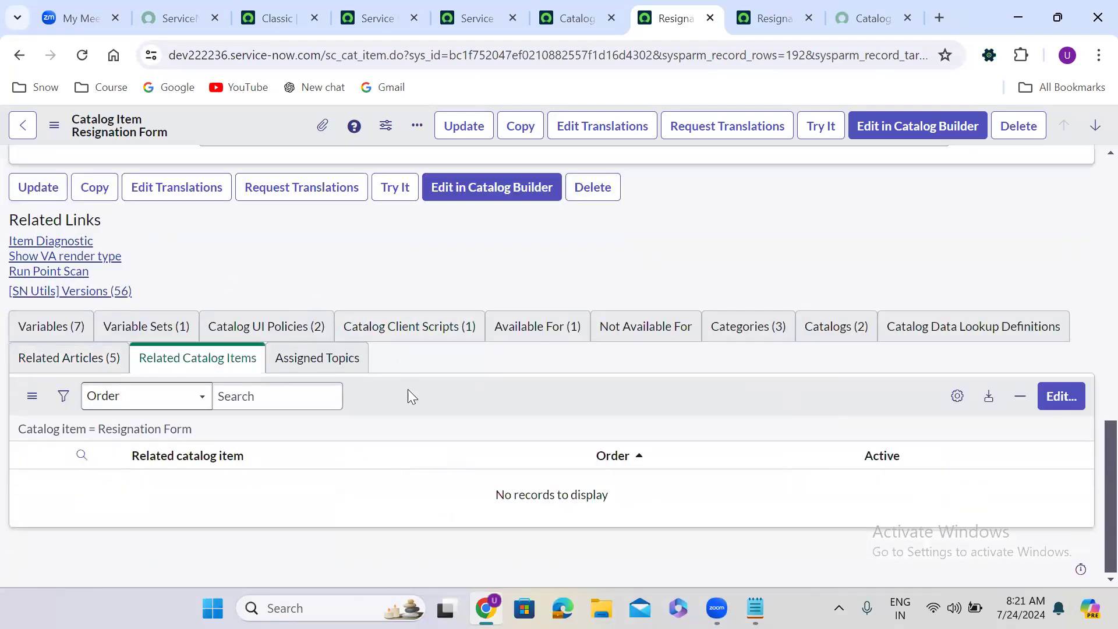
left_click(182, 363)
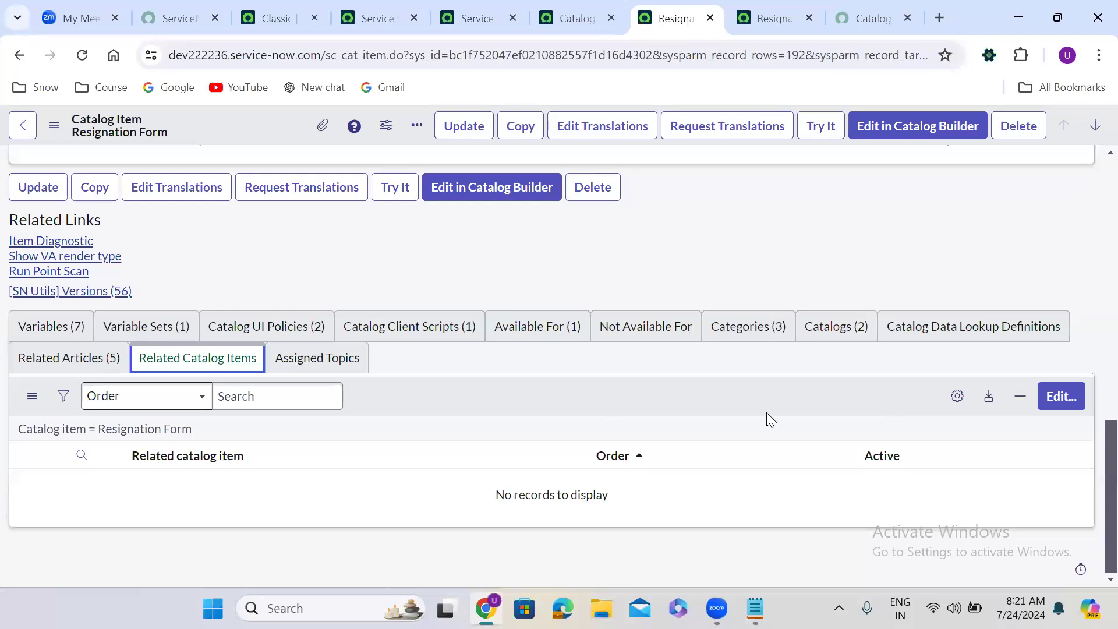
left_click(1069, 399)
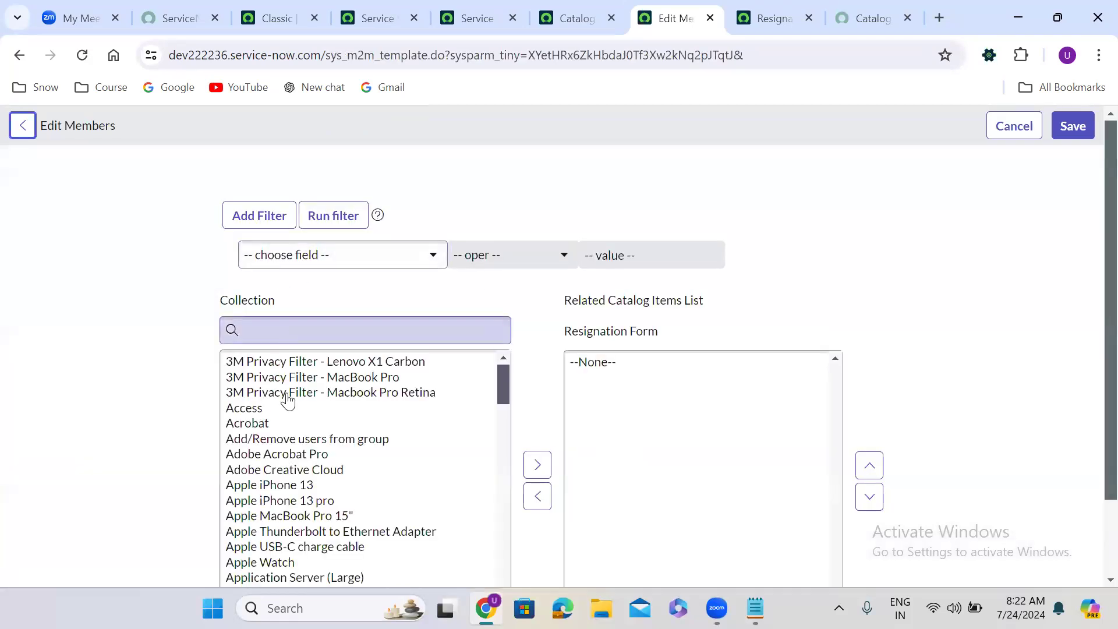
double_click(277, 453)
double_click(277, 430)
double_click(277, 430)
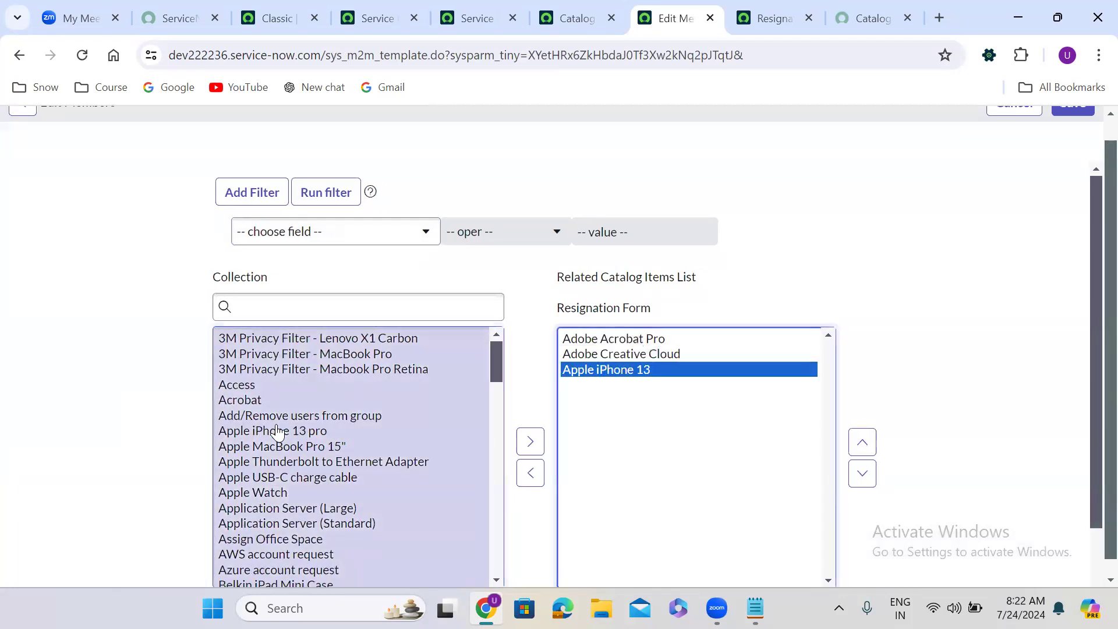
double_click(274, 430)
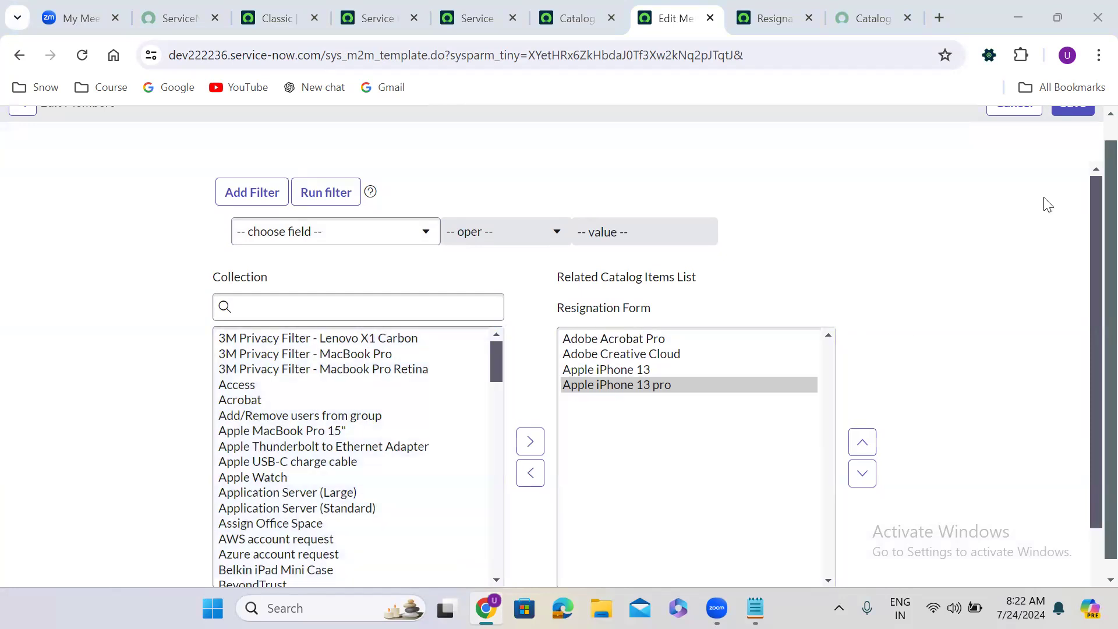
scroll(1095, 124, "up", 1)
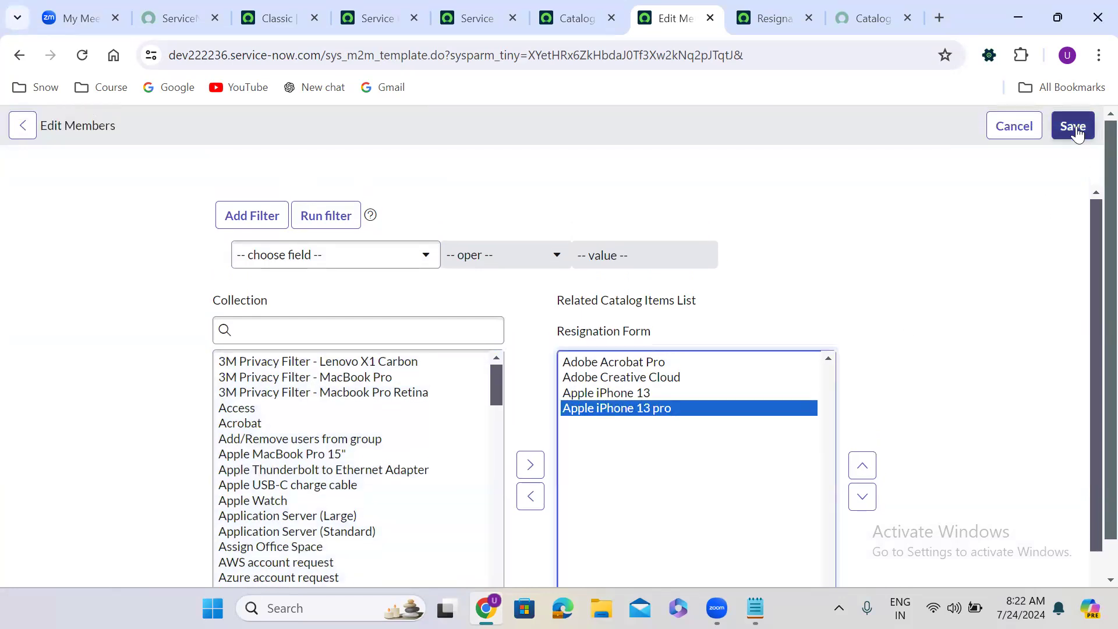
left_click(1075, 127)
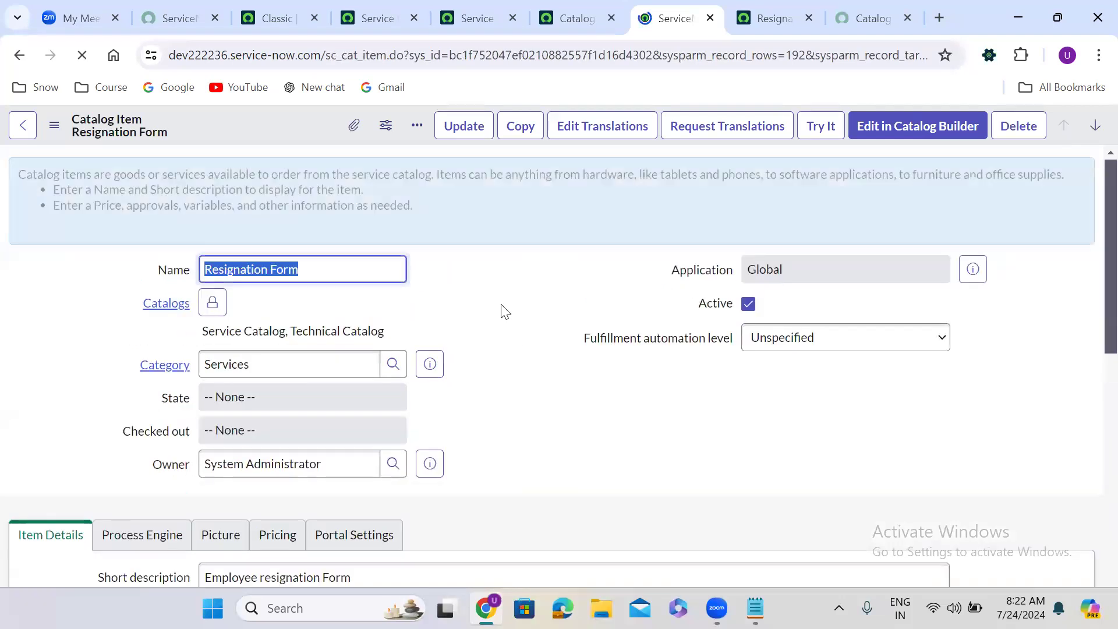
left_click(508, 370)
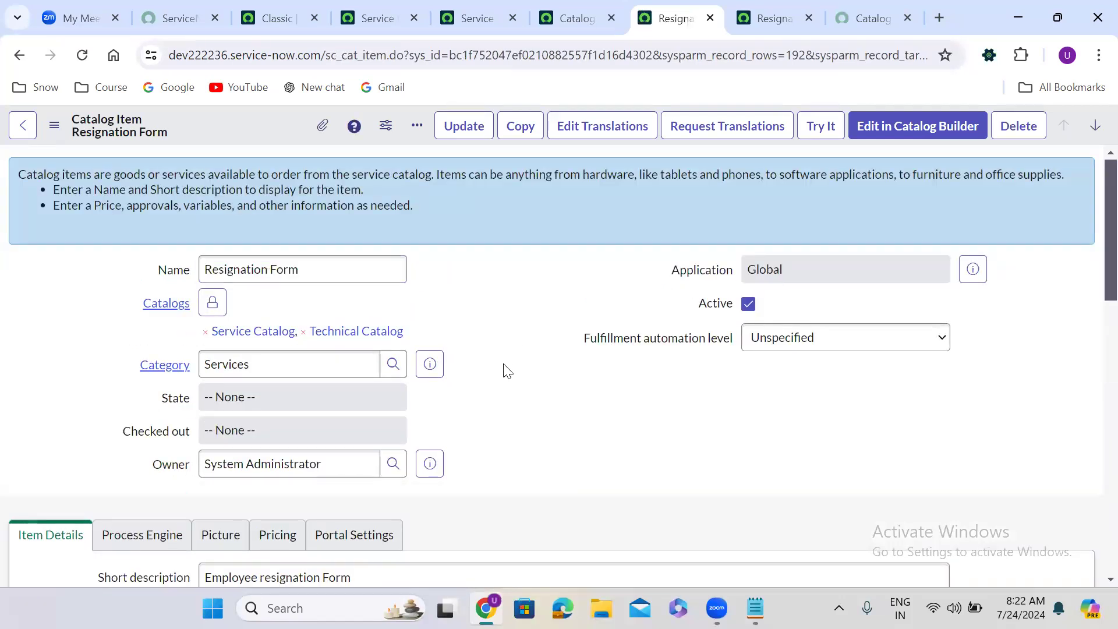
scroll(503, 365, "down", 15)
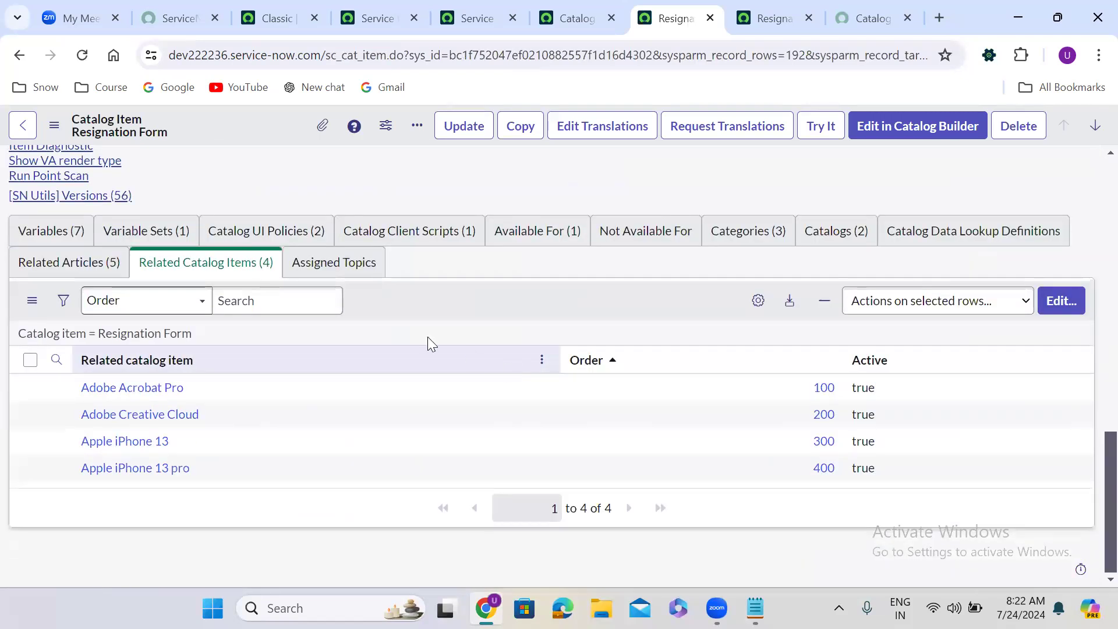
- Assign the Resignation Form to the Accessories topic under Technology services / Hardware in the Employee taxonomy
left_click(335, 269)
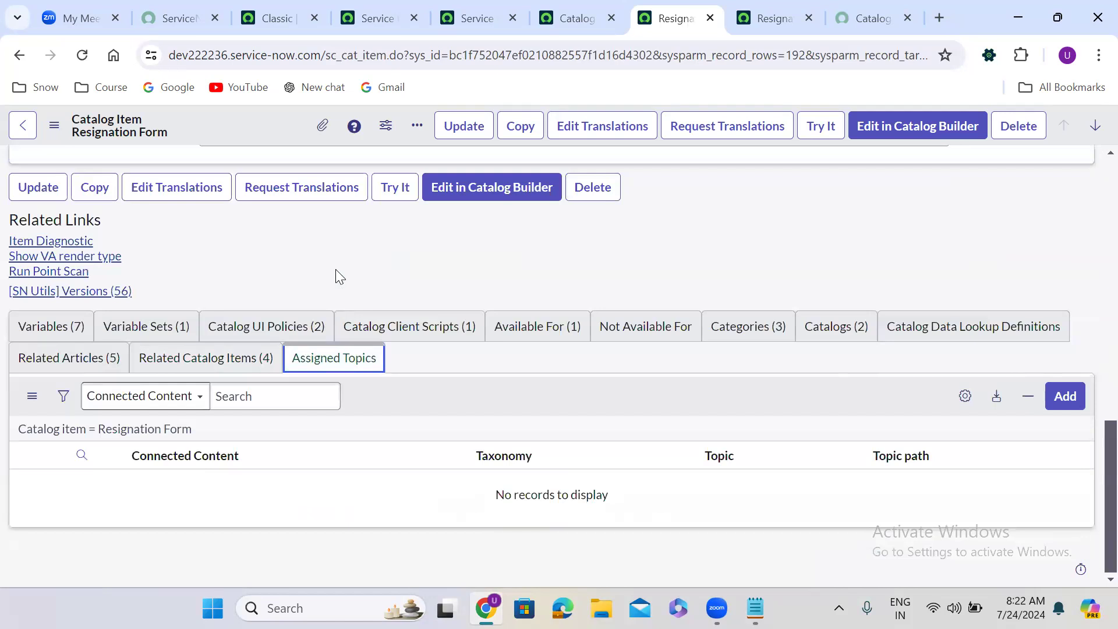
left_click(1065, 397)
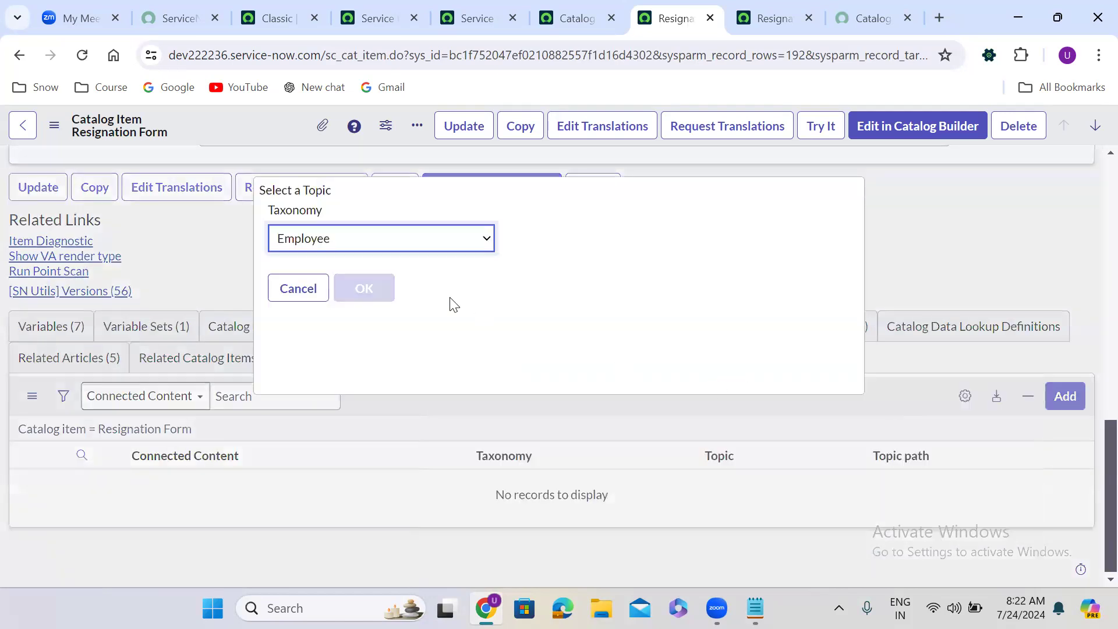
left_click(376, 307)
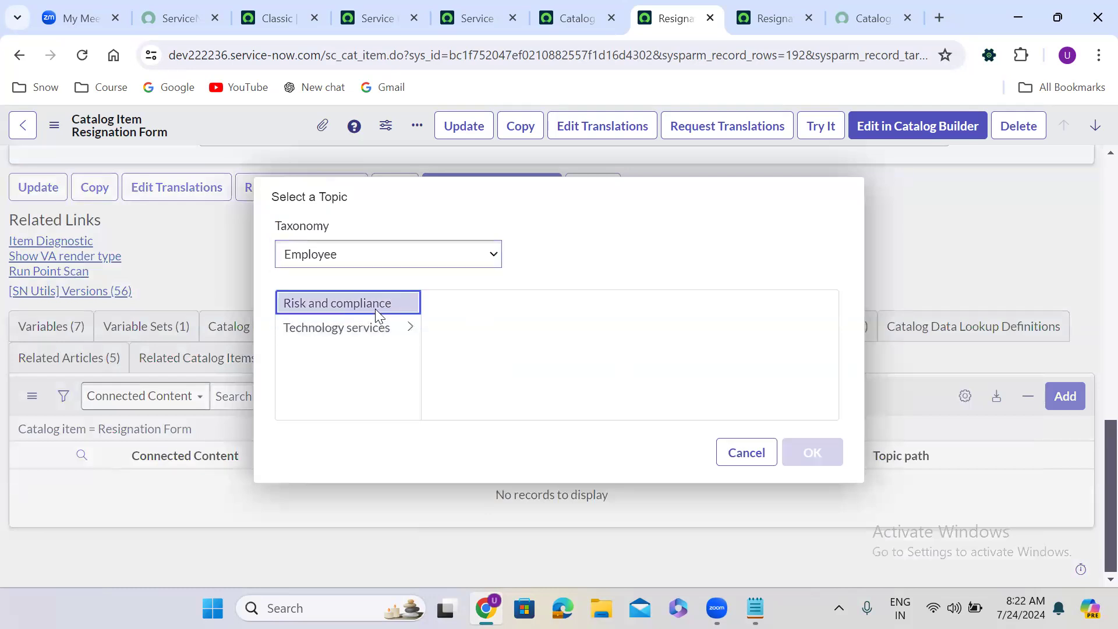
left_click(375, 322)
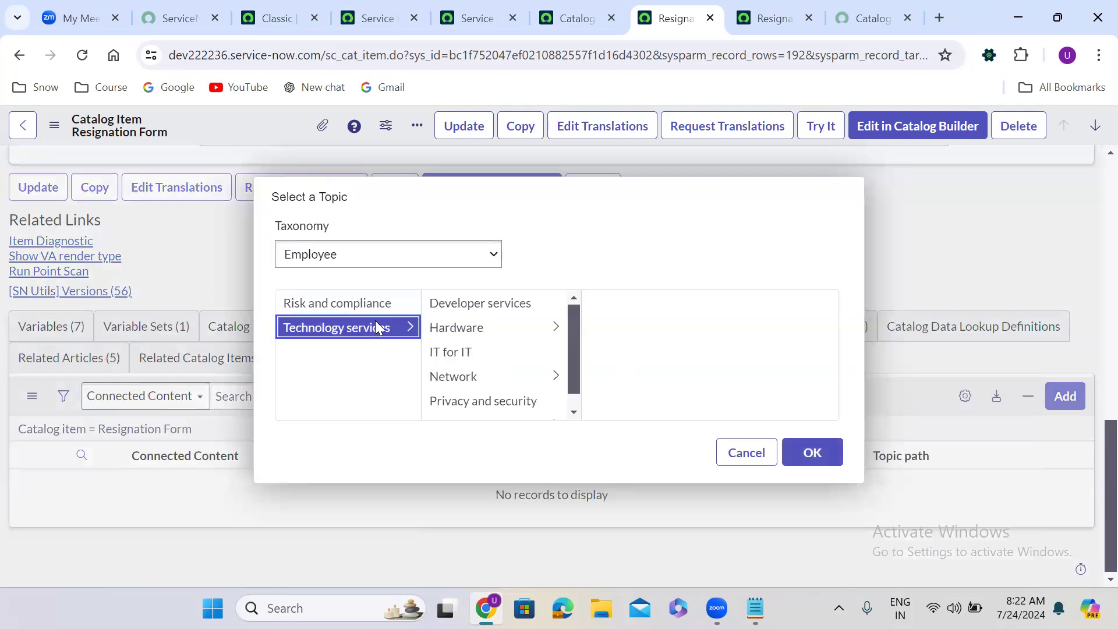
left_click(499, 327)
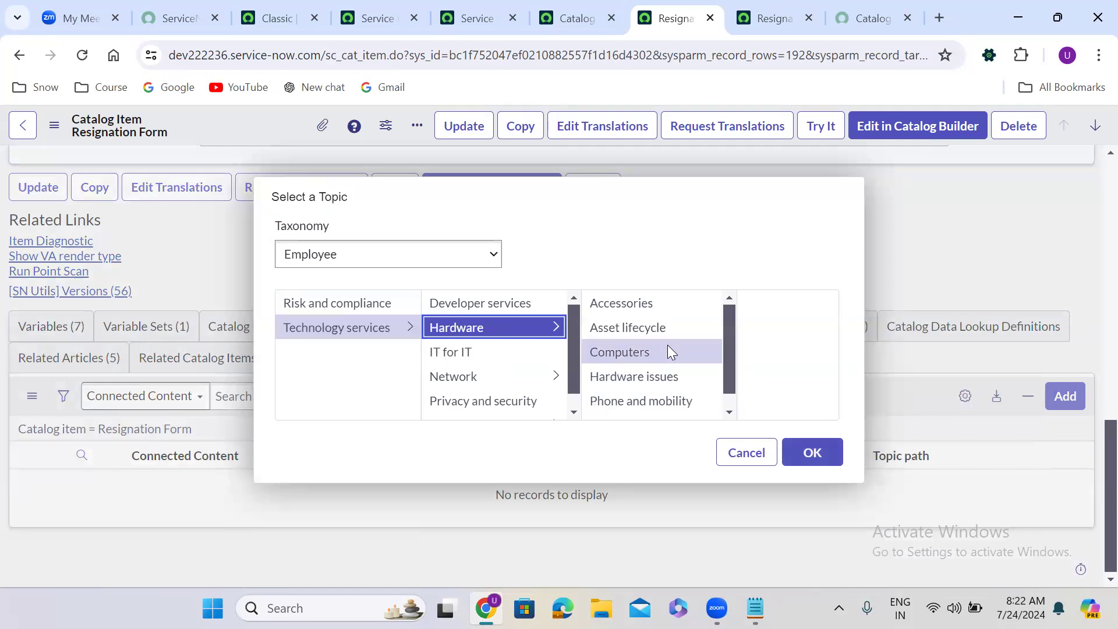
left_click(657, 303)
left_click(821, 452)
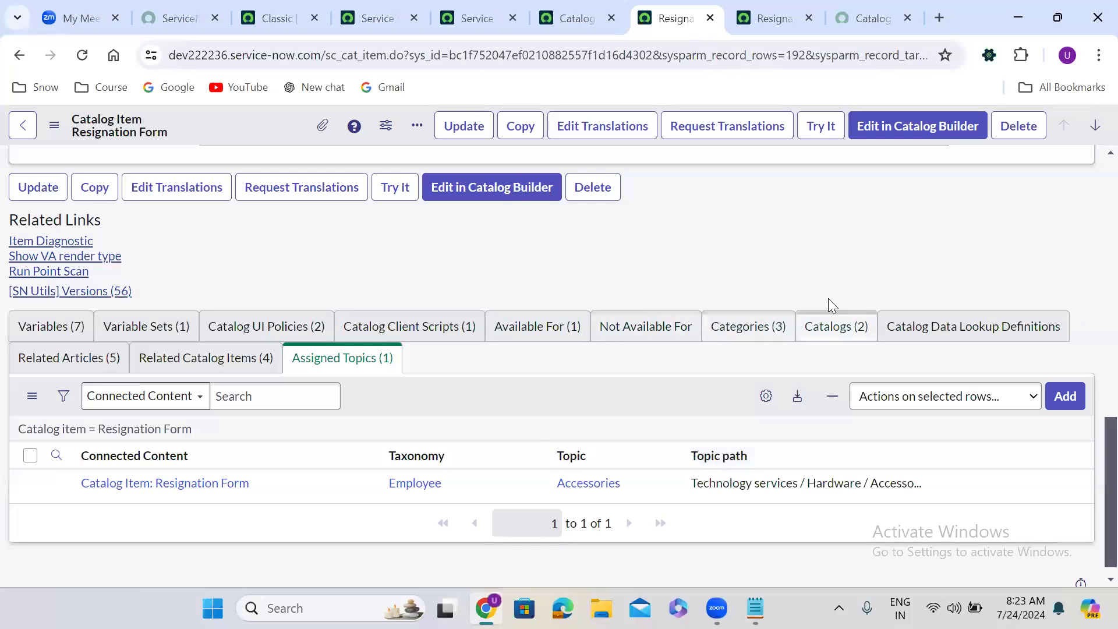
- View the Resignation Form record's Portal Settings, and open the Resignation Form from the Technical Catalog in the Service Portal
scroll(741, 237, "up", 6)
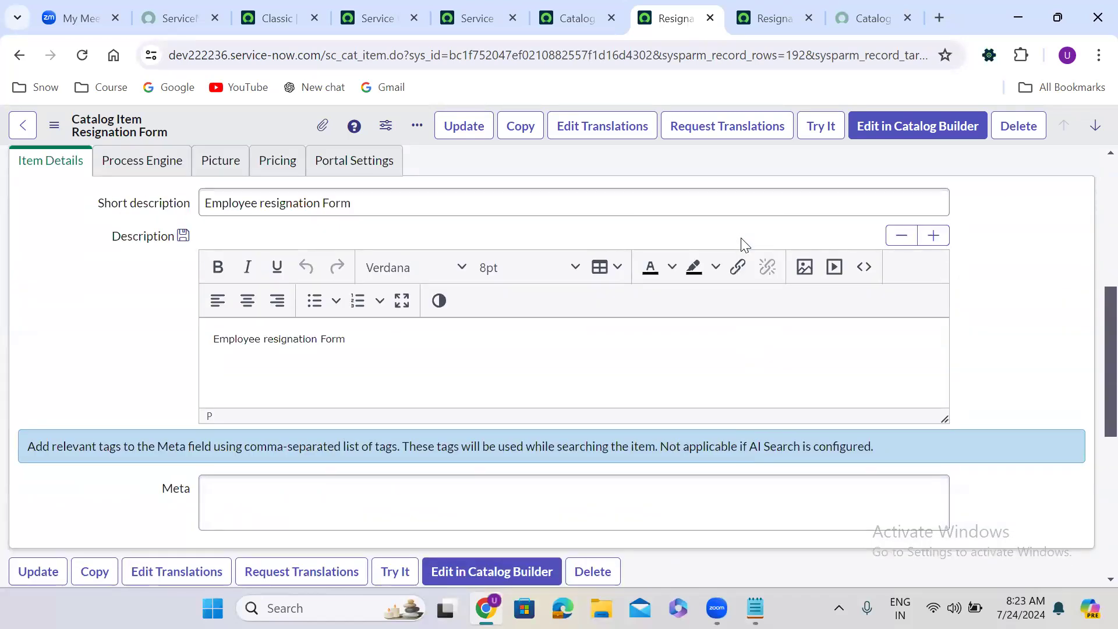
scroll(742, 243, "up", 1)
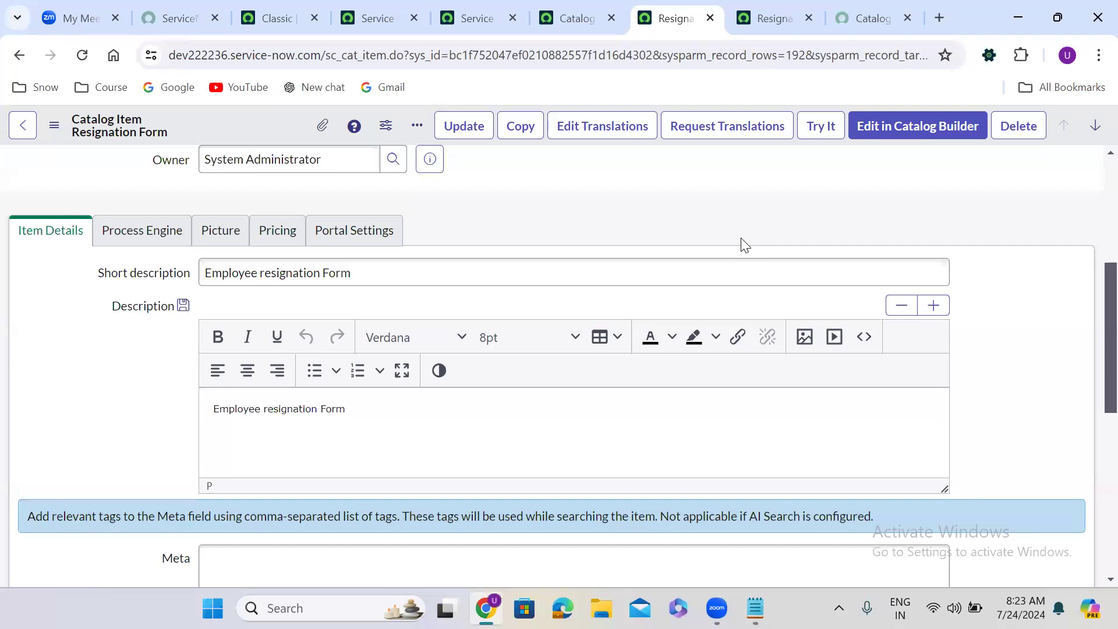
left_click(361, 231)
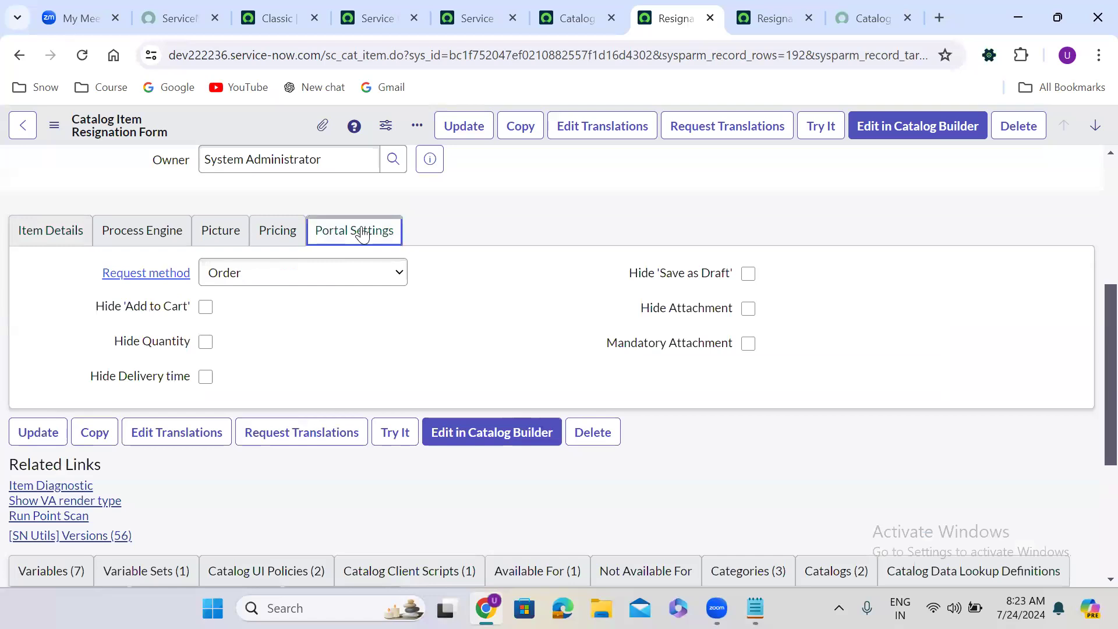
left_click(863, 16)
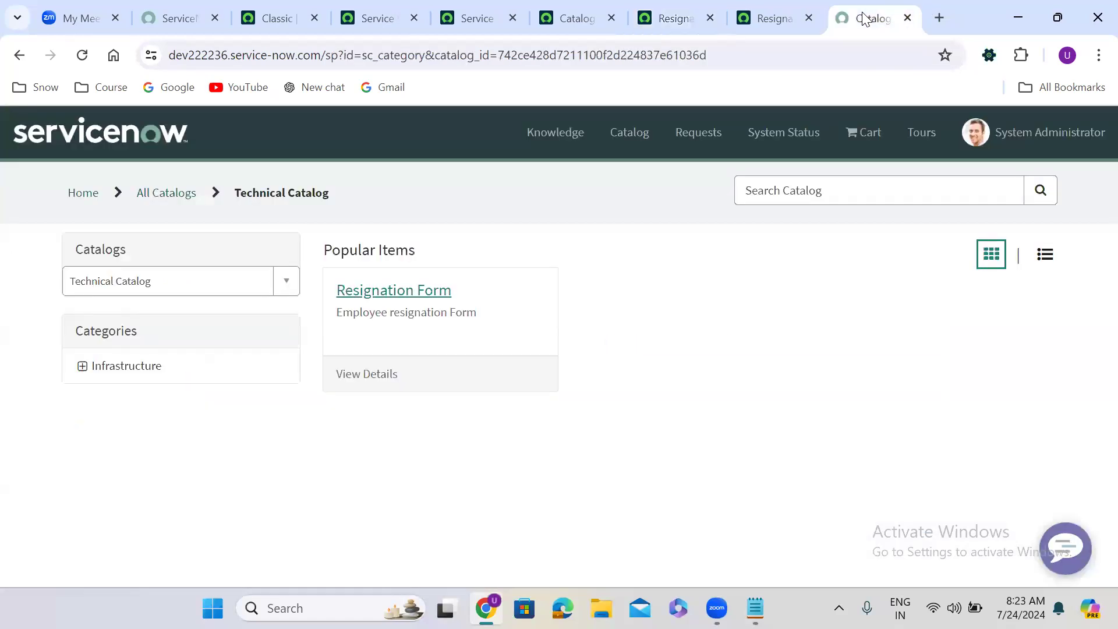
left_click(388, 297)
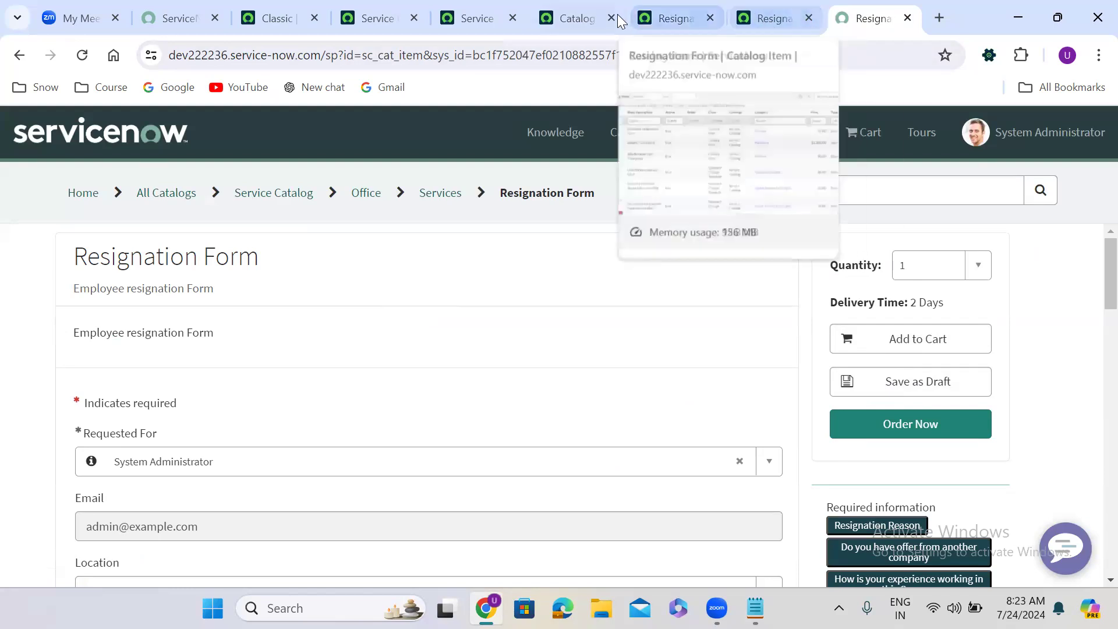
- In the catalog item's Portal Settings, enable Hide 'Add to Cart', Hide Quantity, Hide Delivery time and Hide 'Save as Draft'
left_click(671, 11)
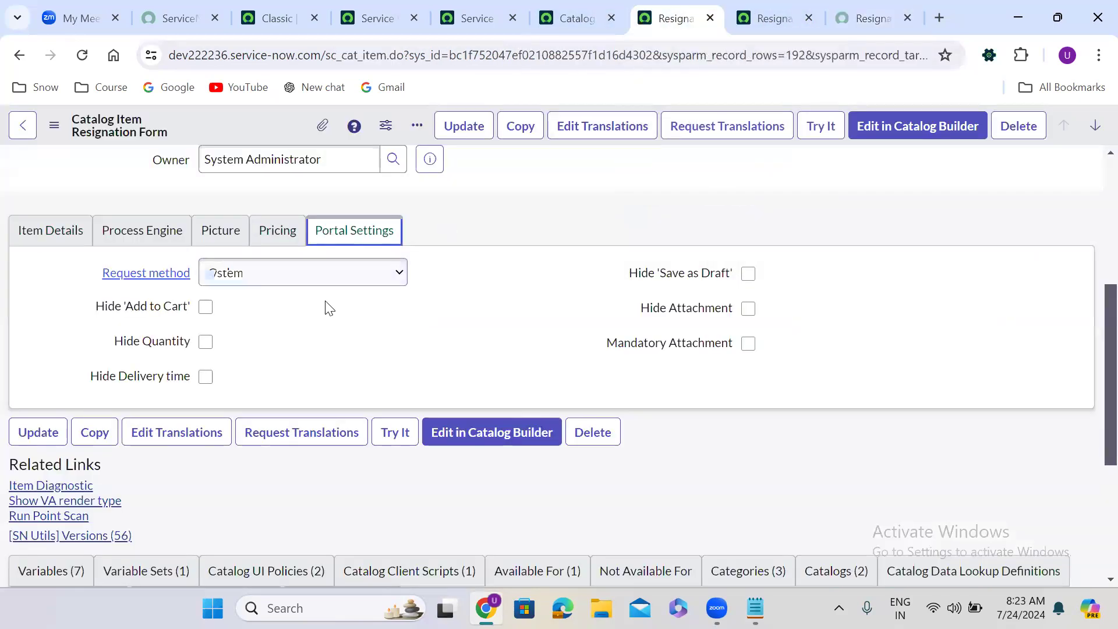
left_click(205, 307)
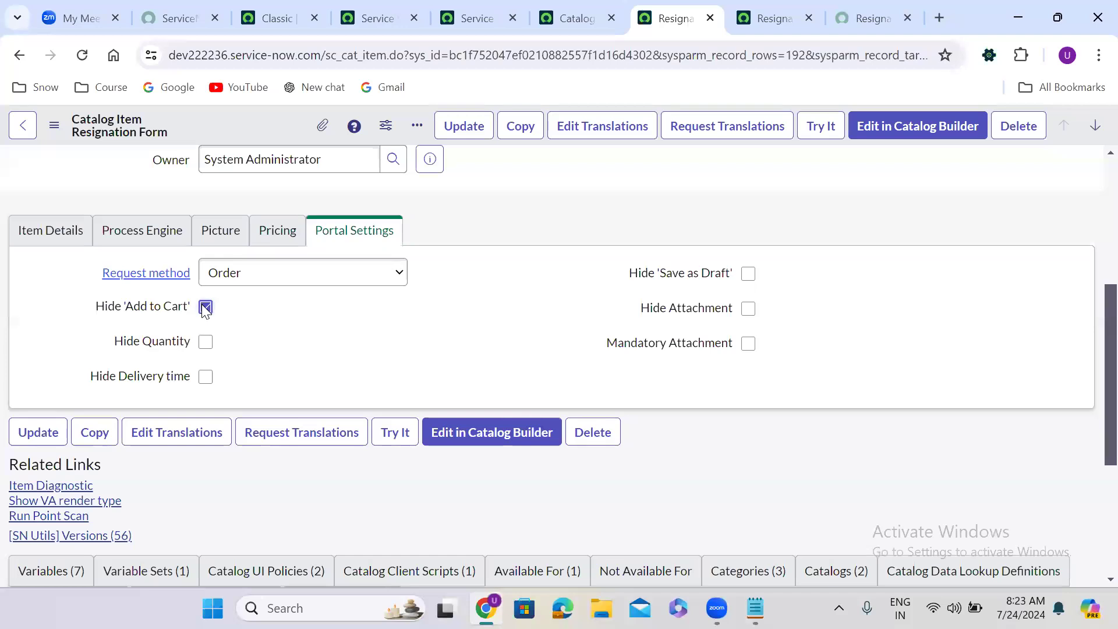
left_click(200, 343)
left_click(204, 377)
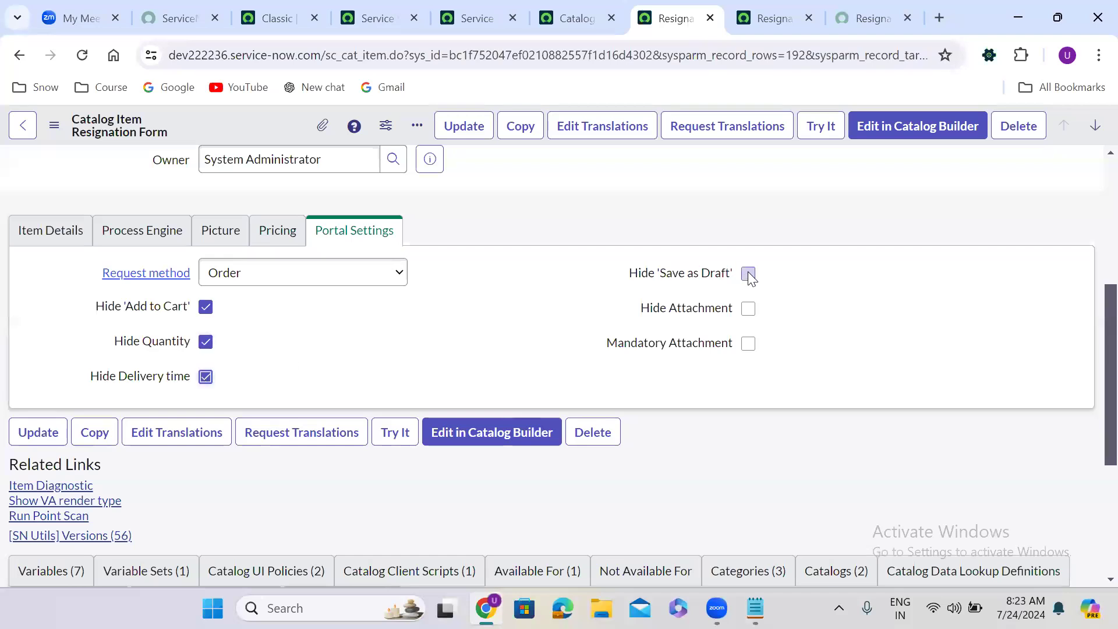
- Check the attachments area of the Resignation Form in the Service Portal, and enable Hide Attachment in the item's Portal Settings
left_click(871, 18)
scroll(486, 365, "down", 15)
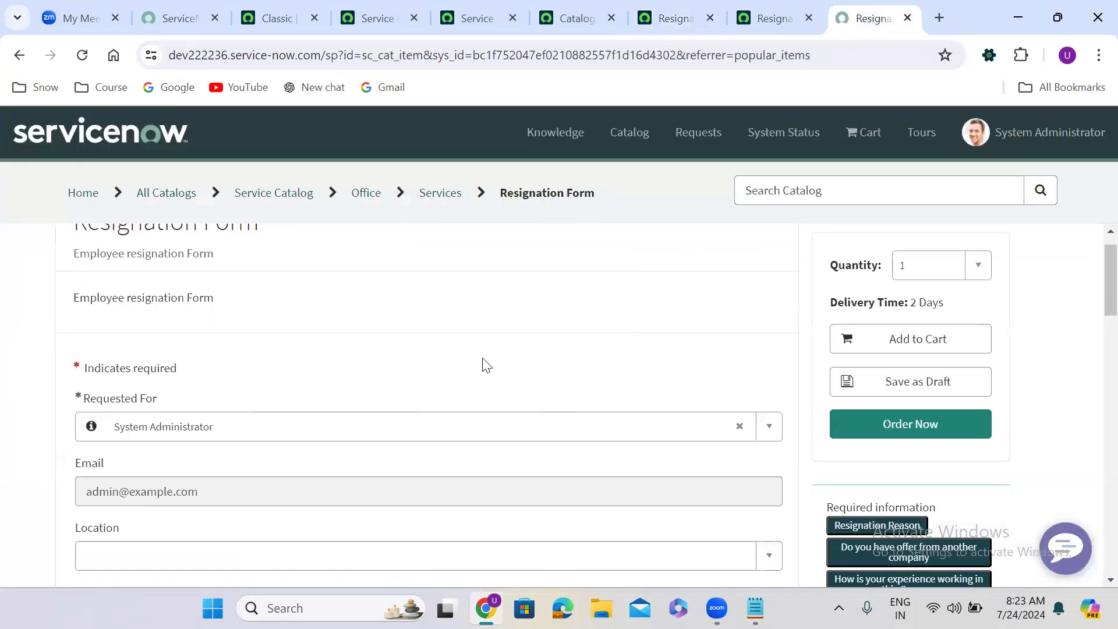
scroll(486, 365, "down", 2)
scroll(486, 365, "up", 7)
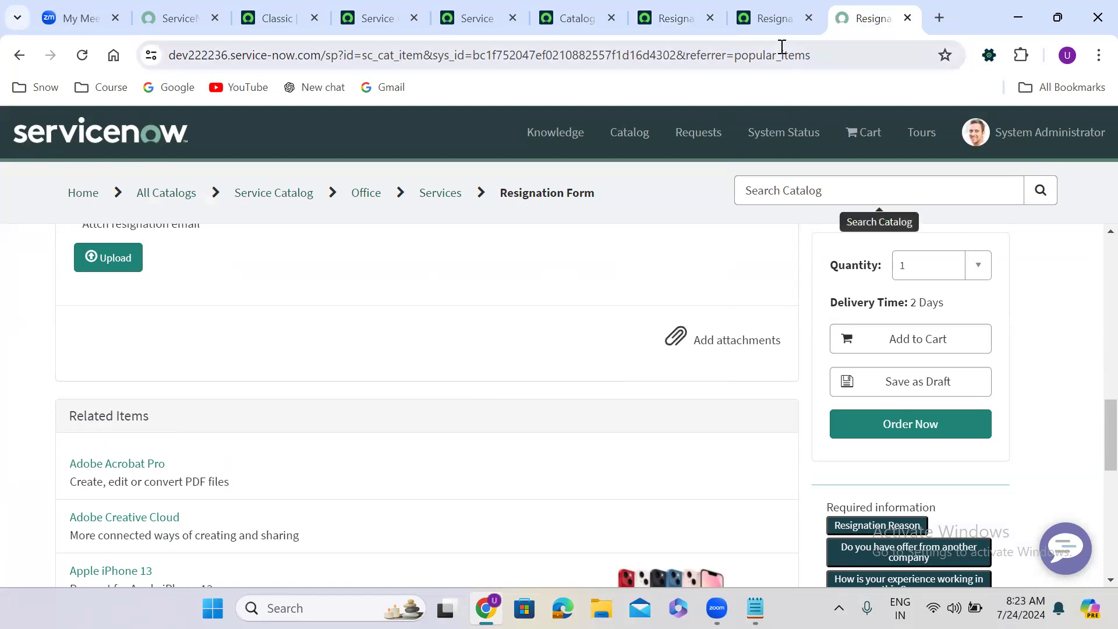
left_click(689, 18)
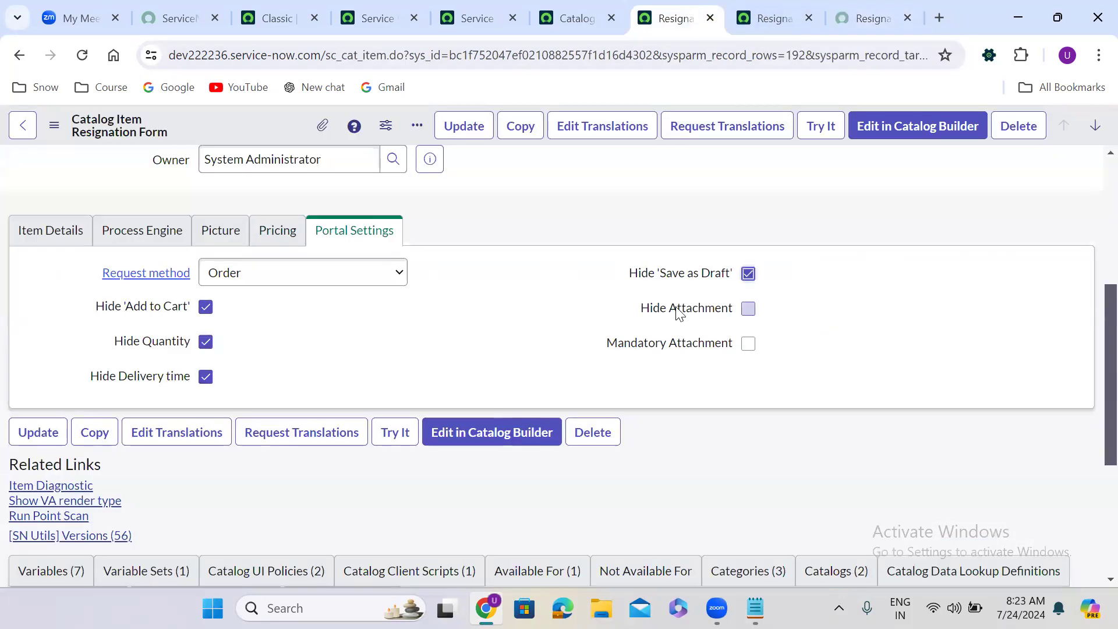
left_click(749, 309)
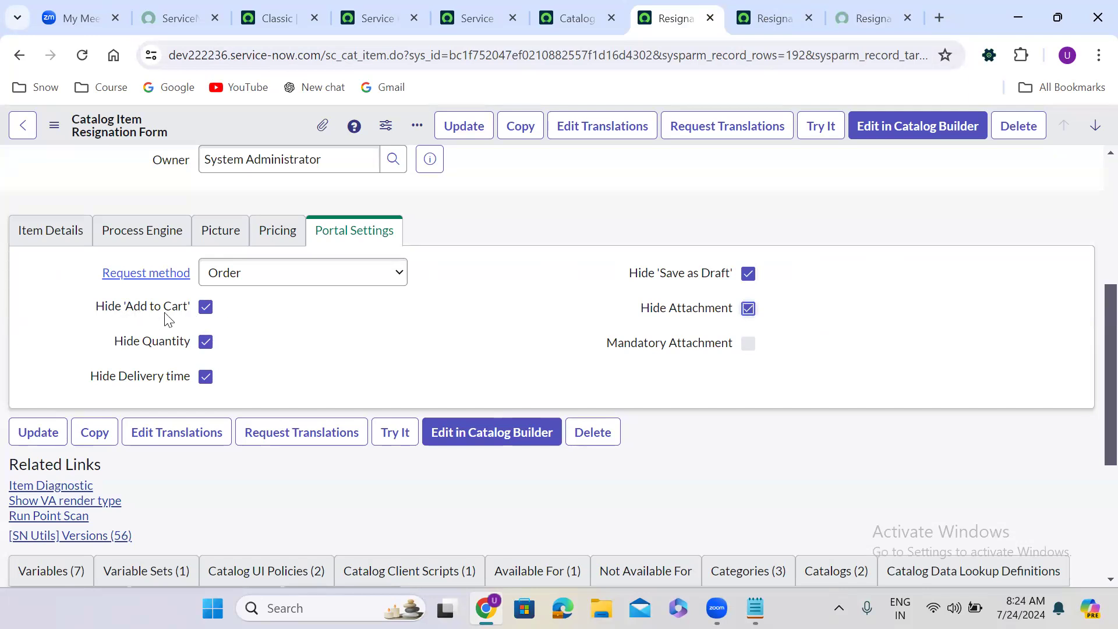
- Compare with the portal form, set the item's Request method to Request with Hide Delivery time enabled, and save the record
left_click(851, 18)
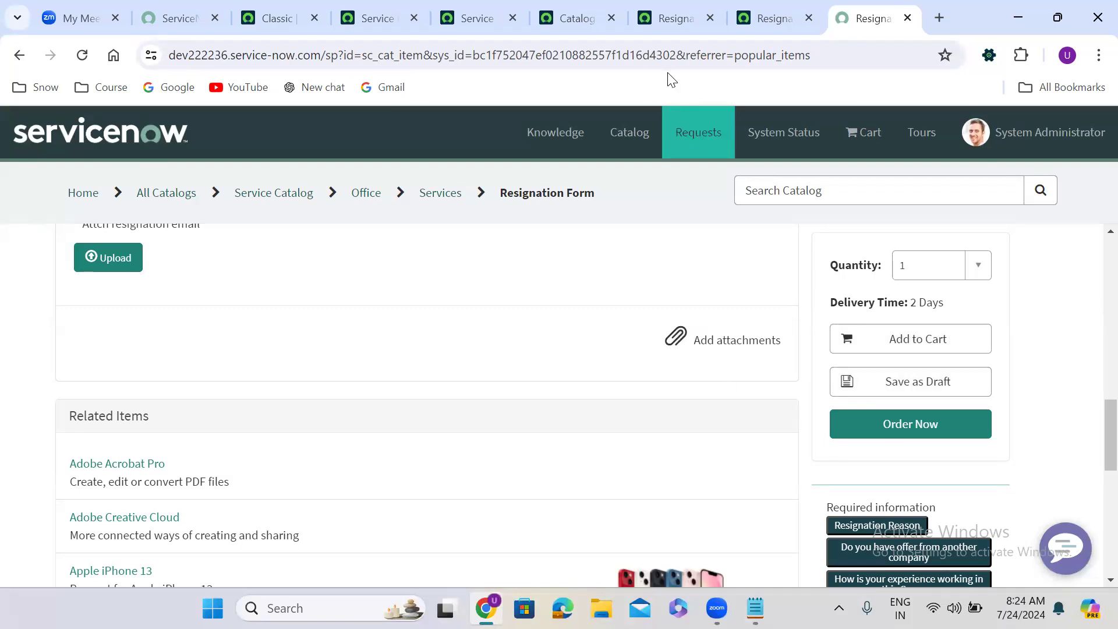
left_click(669, 18)
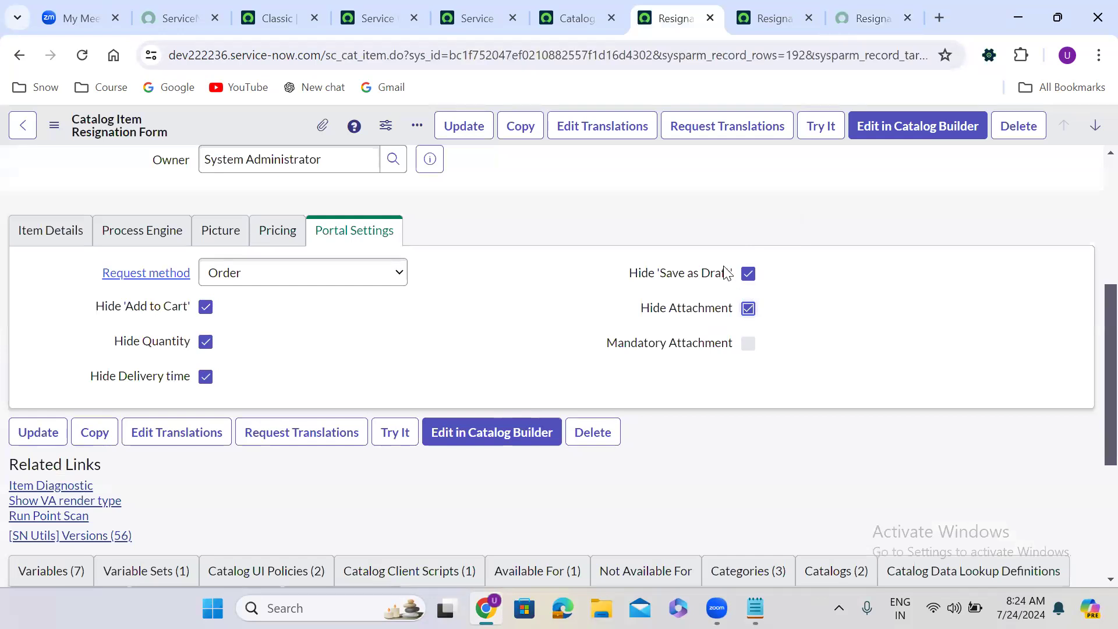
left_click(242, 277)
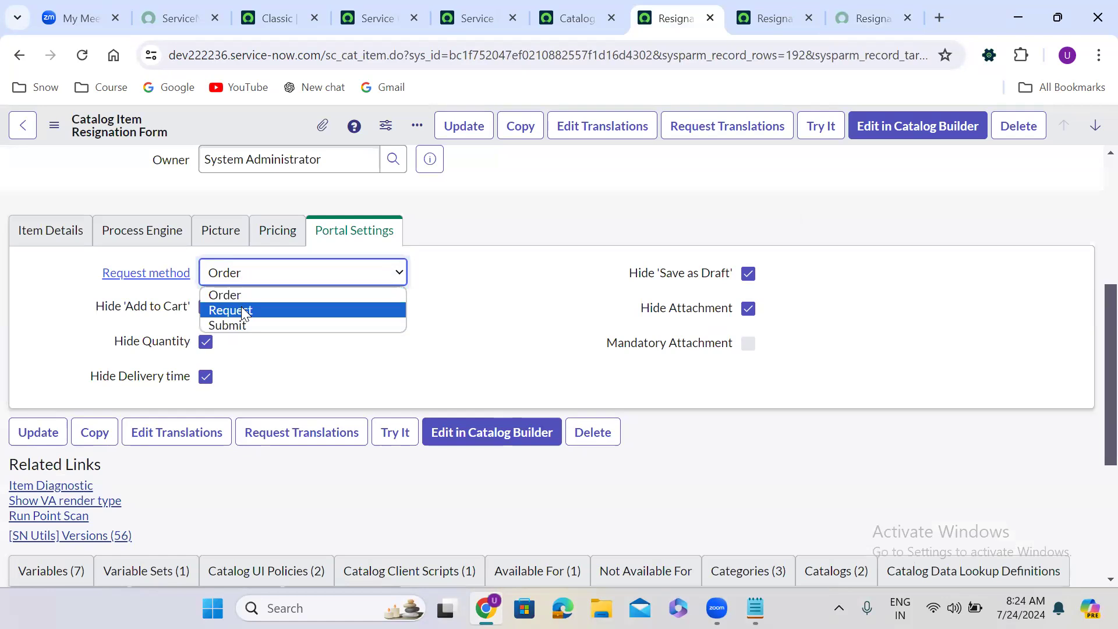
left_click(241, 306)
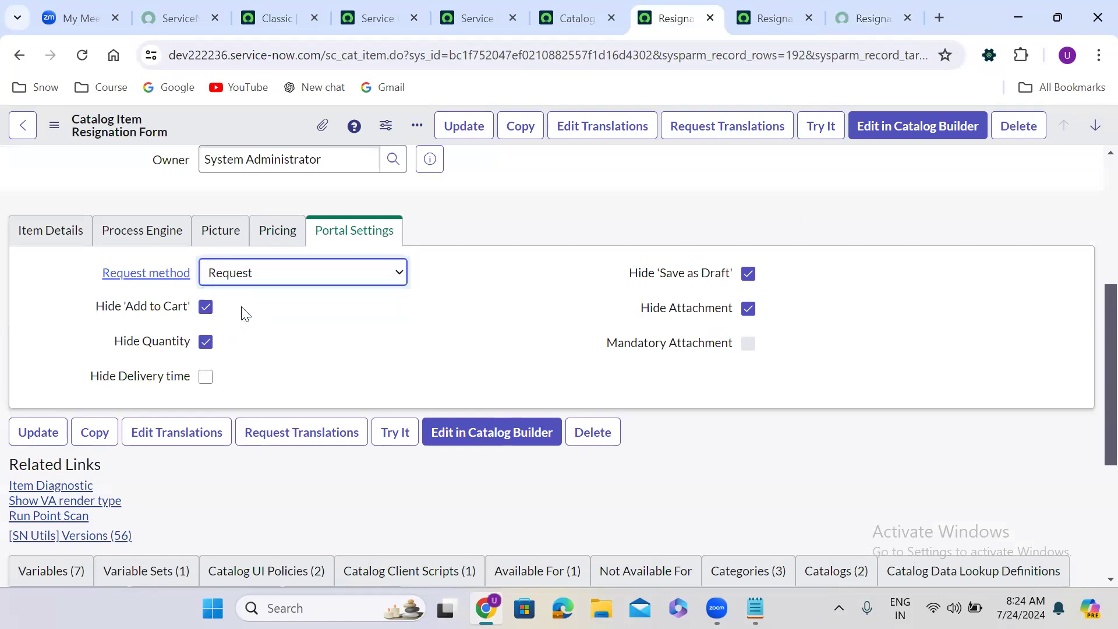
left_click(206, 377)
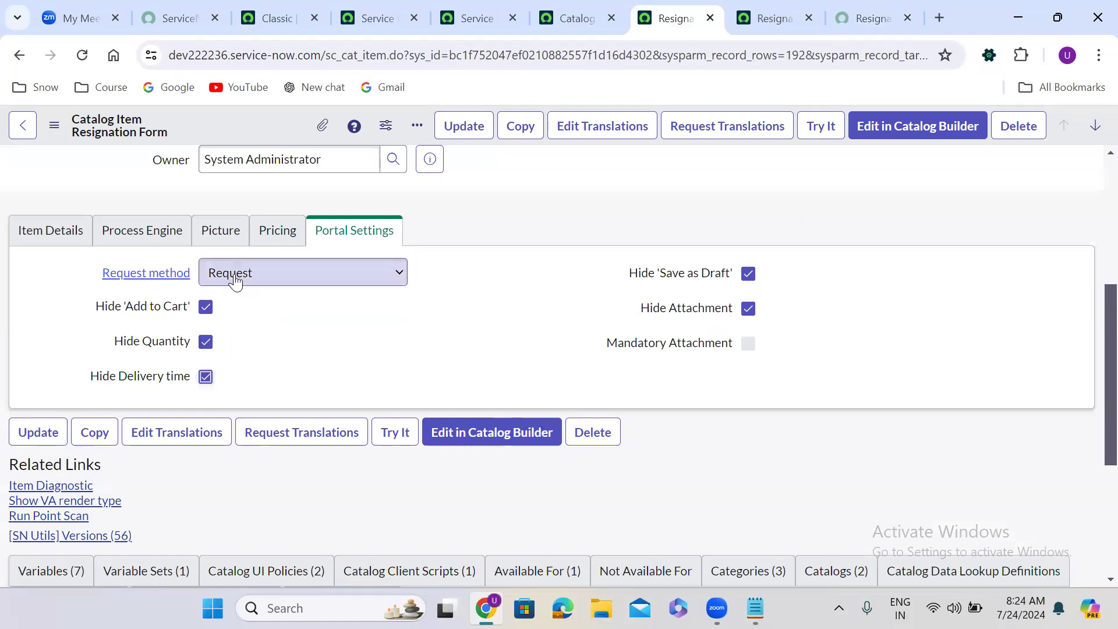
right_click(258, 123)
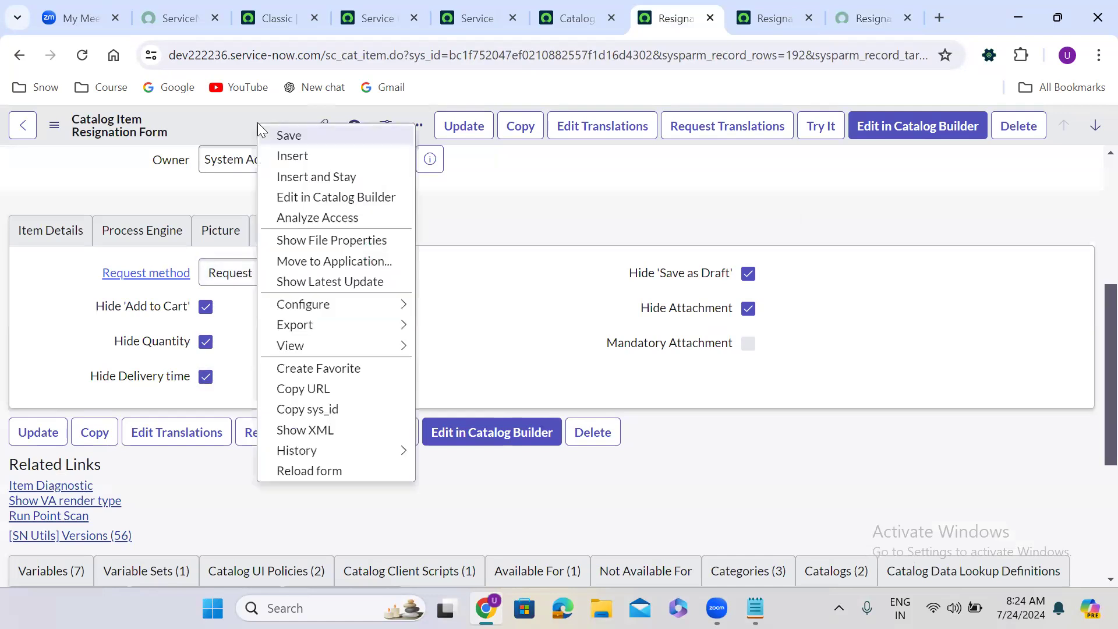
left_click(287, 138)
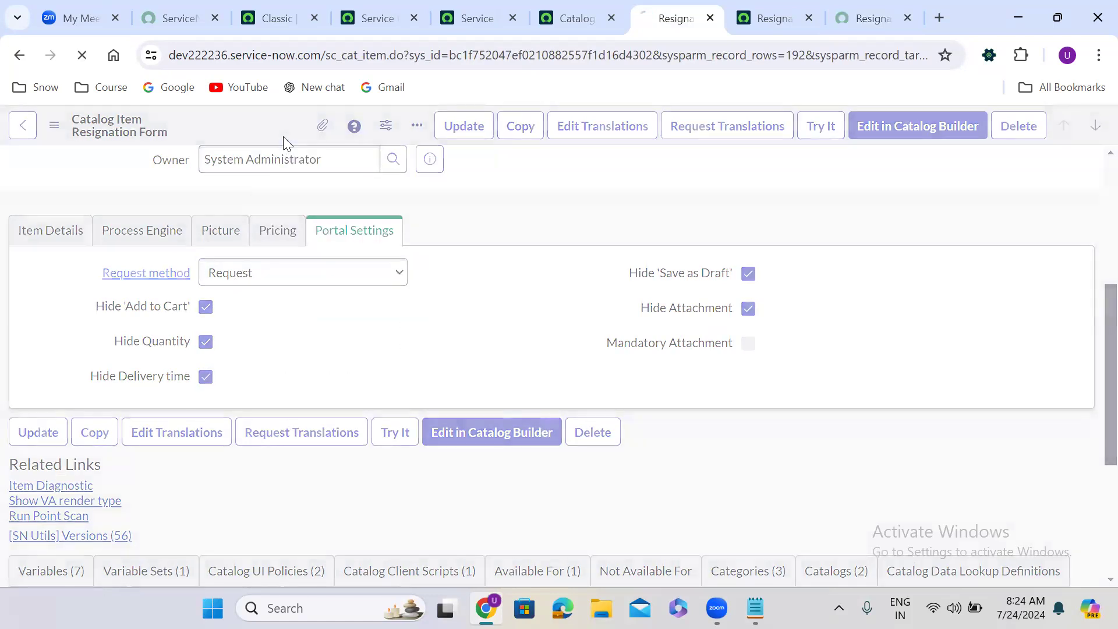
- Reload the Resignation Form in the portal to check its request button, then set the catalog item's Request method to Submit and save
left_click(841, 3)
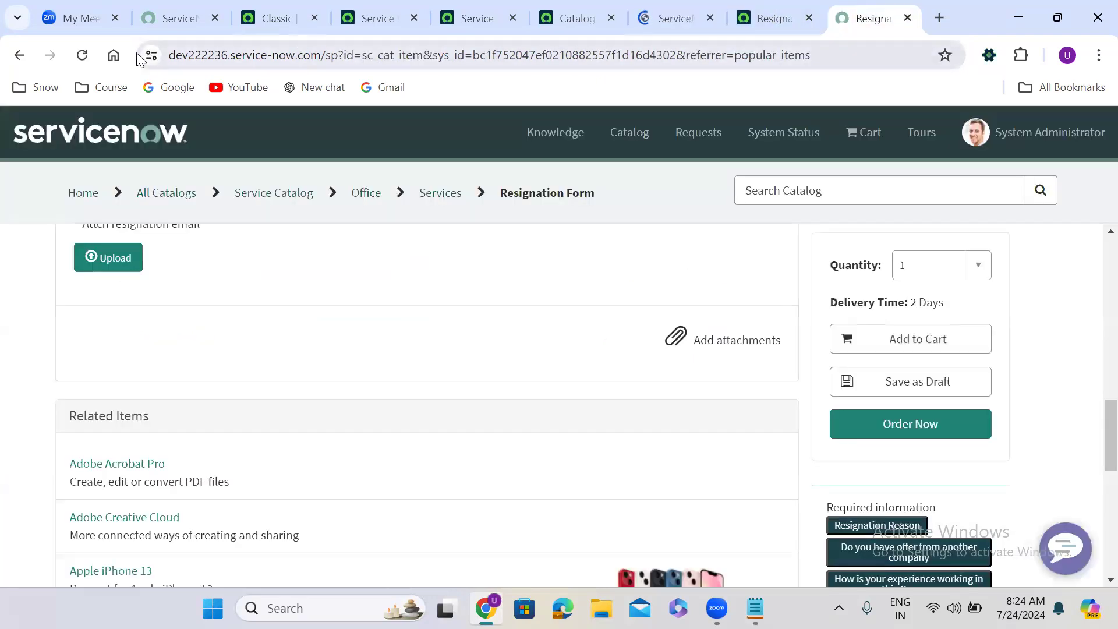
left_click(81, 55)
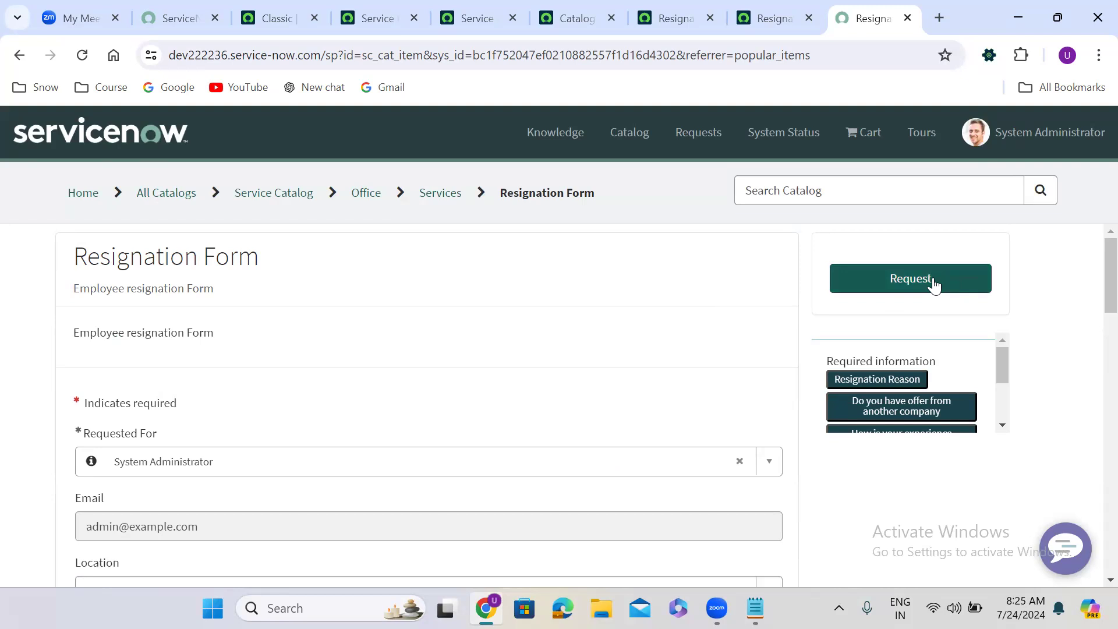
left_click(703, 3)
scroll(501, 465, "down", 1)
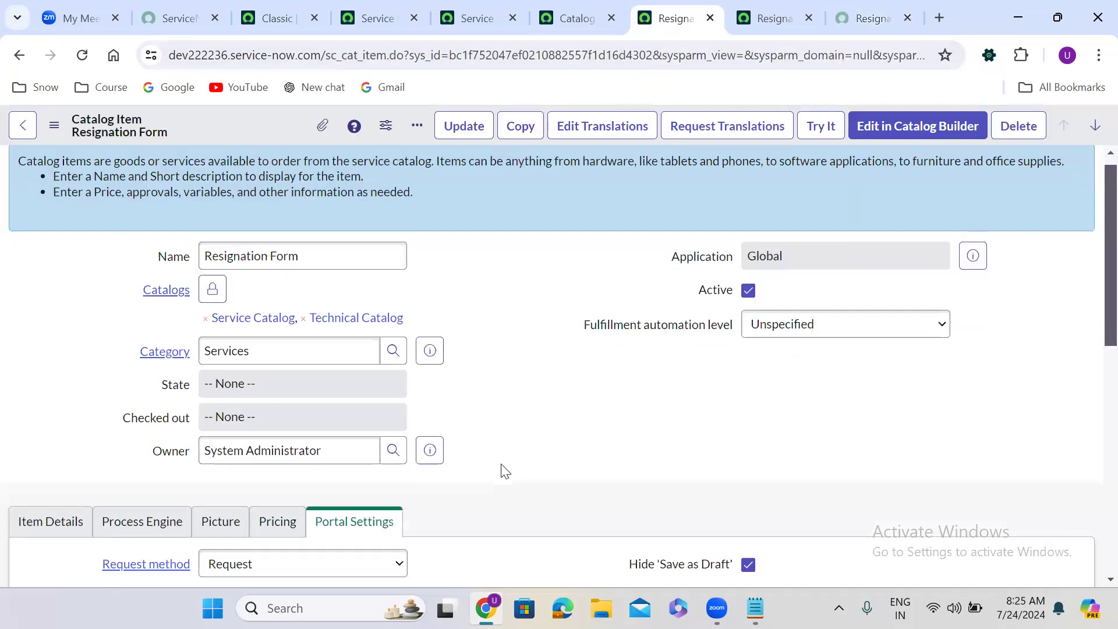
scroll(504, 470, "down", 4)
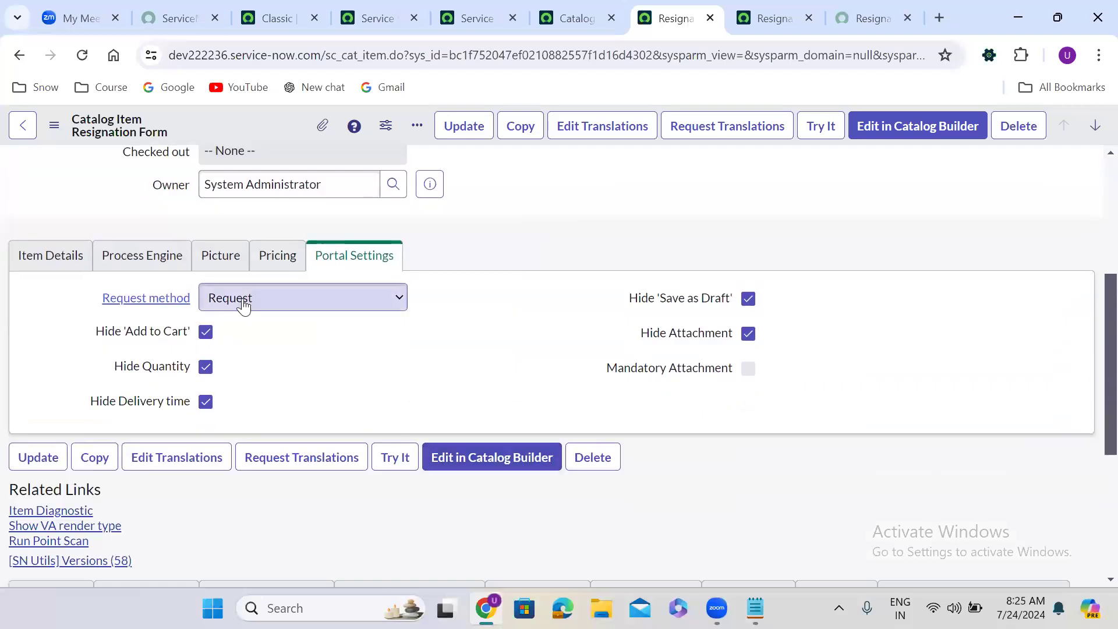
left_click(243, 305)
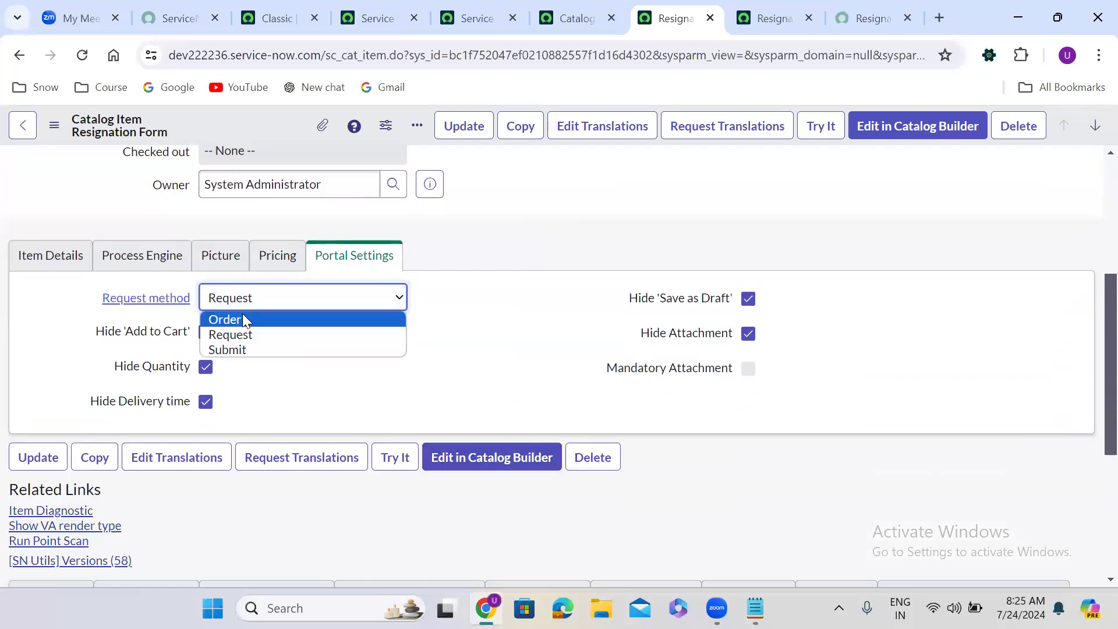
left_click(246, 349)
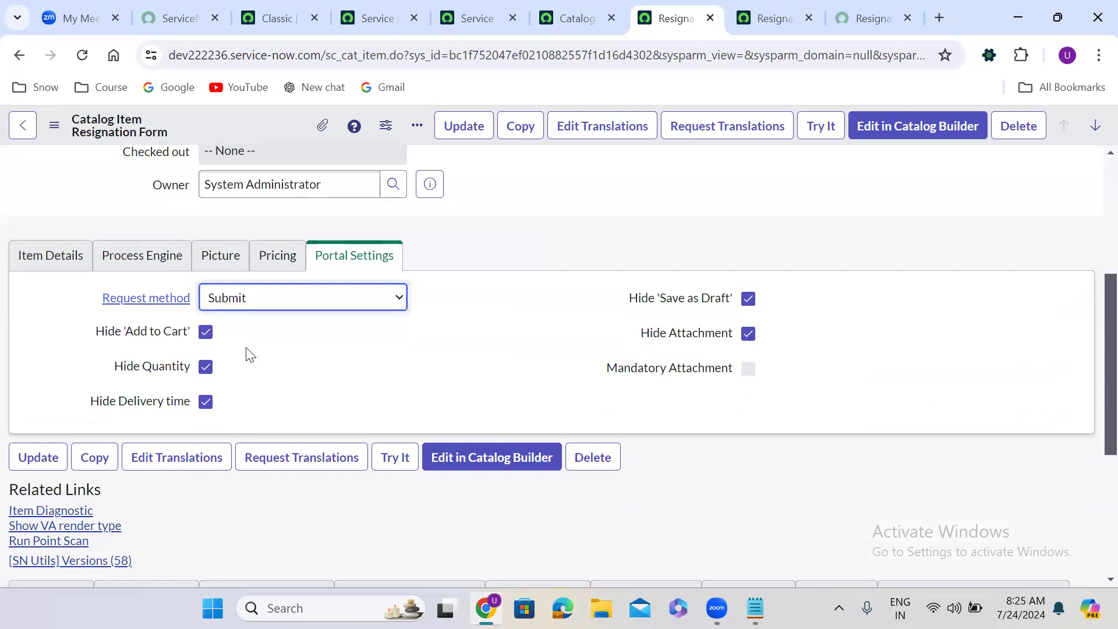
right_click(280, 123)
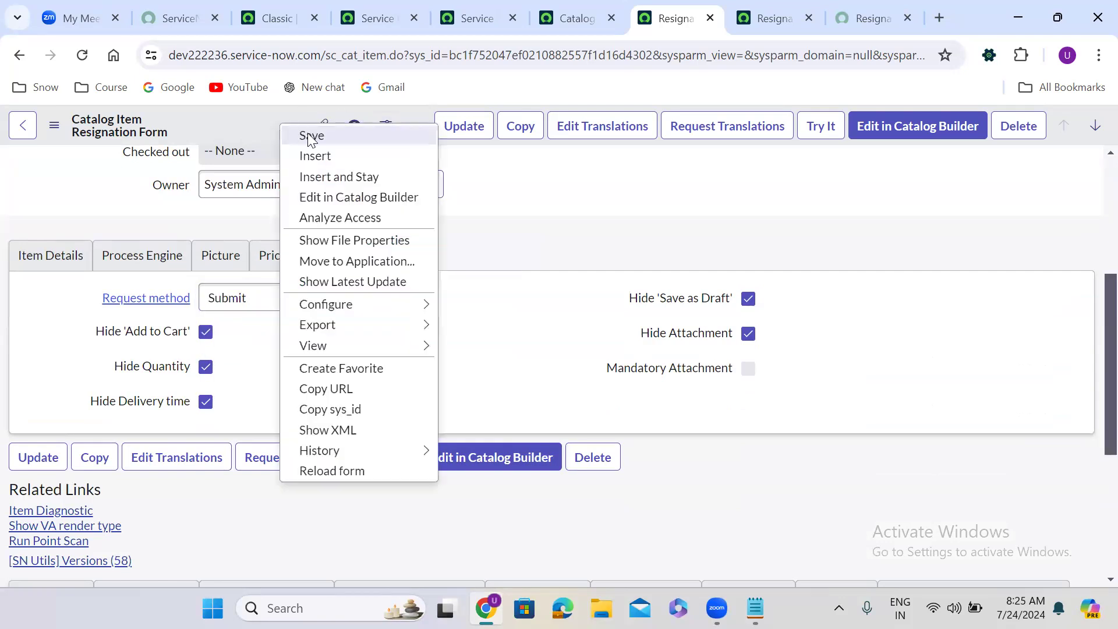
left_click(310, 135)
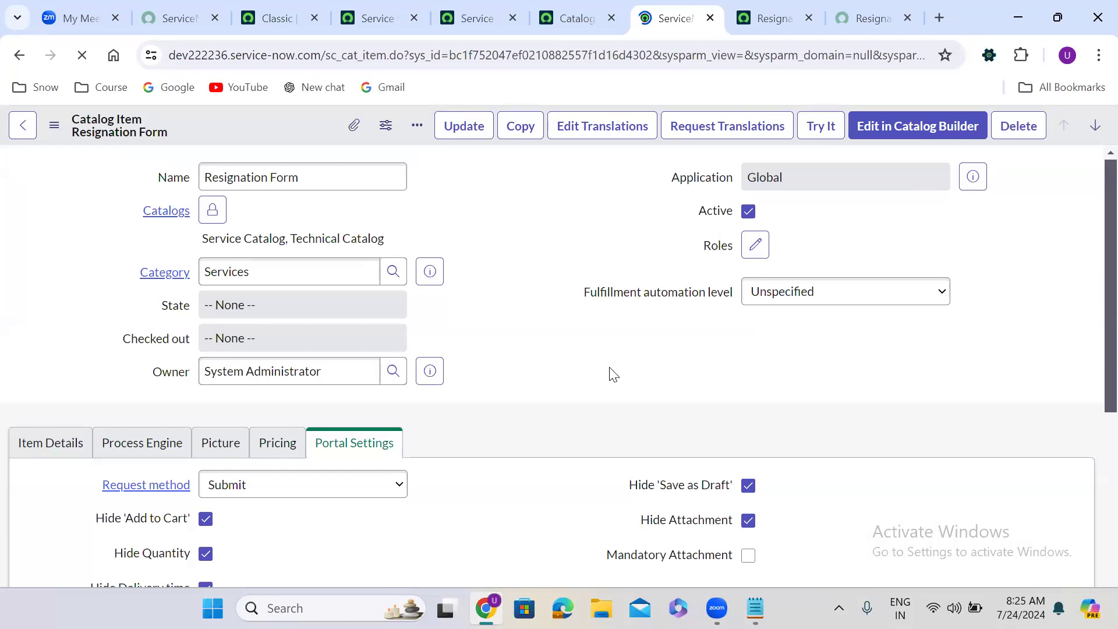
- Disable Hide Attachment and enable Mandatory Attachment in the Resignation Form's Portal Settings, and save the record
scroll(613, 374, "down", 6)
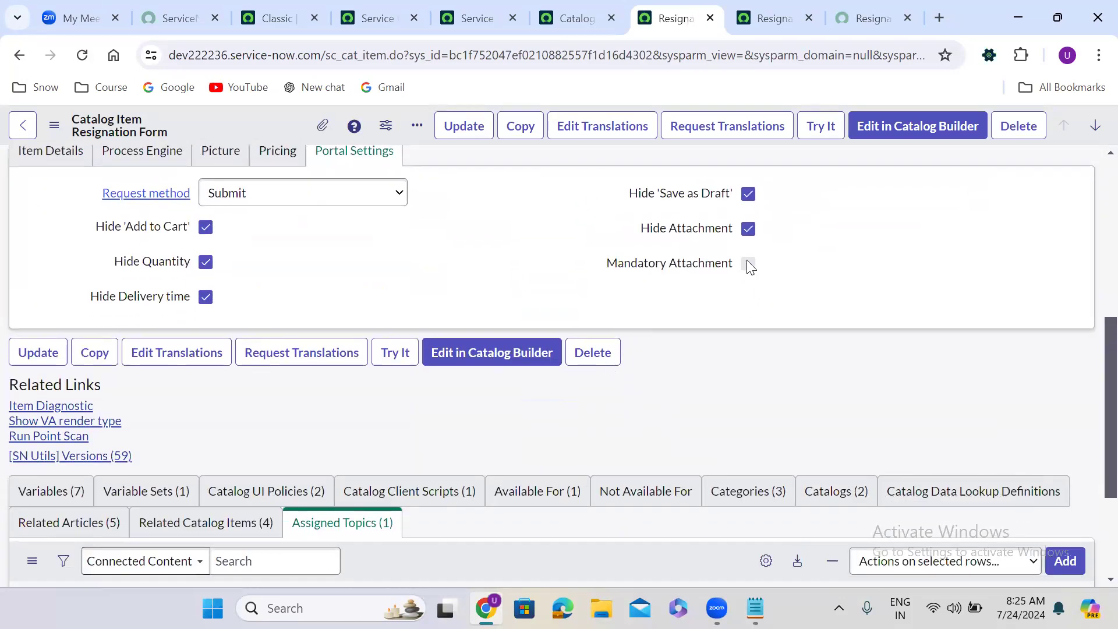
left_click(748, 228)
left_click(748, 264)
right_click(236, 126)
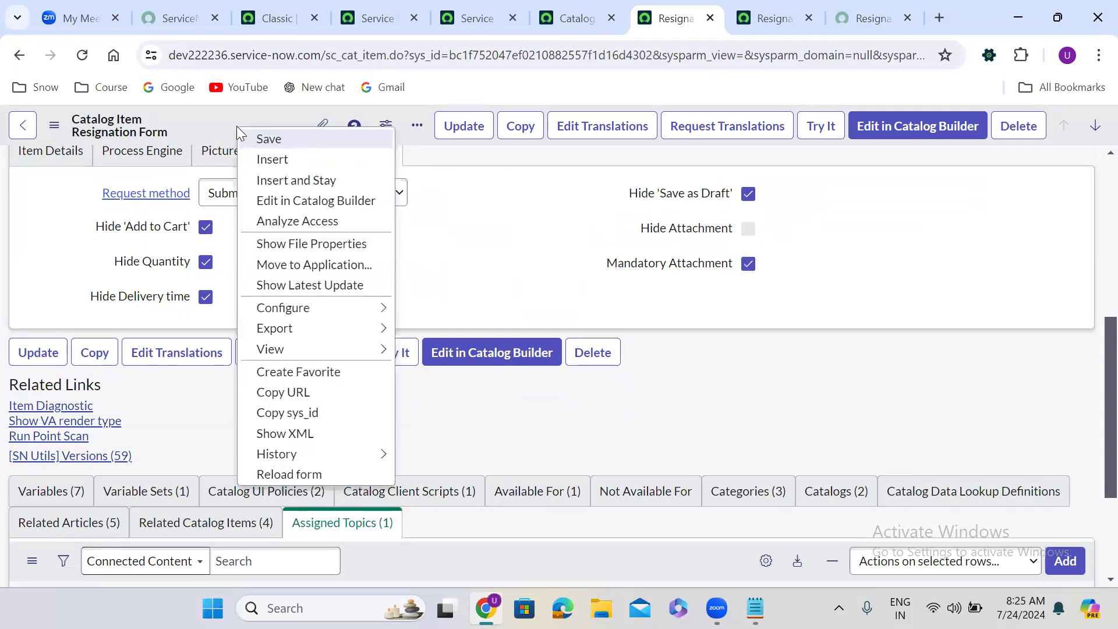
left_click(269, 140)
- Reload the portal's Resignation Form, set Resignation Reason to Better oppertunity, and answer Yes to having an offer from another company
left_click(873, 6)
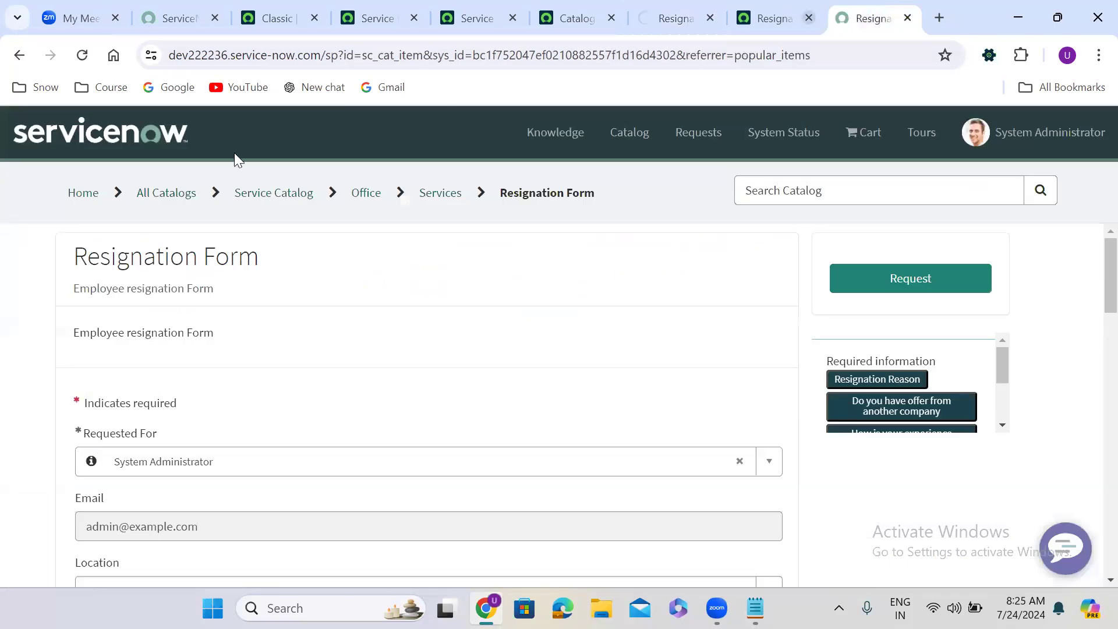
left_click(81, 60)
scroll(302, 356, "down", 4)
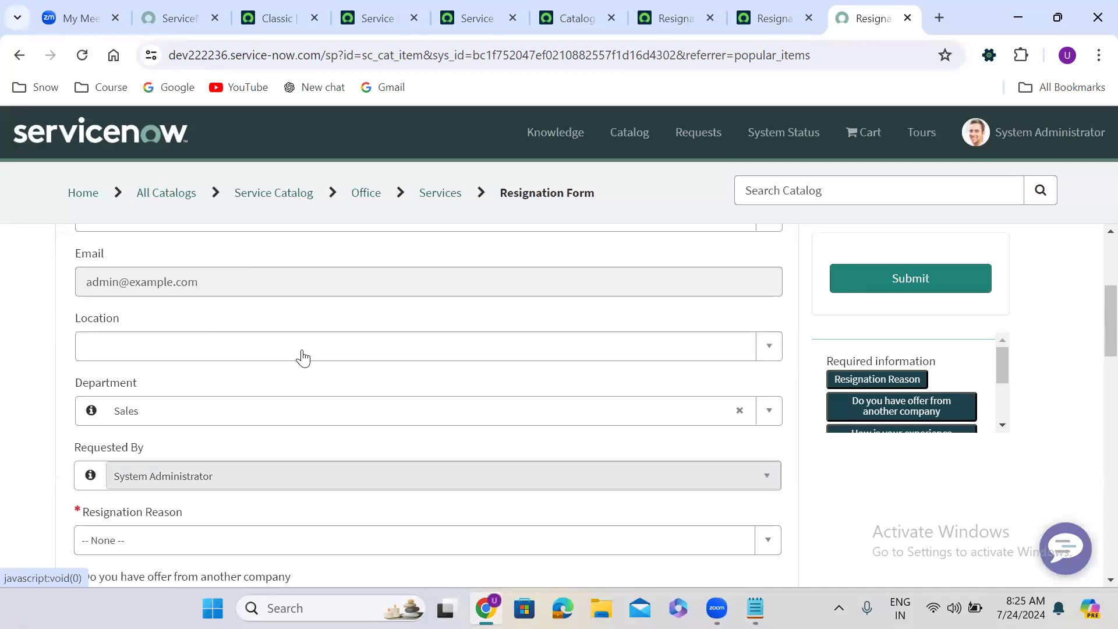
scroll(302, 357, "down", 2)
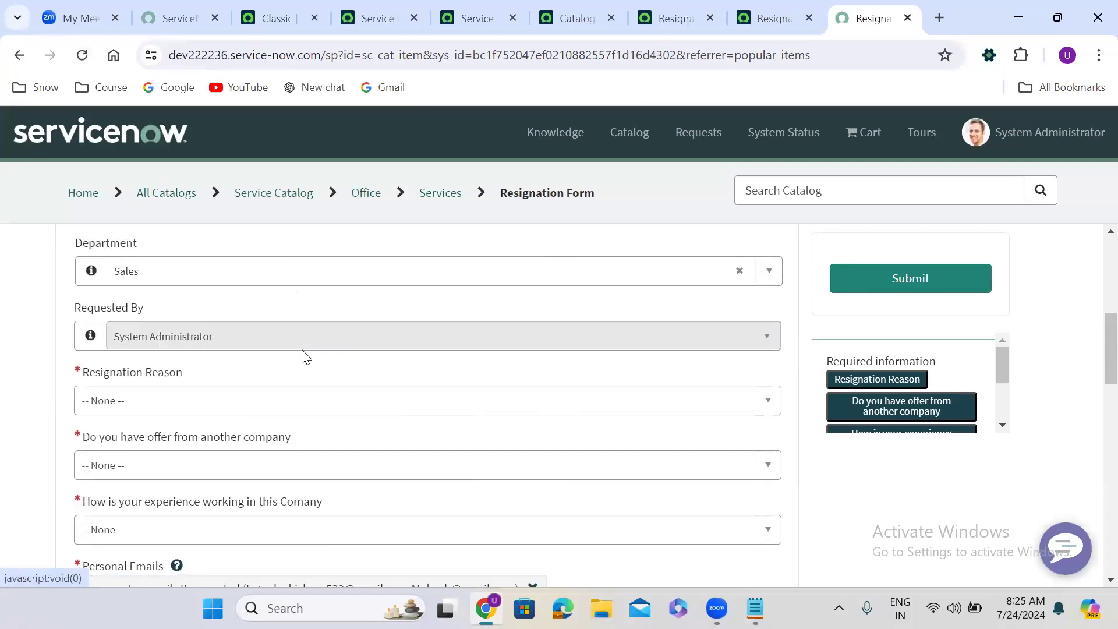
left_click(118, 410)
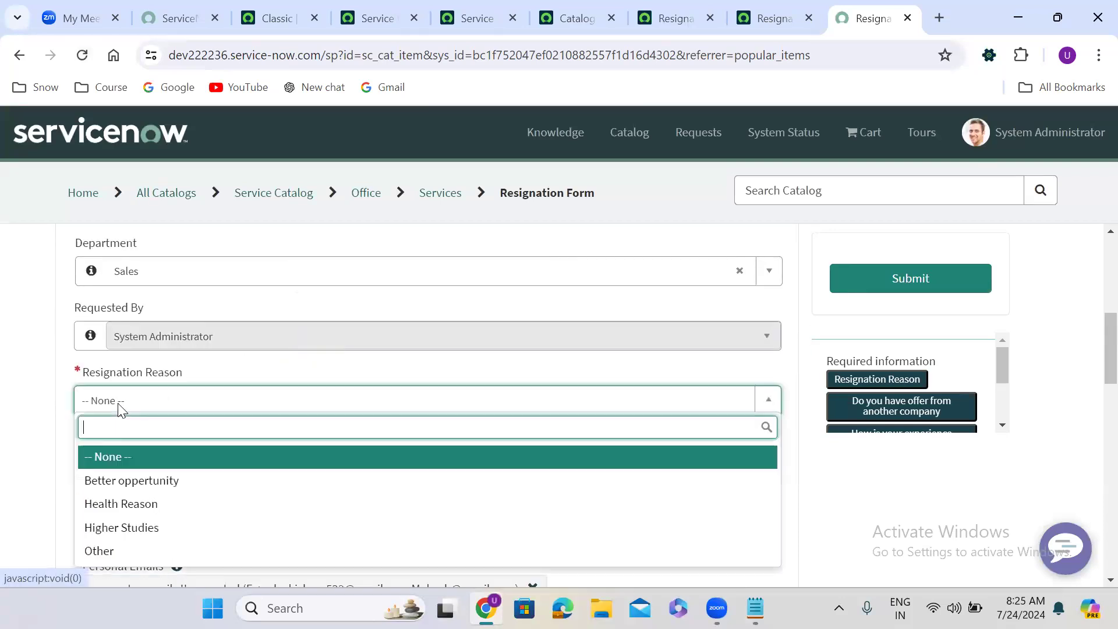
left_click(154, 494)
left_click(125, 464)
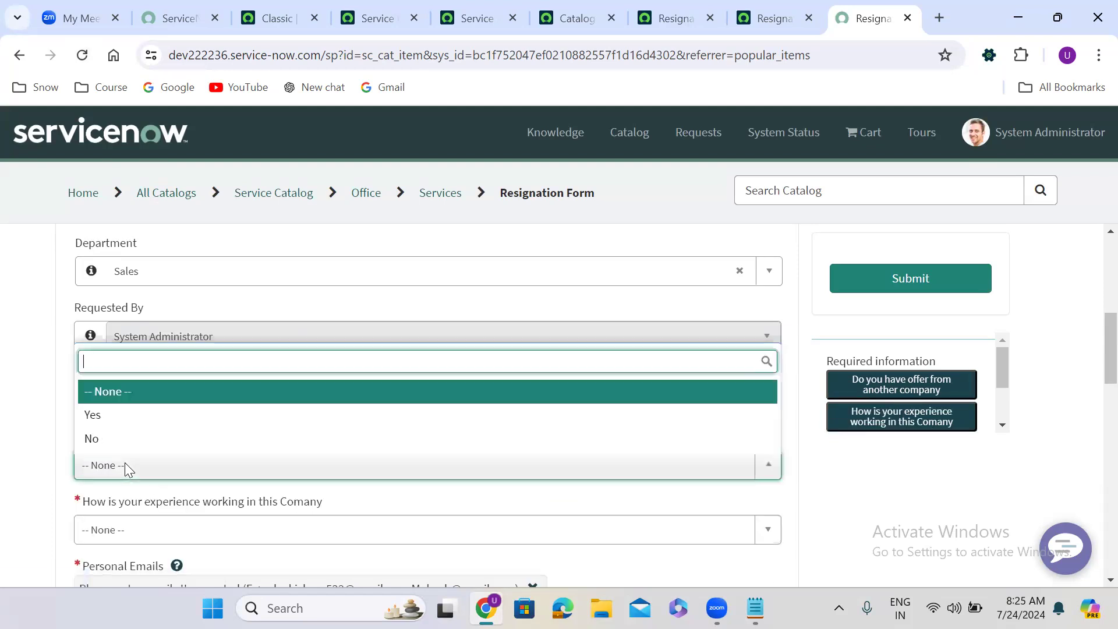
left_click(171, 414)
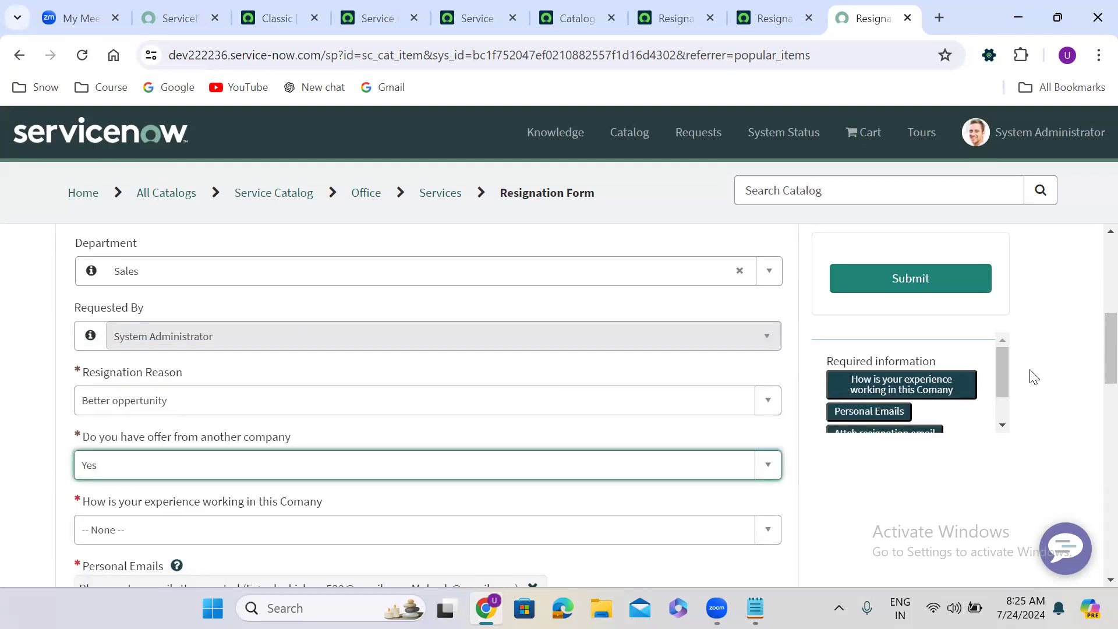
- Check the form's attachments area, set the company experience answer to Not good, and fill in the personal e-mail
left_click_drag(1090, 331, 1091, 418)
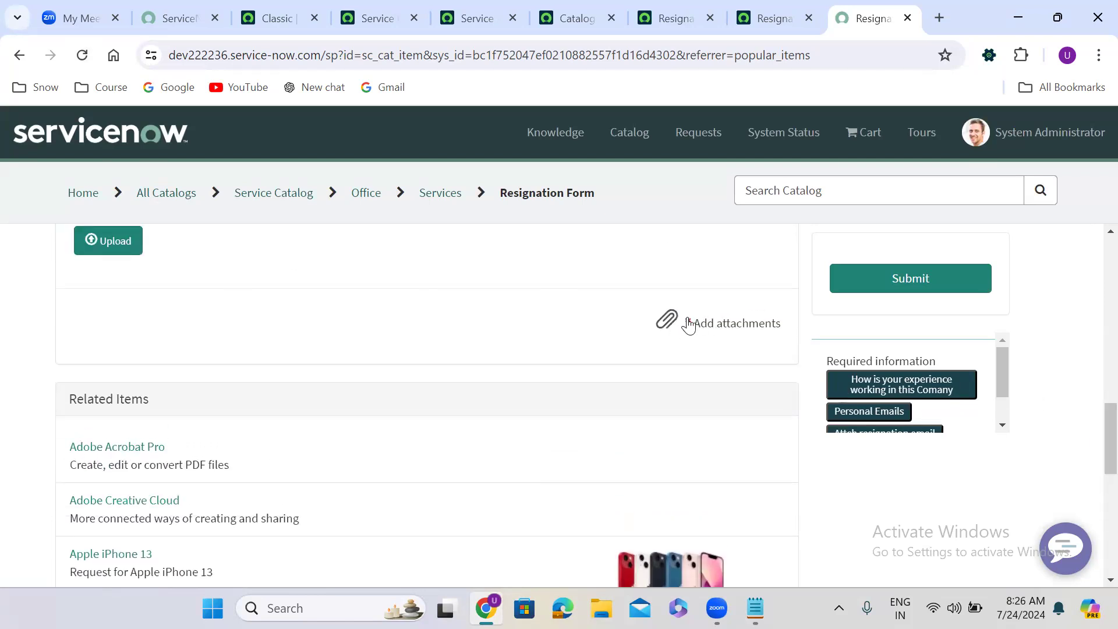
left_click_drag(1091, 448, 1090, 370)
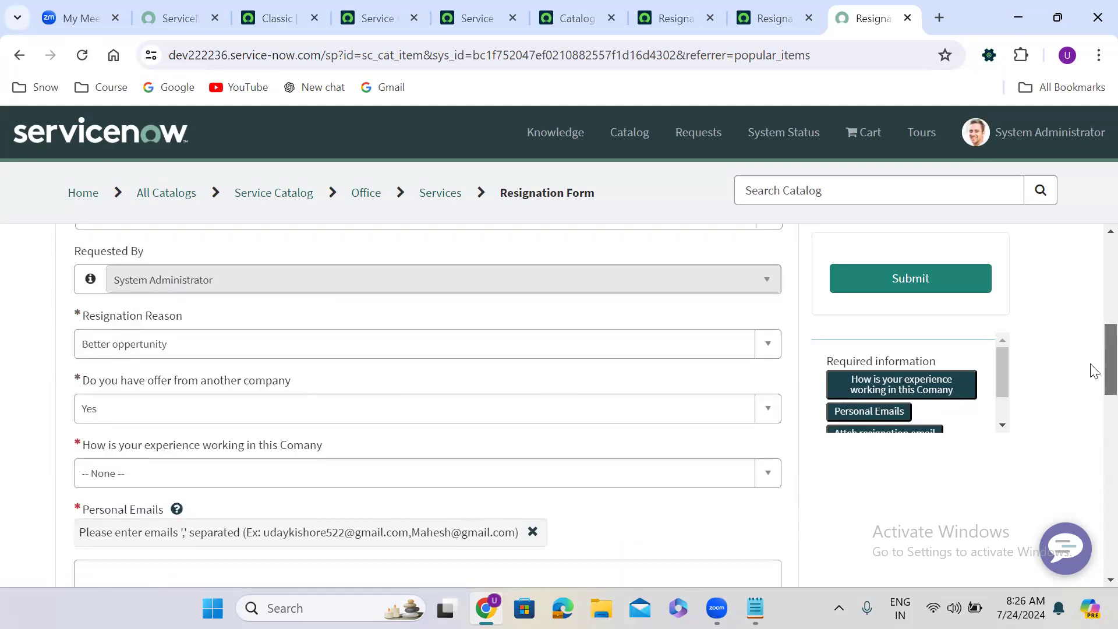
left_click(135, 480)
left_click(138, 424)
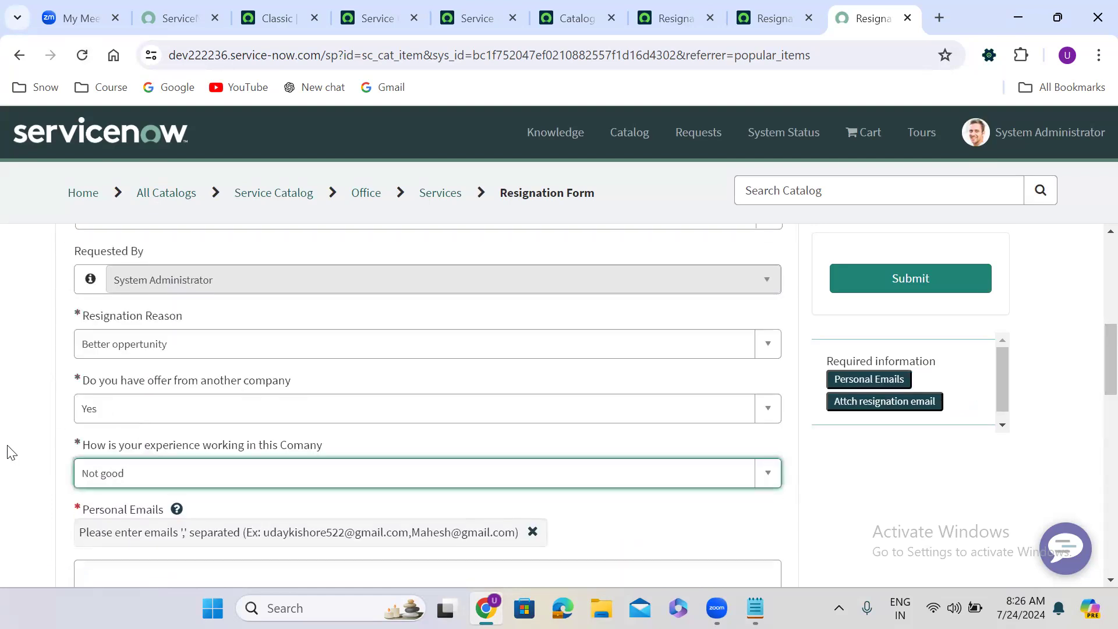
scroll(8, 450, "down", 4)
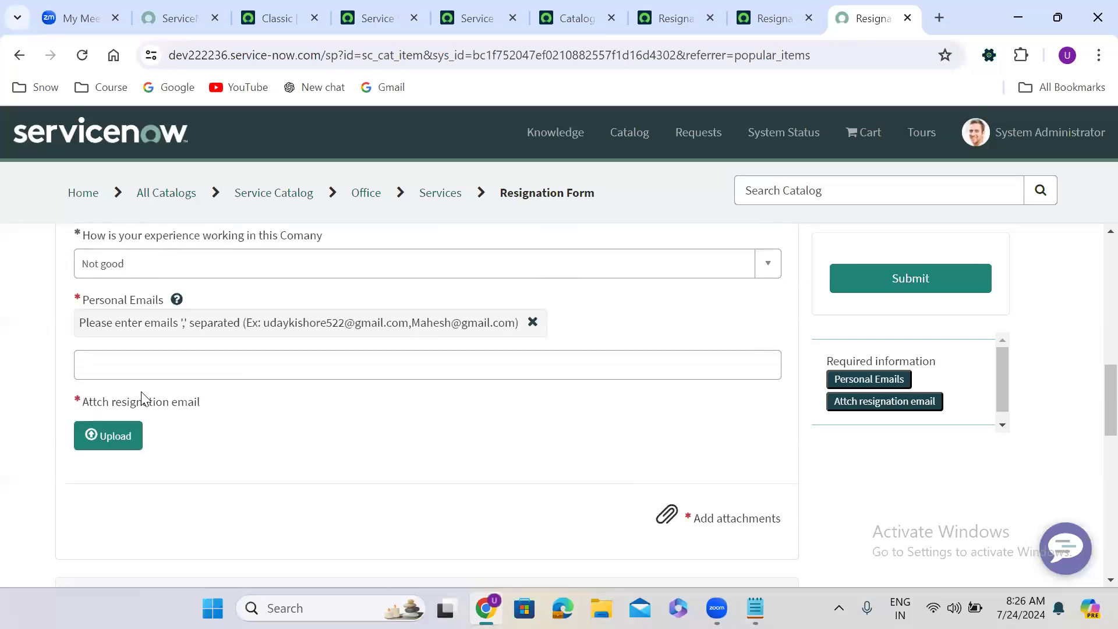
left_click(162, 365)
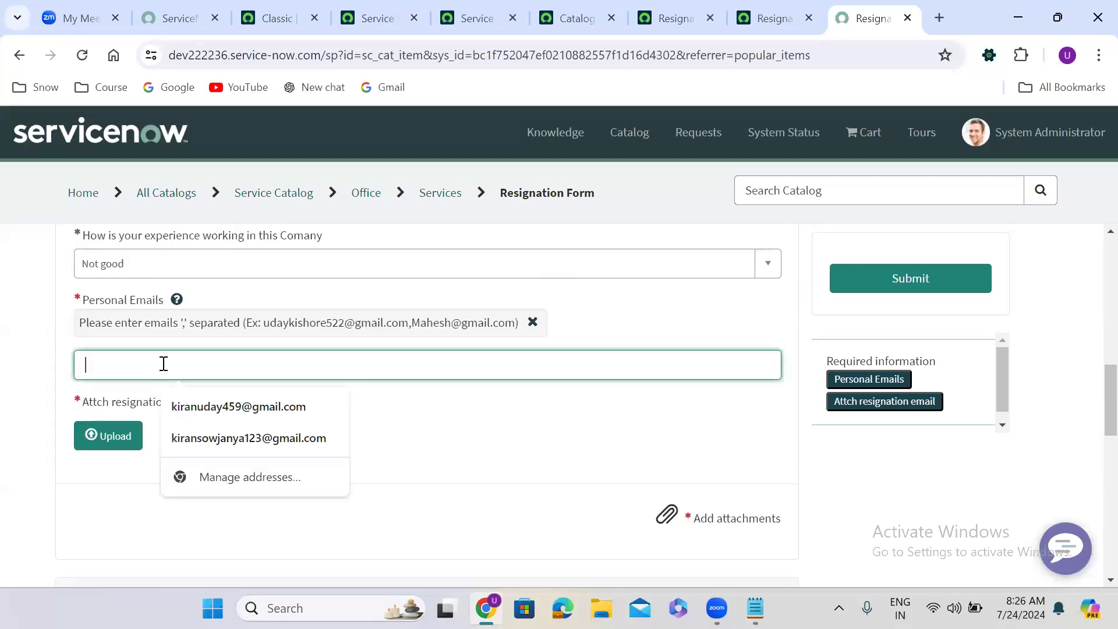
left_click(208, 406)
- Upload the experience PDF from Documents as the resignation email, and add the same file as the form's mandatory attachment
left_click(121, 436)
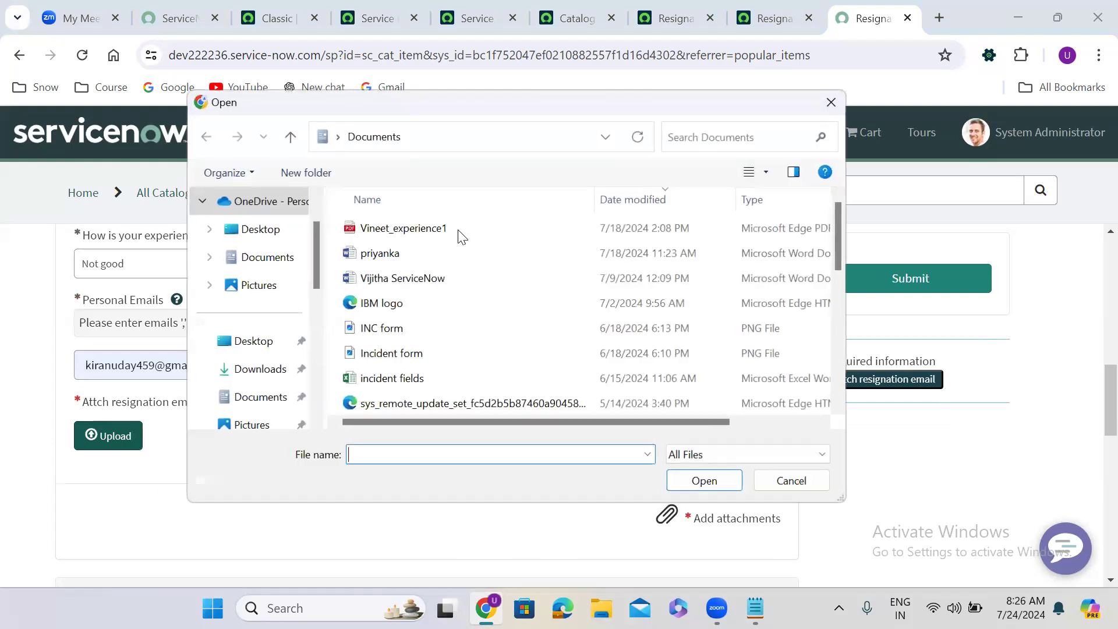
left_click(404, 228)
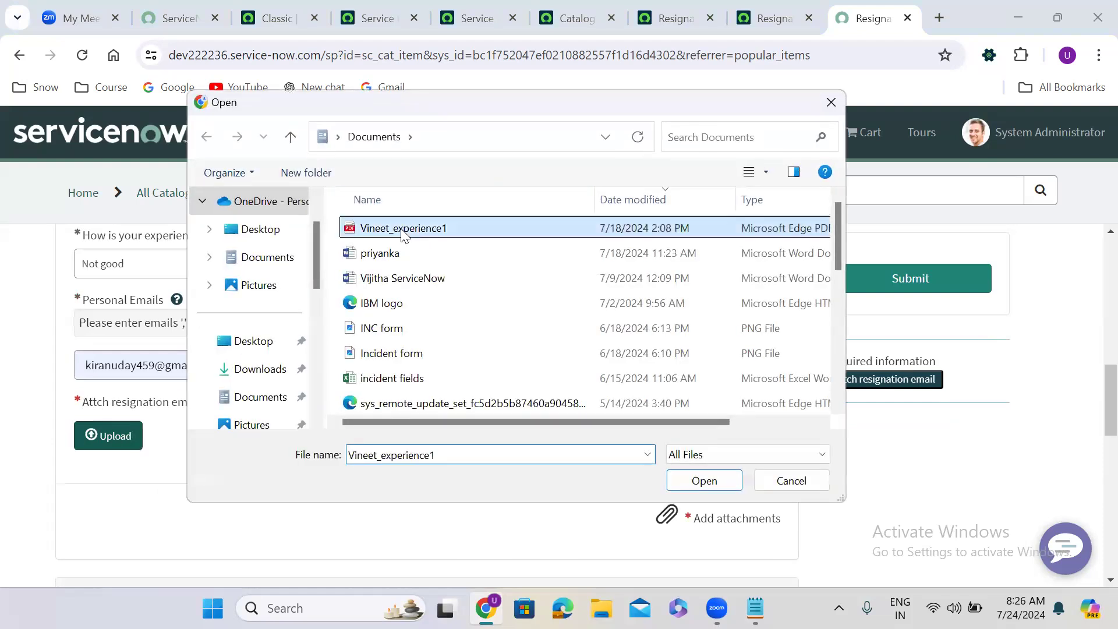
left_click(694, 483)
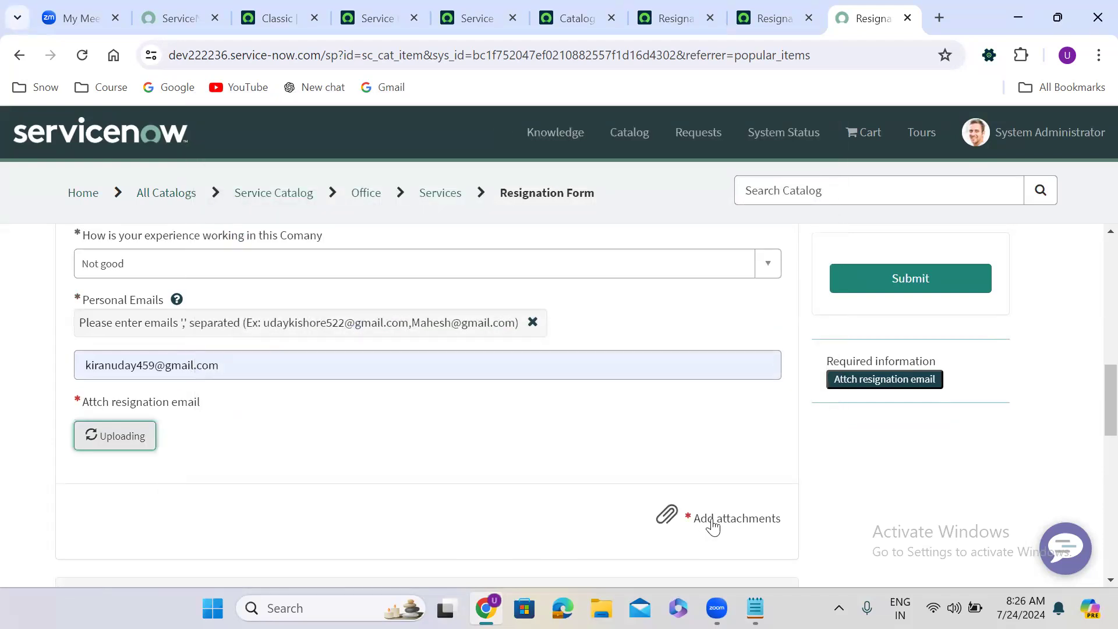
left_click(713, 524)
left_click(523, 289)
left_click(429, 232)
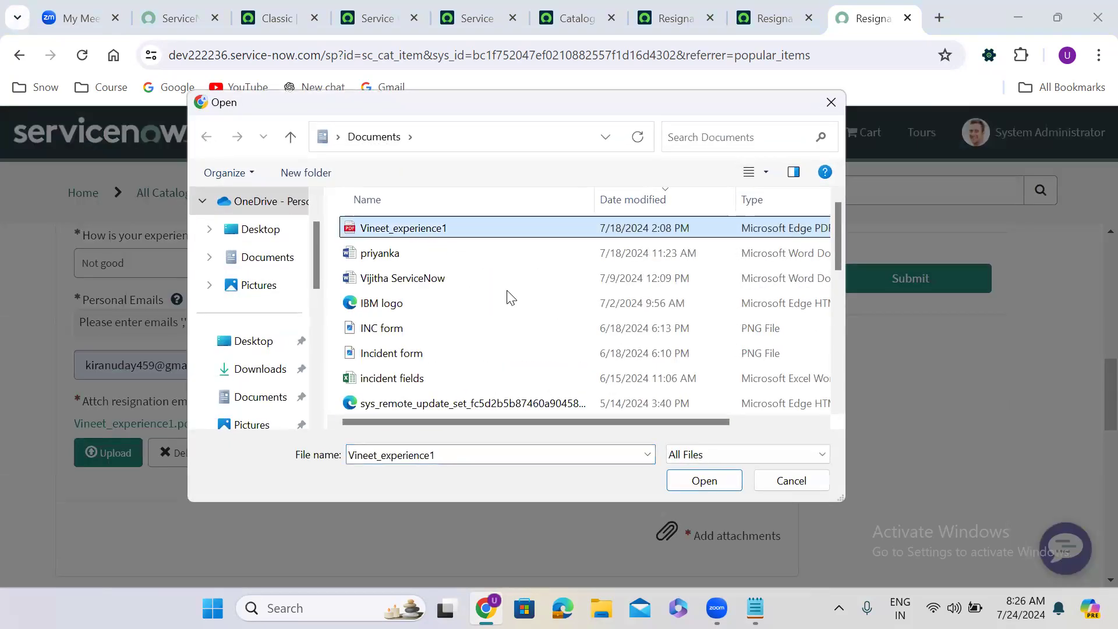
left_click(691, 485)
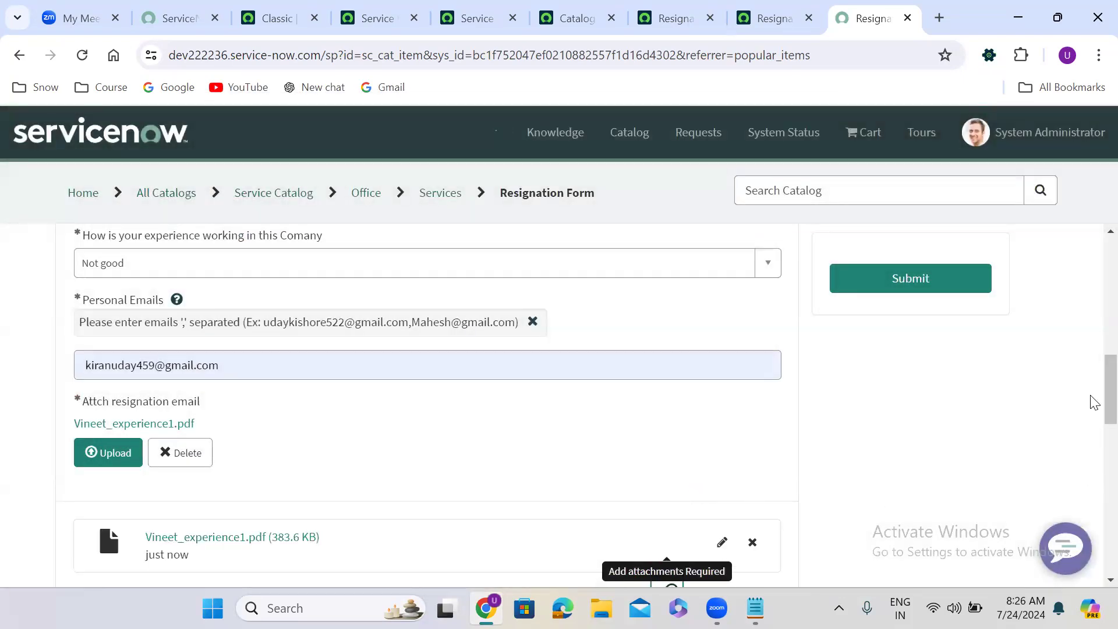
- Submit the completed Resignation Form in the Service Portal
scroll(1093, 401, "down", 2)
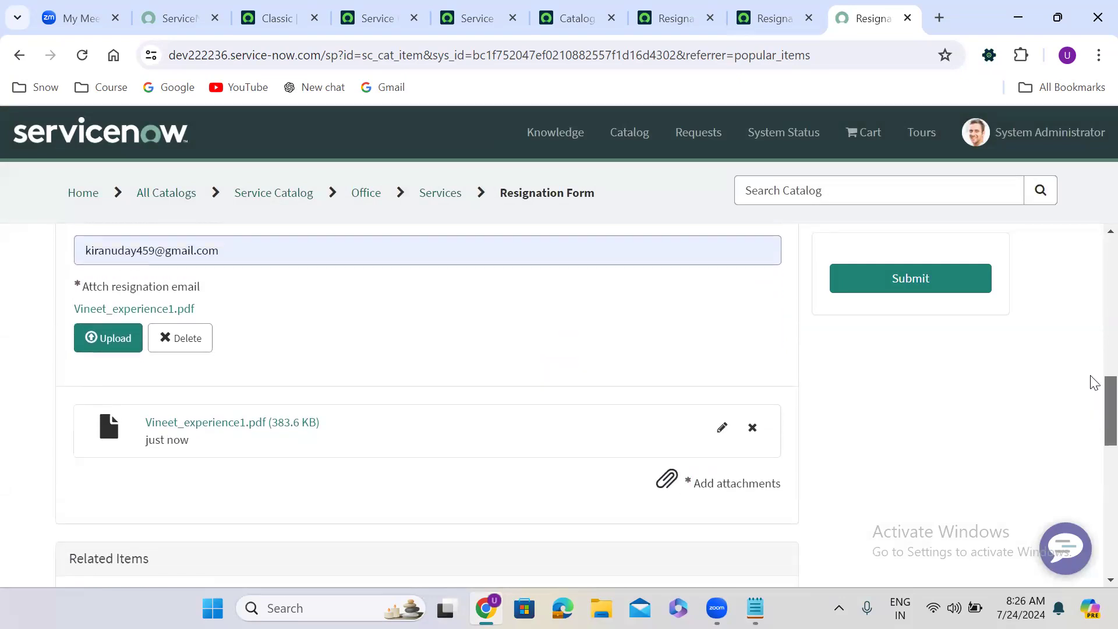
scroll(1093, 383, "up", 12)
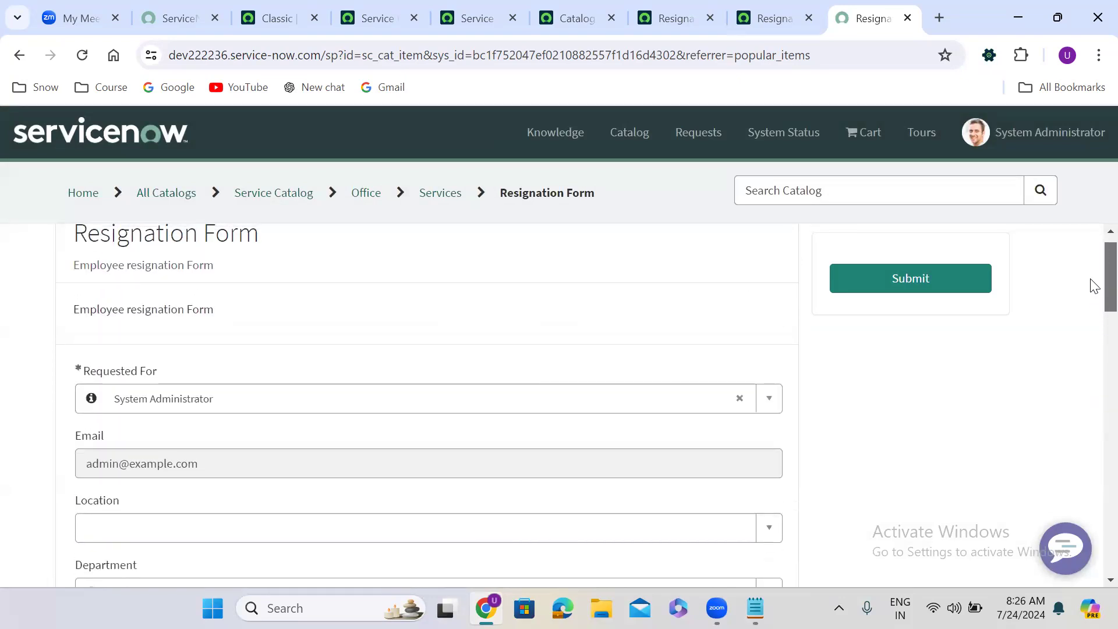
left_click(902, 277)
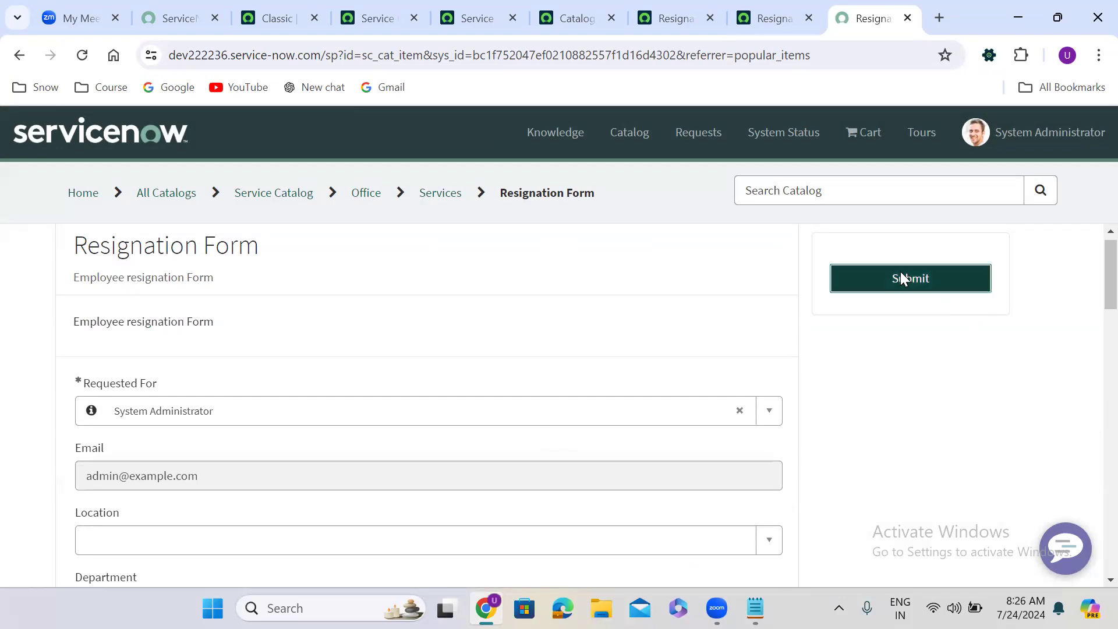
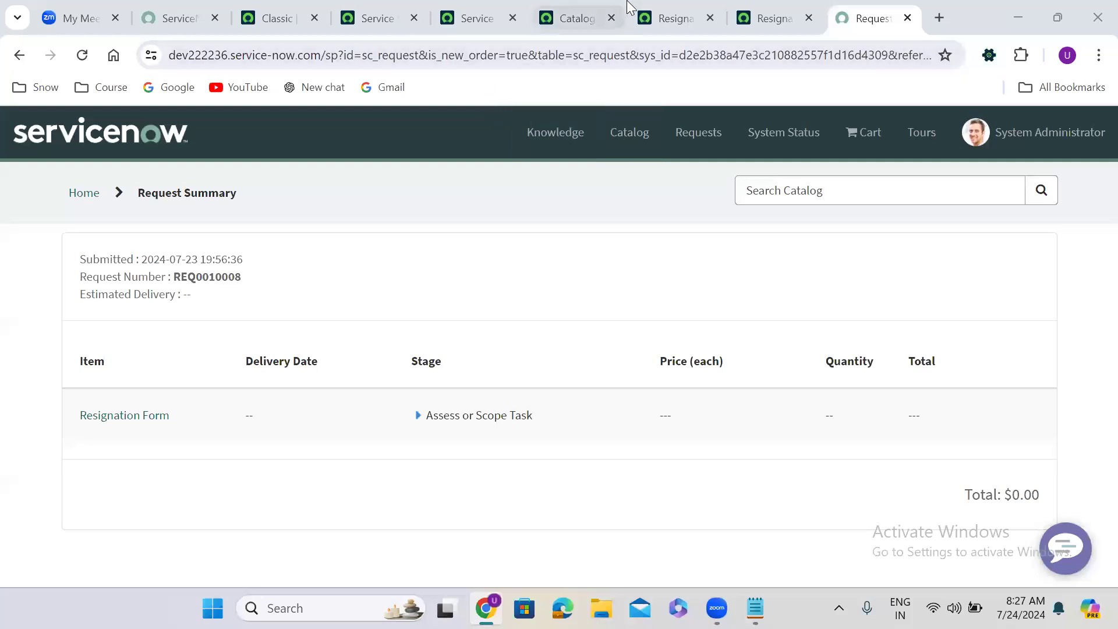
- Review the Pricing, Picture and Process Engine settings of the Resignation Form catalog item record
left_click(662, 5)
left_click(519, 407)
scroll(519, 406, "down", 4)
left_click(276, 326)
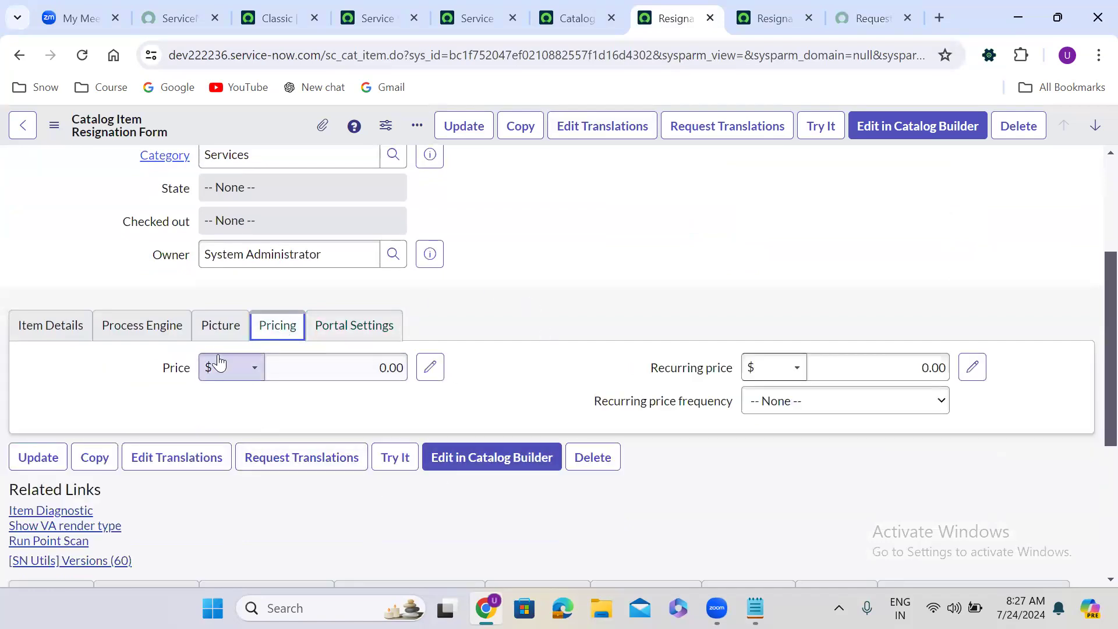
left_click(220, 332)
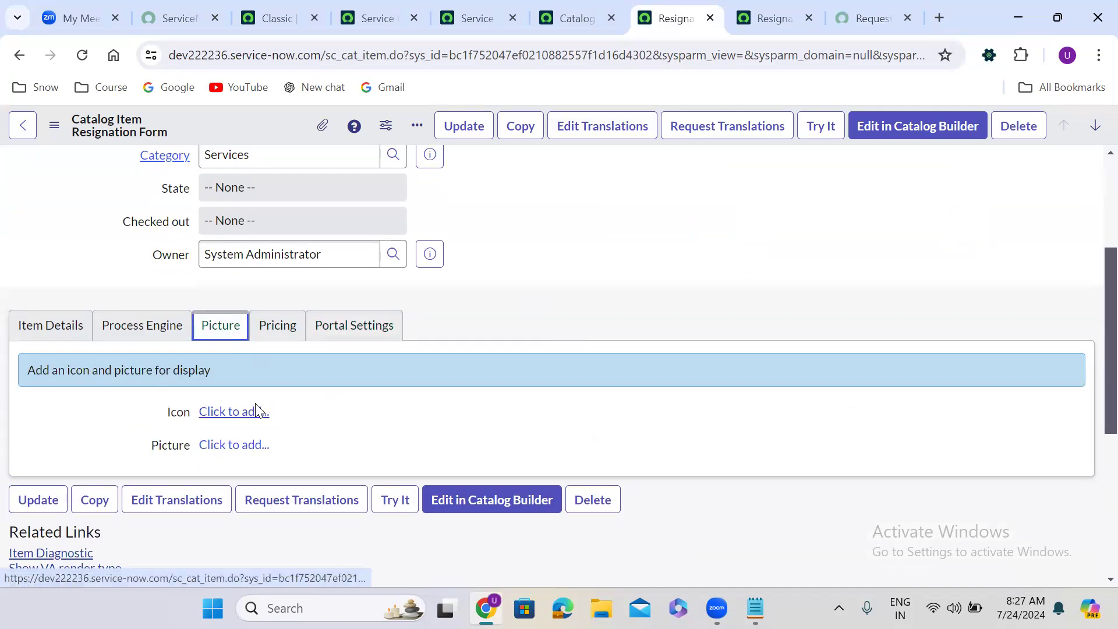
left_click(155, 337)
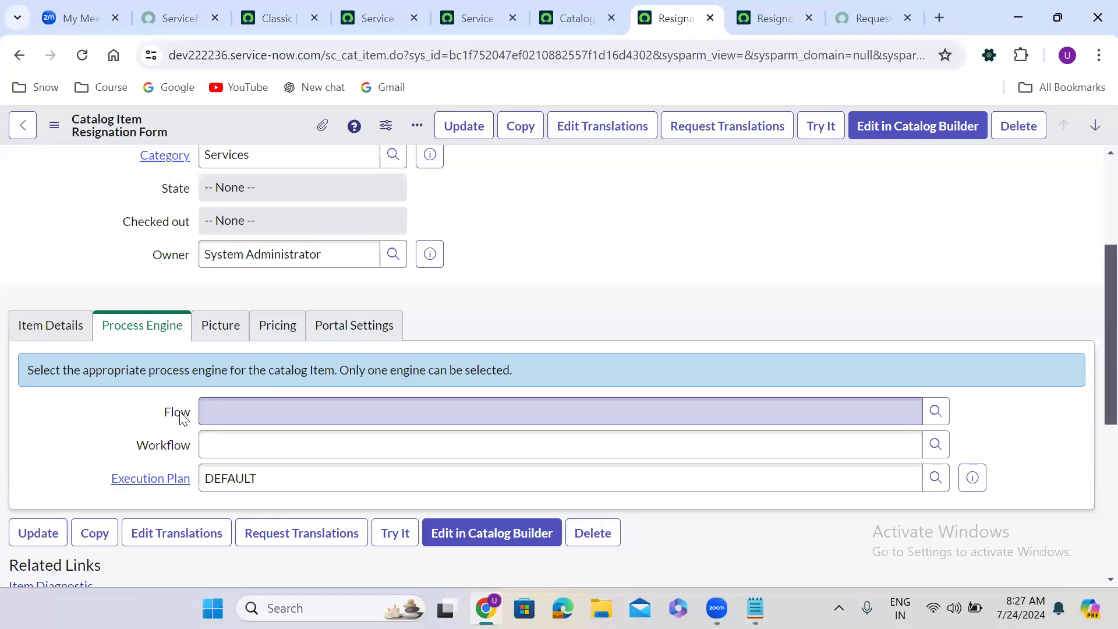
- Switch to the Catalog Items note in Notepad and add the line "Workflow: is a set of activitys to automate the business process"
left_click(755, 608)
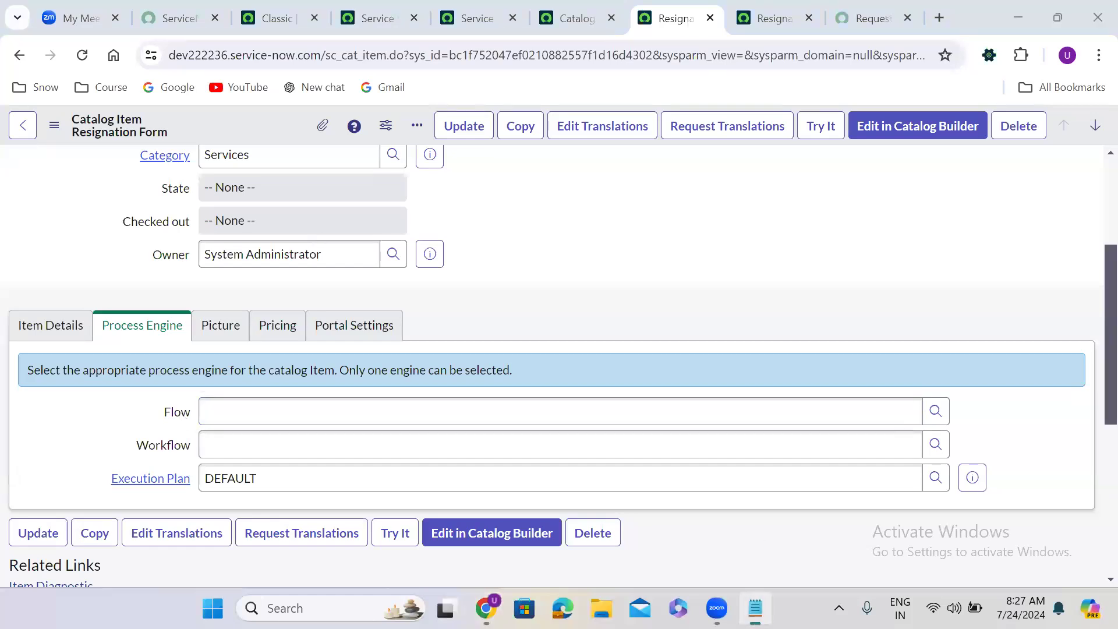
key("Return")
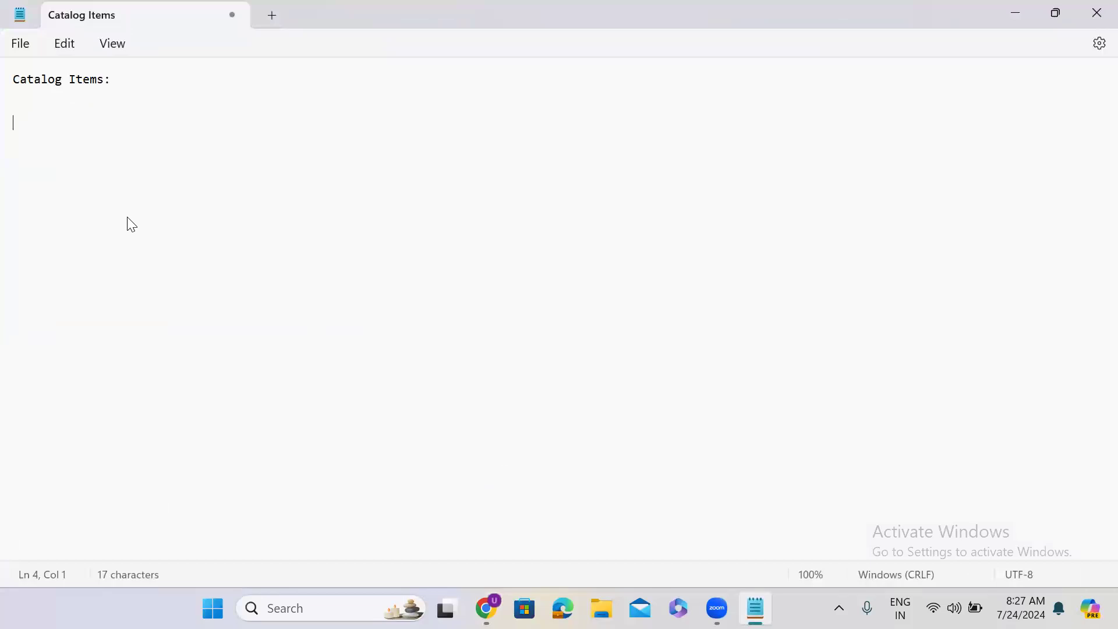
type("Workflow")
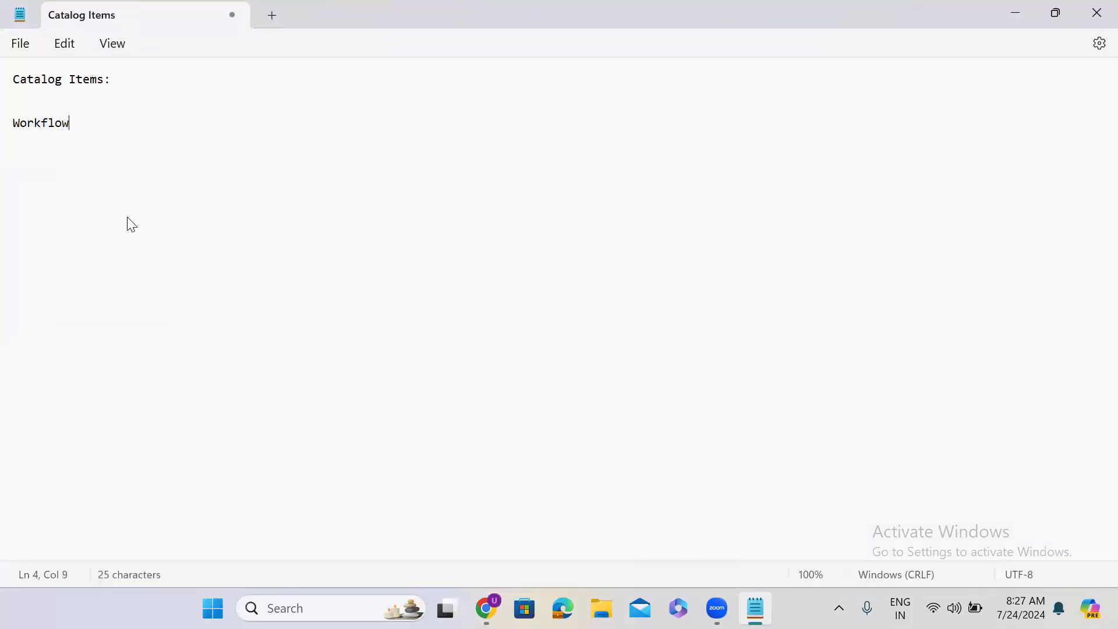
type(": is a set of activitys ")
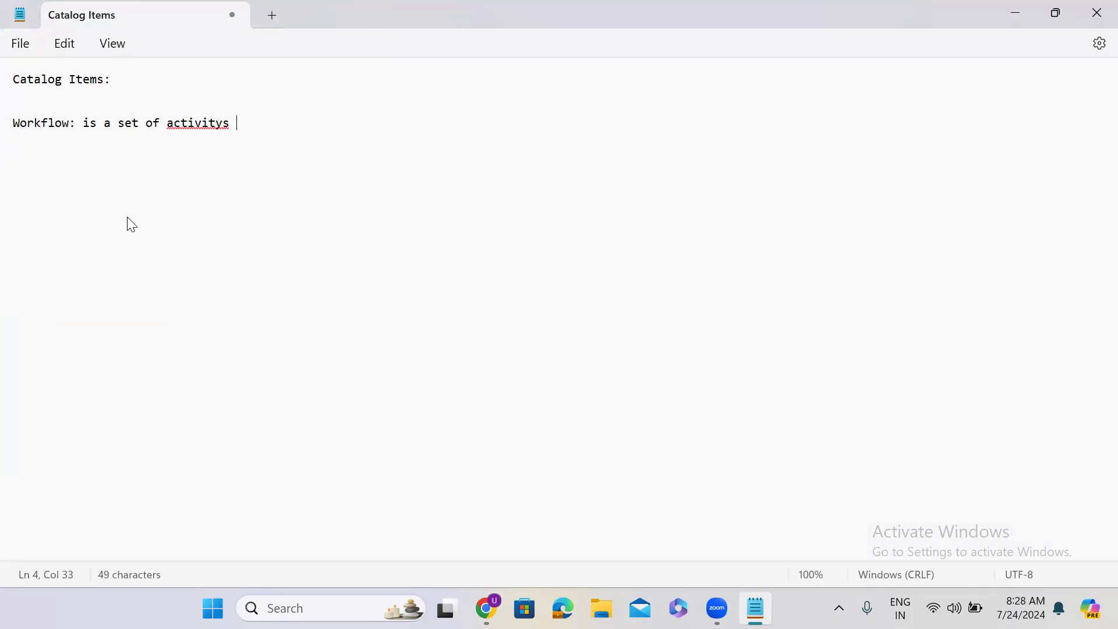
type("to automate the ")
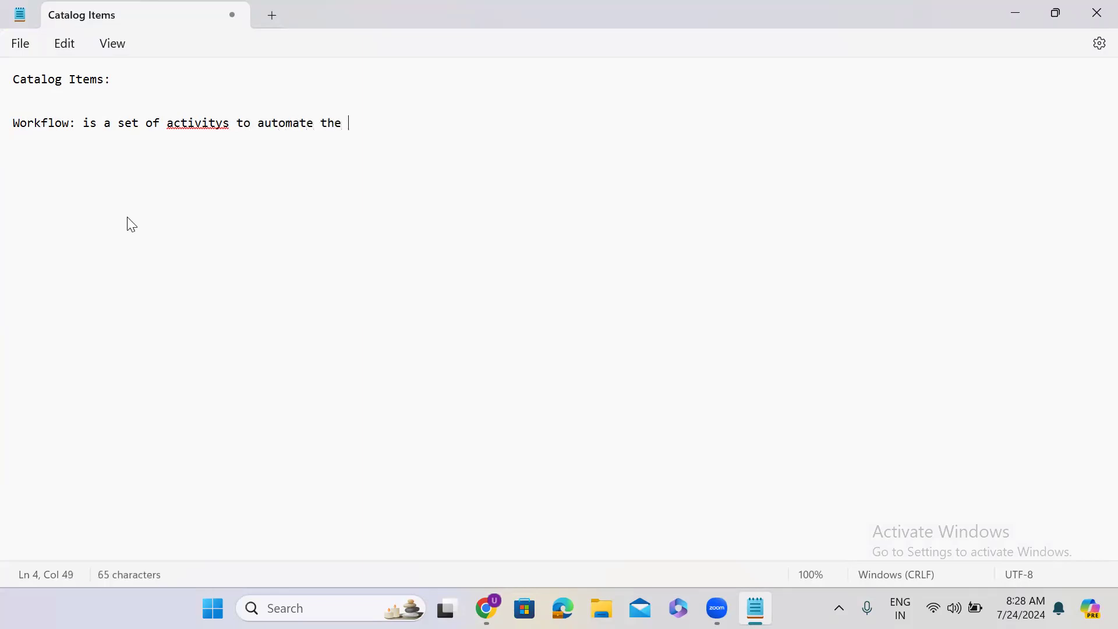
type("business process")
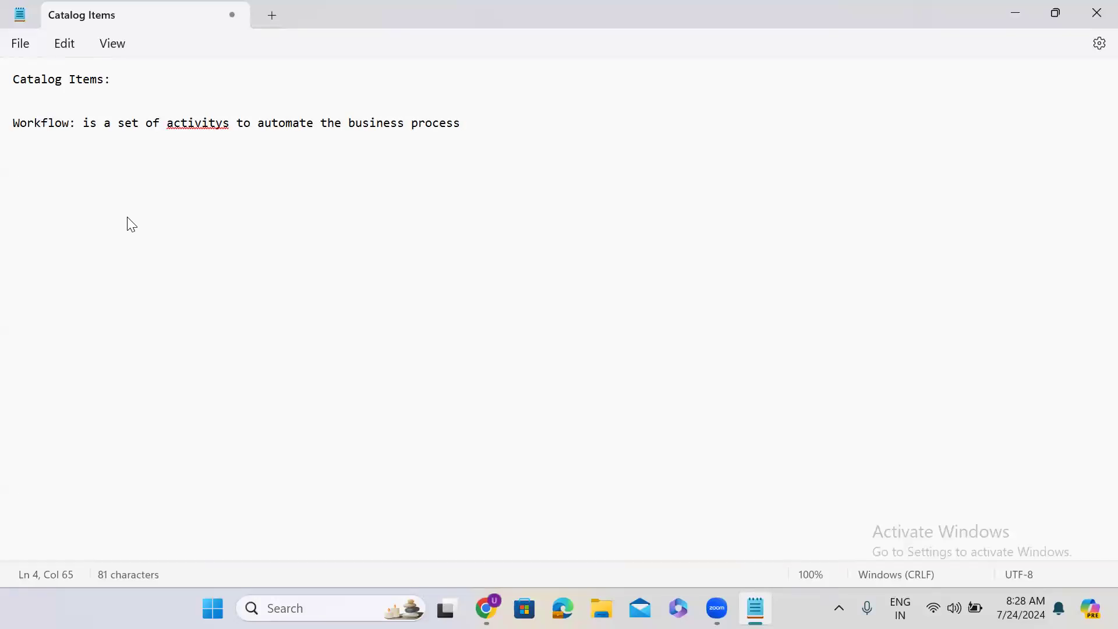
- Add the line "Server Side script" below the workflow definition in the note and return to the browser
key("Return")
key("Return")
type("Server Side script")
key("Return")
key("Return")
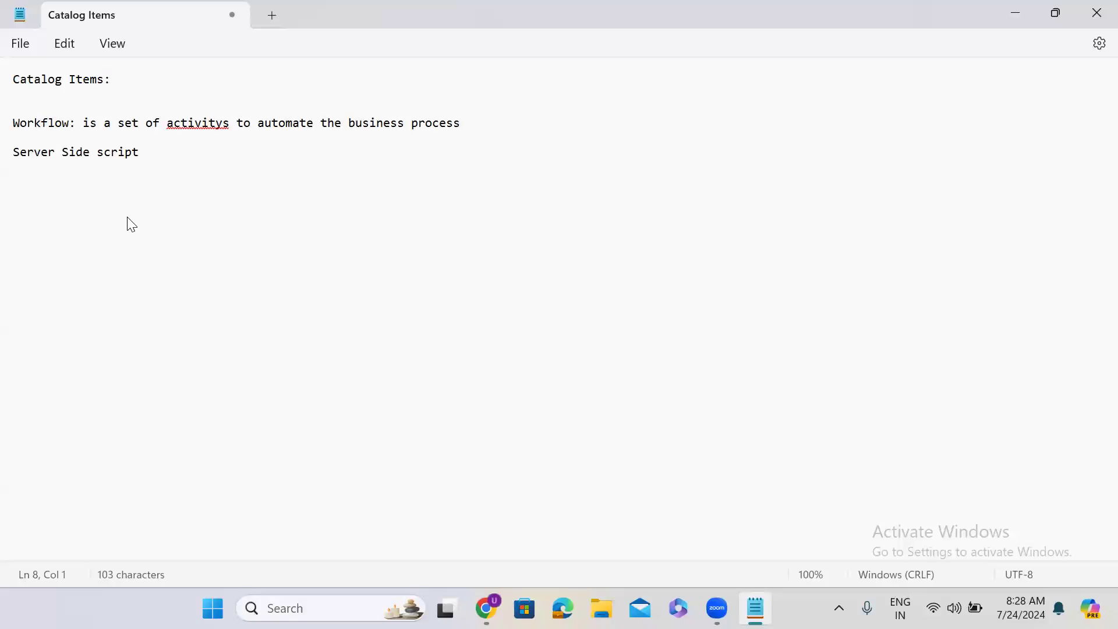
left_click(1013, 21)
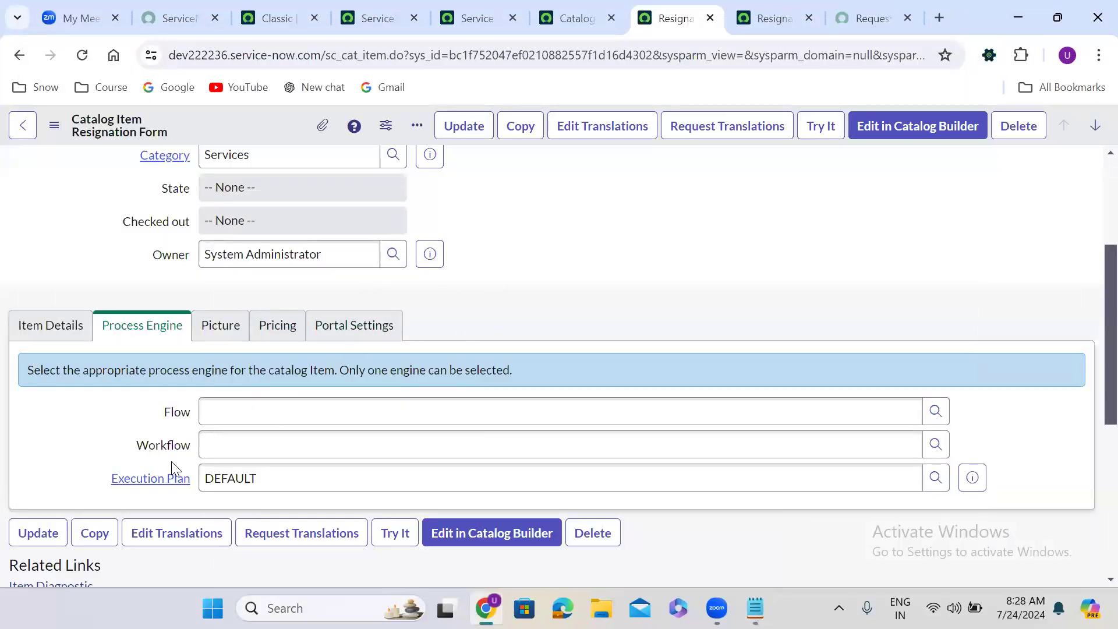
- Find the Workflow Editor in the ServiceNow navigator by searching for "workflow edit" and open it from the Workflow application
left_click(214, 446)
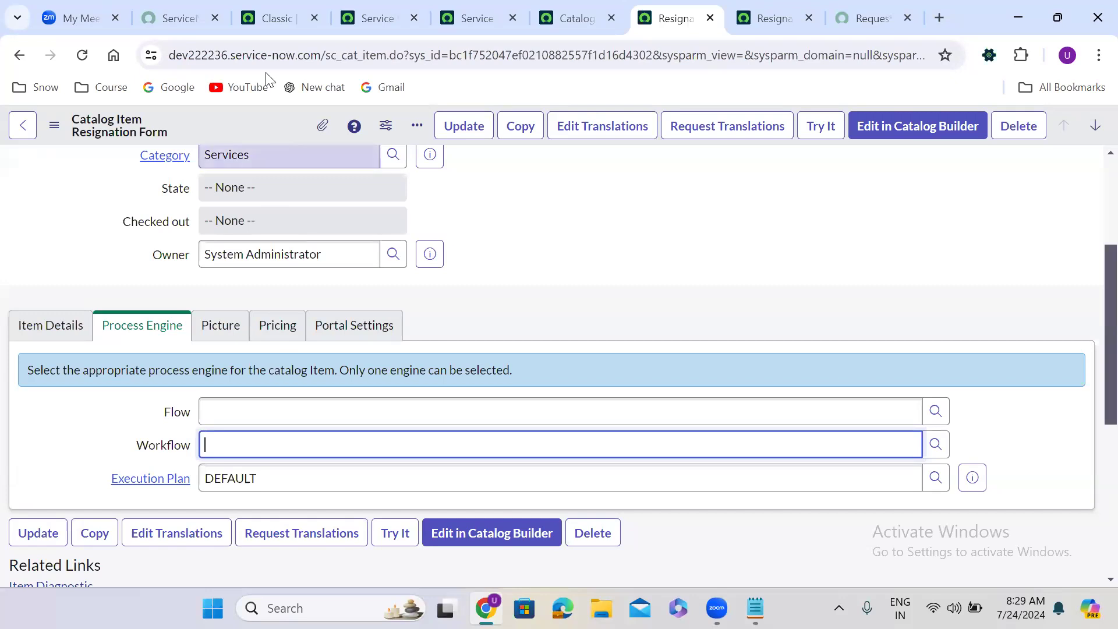
left_click(273, 17)
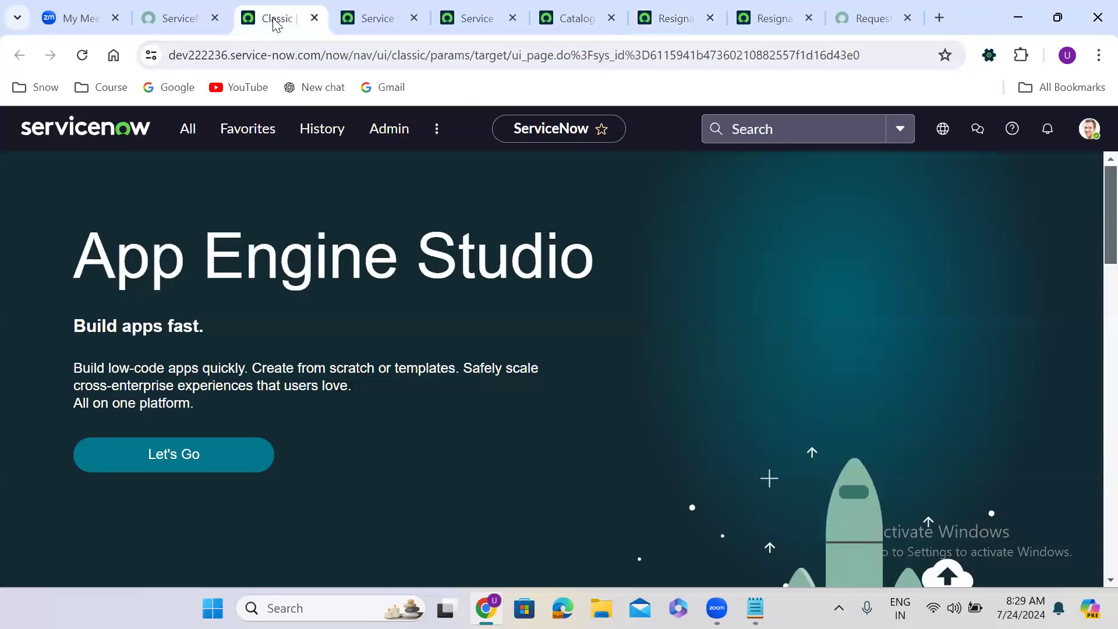
left_click(187, 134)
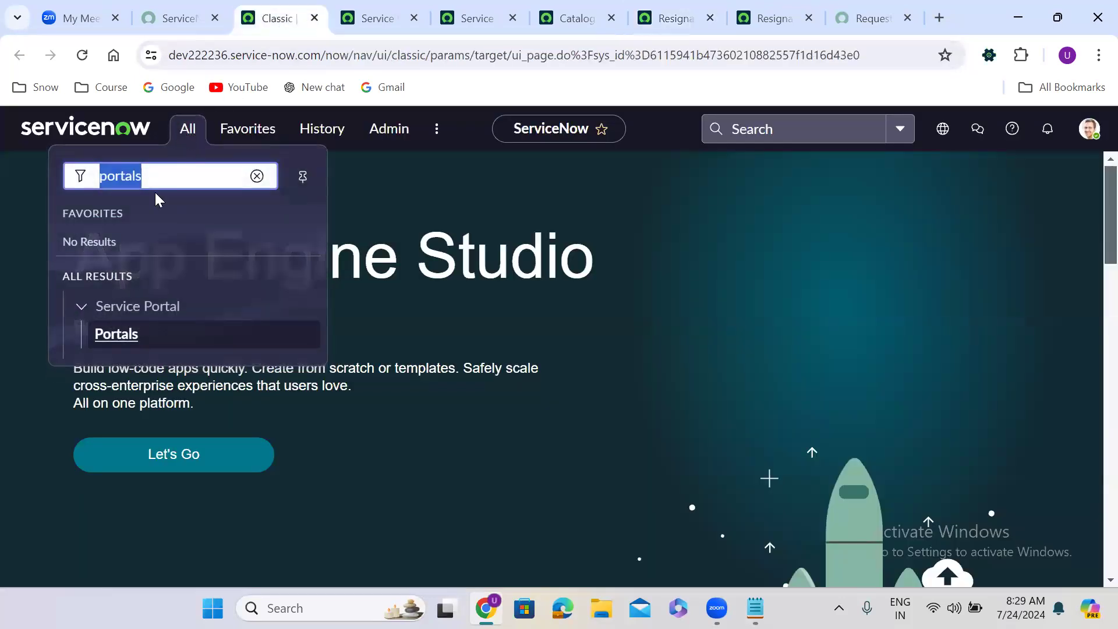
type("workfl")
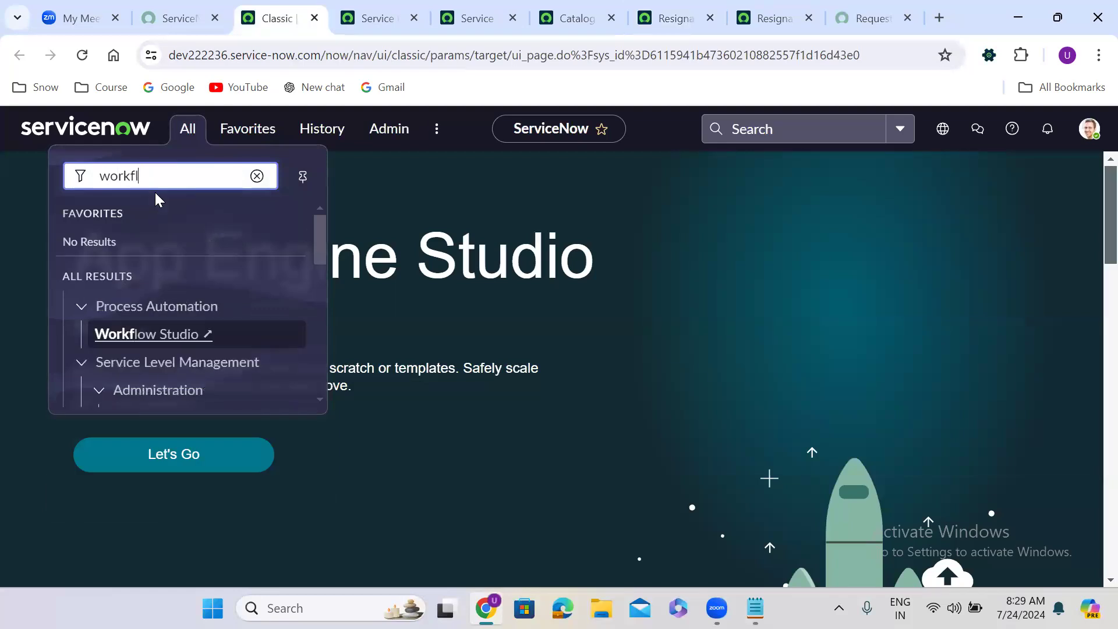
type("ow editer")
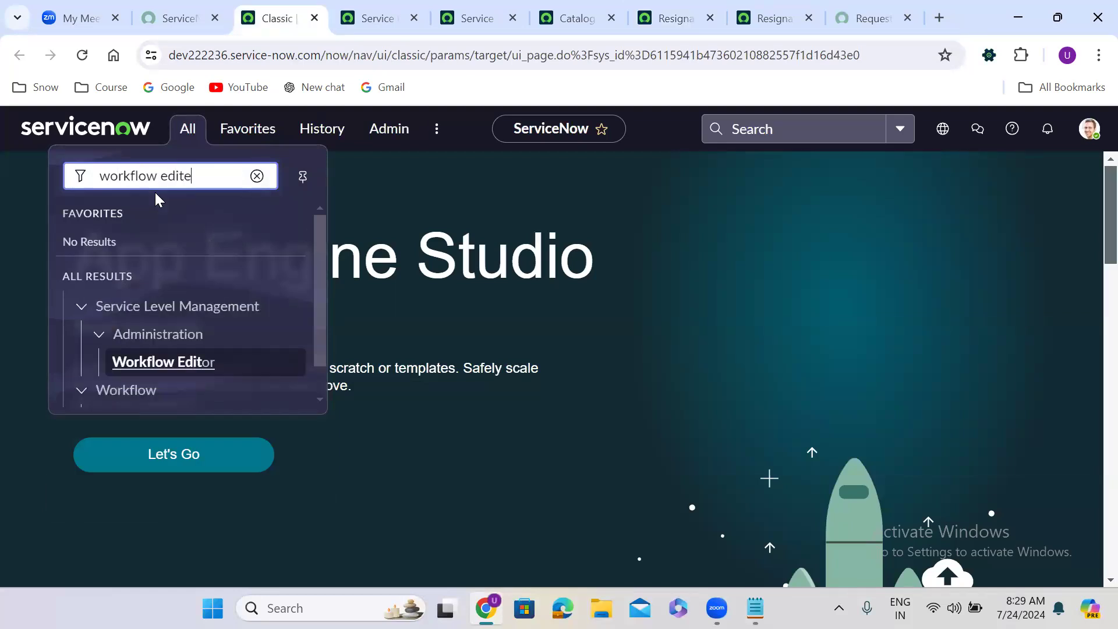
key("BackSpace")
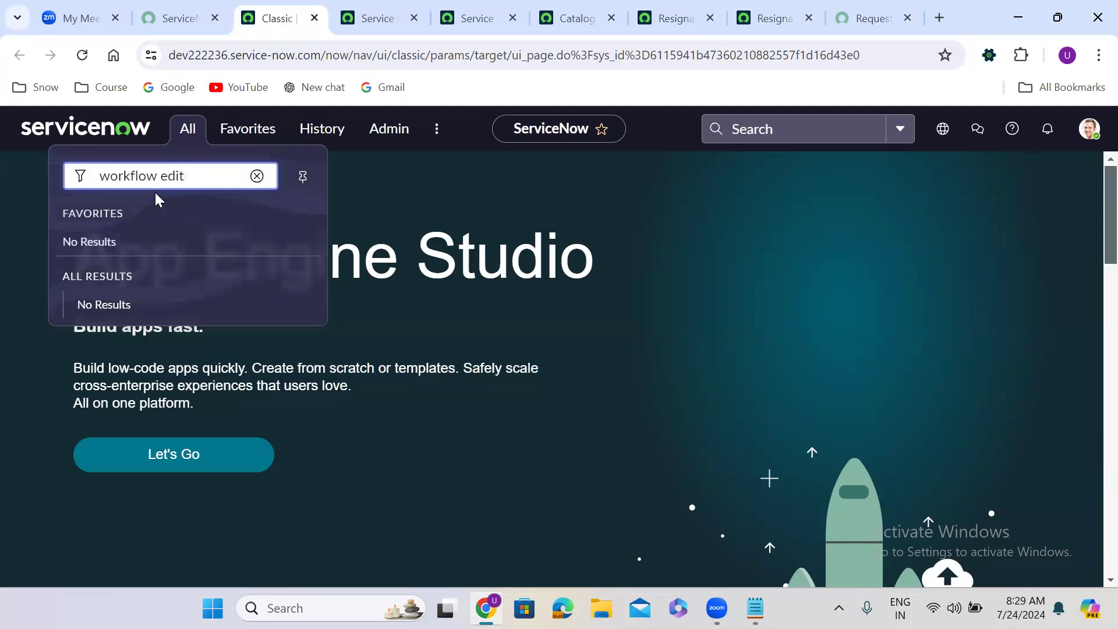
left_click_drag(321, 357, 324, 381)
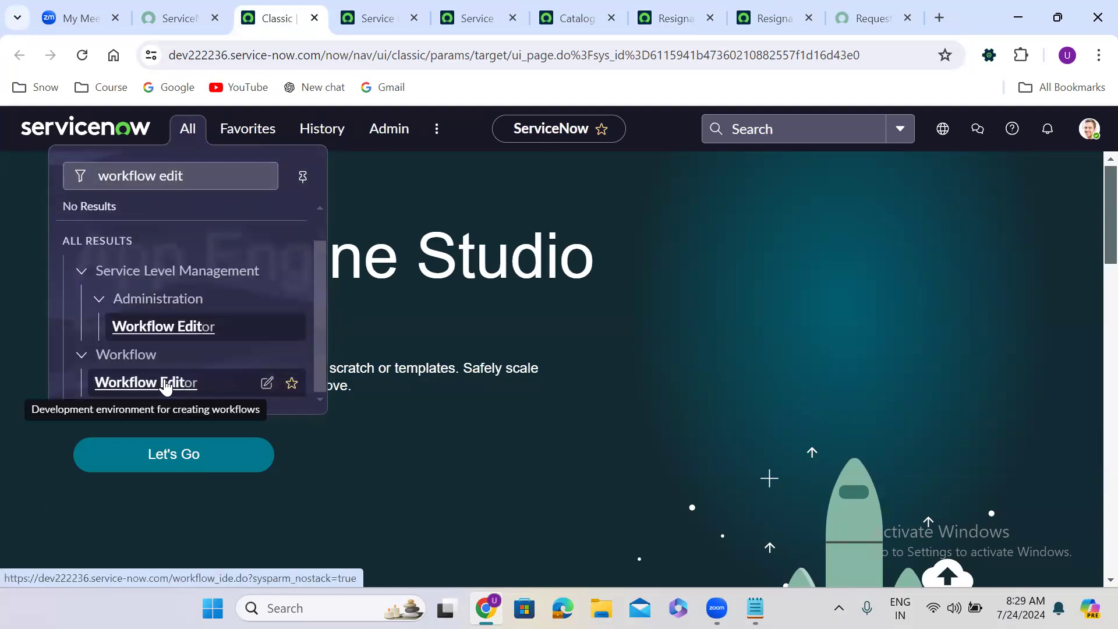
left_click(165, 384)
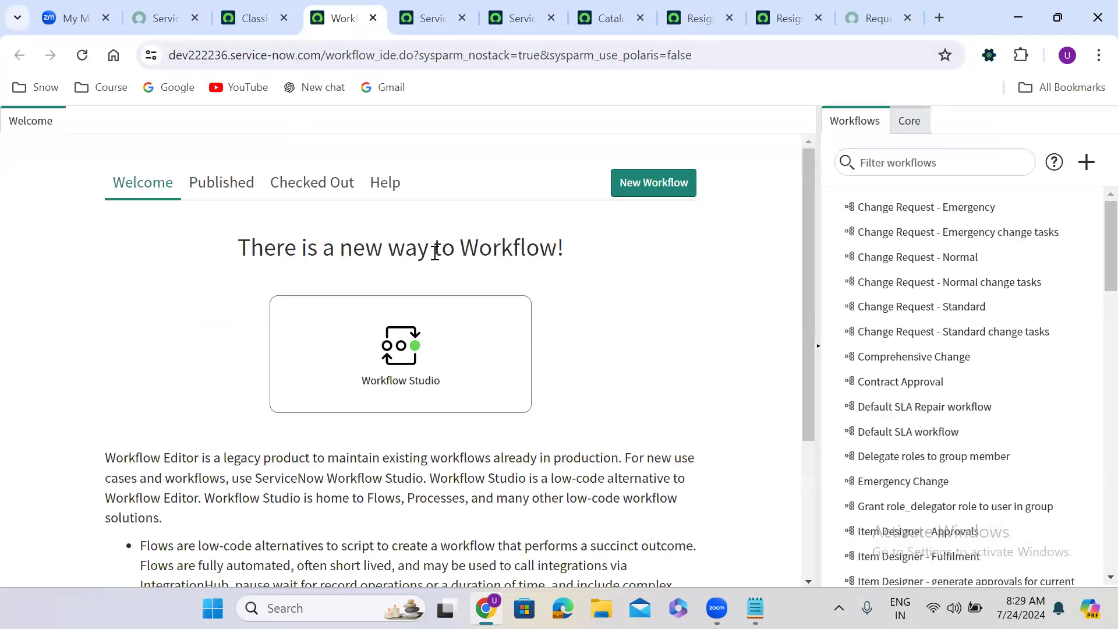
- Begin a new workflow and set its table to Requested Item [sc_req_item]
left_click(655, 183)
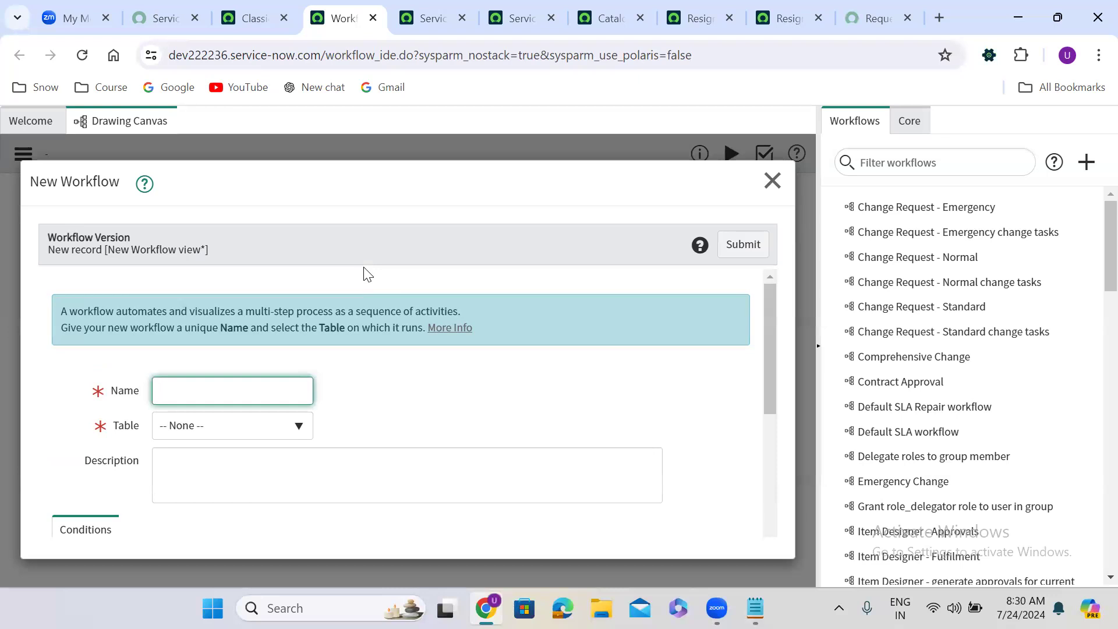
left_click(184, 429)
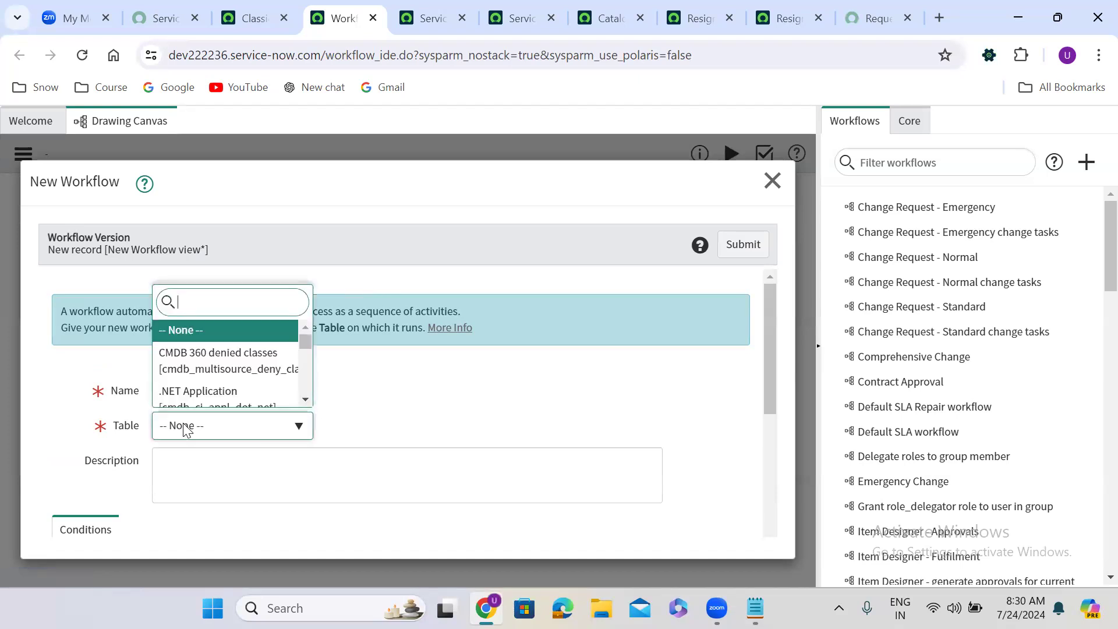
type("requested item")
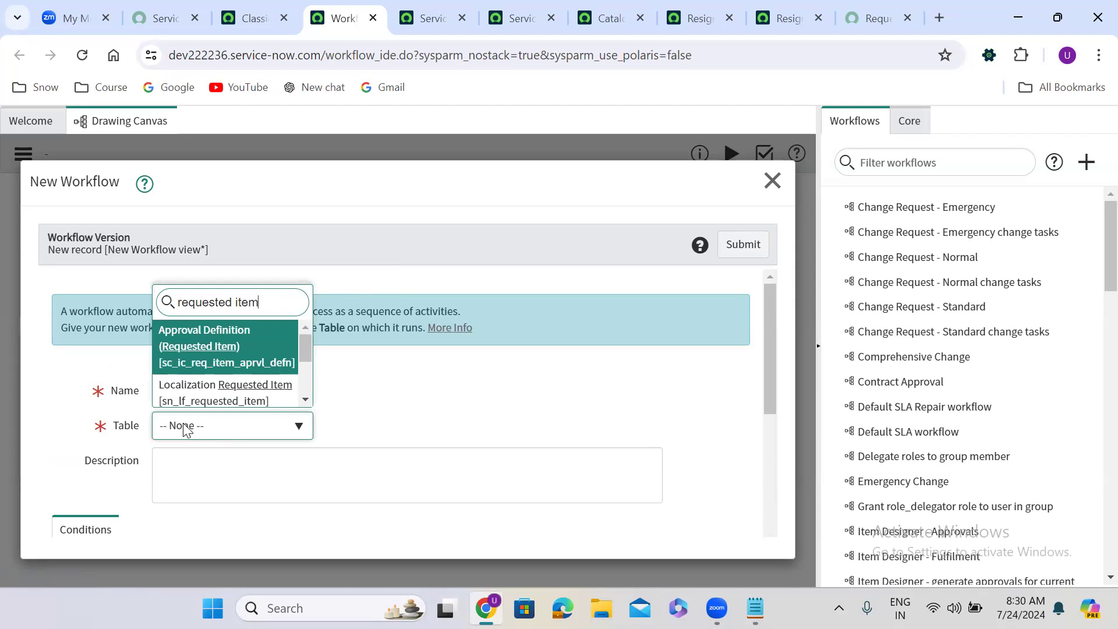
key("Down")
key("Down")
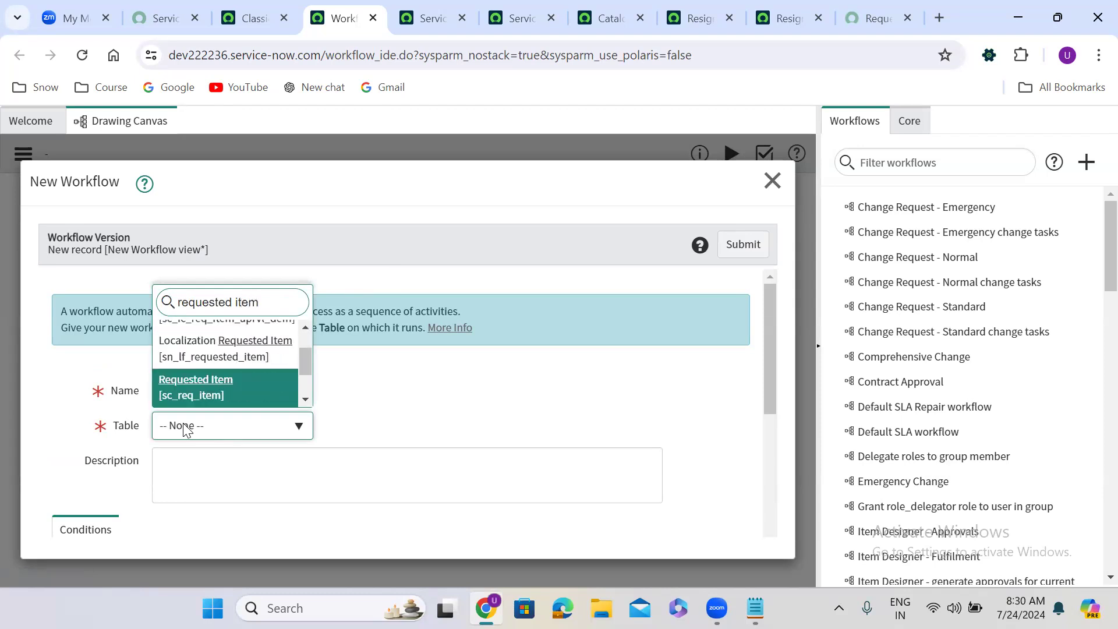
key("Return")
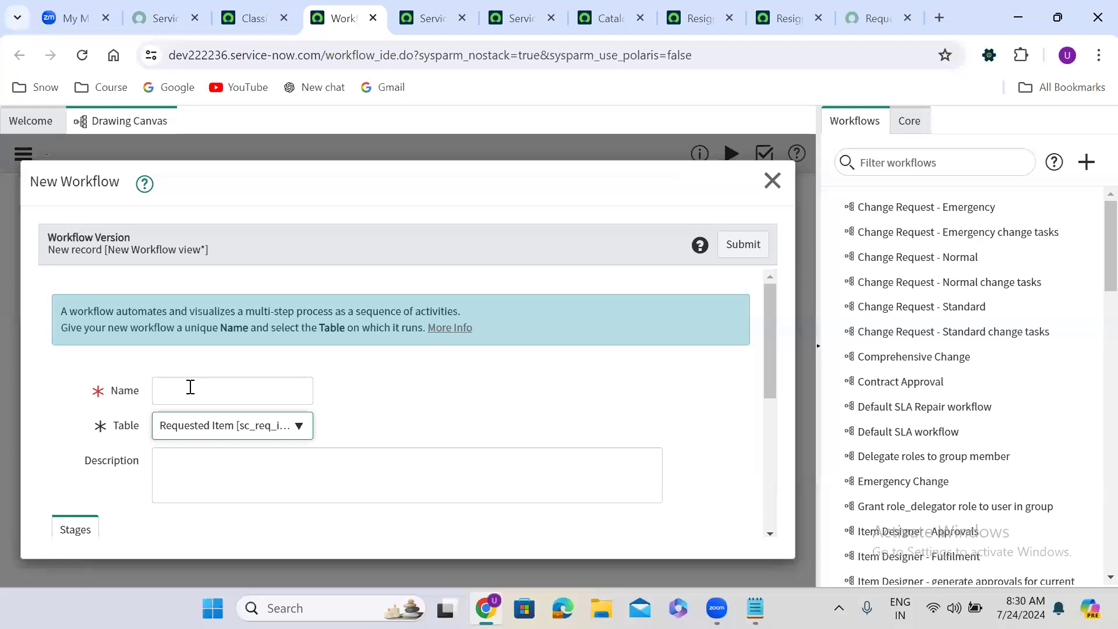
- Name the new workflow "Resignation form workflow" and submit it
left_click(191, 387)
type("Re")
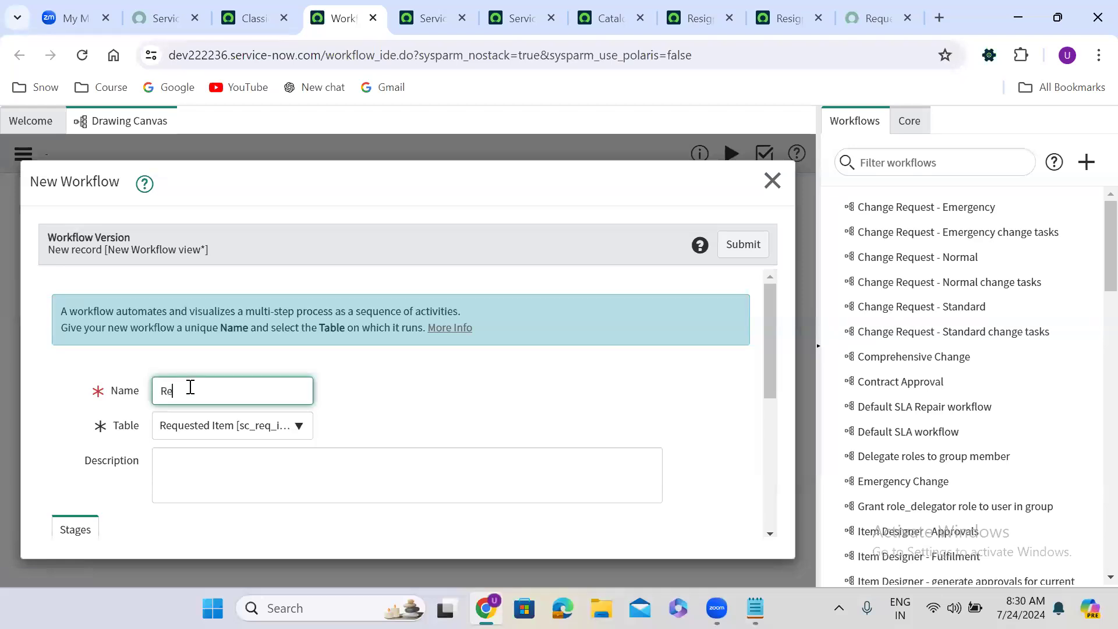
type("signation form work")
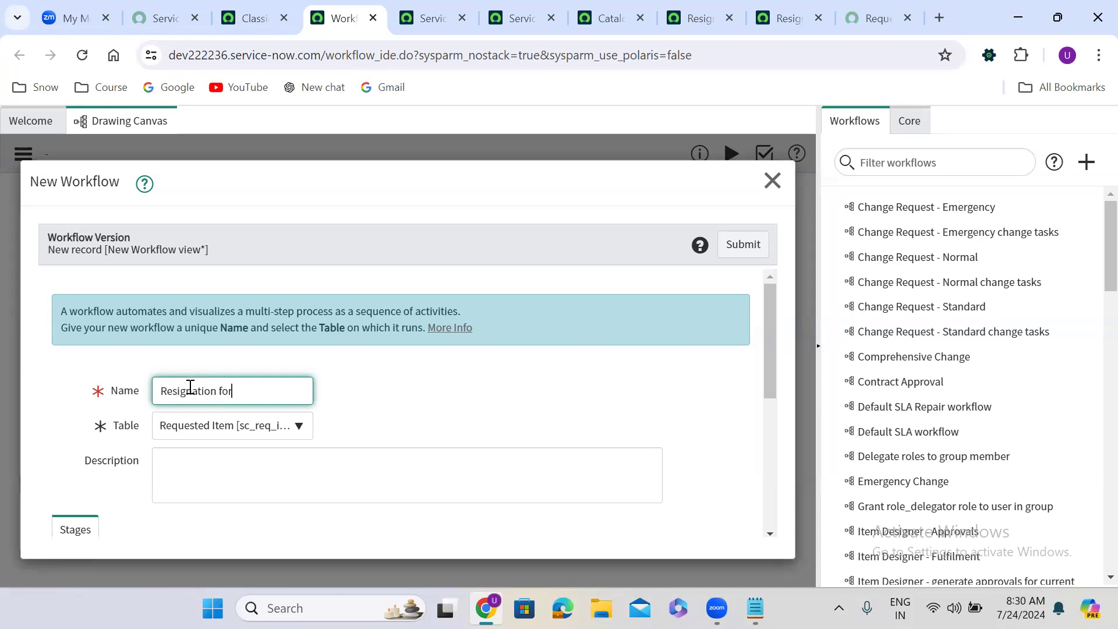
type("flow")
left_click(533, 389)
left_click(753, 245)
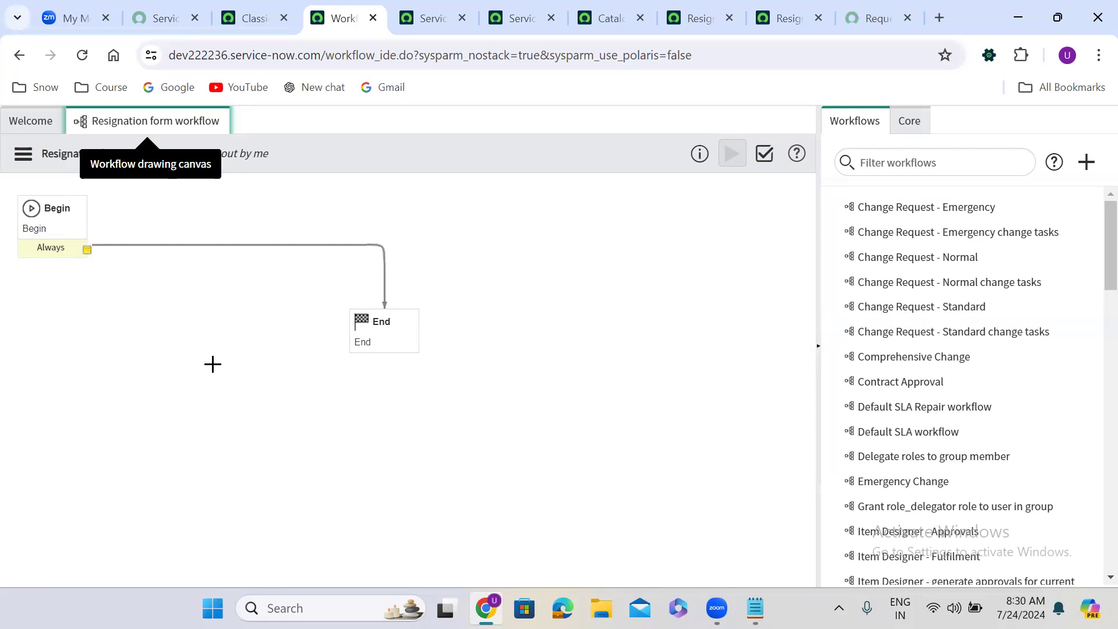
- Move the End activity farther from Begin with the transition between them deleted, and display the core activities
left_click(51, 219)
left_click(387, 320)
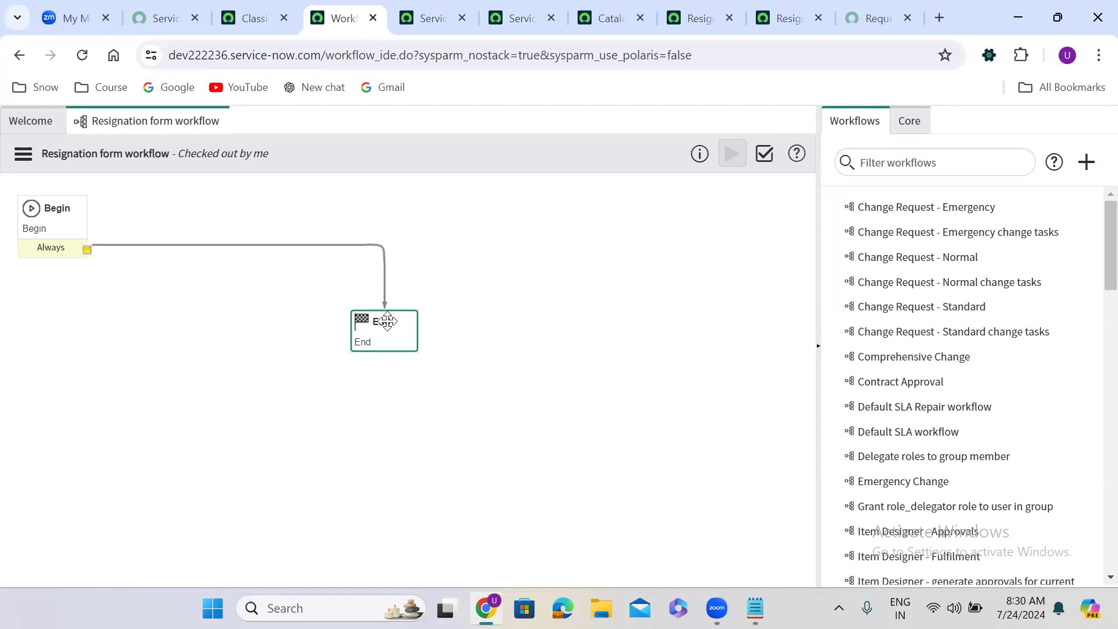
left_click_drag(387, 321, 617, 453)
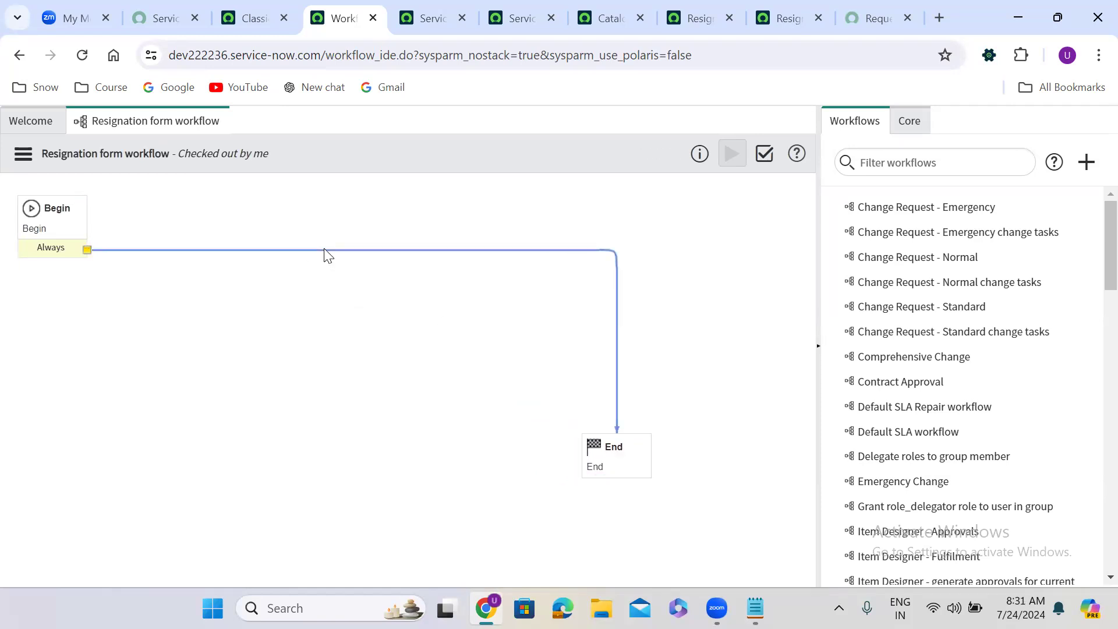
key("Delete")
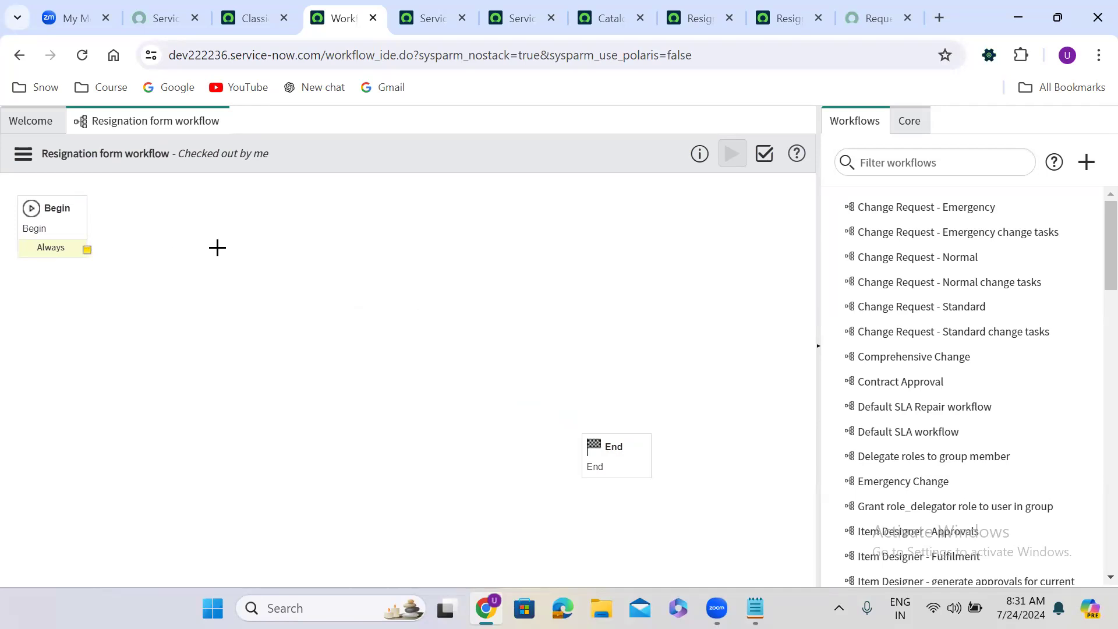
left_click(917, 120)
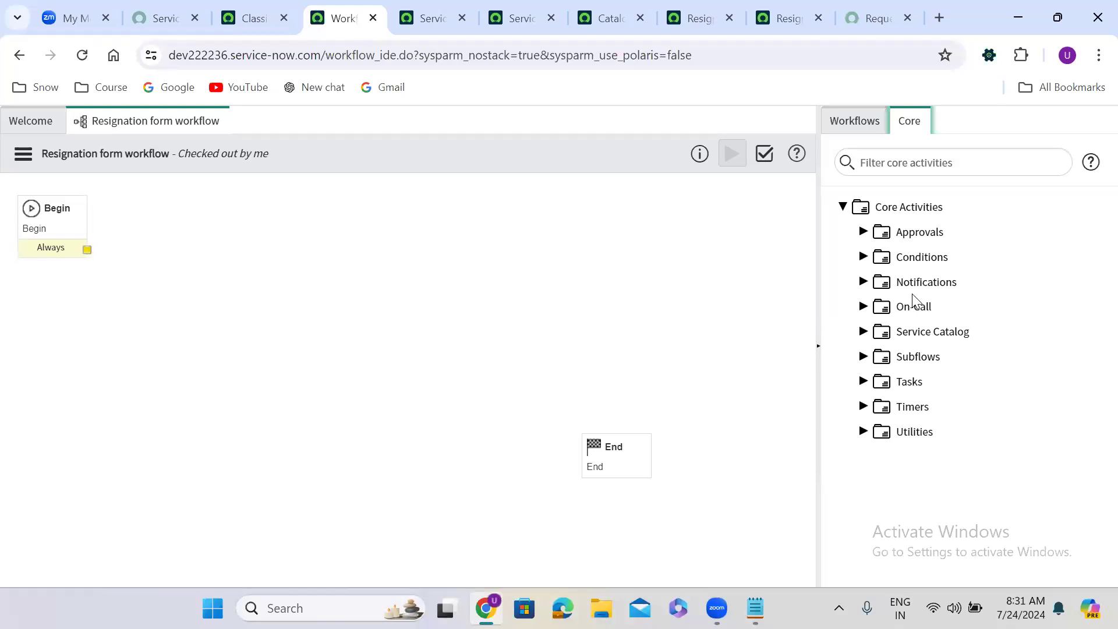
- Go back to the Resignation Form in the Service Portal, and examine the variable sets on its catalog item record
left_click(691, 14)
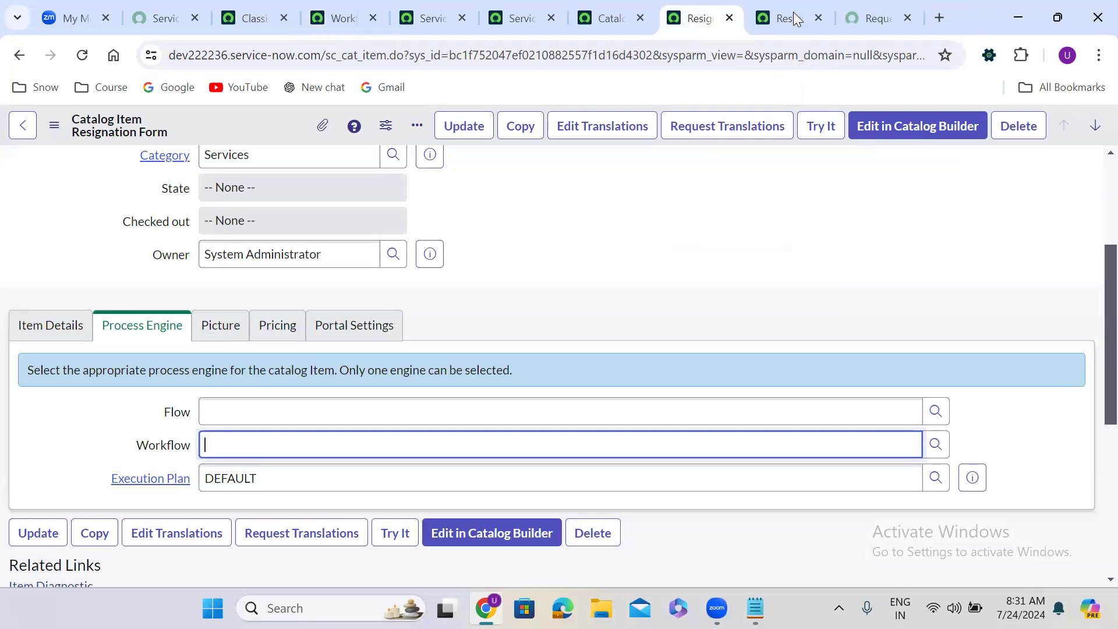
left_click(870, 6)
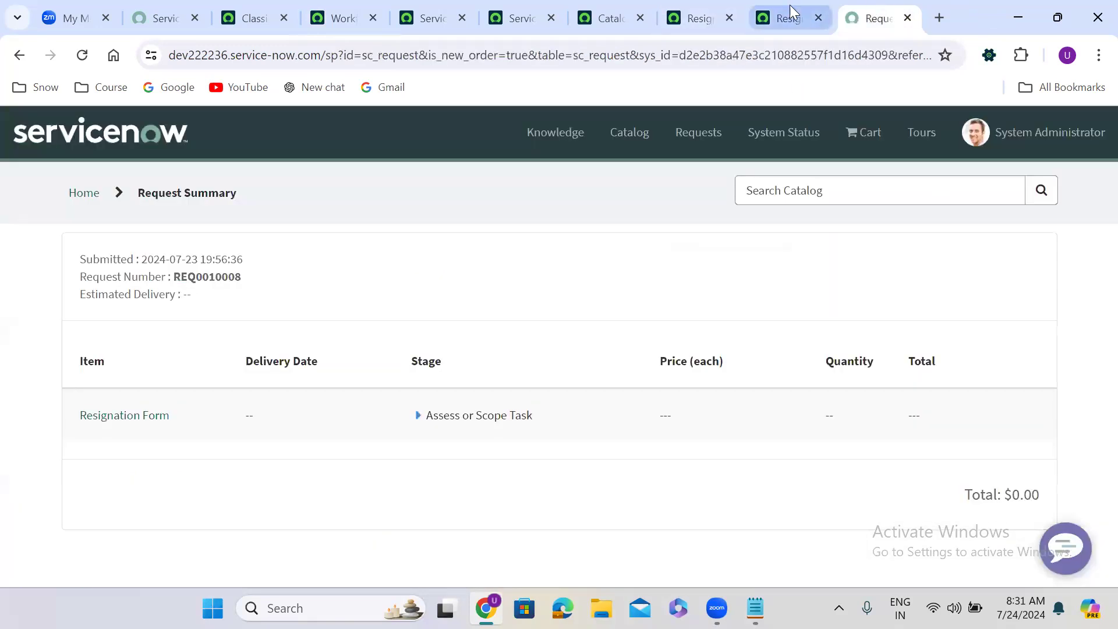
left_click(17, 56)
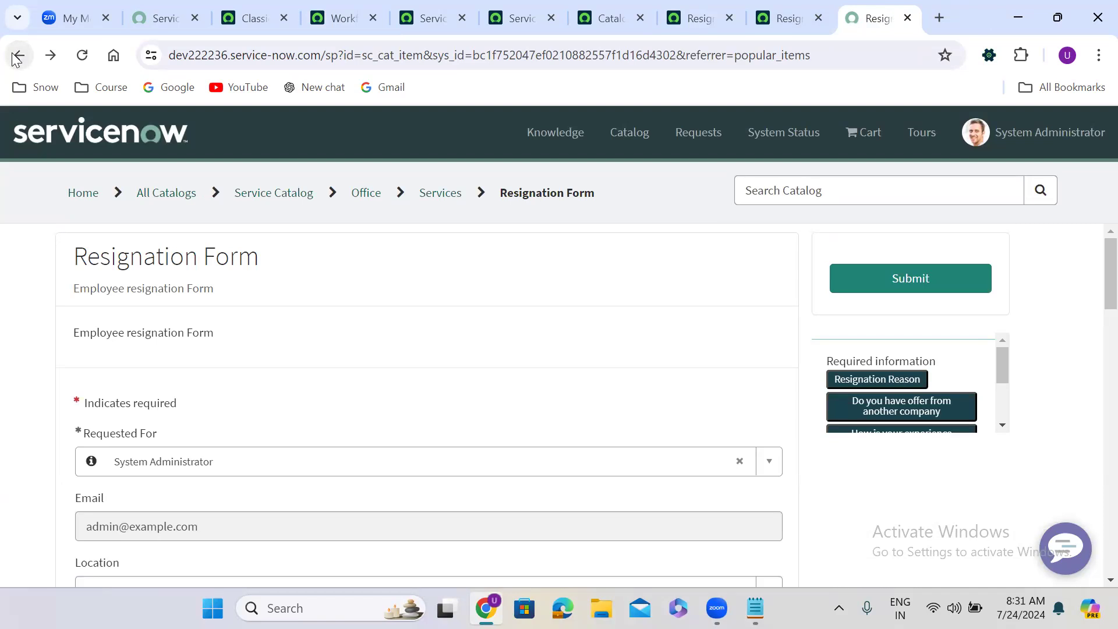
left_click(697, 2)
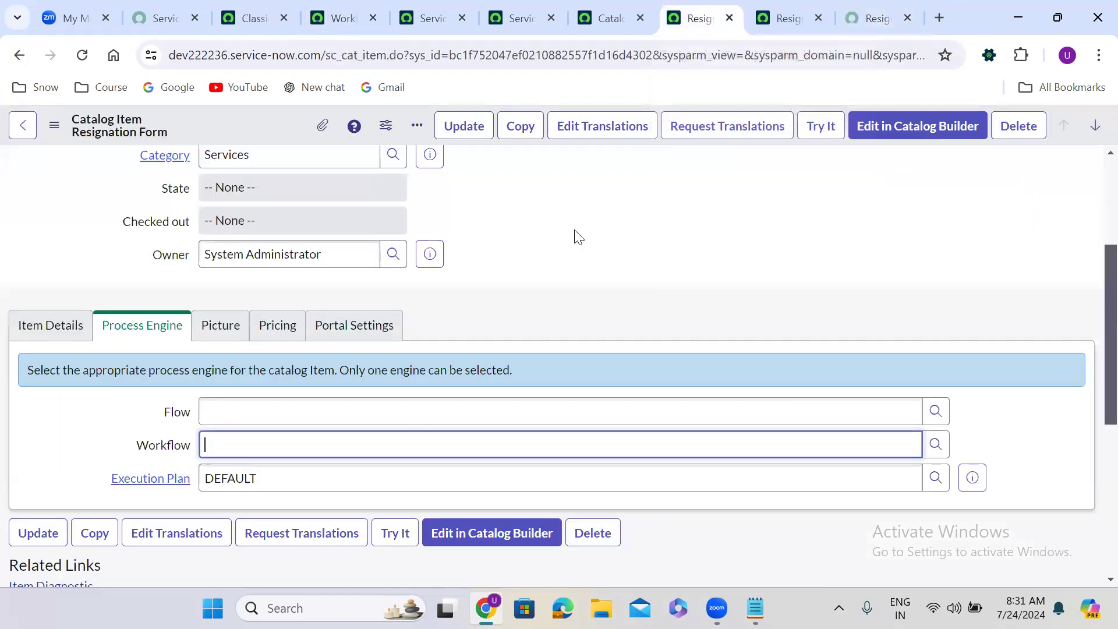
left_click(50, 324)
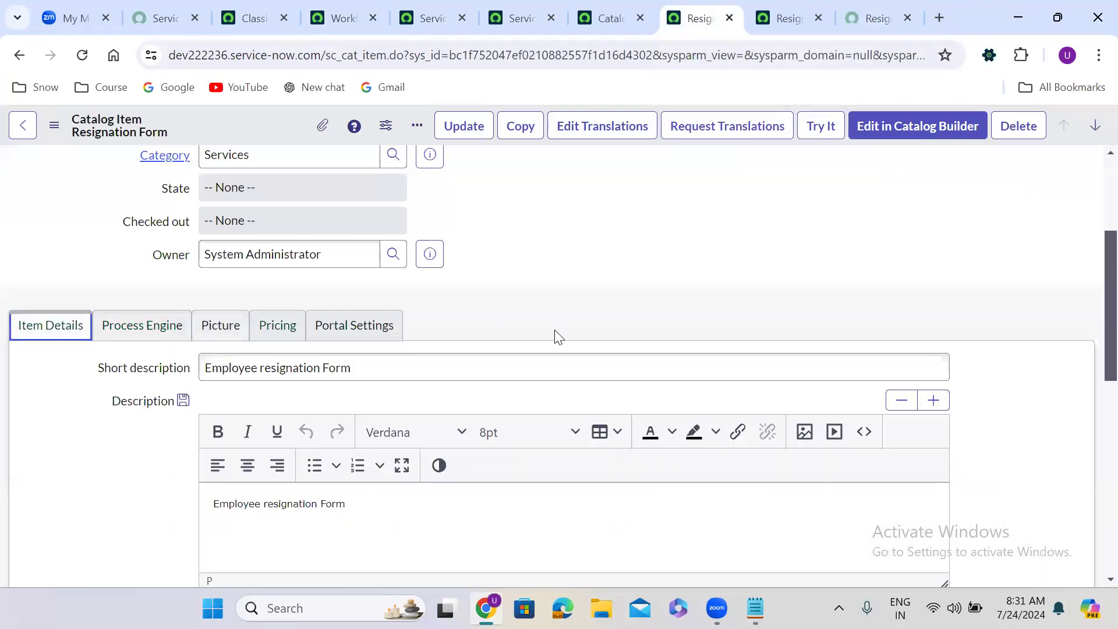
scroll(557, 337, "down", 9)
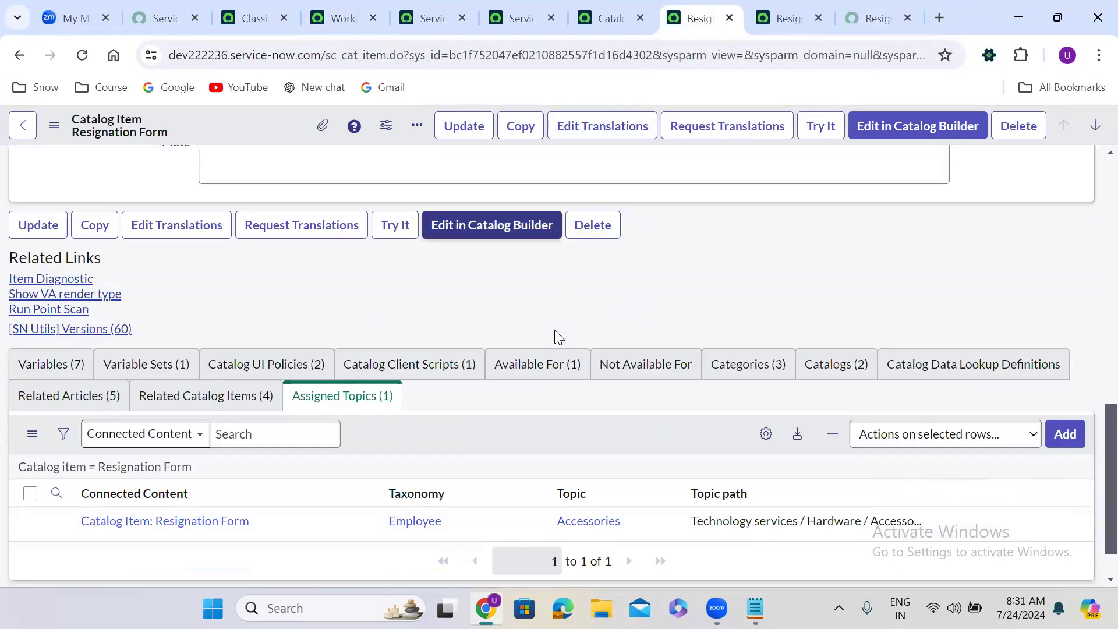
left_click(150, 353)
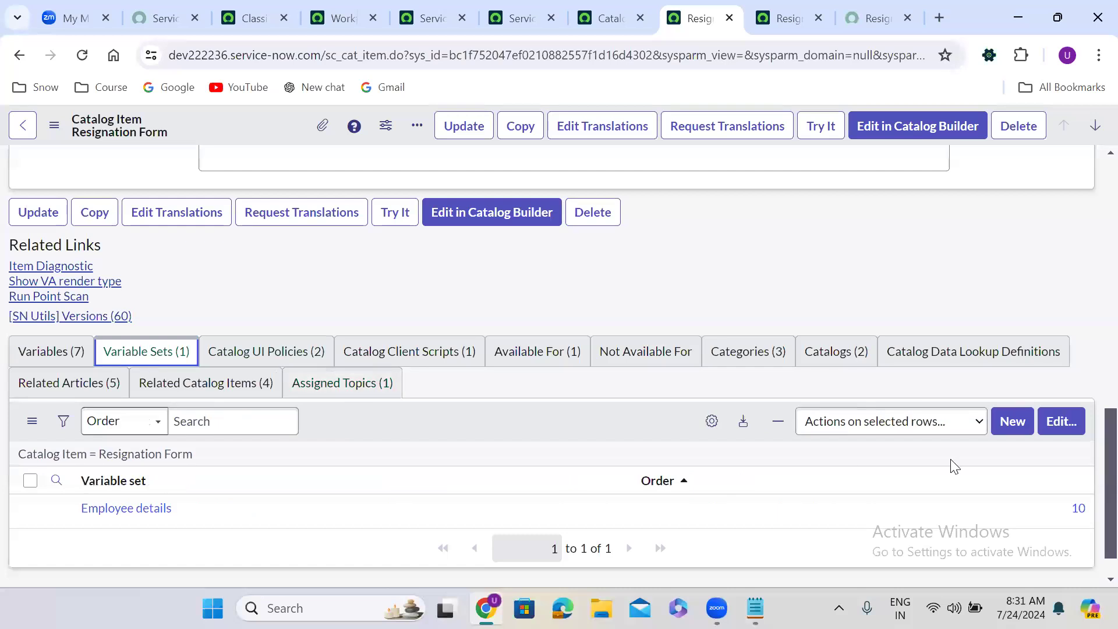
- Remove the Employee details variable set from the Resignation Form catalog item and save the change
left_click(1054, 428)
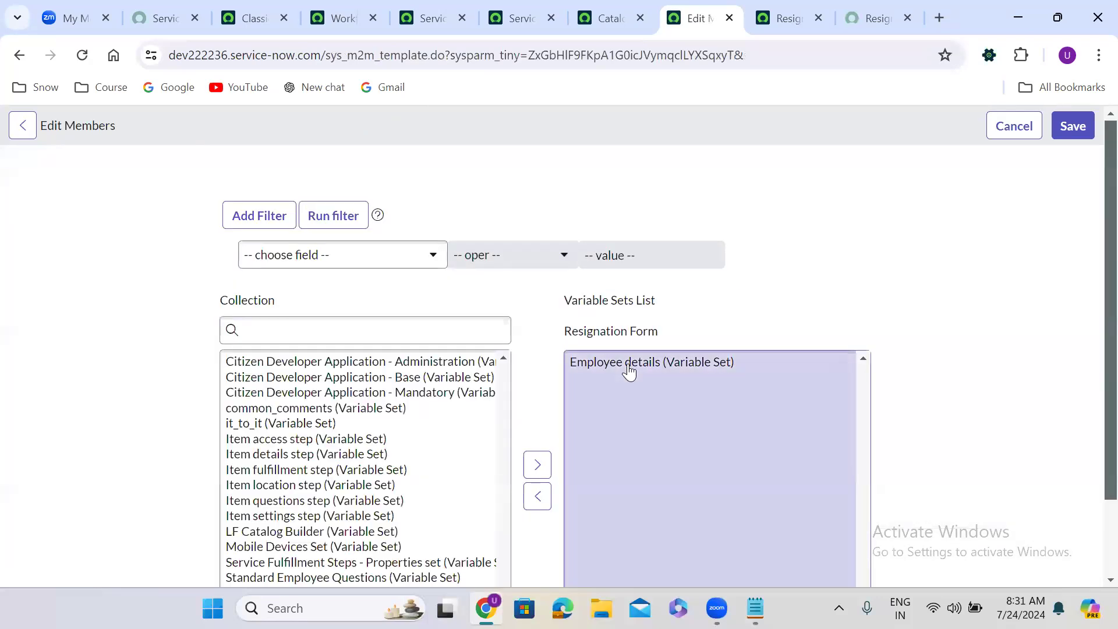
left_click(628, 367)
left_click(536, 474)
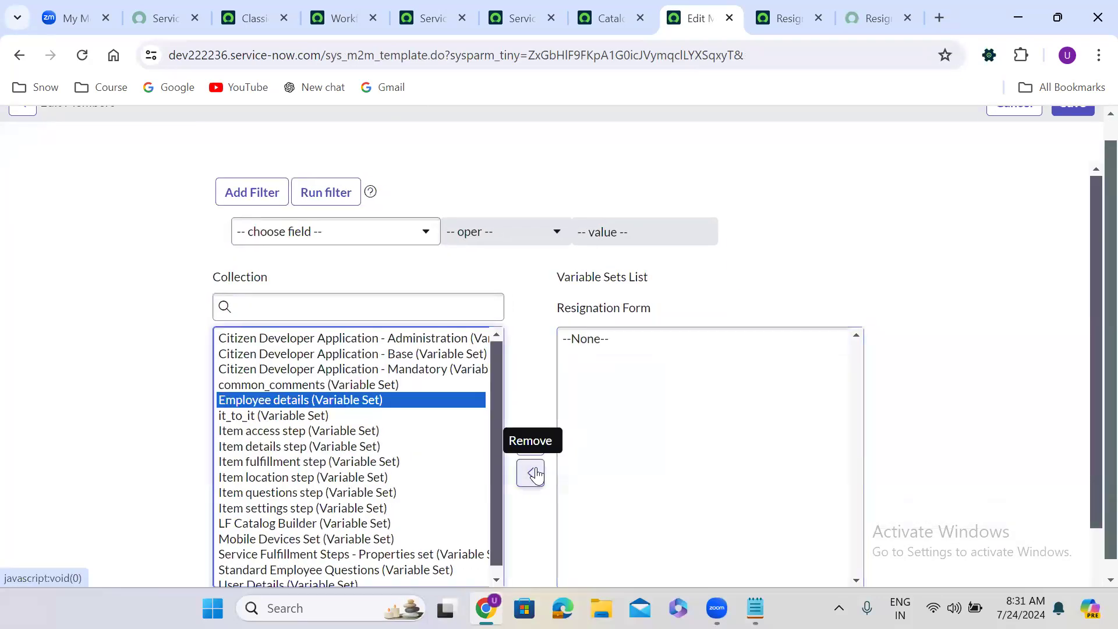
scroll(1089, 128, "up", 1)
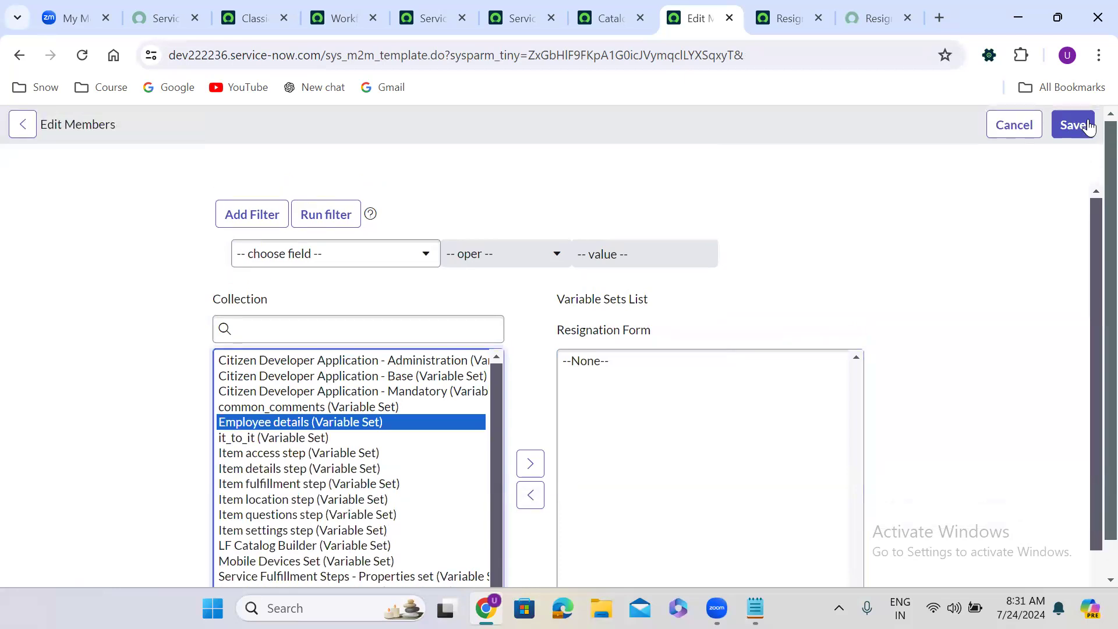
left_click(1083, 124)
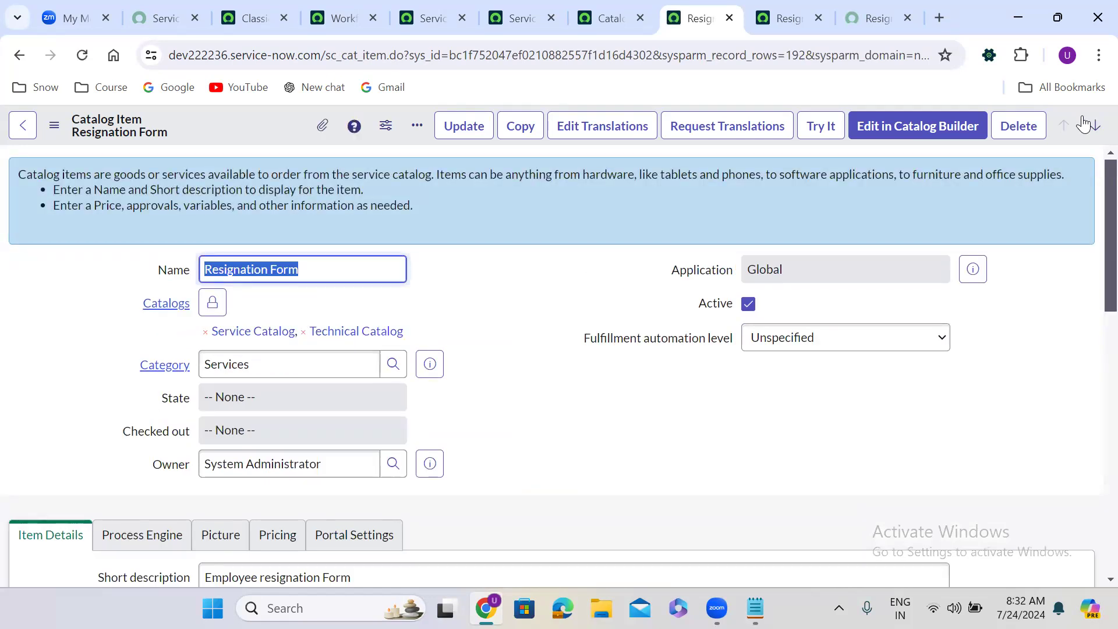
left_click(482, 426)
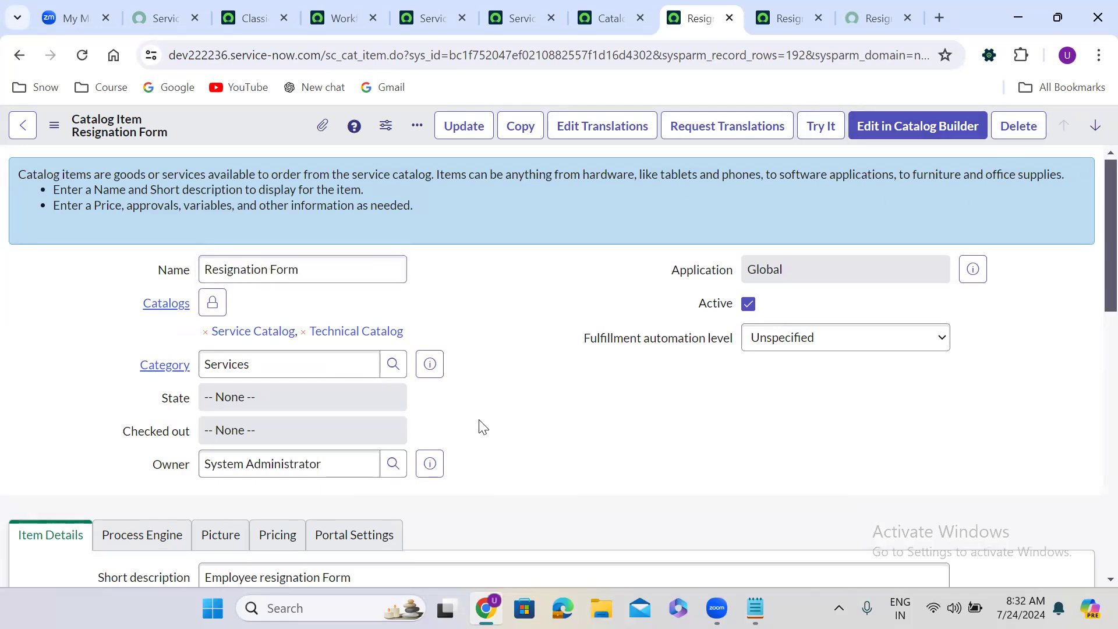
- Reload the Resignation Form in the Service Portal and review its questions down to the attachment section
left_click(868, 15)
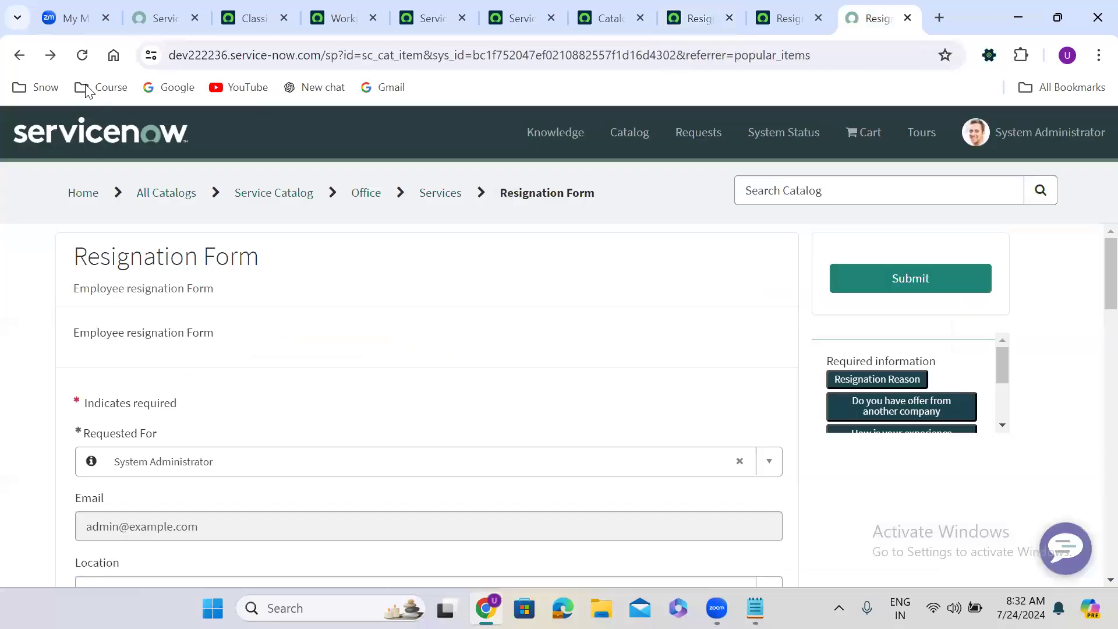
left_click(82, 55)
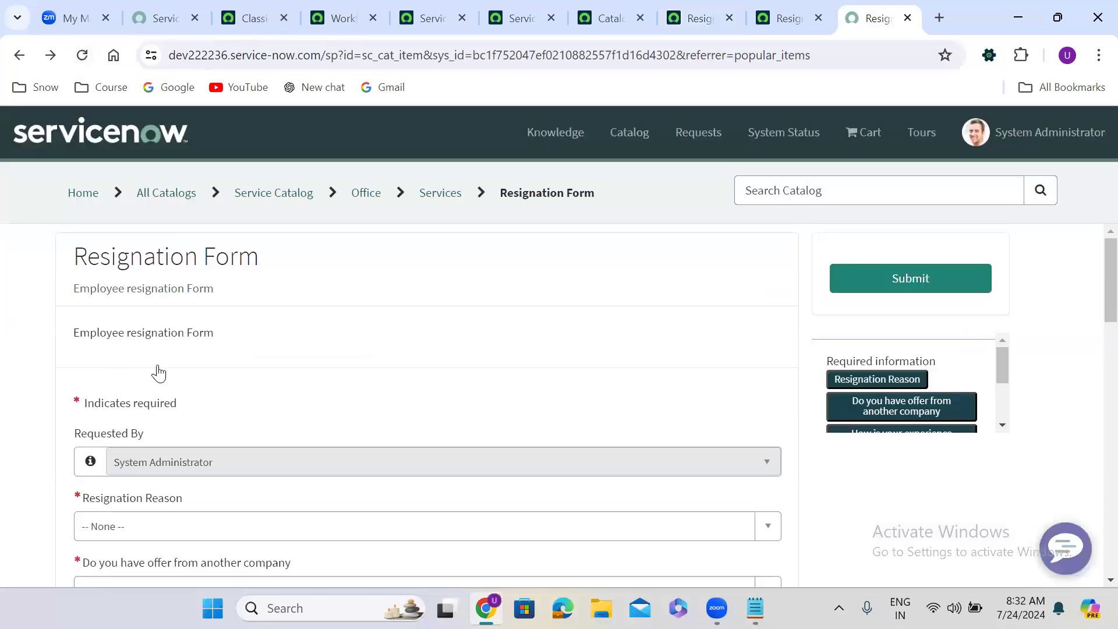
scroll(162, 373, "down", 3)
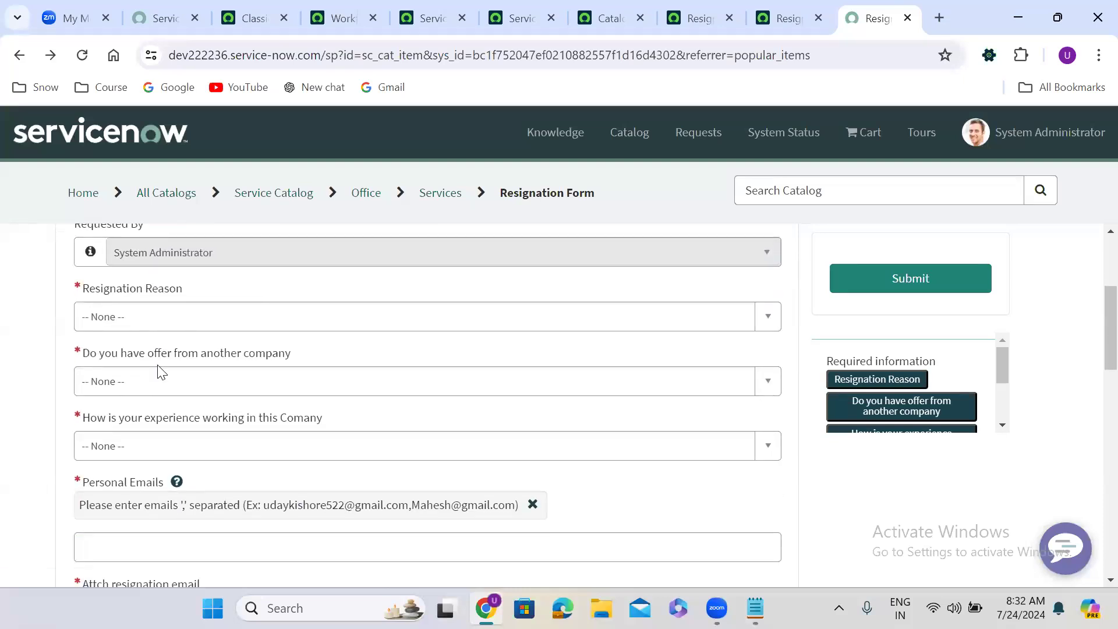
scroll(160, 372, "down", 2)
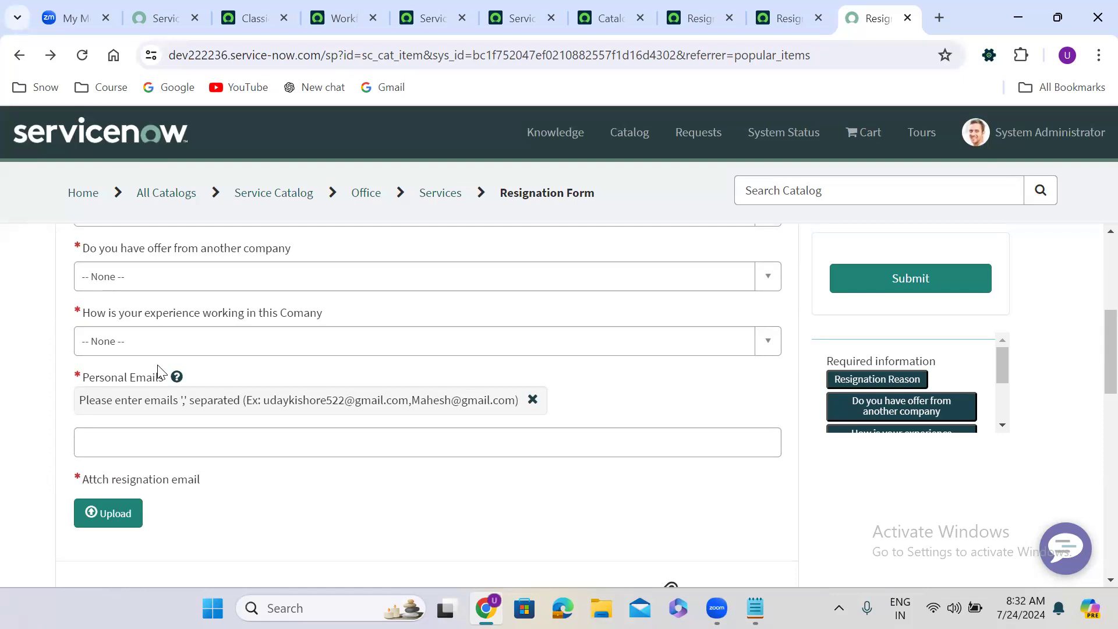
scroll(160, 371, "down", 2)
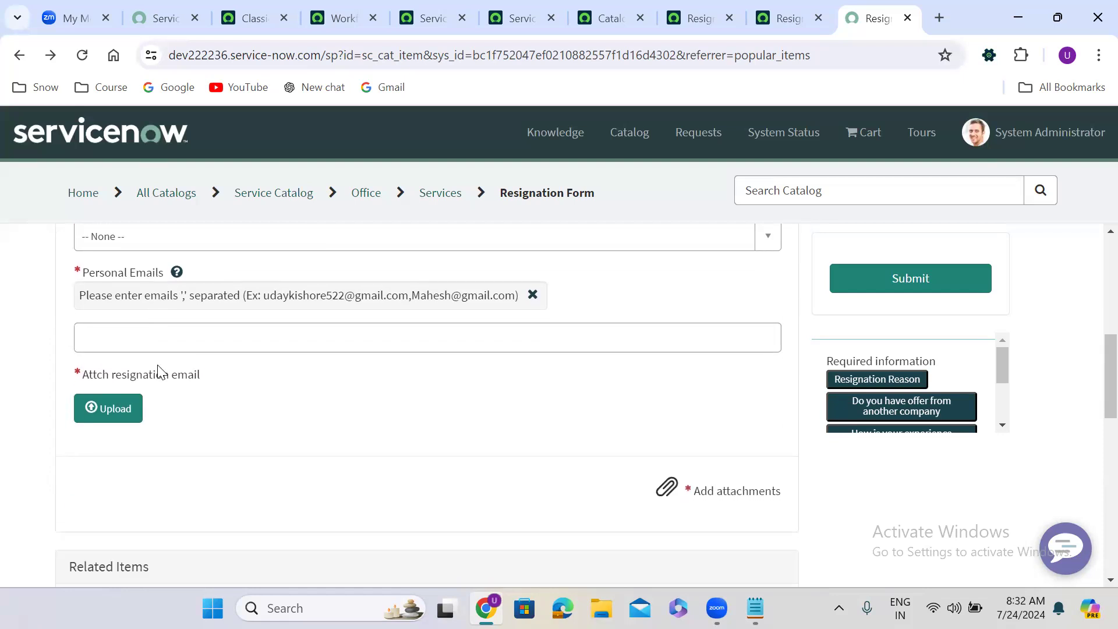
scroll(161, 371, "down", 1)
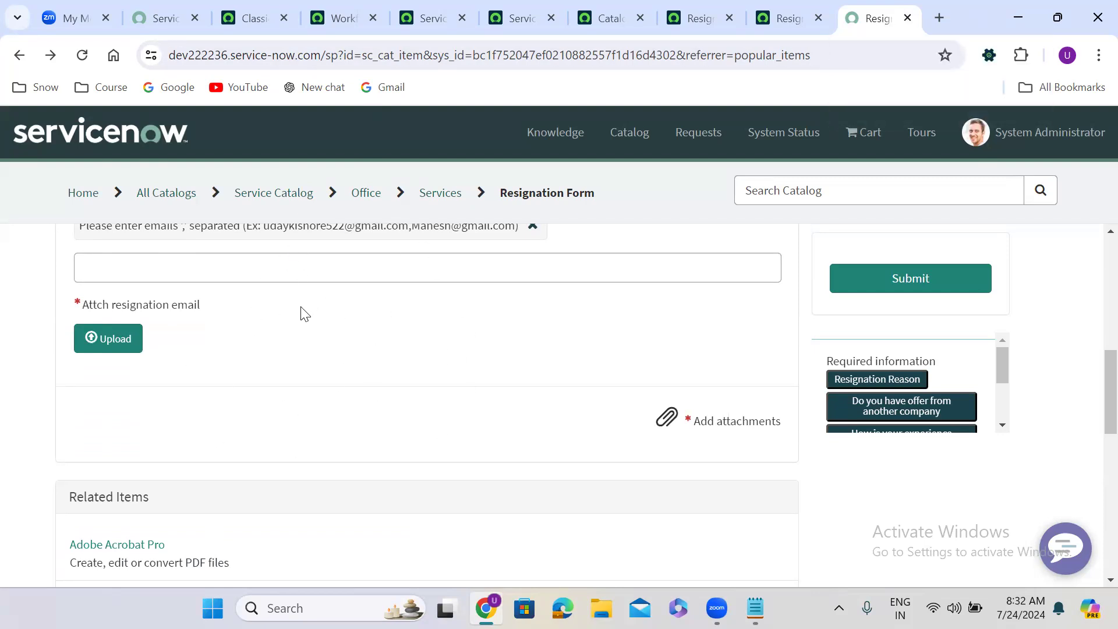
scroll(301, 315, "up", 6)
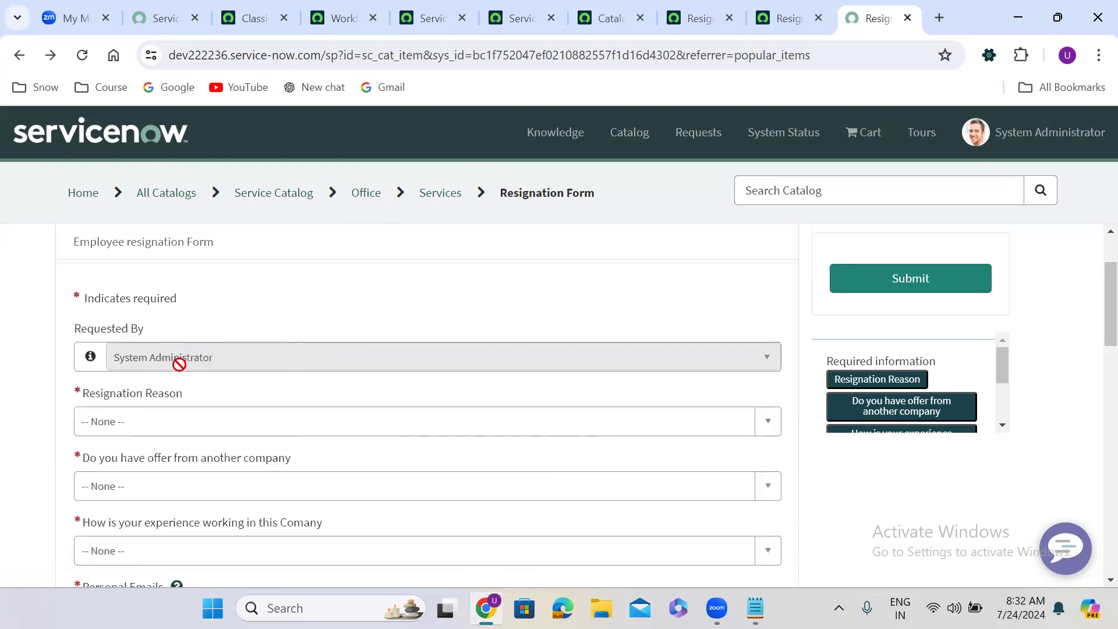
- Set the resignation reason to Health Reason, the offer from another company to No, and the working experience to Great
left_click(149, 417)
left_click(142, 350)
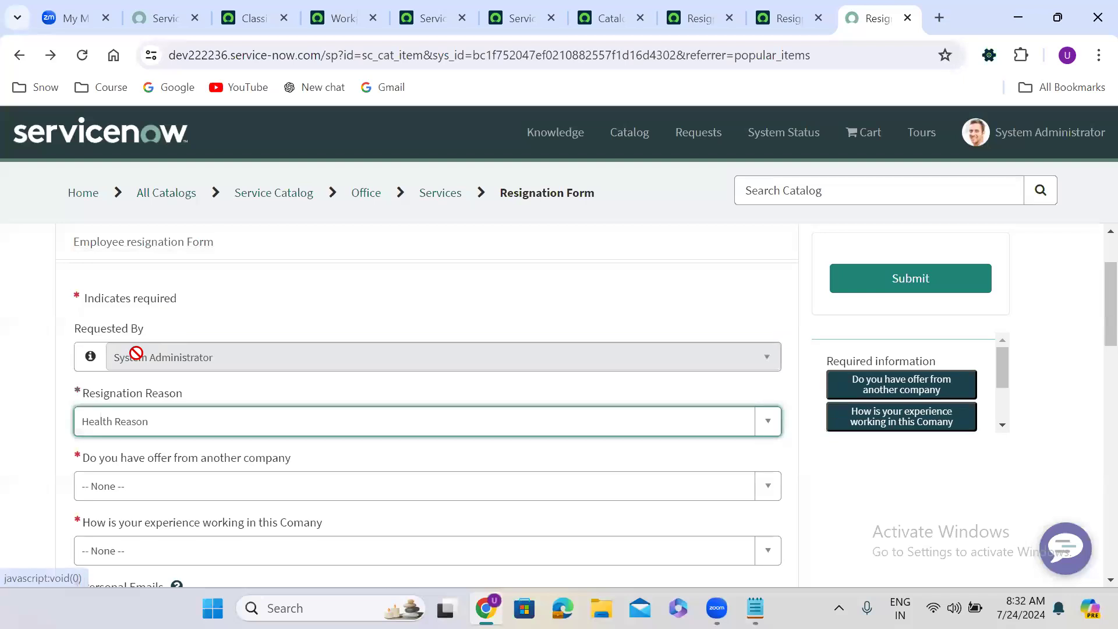
left_click(140, 495)
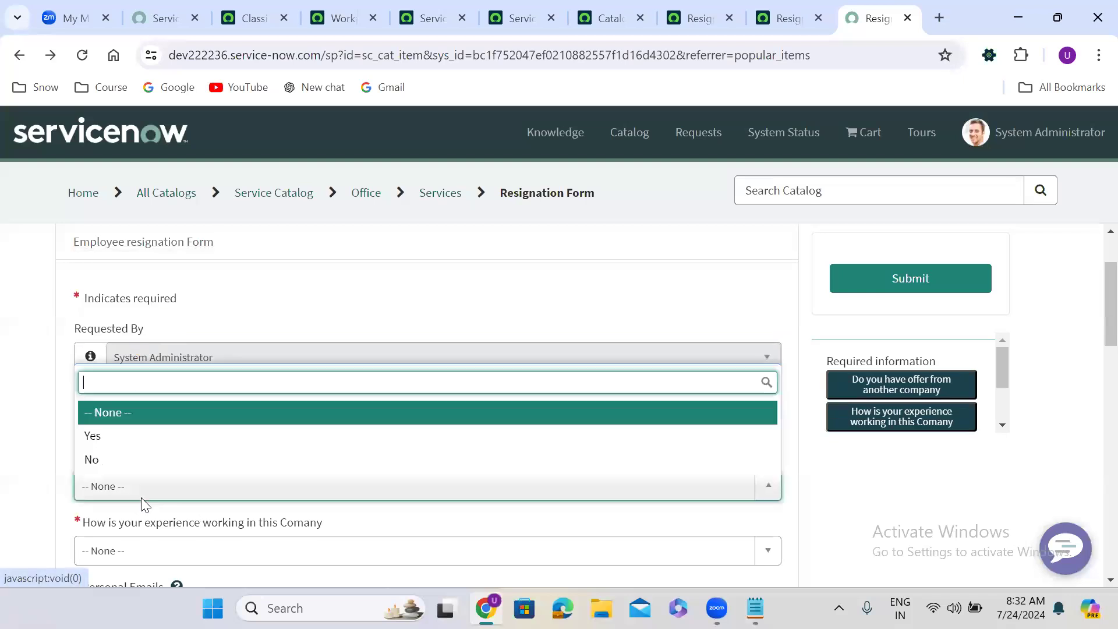
left_click(139, 459)
scroll(41, 464, "down", 3)
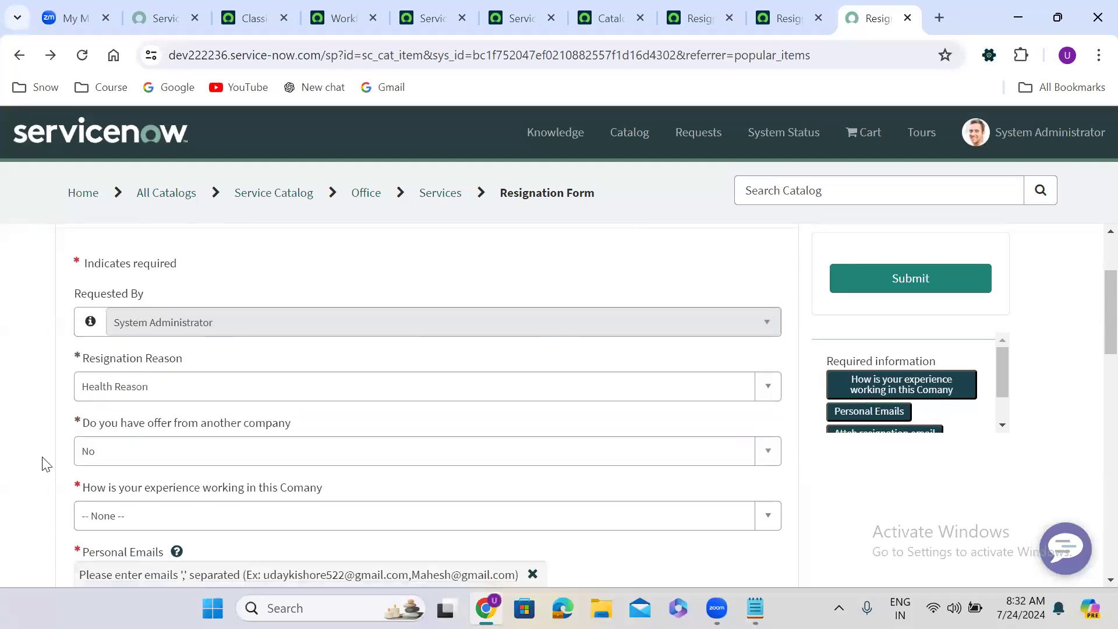
left_click(164, 348)
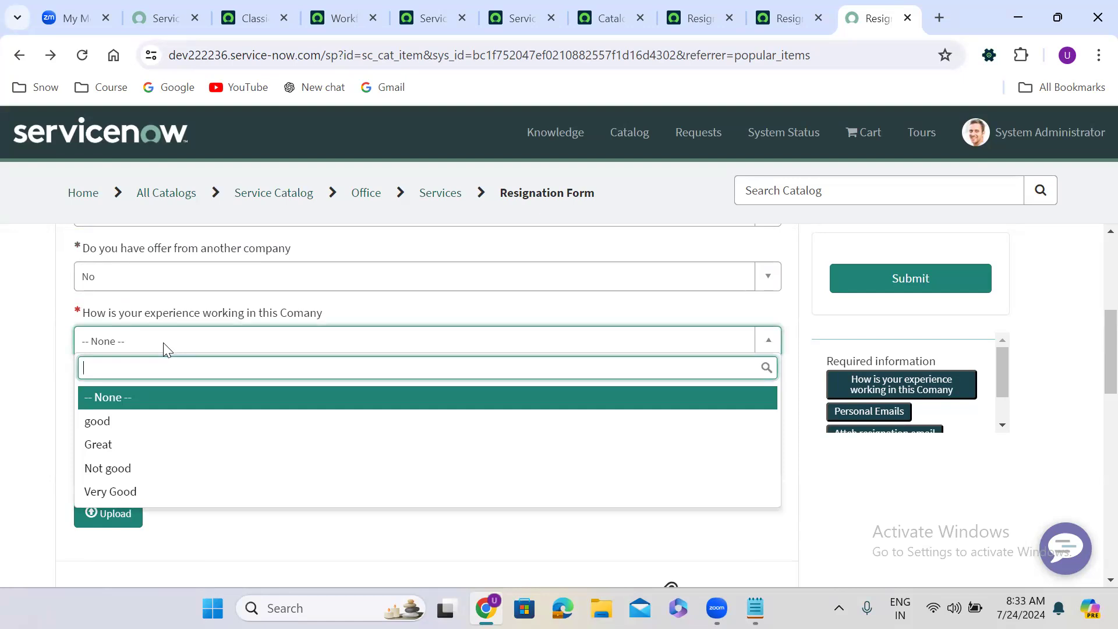
left_click(174, 455)
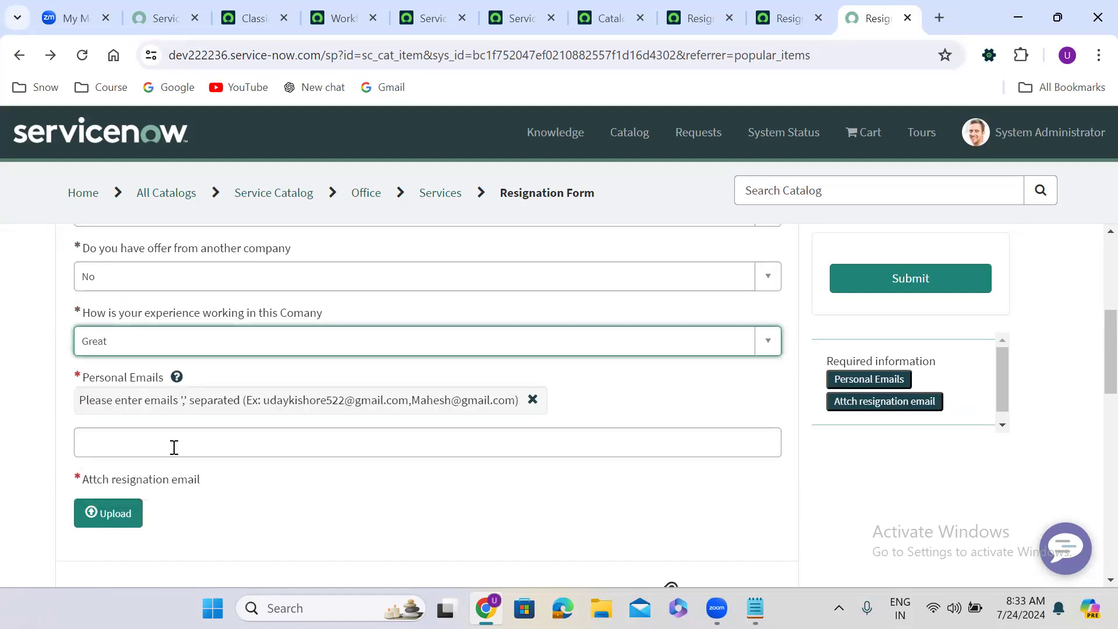
- Fill in the personal email address and upload INC form.png as the resignation email attachment
left_click(149, 444)
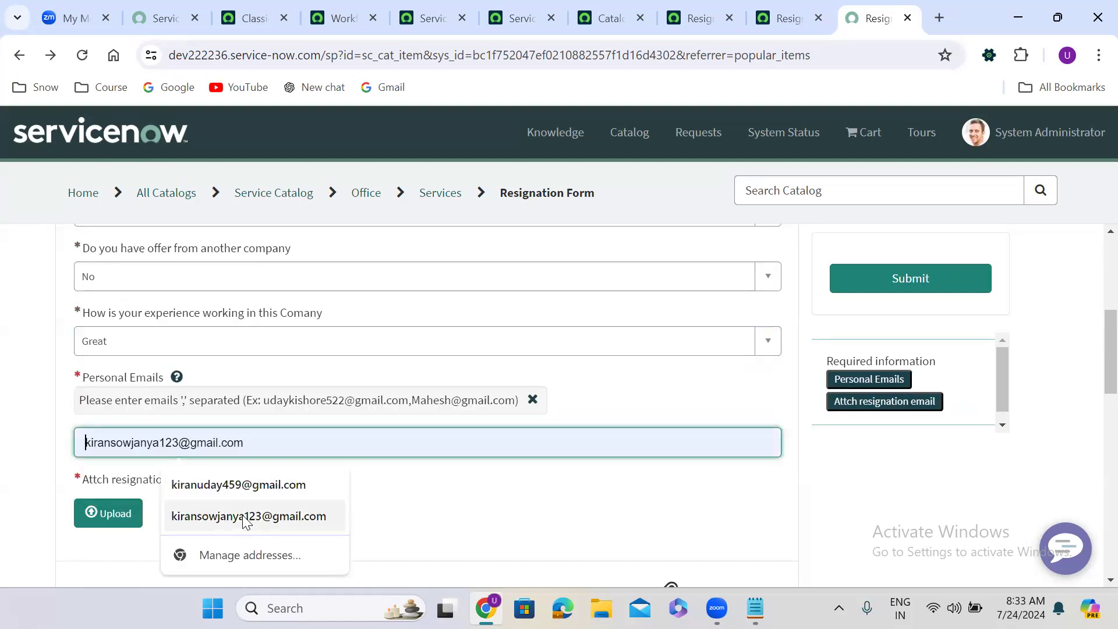
left_click(215, 515)
left_click(111, 514)
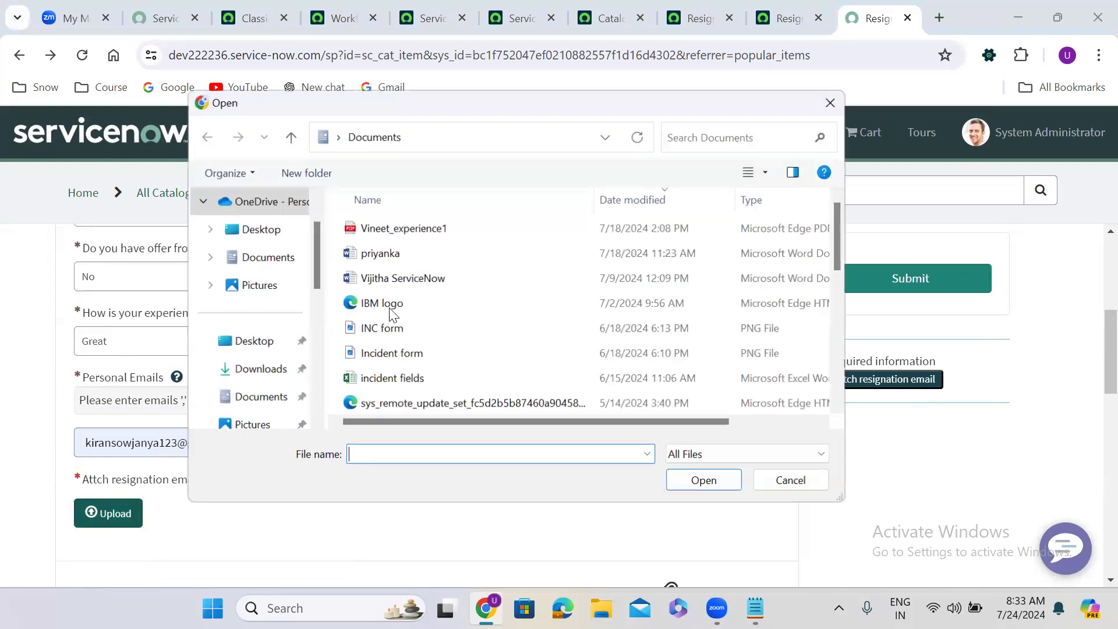
left_click(411, 335)
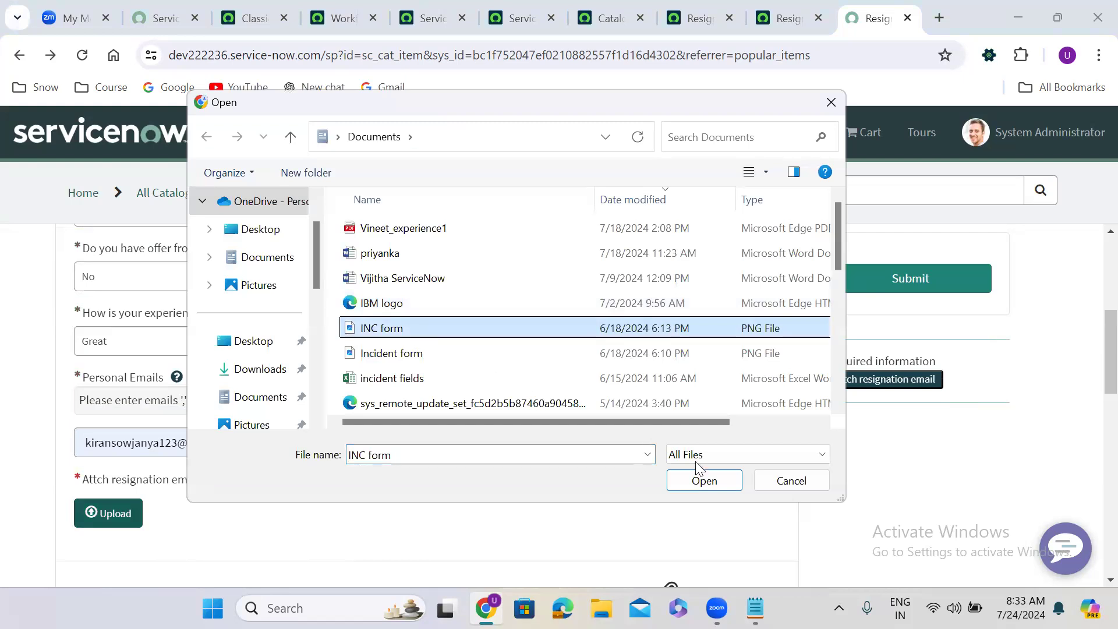
left_click(707, 482)
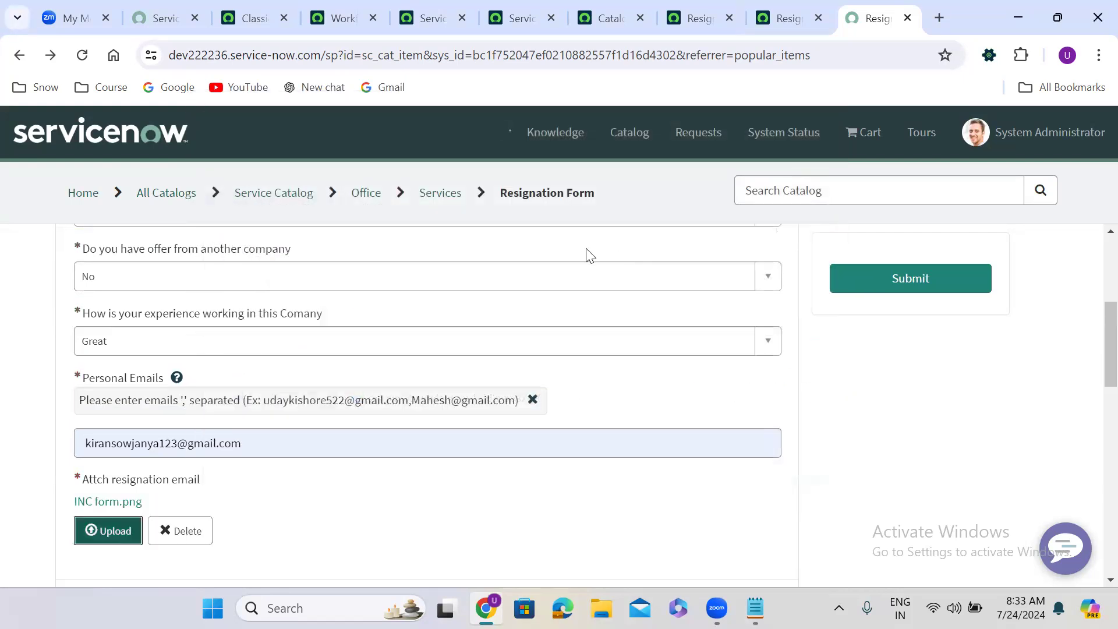
- Check the Resignation form workflow canvas against the filled-in Resignation Form in the Service Portal
left_click(341, 17)
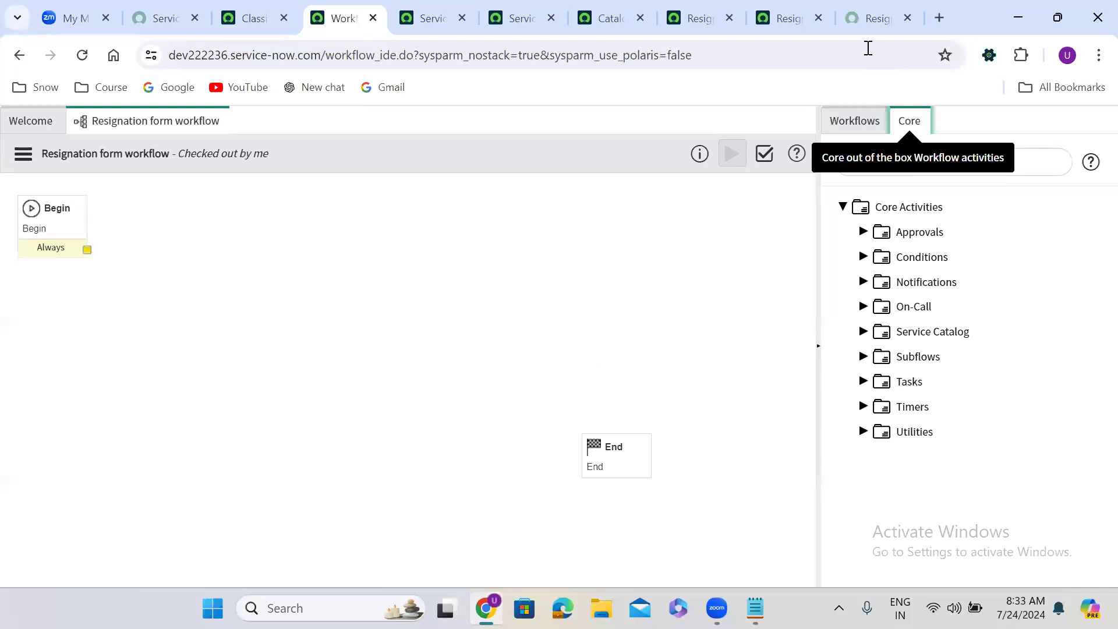
left_click(868, 16)
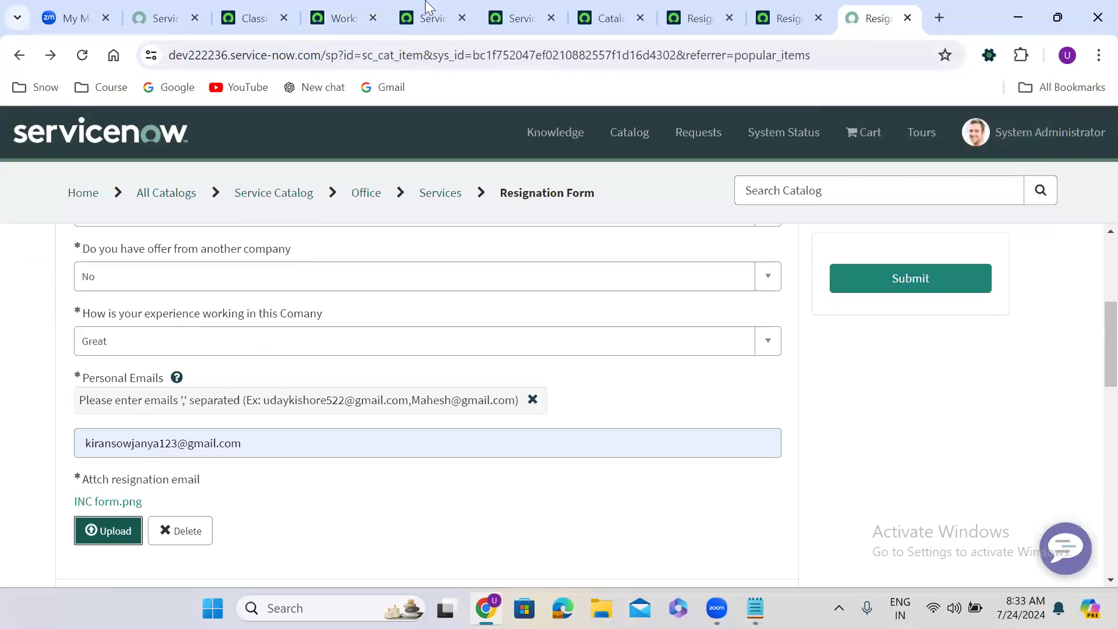
left_click(318, 16)
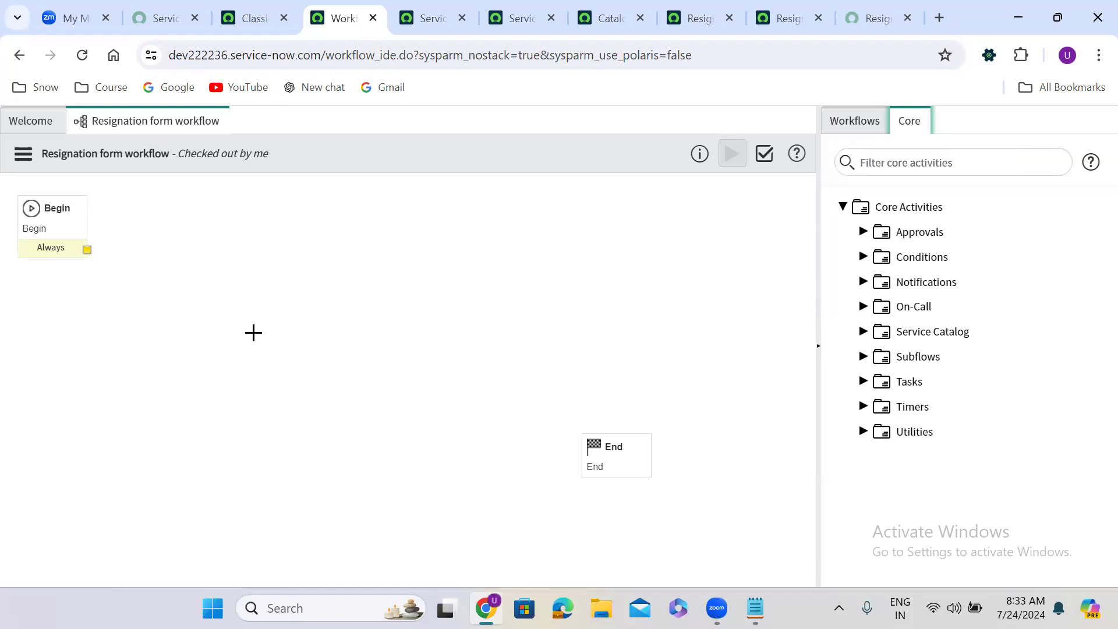
left_click(876, 18)
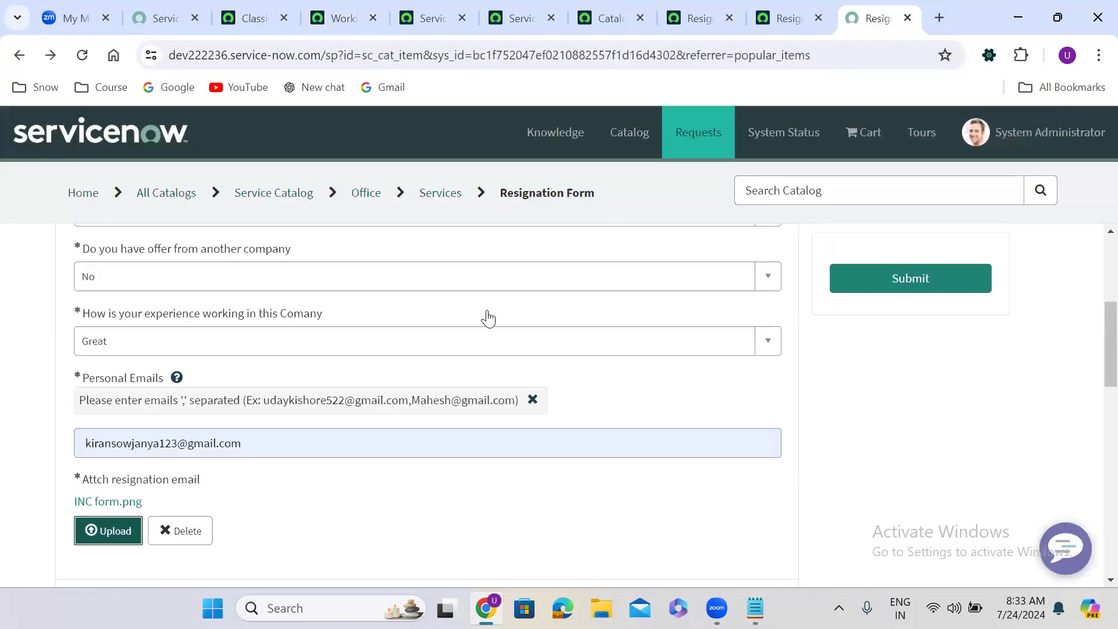
- Review the answers on the Resignation Form and open the user record of the person in Requested By
scroll(1094, 251, "up", 5)
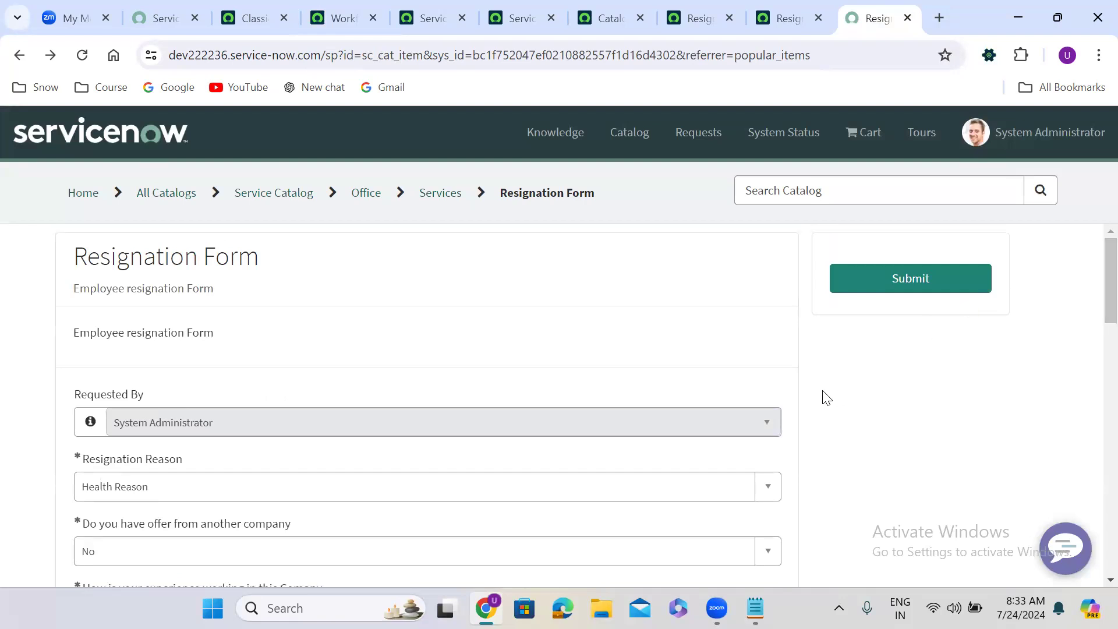
scroll(827, 399, "down", 2)
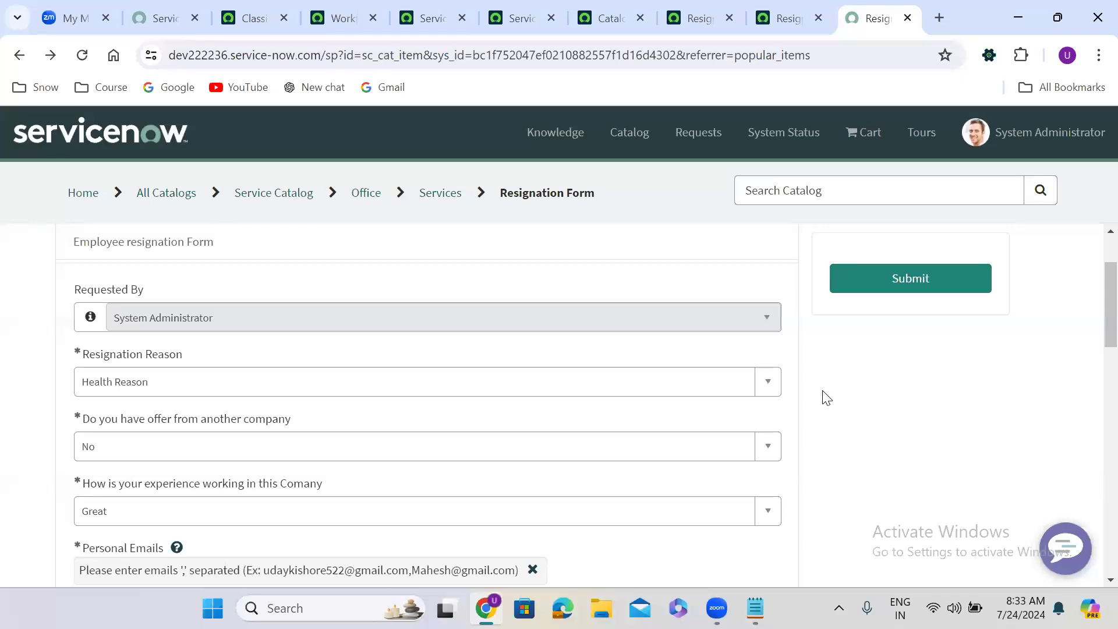
left_click(89, 318)
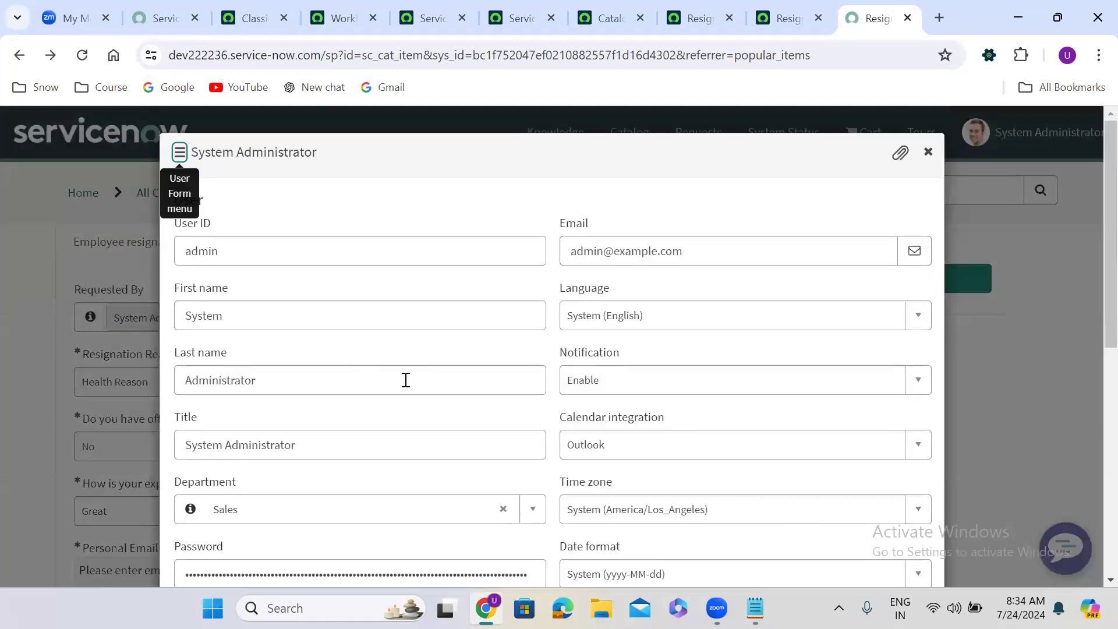
- Close the requester's user record over the Resignation Form and return to the Resignation form workflow
triple_click(293, 445)
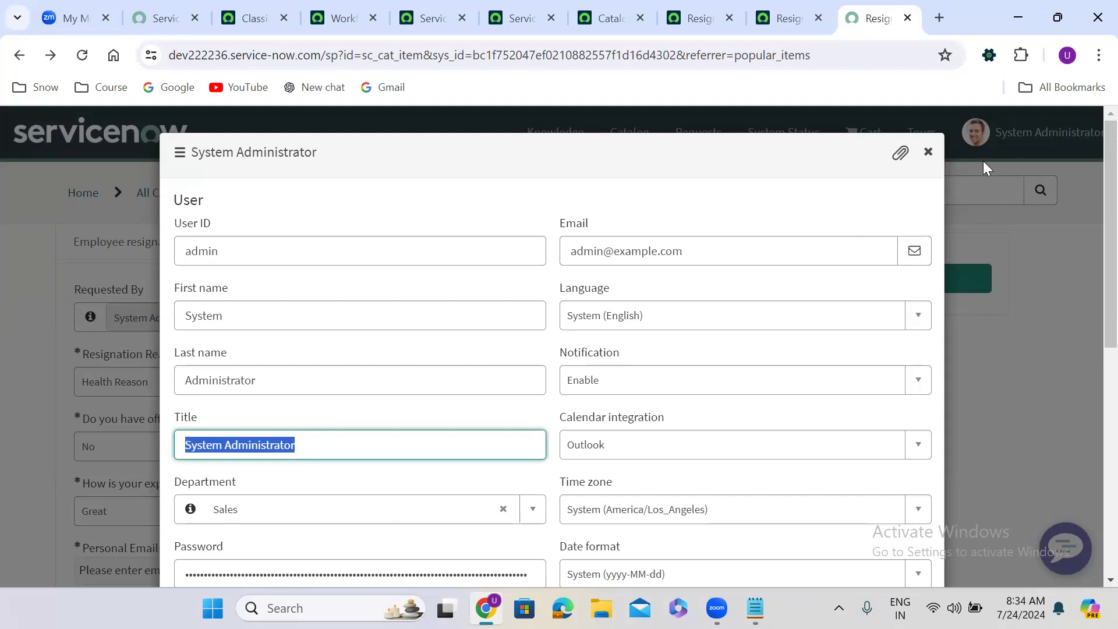
left_click(929, 155)
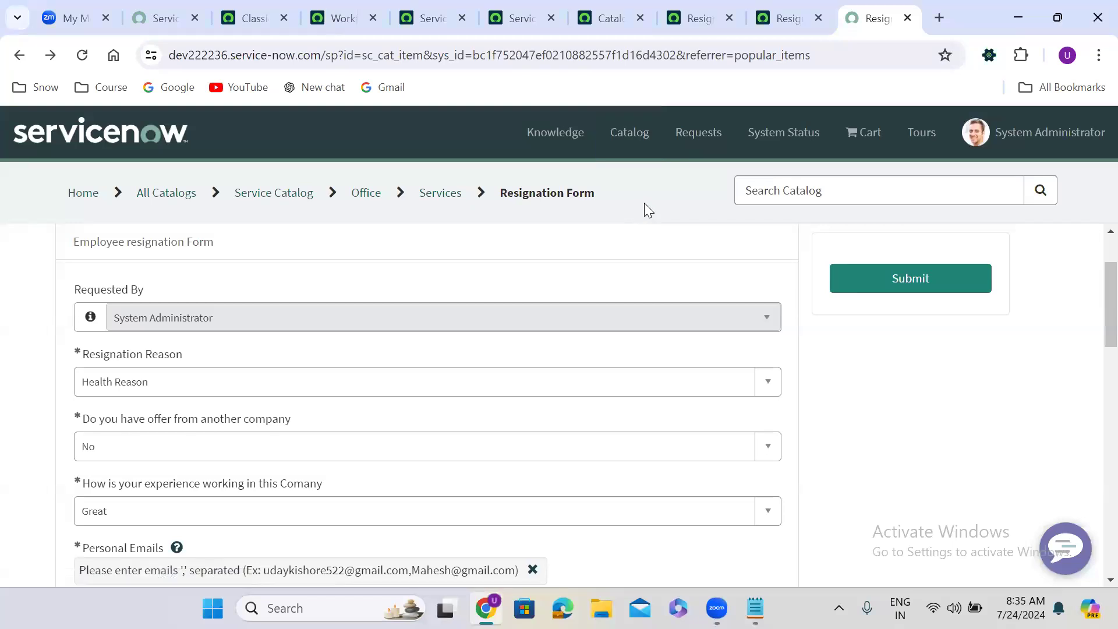
left_click(360, 8)
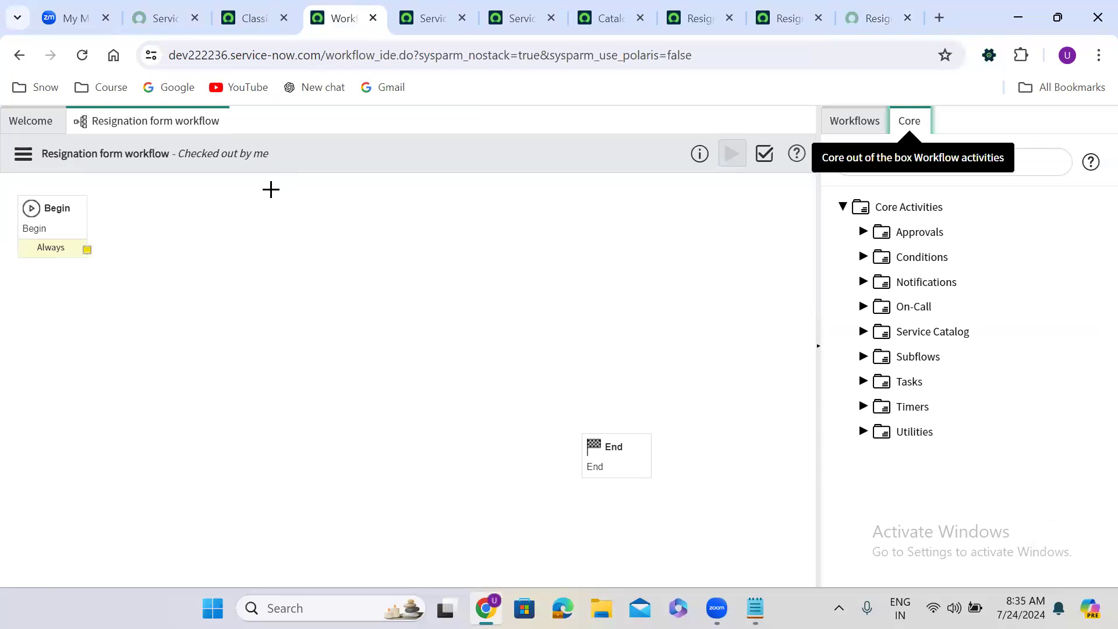
- Look up "user admin" in the application navigator and open the Users list in a separate browser tab
left_click(256, 18)
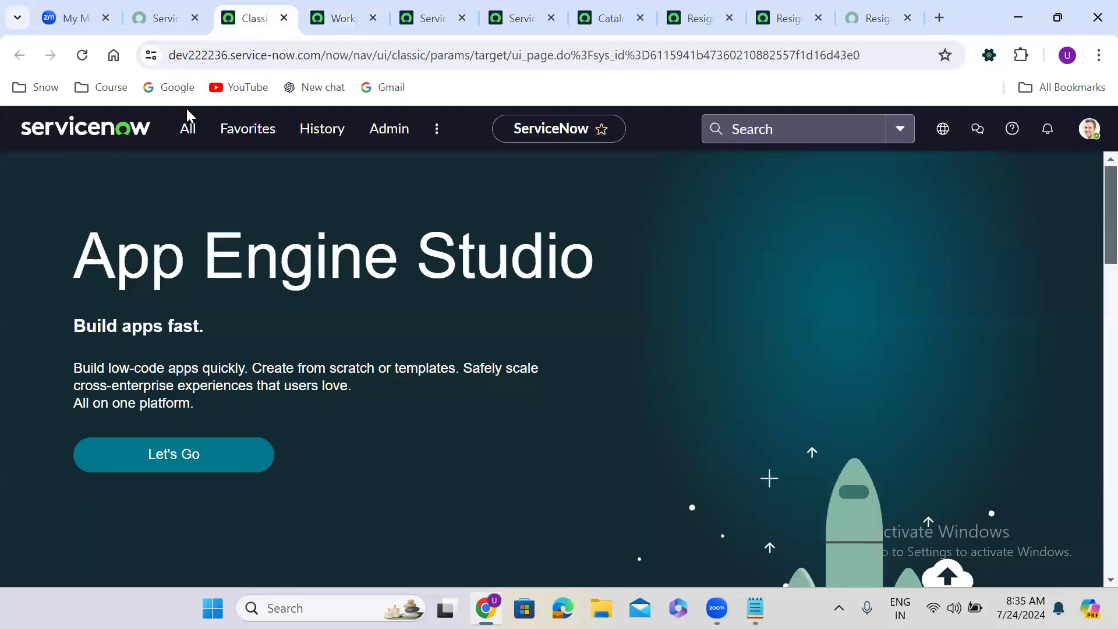
left_click(186, 140)
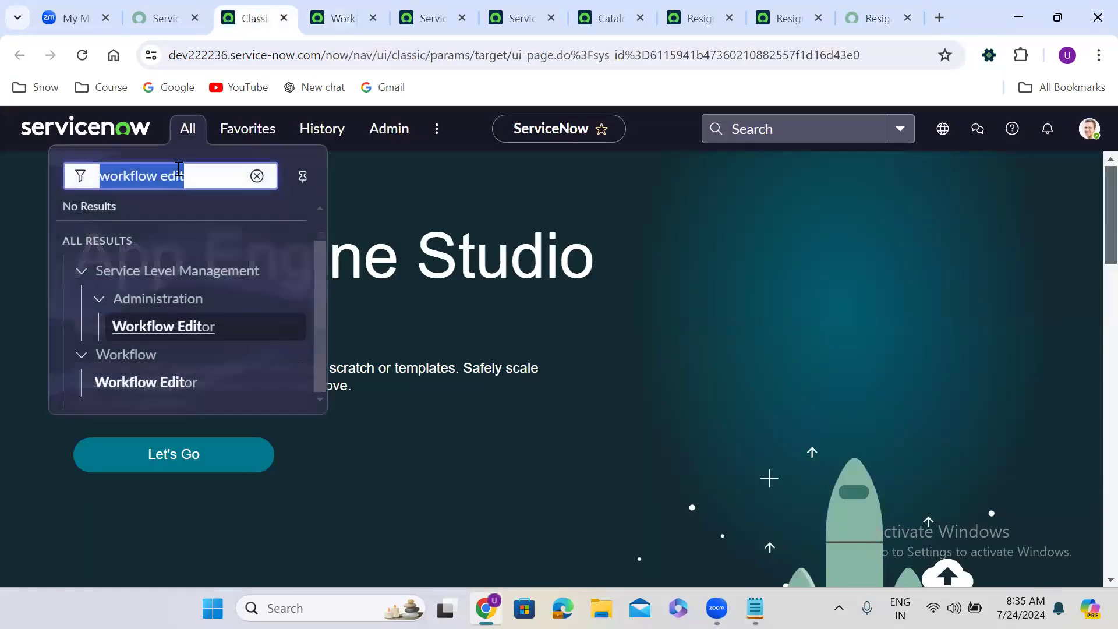
type("user ad")
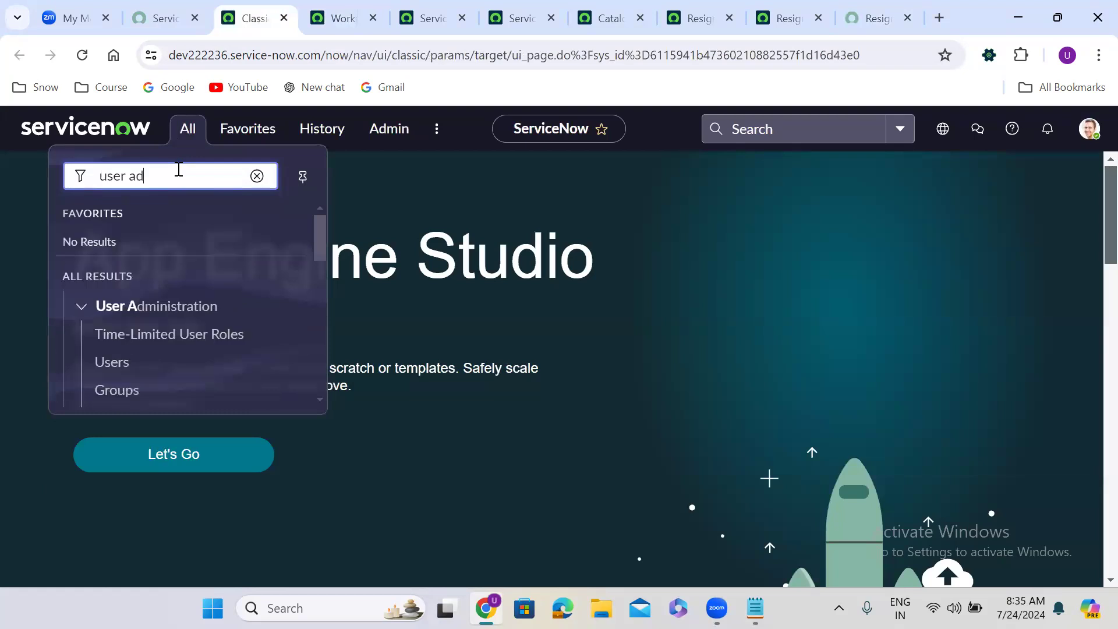
type("min")
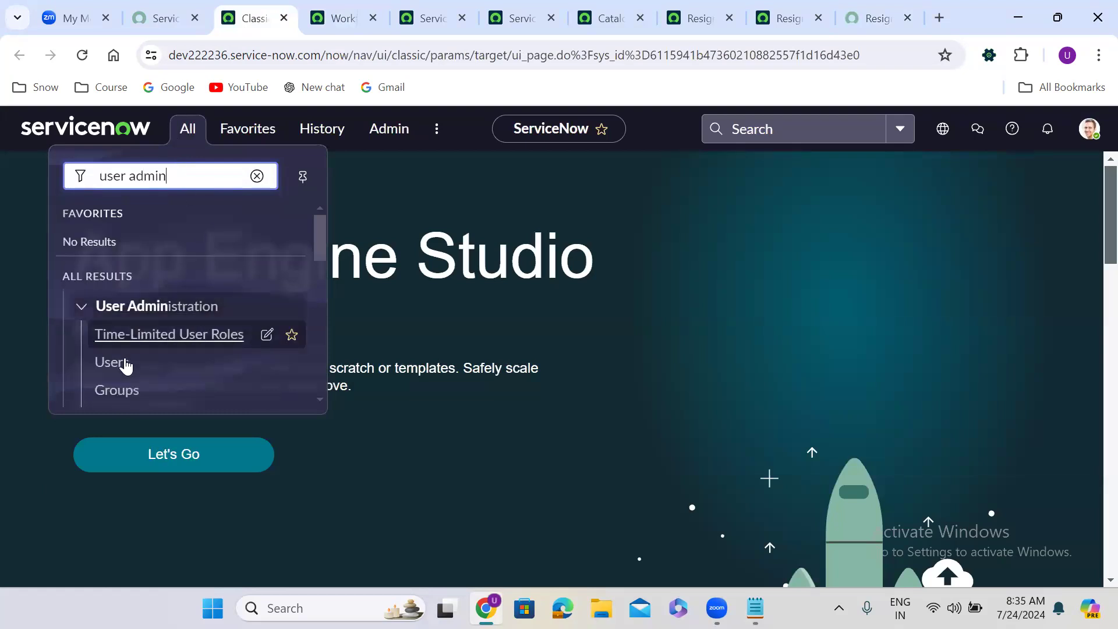
middle_click(105, 364)
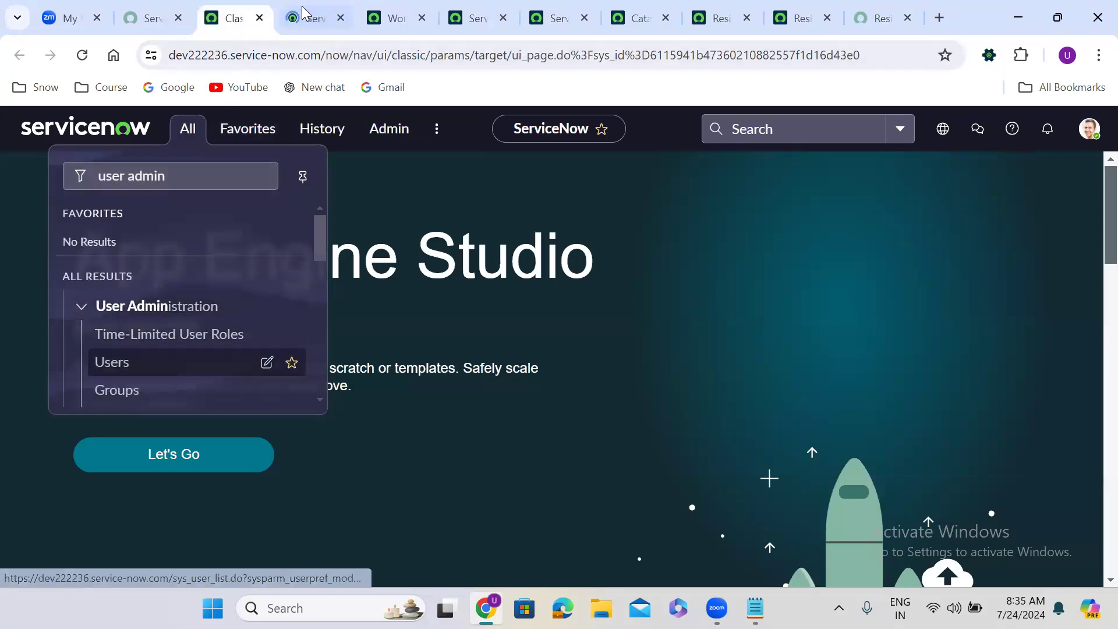
left_click(310, 18)
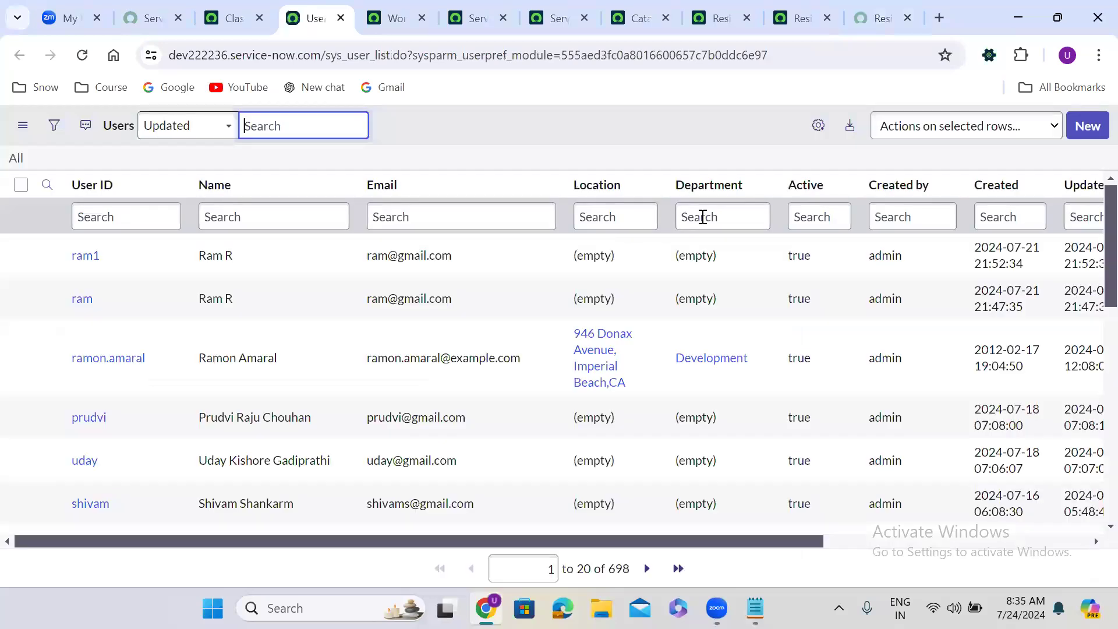
- Filter the Users list for records with department =NULL, and clear the filter after viewing them
left_click(704, 216)
type("=NULL")
key("Return")
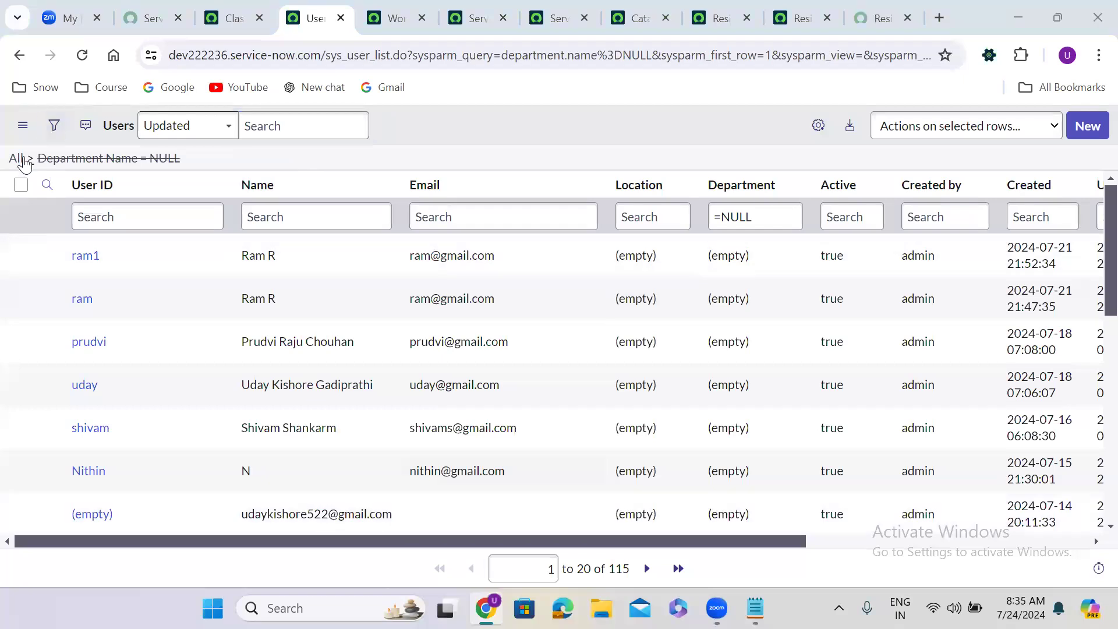
left_click(17, 159)
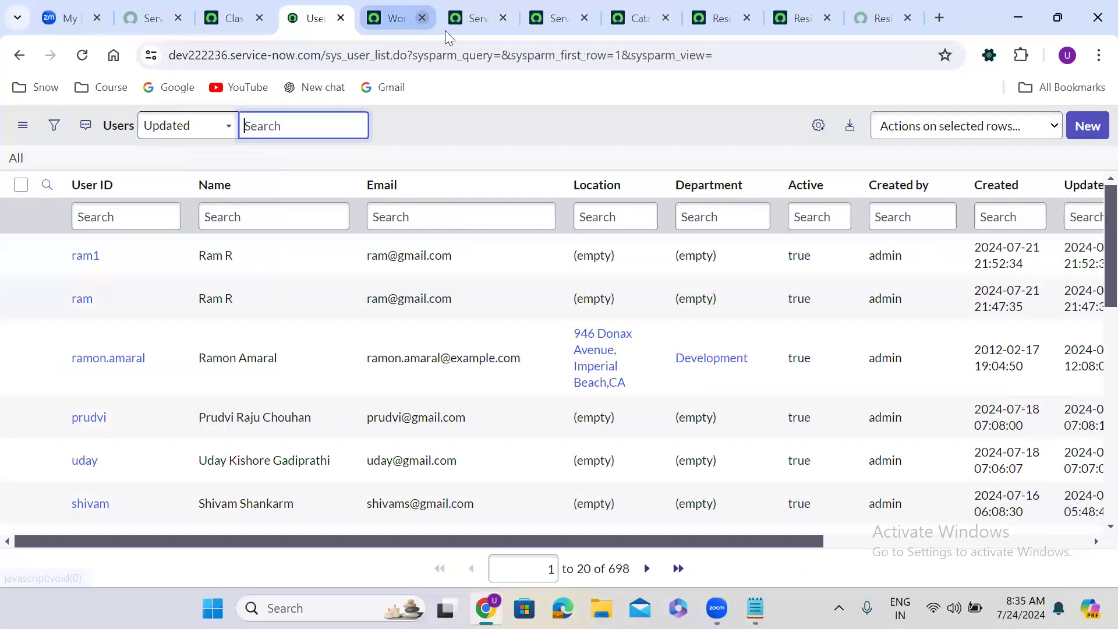
- Add an If activity to the Resignation form workflow and name it "Requester has department"
left_click(386, 8)
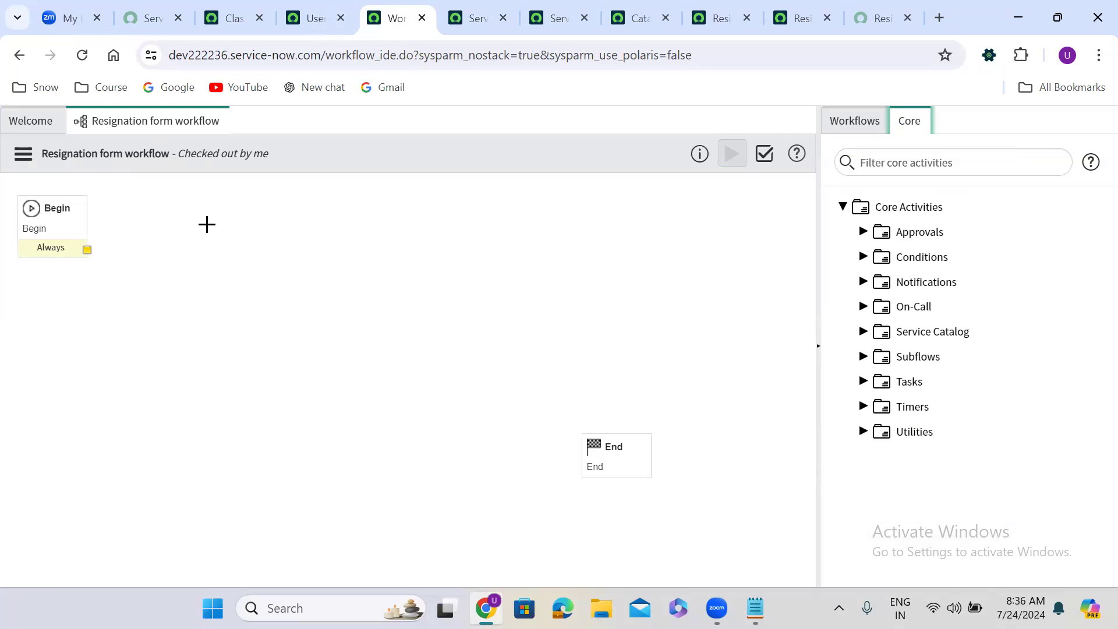
left_click(864, 257)
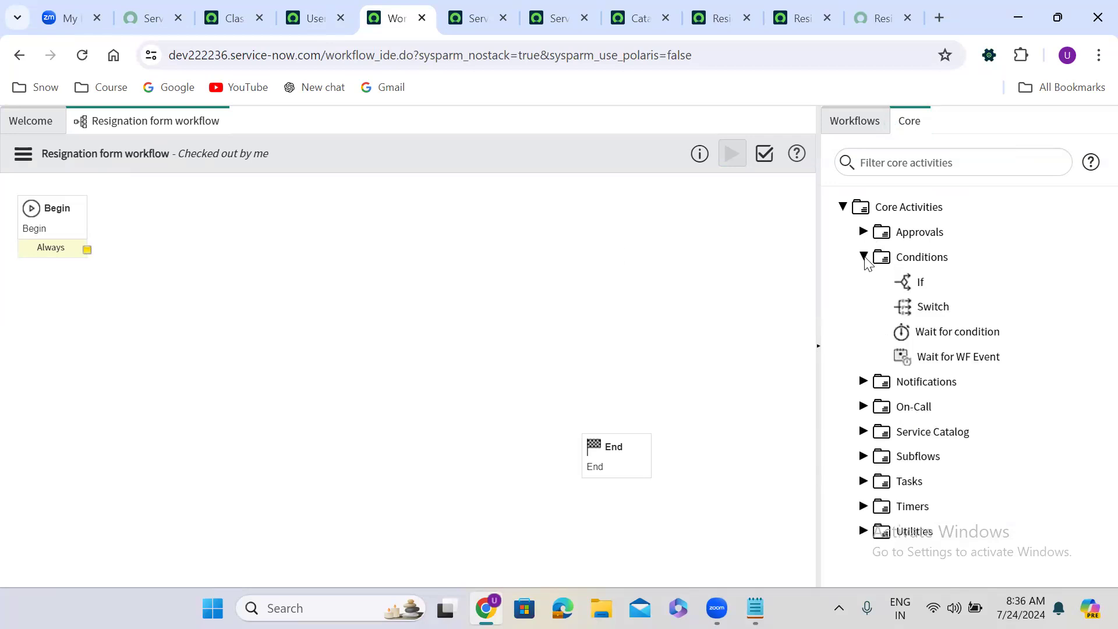
left_click_drag(917, 282, 211, 193)
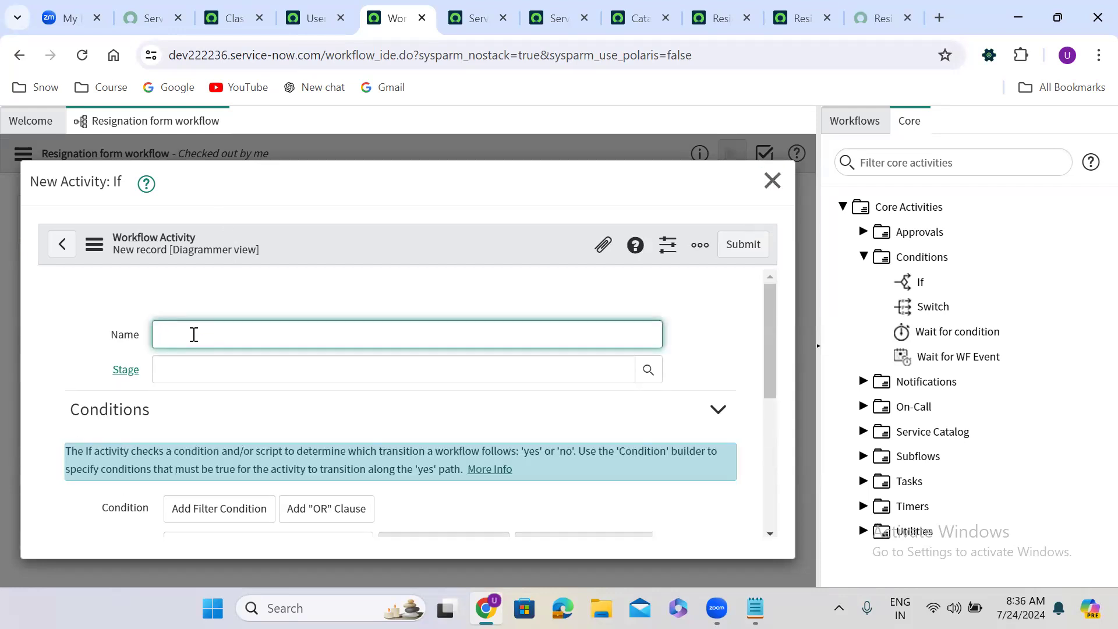
type("Requters")
key("BackSpace")
key("BackSpace")
key("BackSpace")
type("ter has department")
left_click(459, 426)
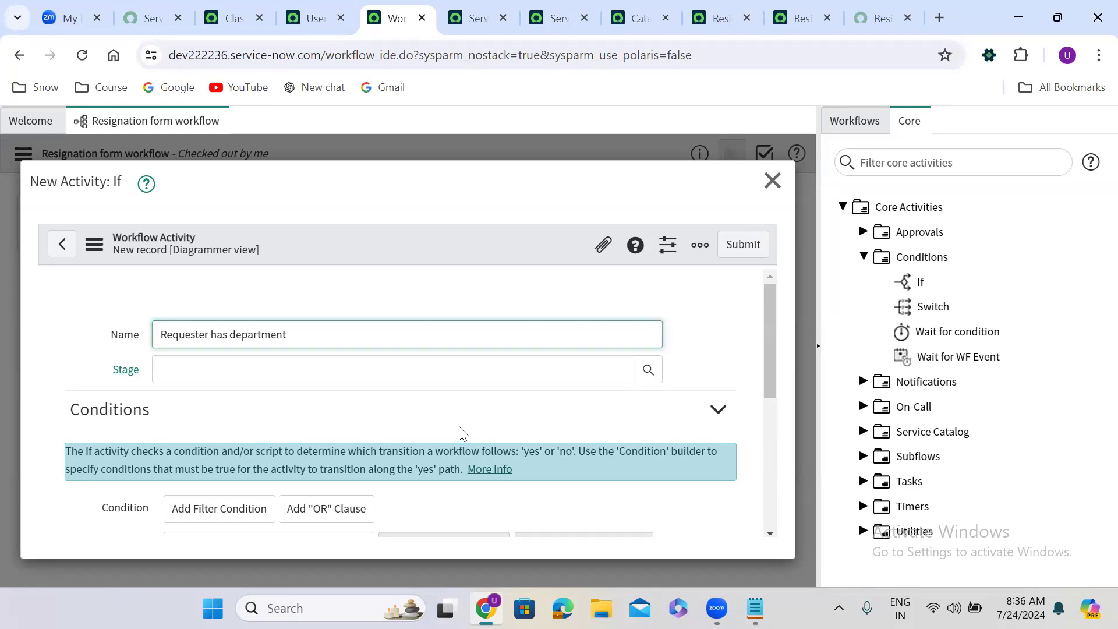
- Enable the Advanced script option for the new If activity
scroll(459, 426, "down", 1)
scroll(458, 426, "down", 3)
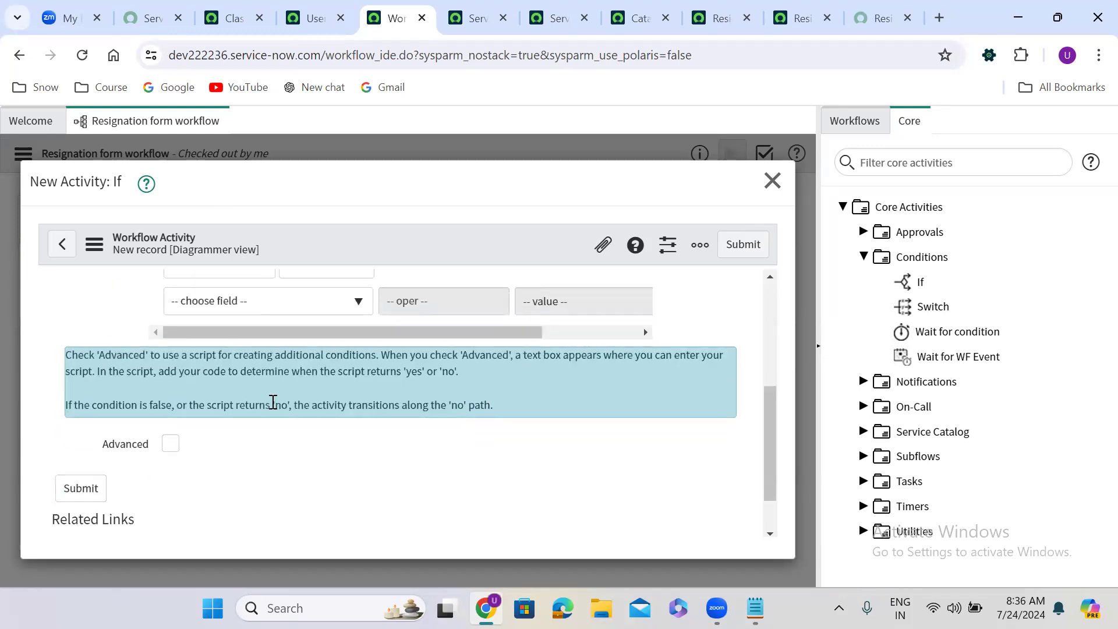
left_click(170, 443)
scroll(186, 435, "up", 1)
scroll(186, 434, "up", 1)
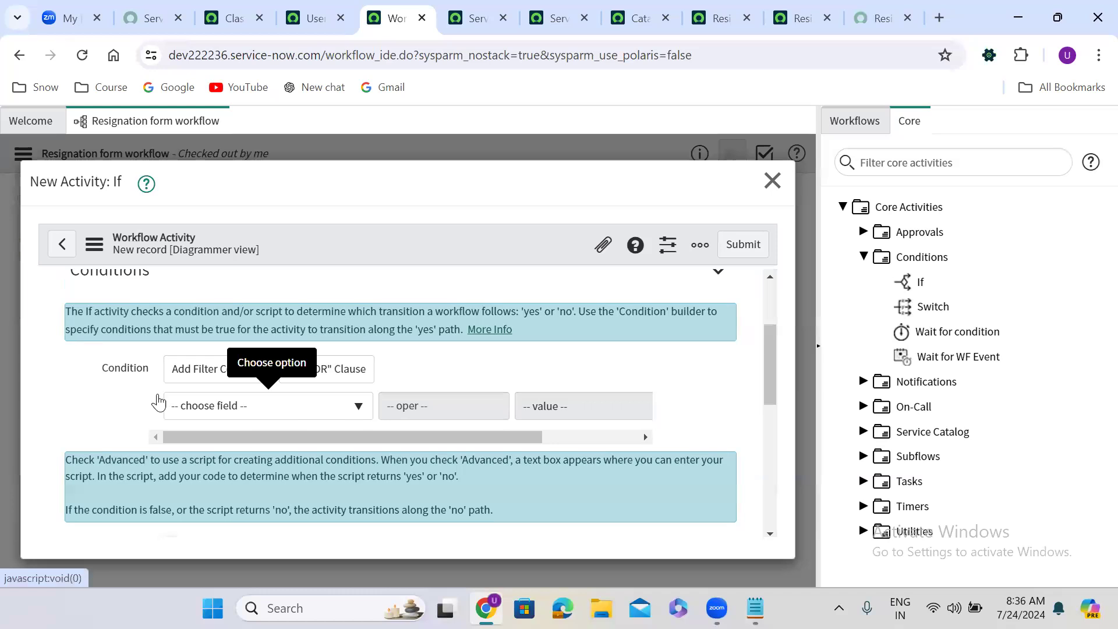
- Set the field of the If activity's condition to Variables
left_click(256, 408)
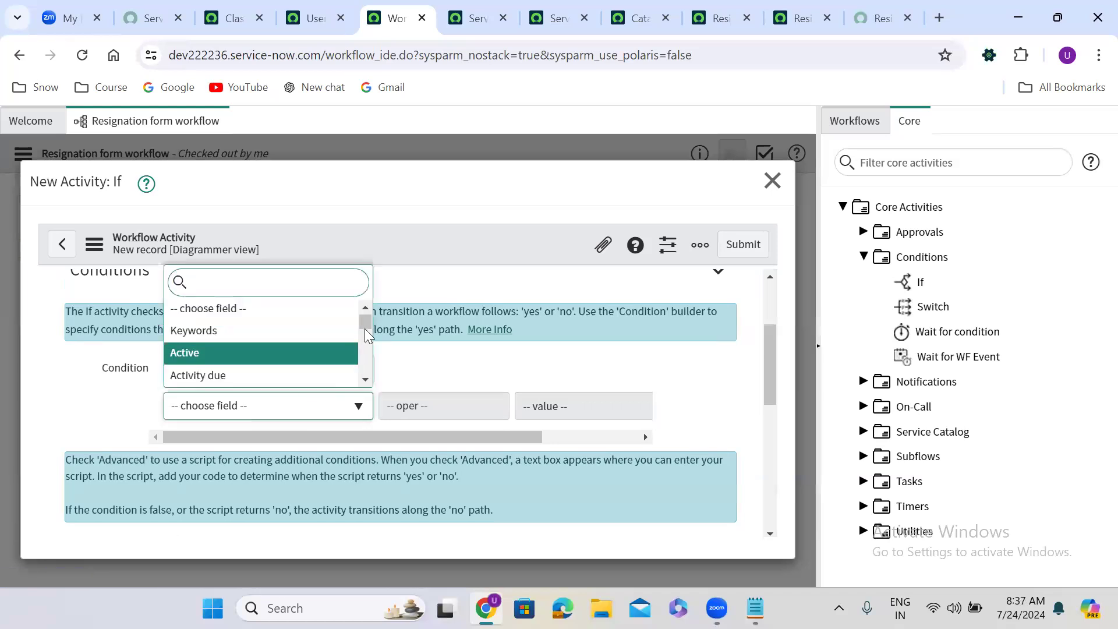
right_click(374, 410)
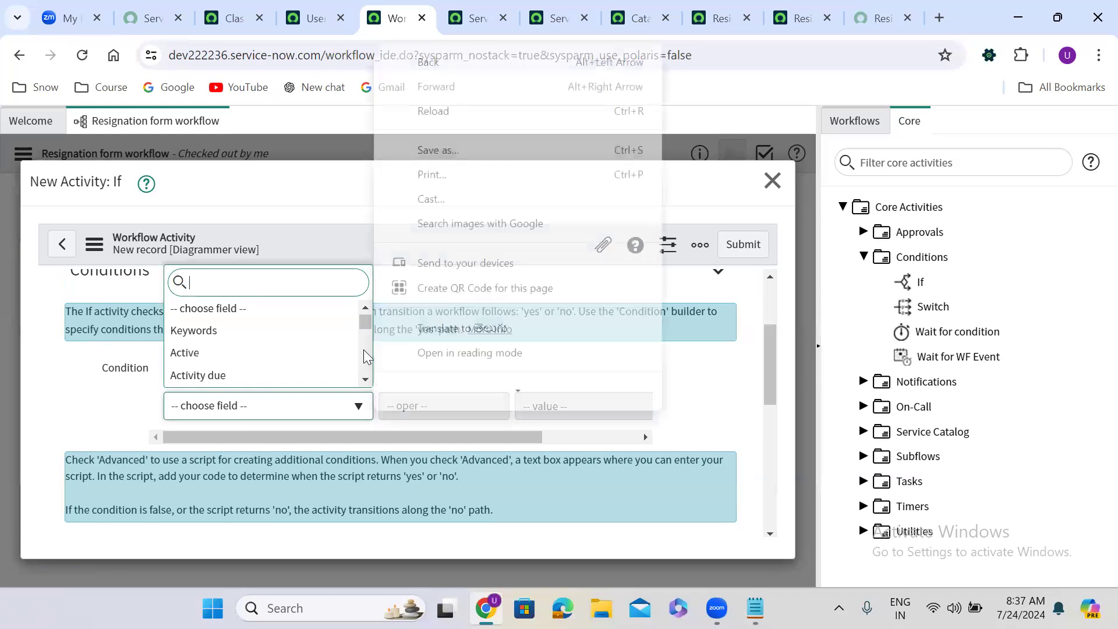
left_click(358, 319)
left_click_drag(366, 321, 357, 380)
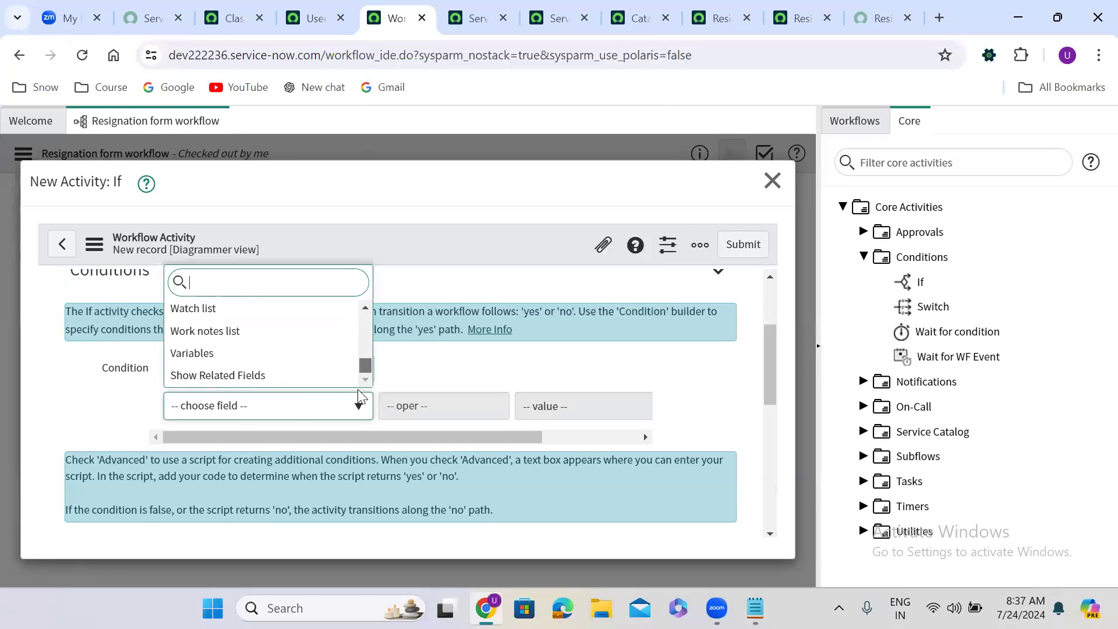
left_click(362, 343)
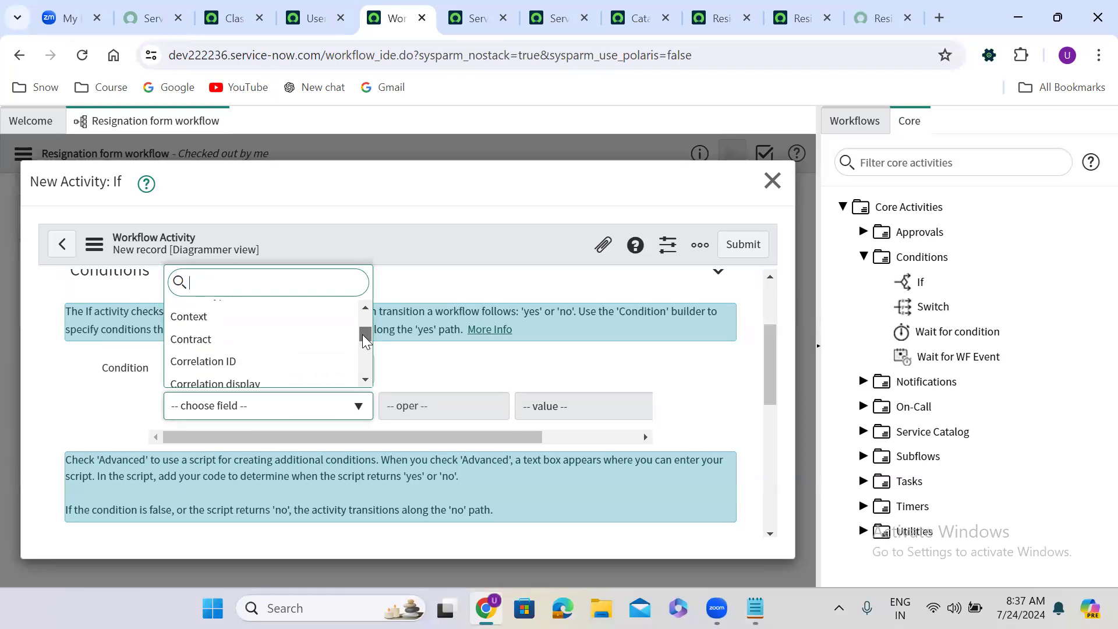
left_click_drag(362, 334, 363, 391)
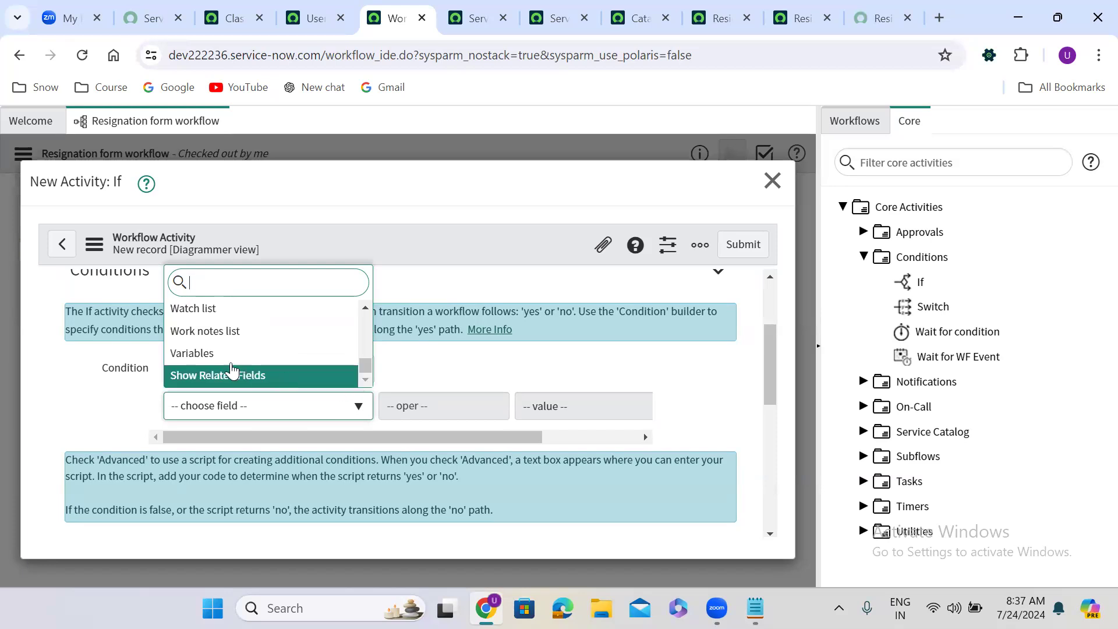
left_click(222, 365)
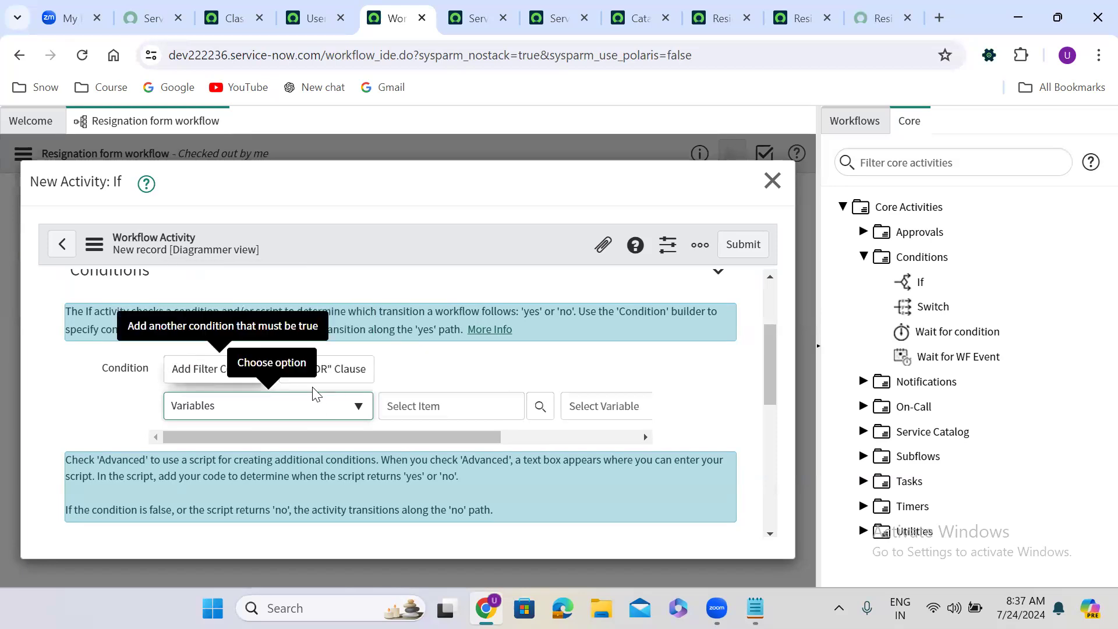
- Choose Resignation Form as the catalog item for the Variables condition
left_click(293, 411)
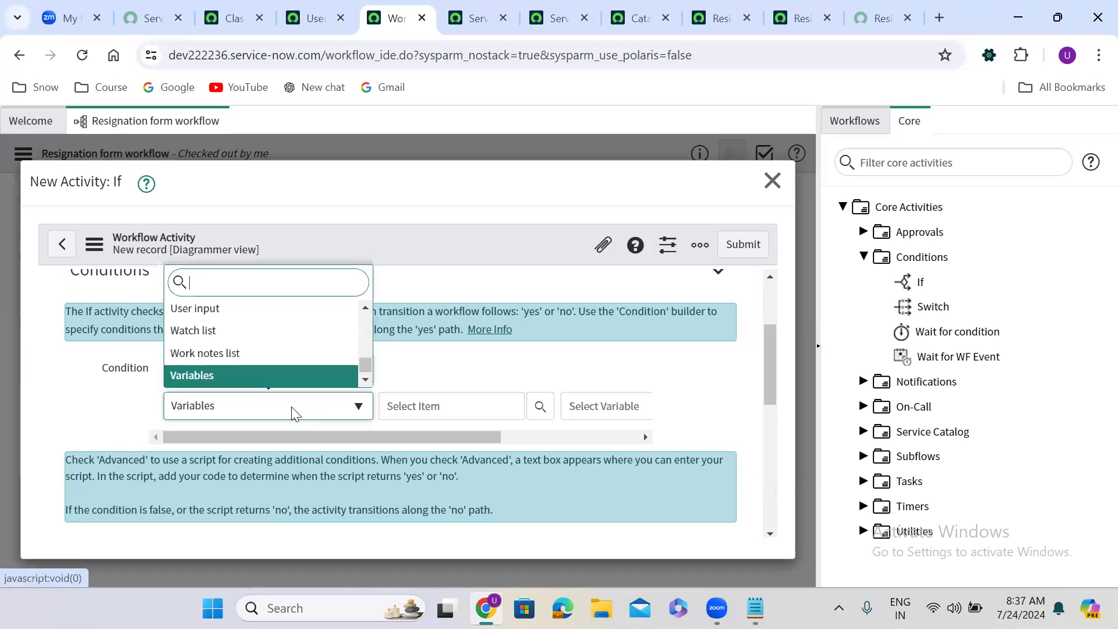
left_click(398, 418)
left_click(411, 414)
type("res")
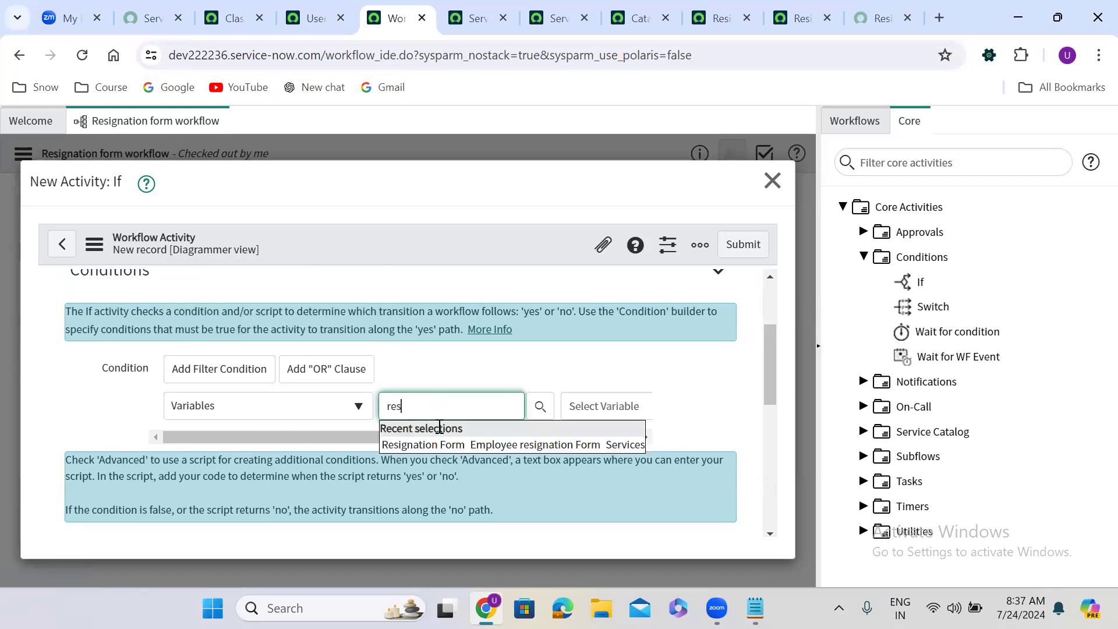
left_click(474, 445)
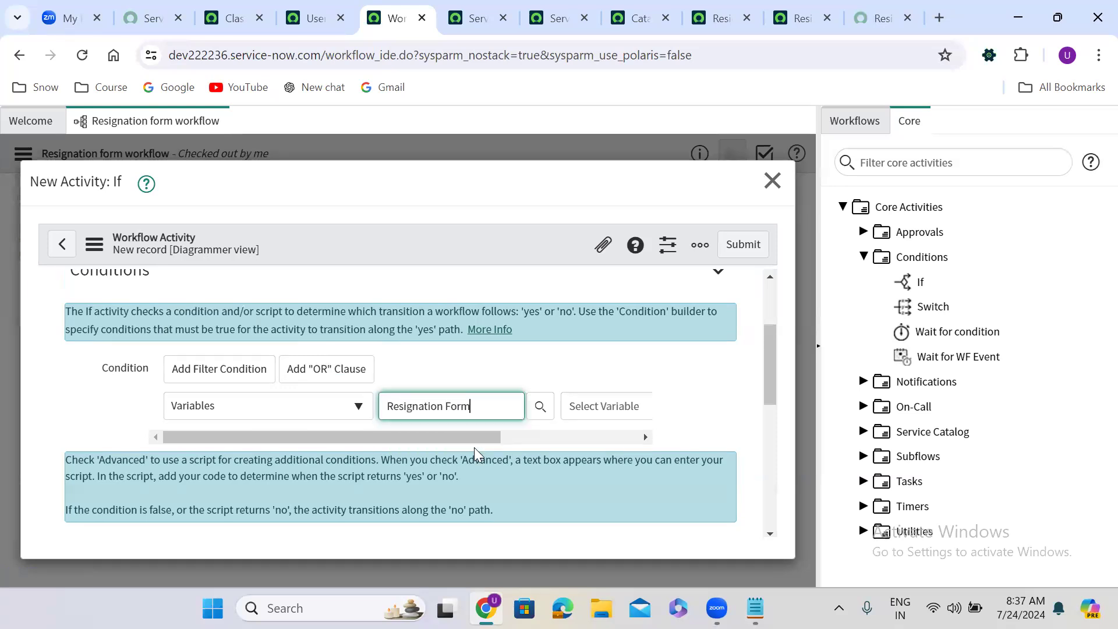
- Select Requested By as the Resignation Form variable that the condition evaluates
left_click(440, 438)
left_click(418, 410)
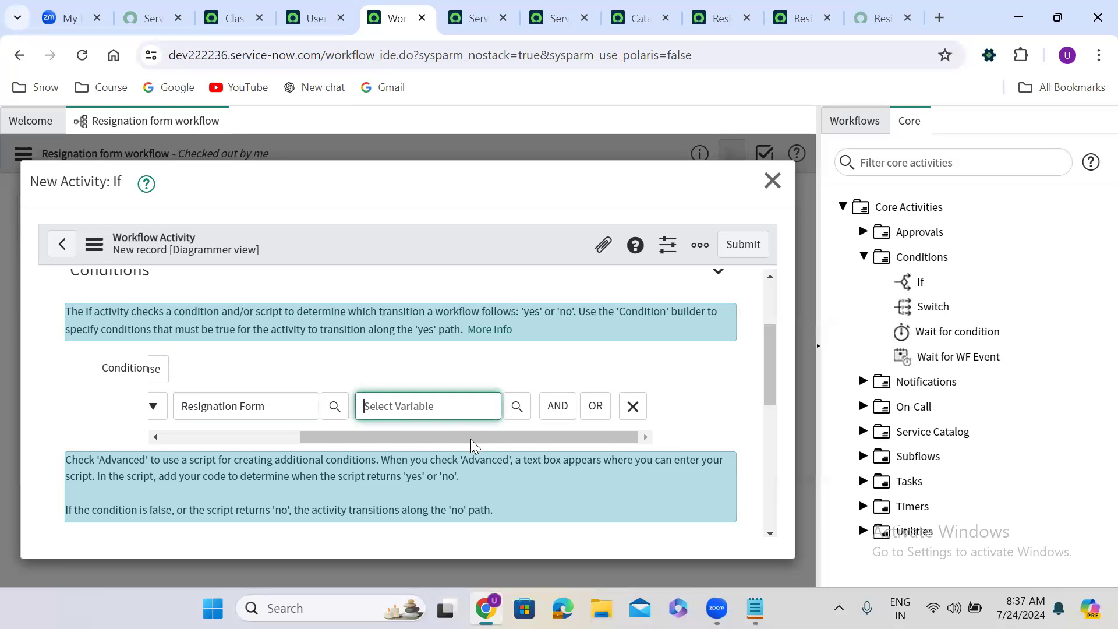
left_click_drag(470, 439, 197, 472)
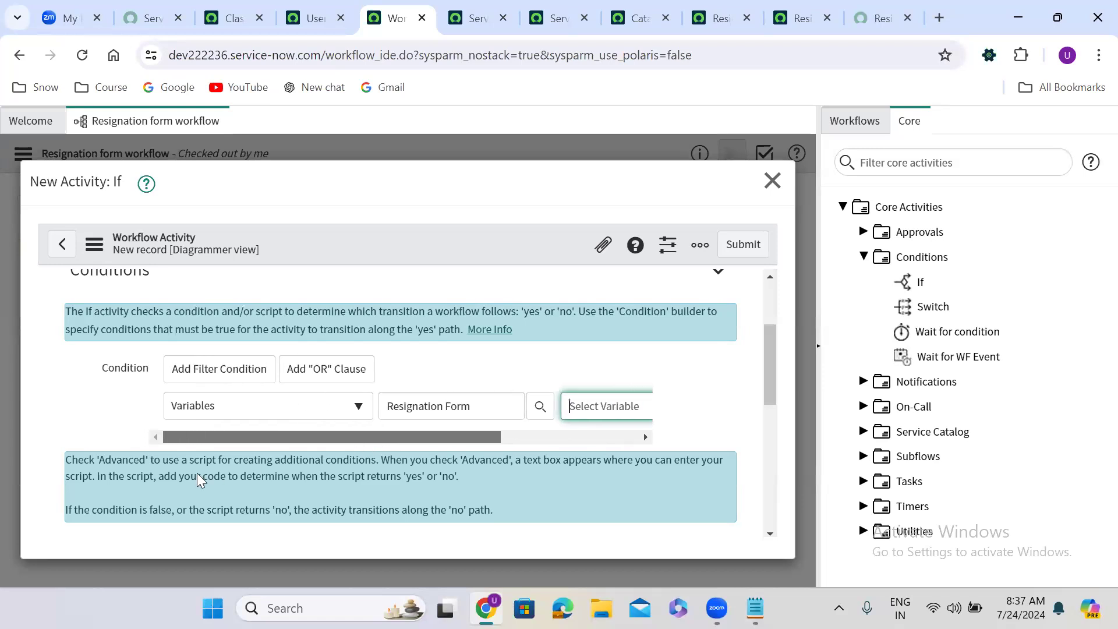
type("req")
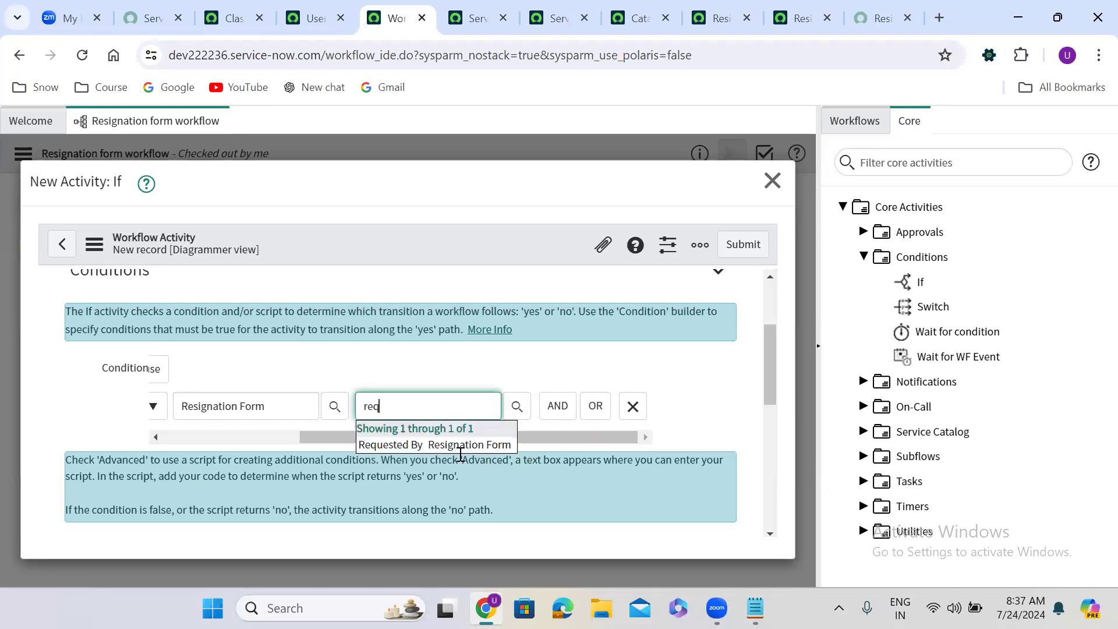
left_click(458, 453)
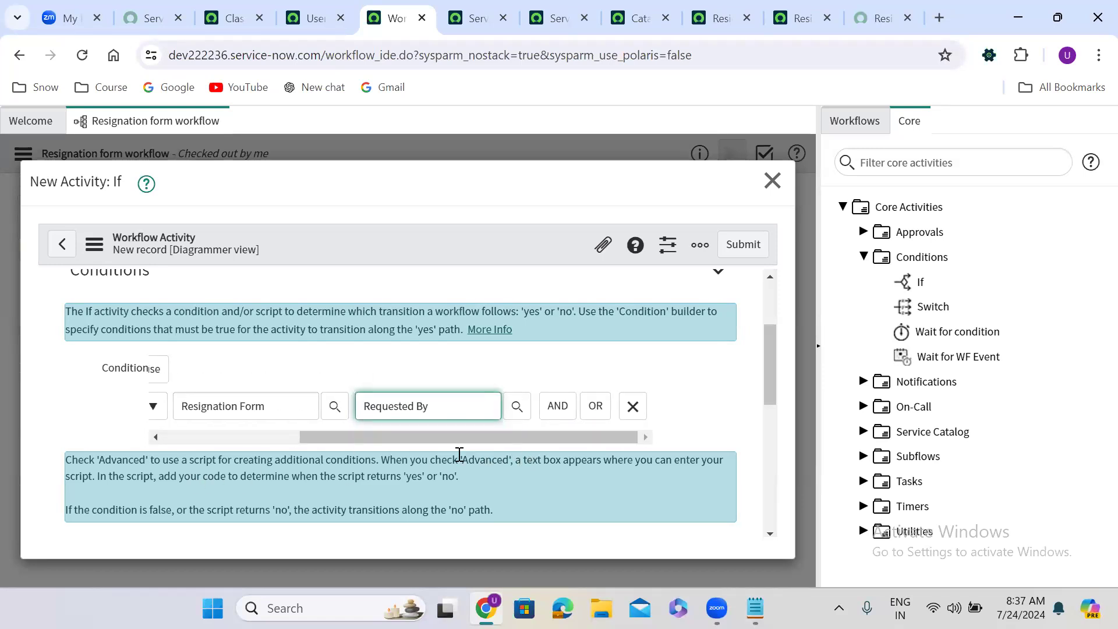
- Examine the comparison operators available for the Requested By condition and review the whole condition row
left_click_drag(456, 439, 514, 449)
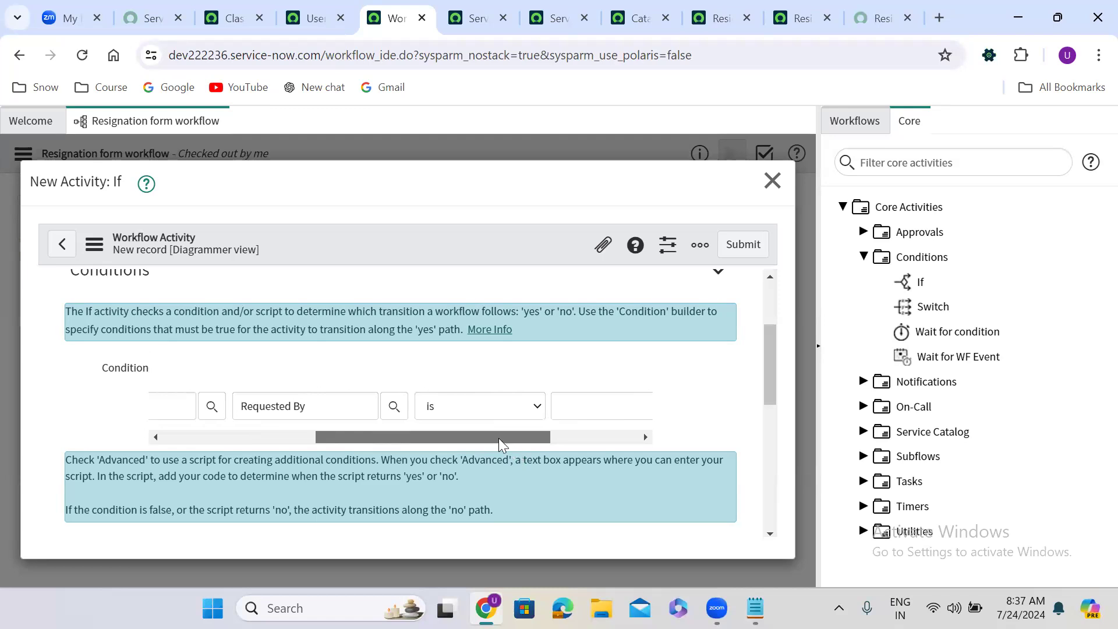
left_click(472, 408)
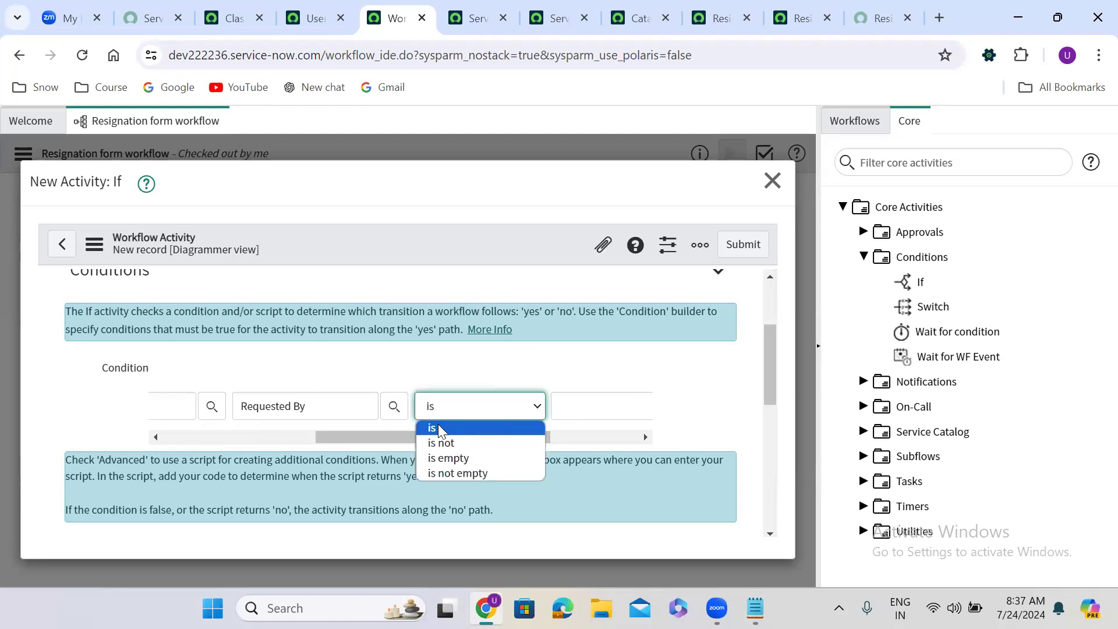
left_click(275, 435)
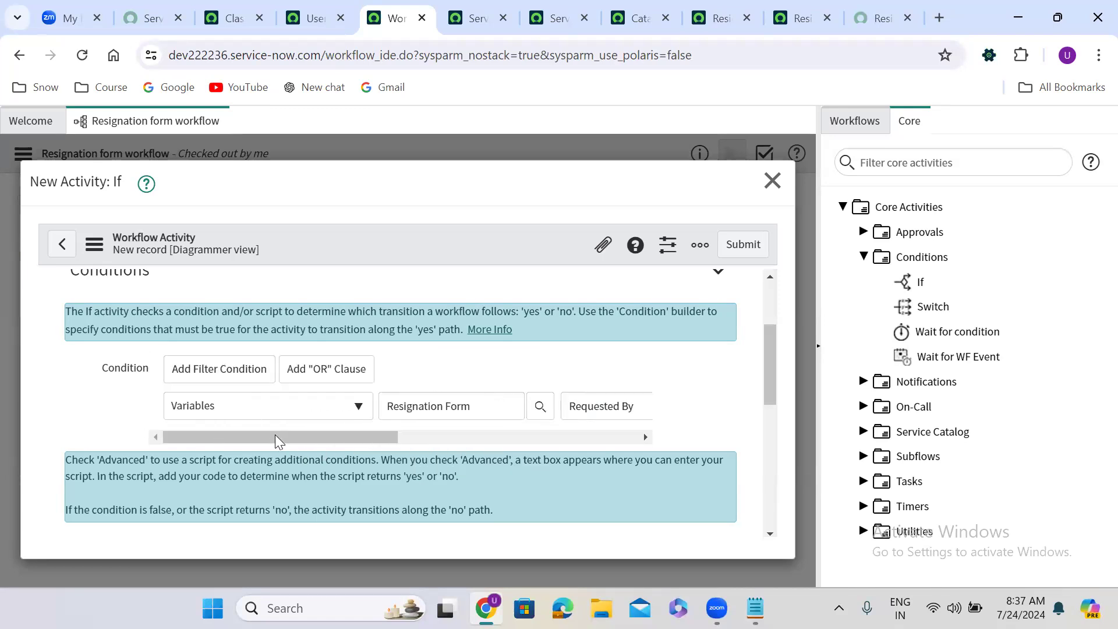
left_click_drag(372, 437, 524, 444)
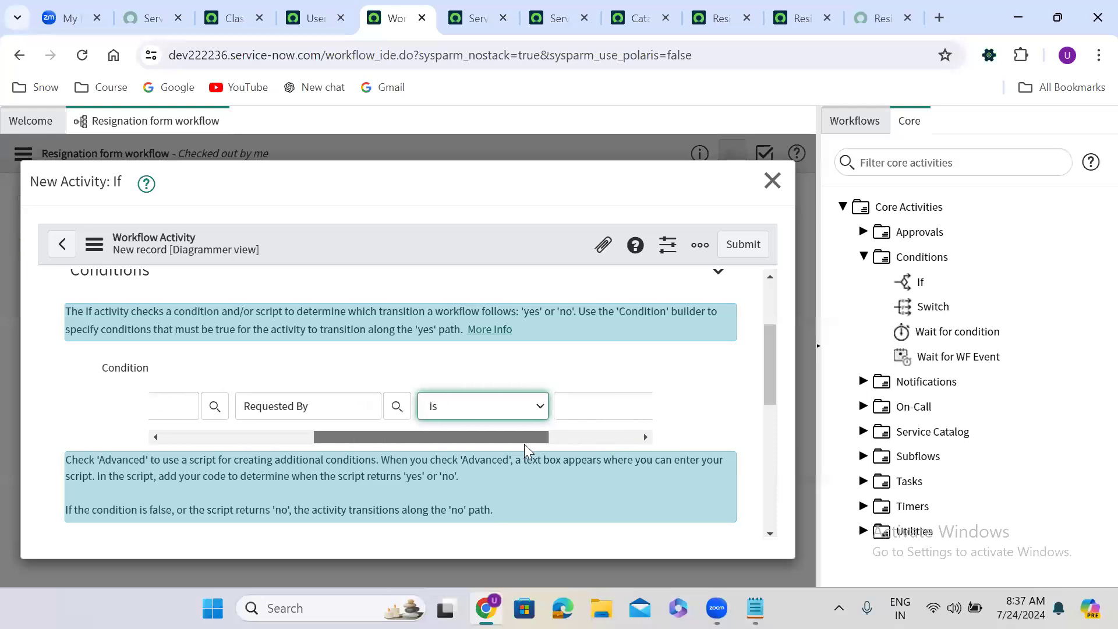
left_click(474, 406)
left_click(474, 407)
left_click_drag(381, 438, 128, 437)
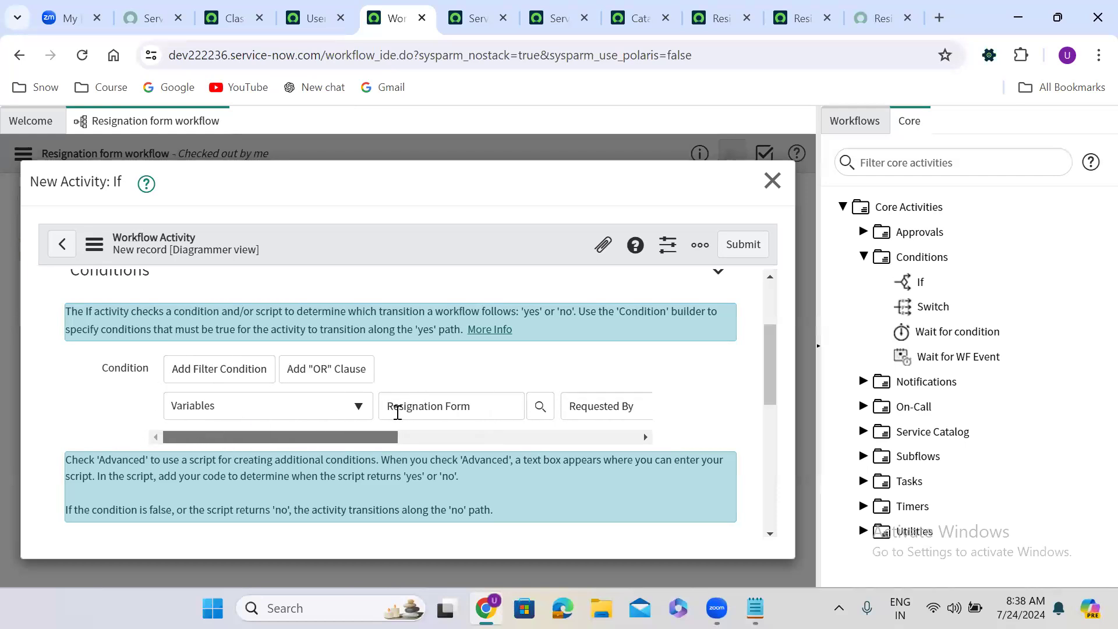
- Remove the Requested By variable condition from the If activity and enable its Advanced script option
left_click_drag(297, 435, 595, 443)
left_click(636, 408)
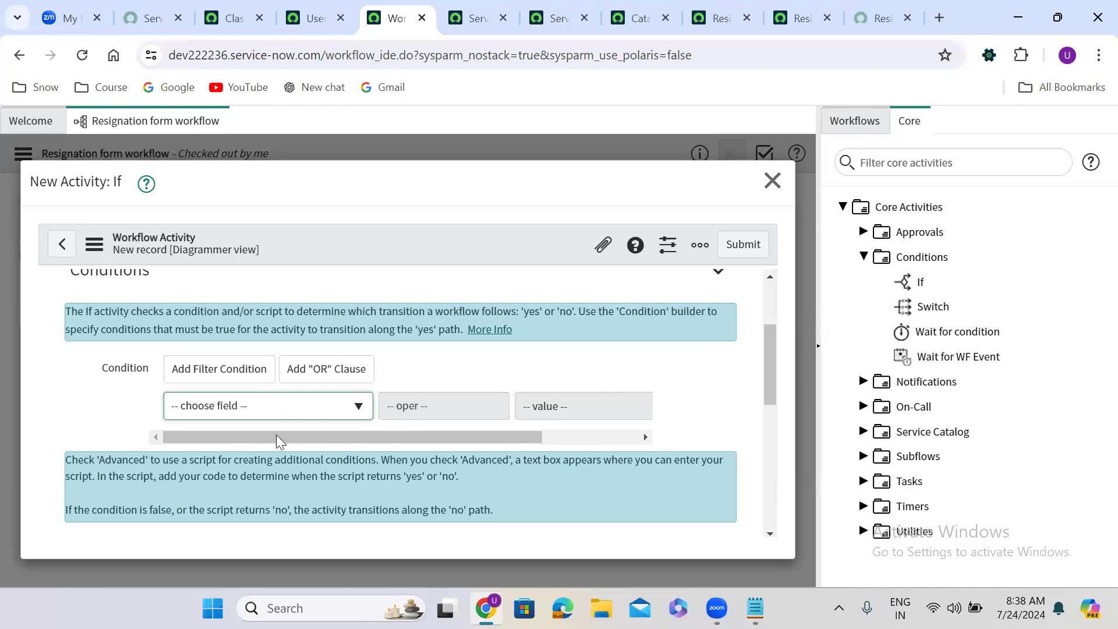
scroll(253, 475, "down", 4)
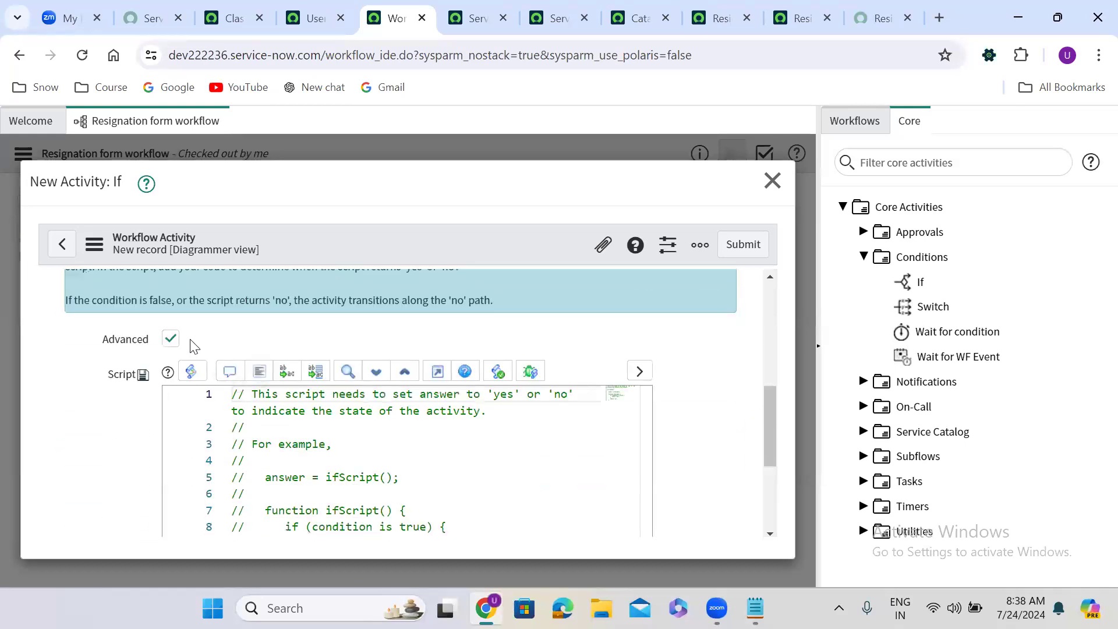
left_click(170, 338)
left_click(170, 382)
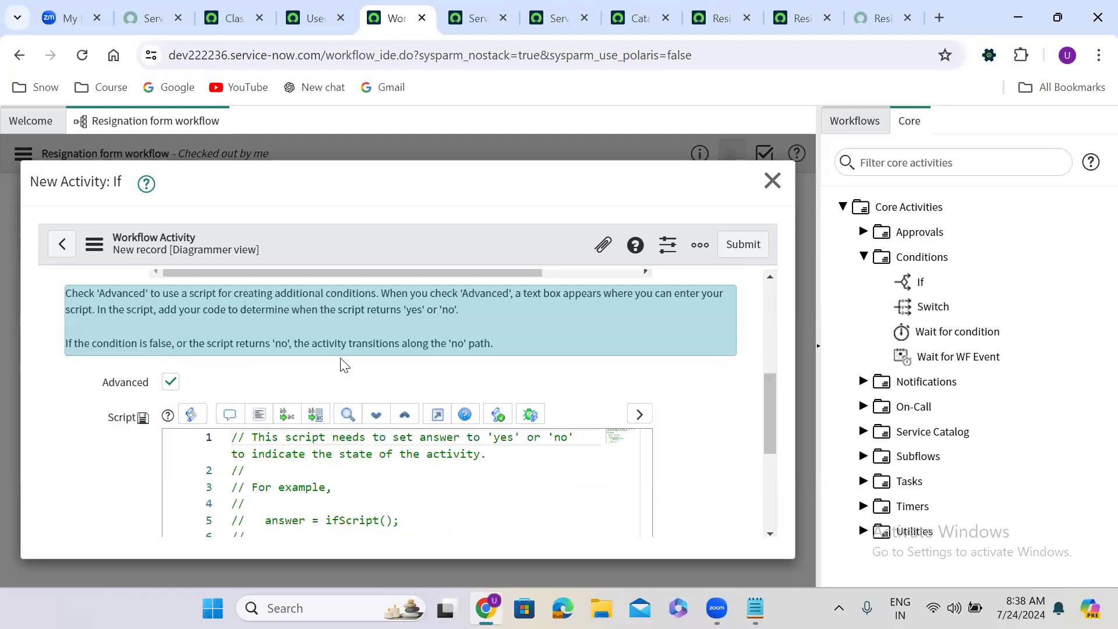
- Review the sample script of the If activity and open it in the enlarged script editor
scroll(341, 359, "down", 3)
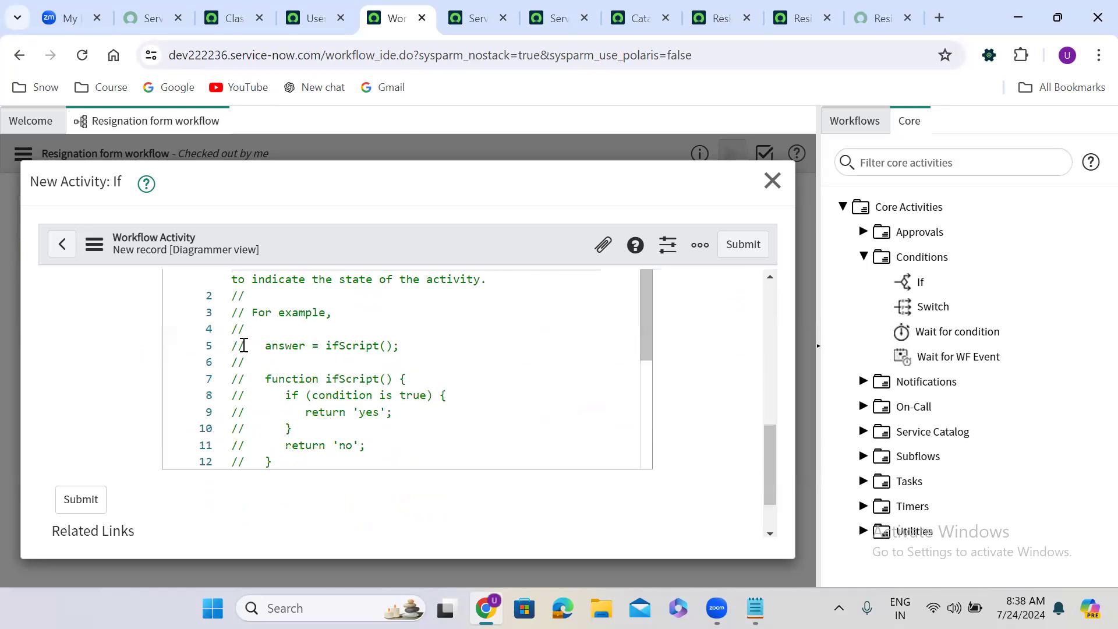
left_click_drag(235, 347, 332, 475)
left_click_drag(768, 481, 766, 423)
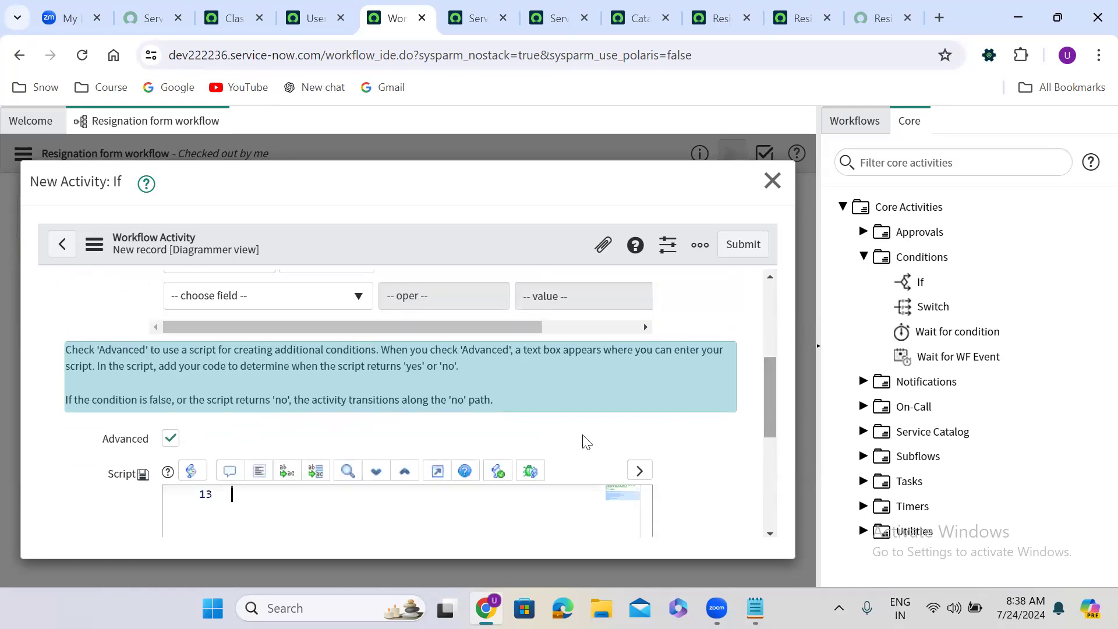
left_click(439, 472)
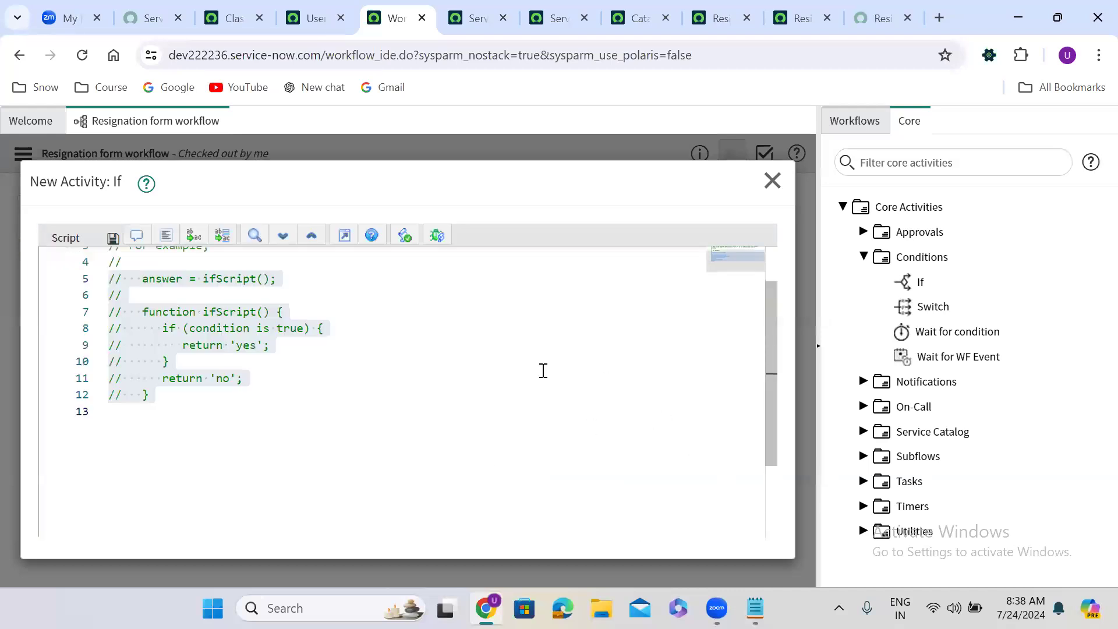
- Uncomment the sample code on lines 5 to 12, from answer = ifScript() to the function's closing brace
left_click(332, 358)
key("Up")
key("Up")
key("Up")
key("Up")
key("Up")
key("Up")
key("Up")
key("Up")
key("Up")
key("Up")
key("Up")
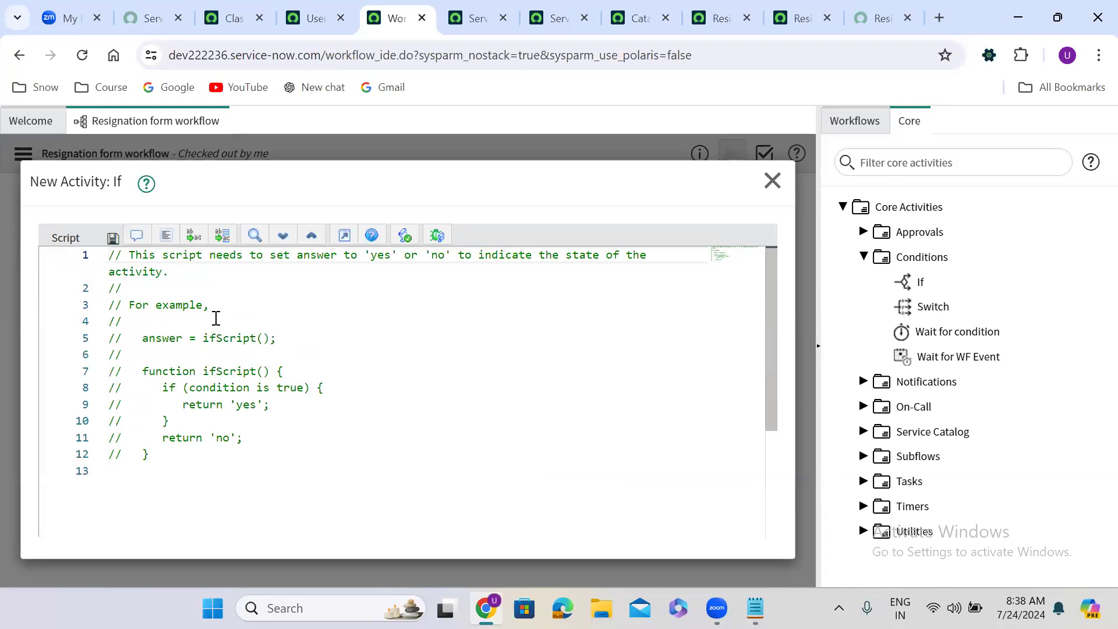
left_click_drag(111, 338, 183, 453)
left_click(137, 235)
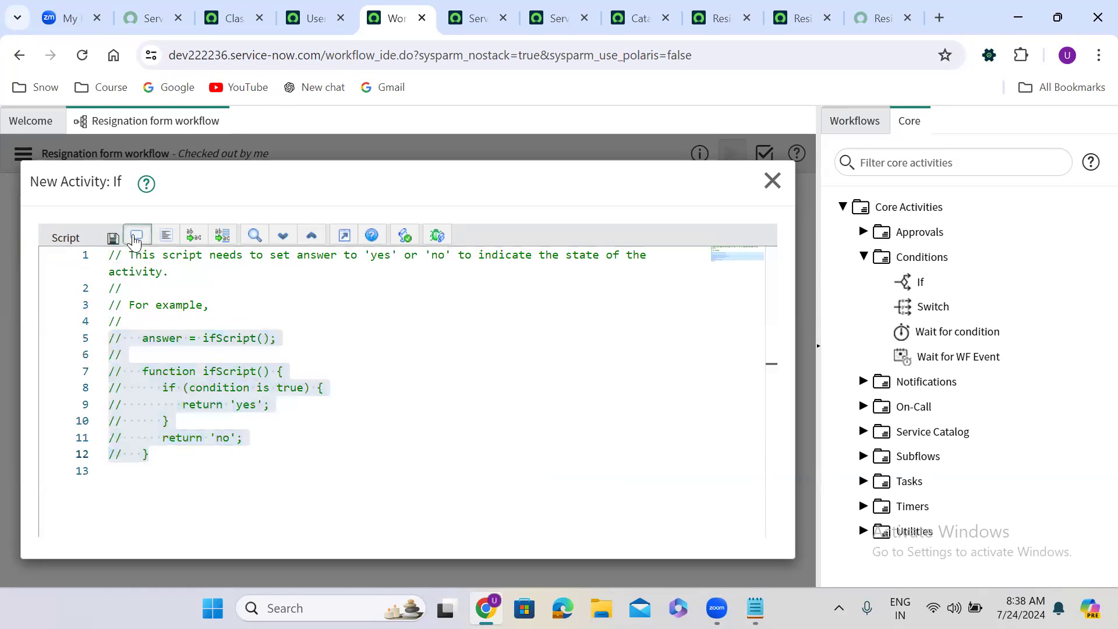
left_click(330, 394)
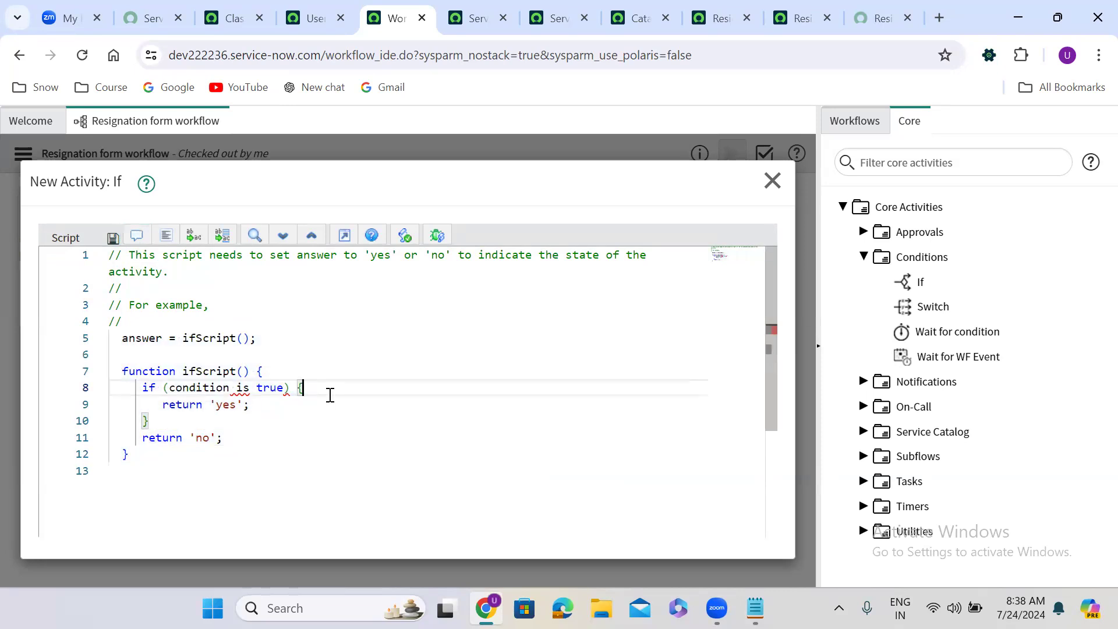
- Replace the placeholder "condition is true" in the if statement with current.varaibles.requested_by
left_click_drag(169, 388, 284, 389)
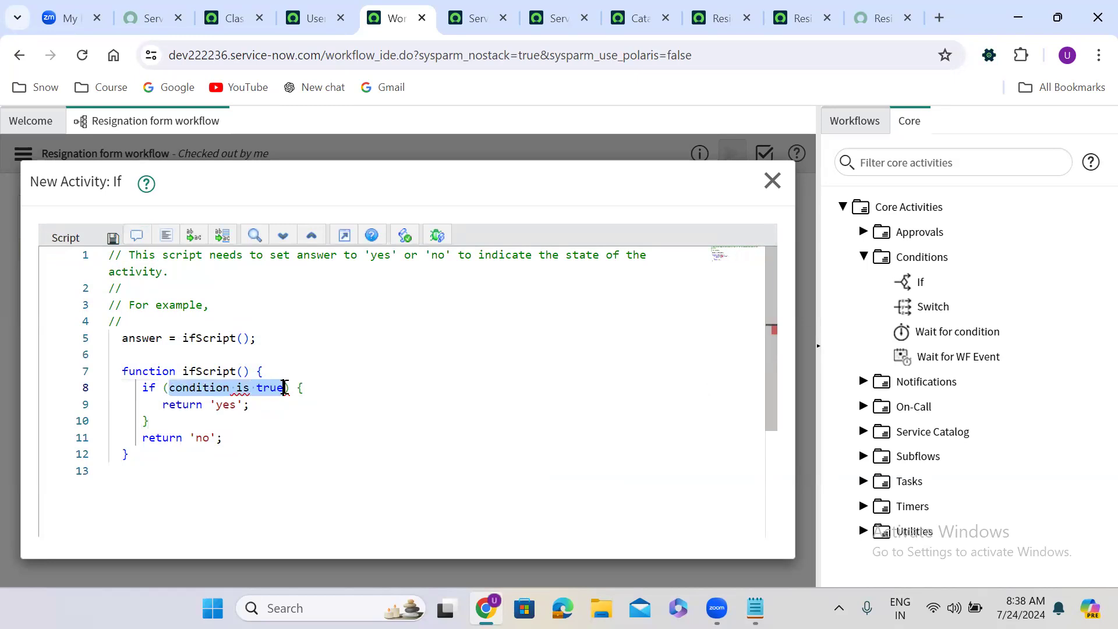
key("BackSpace")
type("cu")
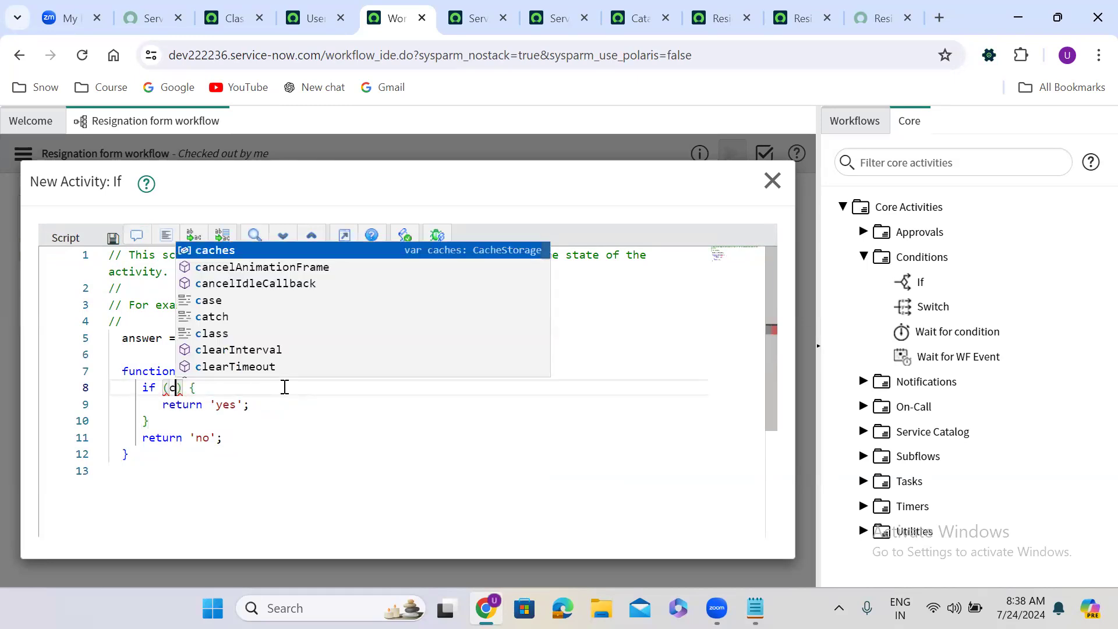
type("rrent")
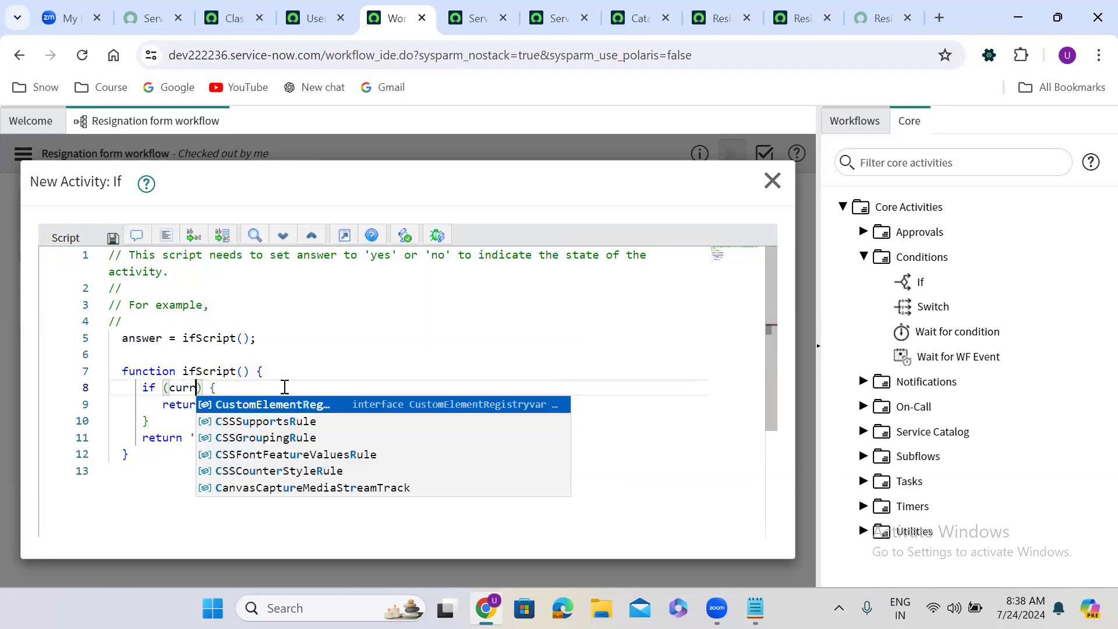
type(".")
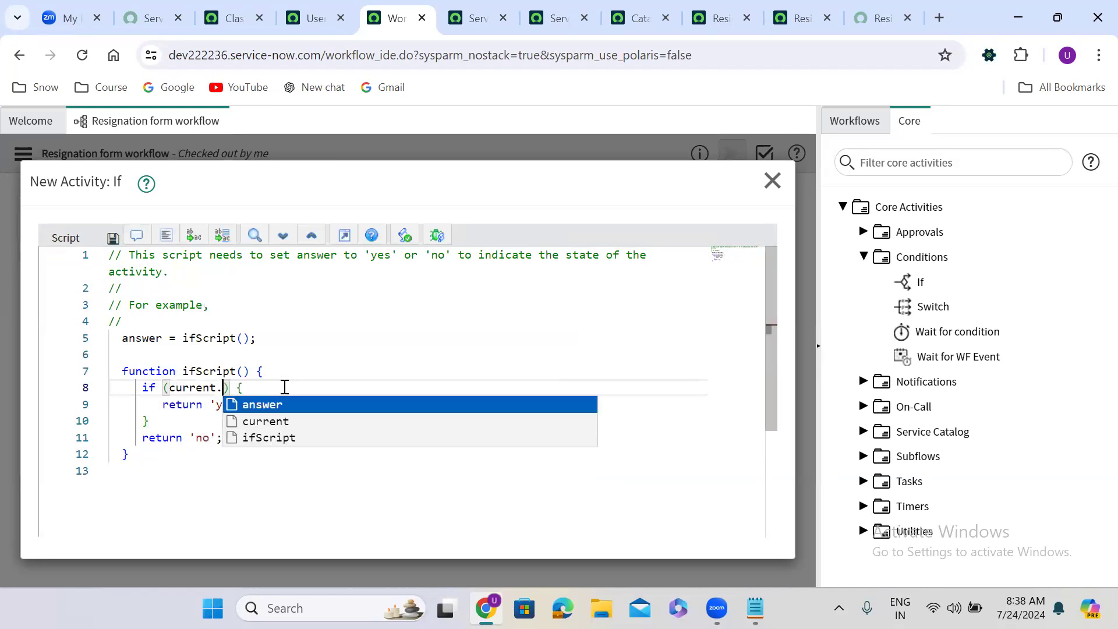
type("varaib")
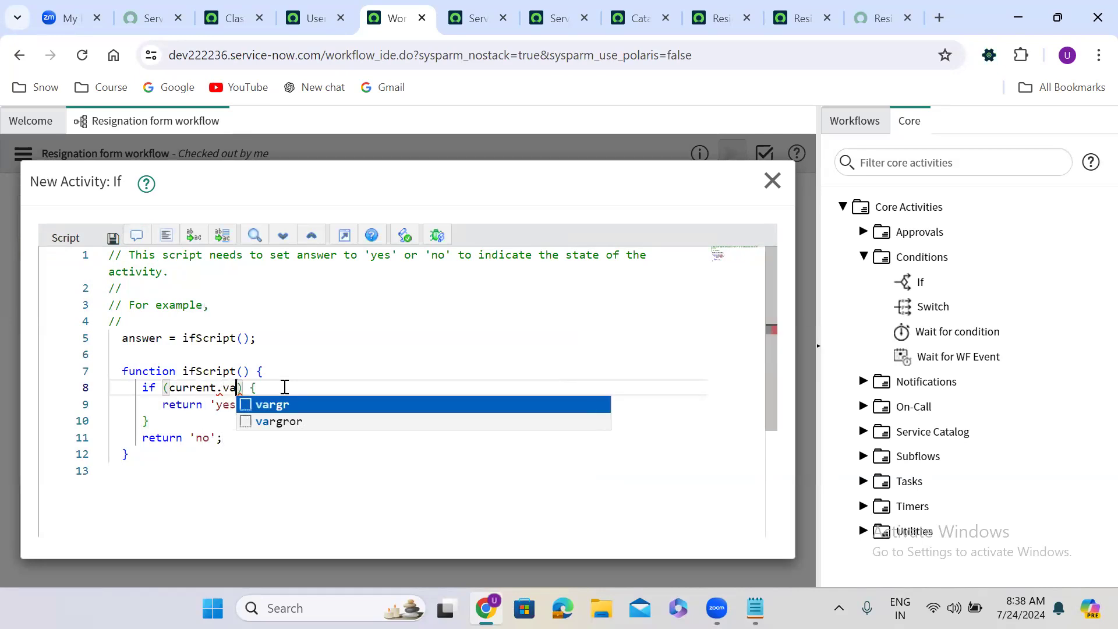
type("les")
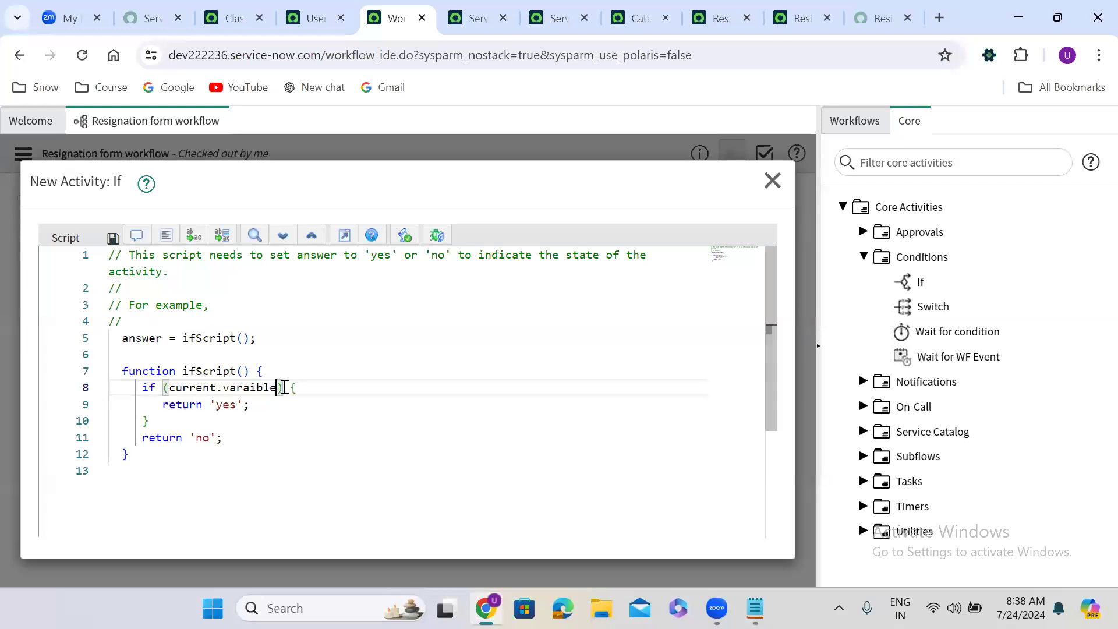
type(".req")
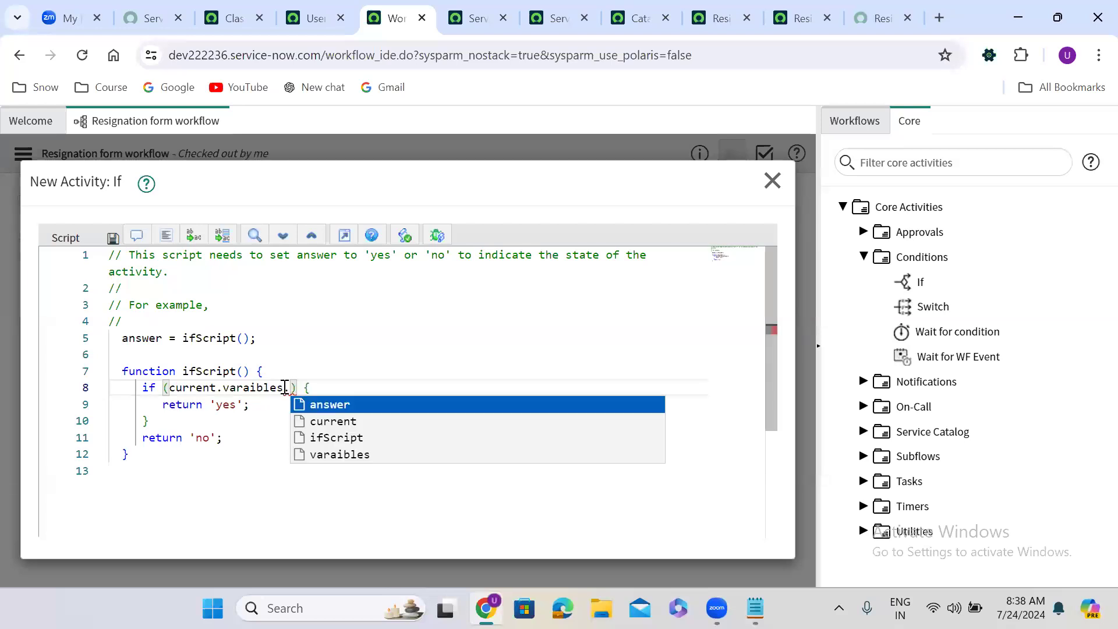
type("uested")
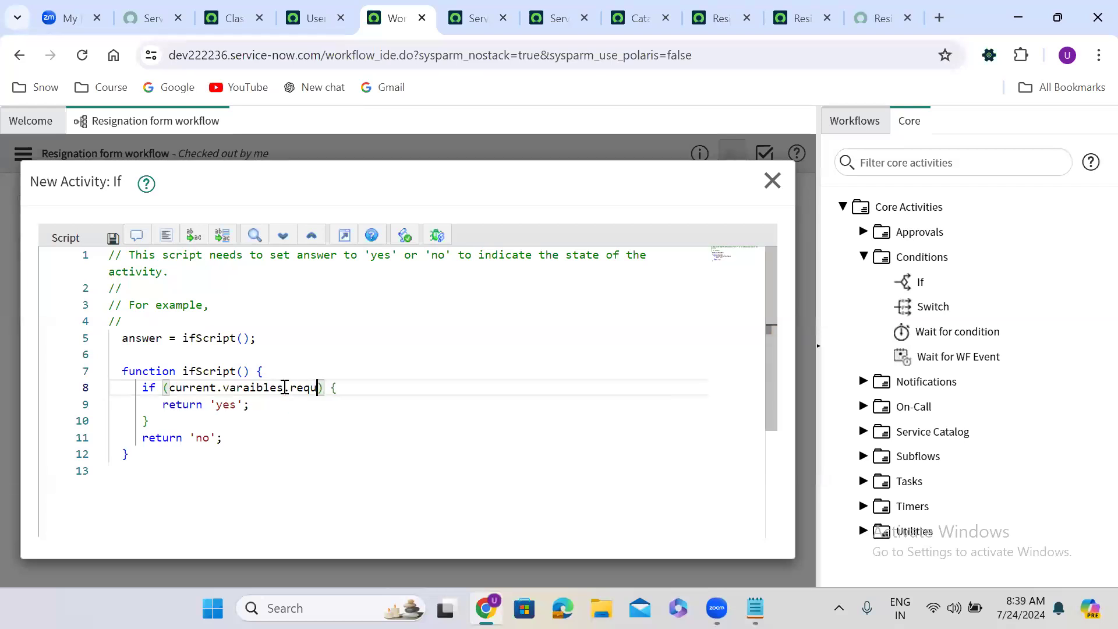
type("_by")
- Switch to the Resignation Form catalog item record and display its list of variables
left_click(691, 23)
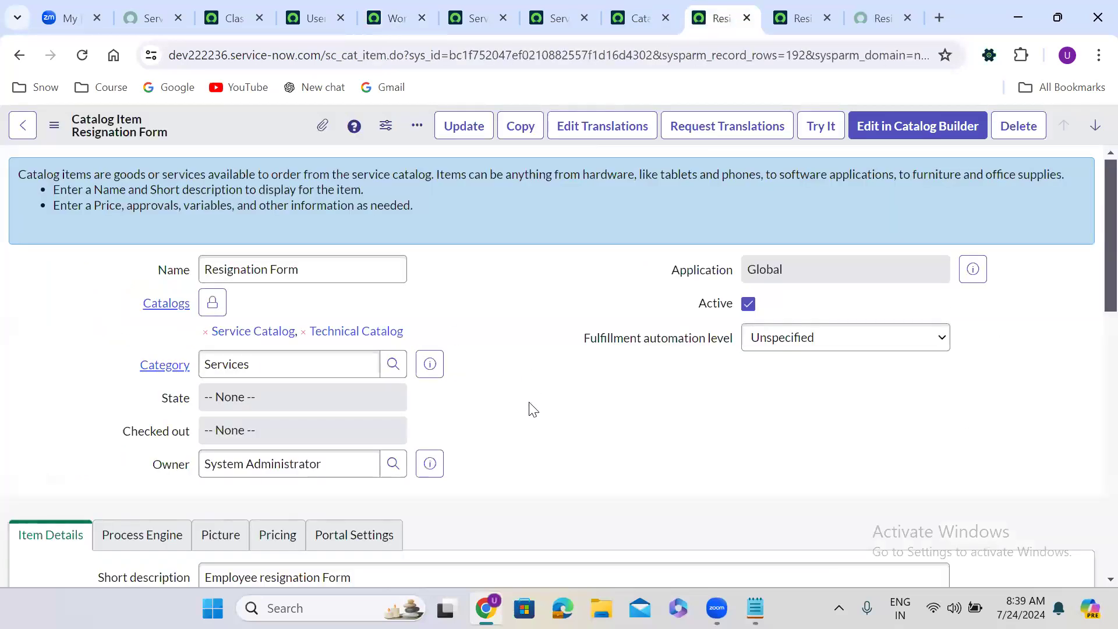
scroll(533, 409, "down", 12)
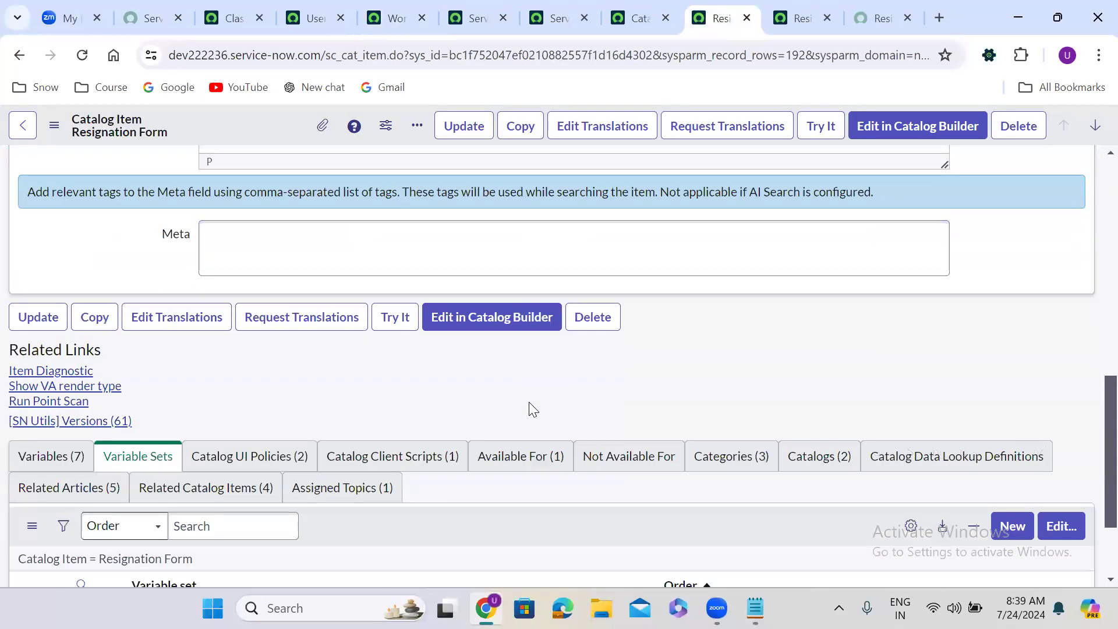
scroll(533, 409, "down", 2)
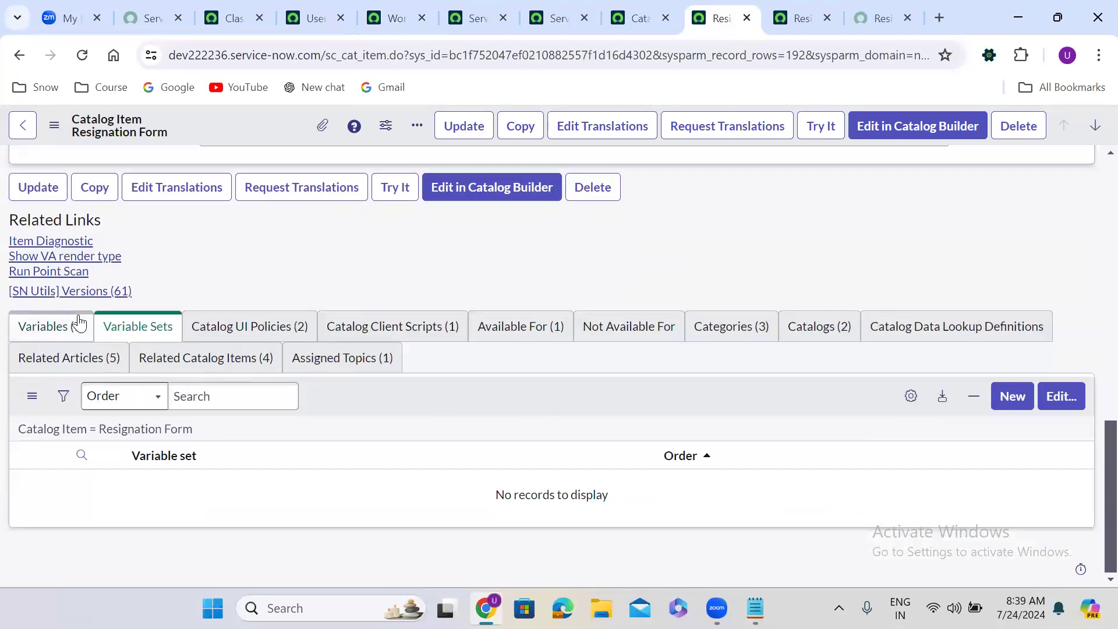
left_click(79, 323)
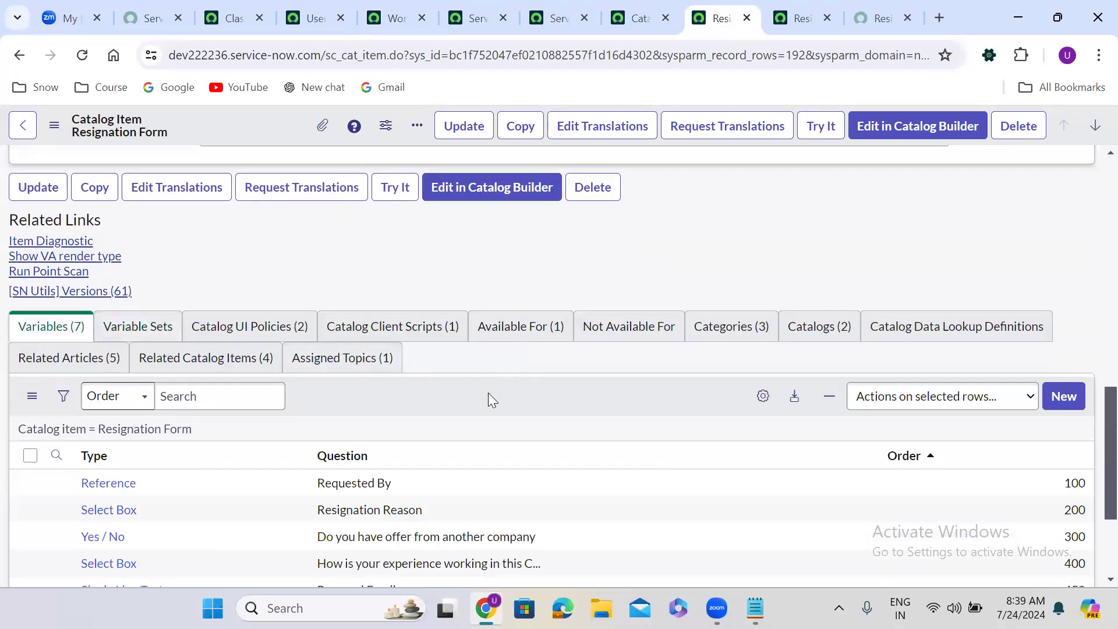
scroll(488, 393, "down", 3)
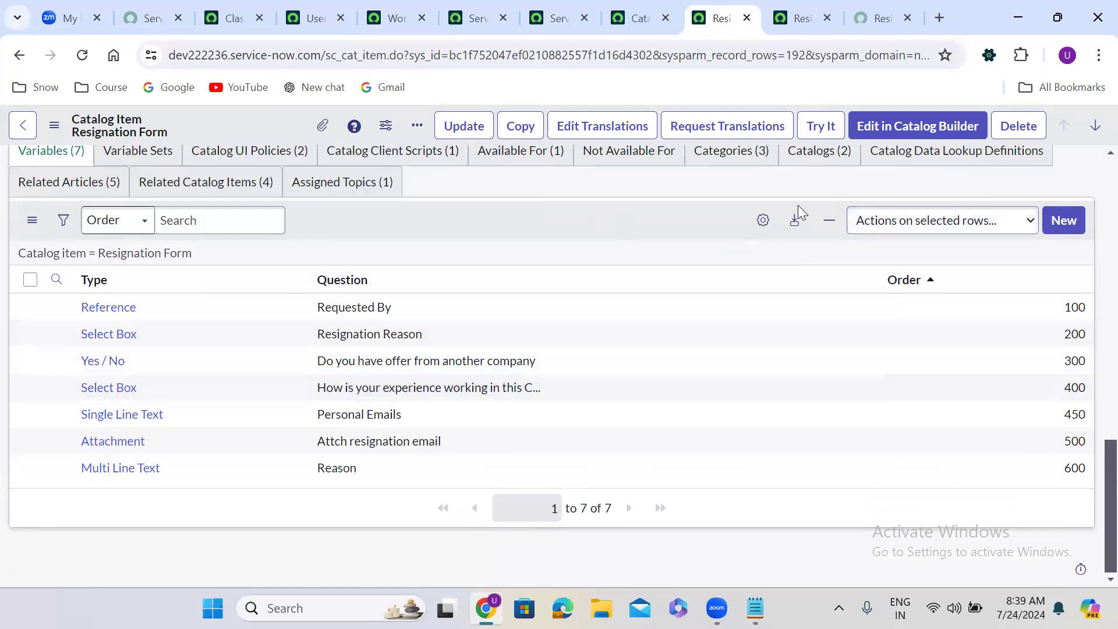
- Add the Name column to the Resignation Form's variables list
left_click(763, 222)
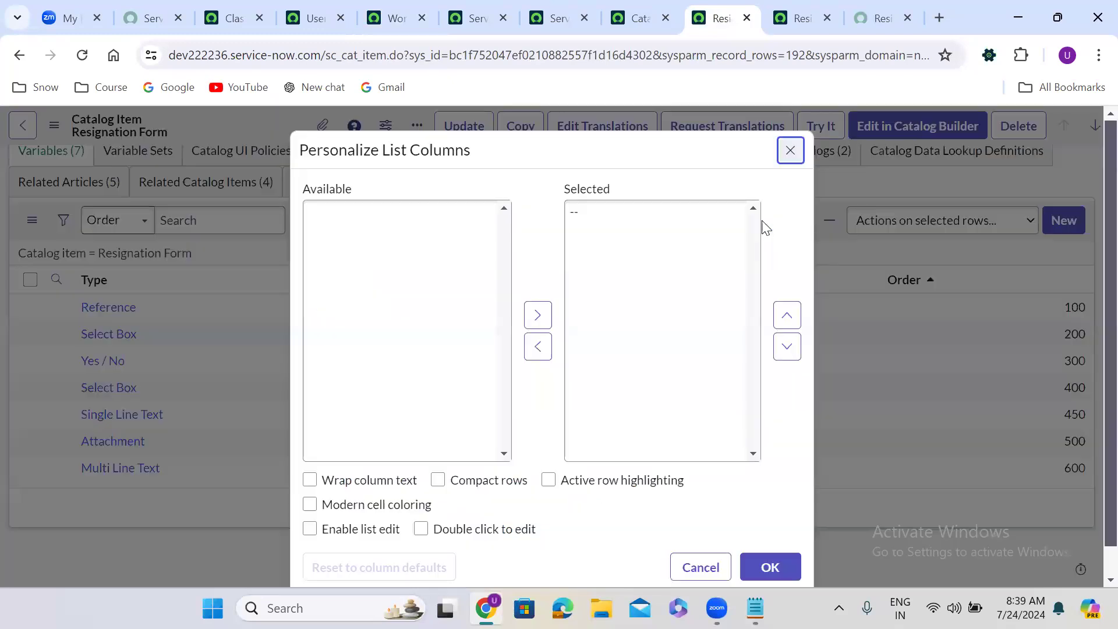
left_click(362, 304)
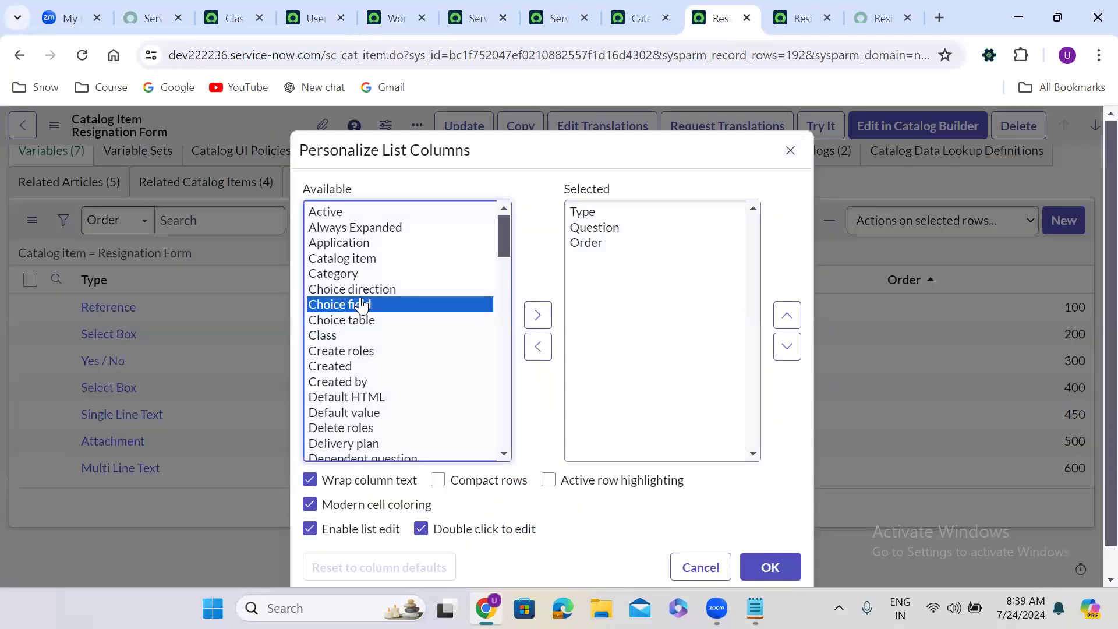
key("n")
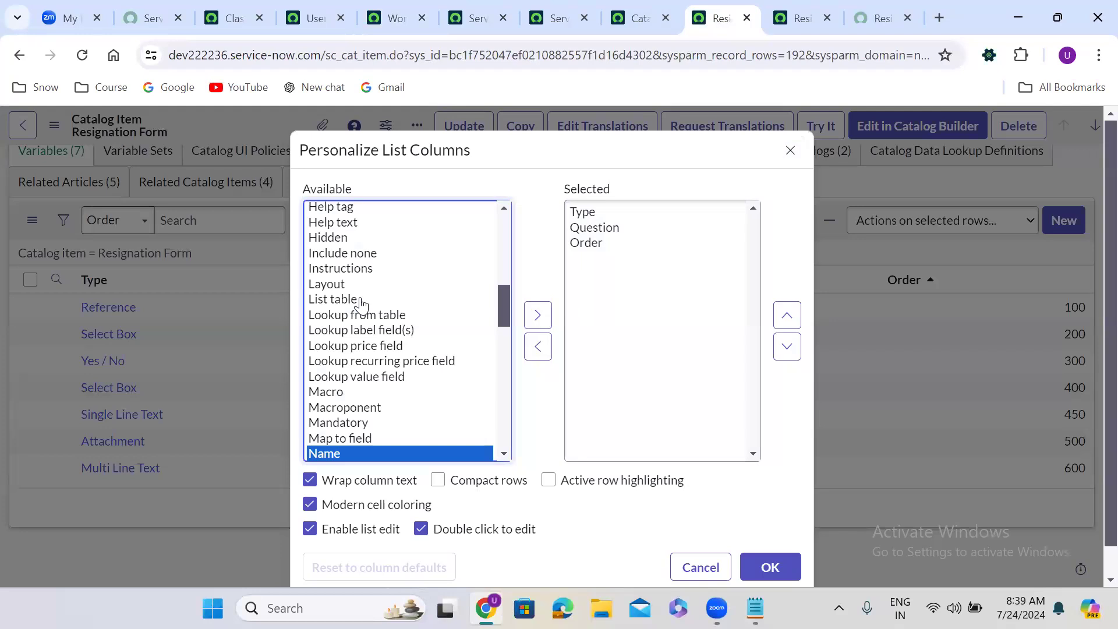
left_click(537, 315)
left_click(778, 459)
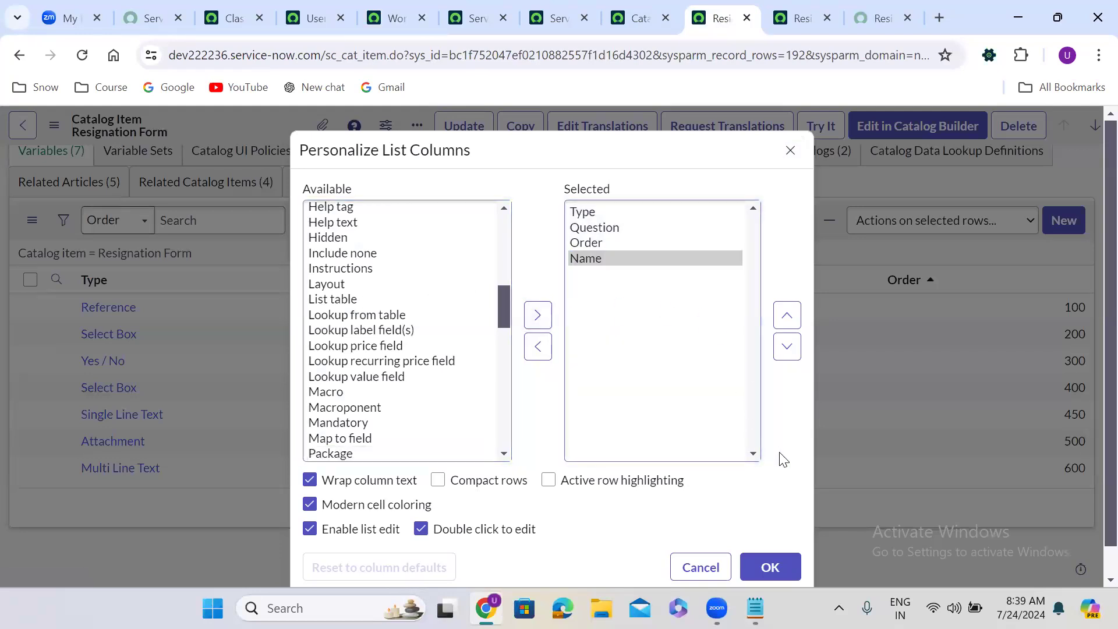
scroll(783, 459, "down", 1)
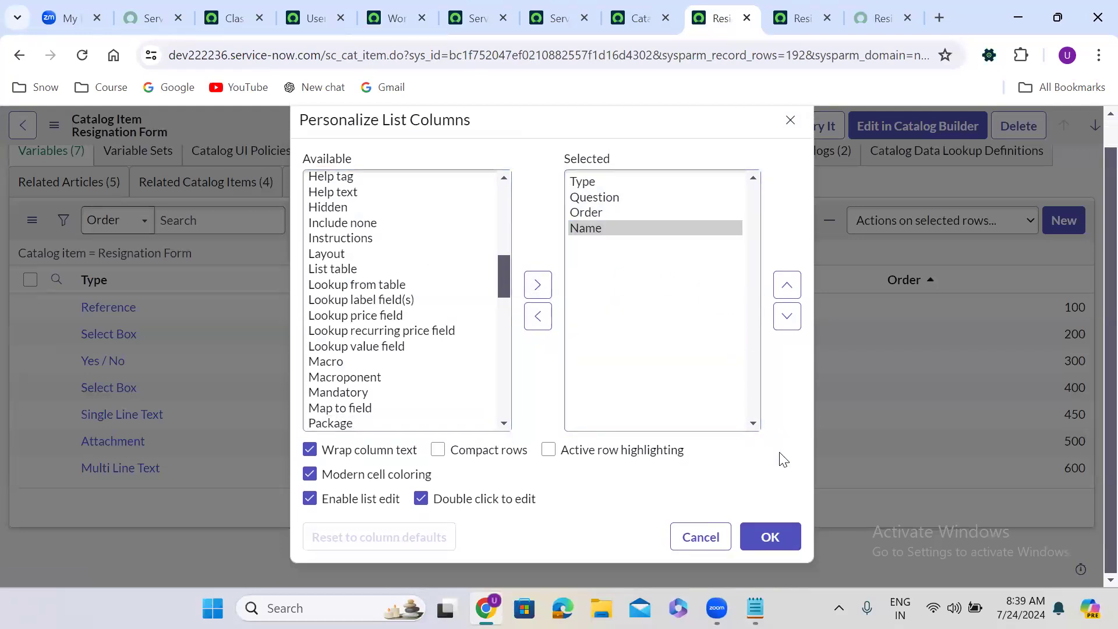
left_click(782, 525)
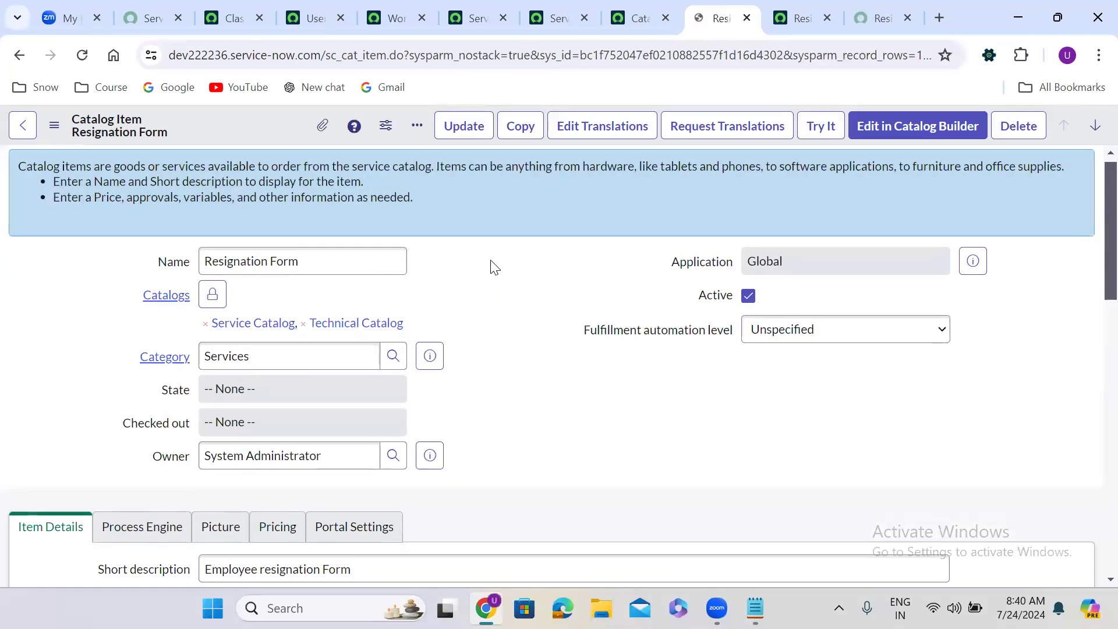
- Copy the Name value of the Requested By variable from the Resignation Form's variables list
scroll(492, 262, "down", 15)
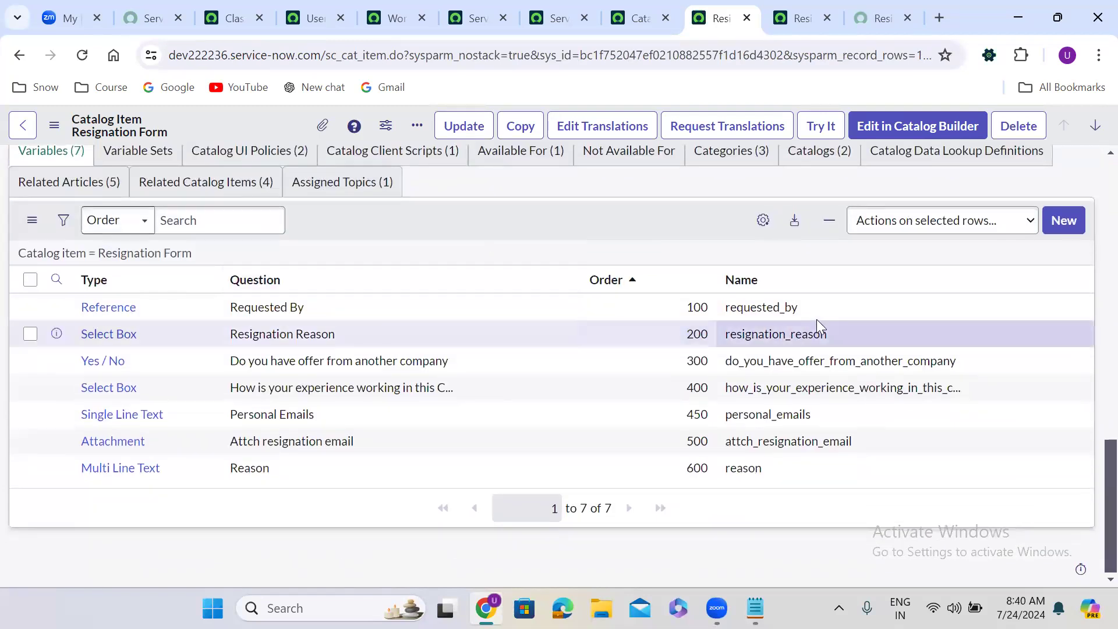
left_click_drag(815, 308, 743, 309)
double_click(743, 308)
key("ctrl+c")
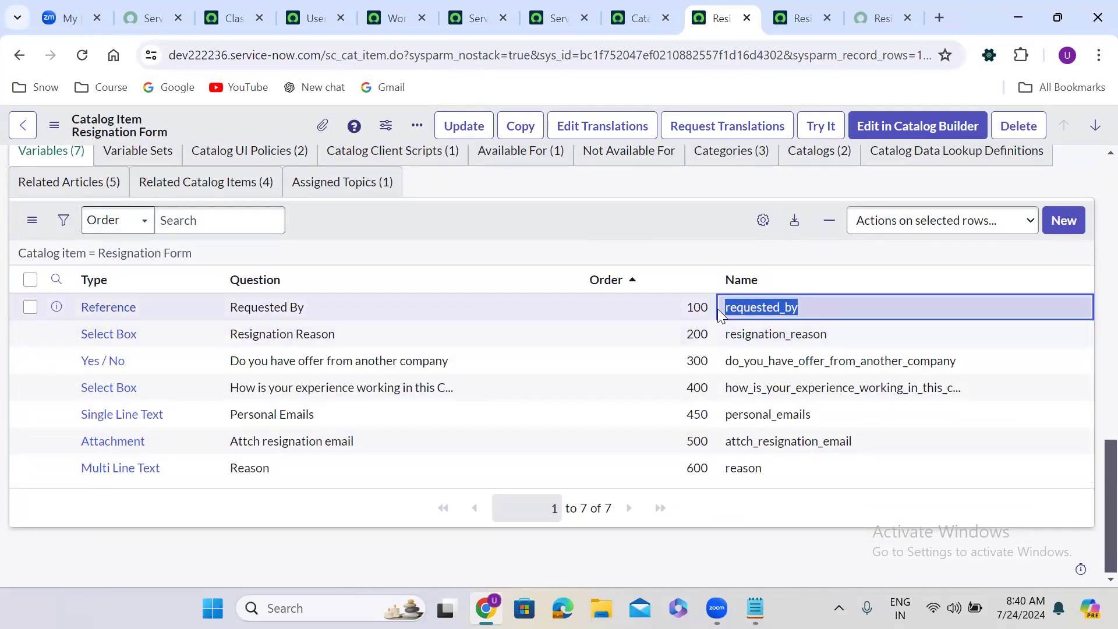
- Back in the workflow script, paste the copied name over requested_by in the if condition and append .department
left_click(395, 18)
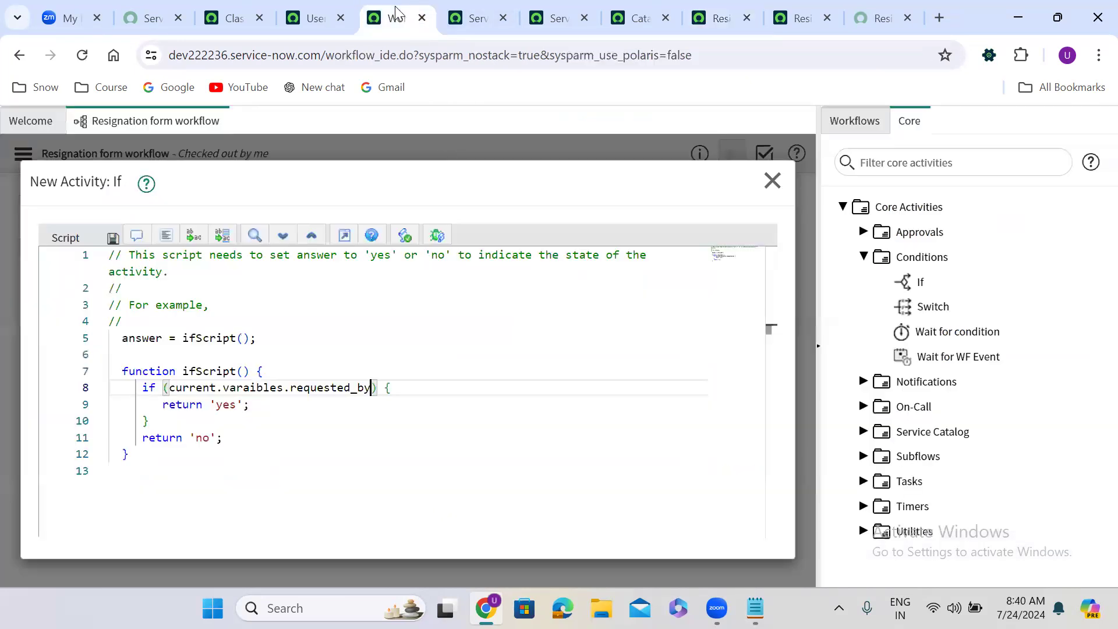
double_click(311, 386)
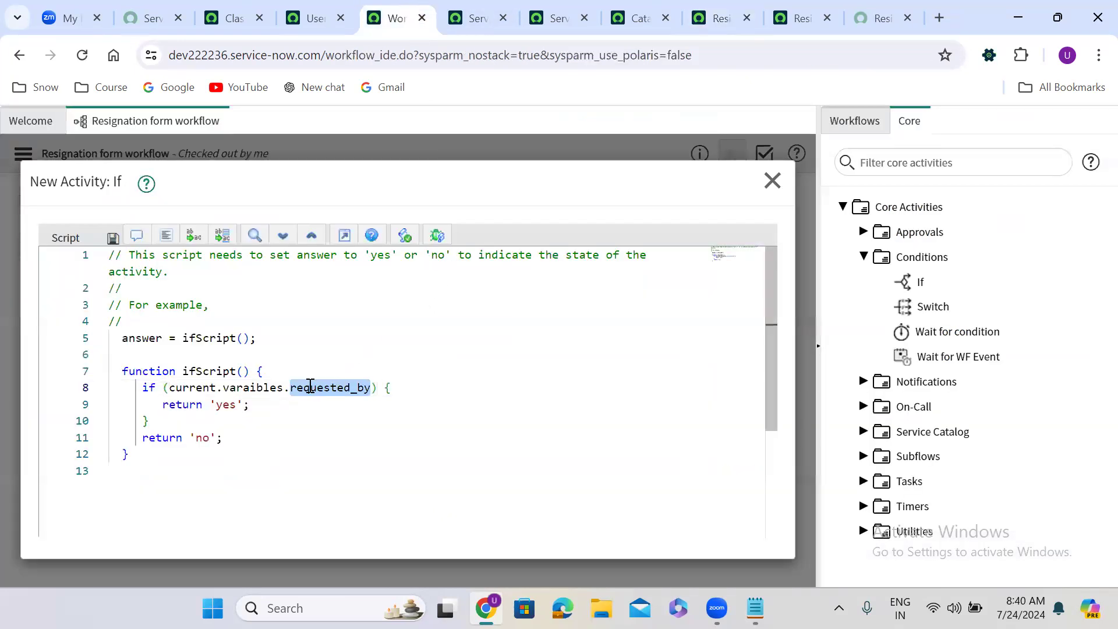
key("ctrl+v")
type(".")
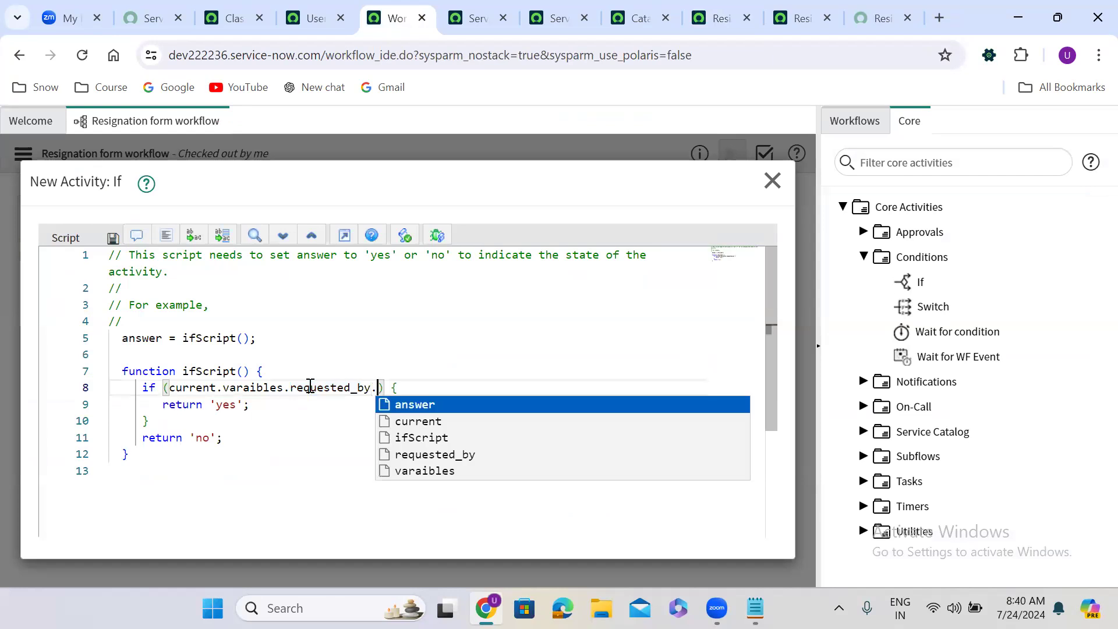
type("depart")
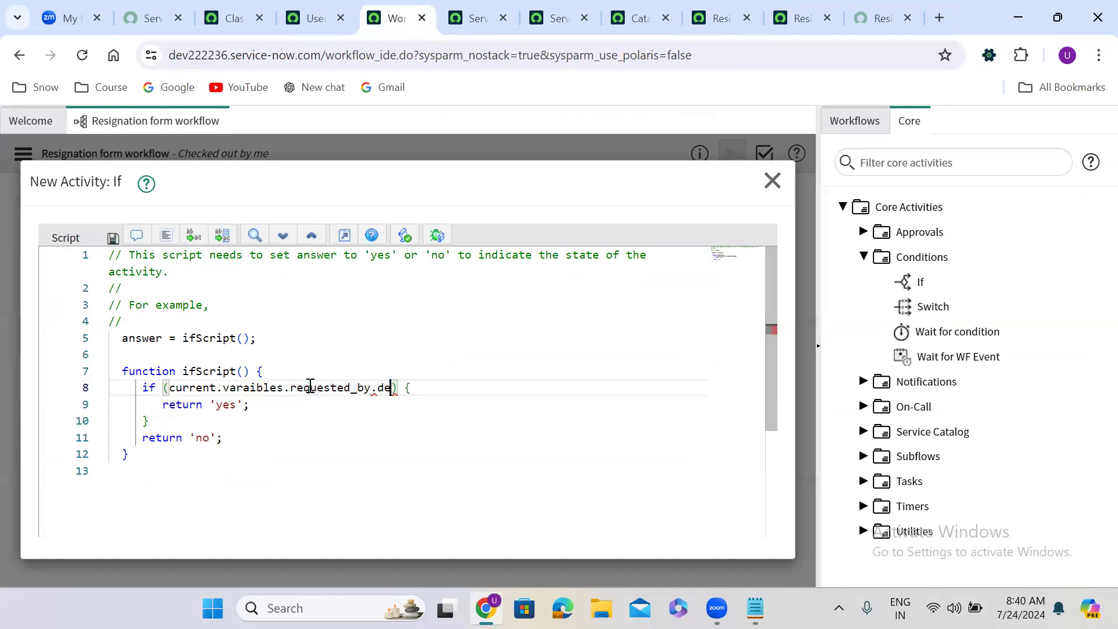
type("ment")
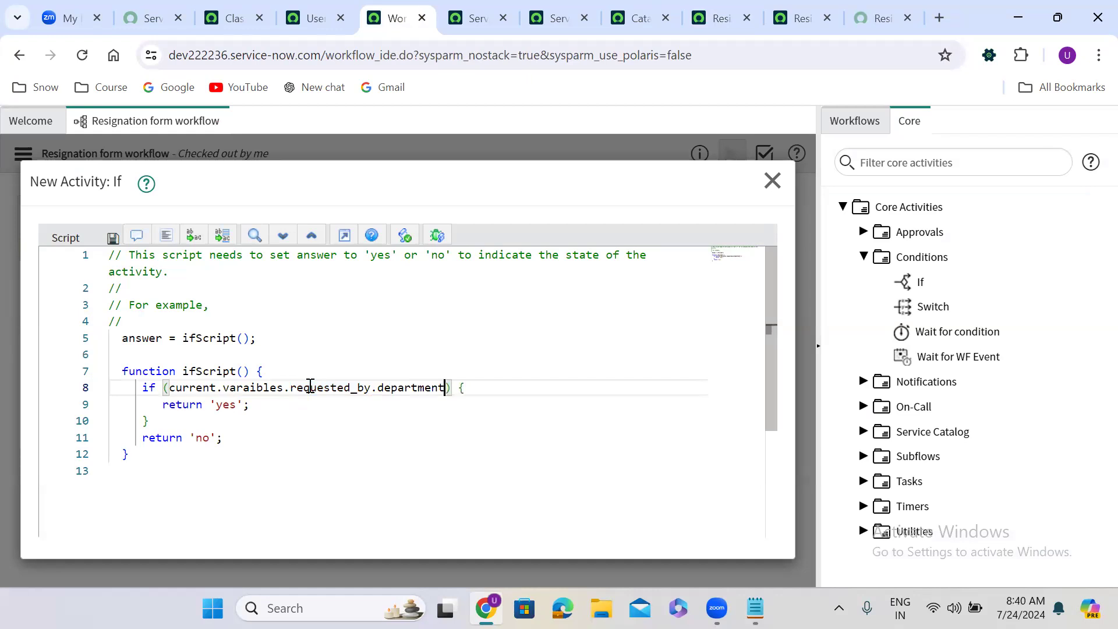
- Complete the script's if condition by appending != '' after department, keeping the 'yes' and 'no' return lines
type(" != ''")
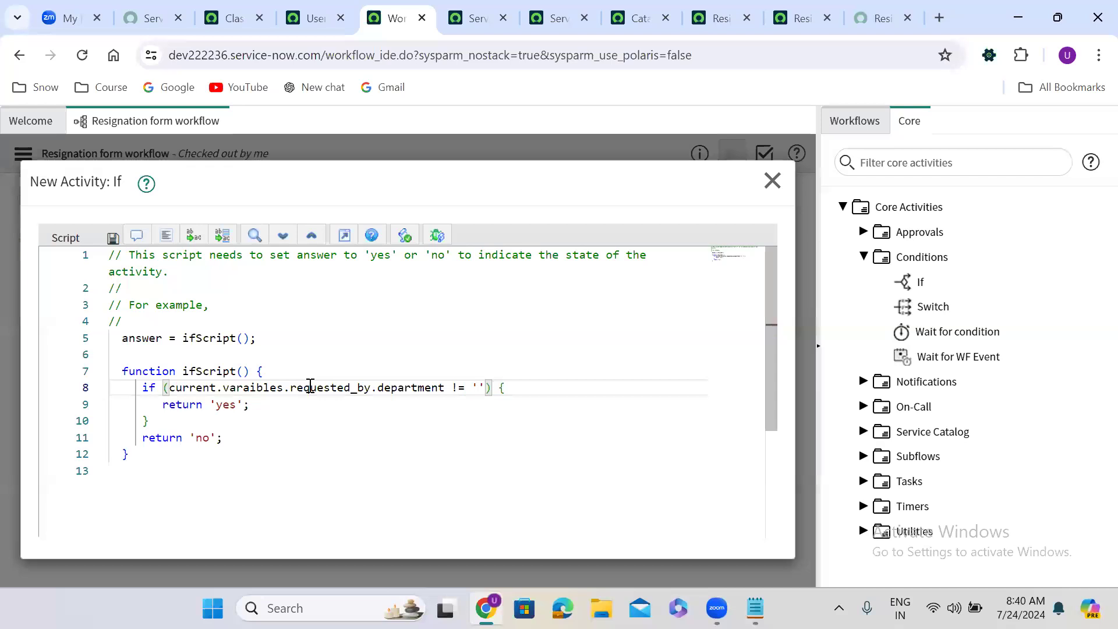
left_click_drag(157, 406, 257, 409)
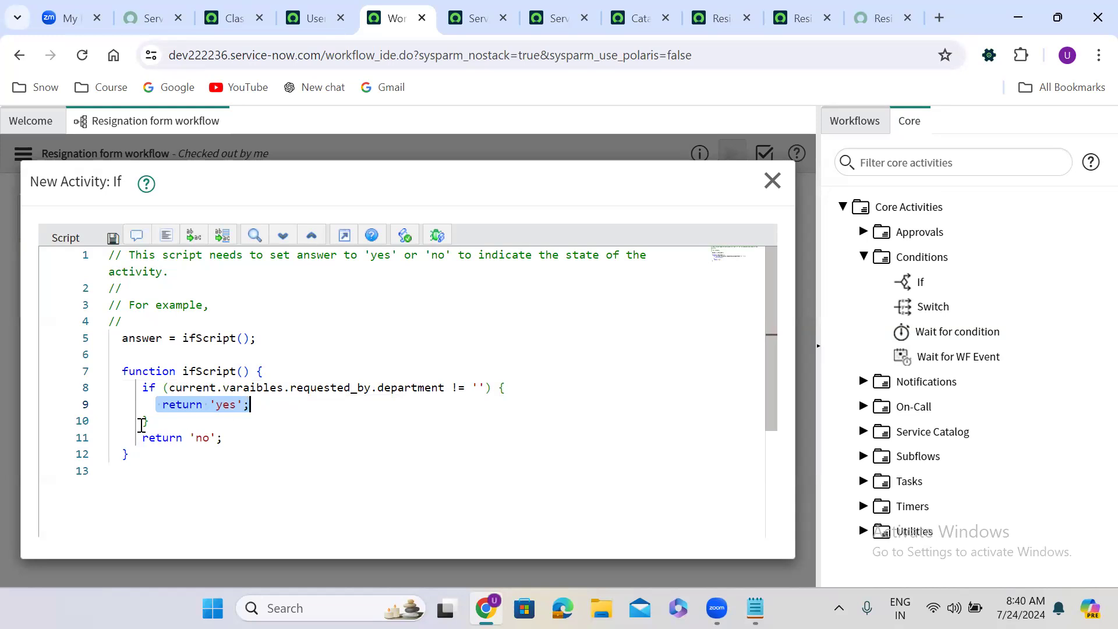
right_click(202, 438)
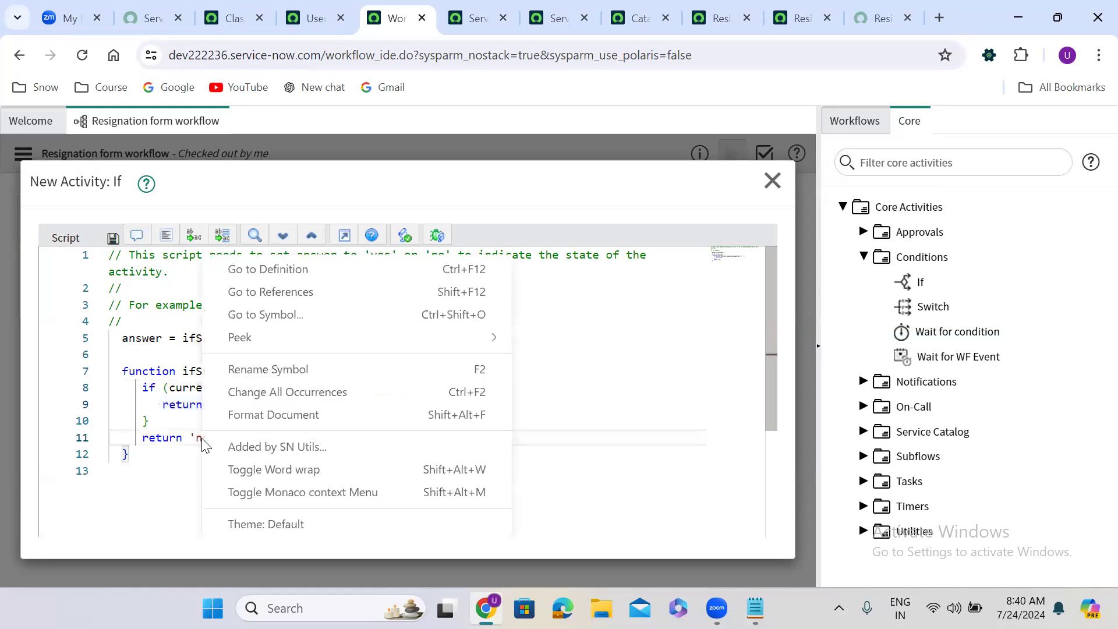
left_click(142, 440)
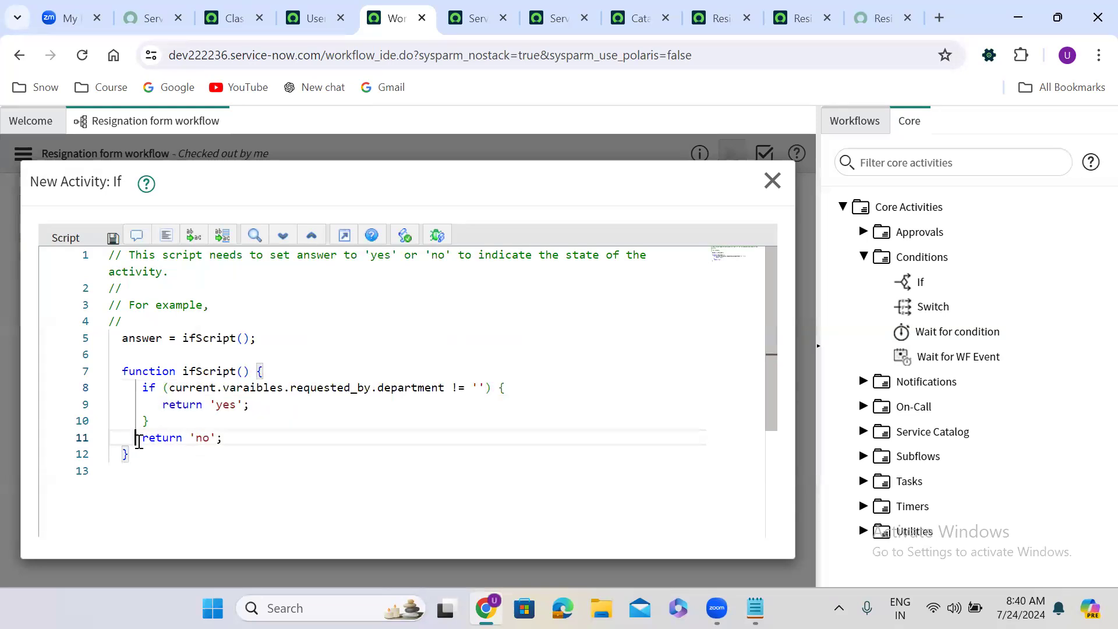
right_click(201, 440)
left_click(161, 407)
double_click(161, 407)
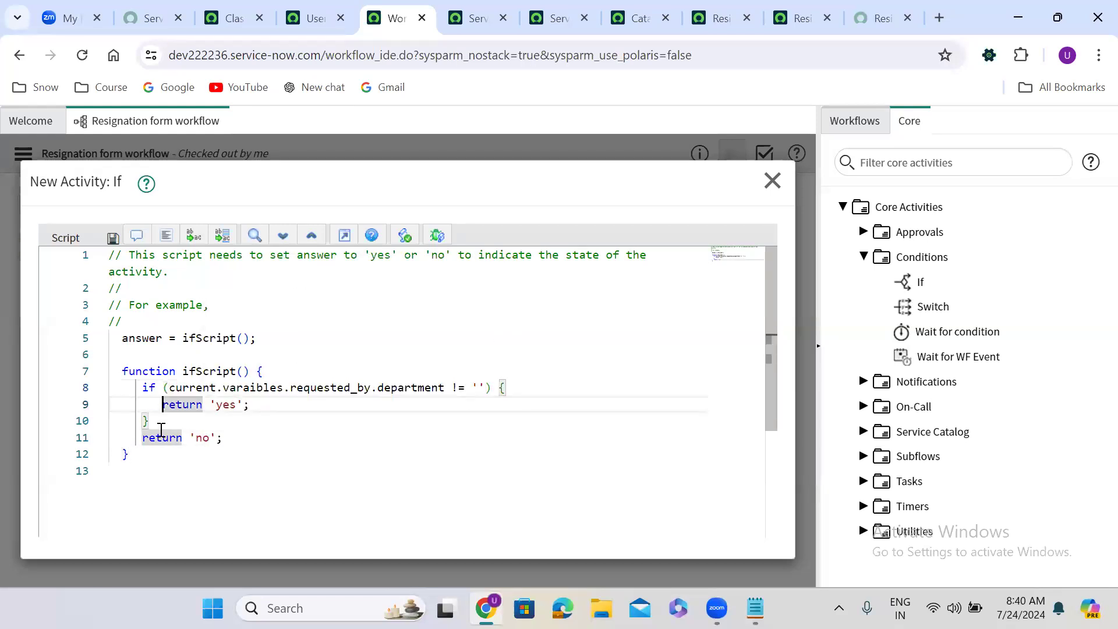
left_click(155, 423)
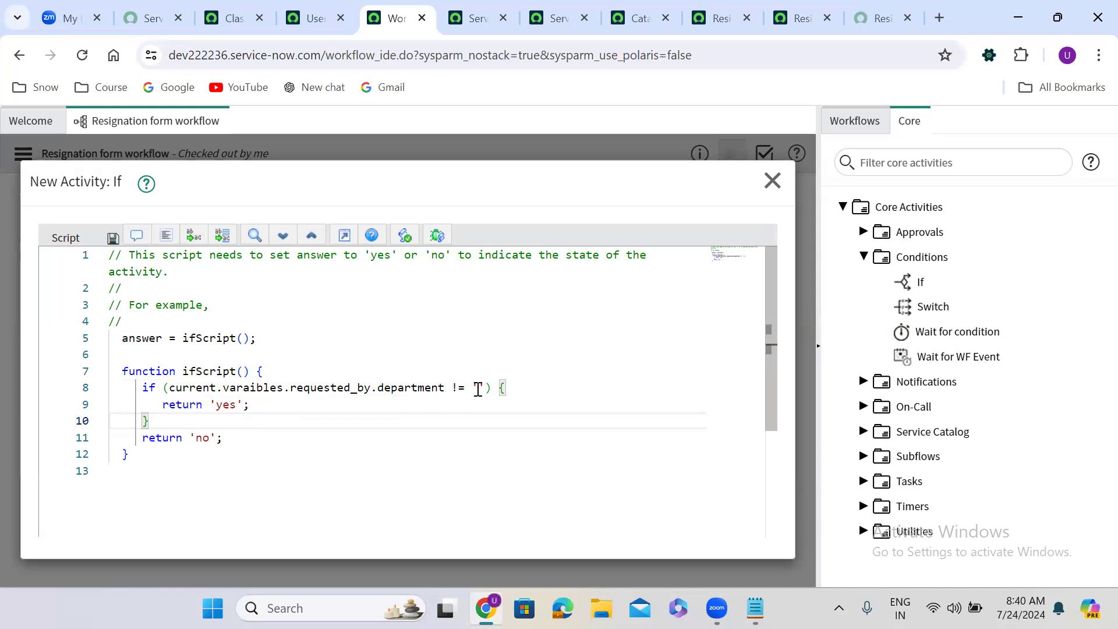
- Leave the enlarged script editor and submit the new If activity to the workflow
left_click(344, 237)
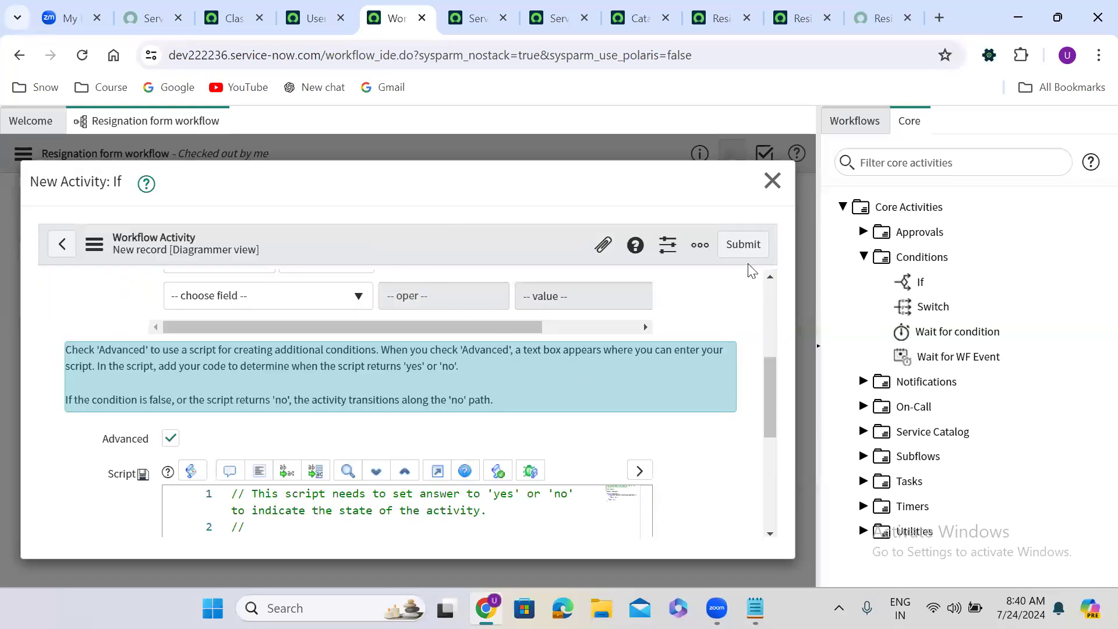
left_click(437, 470)
double_click(220, 409)
double_click(202, 437)
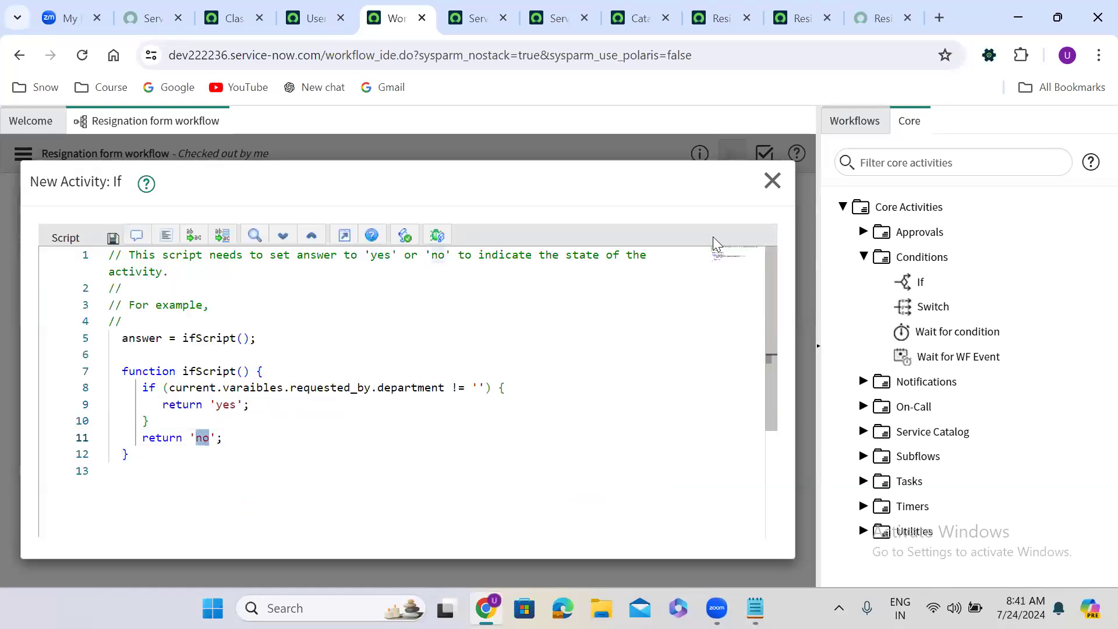
left_click(345, 237)
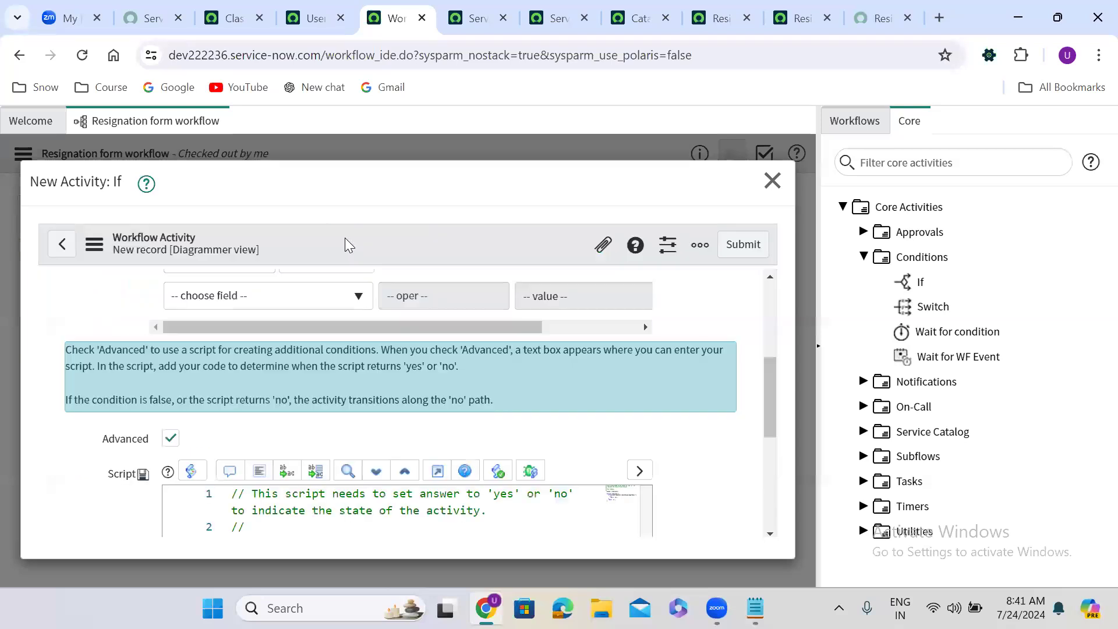
left_click(755, 245)
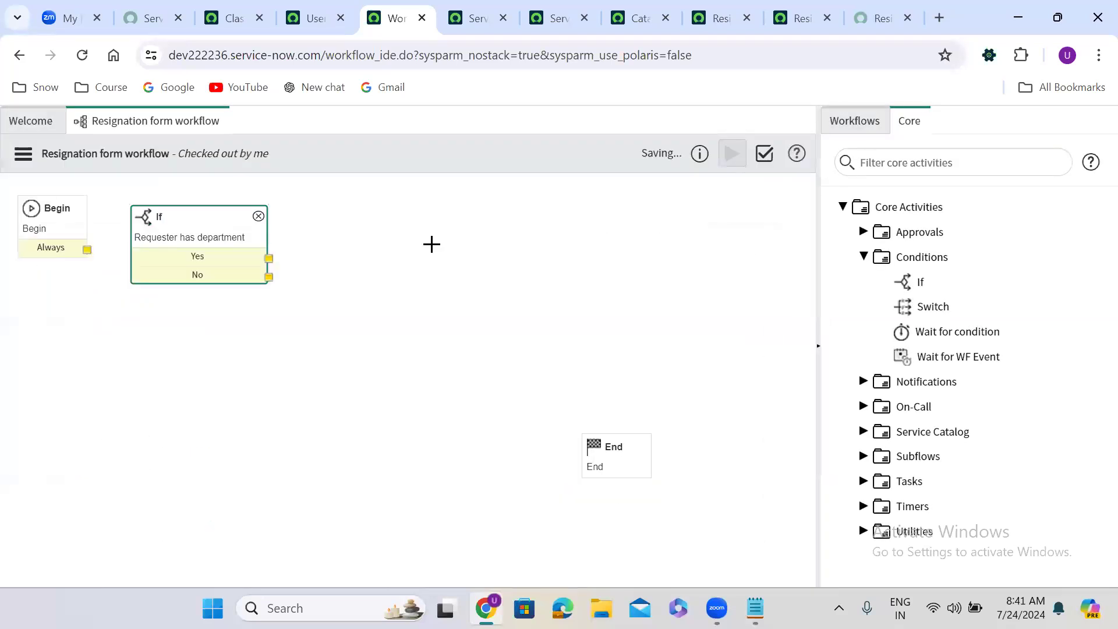
- Examine the condition expression behind the Yes exit of the Requester has department activity
left_click_drag(269, 257, 588, 192)
left_click_drag(268, 278, 611, 364)
double_click(195, 256)
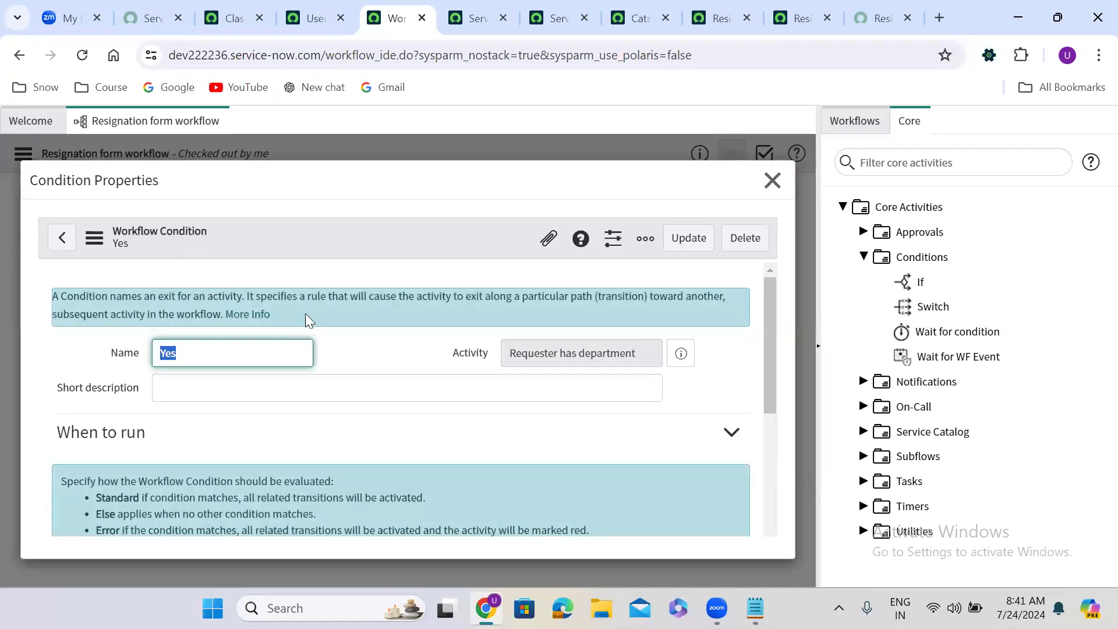
left_click(369, 436)
scroll(369, 436, "down", 1)
scroll(369, 435, "down", 5)
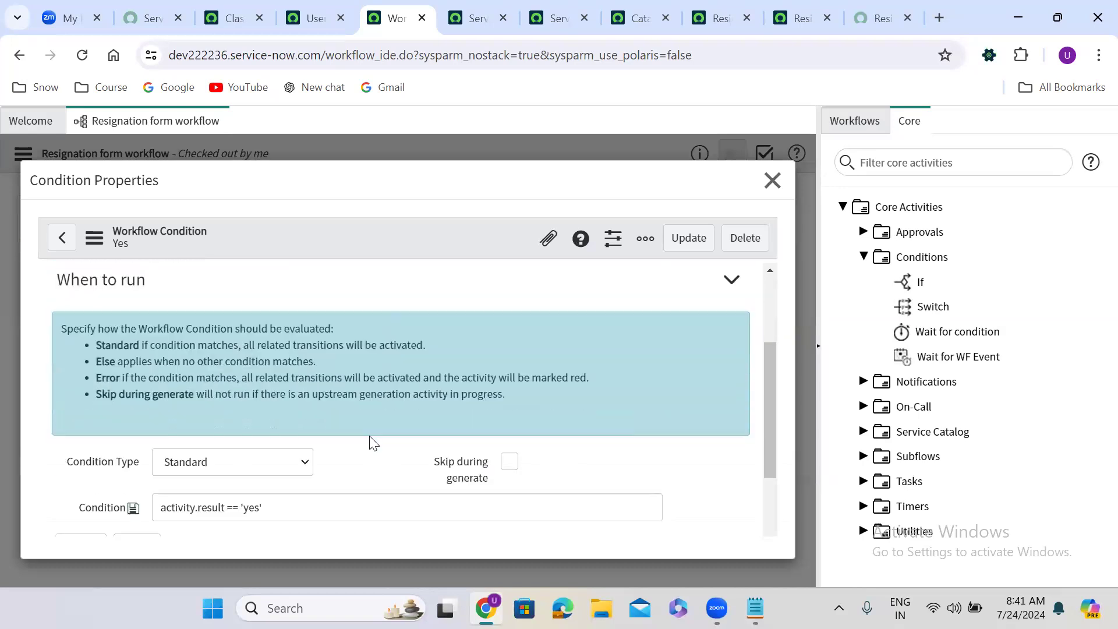
scroll(369, 442, "up", 1)
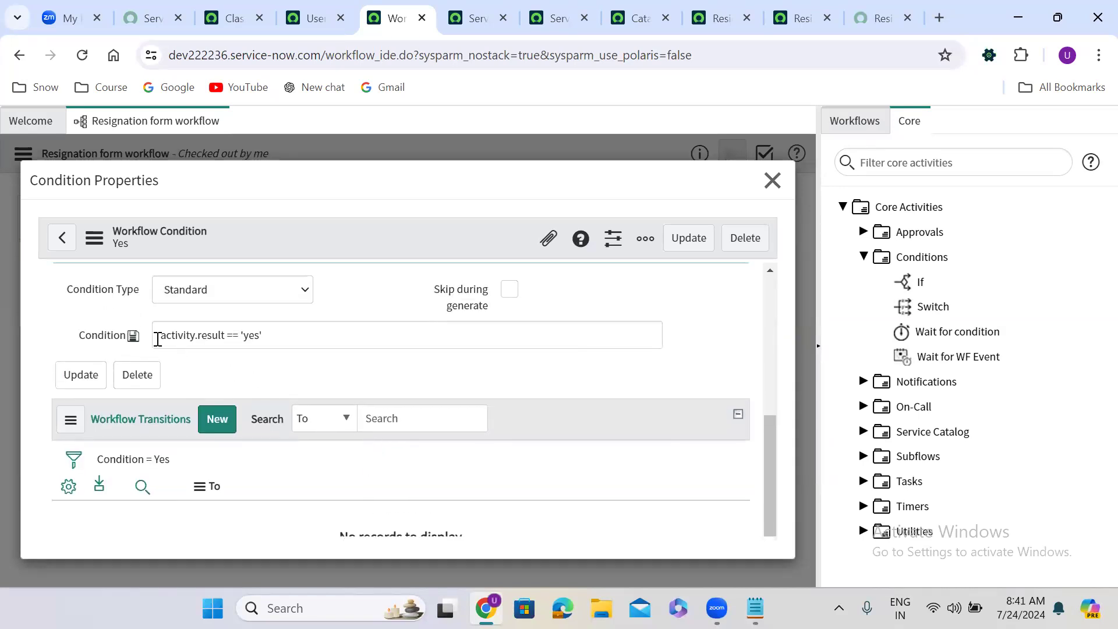
left_click_drag(160, 337, 278, 338)
left_click(278, 338)
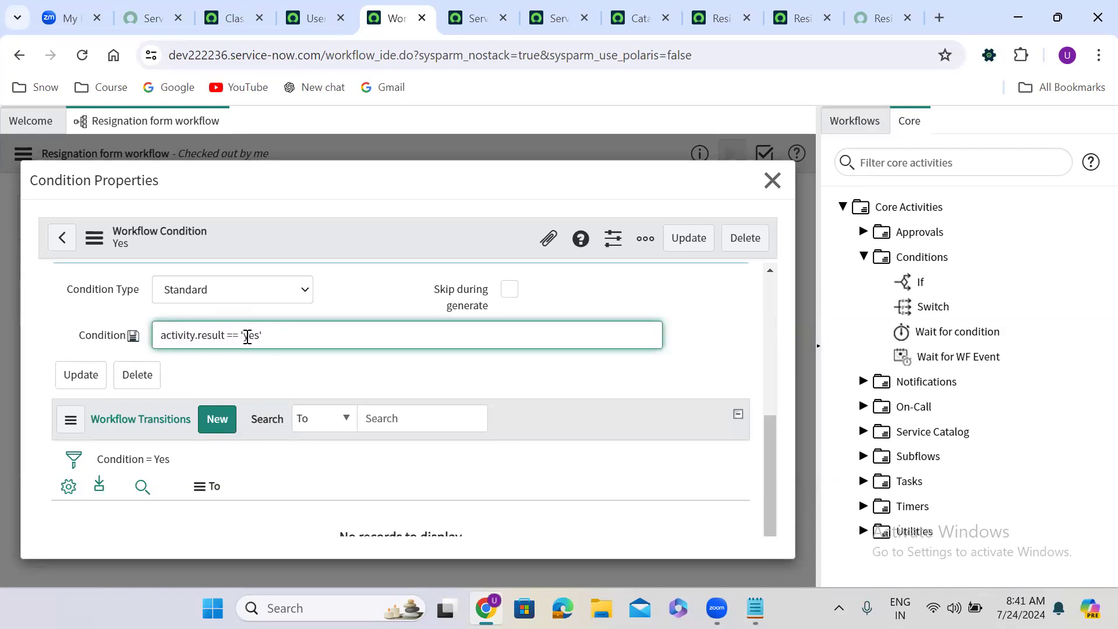
double_click(250, 338)
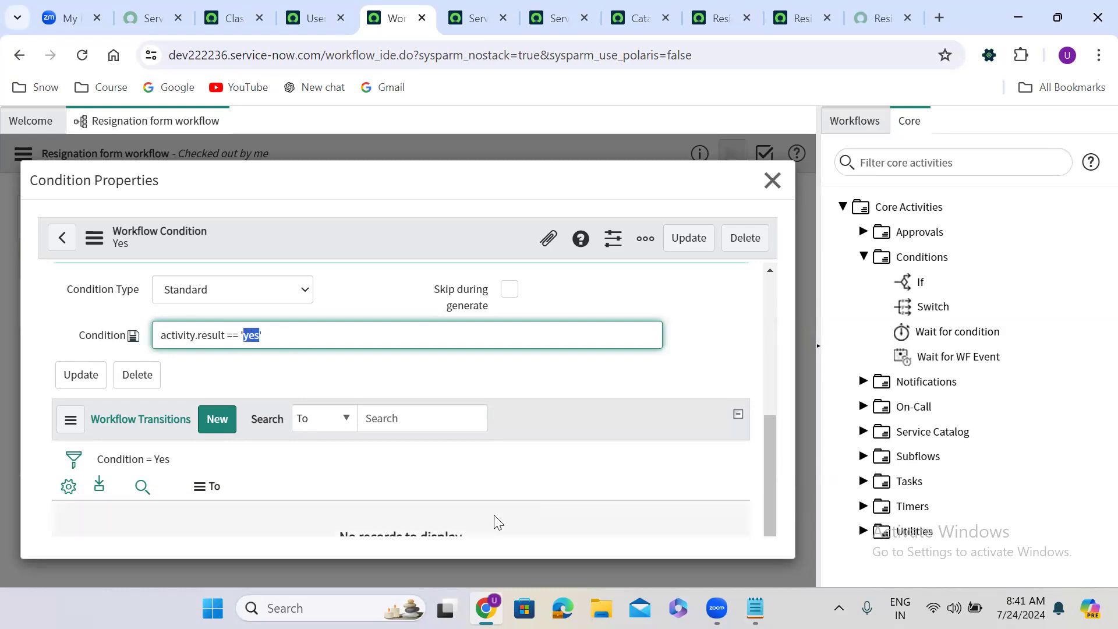
key("alt+Tab")
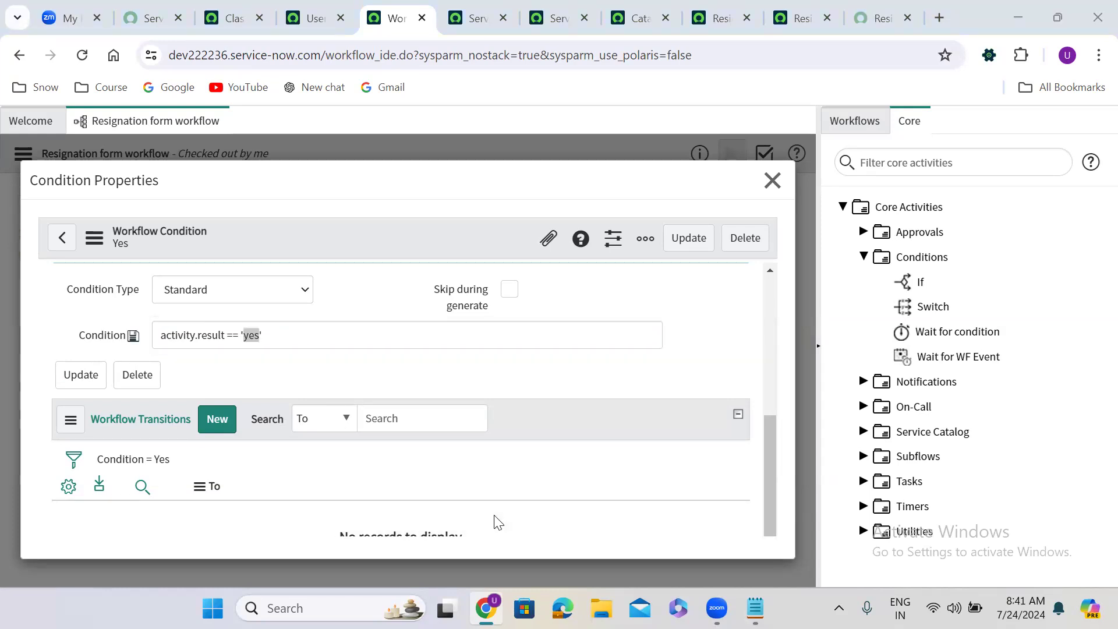
left_click(616, 269)
left_click(772, 181)
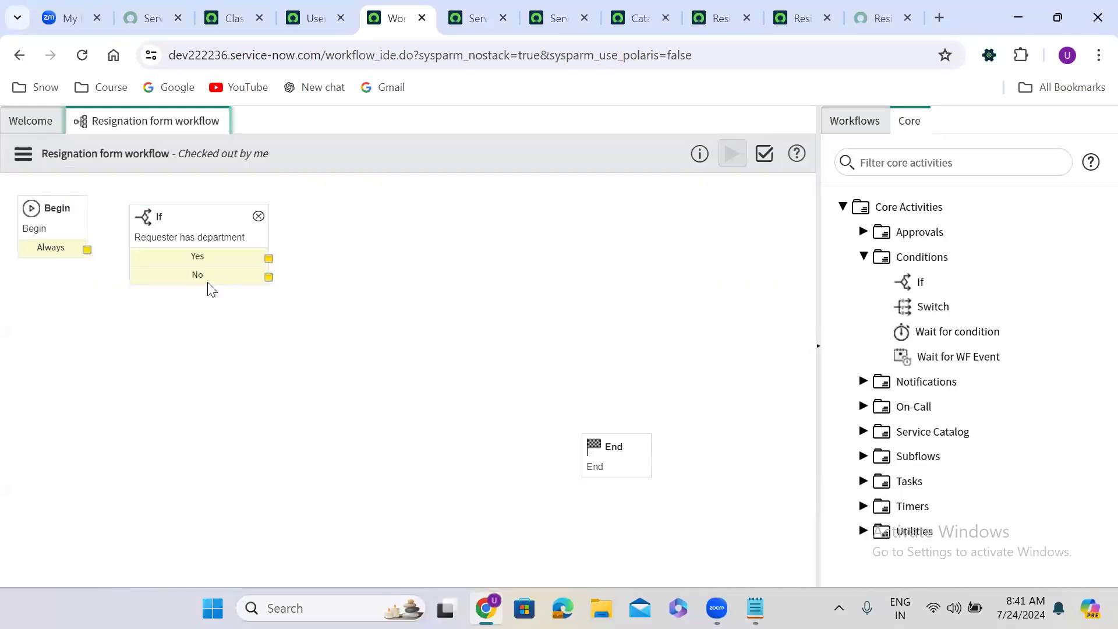
- Examine the condition expression behind the No exit of the Requester has department activity
double_click(189, 275)
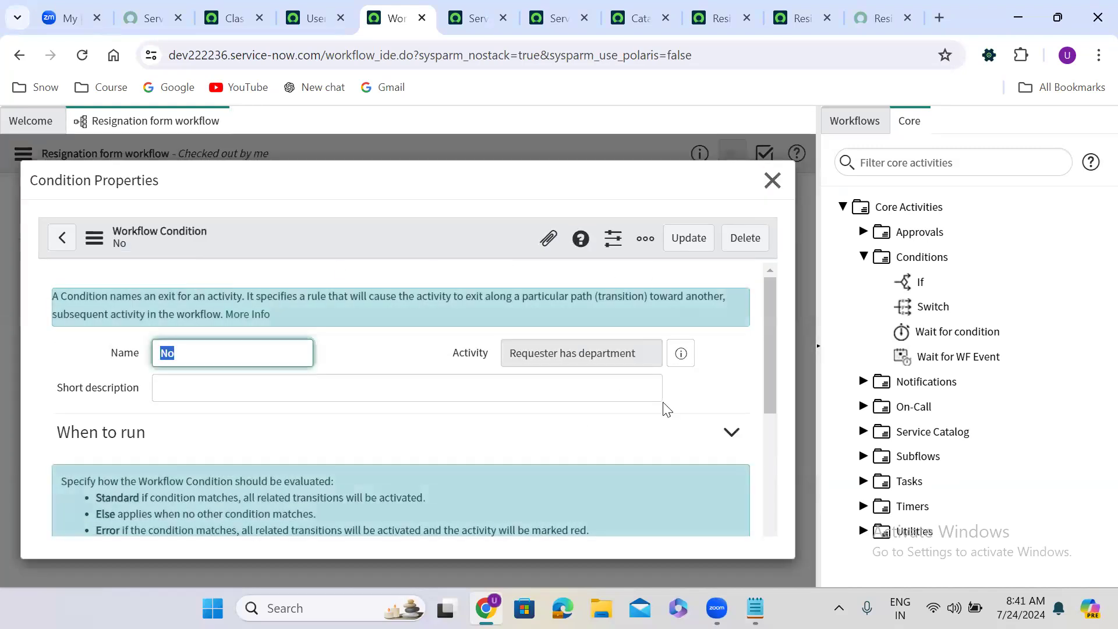
left_click_drag(769, 366, 775, 481)
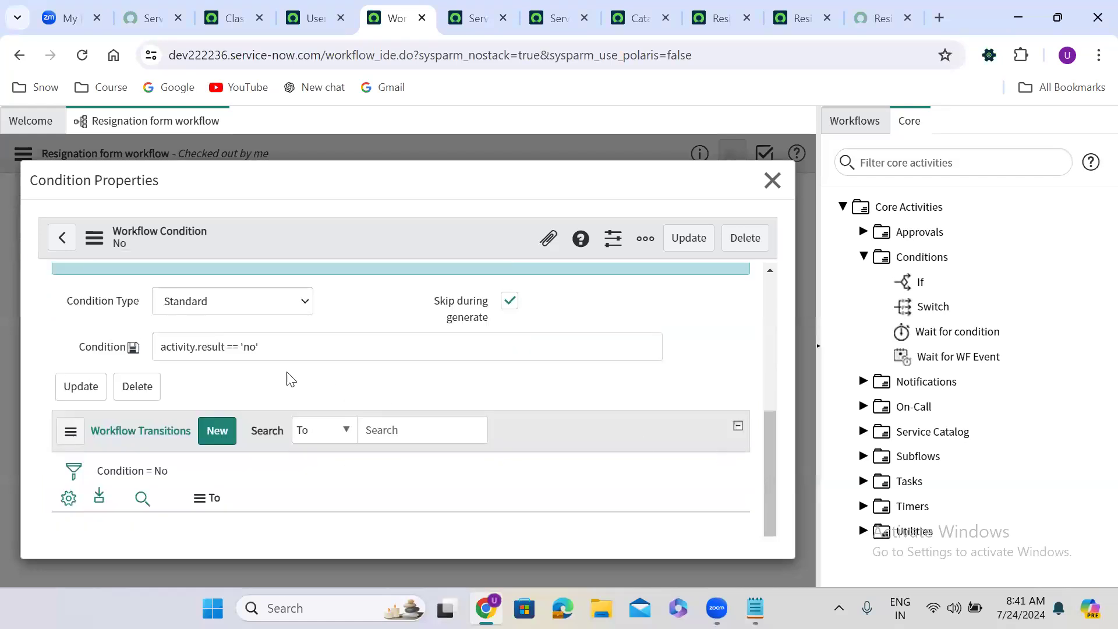
double_click(251, 348)
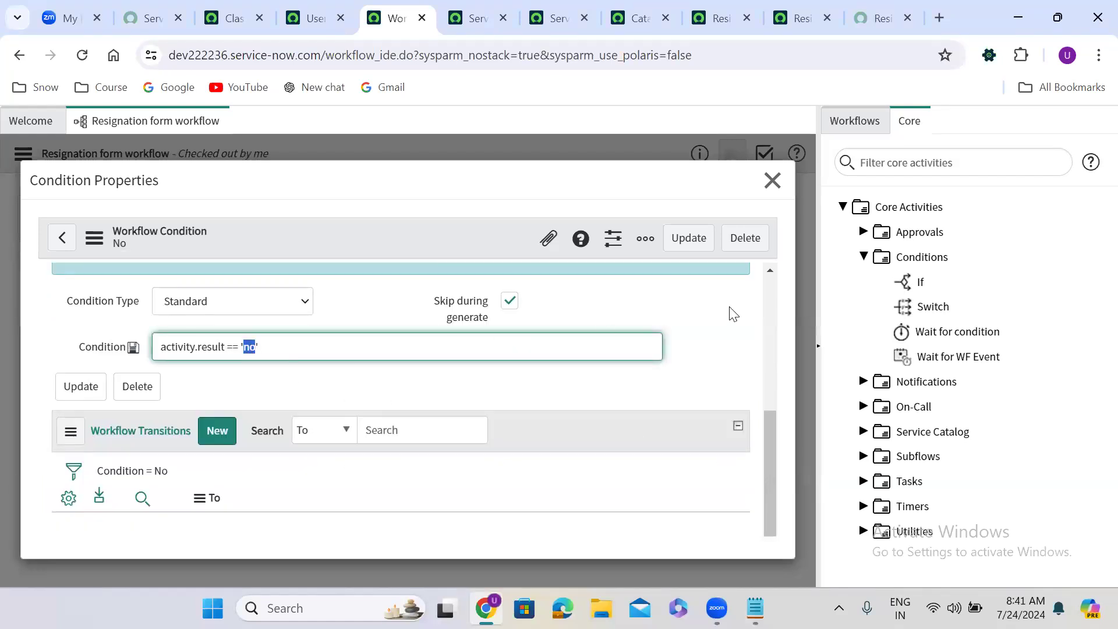
left_click(772, 181)
- Correct the misspelled varaibles to variables in the Requester has department script and update the activity
double_click(207, 242)
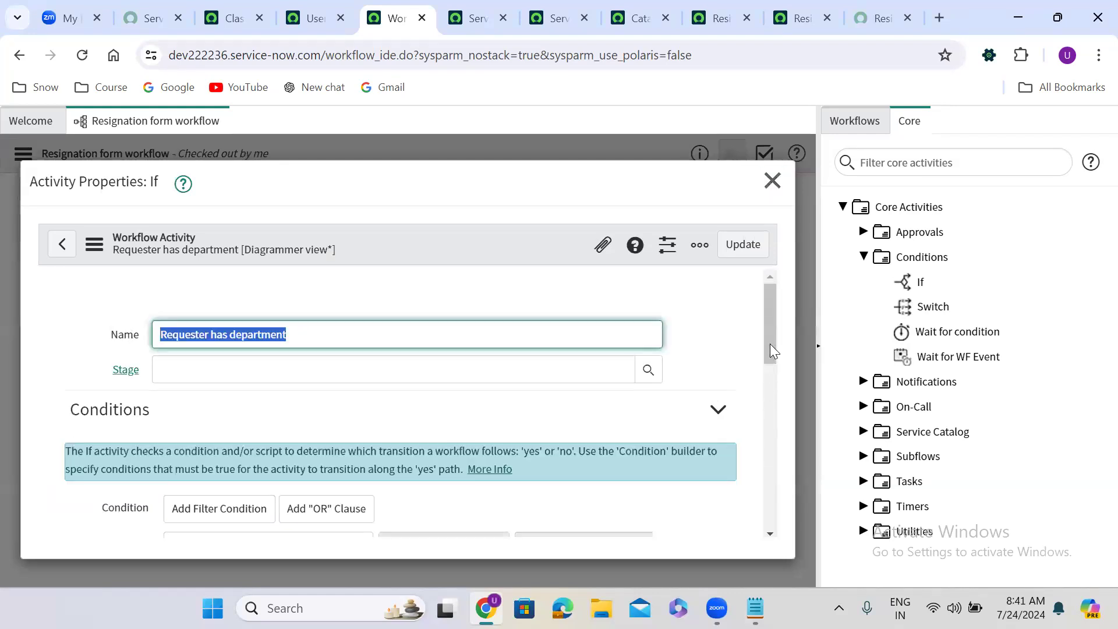
scroll(770, 367, "down", 4)
left_click_drag(770, 378, 781, 439)
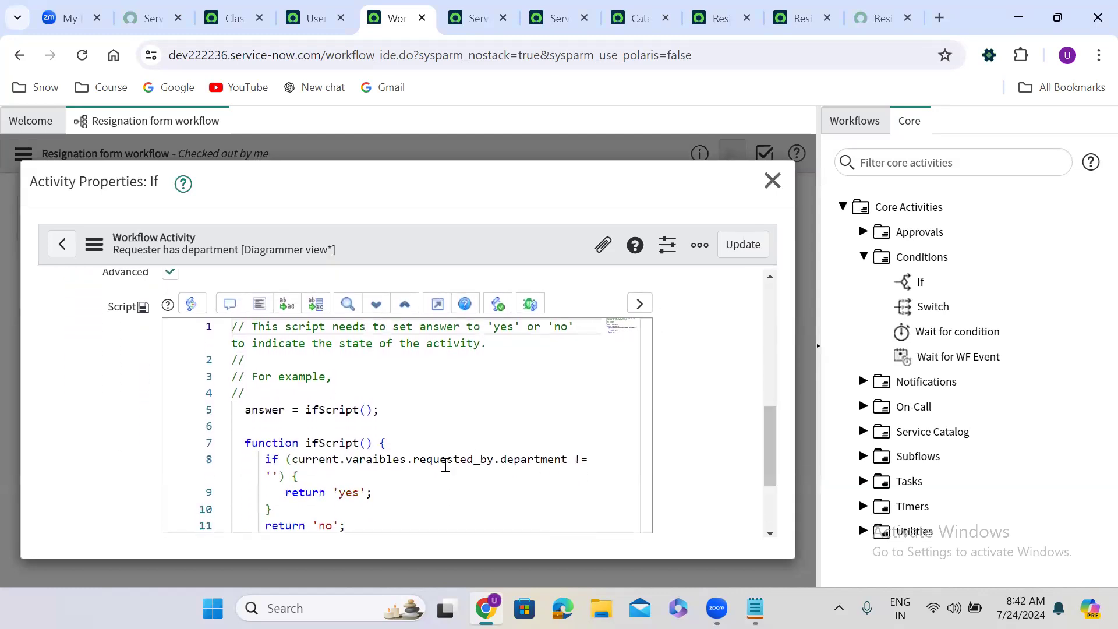
left_click(373, 463)
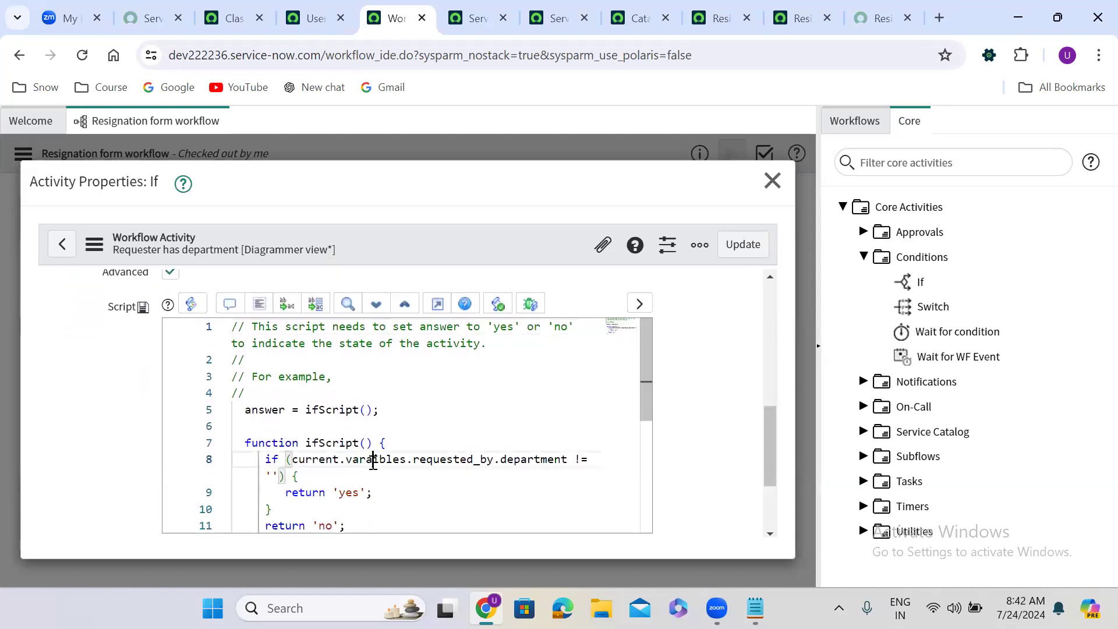
key("BackSpace")
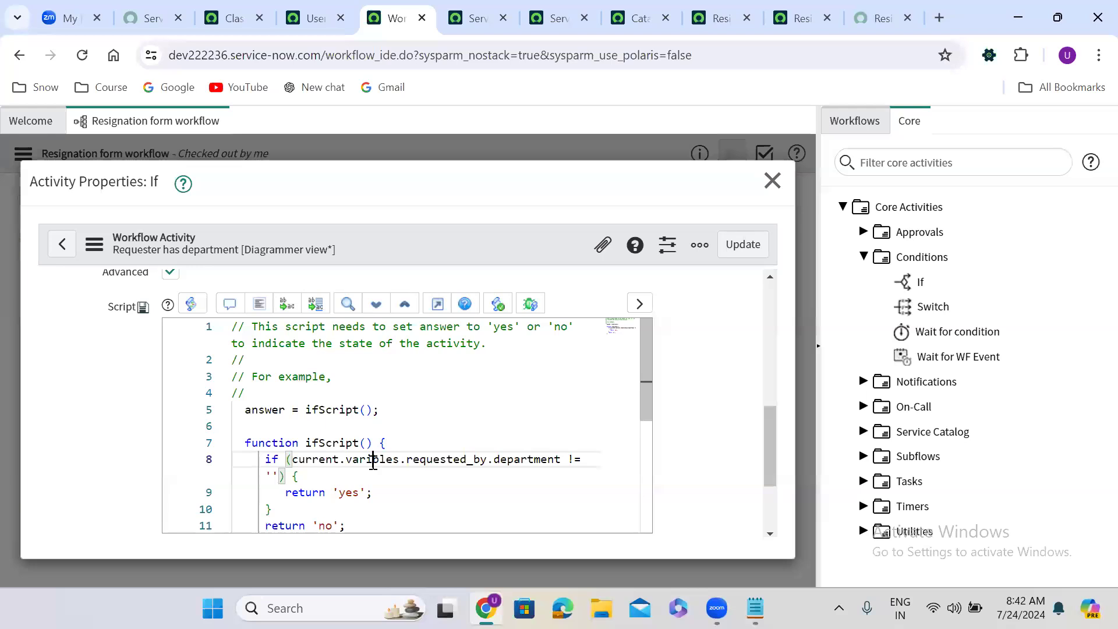
type("a")
left_click(533, 393)
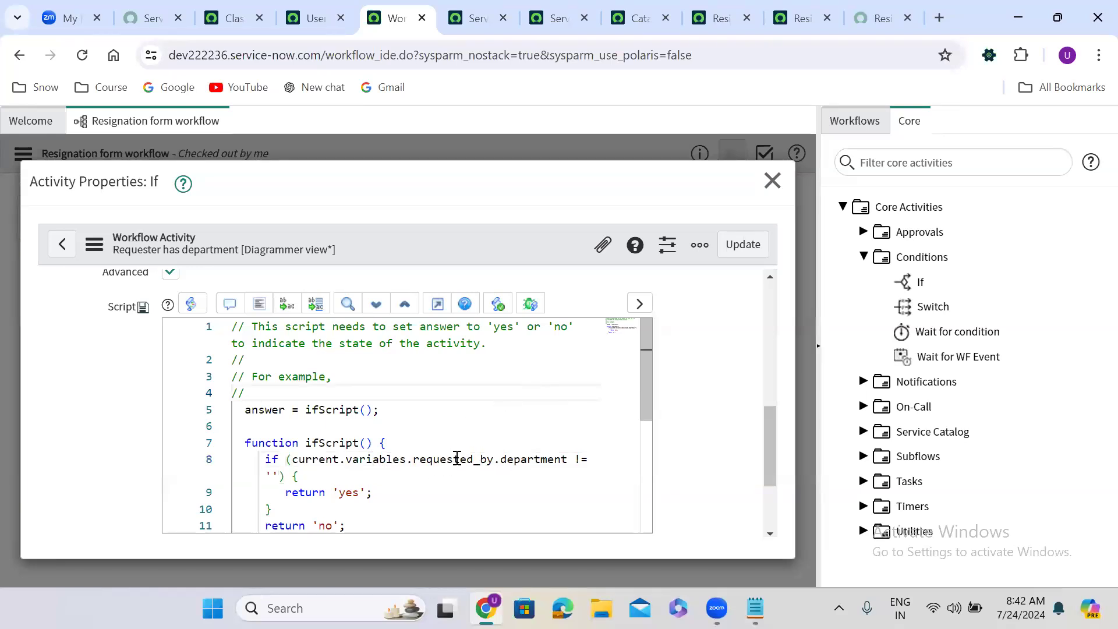
left_click(749, 242)
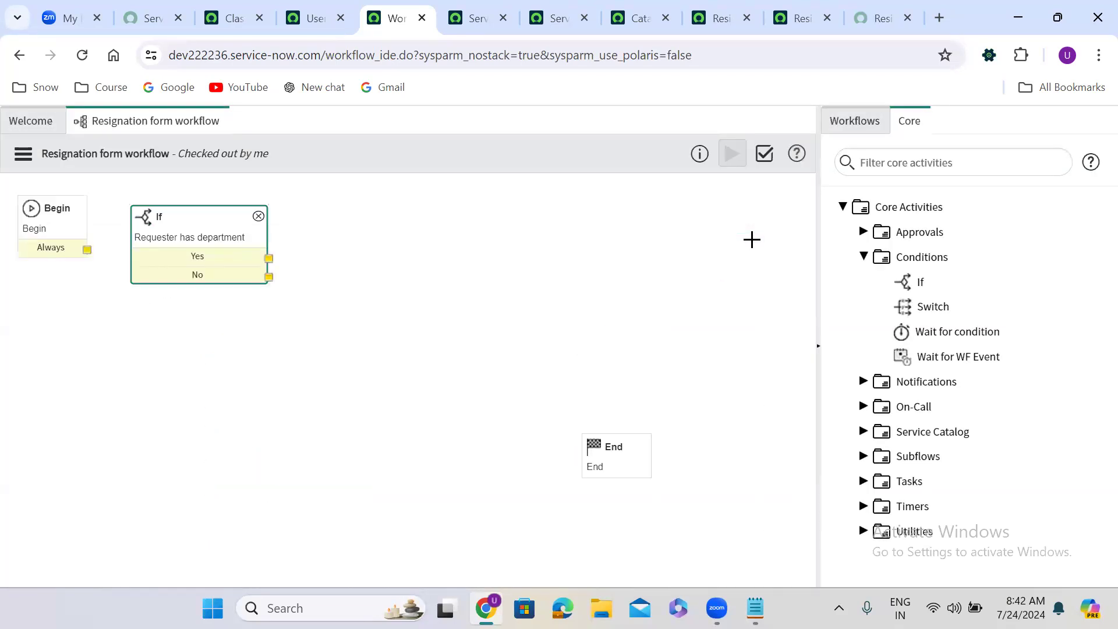
- Connect Begin's Always exit to the If activity and move that activity slightly farther from Begin
left_click_drag(87, 251, 151, 262)
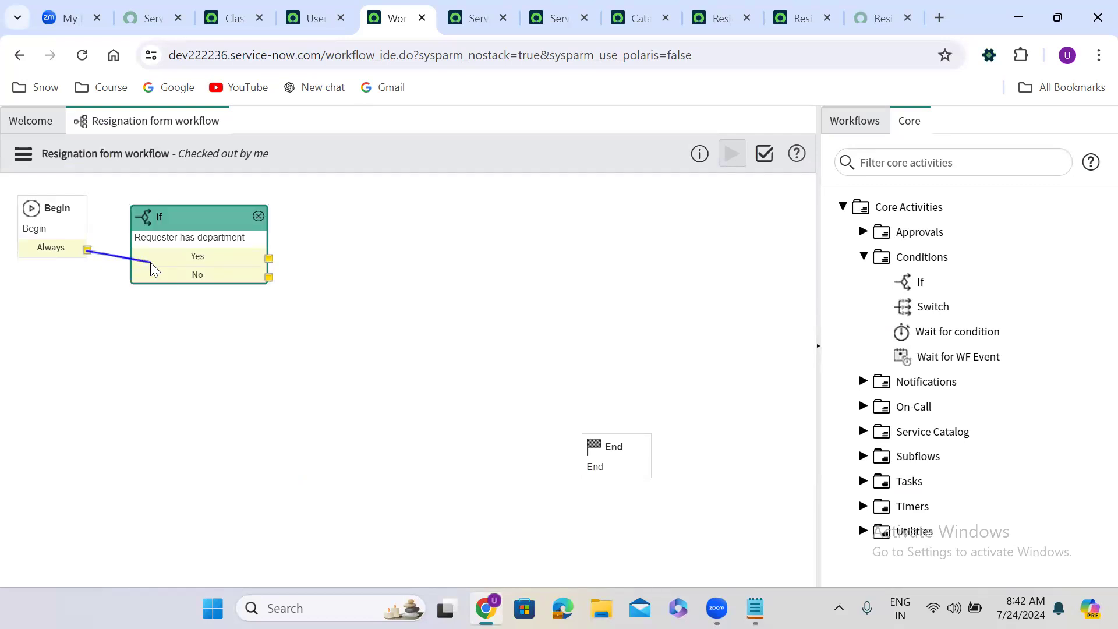
left_click_drag(188, 212, 219, 203)
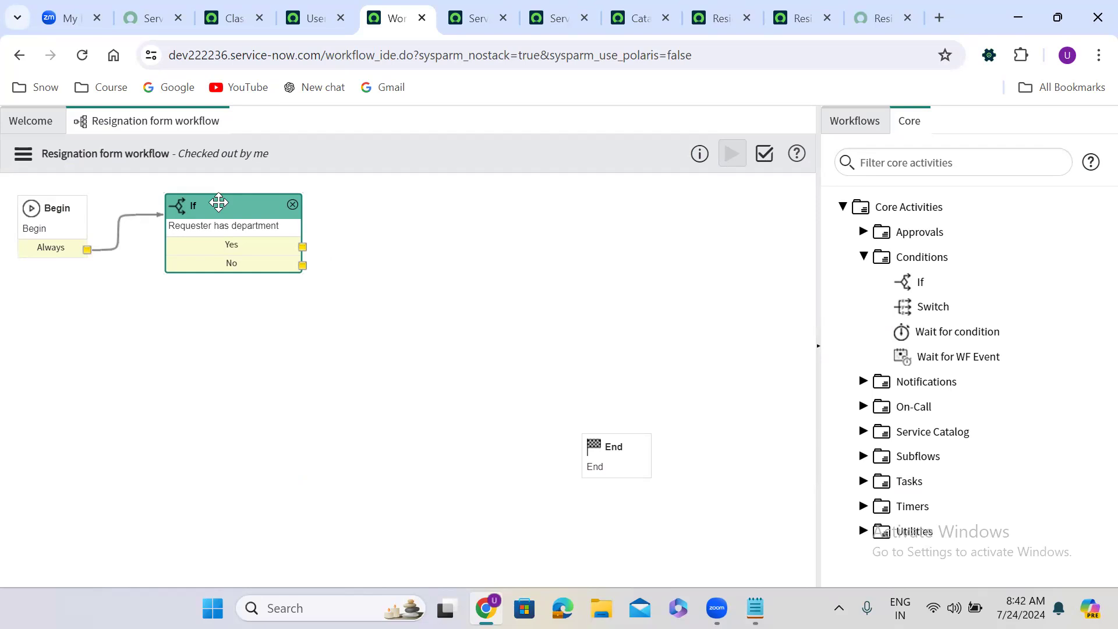
left_click(361, 225)
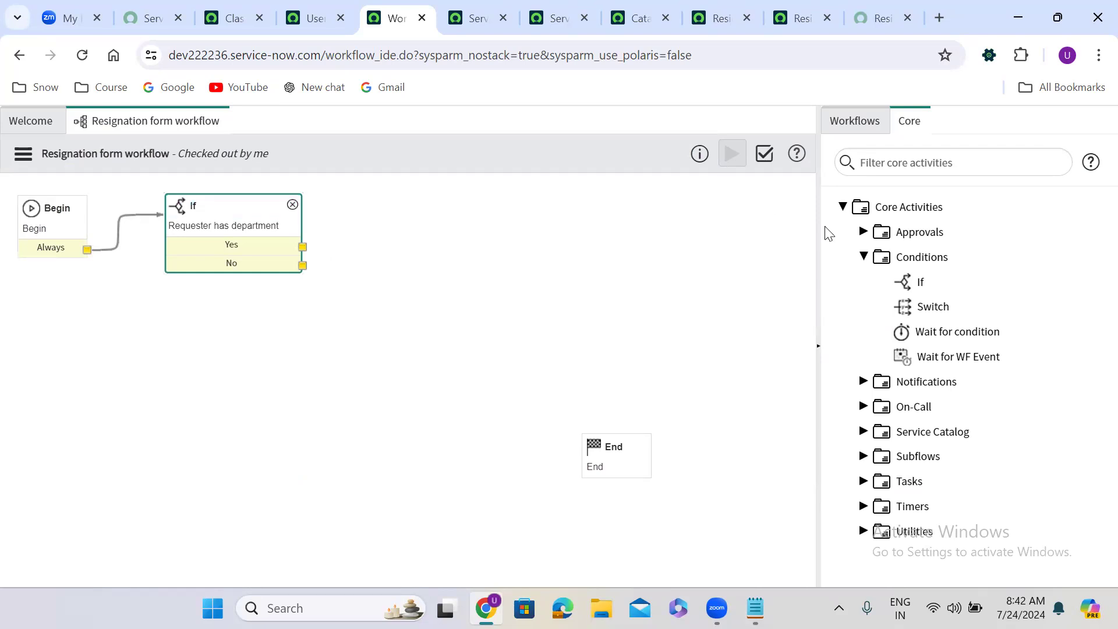
- Add an Approval Action activity beside the If activity, named Approval stste as requested, with the action Mark task requested
left_click(864, 232)
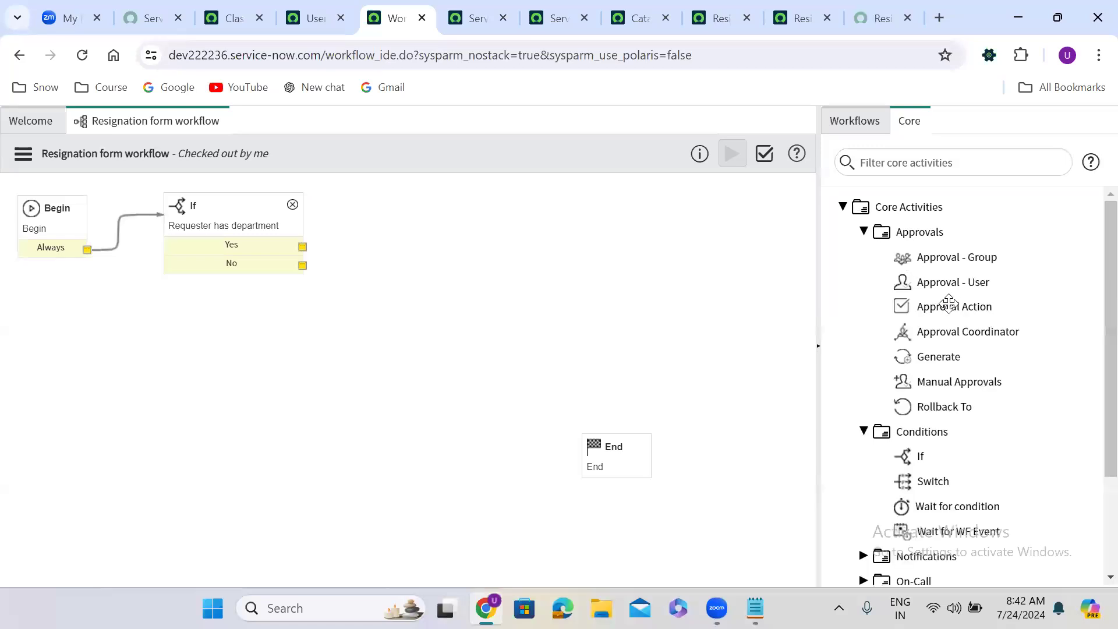
left_click_drag(943, 306, 410, 182)
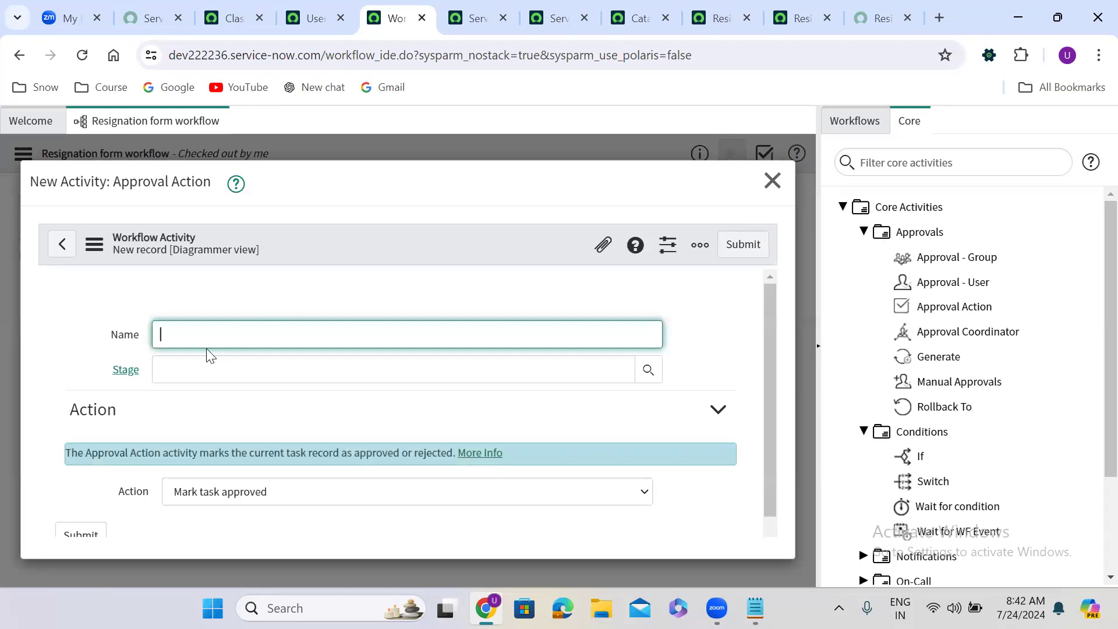
type("Approval stste as requested")
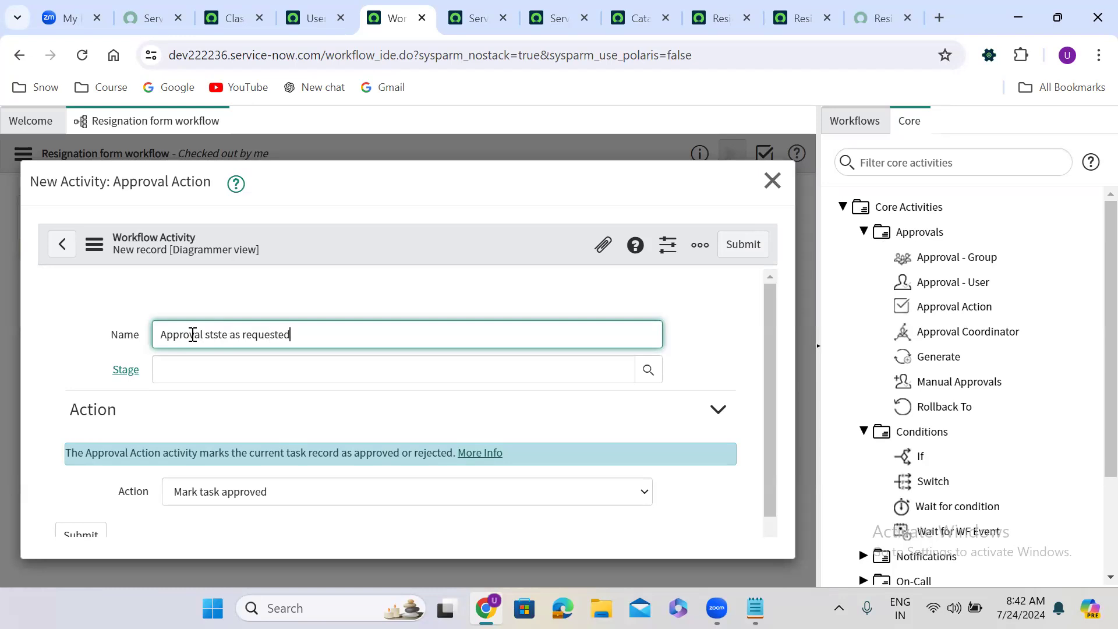
left_click(230, 495)
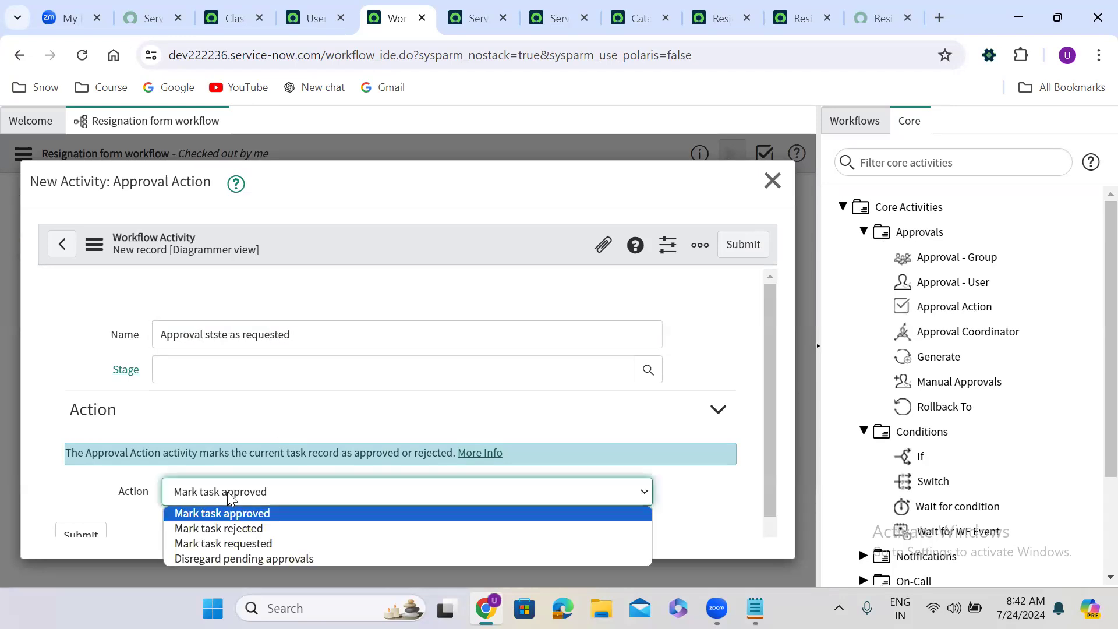
left_click(262, 545)
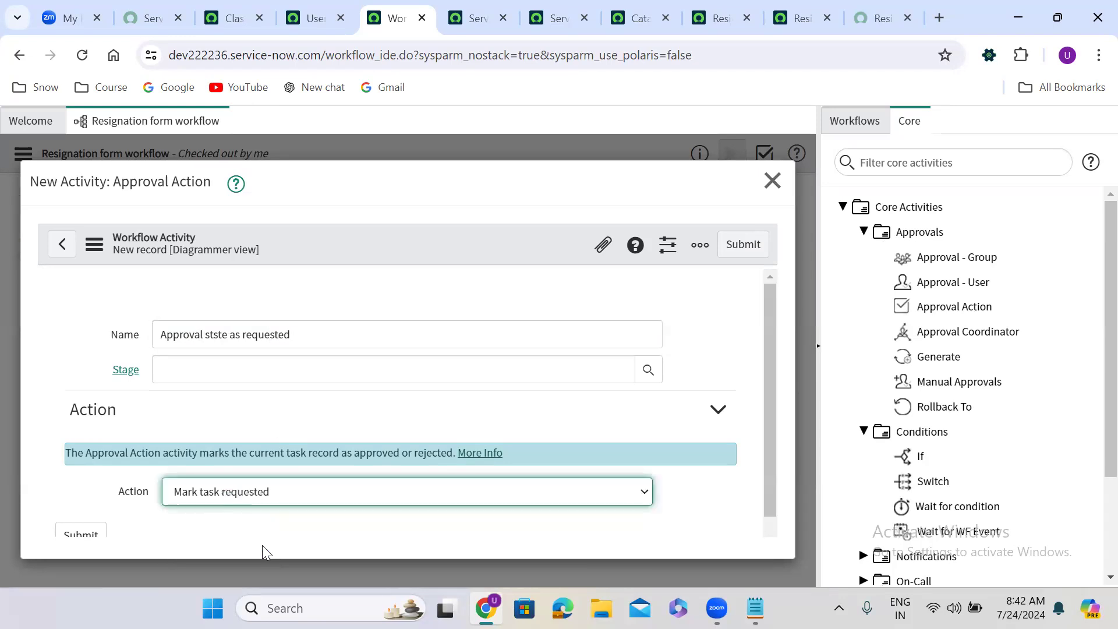
left_click(741, 244)
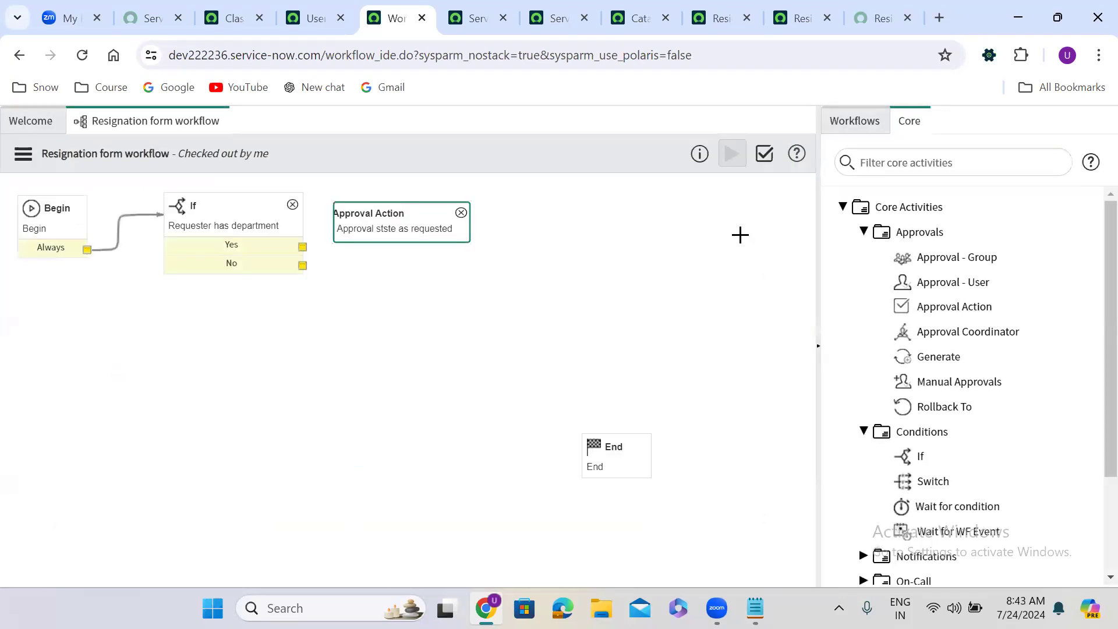
- Connect the If activity's Yes exit to the Approval Action and start an Approval - User activity named Send approvals to department heads
left_click_drag(302, 246, 345, 243)
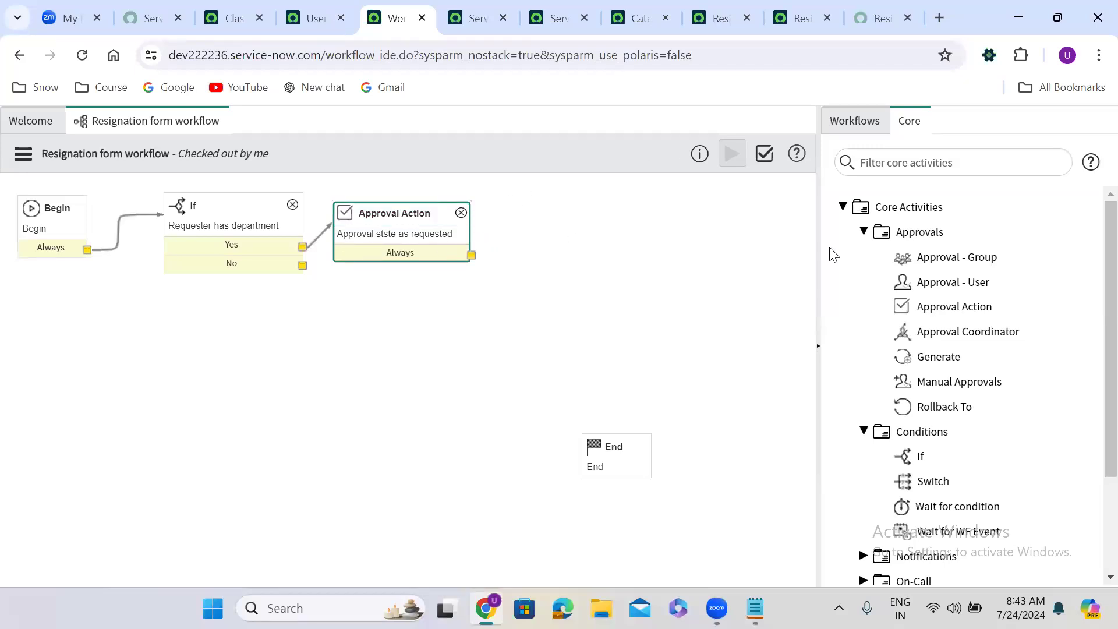
mouse_move(958, 282)
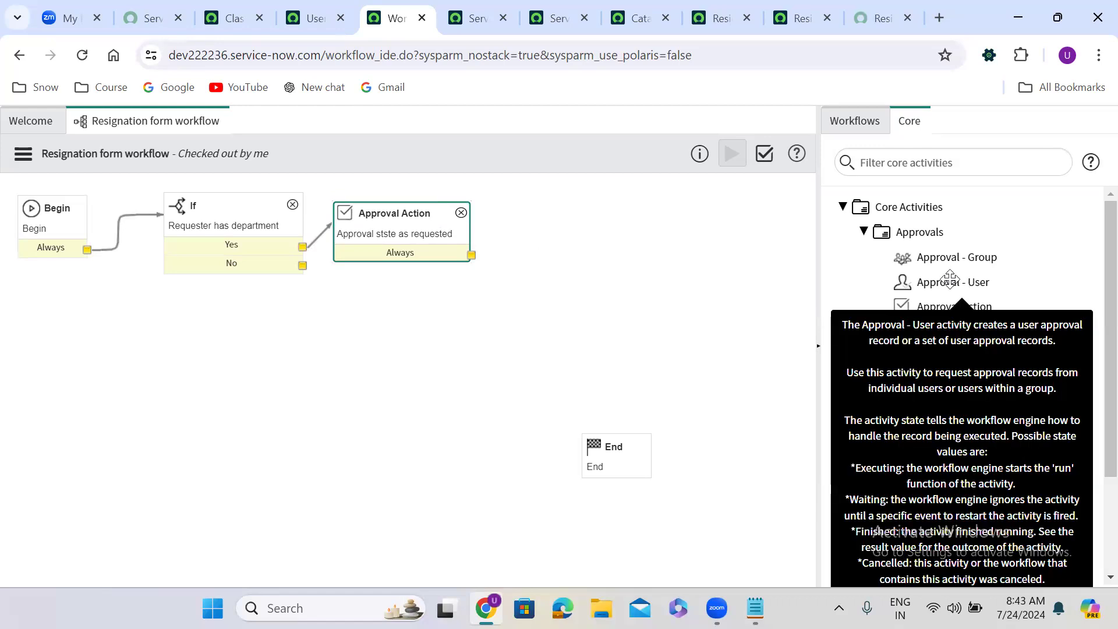
left_click_drag(949, 282, 598, 188)
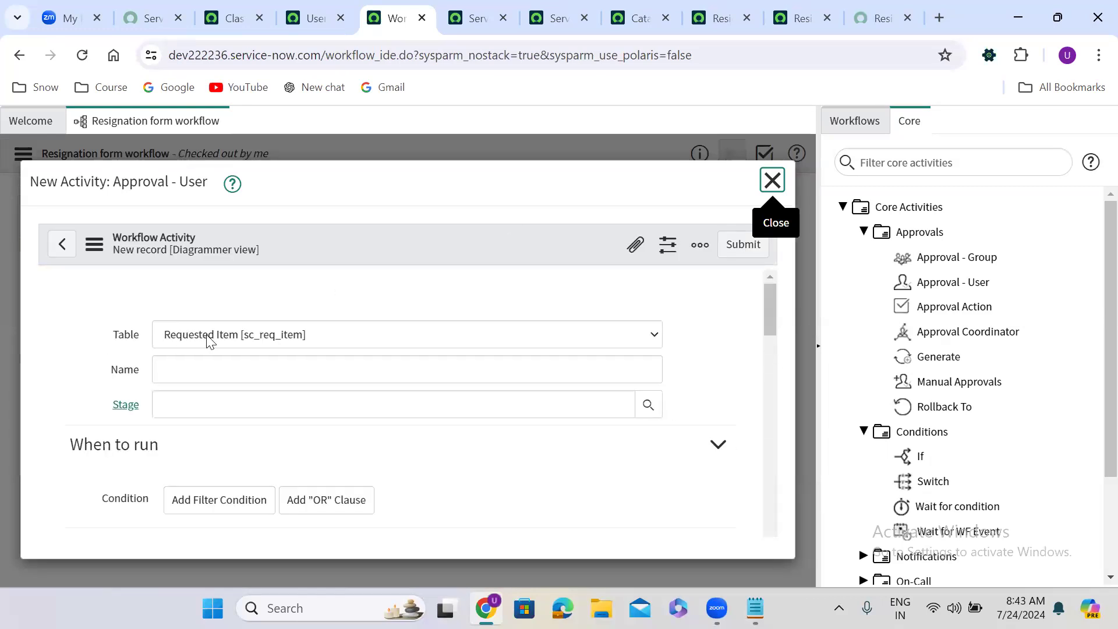
type("Se")
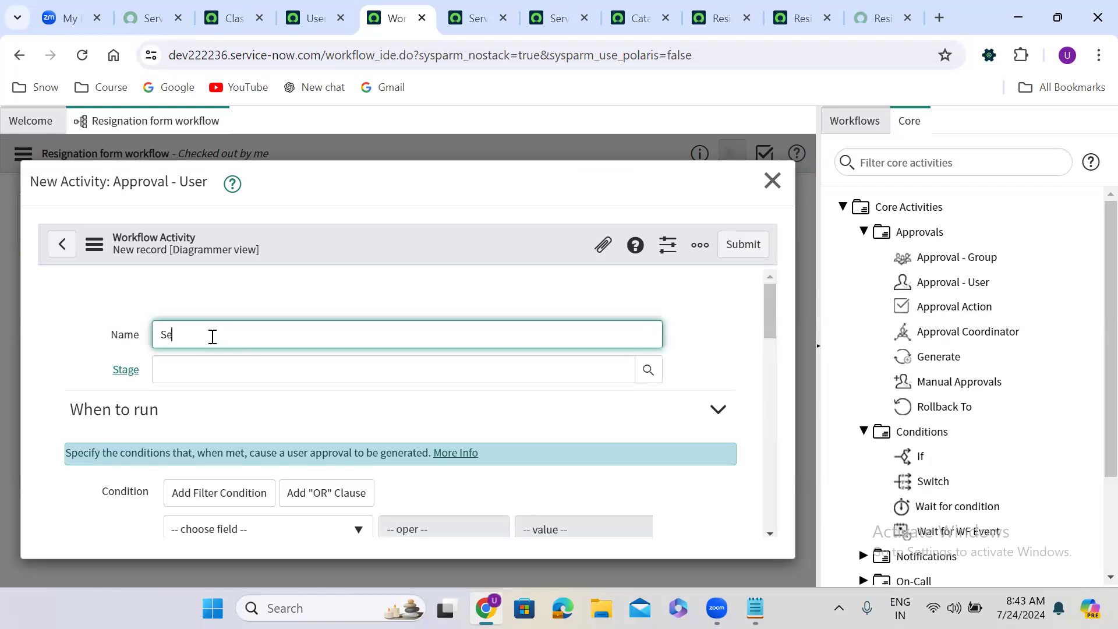
type("nd approvals to department h")
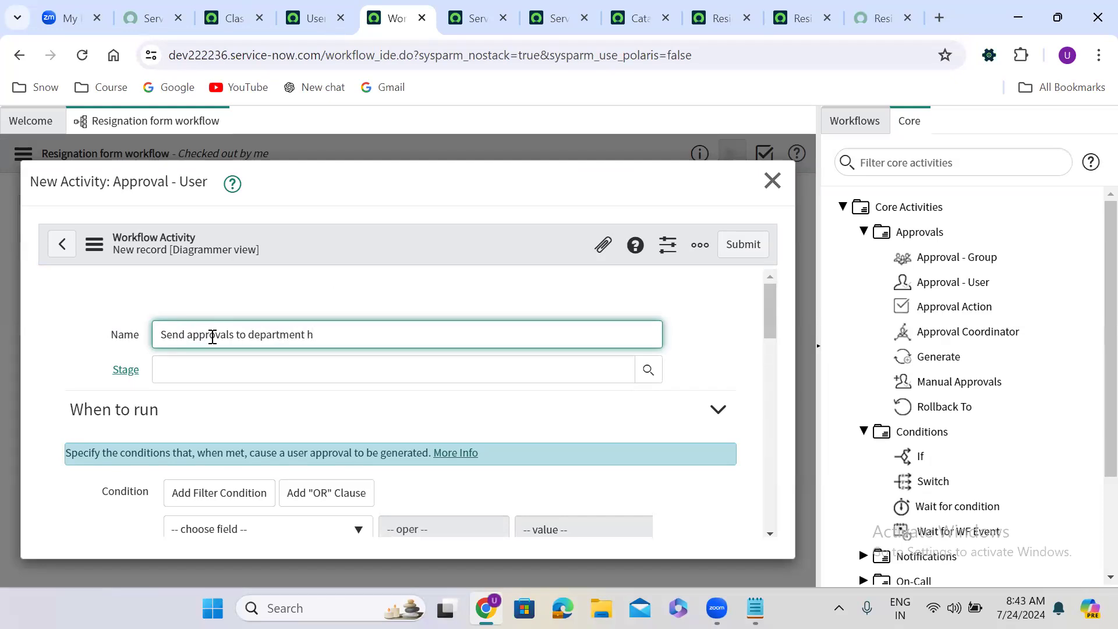
type("e")
left_click(469, 419)
scroll(469, 419, "down", 1)
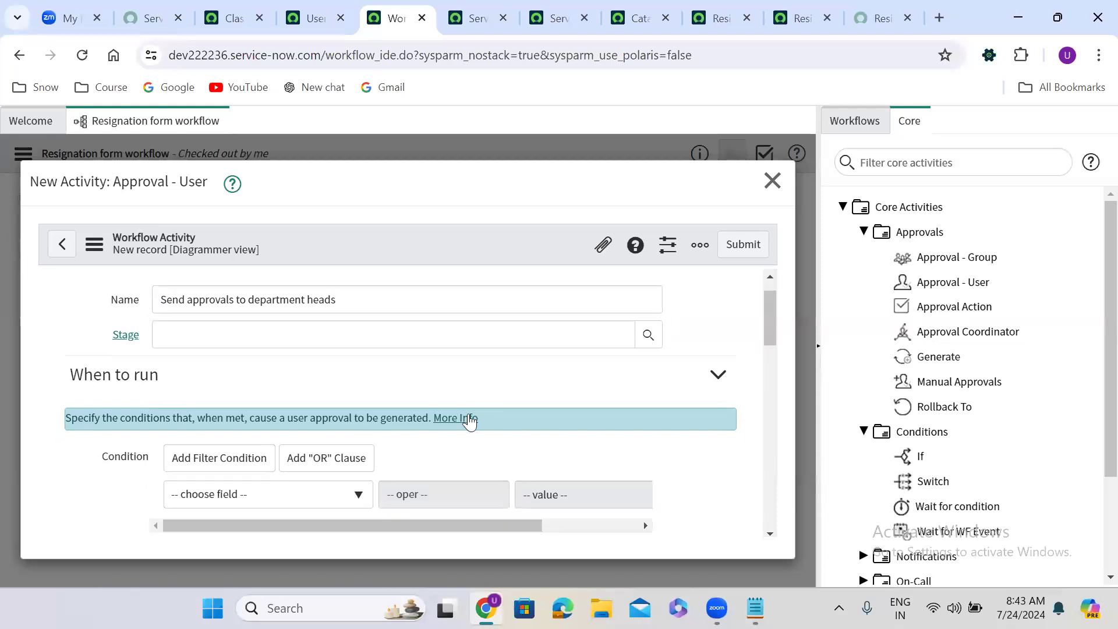
- Enable the Advanced approvers option and expand the Additional approvers script editor
scroll(469, 419, "down", 4)
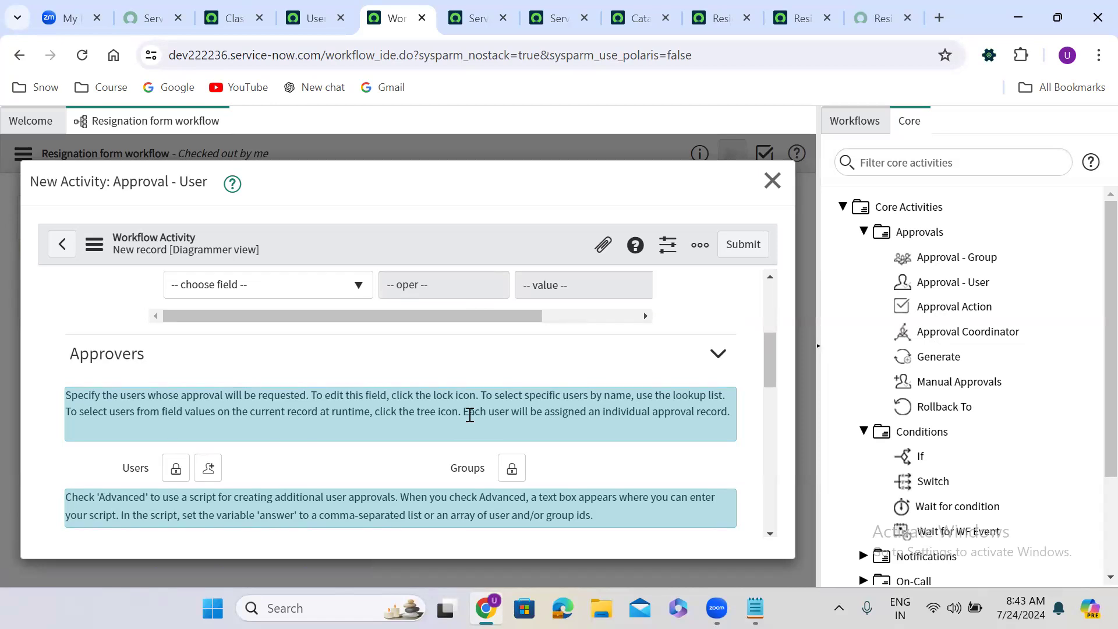
scroll(469, 414, "down", 1)
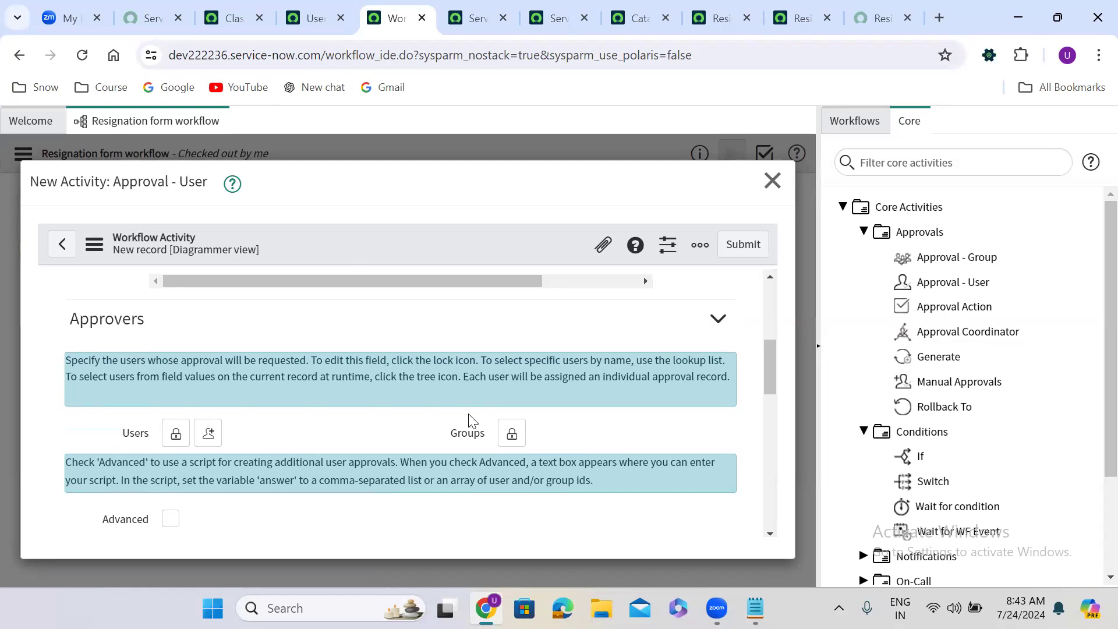
scroll(471, 419, "up", 2)
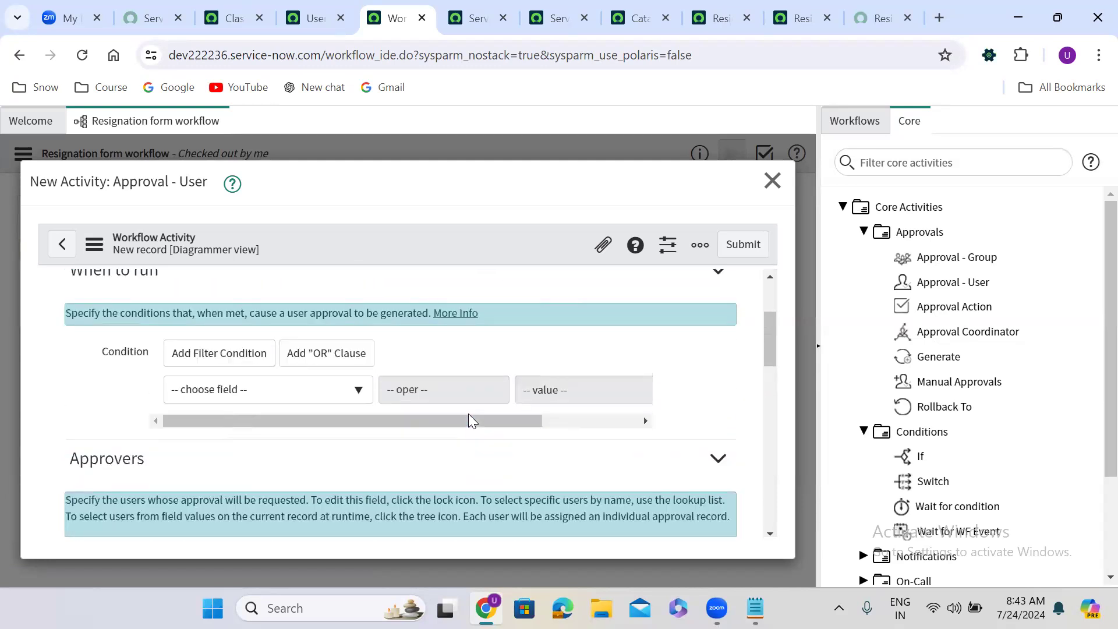
scroll(469, 416, "down", 3)
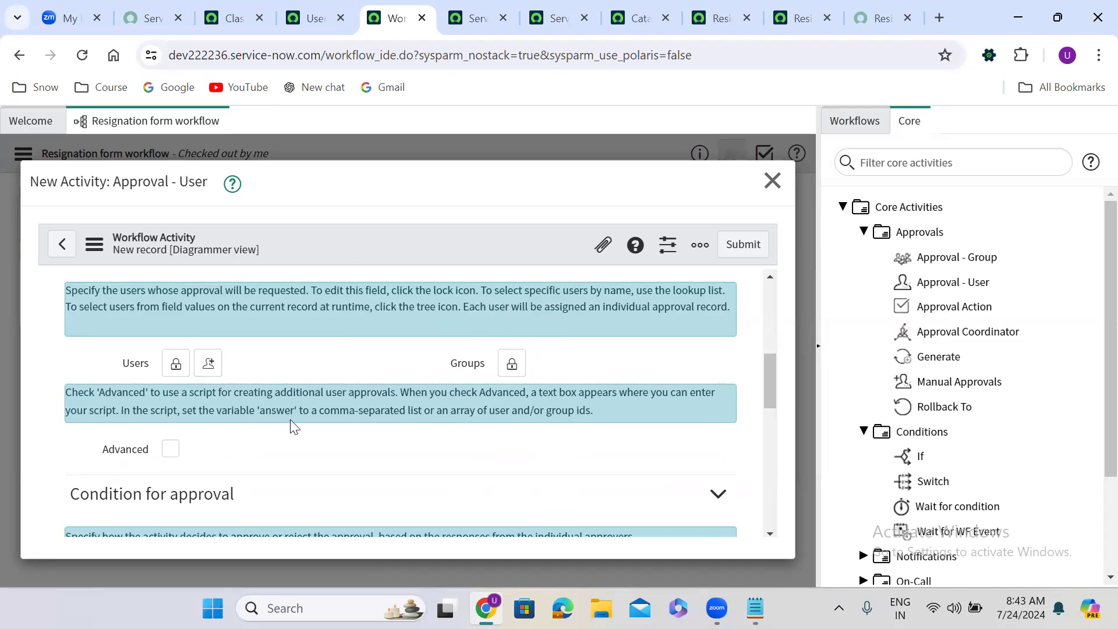
left_click(171, 449)
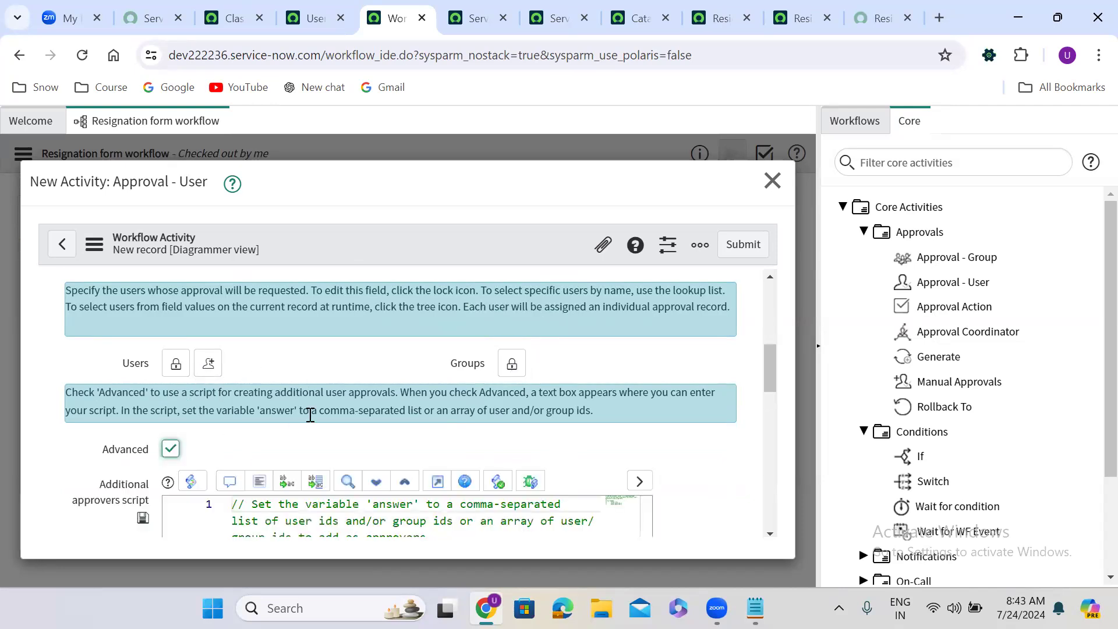
scroll(311, 416, "down", 1)
scroll(311, 417, "down", 3)
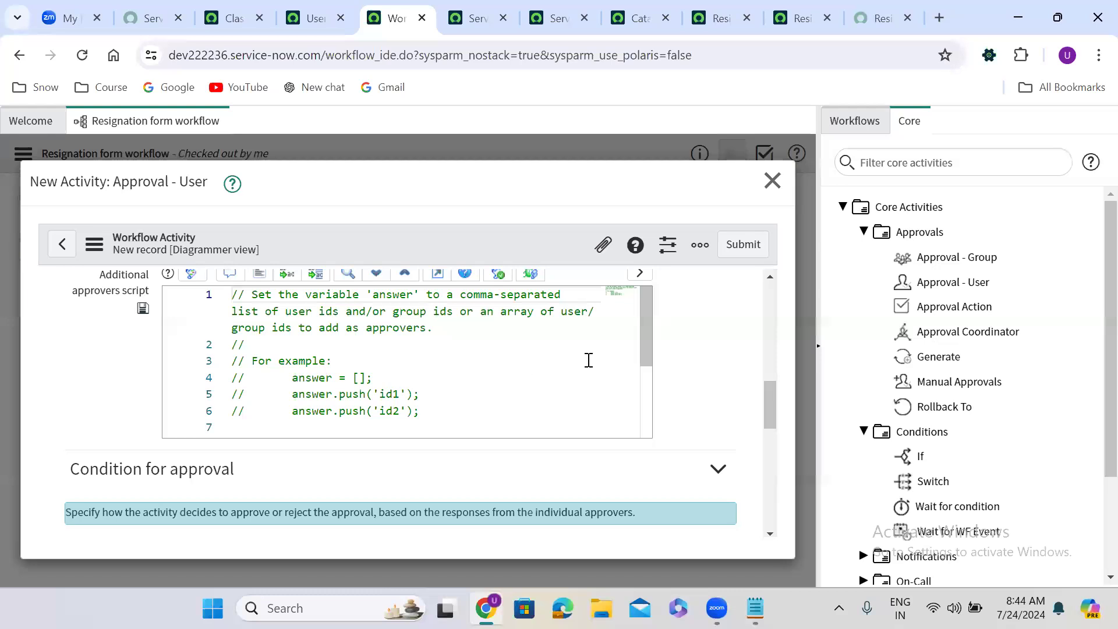
left_click_drag(765, 413, 765, 388)
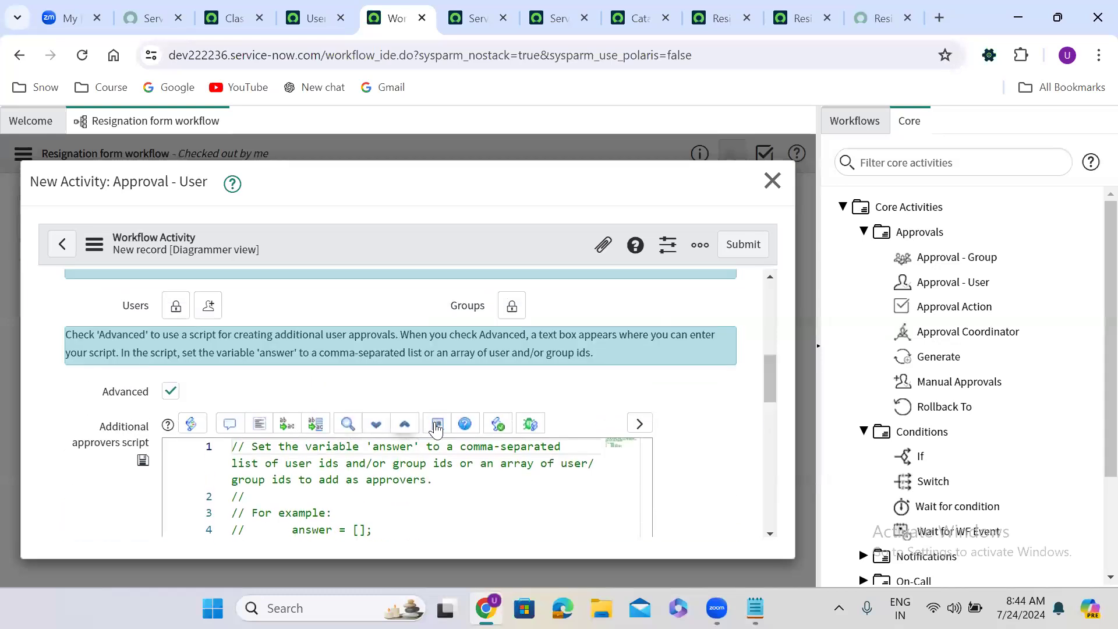
left_click(437, 423)
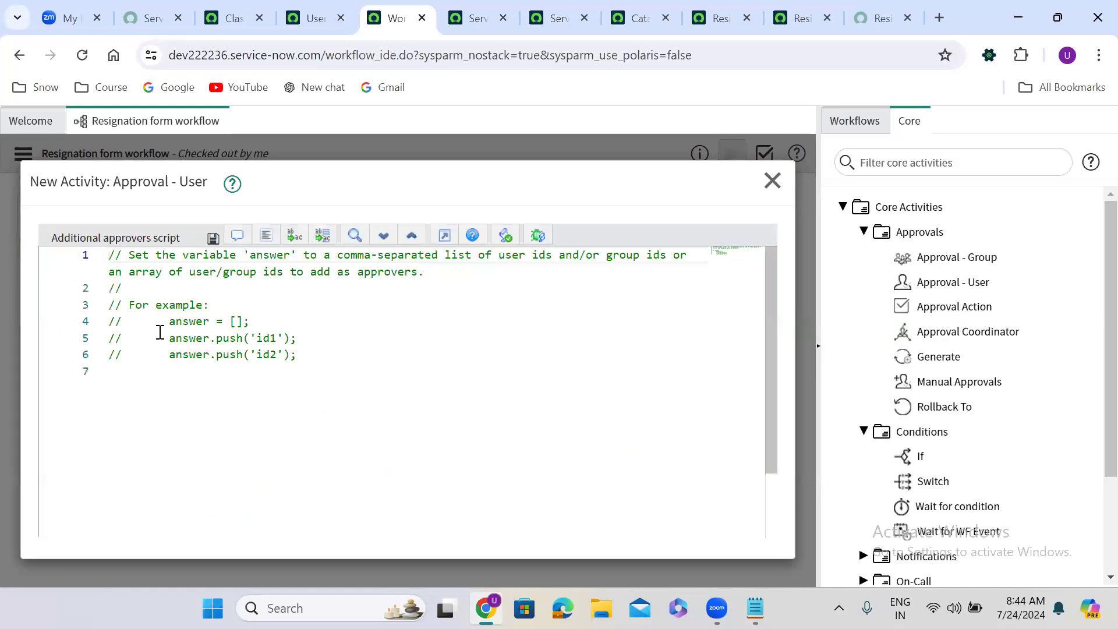
- Uncomment the answer = []; and answer.push('id1'); lines in the approvers script
left_click_drag(109, 321, 310, 334)
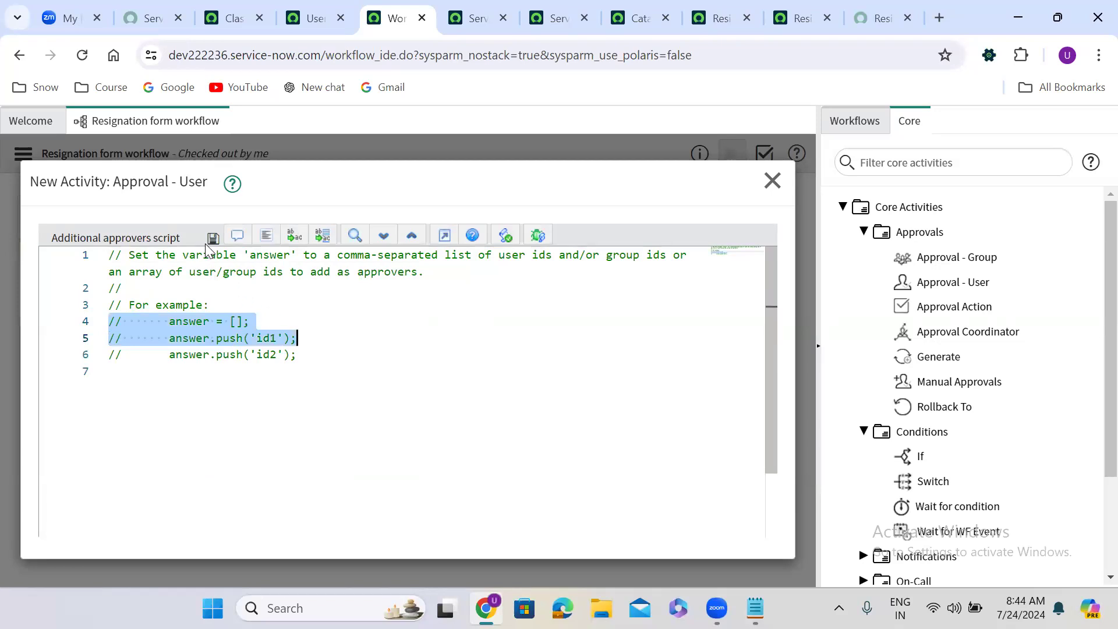
left_click(236, 240)
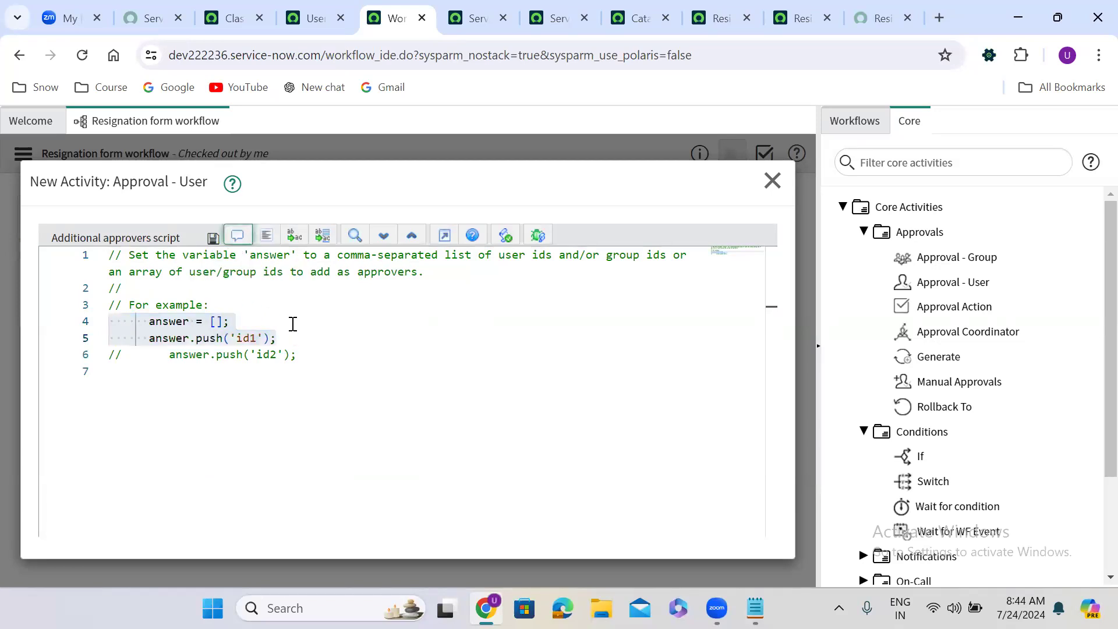
left_click(276, 342)
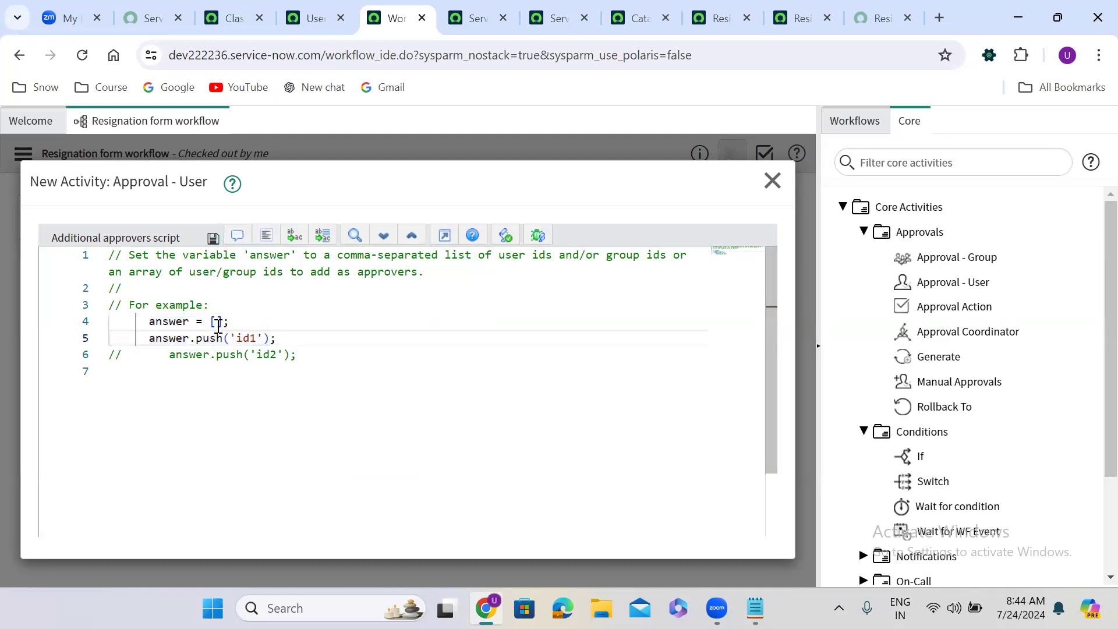
- Wrap answer.push('id1'); in an if block with an empty condition and follow it with an empty else if(){ } branch
left_click(245, 323)
key("Return")
key("Return")
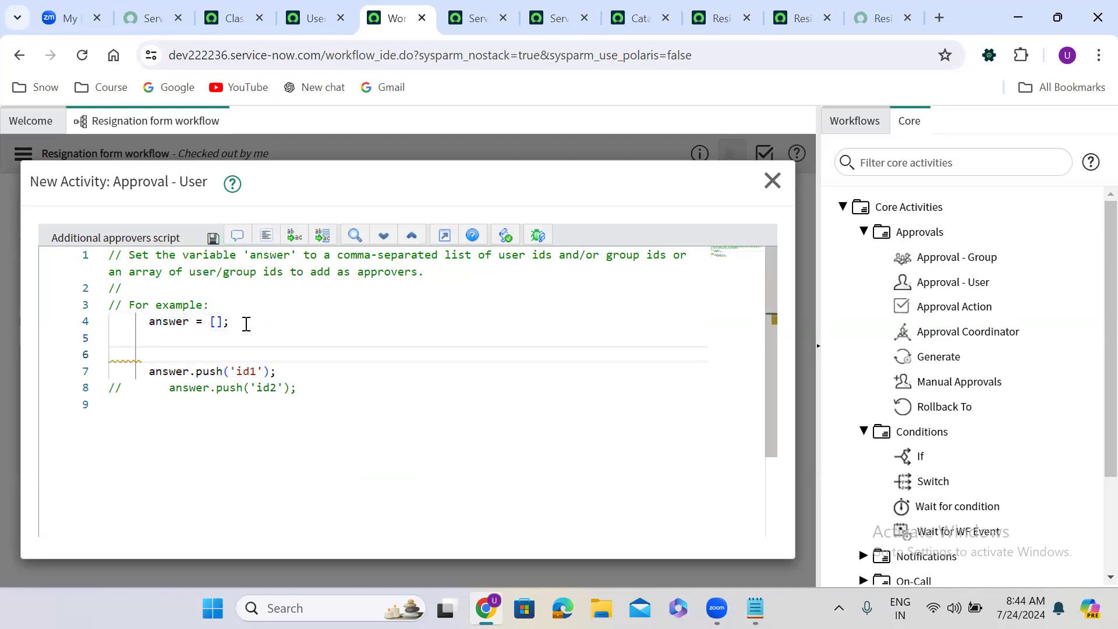
type("if")
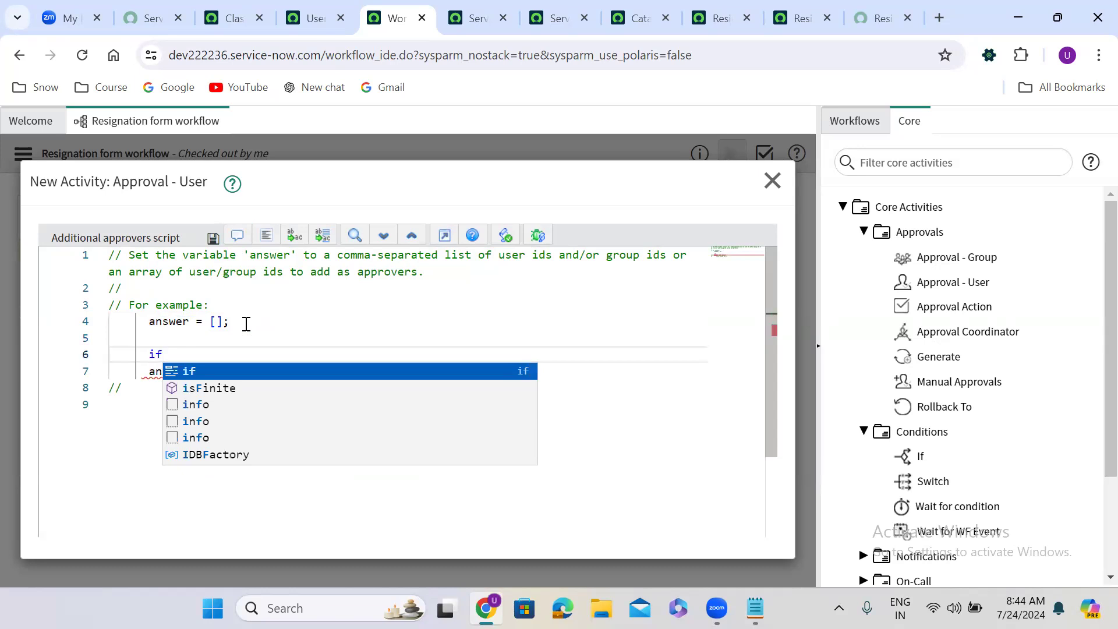
type("(){")
key("Delete")
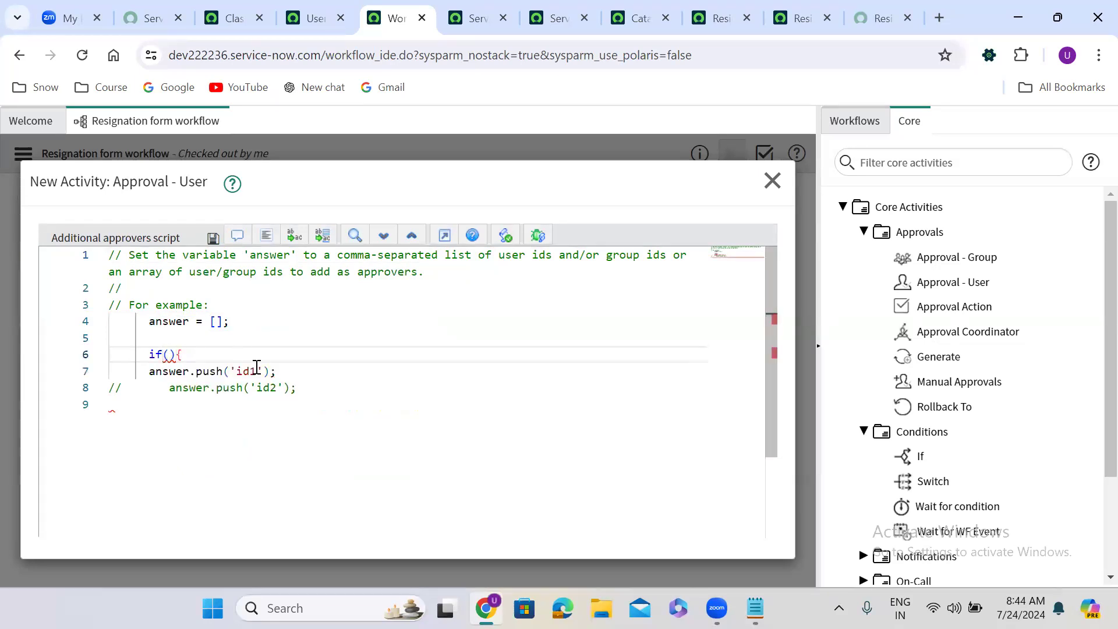
left_click(290, 371)
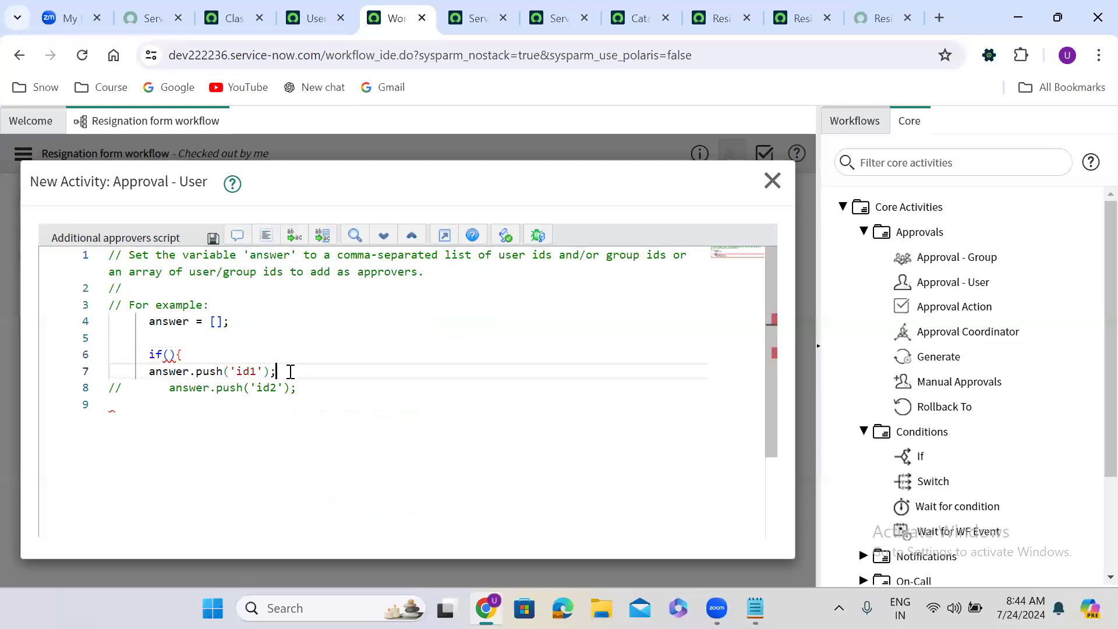
key("Return")
type("}else if")
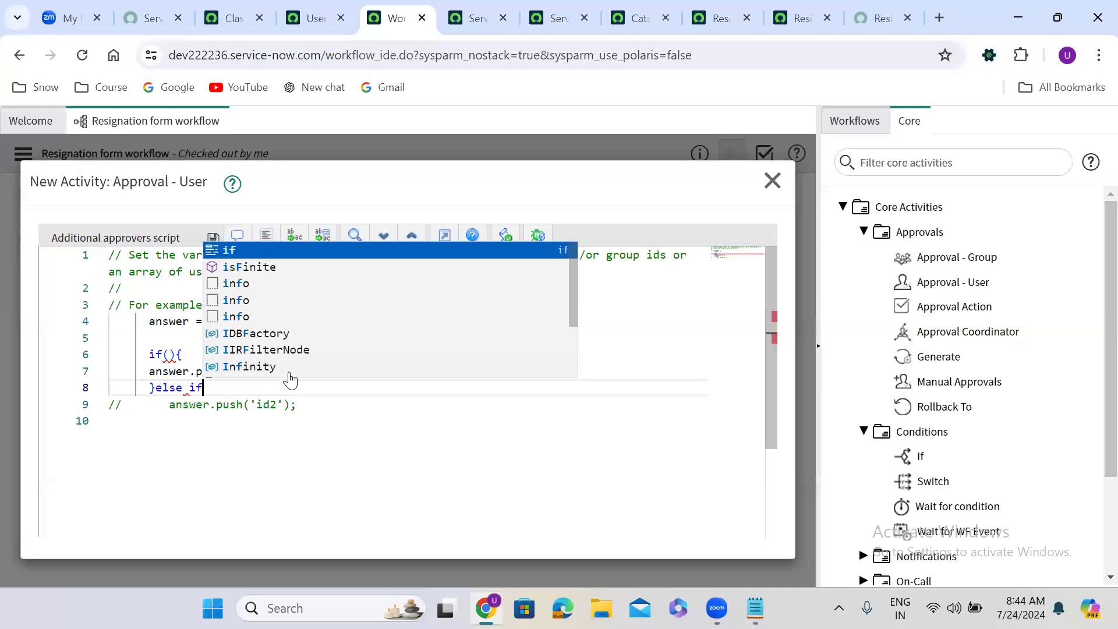
type("(){")
key("Return")
key("Down")
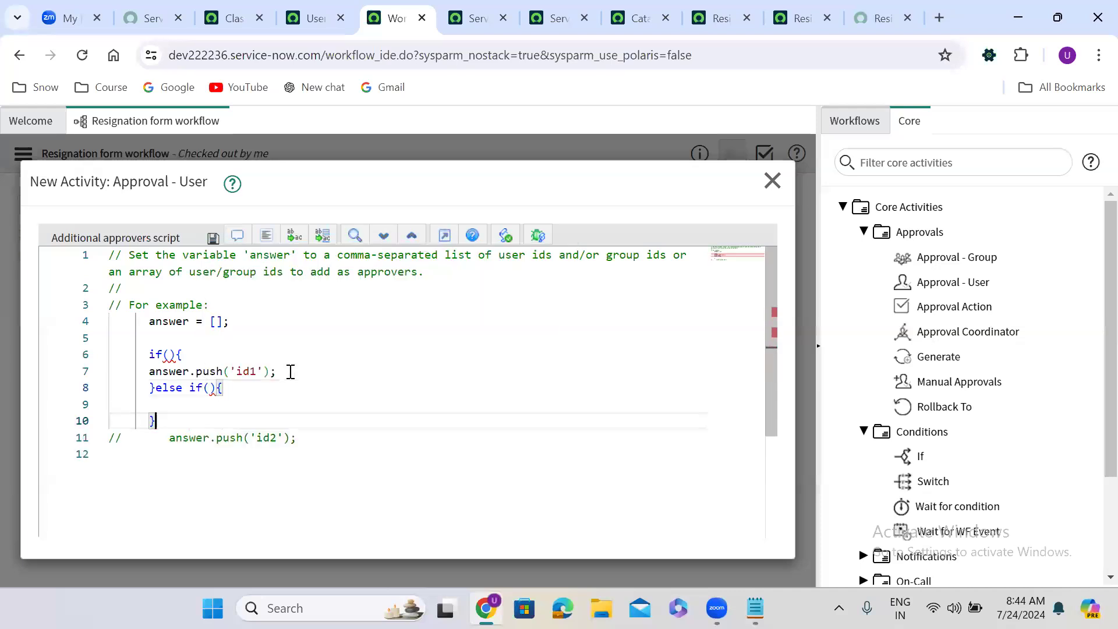
- Append two more empty else if branches to the conditional block, leaving the last one without condition parentheses
type("else if(){")
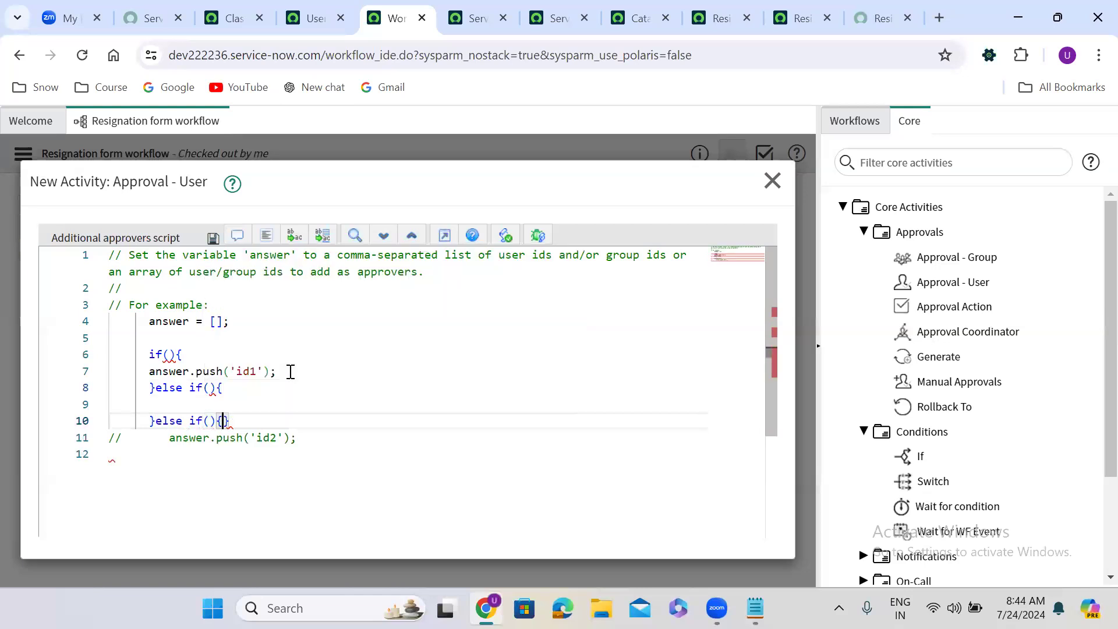
key("Return")
key("Down")
type("else if")
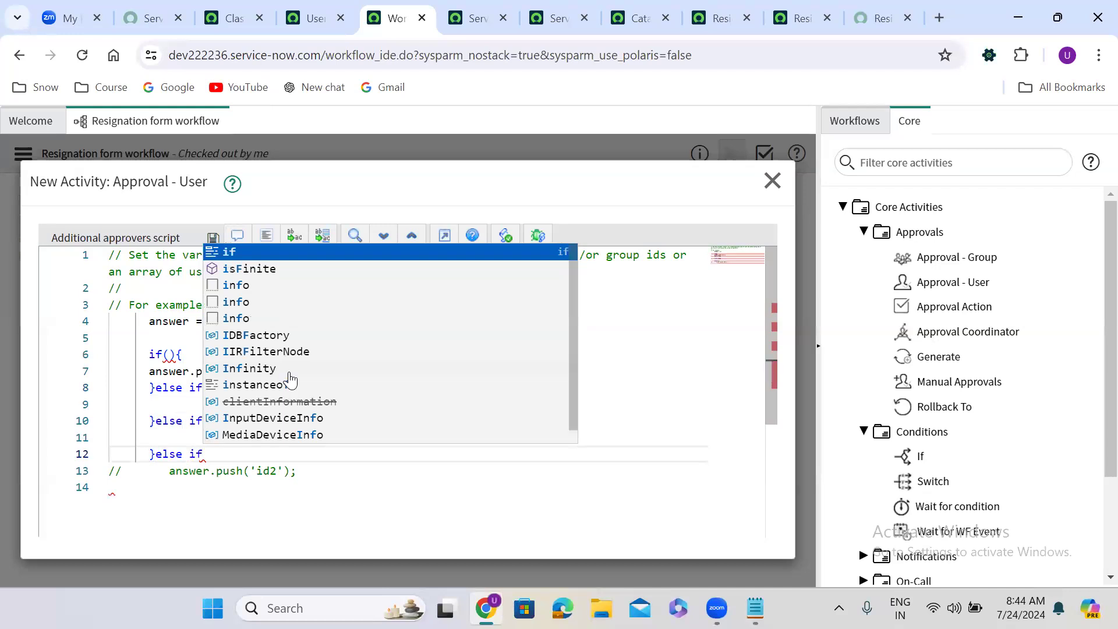
type("{")
key("Return")
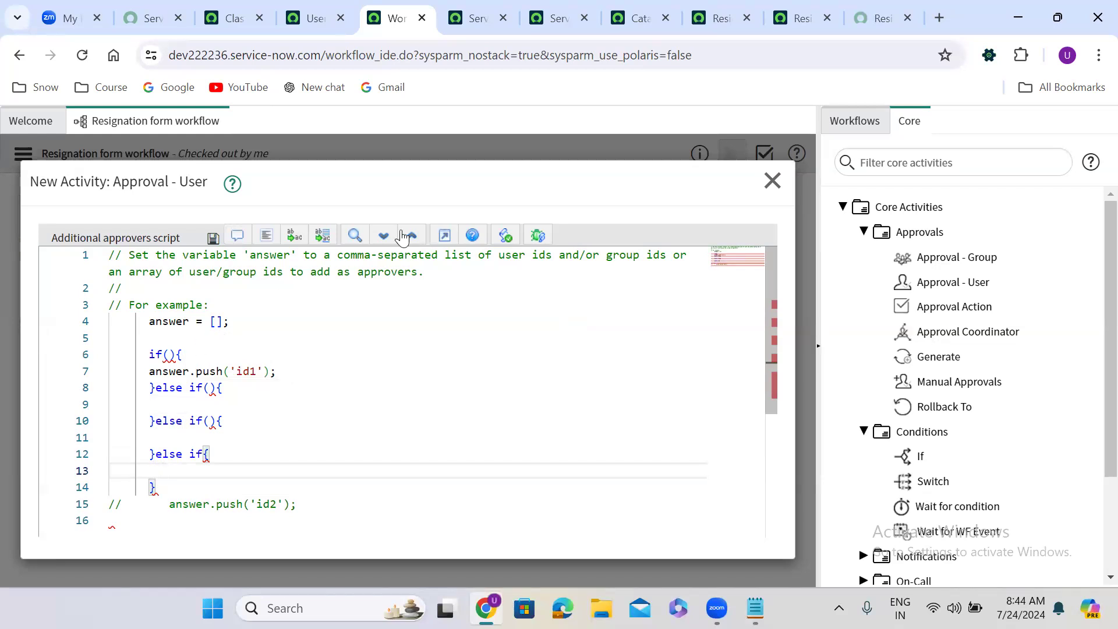
- Enter current.variables.requested_by.department as the condition of the first if statement
left_click(169, 354)
type("curr")
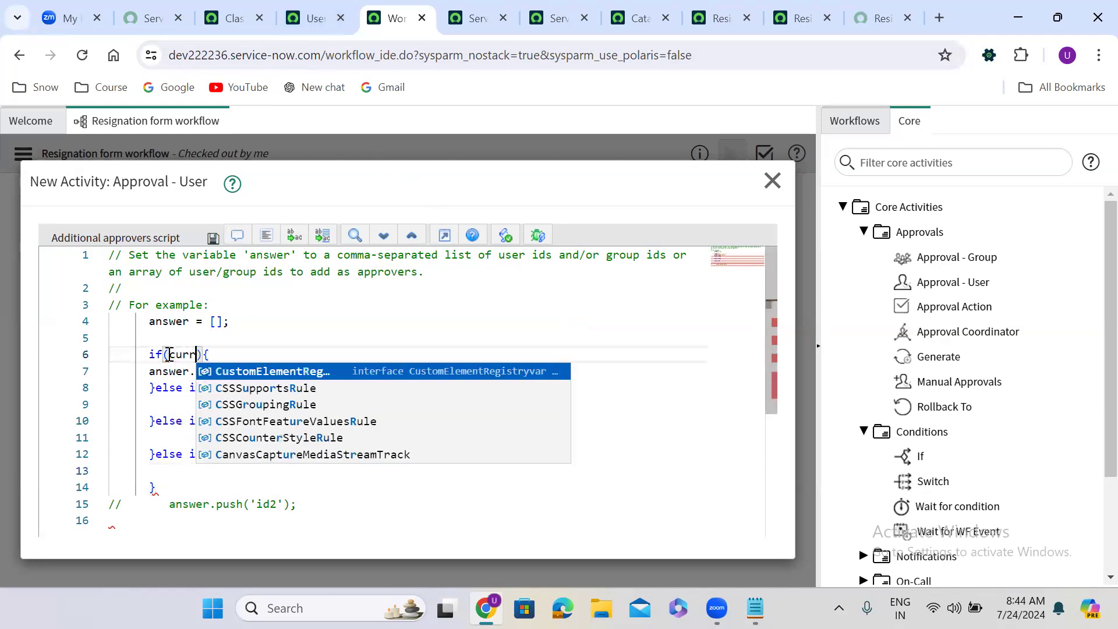
type("ent")
type(".varia")
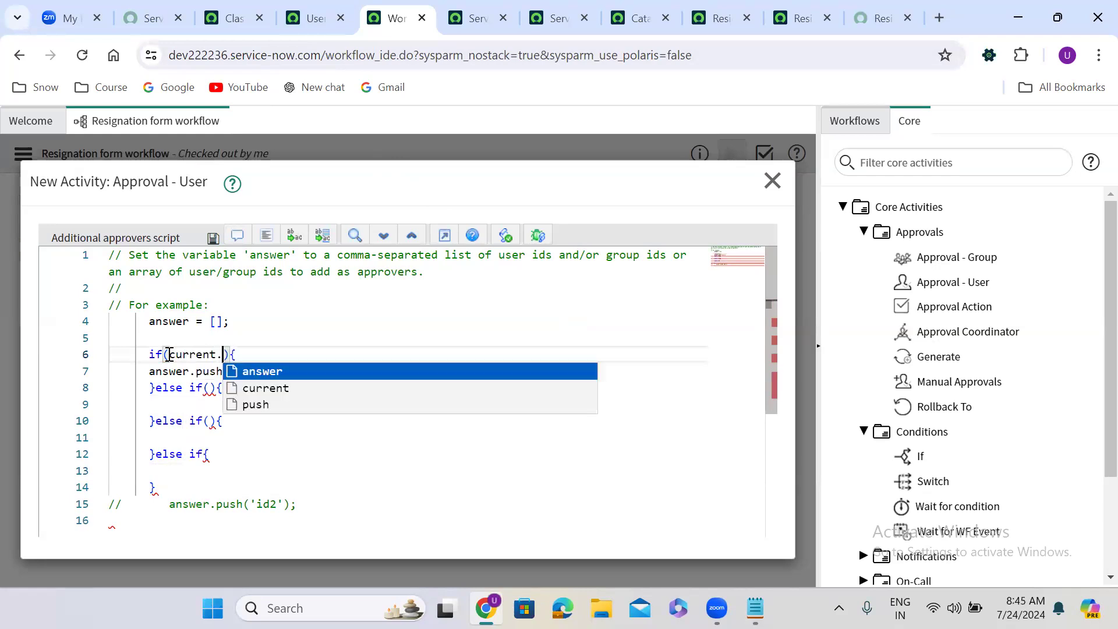
type("bles")
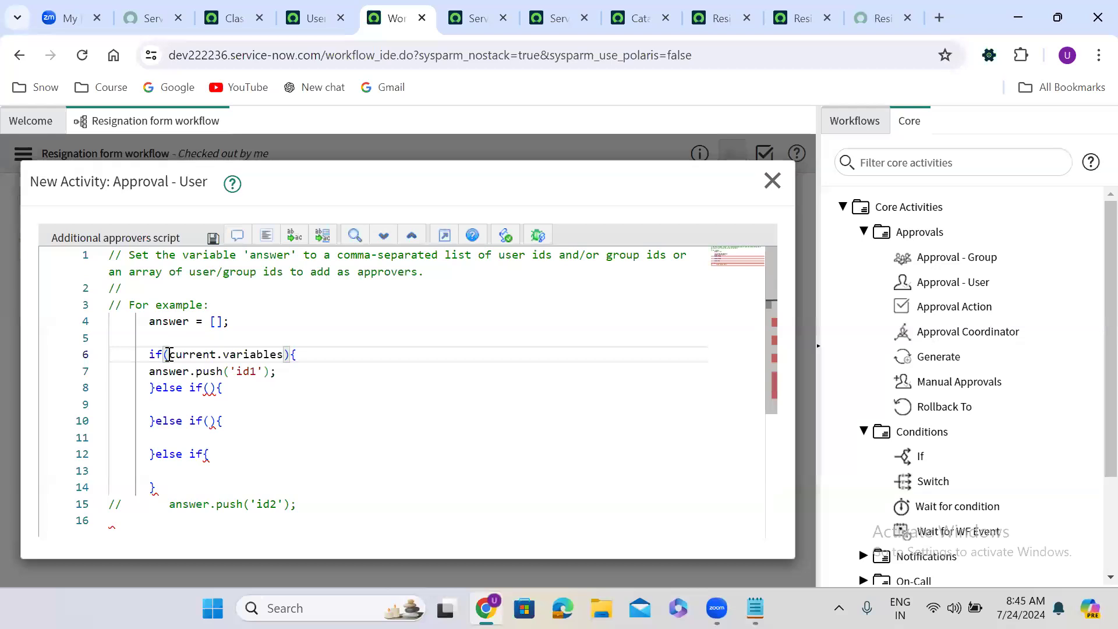
type(".re")
key("BackSpace")
key("BackSpace")
type("requested_by")
type(".")
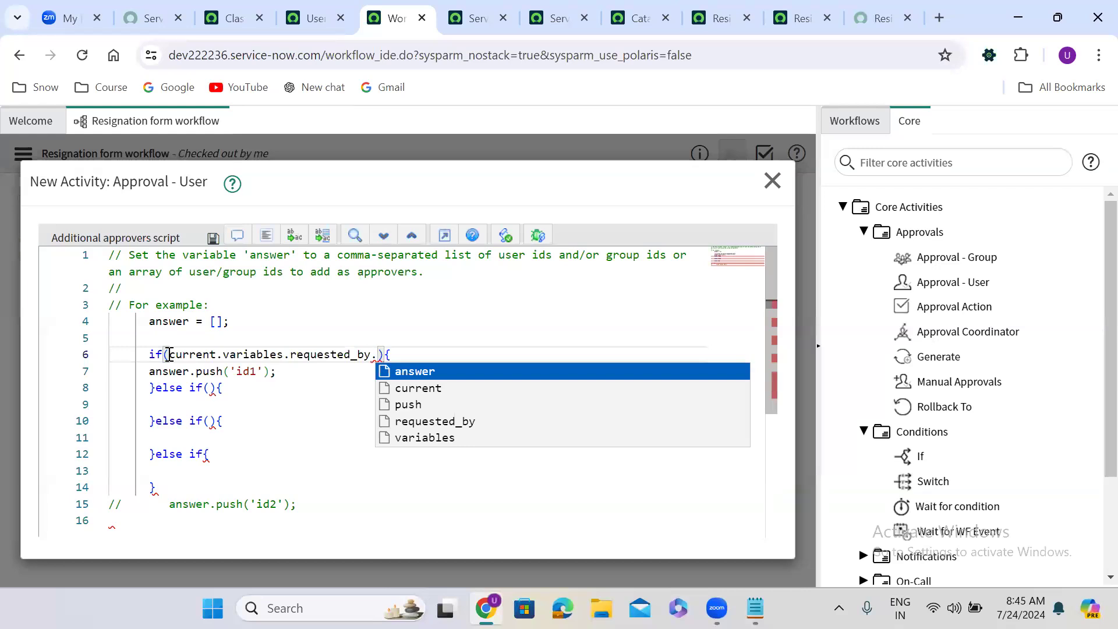
type("department")
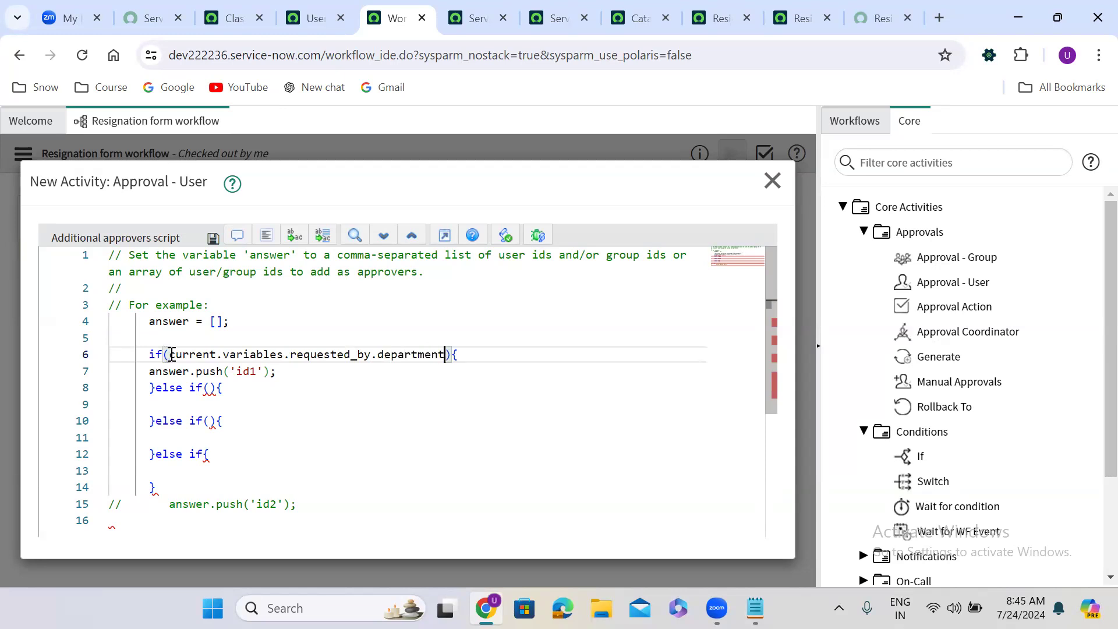
- Move the expression out of the if condition into a new declaration above it: var dept = current.variables.requested_by.department;
left_click_drag(169, 354, 446, 356)
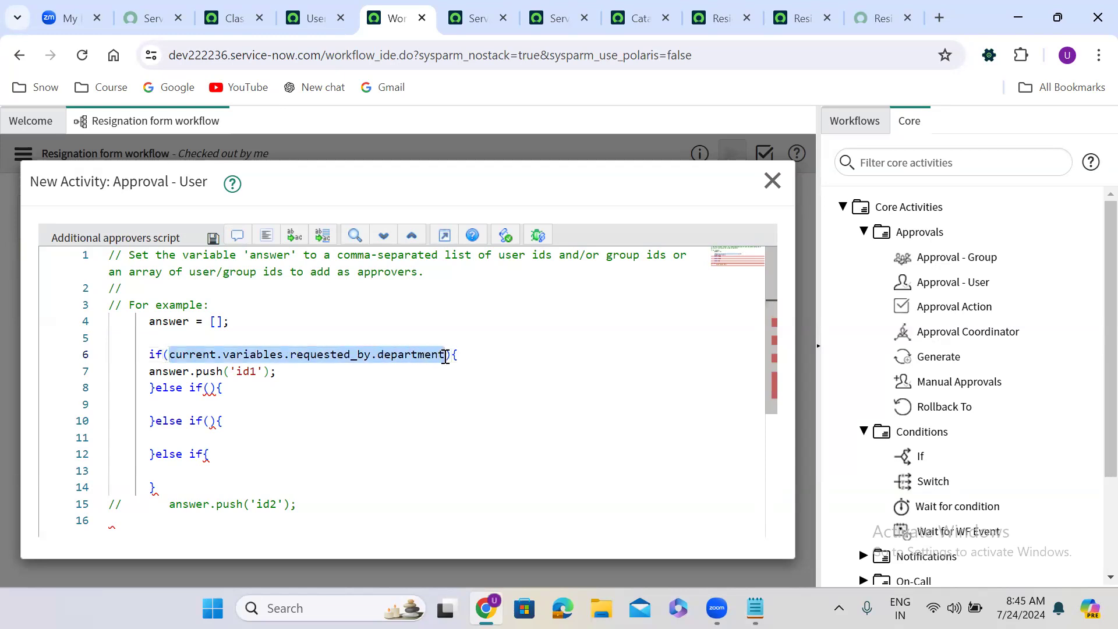
key("ctrl+x")
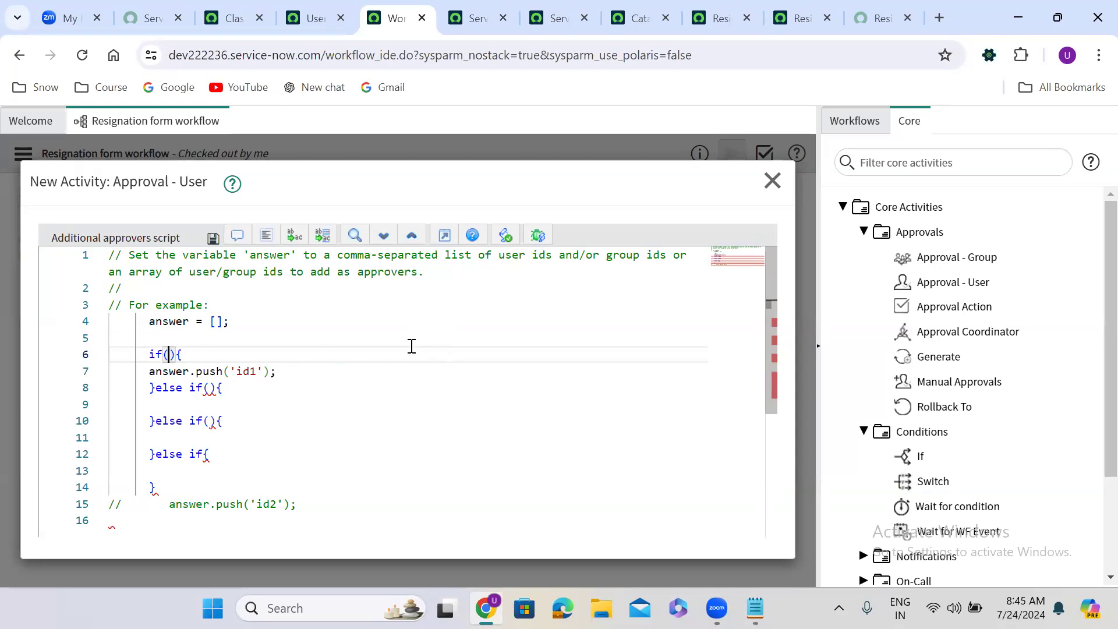
left_click(241, 320)
key("Return")
key("Return")
type("vae")
key("BackSpace")
key("BackSpace")
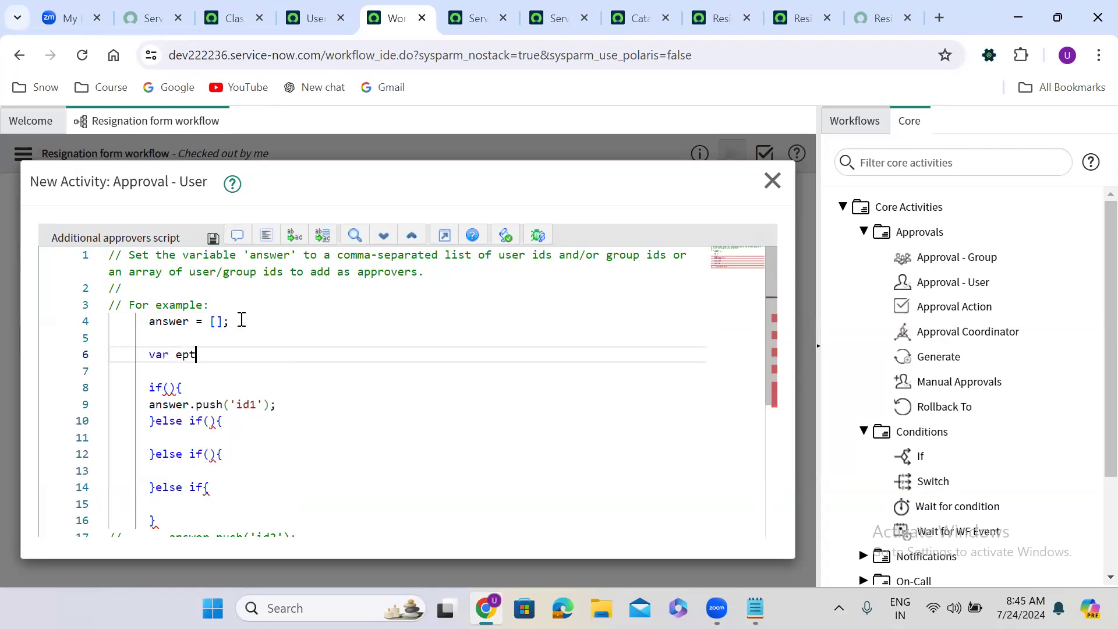
key("BackSpace")
key("BackSpace")
key("BackSpace")
key("ctrl+v")
type(";")
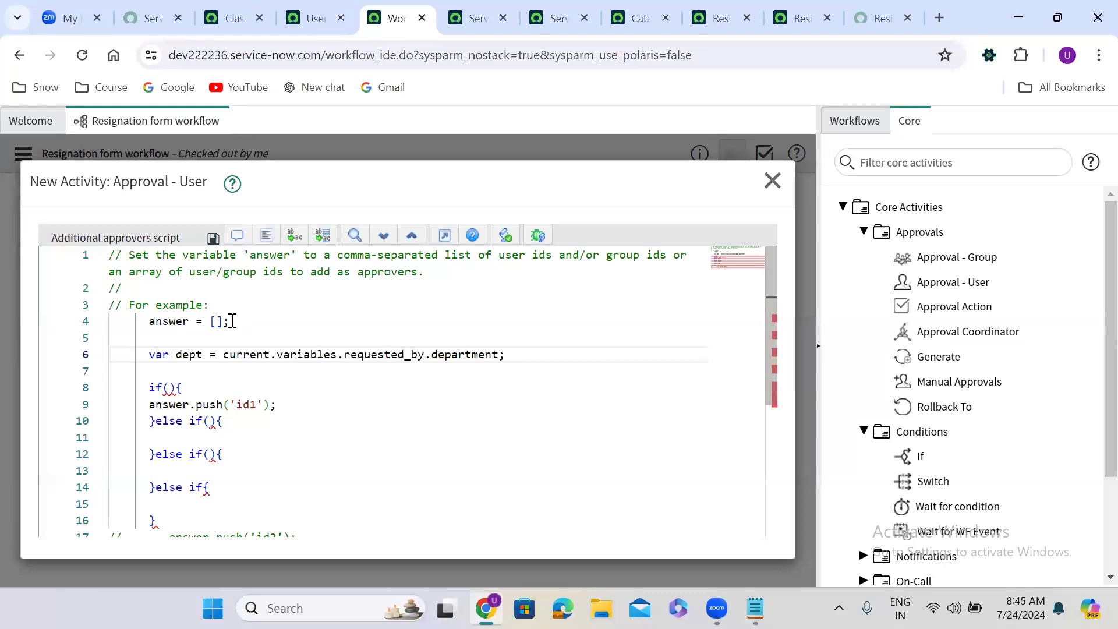
- Enter dept == '' as the condition of the first if statement
left_click(168, 387)
type("de")
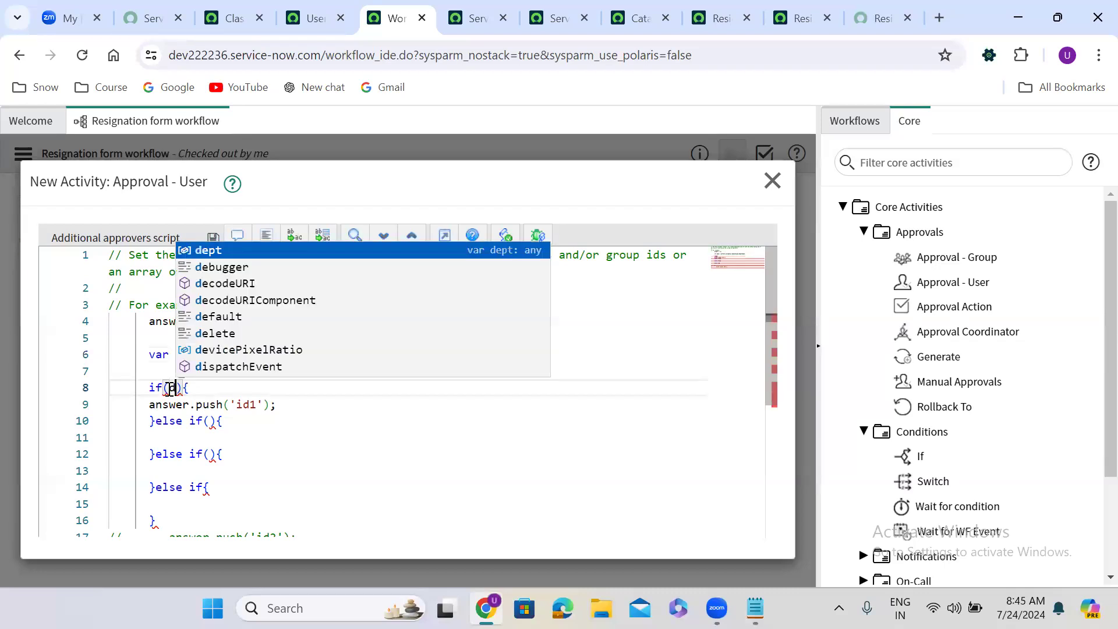
type("pt == ")
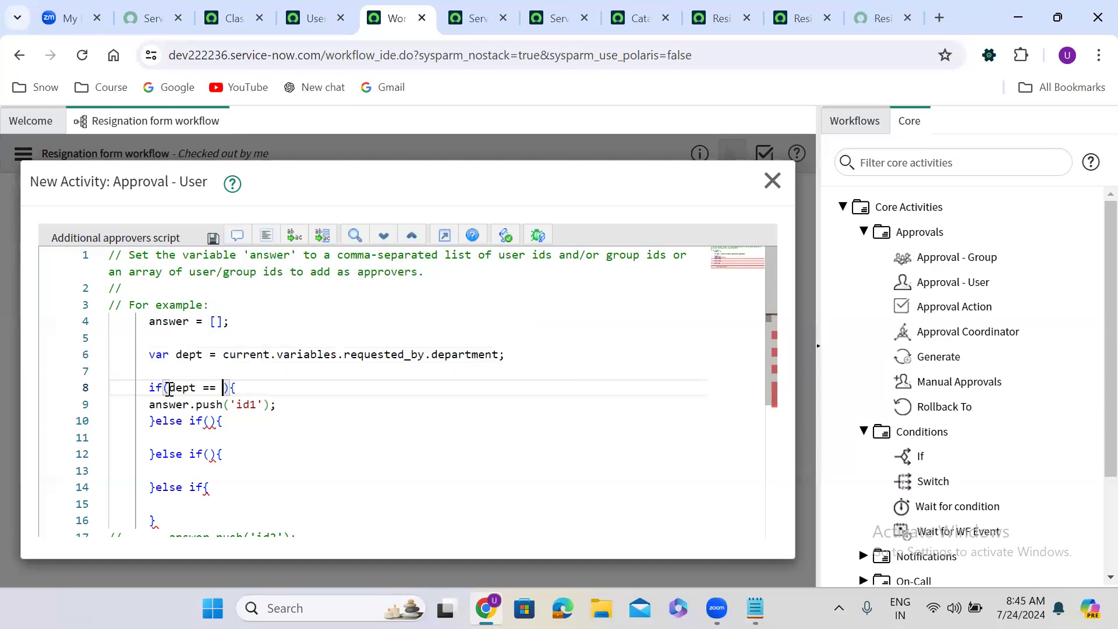
type("'")
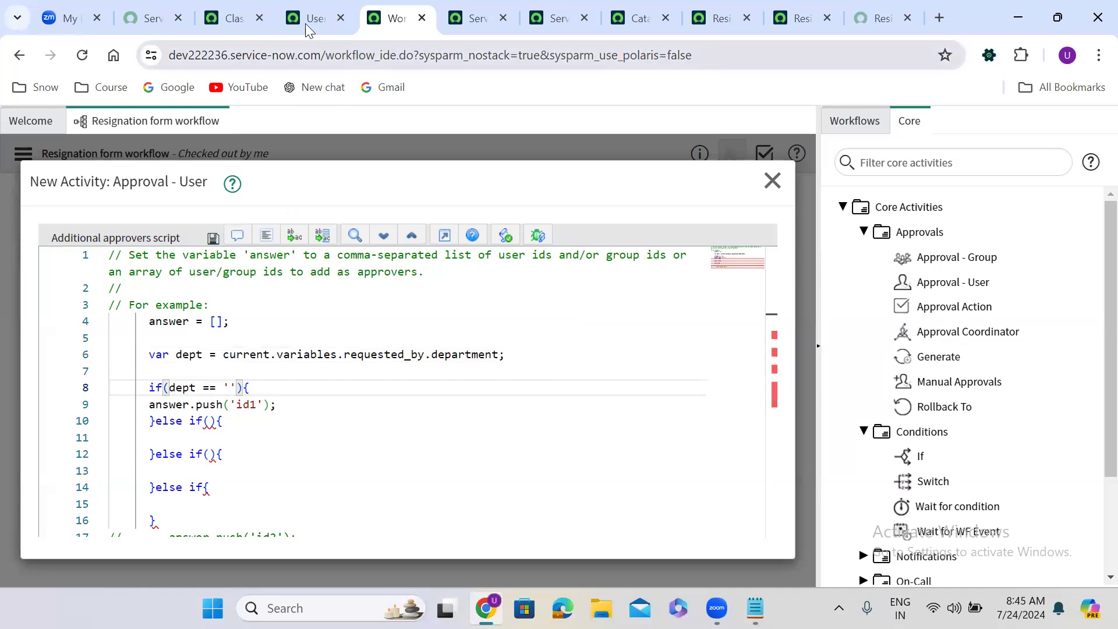
- Find the Departments module under User Administration by filtering for department, and open its list in a separate tab
left_click(225, 2)
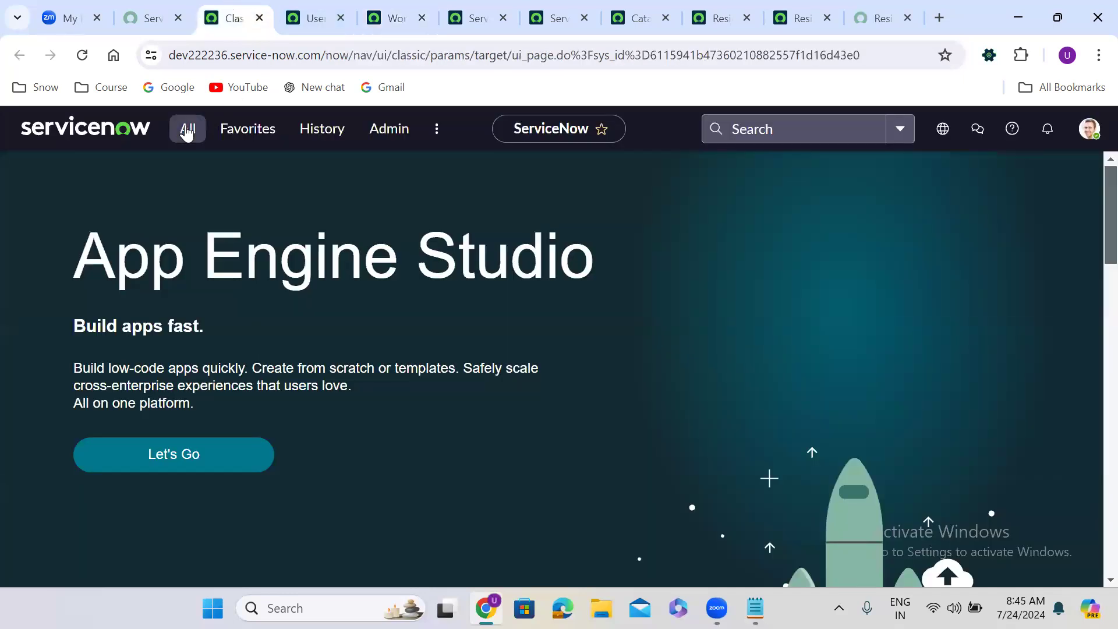
left_click(185, 128)
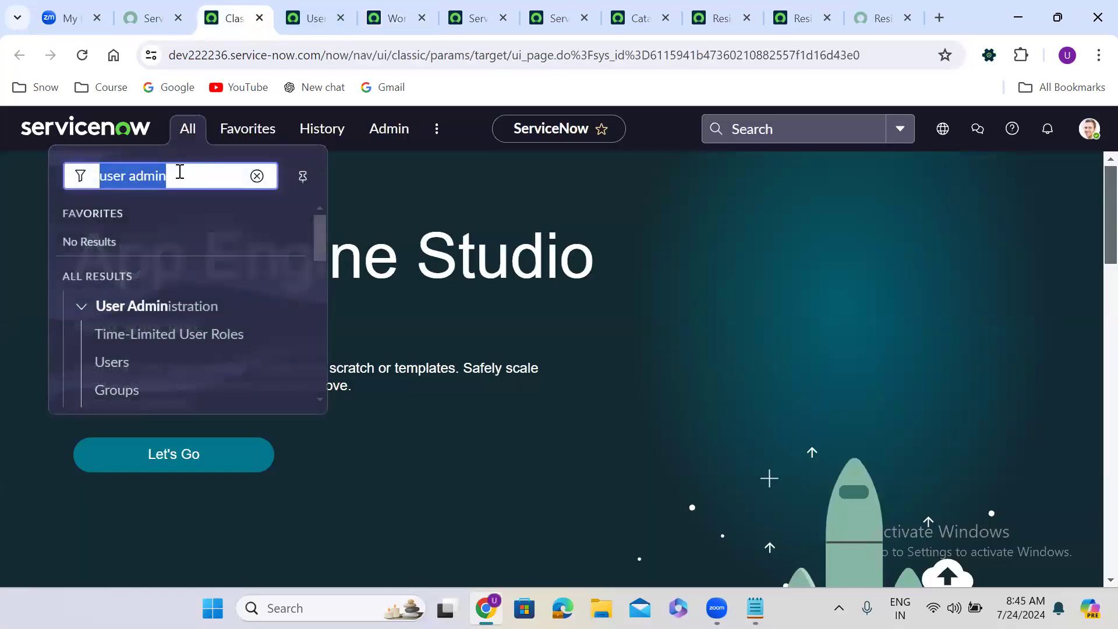
type("de")
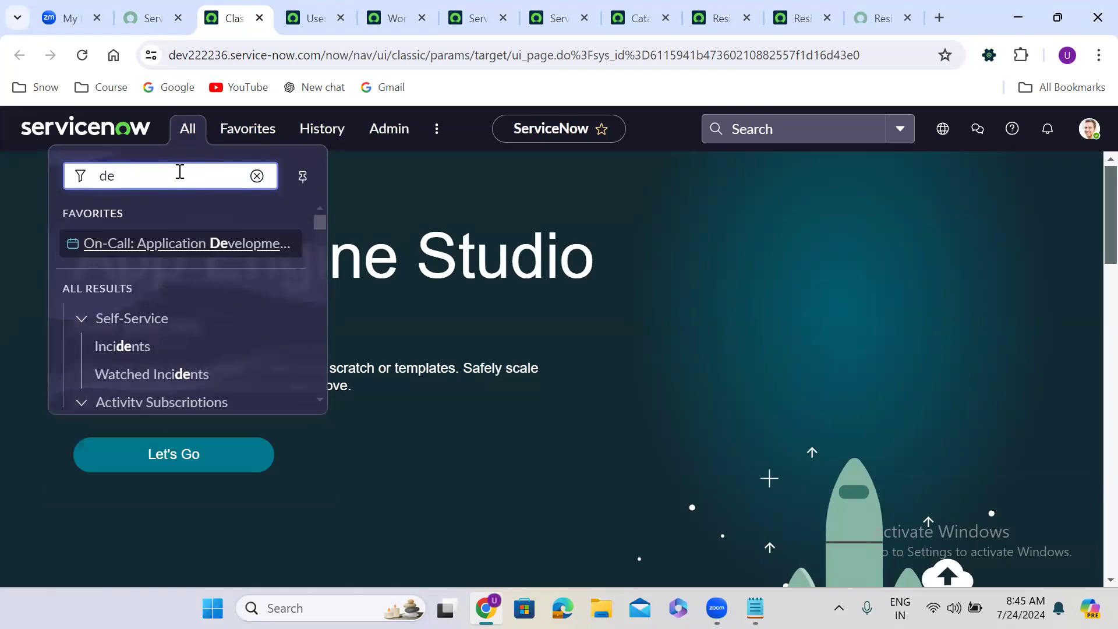
type("partment")
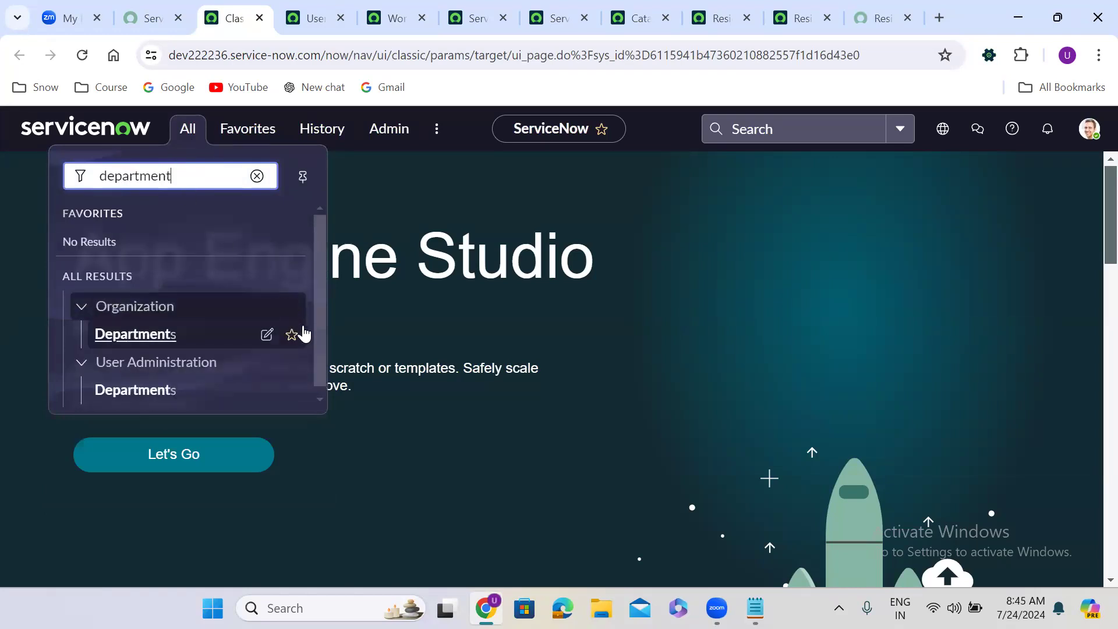
left_click(150, 393)
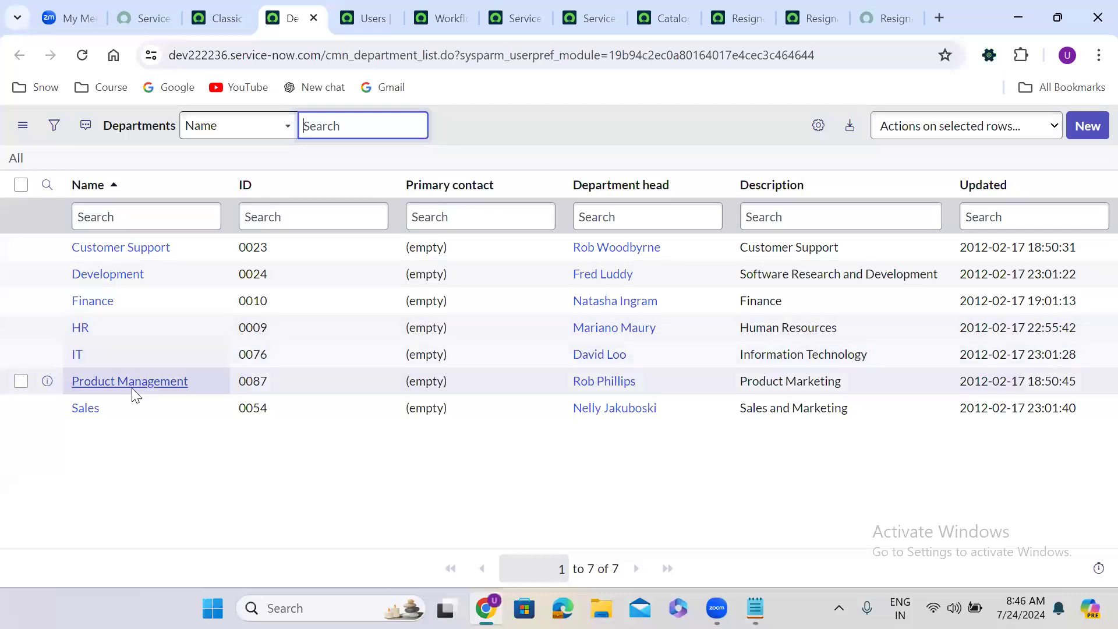
- Copy the Sales department's sys_id and paste it between the quotes of the first if condition in the approvers script
left_click(99, 407)
left_click_drag(99, 407, 47, 408)
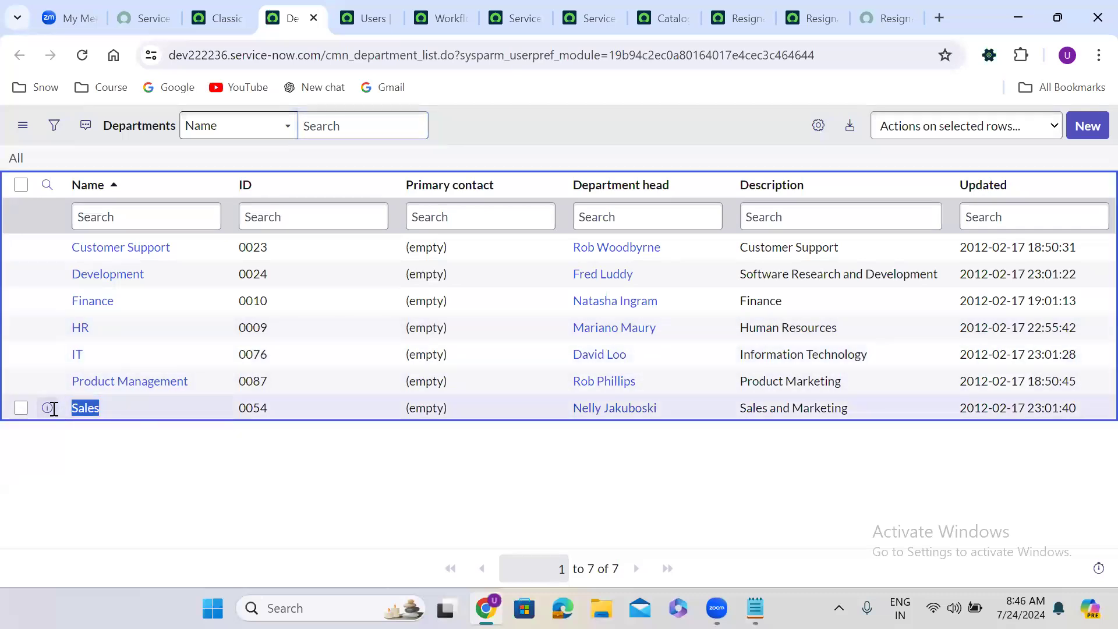
right_click(190, 409)
left_click(239, 486)
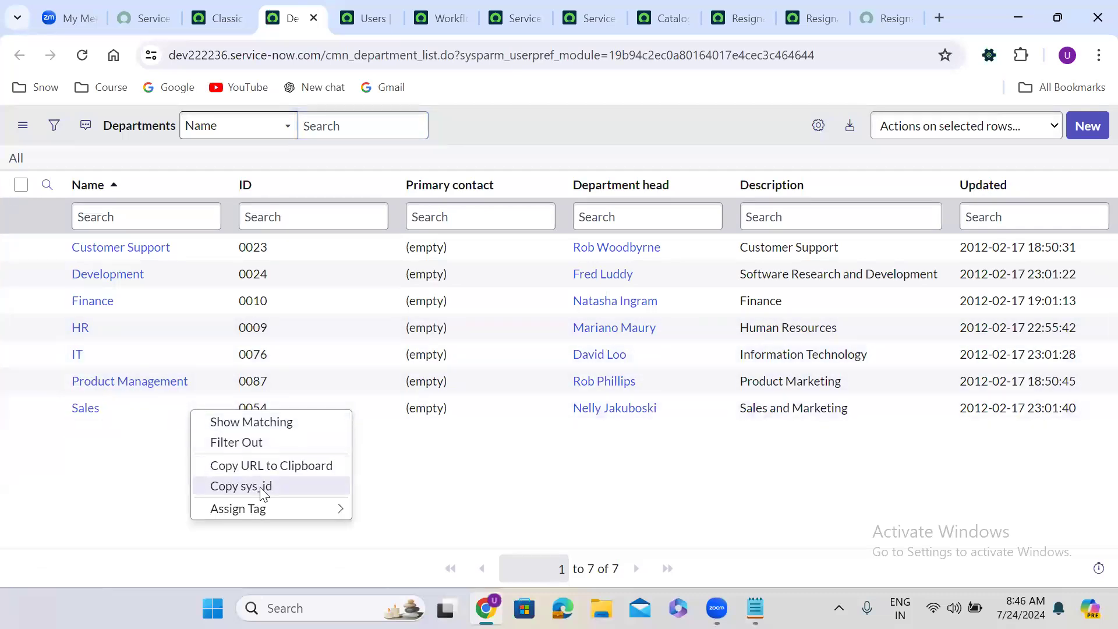
left_click(434, 11)
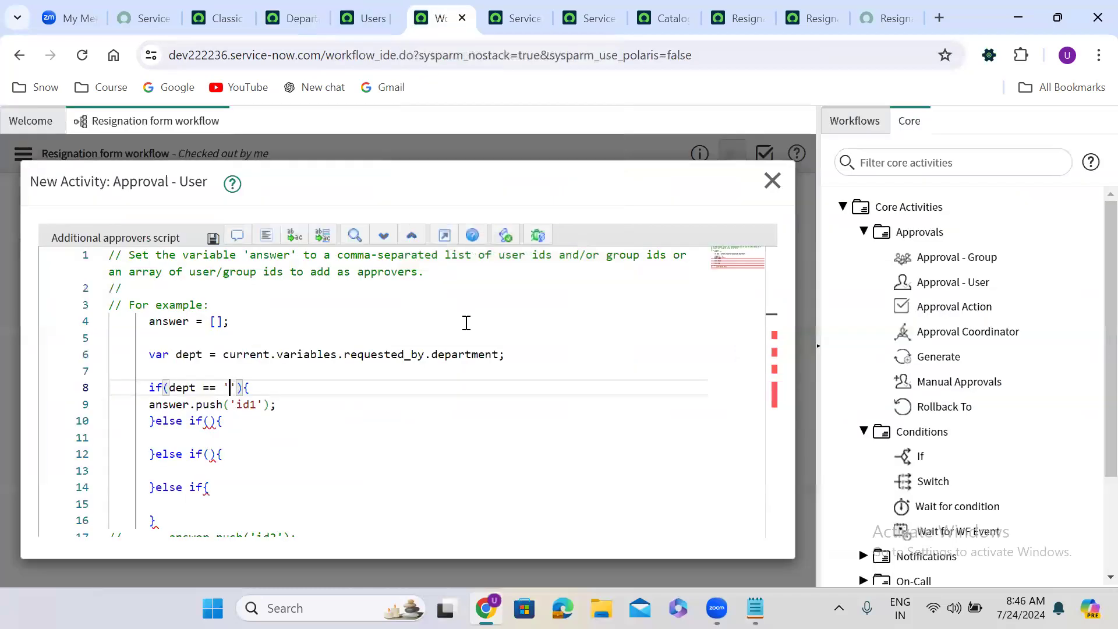
key("ctrl+v")
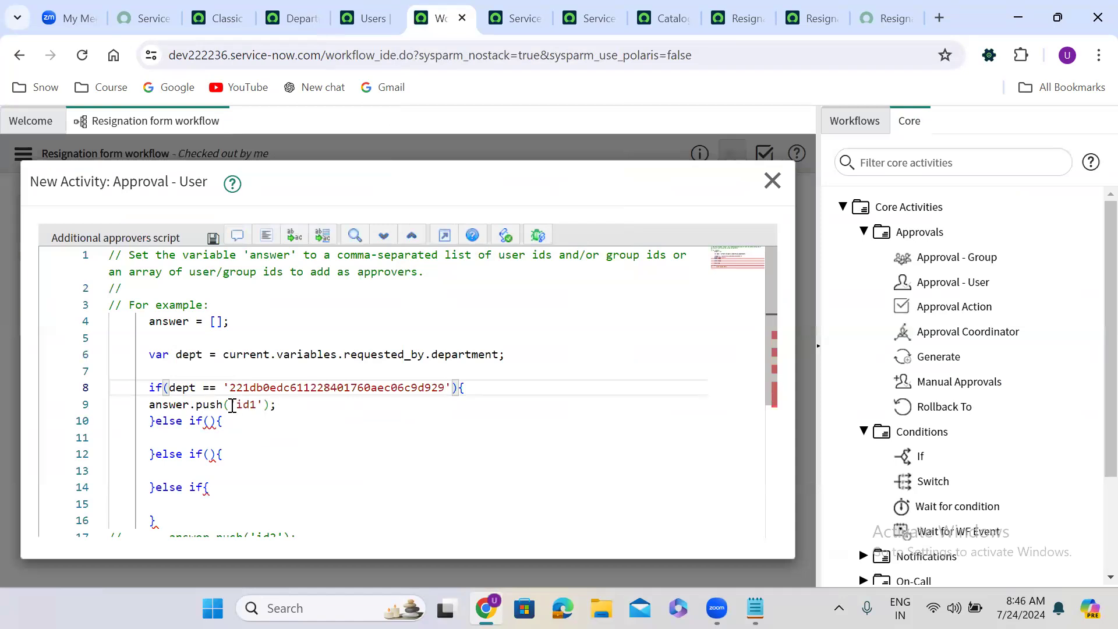
- Remove the id1 placeholder from the answer.push call in the first if block, keeping the quotes
left_click_drag(233, 406, 264, 405)
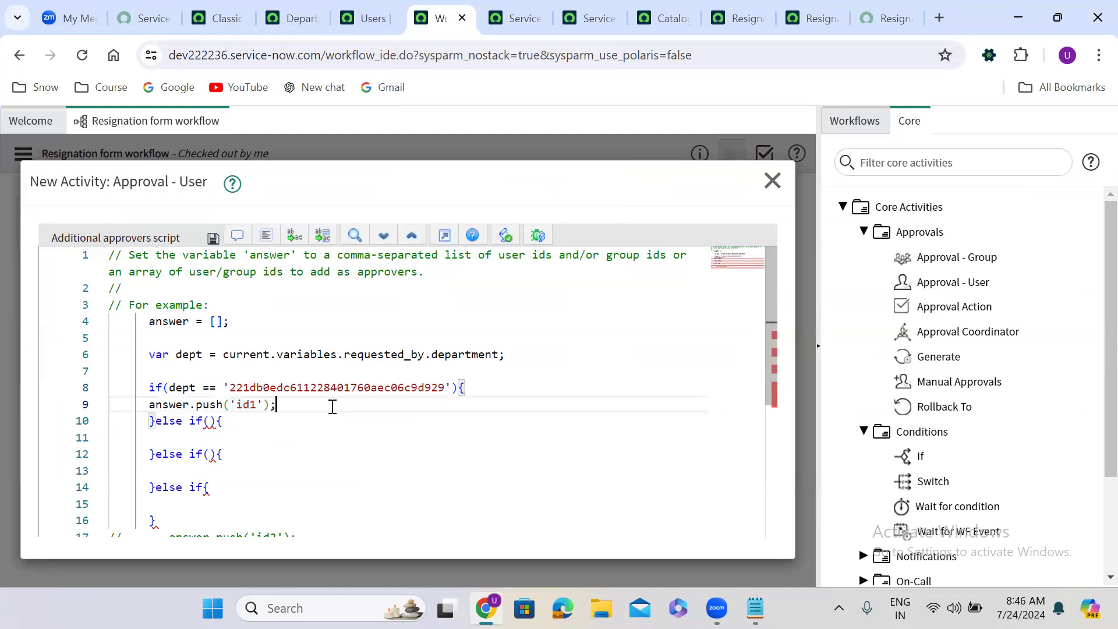
double_click(246, 404)
key("BackSpace")
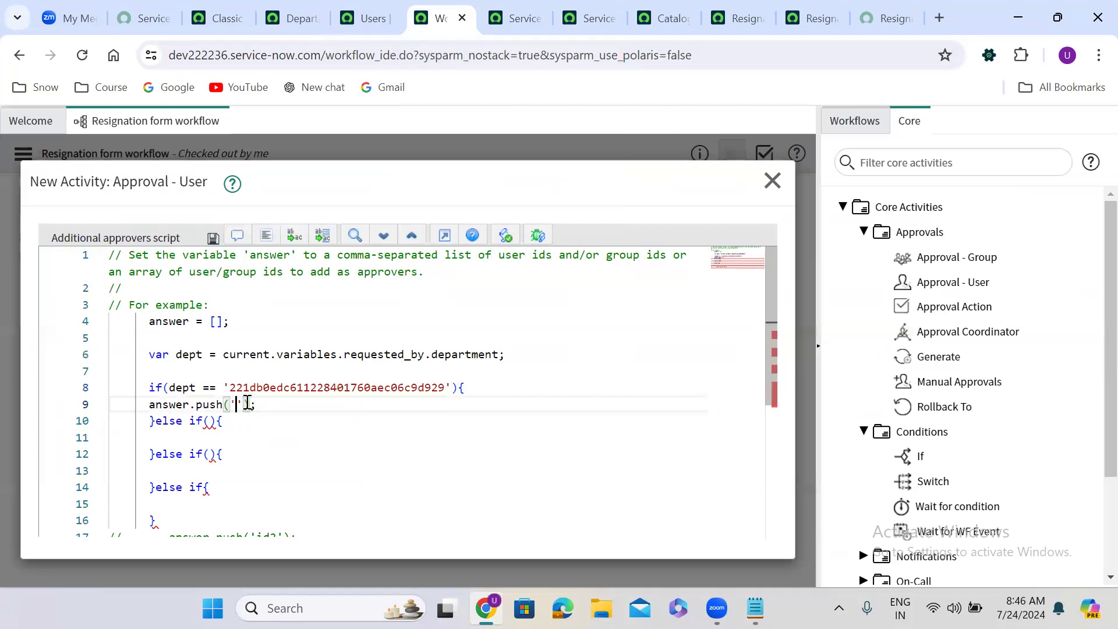
- Open the Sales department record and open the user record of its department head in a separate tab
left_click(300, 7)
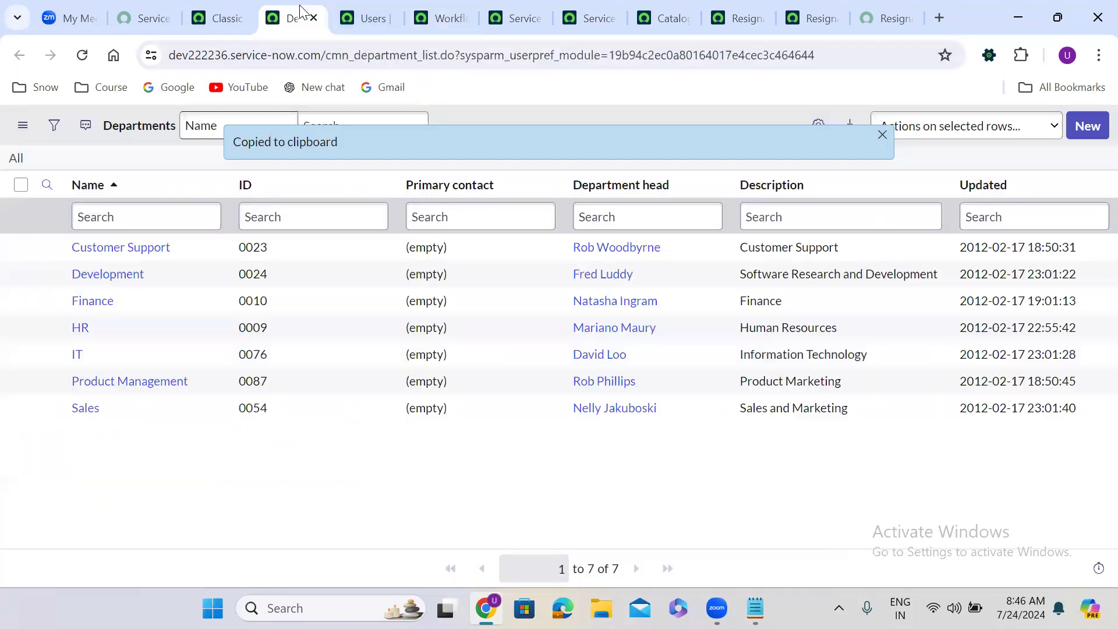
middle_click(81, 411)
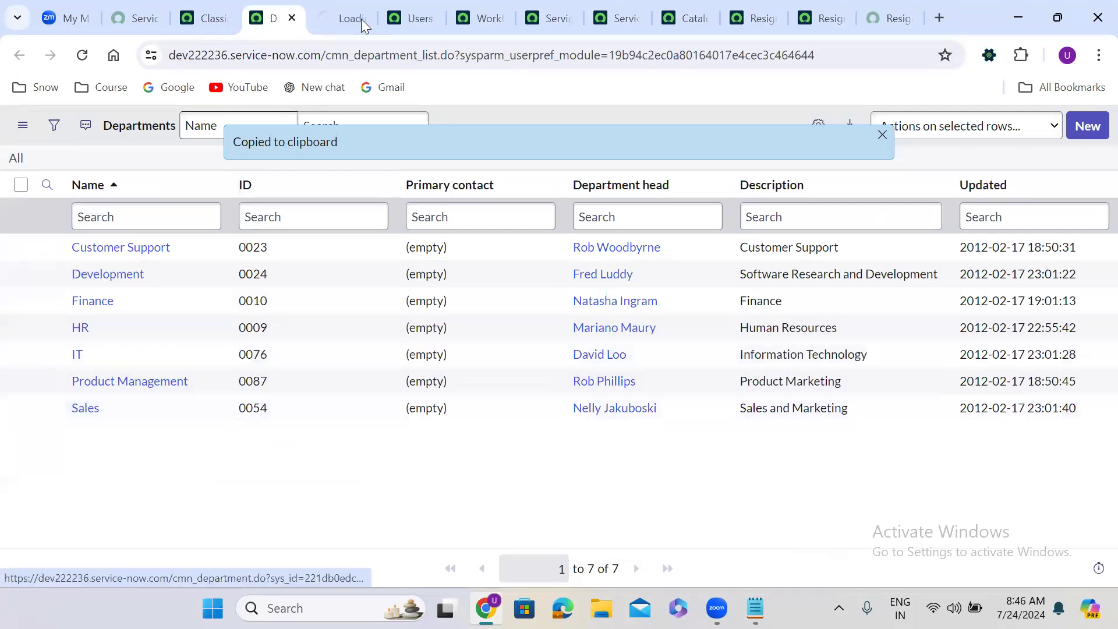
left_click(338, 18)
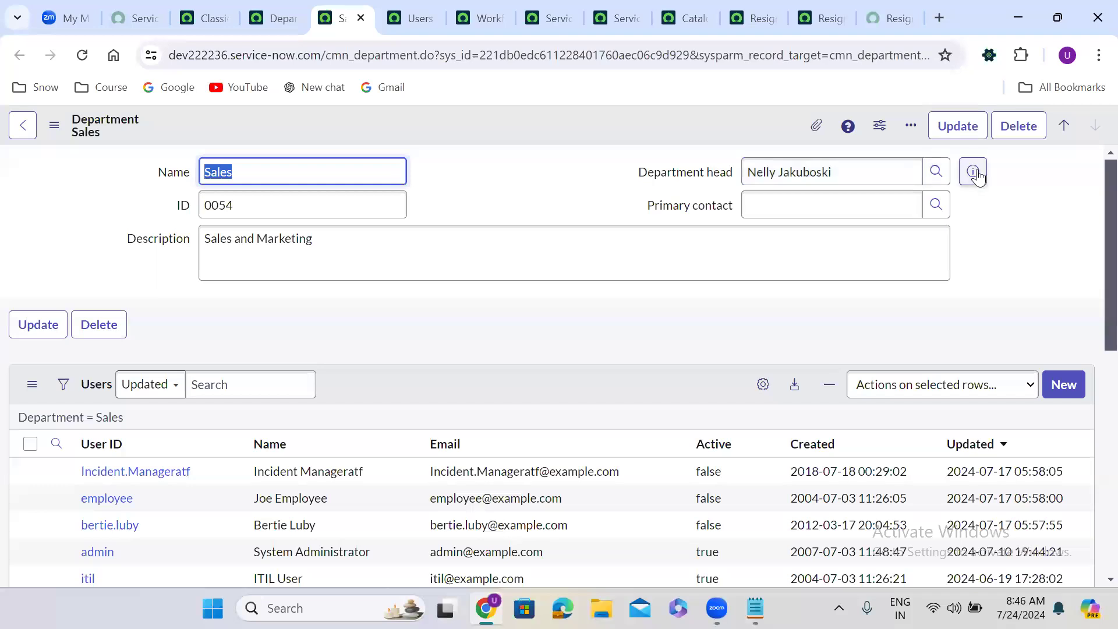
left_click(973, 171)
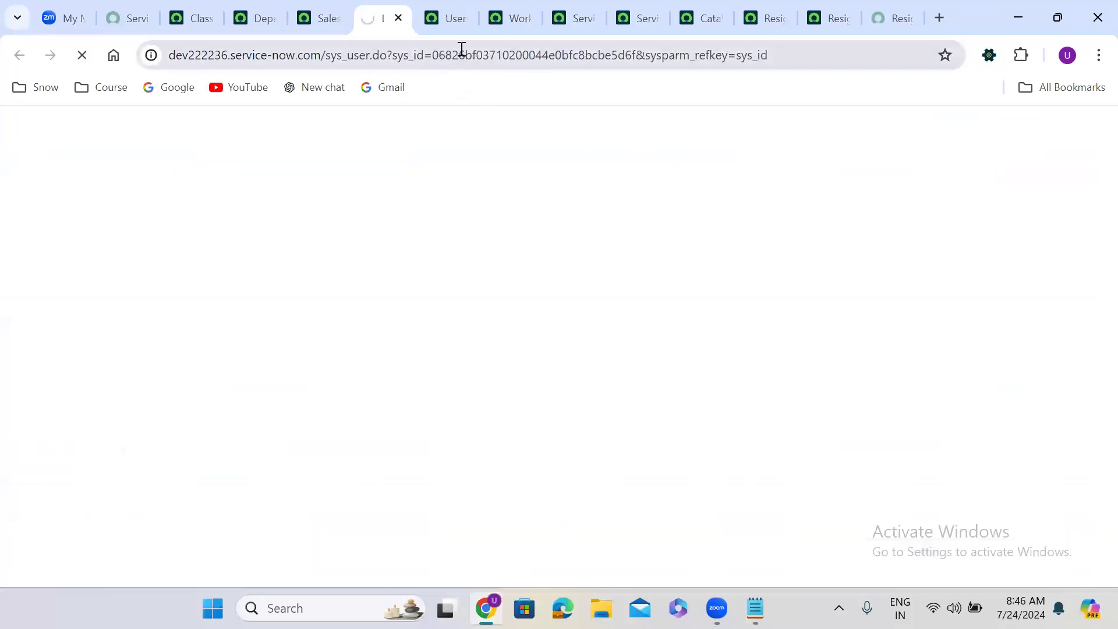
- Copy the department head's sys_id from the user record's URL and paste it into the first answer.push call
double_click(470, 51)
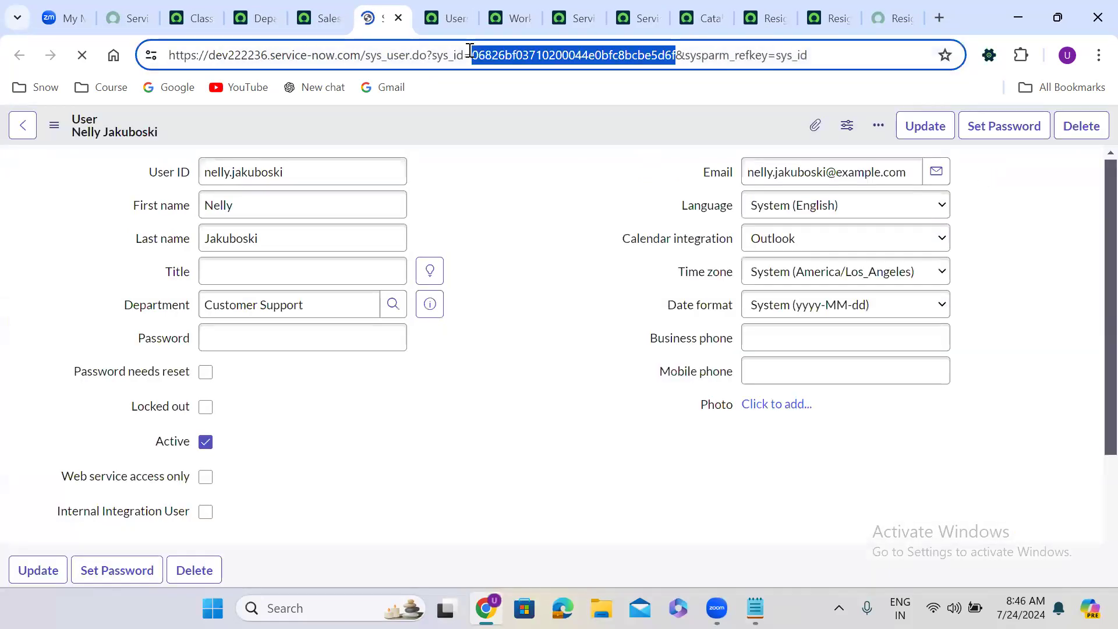
double_click(500, 55)
key("ctrl+c")
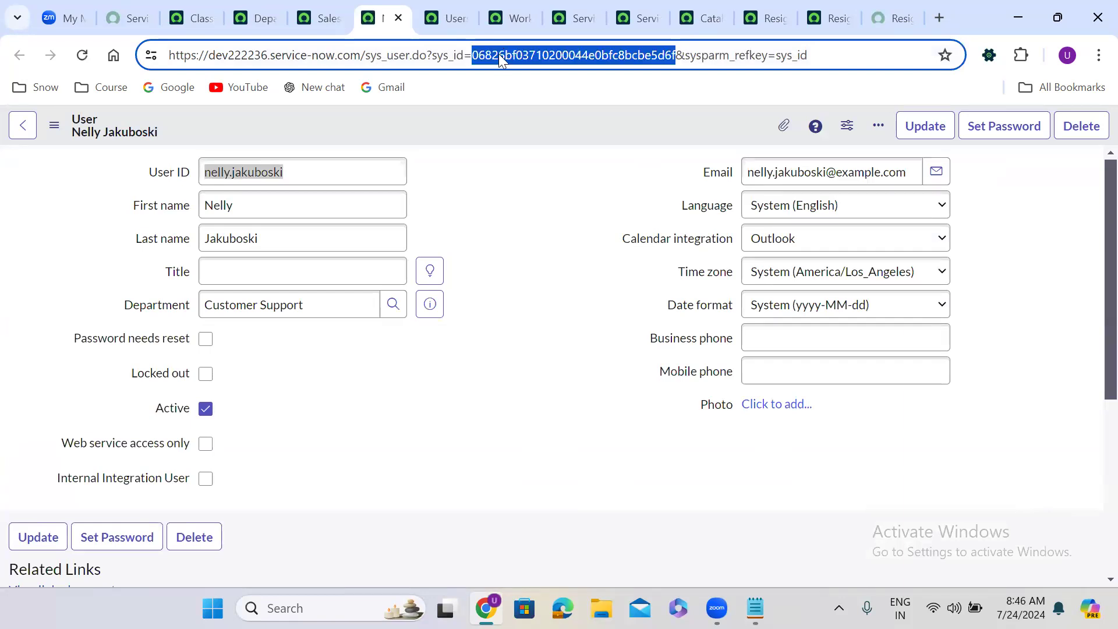
left_click(443, 2)
left_click(495, 5)
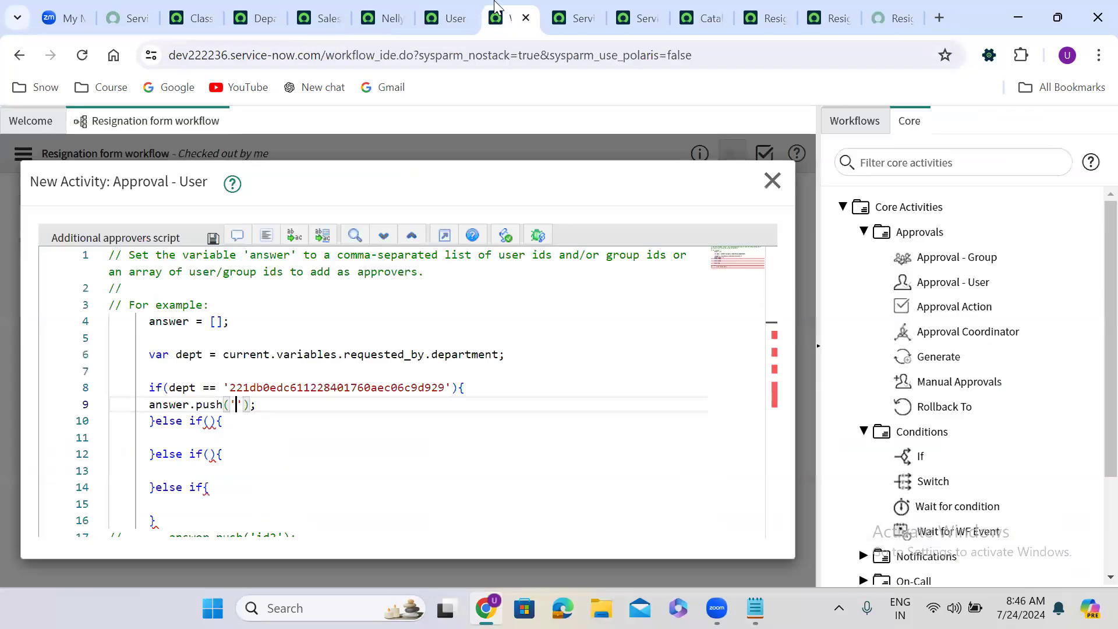
key("ctrl+v")
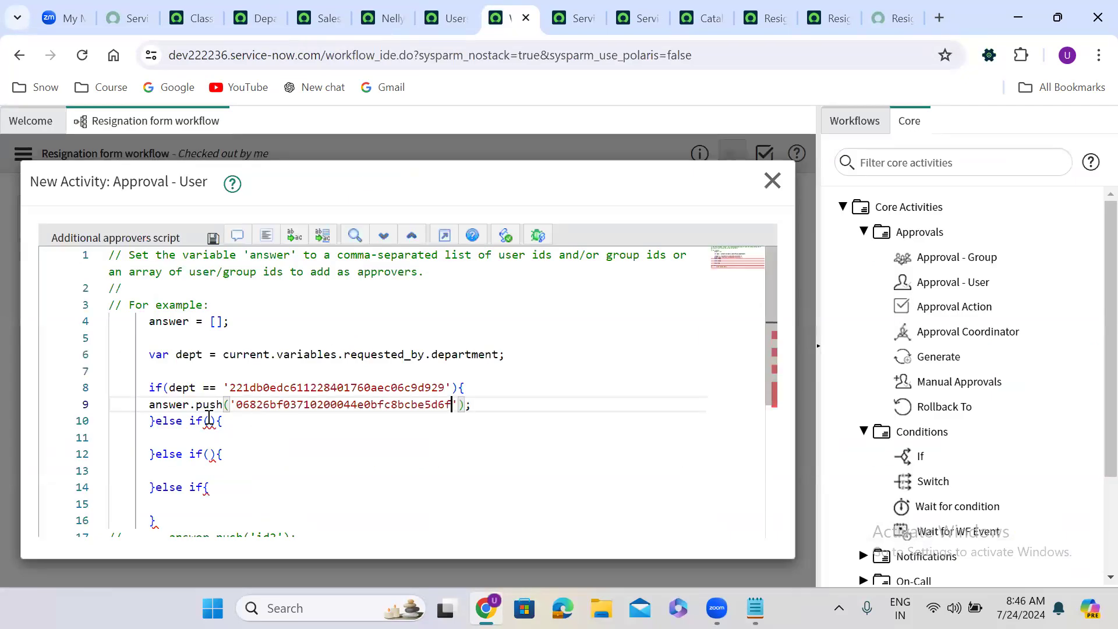
- Copy the first if condition into all three else if branches, adding the missing parentheses to the last one
left_click_drag(169, 387, 453, 389)
key("ctrl+c")
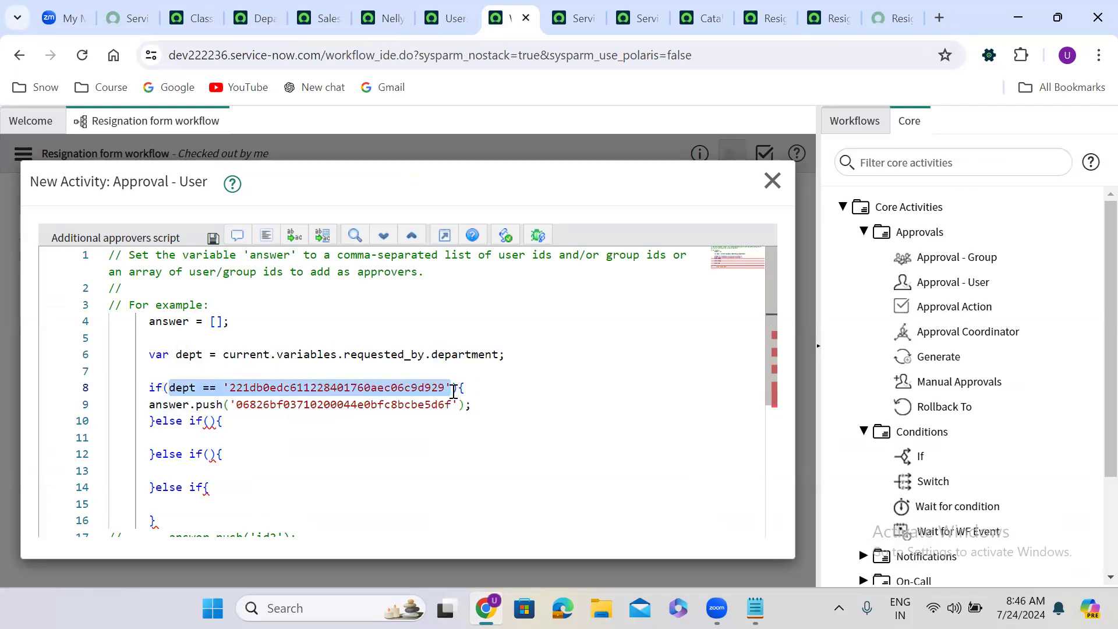
left_click(210, 421)
key("ctrl+v")
left_click(210, 453)
key("ctrl+v")
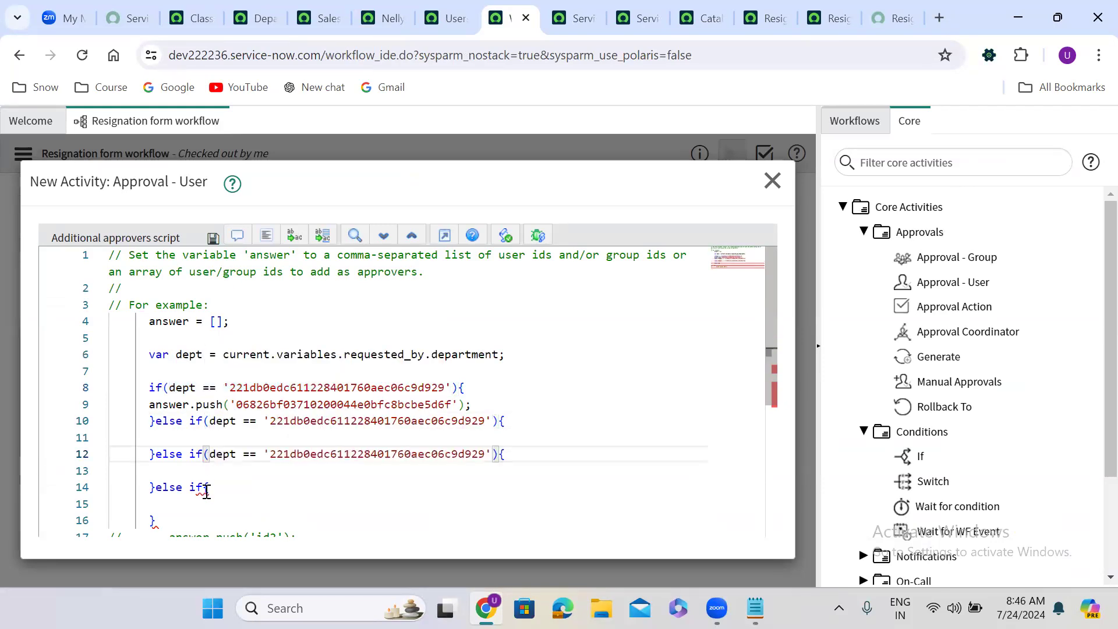
left_click(202, 488)
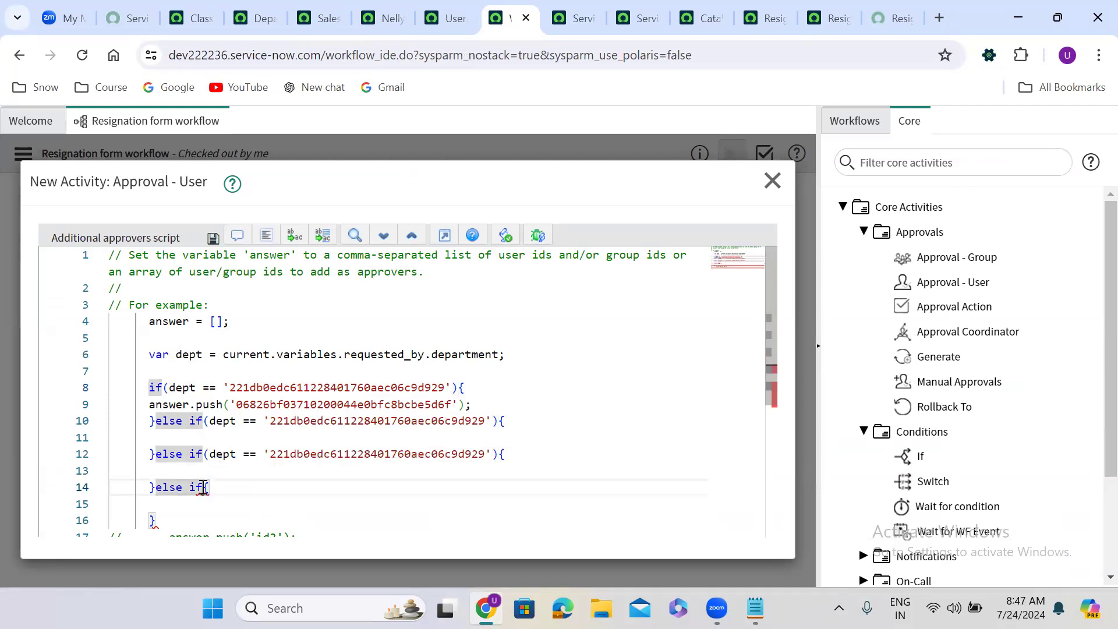
type("(){")
key("Left")
key("ctrl+v")
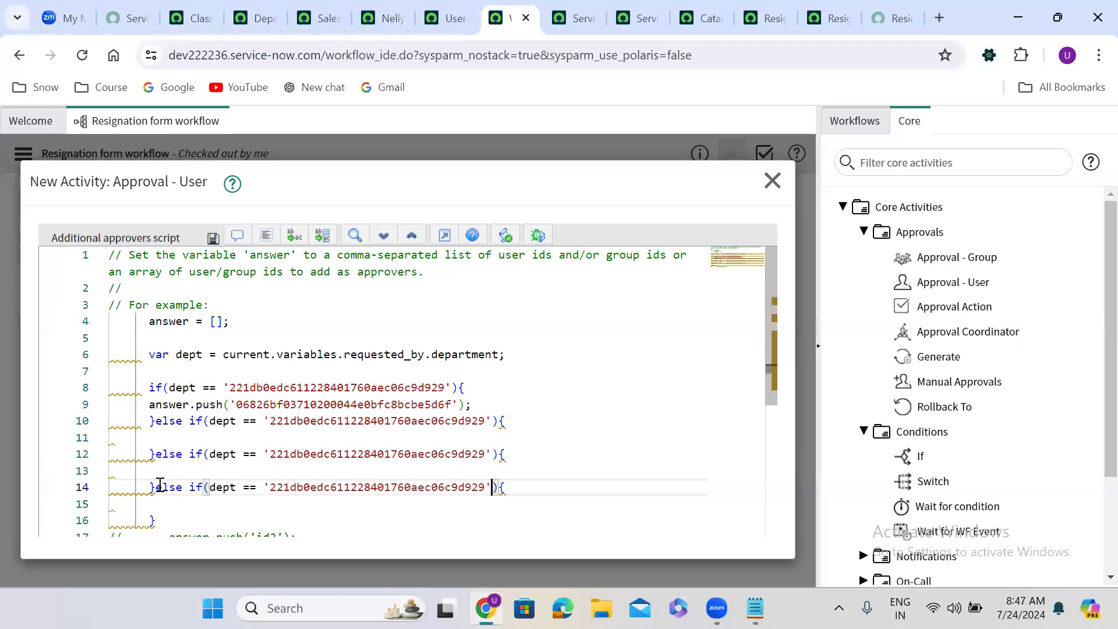
- Duplicate the last else if block three times at the end of the conditional chain
left_click_drag(155, 486, 180, 525)
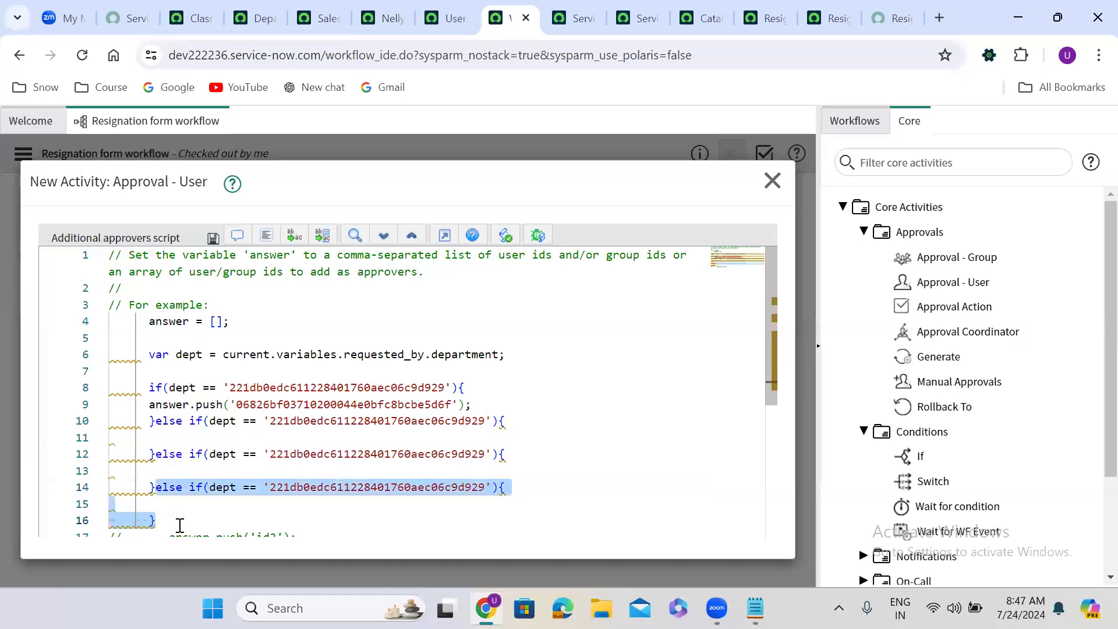
key("ctrl+c")
key("Right")
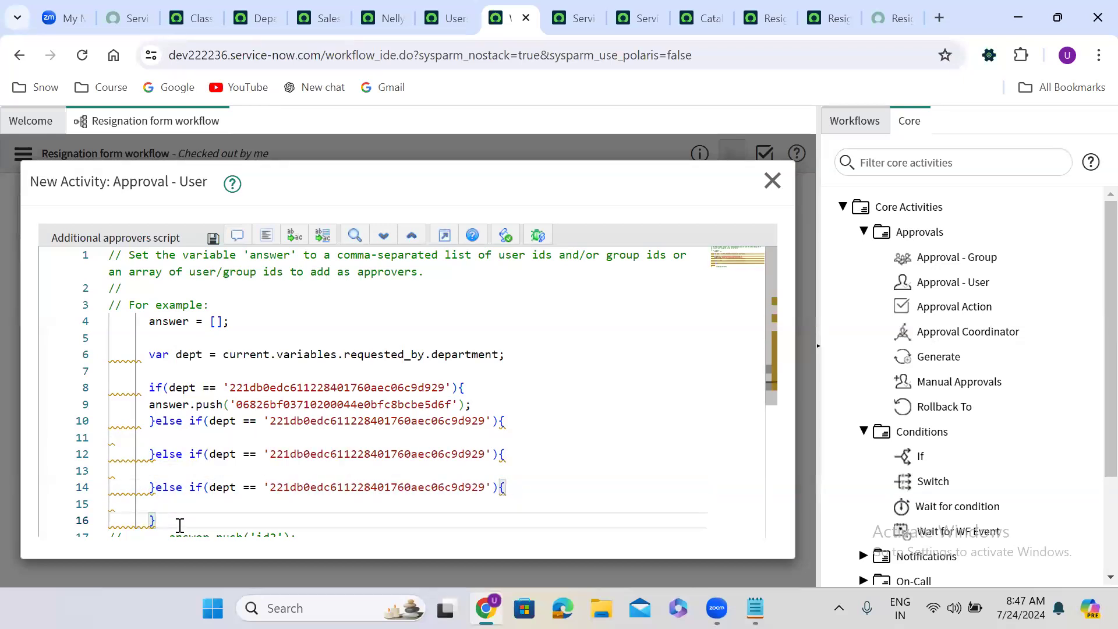
key("ctrl+v")
key("ctrl+v")
key("ctrl+v")
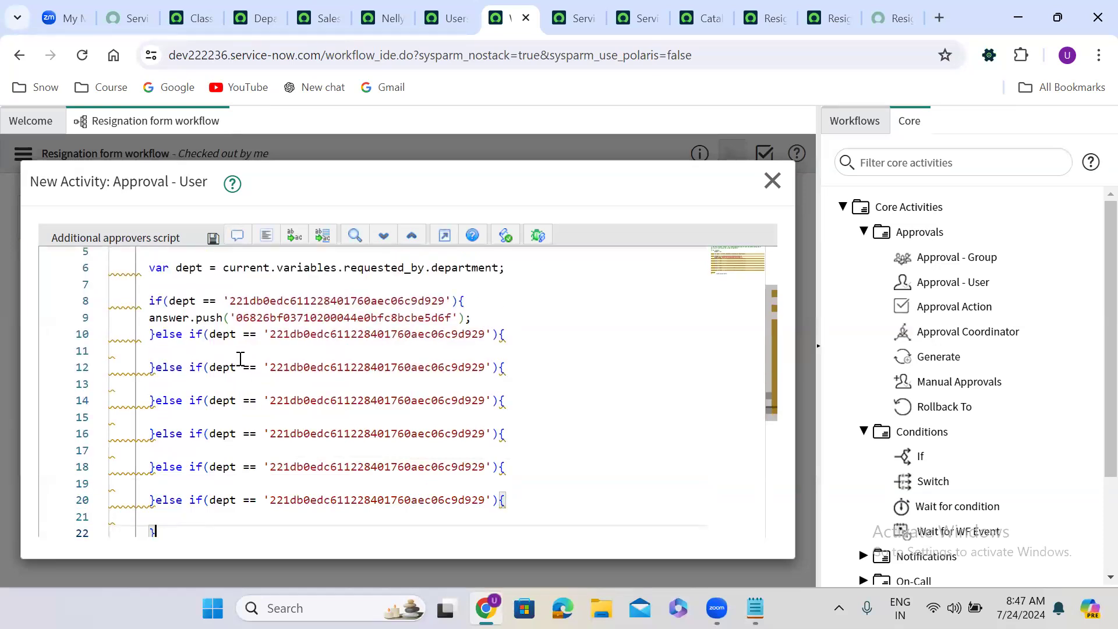
- Copy the first answer.push line into all six else if branches and format the script's code
left_click_drag(144, 320, 475, 317)
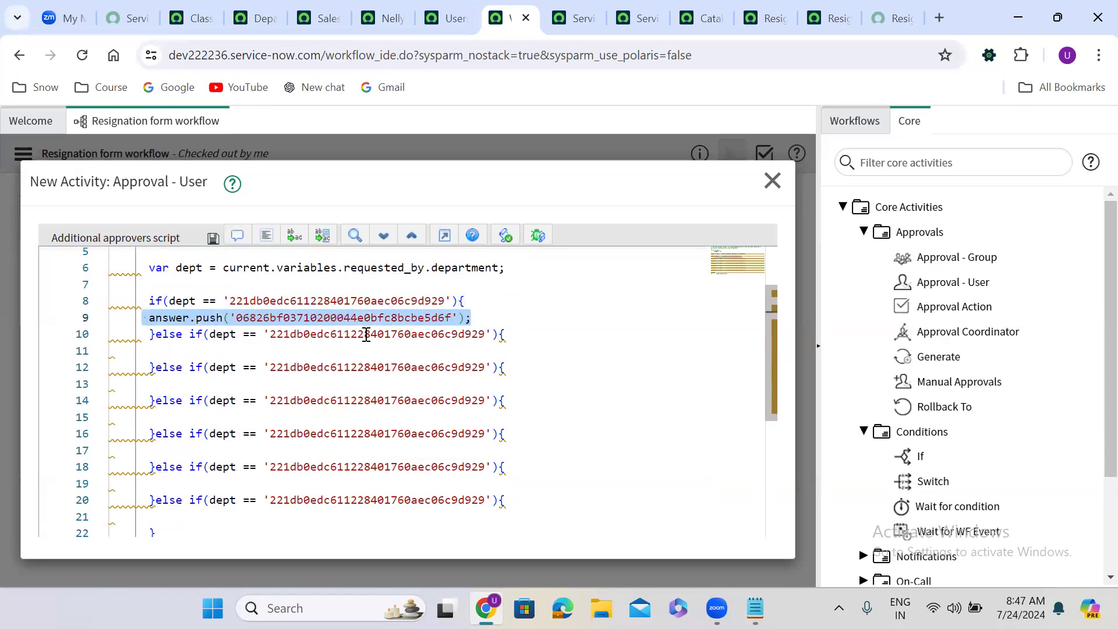
left_click(218, 347)
key("ctrl+v")
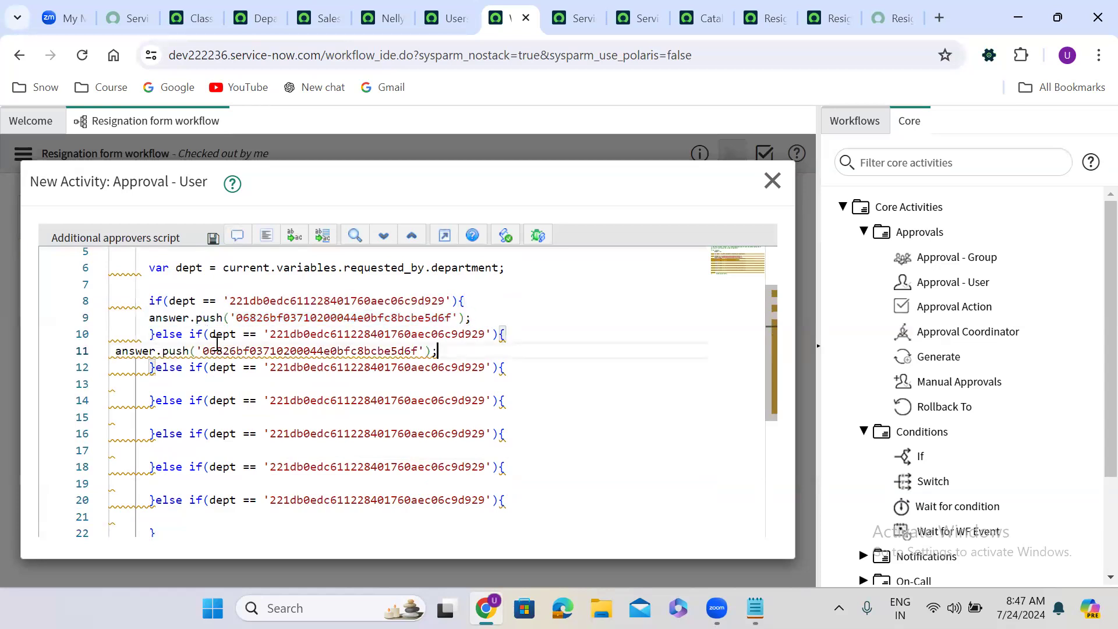
left_click(163, 386)
key("ctrl+v")
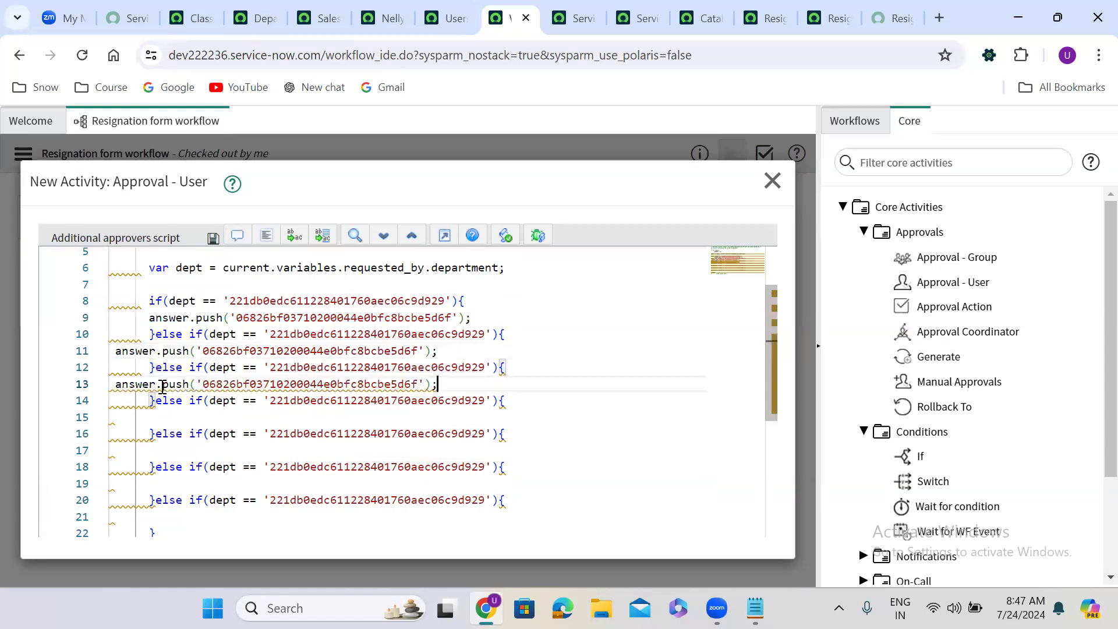
left_click(153, 416)
key("ctrl+v")
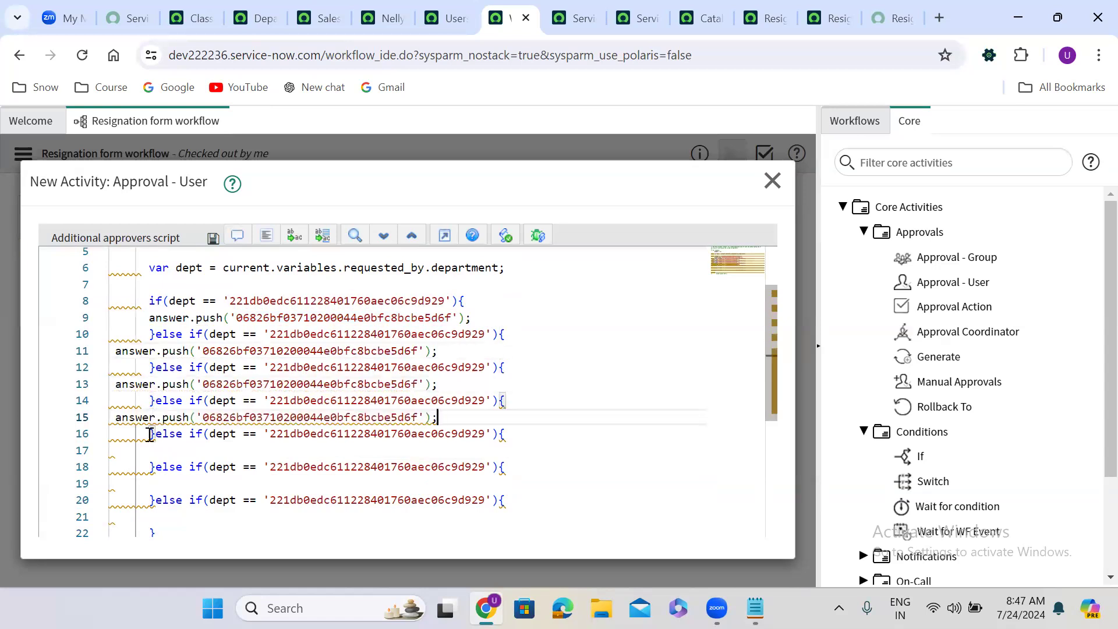
left_click(148, 450)
key("ctrl+v")
left_click(144, 483)
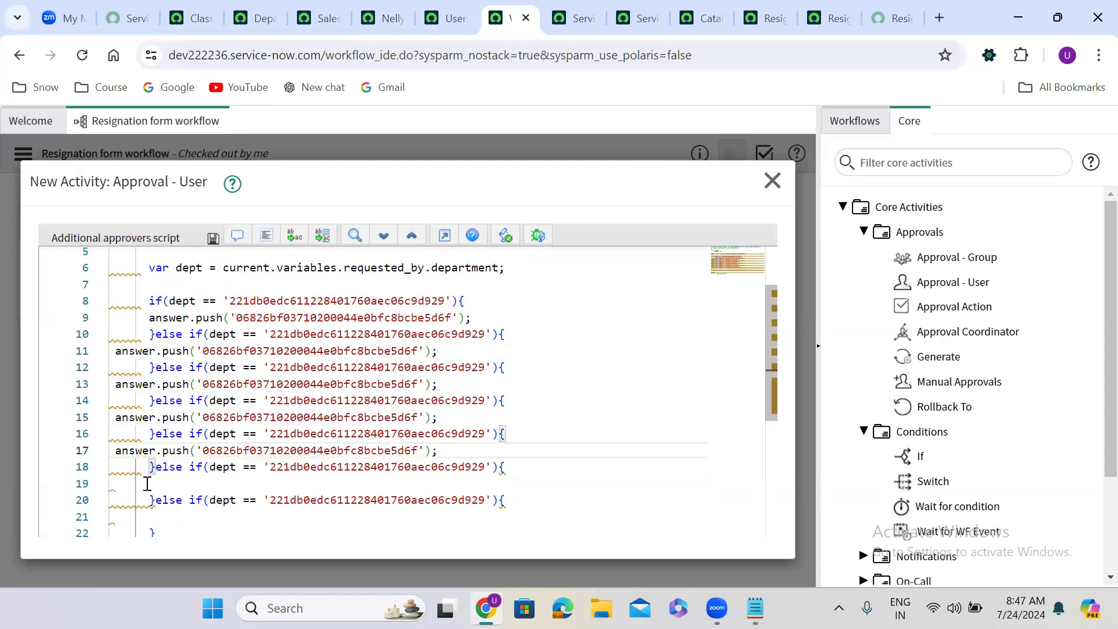
key("ctrl+v")
left_click(142, 510)
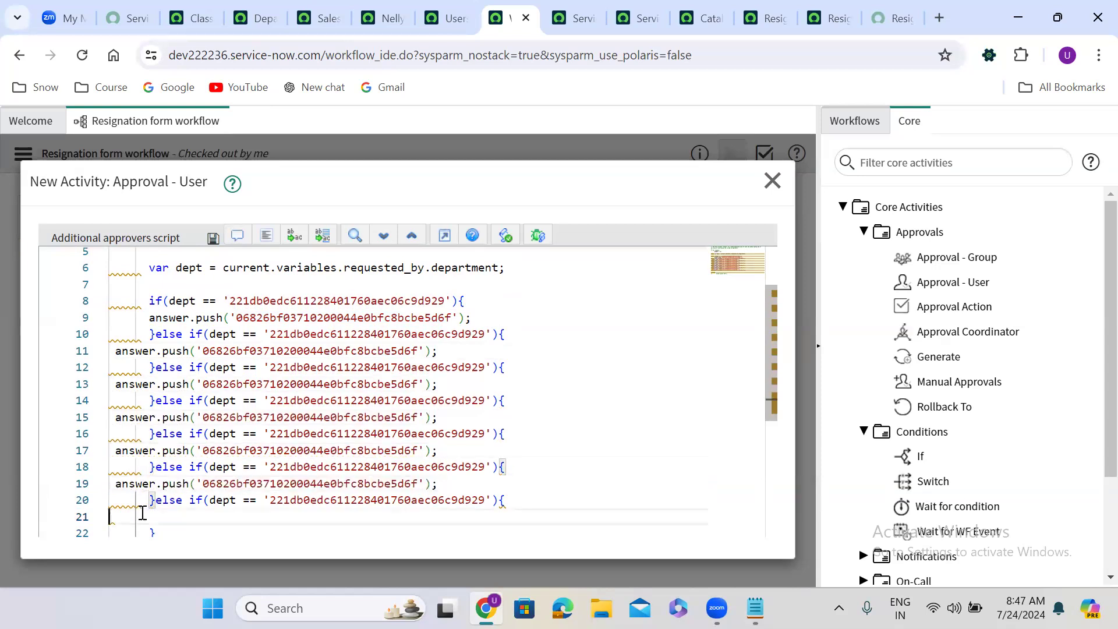
key("ctrl+v")
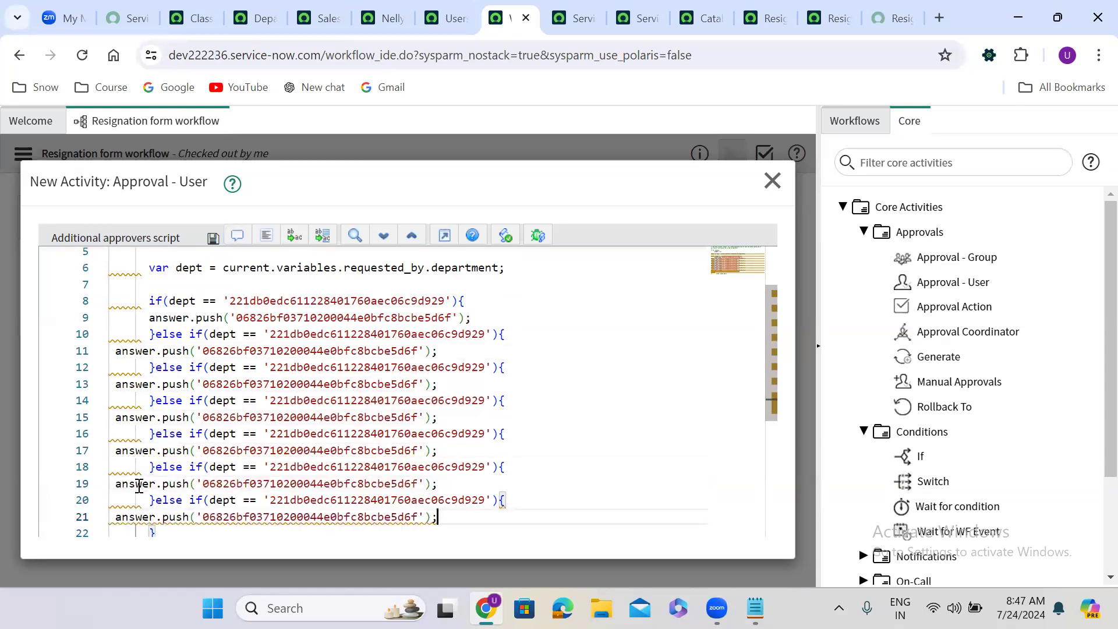
left_click(266, 235)
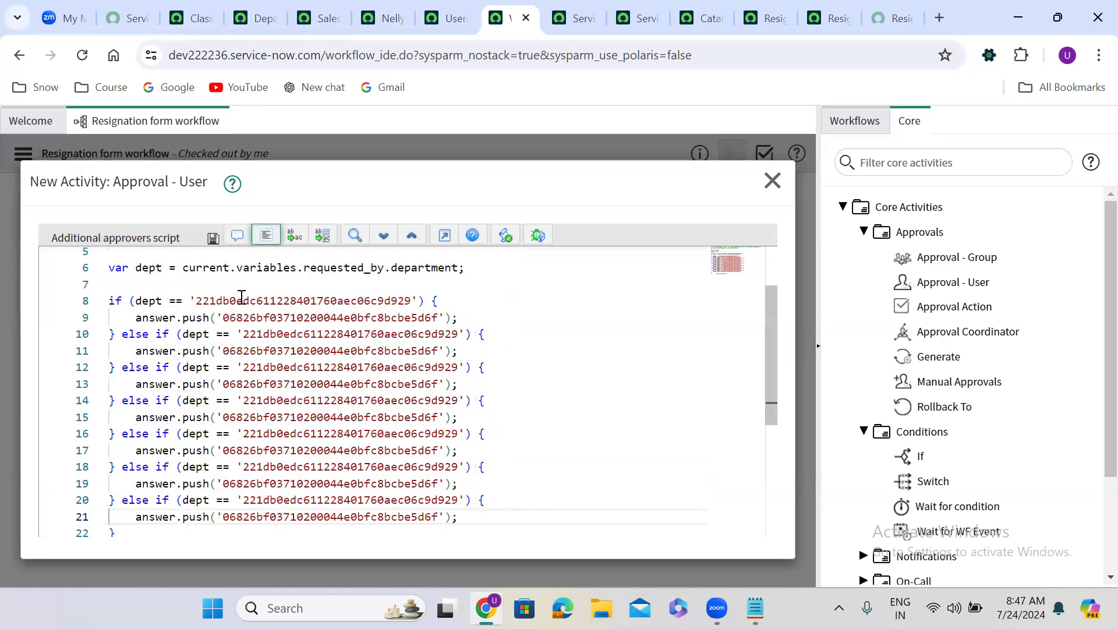
- Copy the Product Management department's sys_id from the Departments list and paste it into the first else if condition
left_click(251, 18)
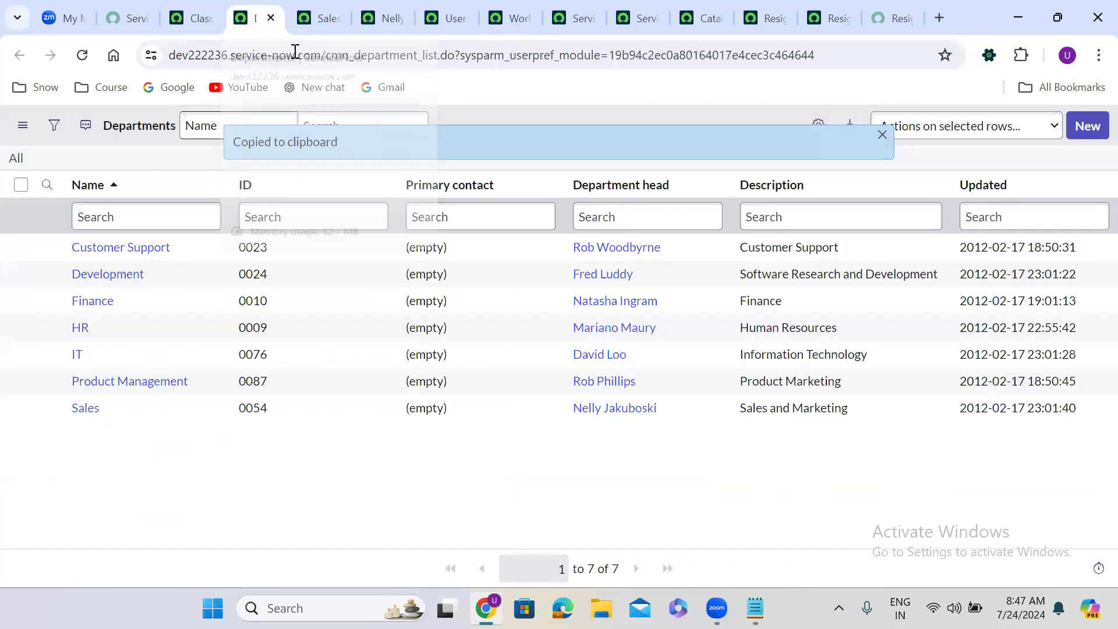
right_click(215, 380)
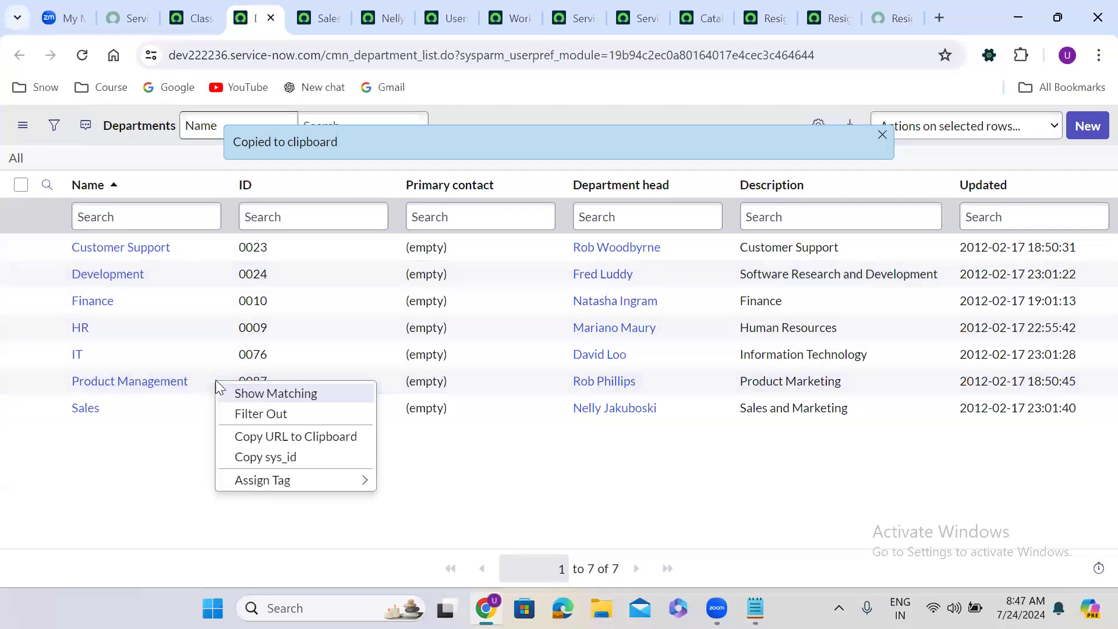
left_click(263, 456)
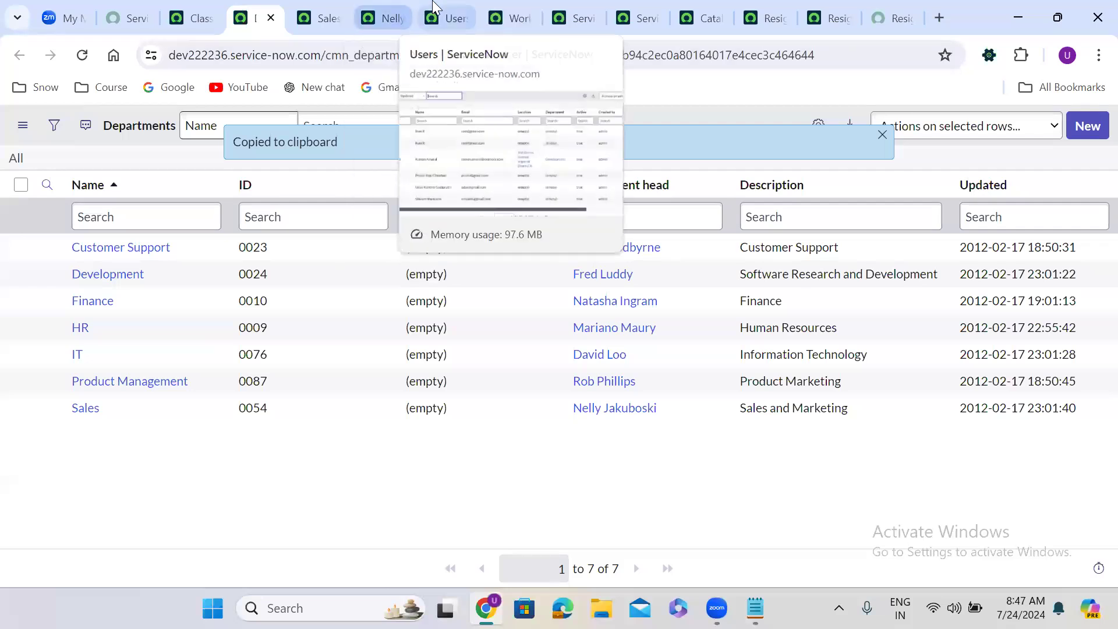
left_click(493, 12)
left_click(265, 336)
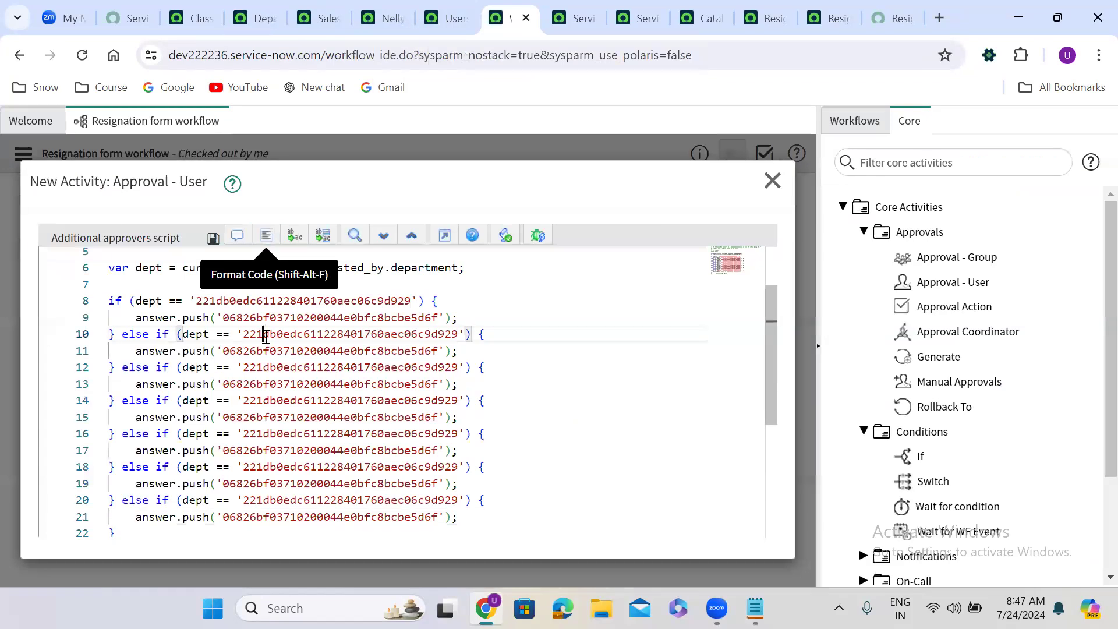
double_click(264, 336)
key("ctrl+v")
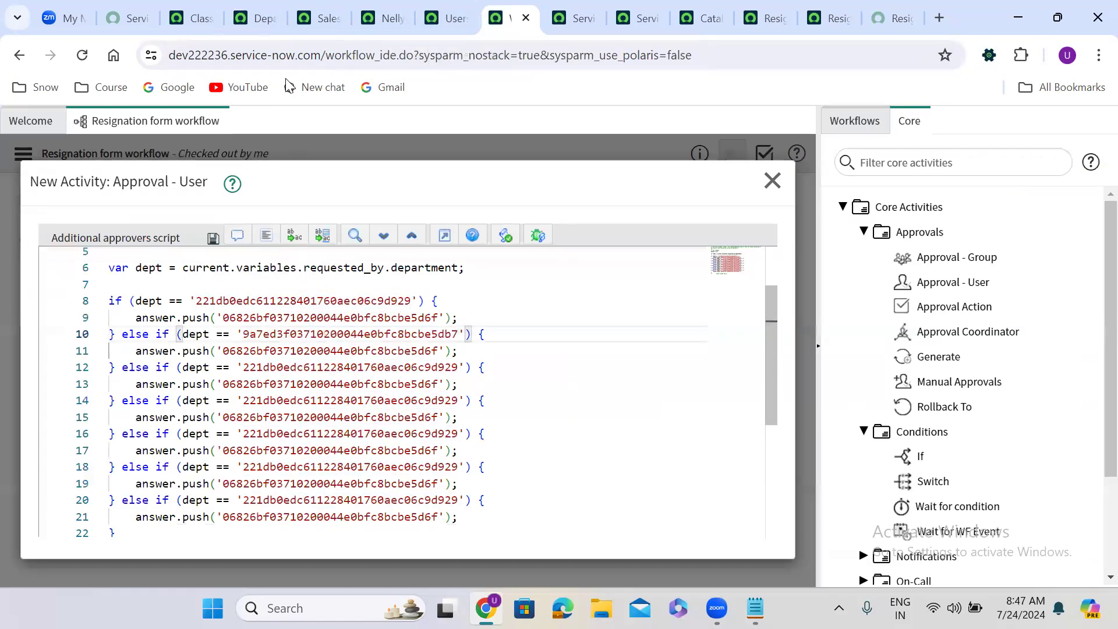
- Copy the Product Management department head's sys_id from the user record's URL into the first else if branch's answer.push call
left_click(261, 8)
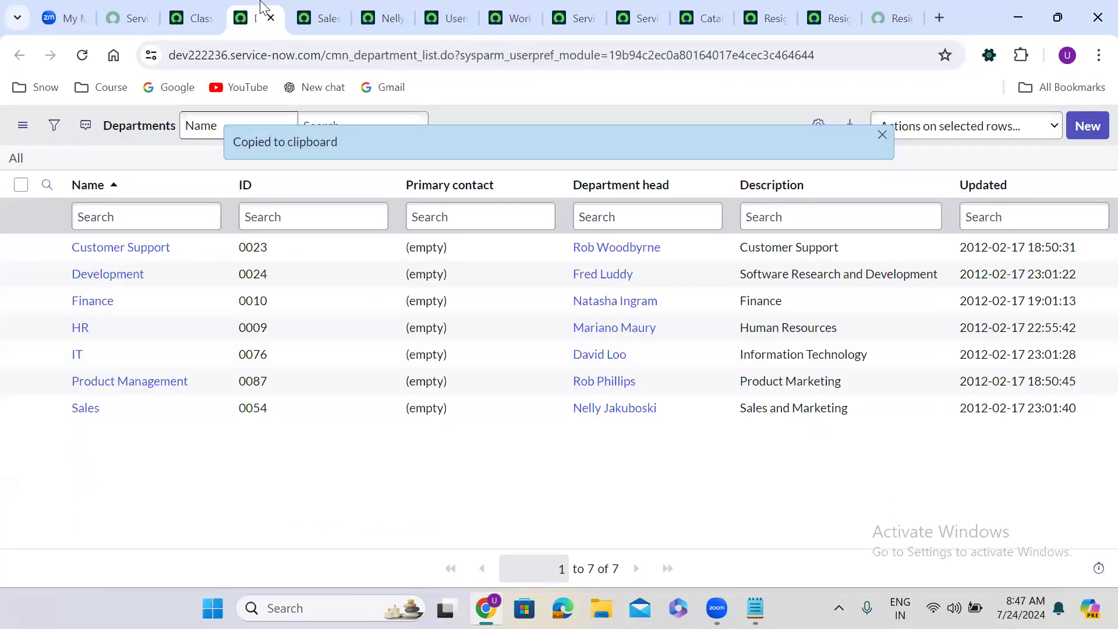
left_click(167, 387, "ctrl")
left_click(303, 7)
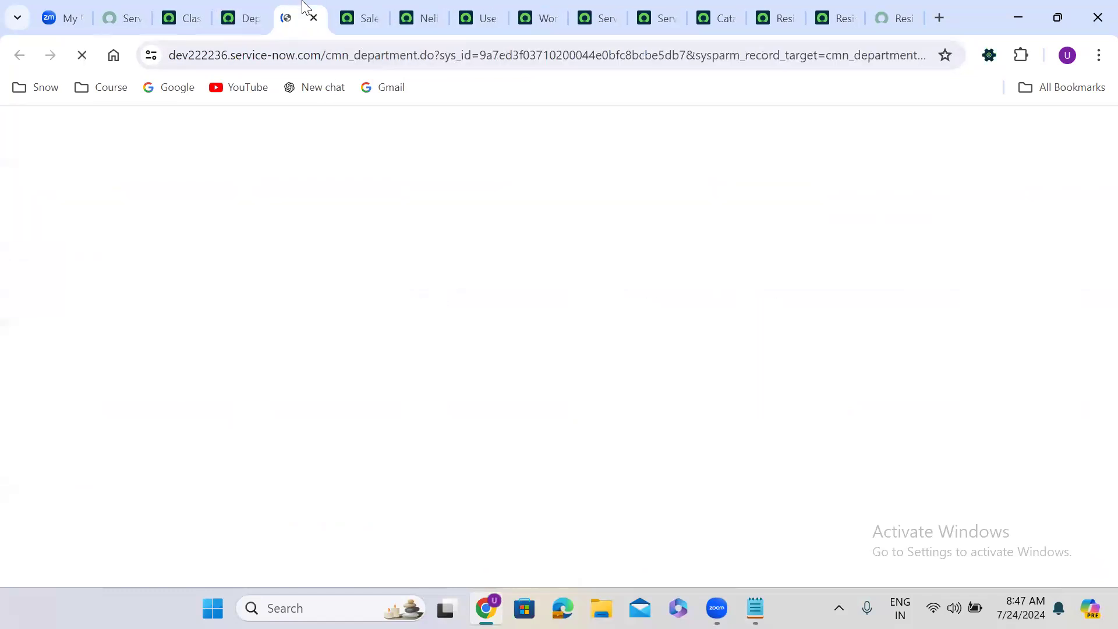
left_click(974, 171)
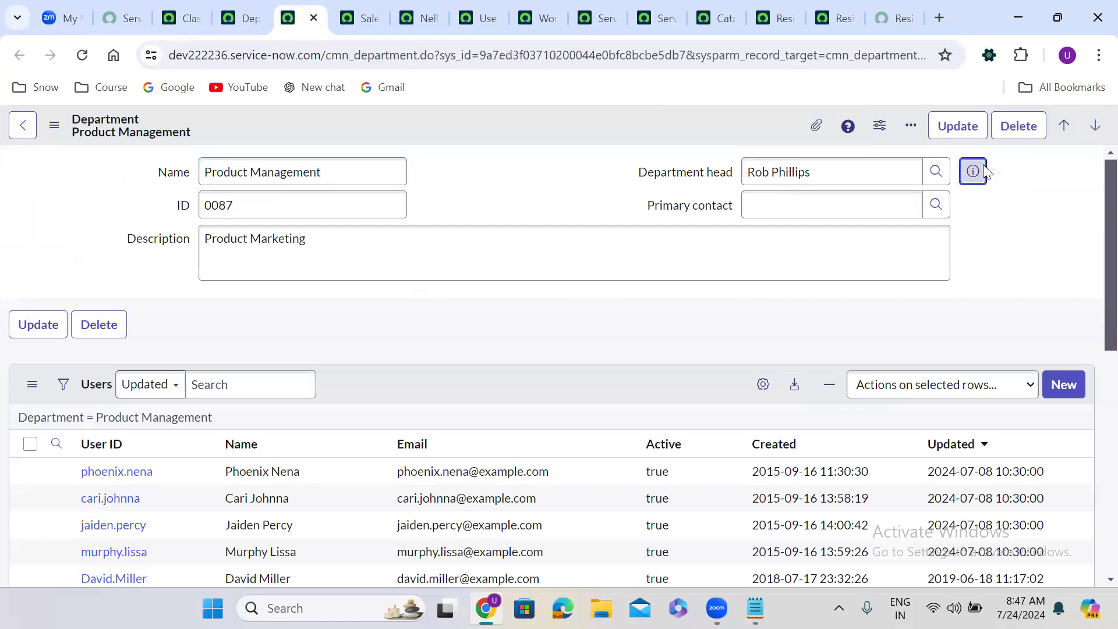
left_click(984, 171, "ctrl")
double_click(515, 55)
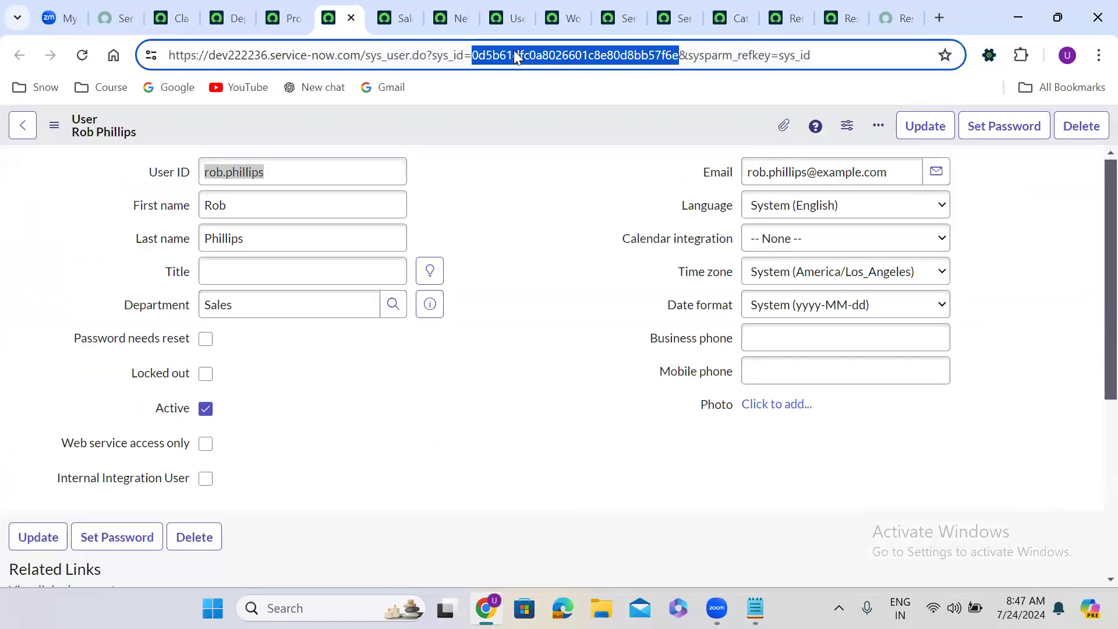
left_click(559, 17)
double_click(282, 350)
key("ctrl+v")
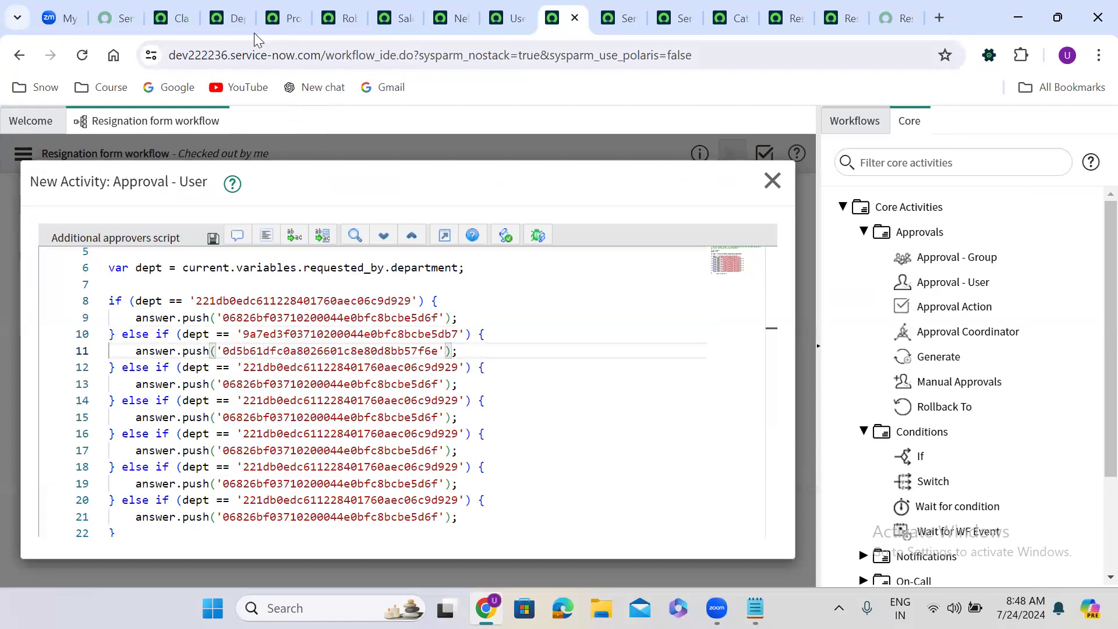
- Copy the IT department's sys_id from the Departments list and paste it into the second else if condition
left_click(216, 18)
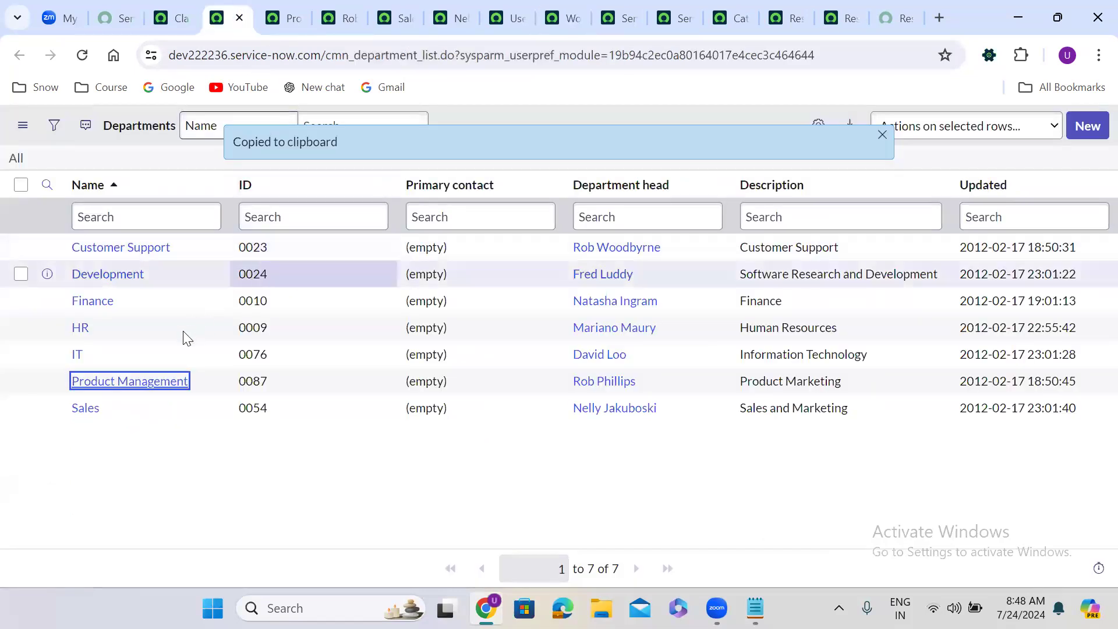
right_click(175, 352)
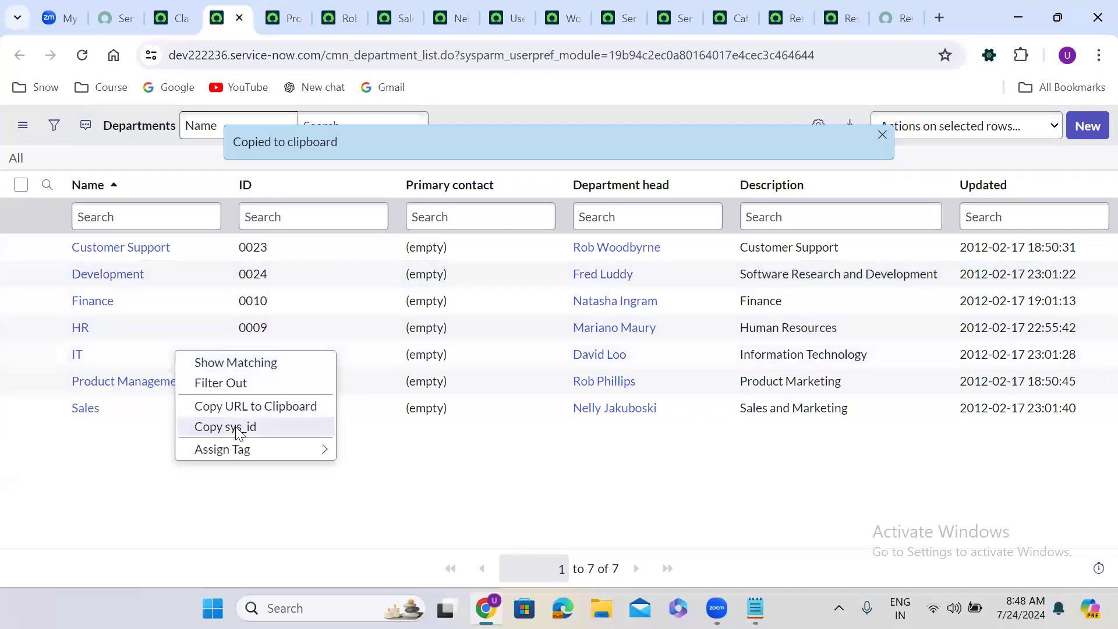
left_click(238, 428)
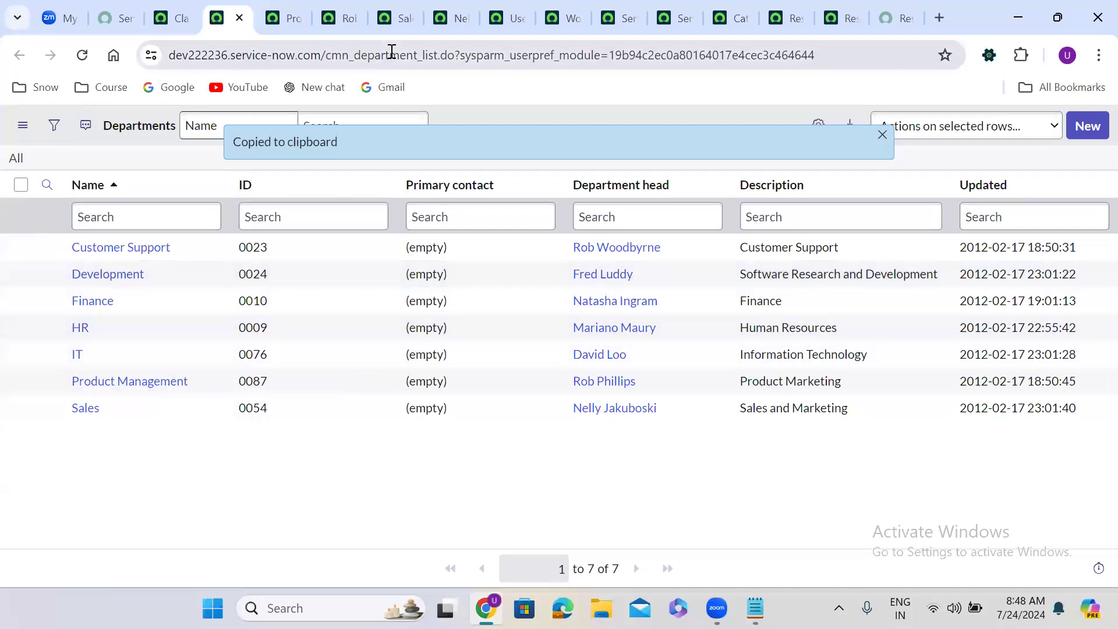
left_click(552, 13)
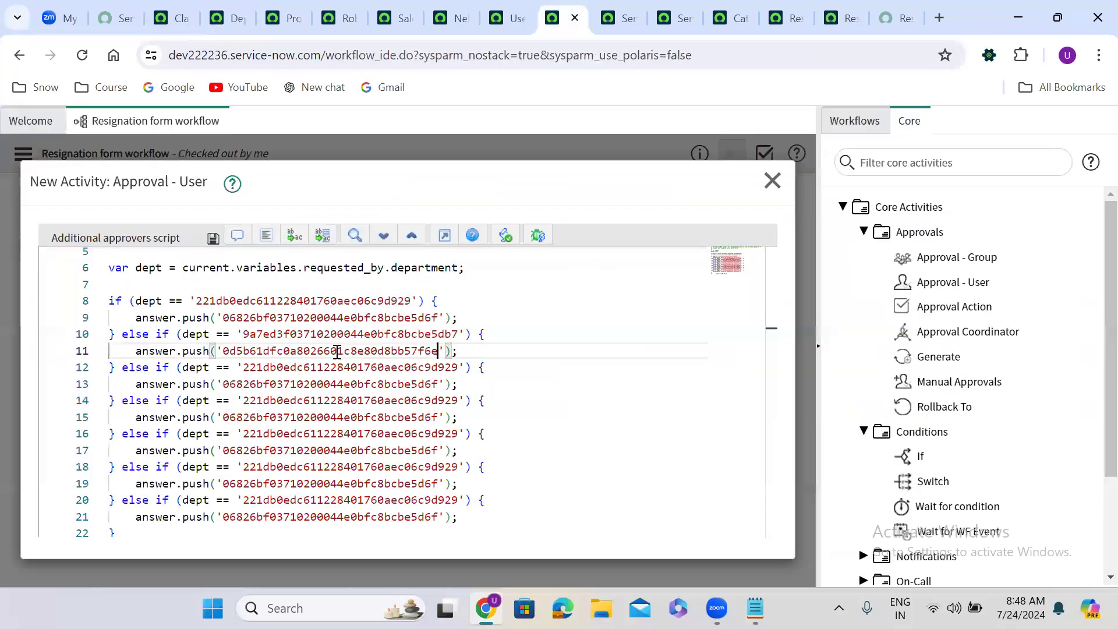
double_click(269, 365)
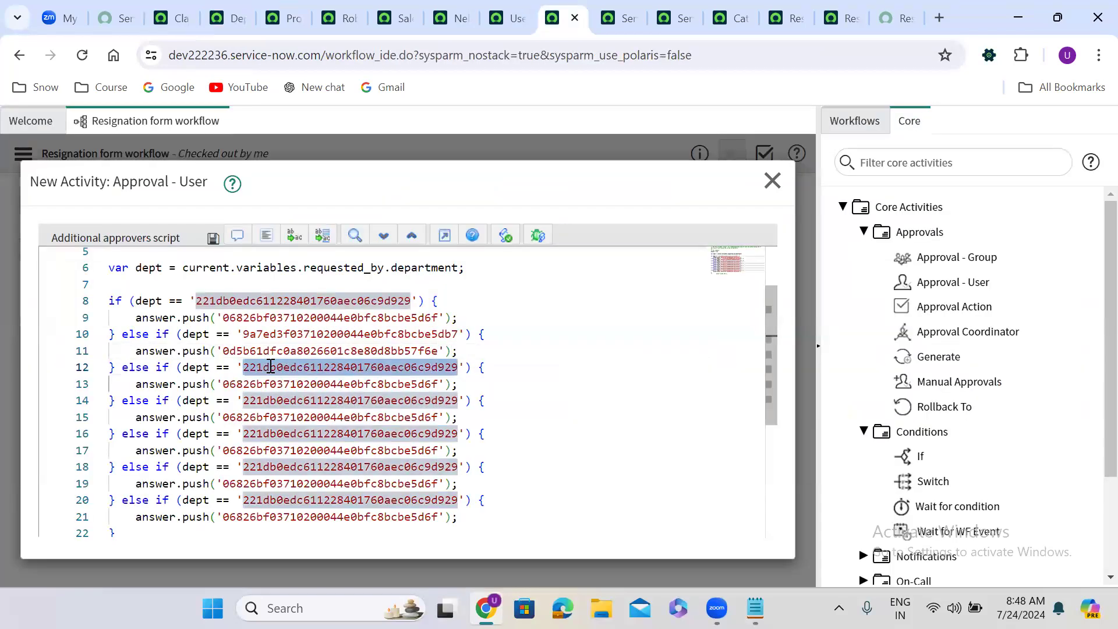
key("ctrl+v")
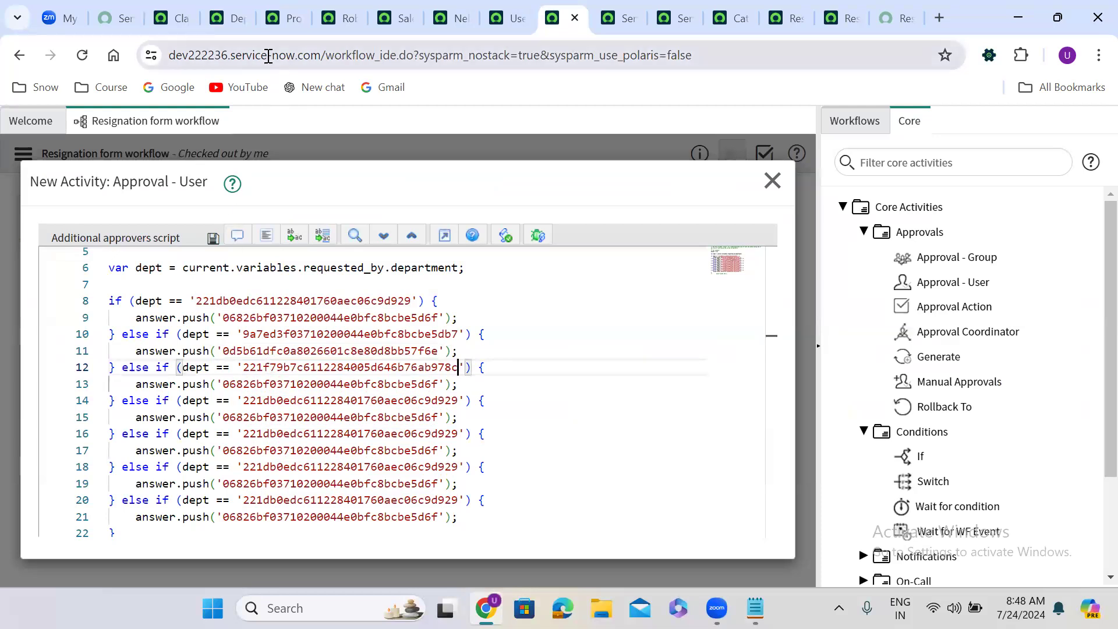
- Close the browser tabs holding the Product Management and Sales department records and their department heads' user records
left_click(236, 11)
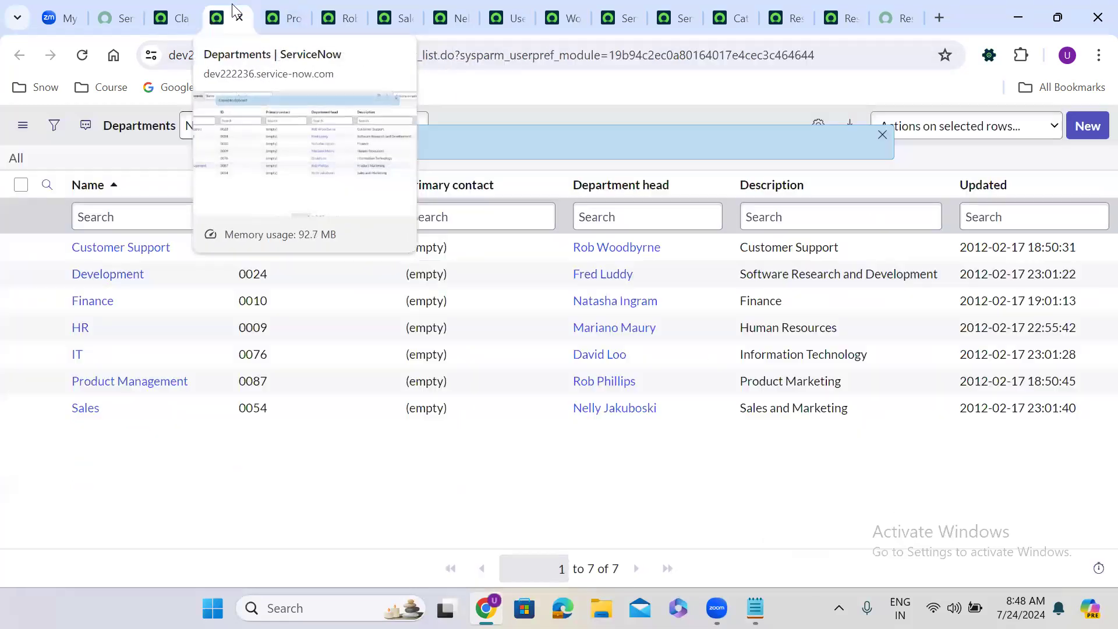
left_click(290, 17)
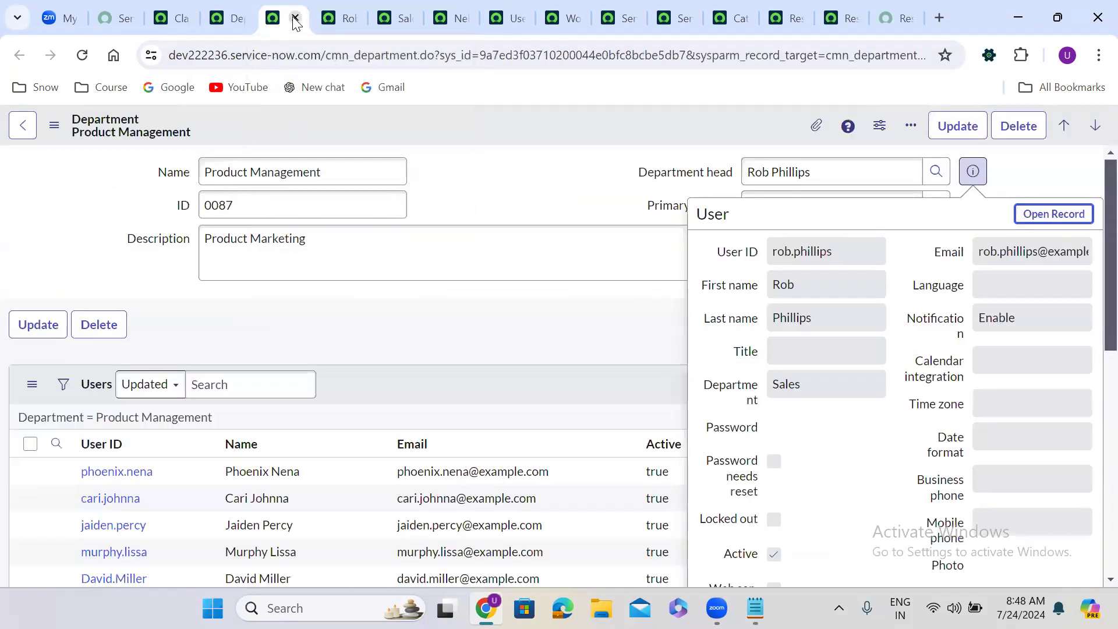
left_click(295, 19)
left_click(295, 18)
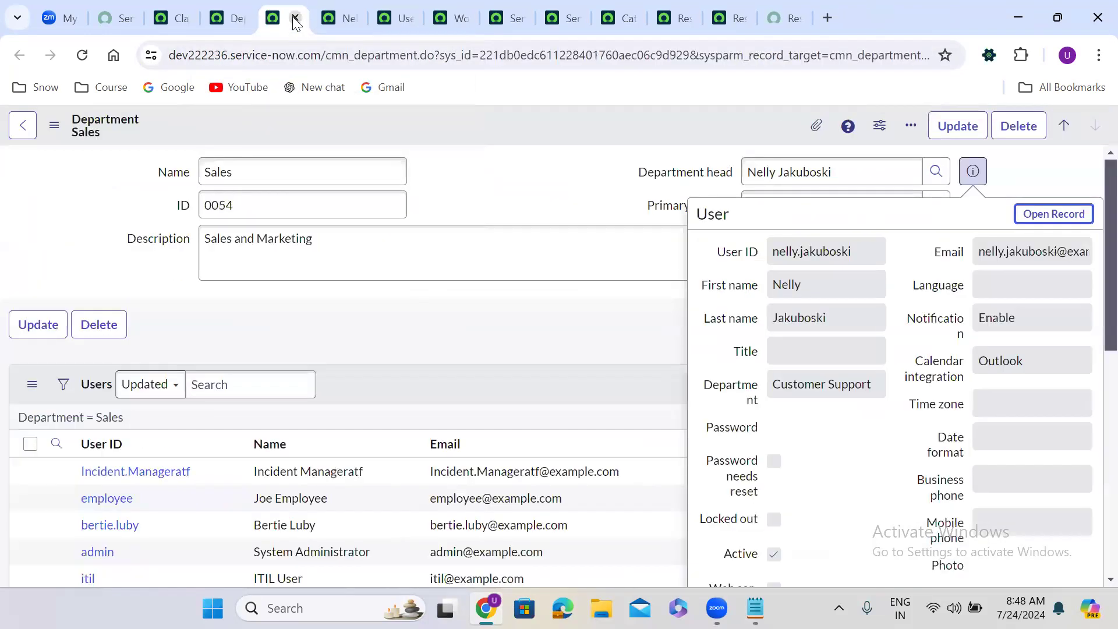
left_click(295, 19)
left_click(296, 19)
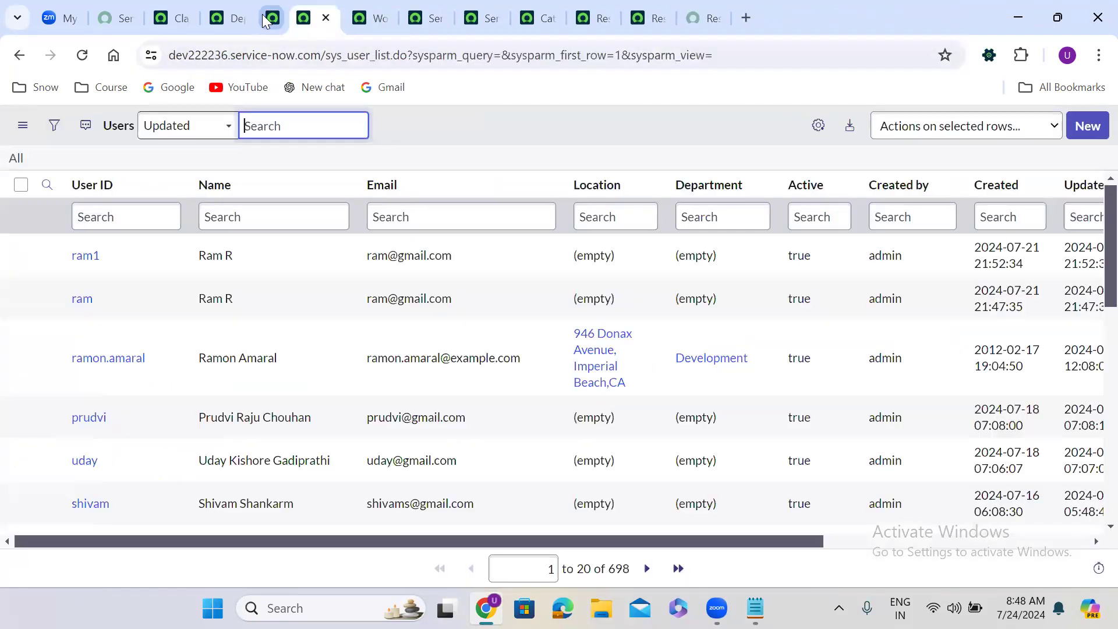
- Copy the IT department head's sys_id from the user record's URL into the second else if branch's answer.push call
left_click(224, 5)
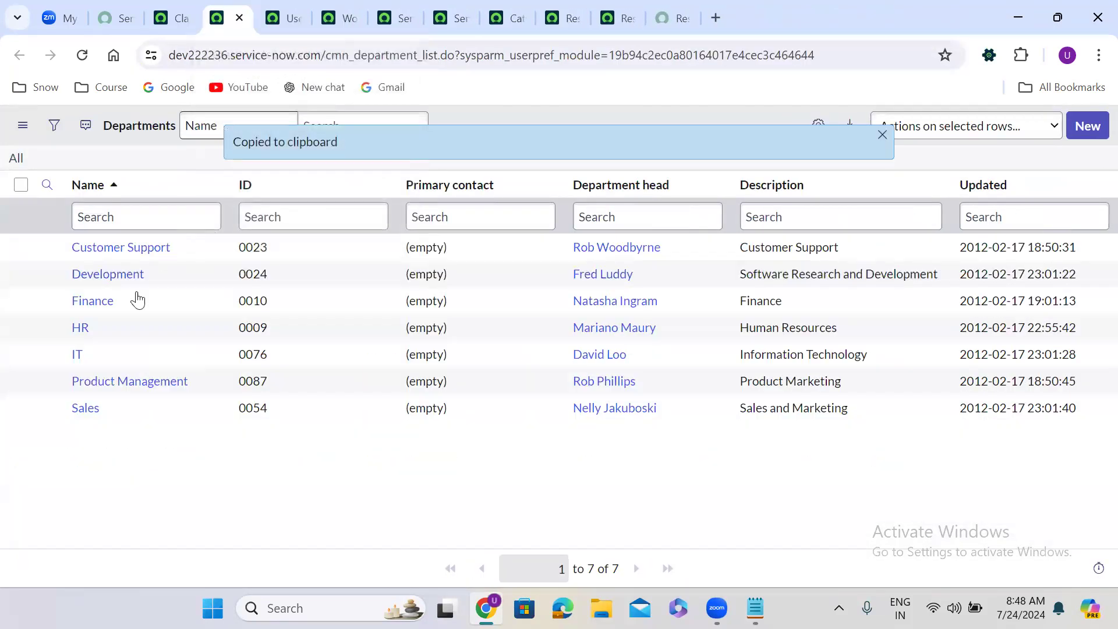
left_click(76, 353, "ctrl")
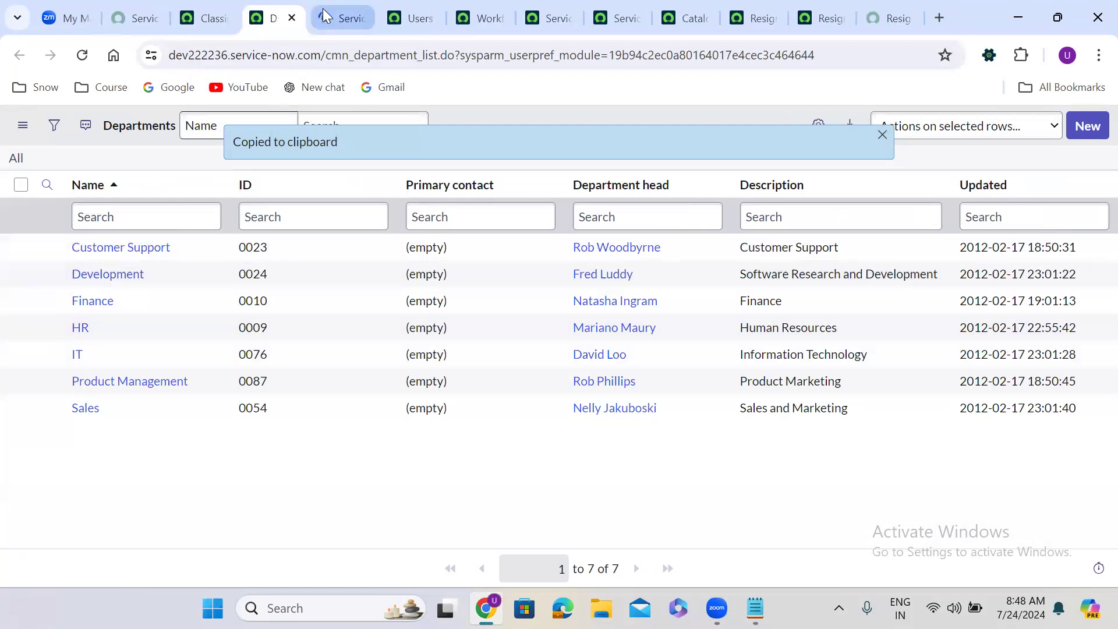
left_click(322, 8)
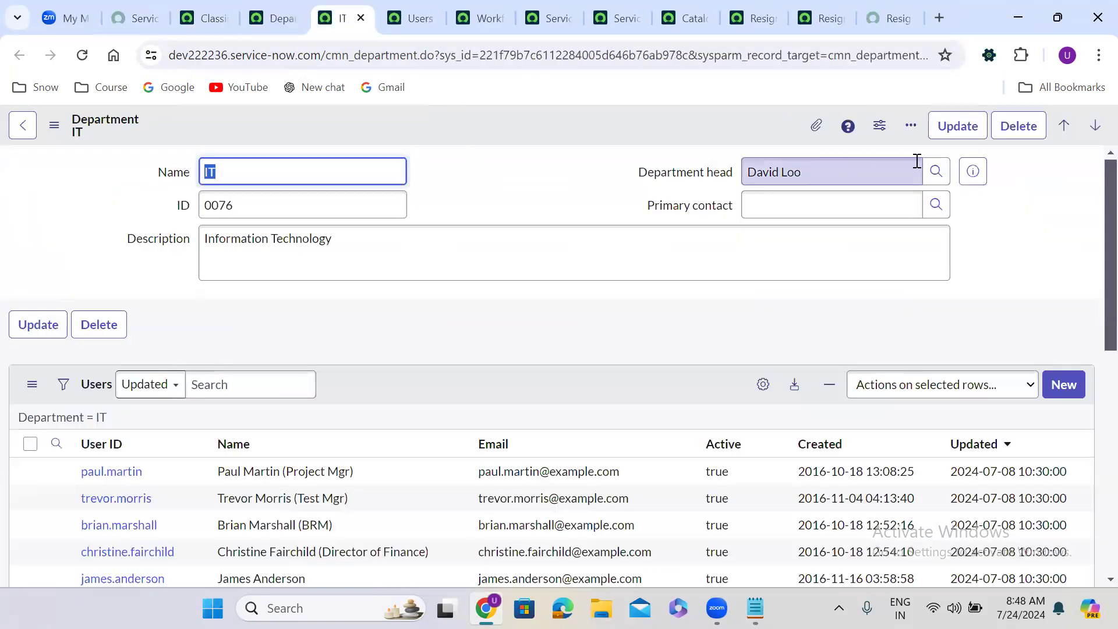
left_click(972, 171, "ctrl+shift")
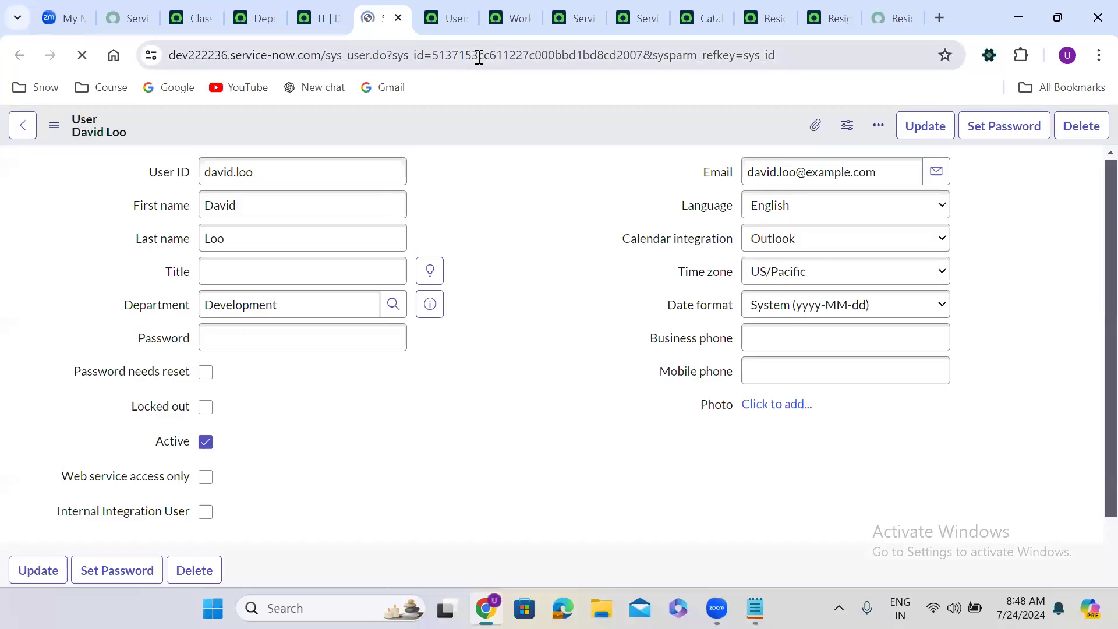
double_click(478, 56)
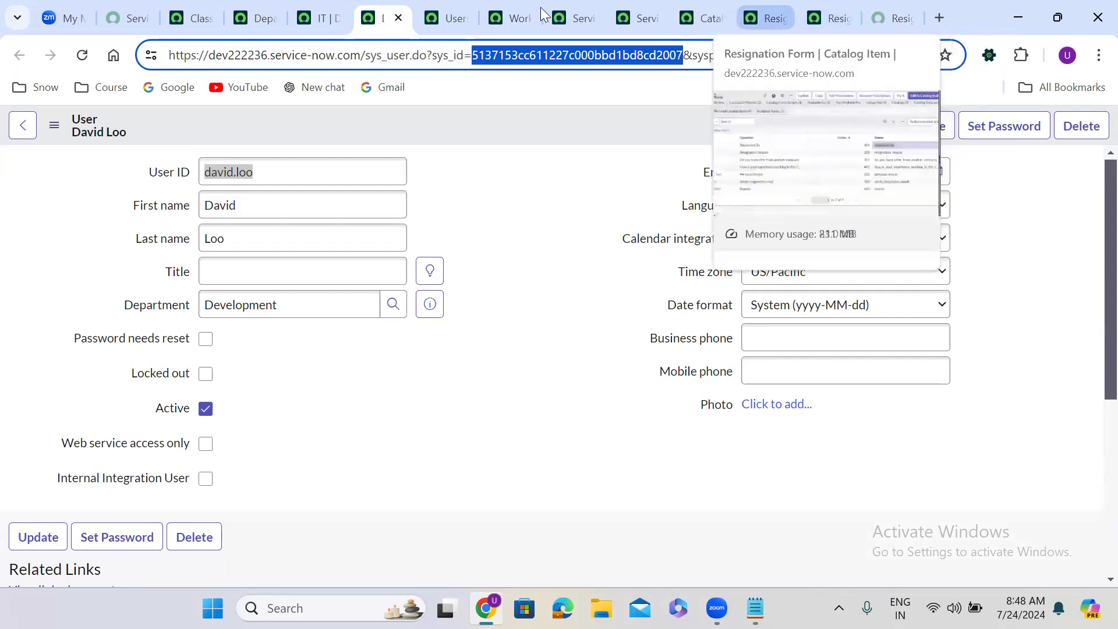
left_click(517, 6)
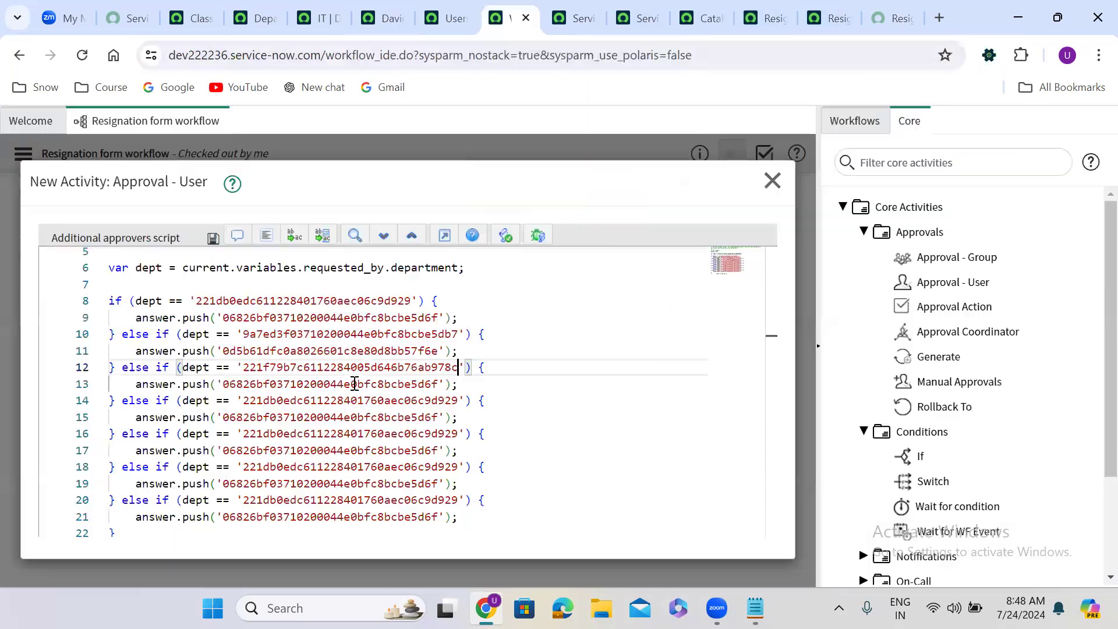
double_click(264, 383)
key("ctrl+v")
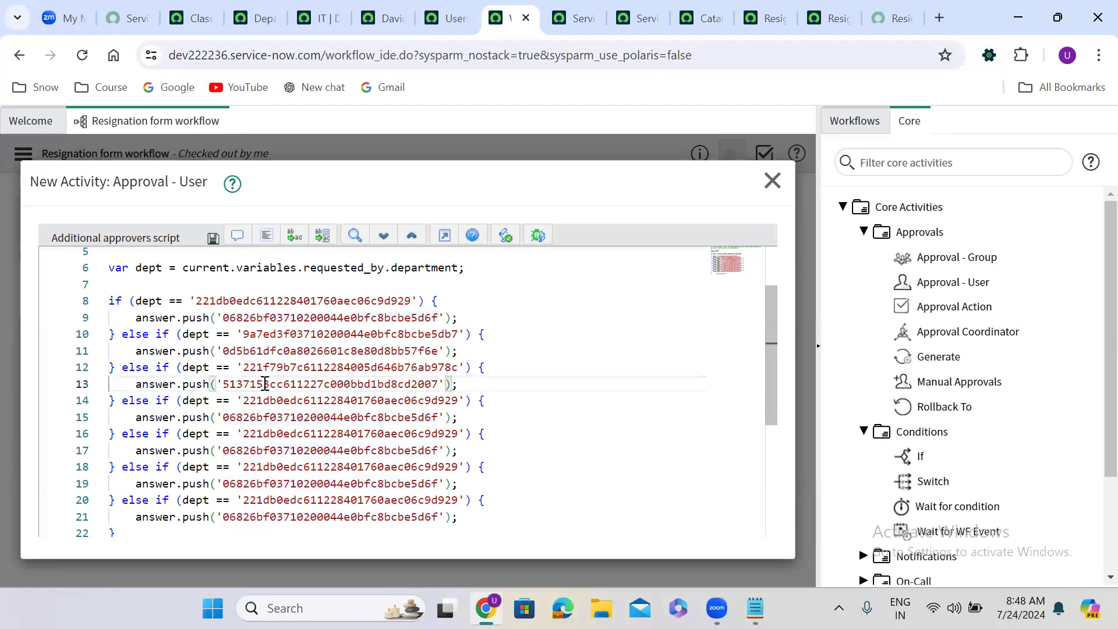
- Copy the HR department's sys_id from the Departments list and paste it into the third else if condition
left_click(262, 15)
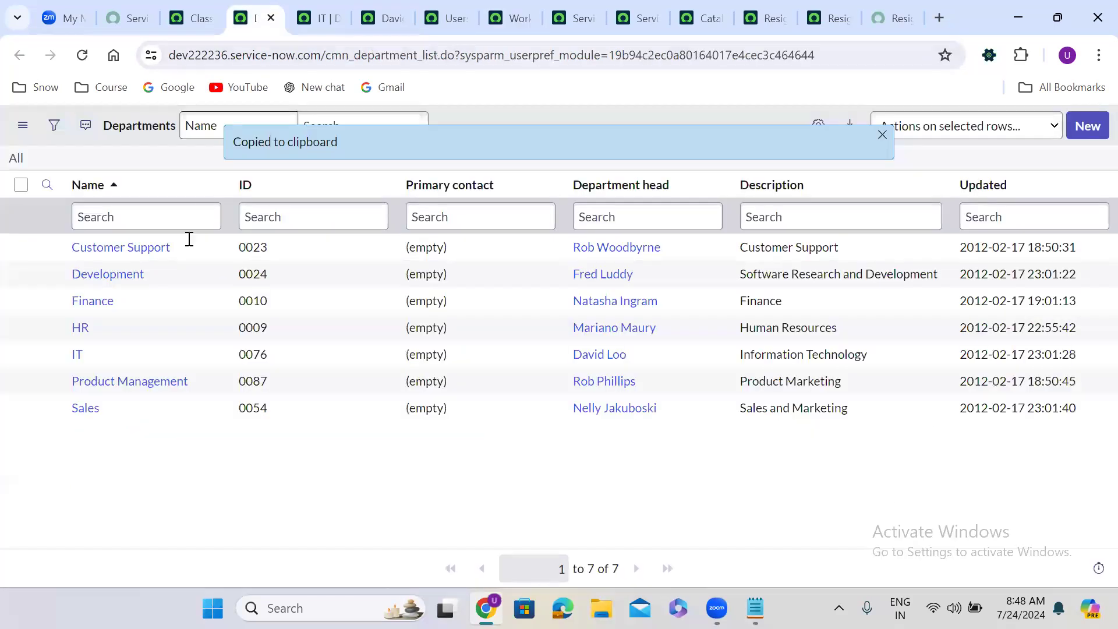
right_click(145, 332)
left_click(215, 406)
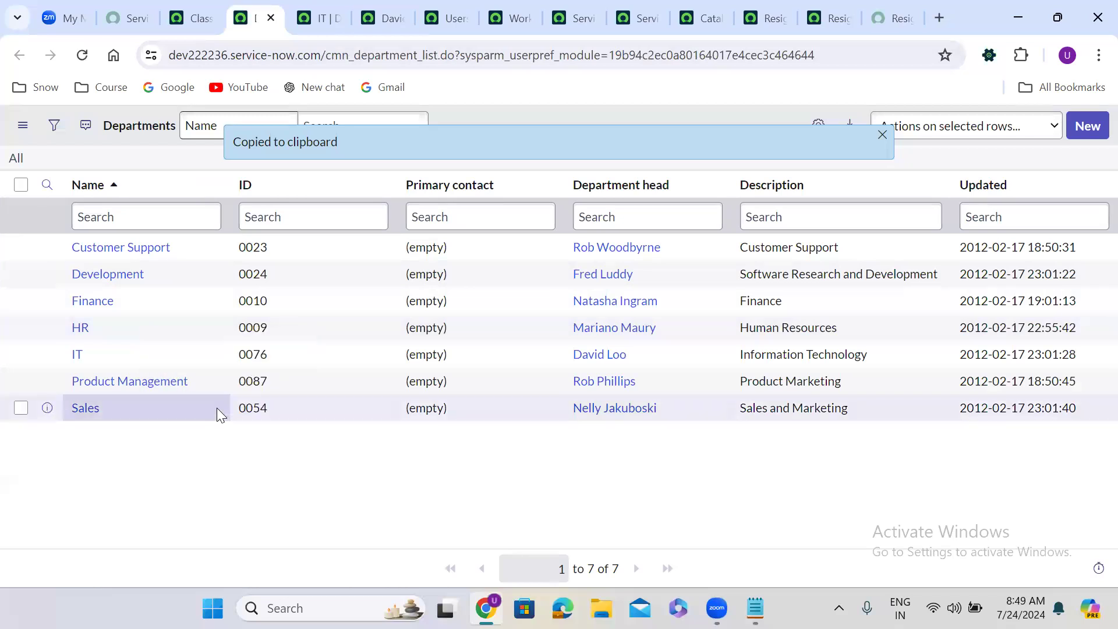
left_click(505, 12)
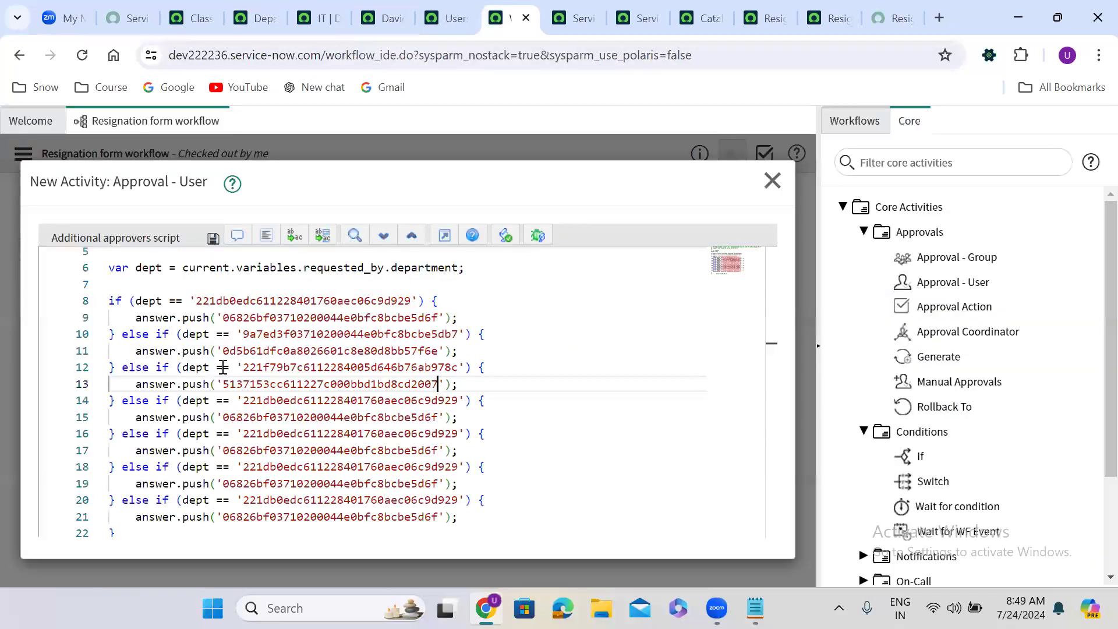
double_click(274, 400)
key("ctrl+v")
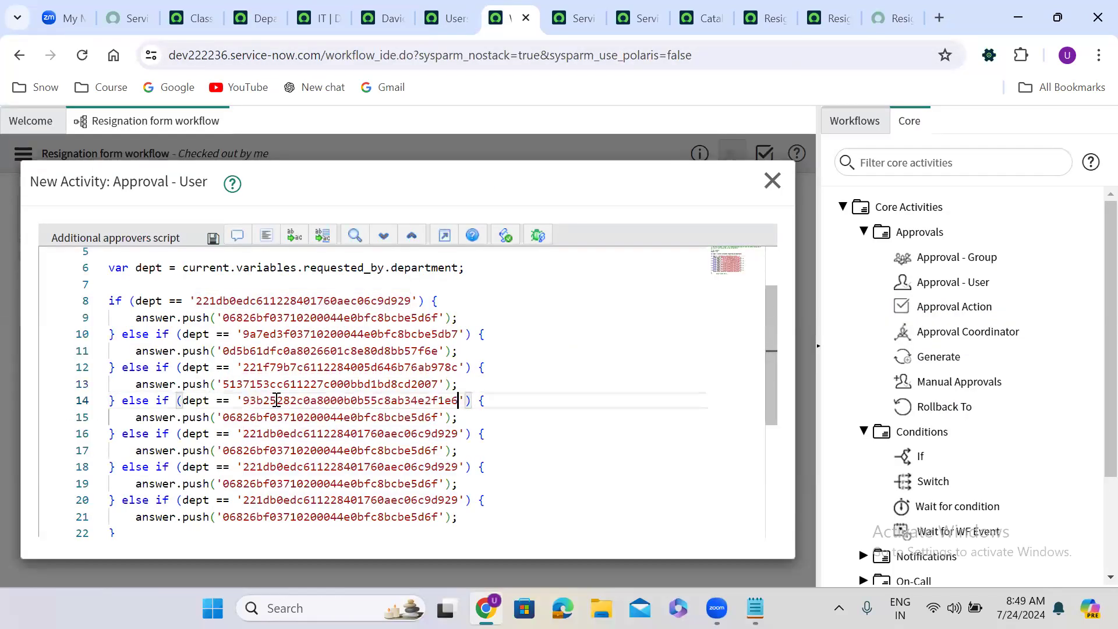
- Copy the HR department head's sys_id from the user record's URL into the third else if branch's answer.push call
left_click(267, 7)
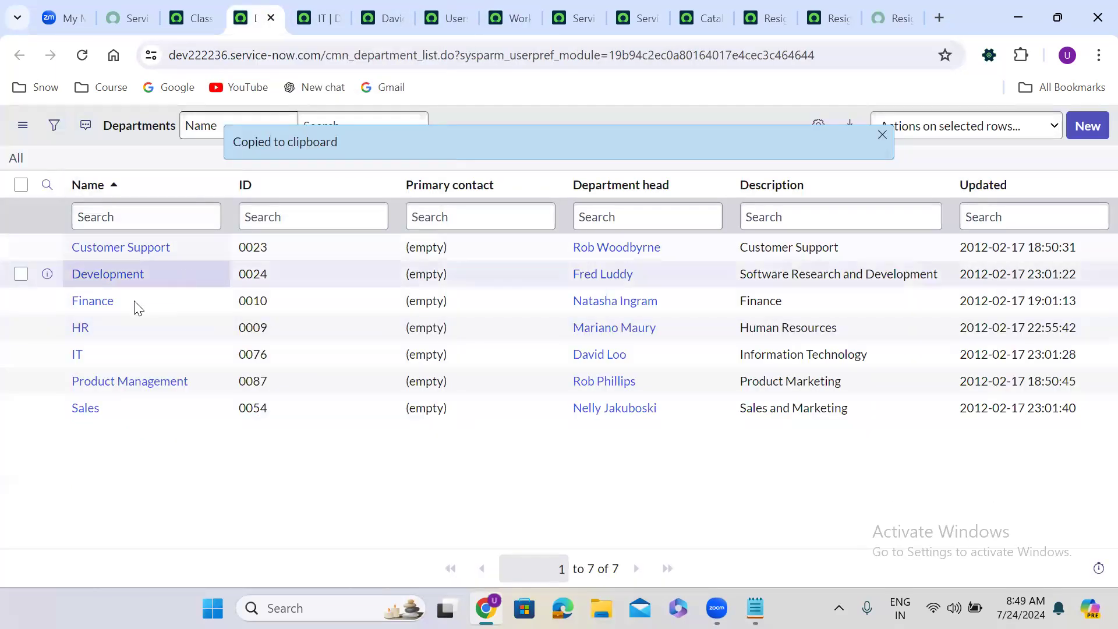
left_click(639, 333, "ctrl")
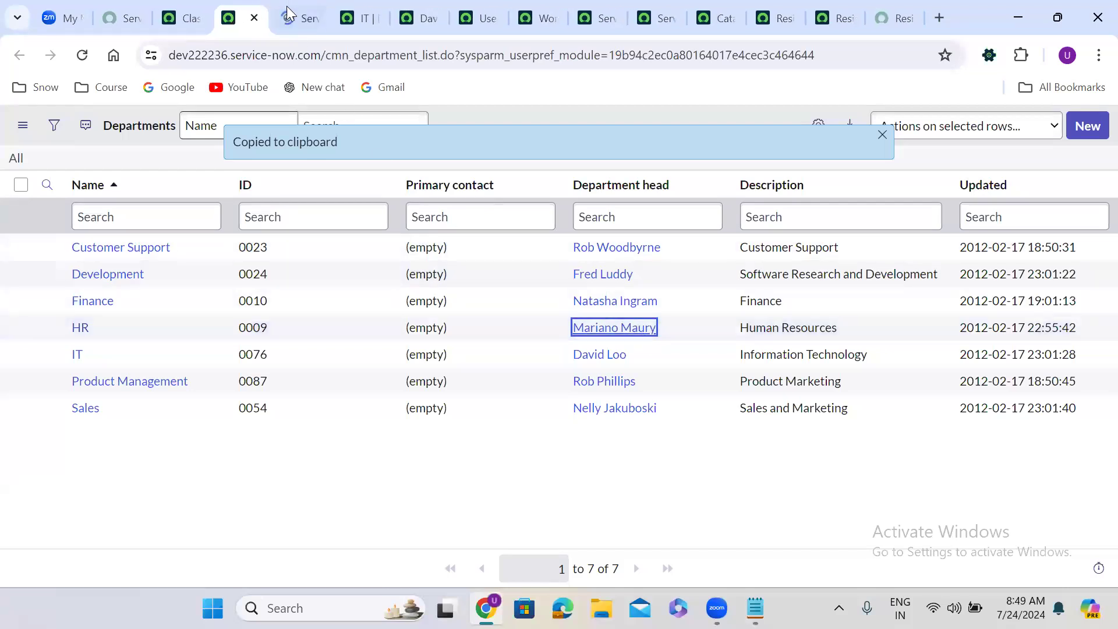
left_click(290, 14)
double_click(483, 58)
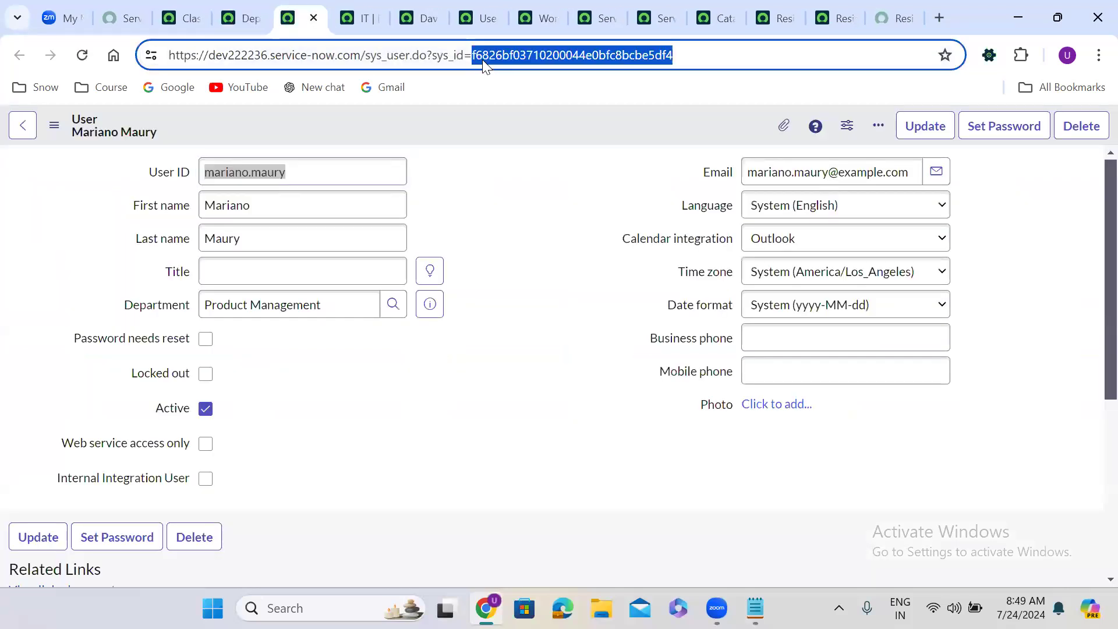
left_click(553, 5)
double_click(296, 417)
key("ctrl+v")
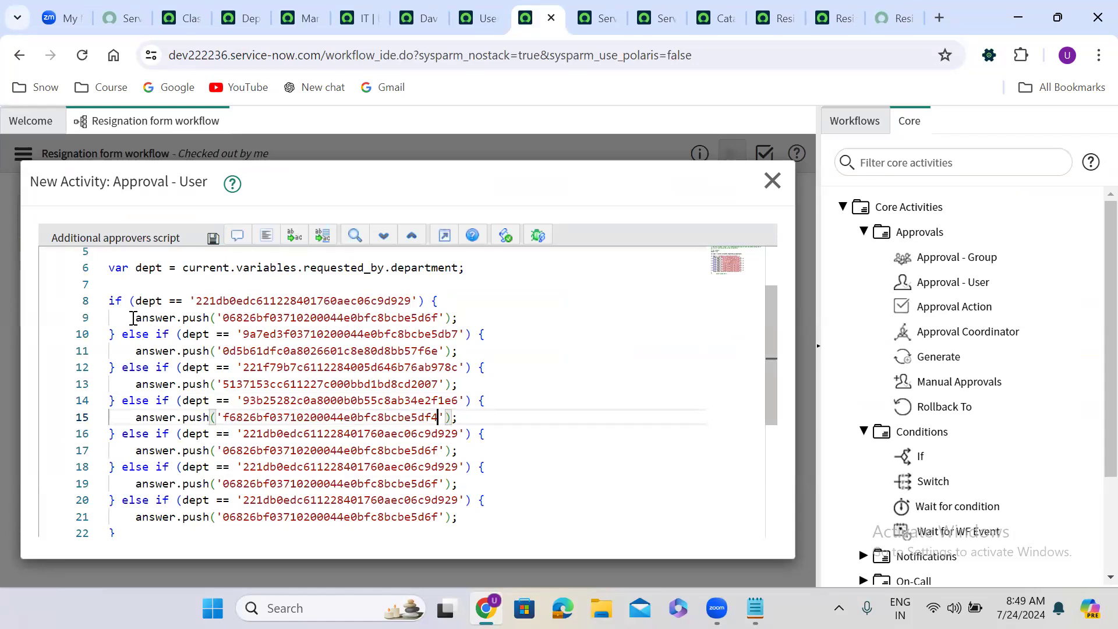
- Compare the third else if branch's pushed sys_id with the first branch's and with the HR department head's user record URL
left_click_drag(132, 318, 379, 317)
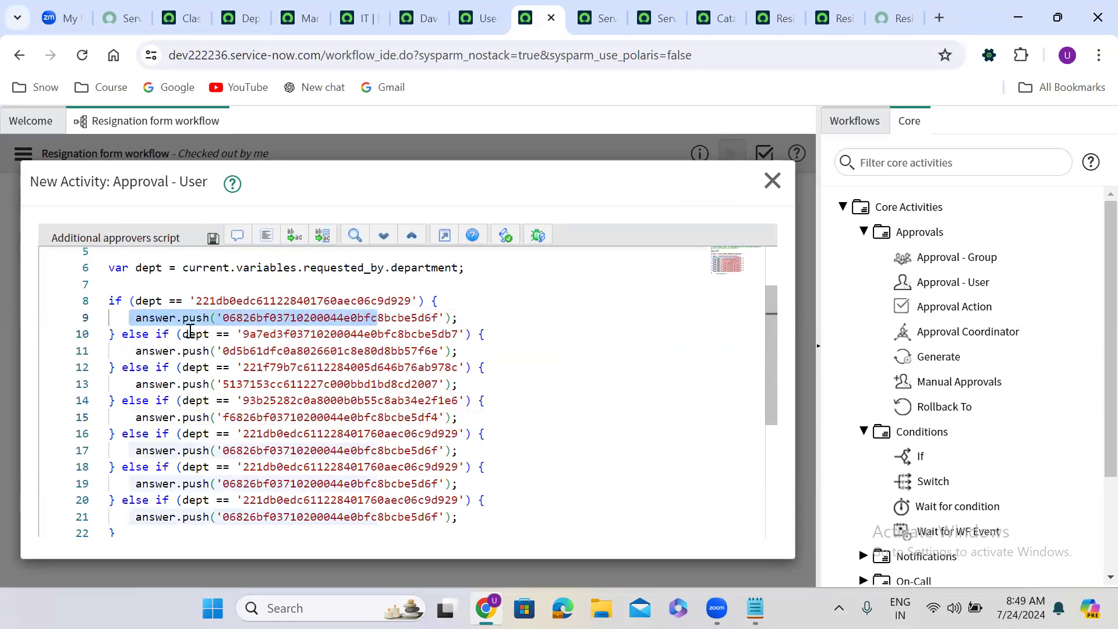
double_click(378, 320)
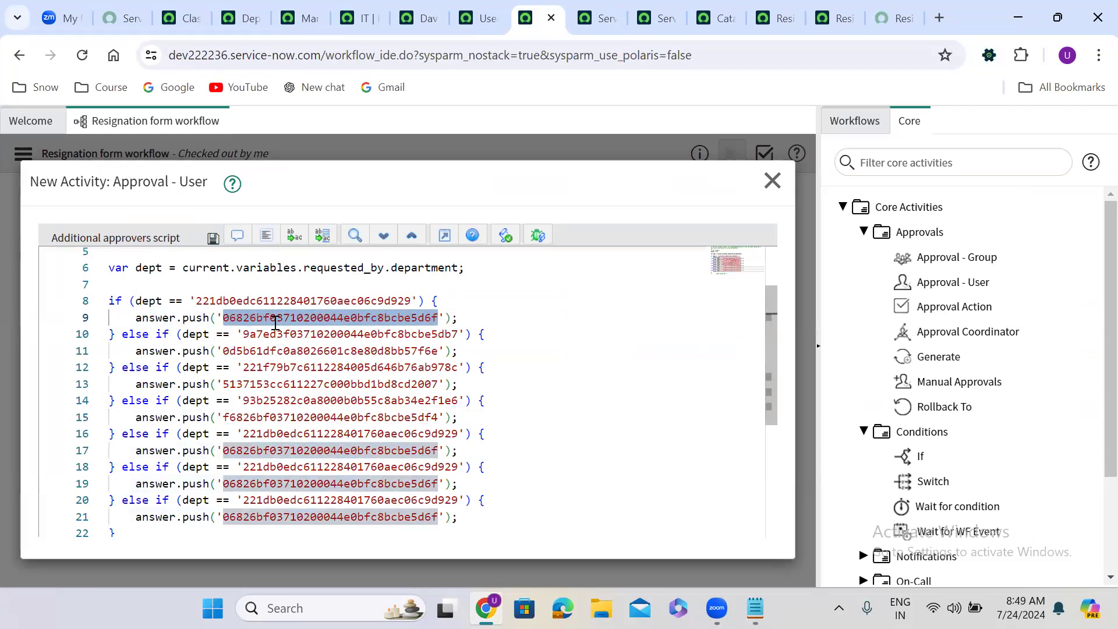
double_click(223, 417)
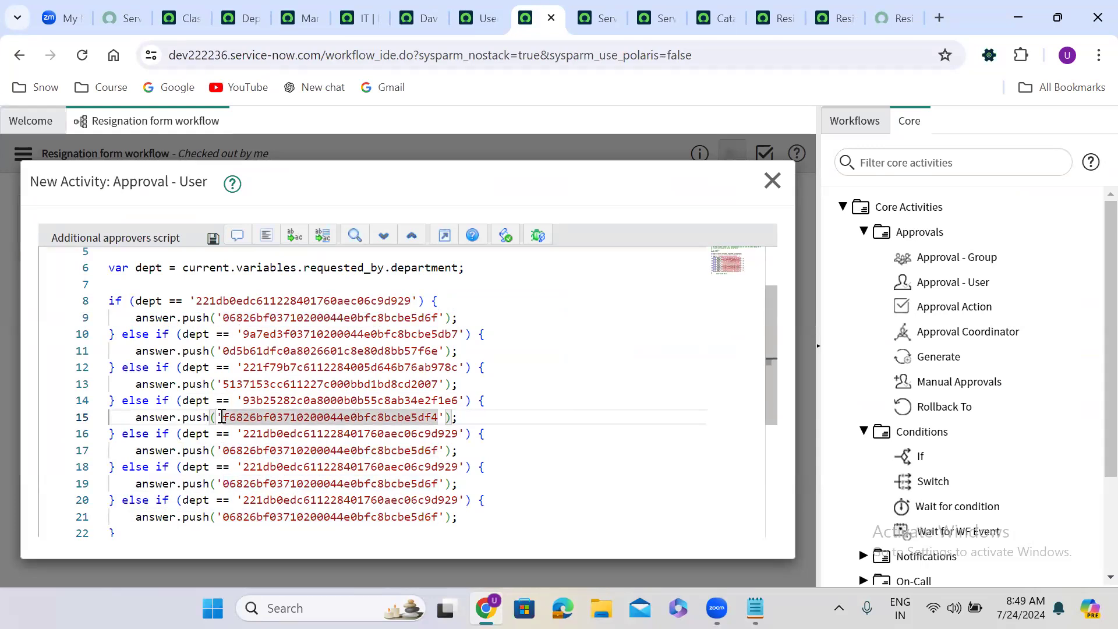
left_click(315, 8)
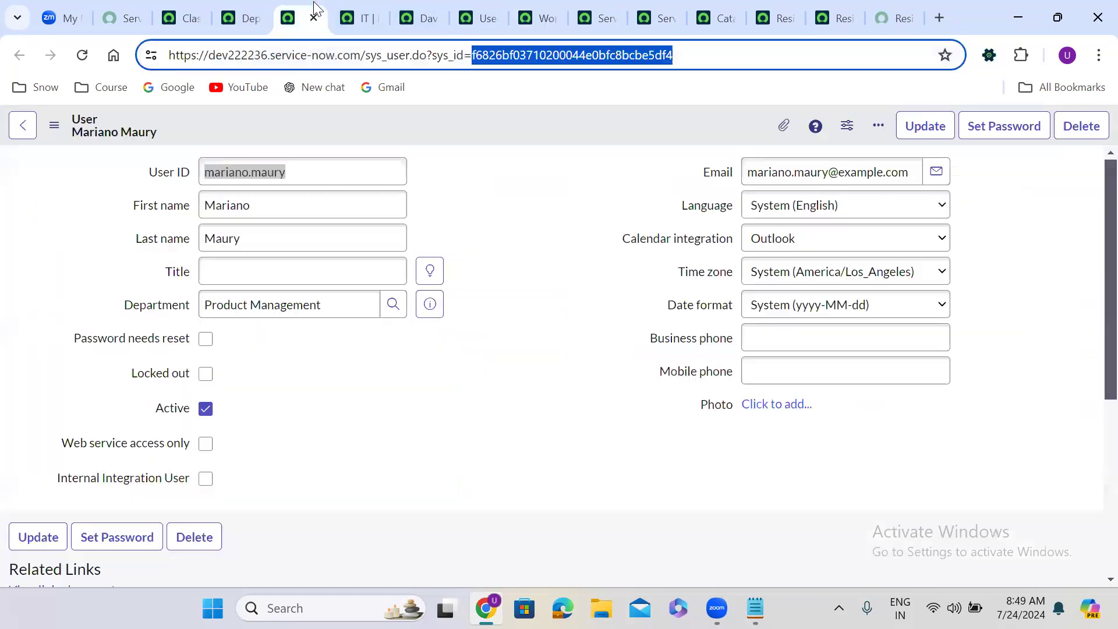
- Copy the Finance department's sys_id from the Departments list and paste it into the fourth else if condition
left_click(252, 12)
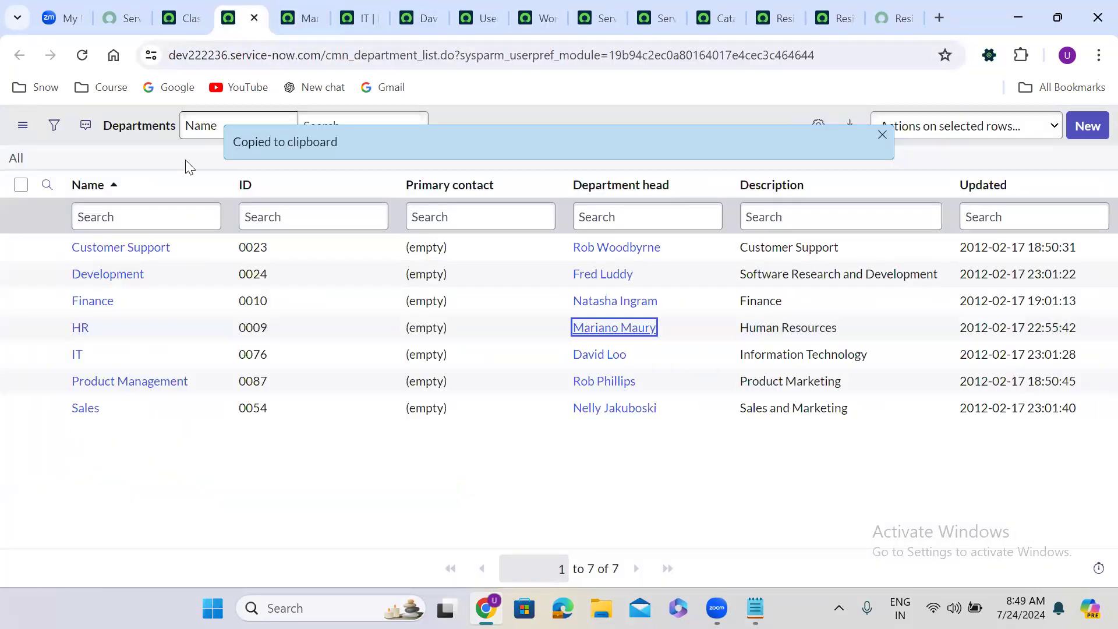
right_click(140, 302)
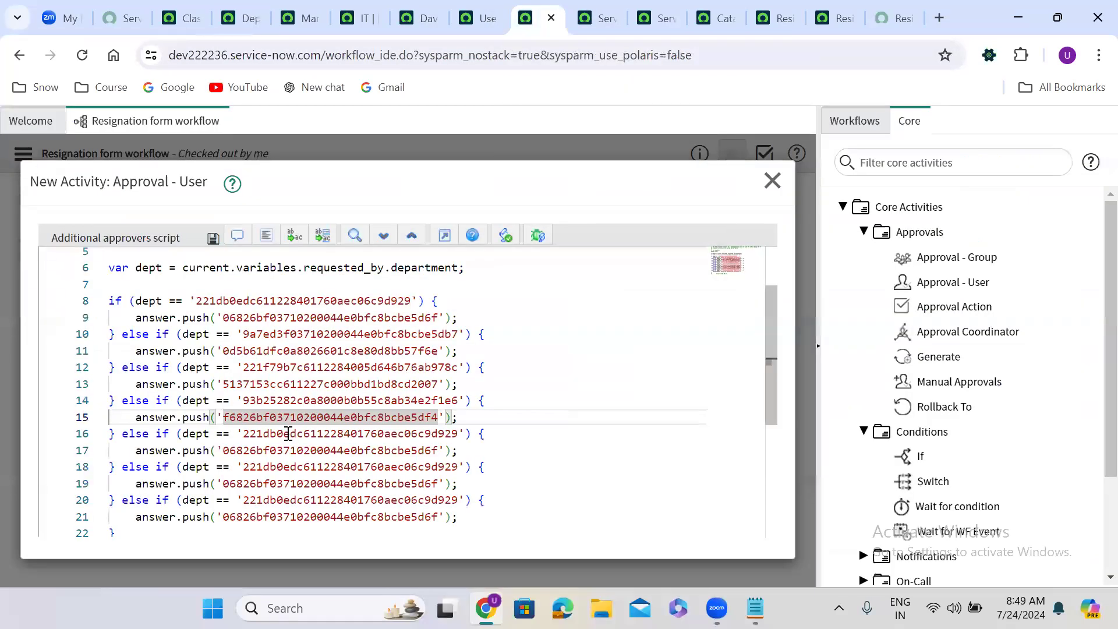
double_click(287, 434)
key("ctrl+v")
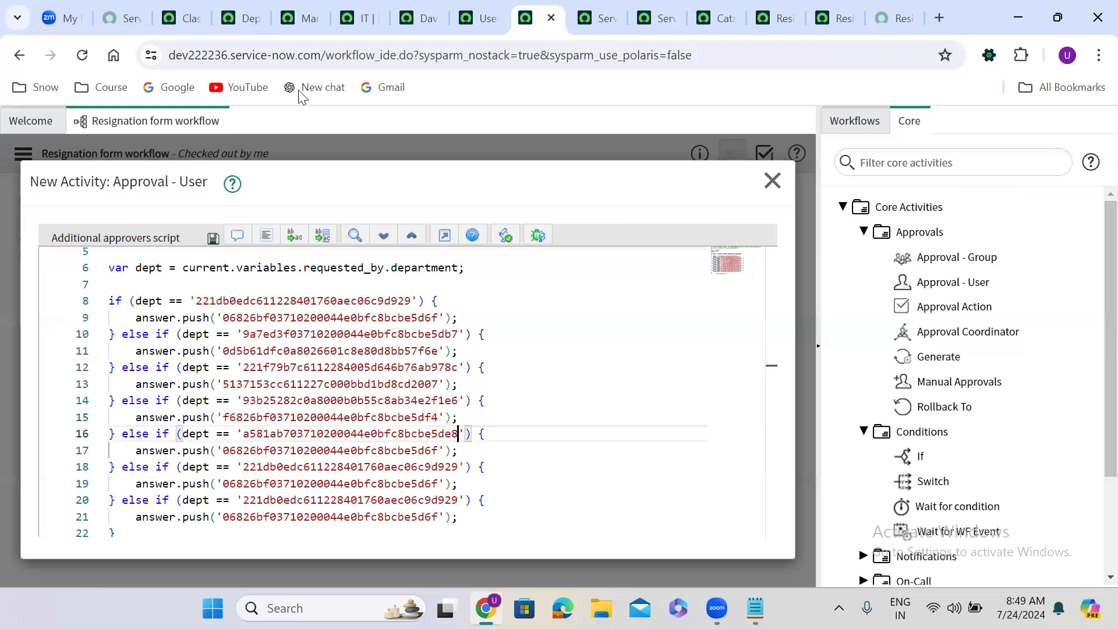
- Copy the Finance department head's sys_id from the user record's URL into the fourth else if branch's answer.push call
left_click(253, 7)
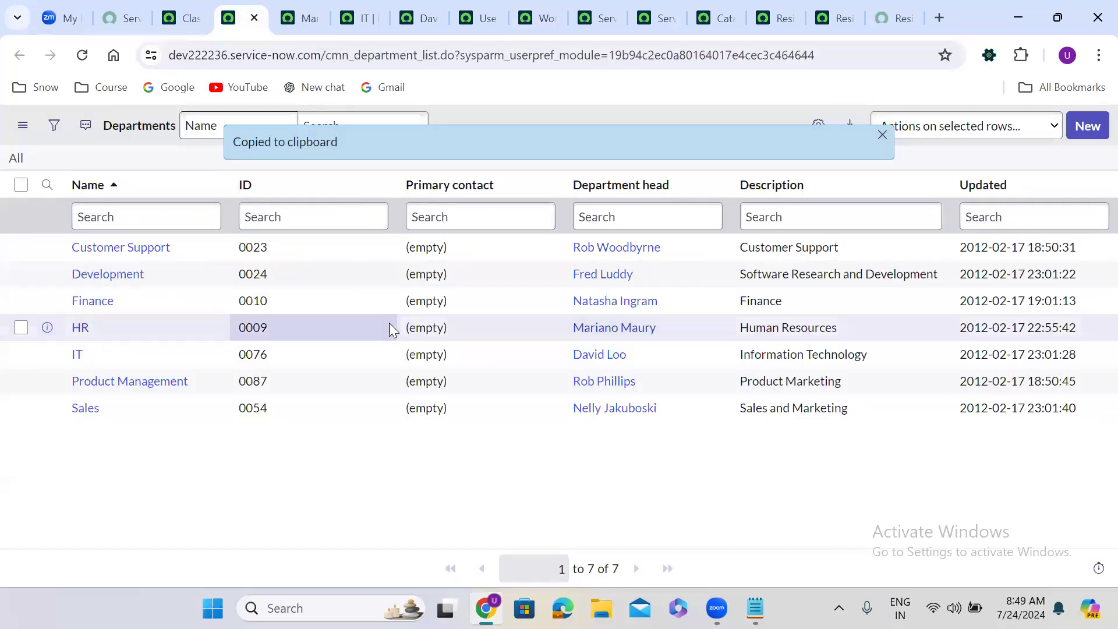
left_click(610, 303, "ctrl")
left_click(274, 18)
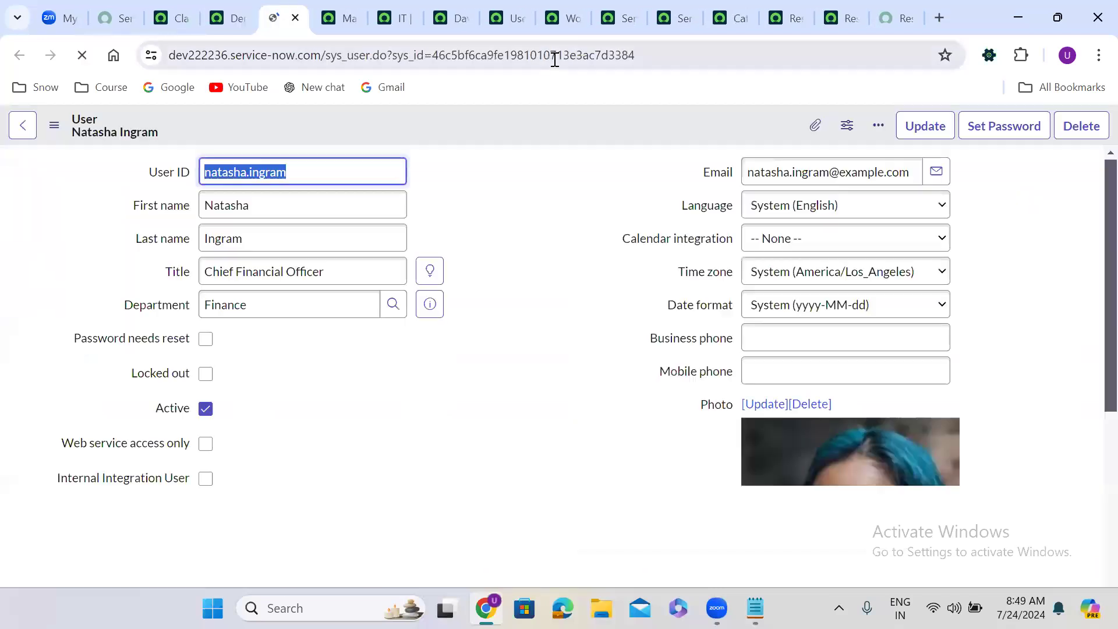
double_click(555, 58)
key("ctrl+c")
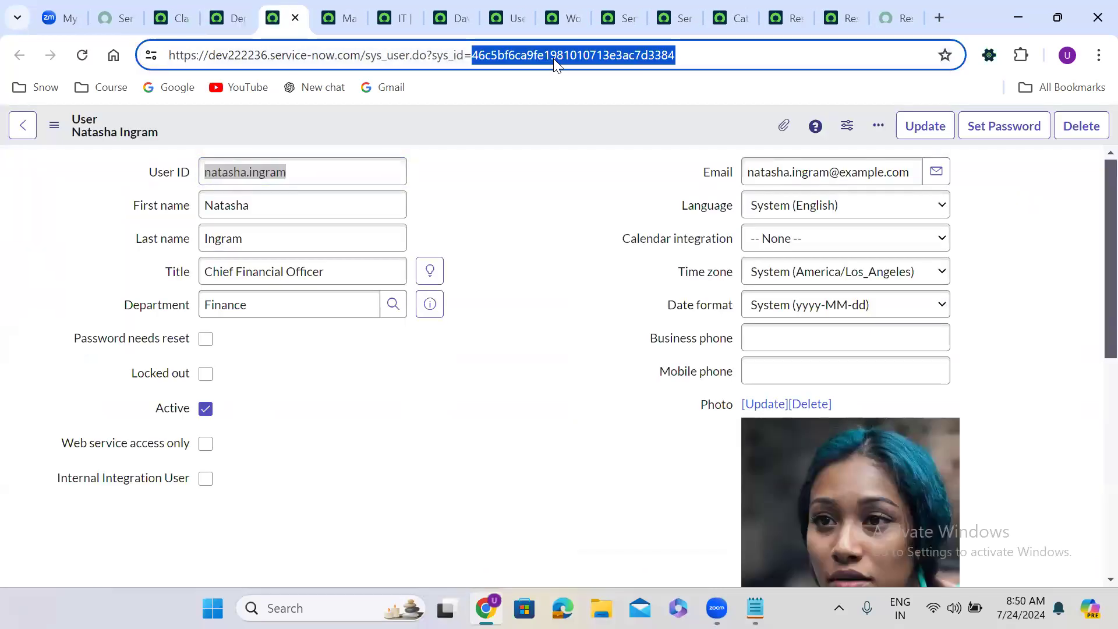
left_click(567, 4)
double_click(265, 450)
key("ctrl+v")
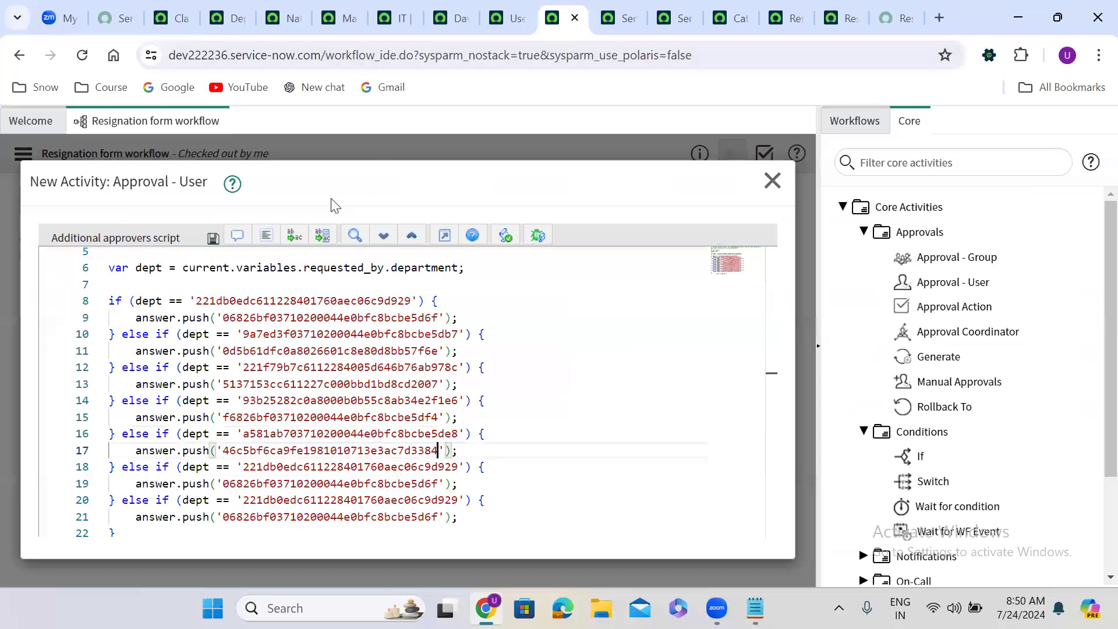
- Copy the Development department's sys_id from the Departments list and paste it into the fifth else if condition
left_click(229, 18)
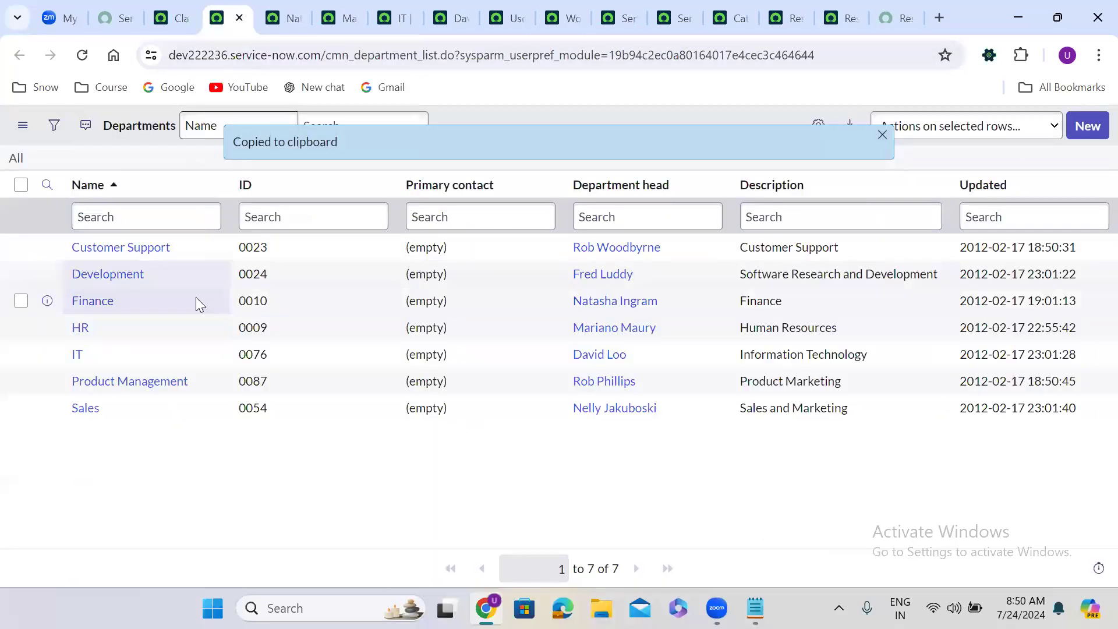
right_click(181, 275)
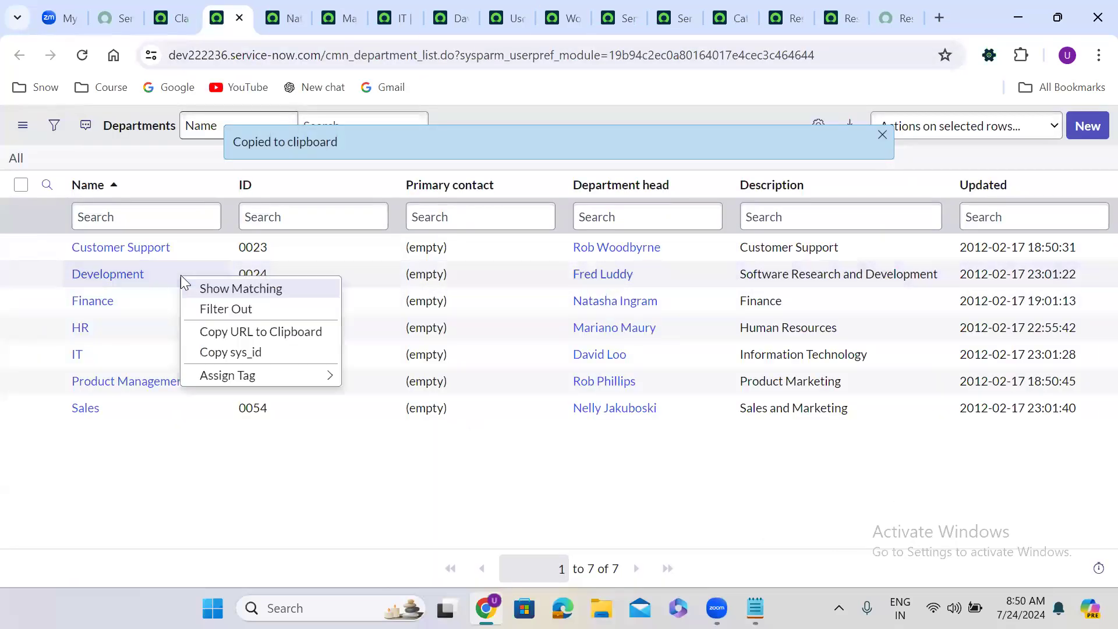
left_click(235, 353)
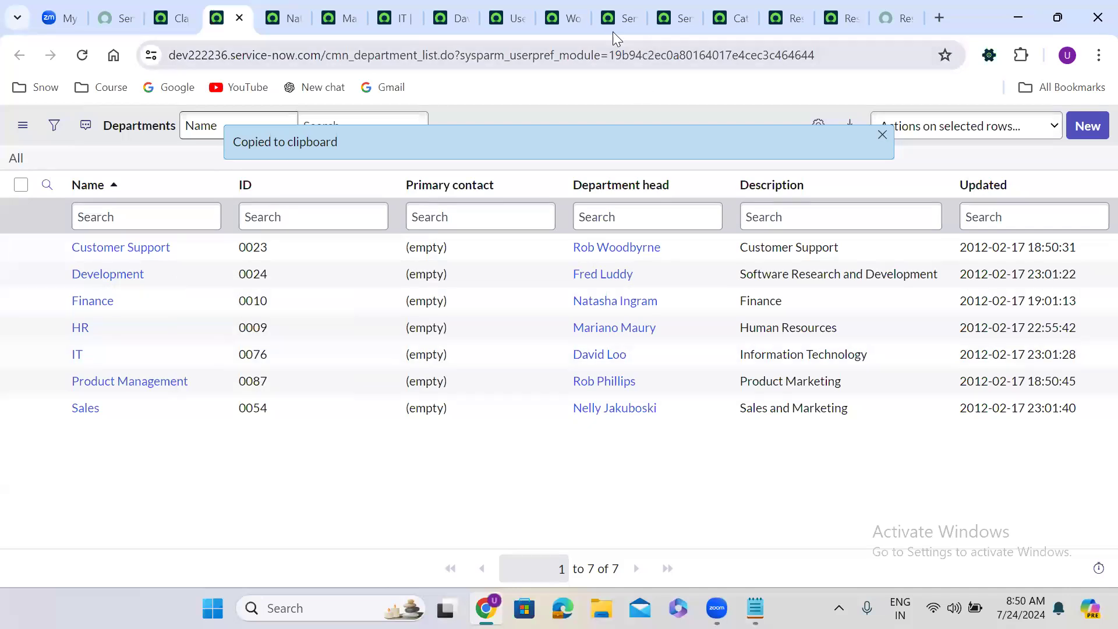
left_click(571, 13)
double_click(291, 467)
key("ctrl+v")
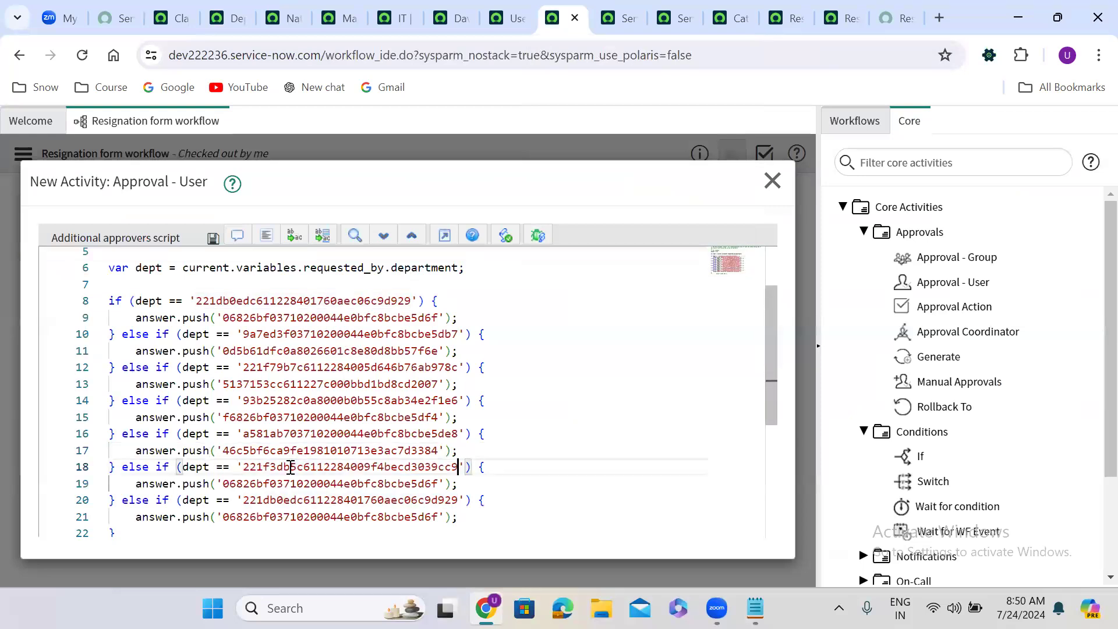
- Copy the Development department head's sys_id from the user record's URL into the fifth else if branch's answer.push call
left_click(221, 4)
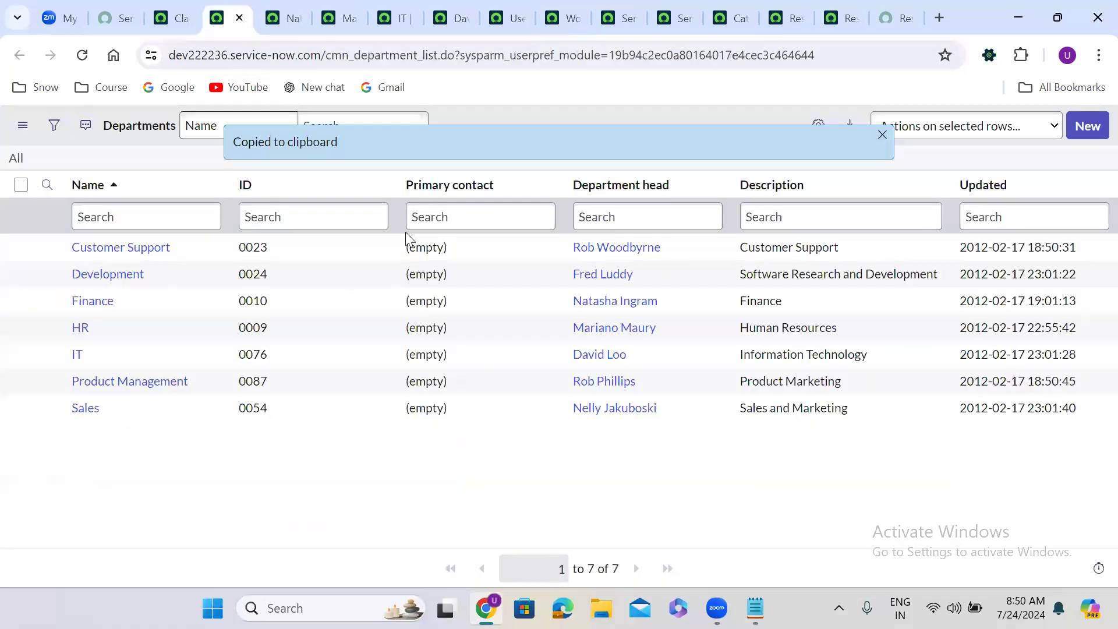
left_click(618, 285, "ctrl")
left_click(262, 9)
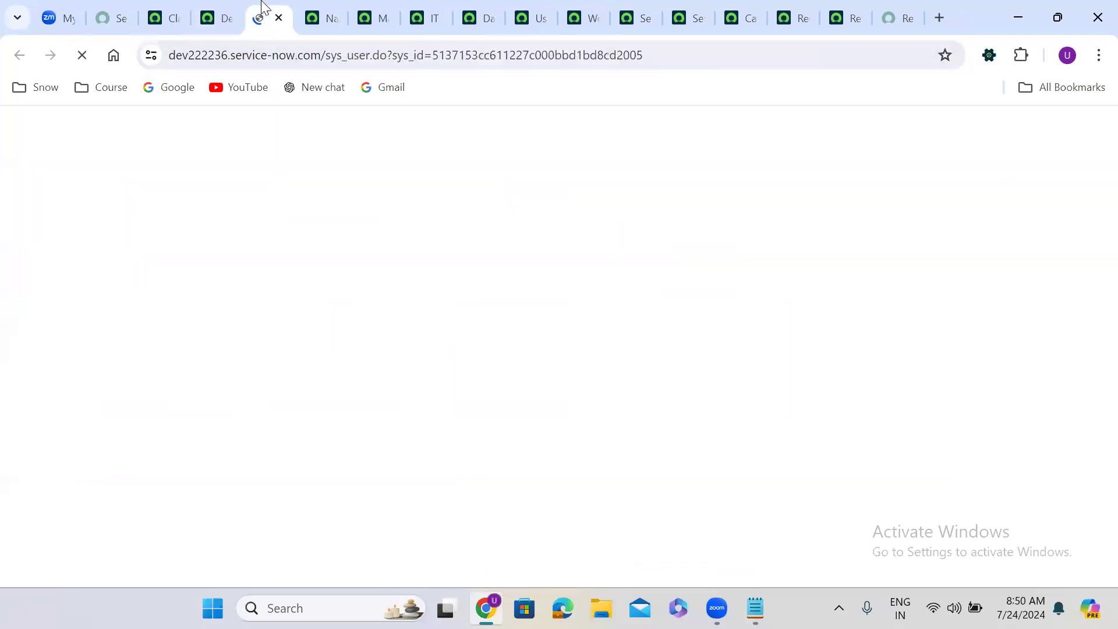
double_click(492, 55)
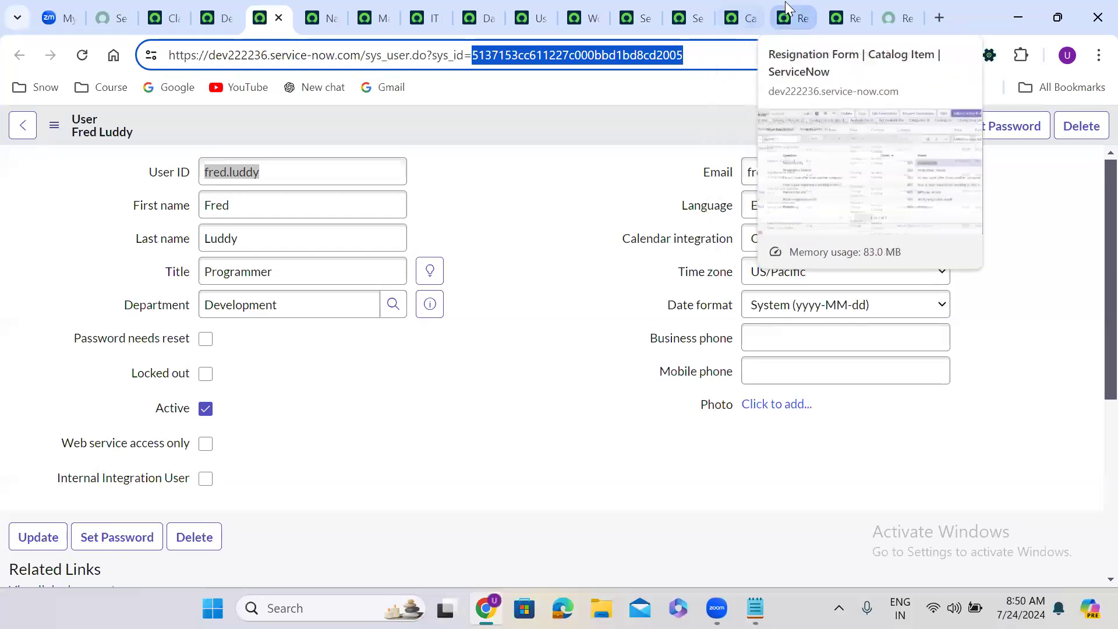
left_click(576, 18)
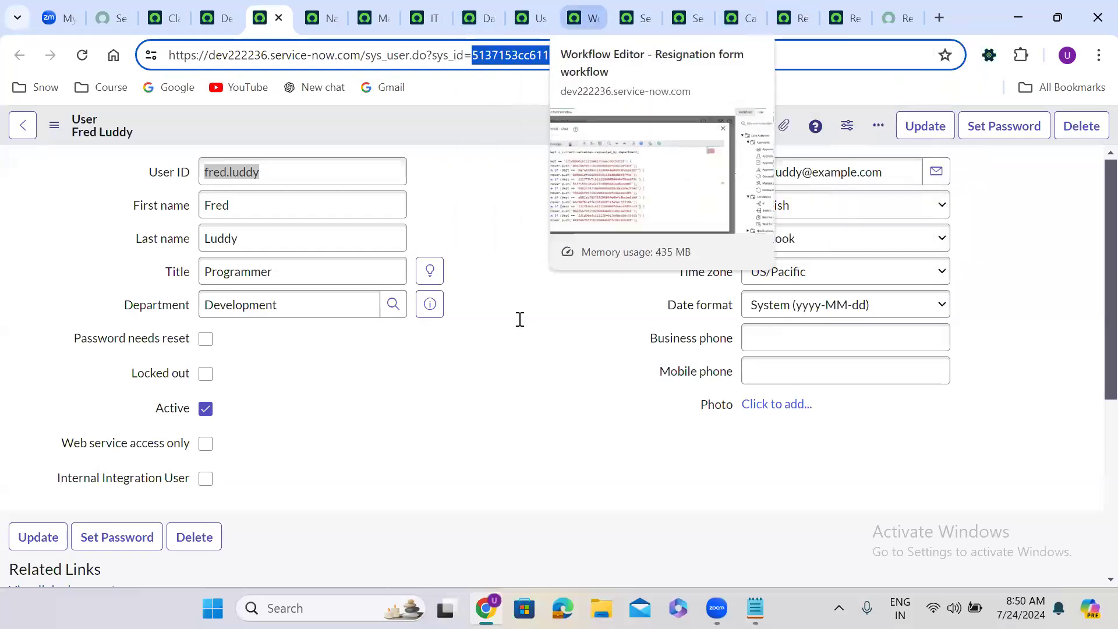
double_click(227, 483)
key("ctrl+v")
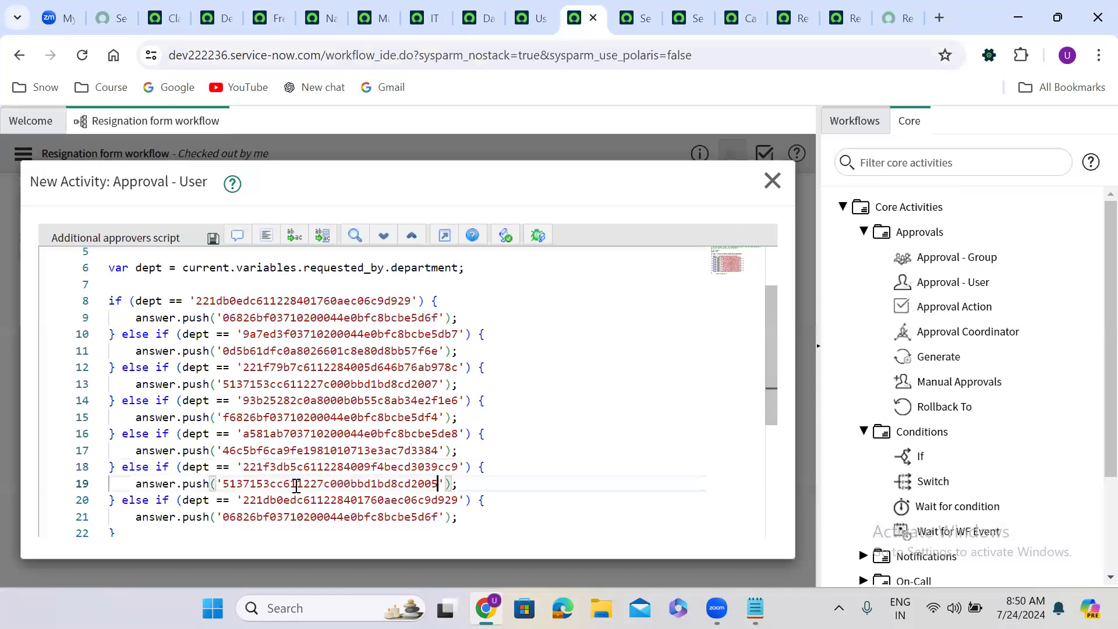
- Open the Customer Support department head's record in a new tab and paste that department's copied sys_id into the sixth else if condition
left_click(166, 8)
left_click(227, 7)
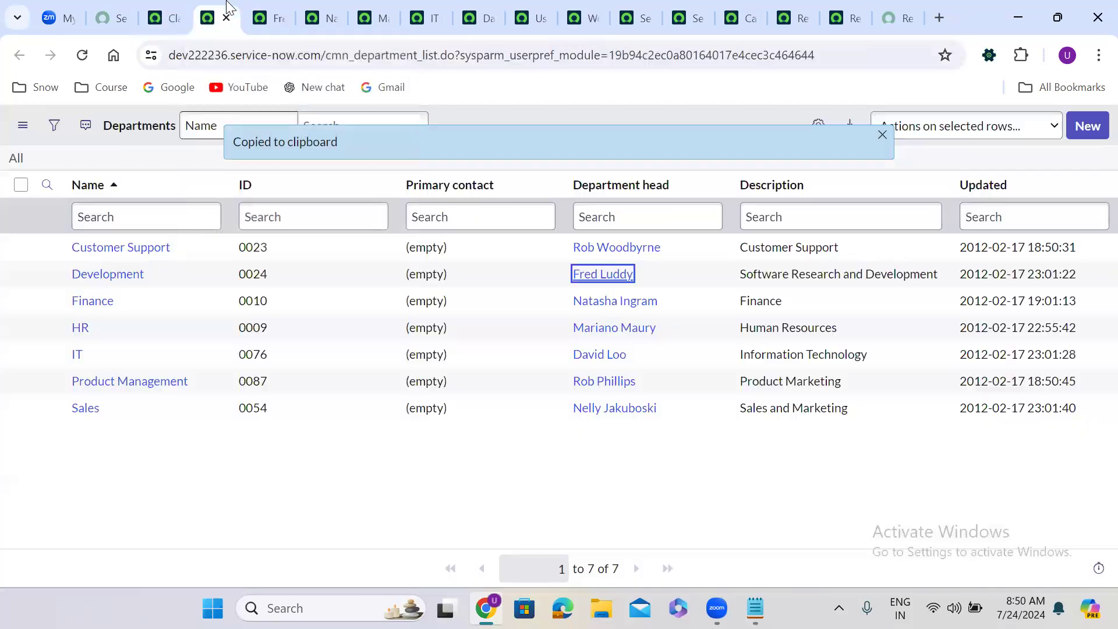
left_click(196, 249)
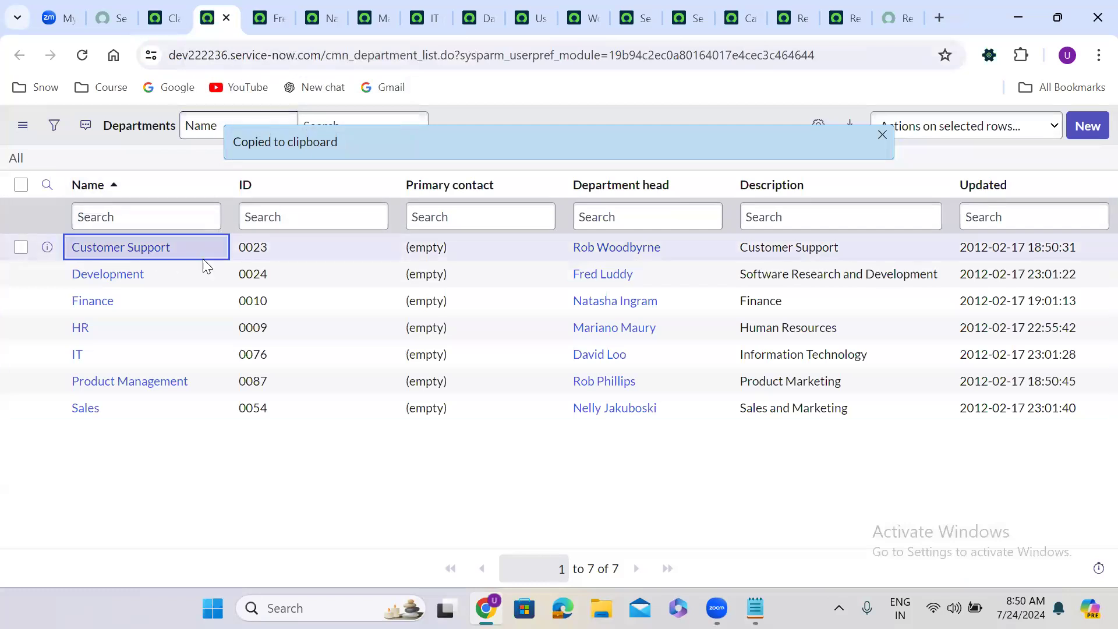
right_click(202, 247)
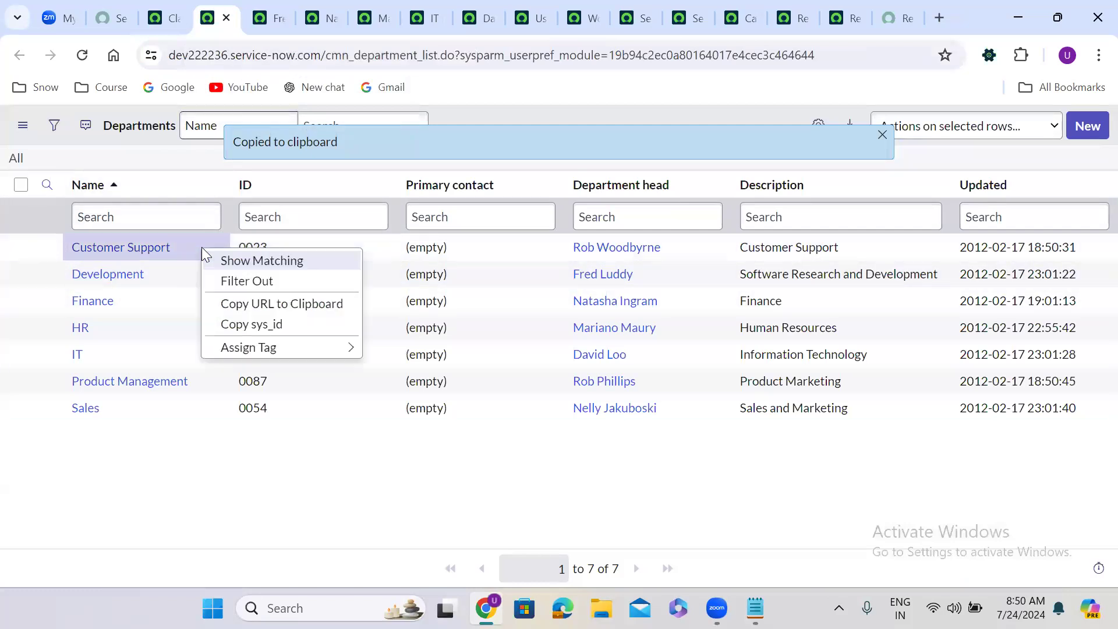
left_click(261, 324)
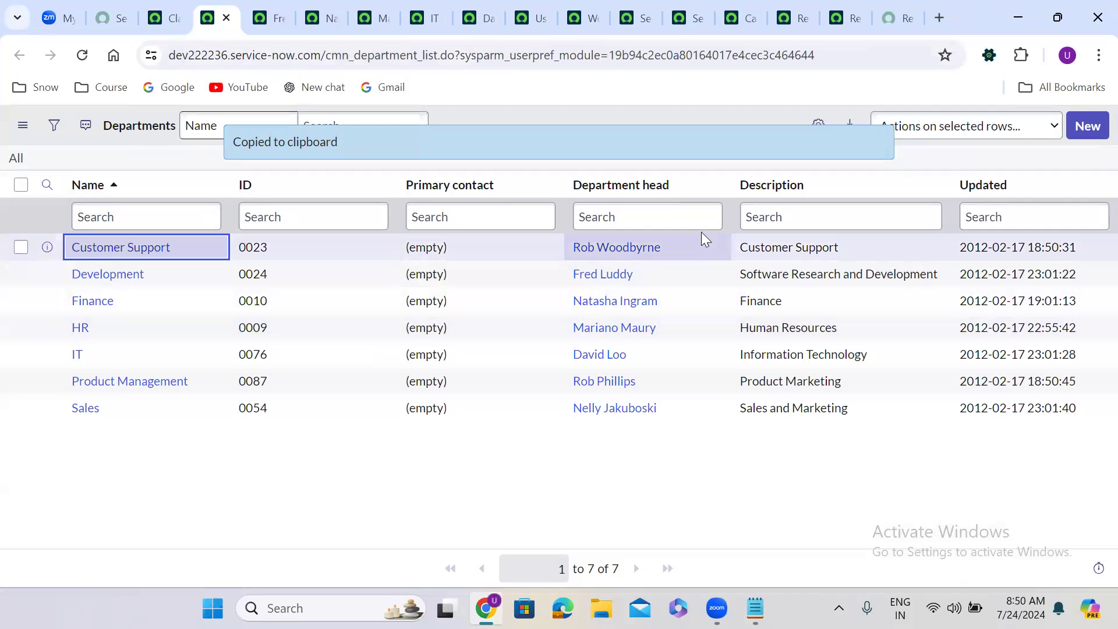
middle_click(636, 250)
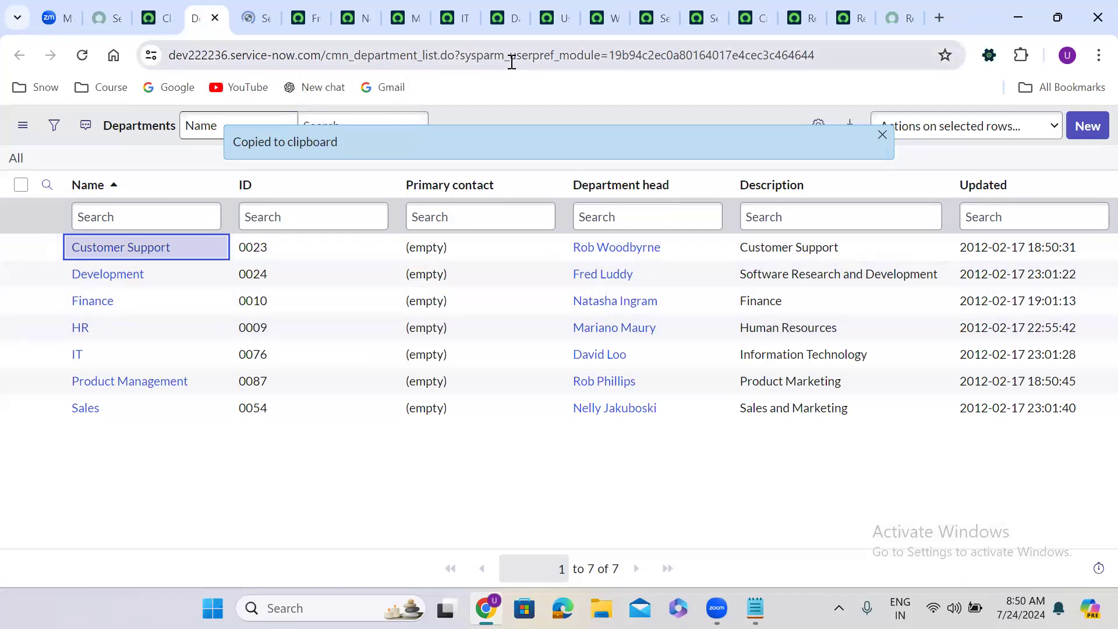
left_click(605, 18)
double_click(291, 500)
key("ctrl+v")
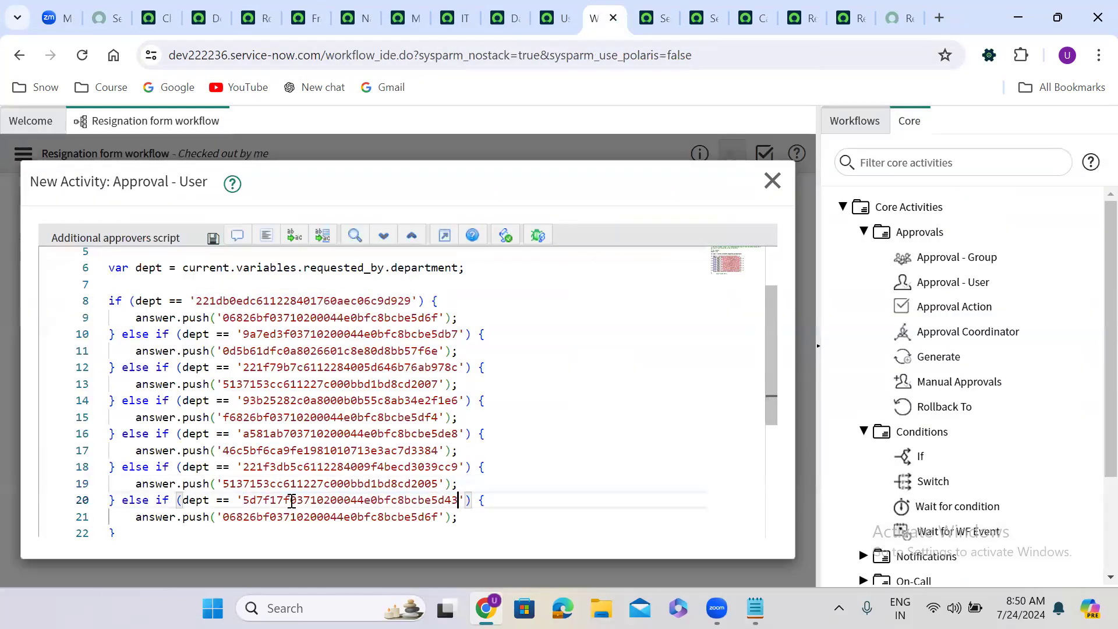
- Copy the Customer Support department head's sys_id from the user record's URL into the sixth else if branch's answer.push call
left_click(240, 16)
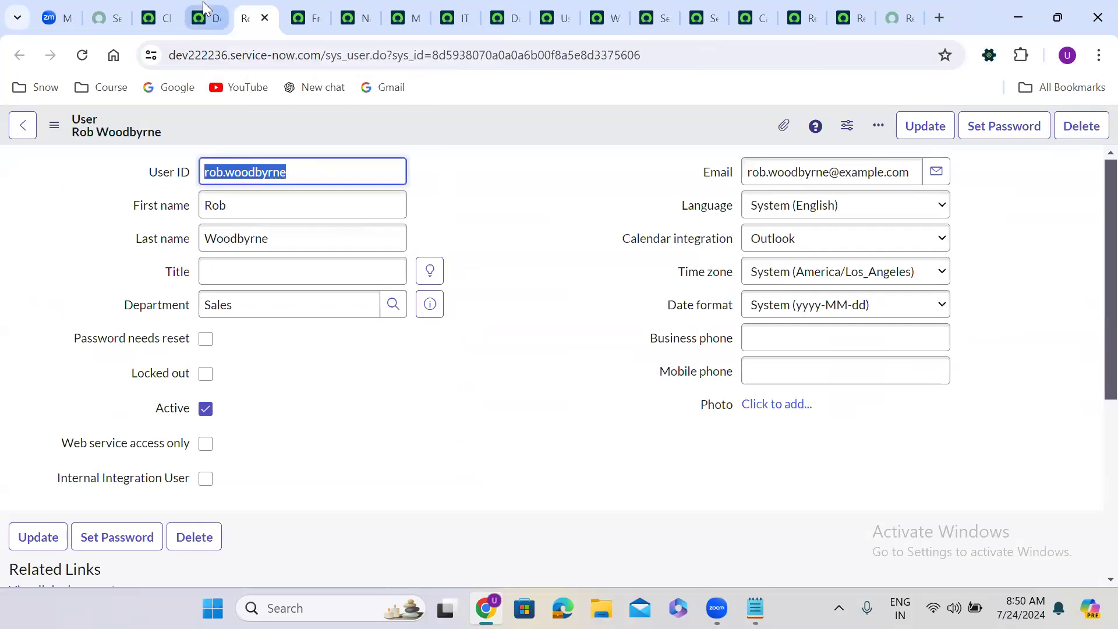
left_click(204, 2)
left_click(244, 16)
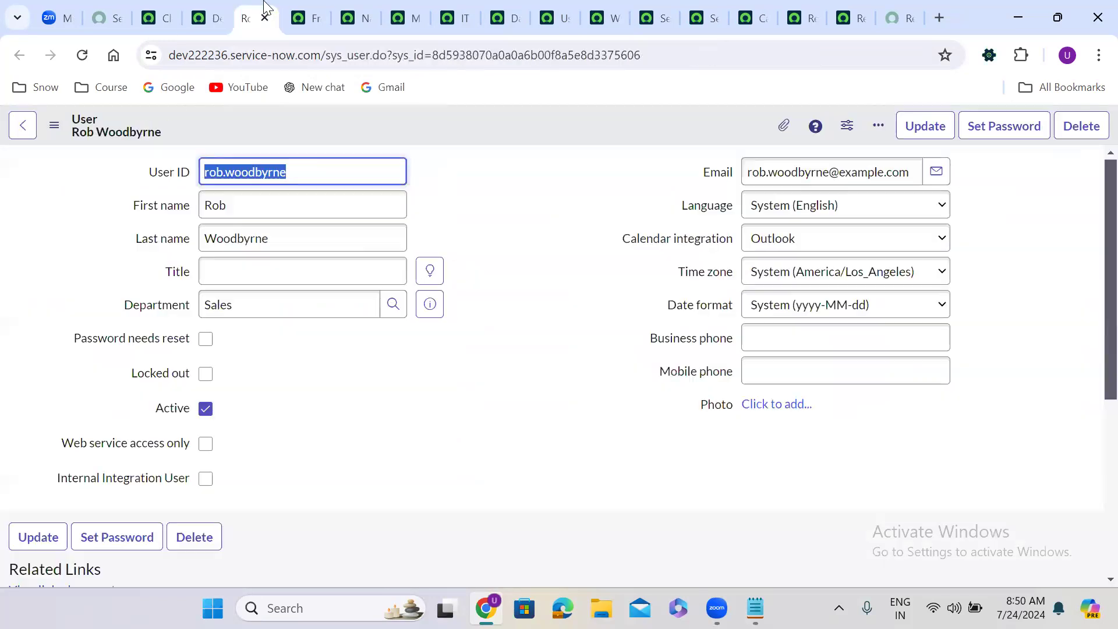
double_click(489, 53)
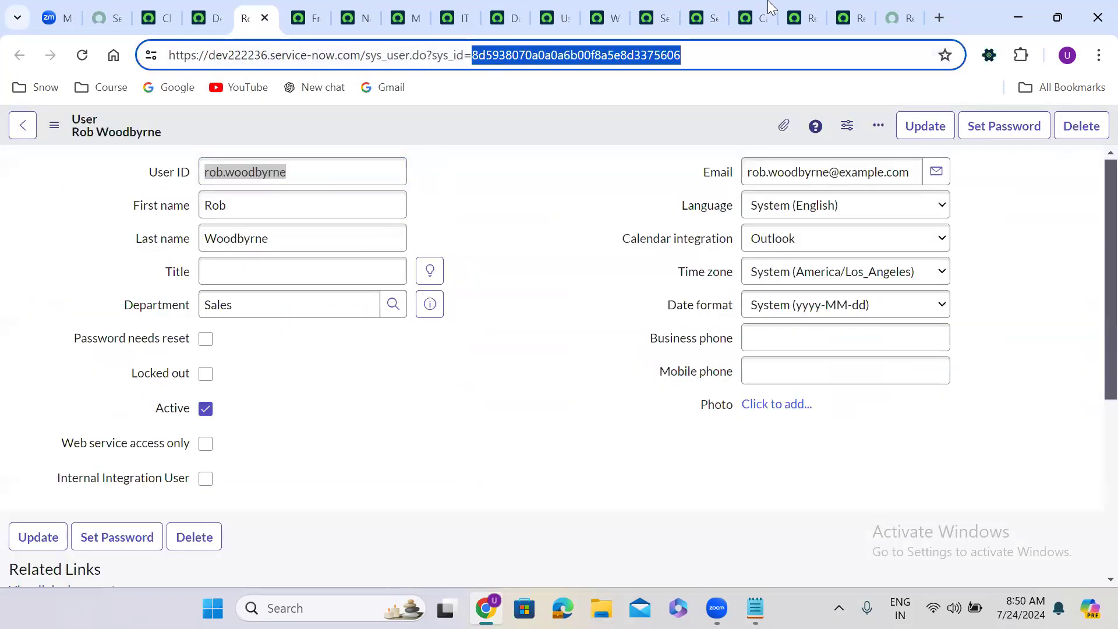
left_click(597, 12)
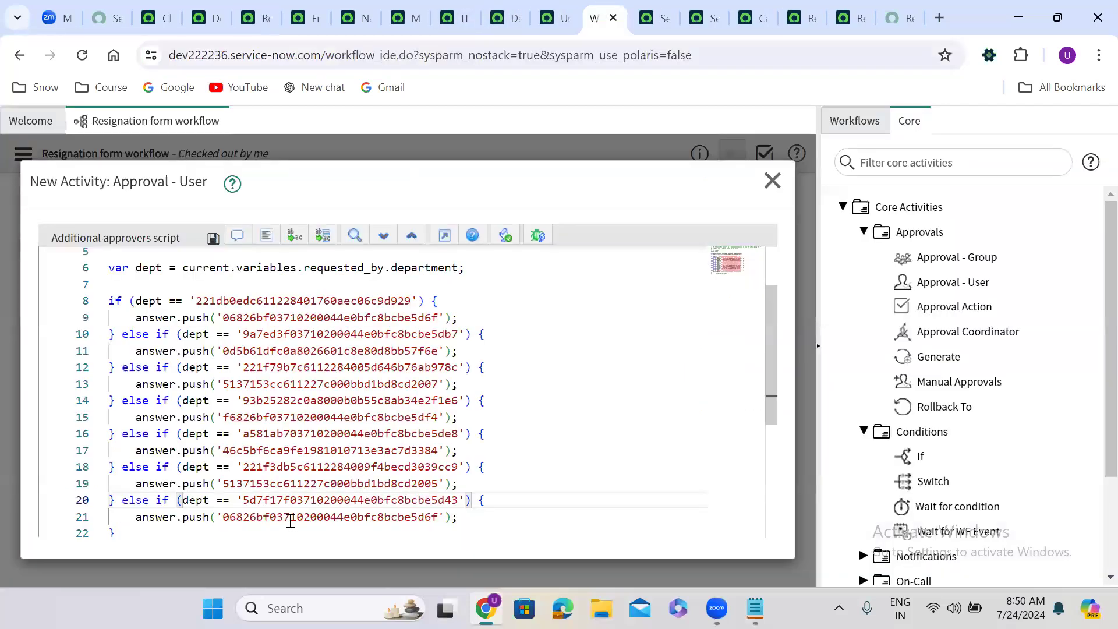
double_click(291, 517)
key("ctrl+v")
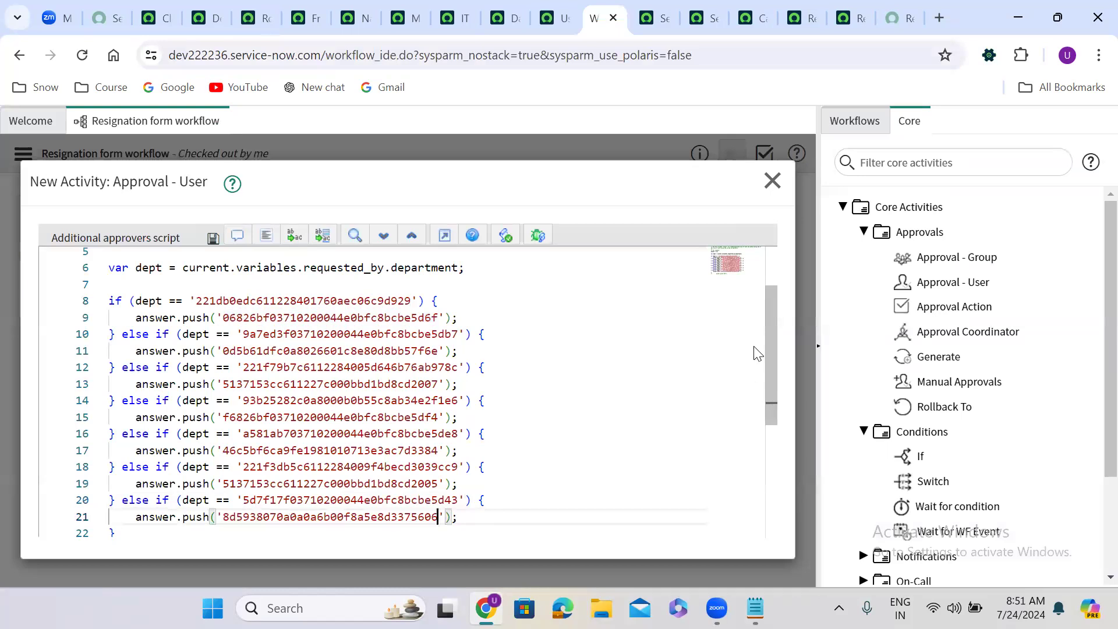
- Submit the Approval - User activity, then connect the Approval Action's Always output to it and shift it slightly up and right on the canvas
left_click(443, 235)
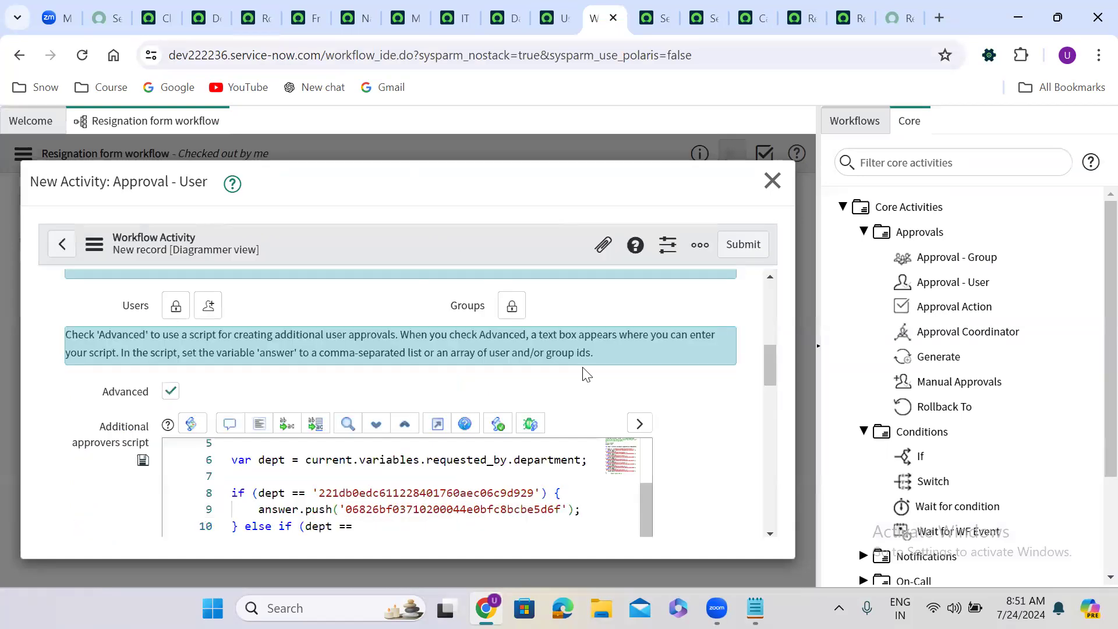
left_click(733, 244)
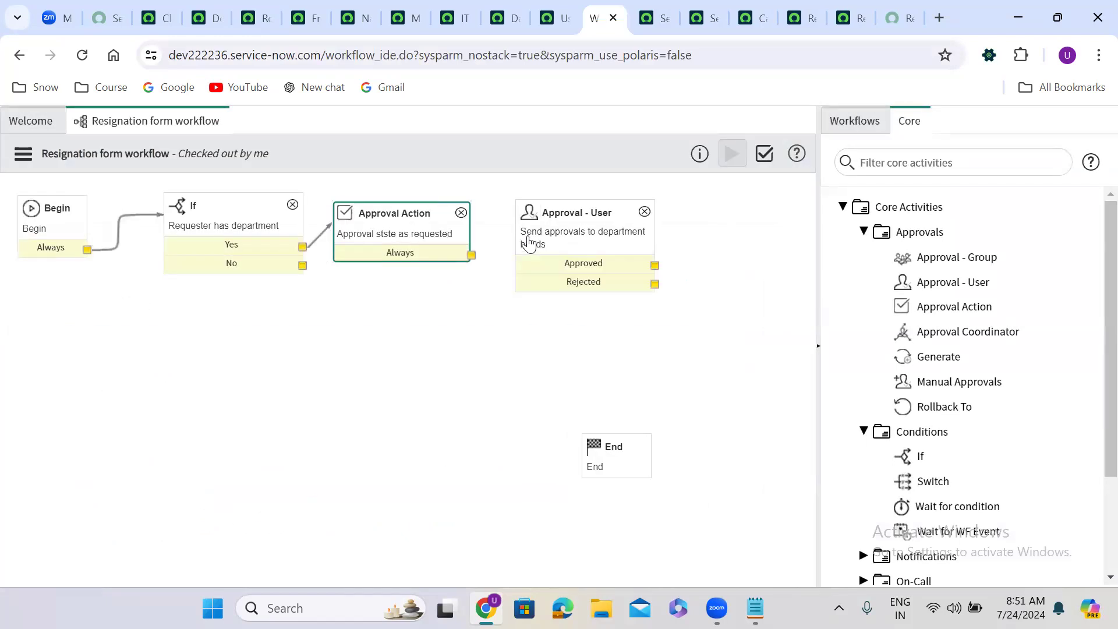
left_click_drag(472, 255, 558, 245)
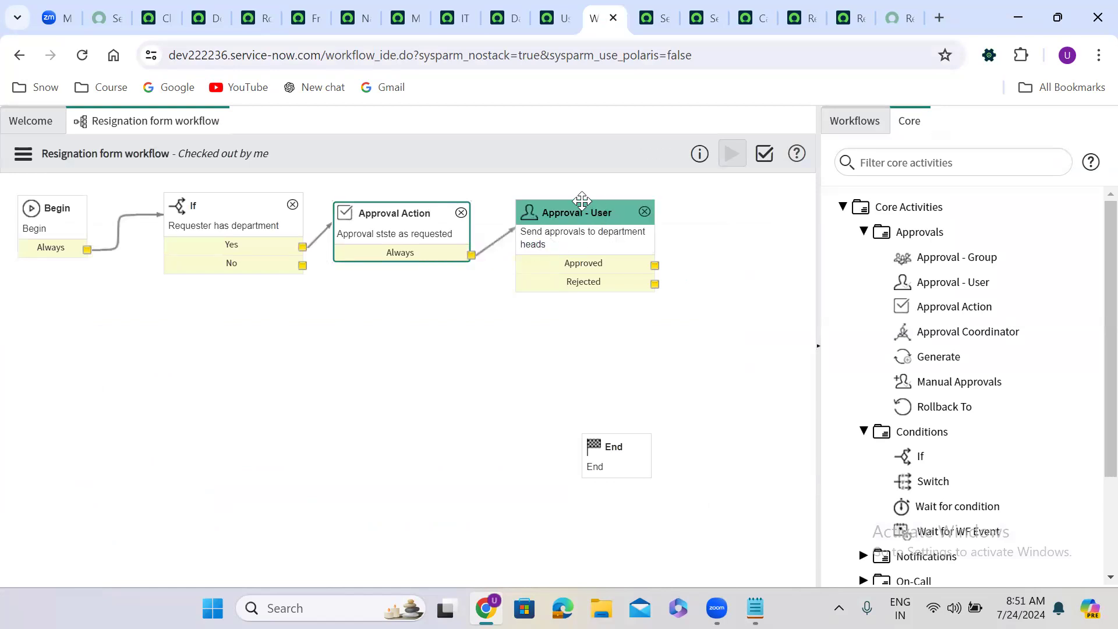
left_click_drag(572, 207, 604, 194)
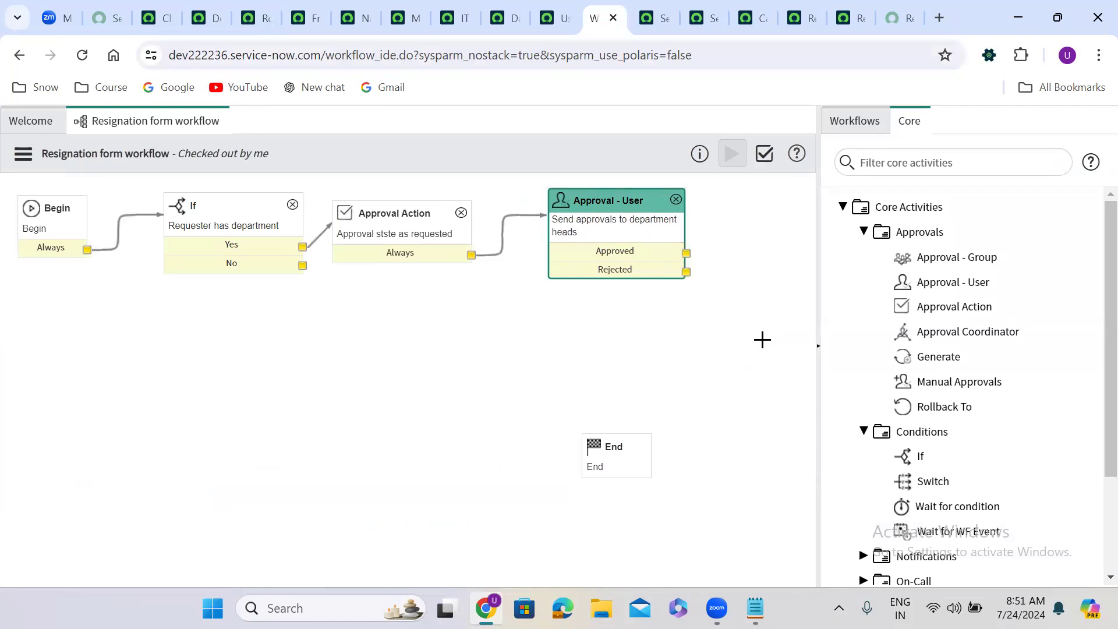
left_click_drag(687, 271, 664, 405)
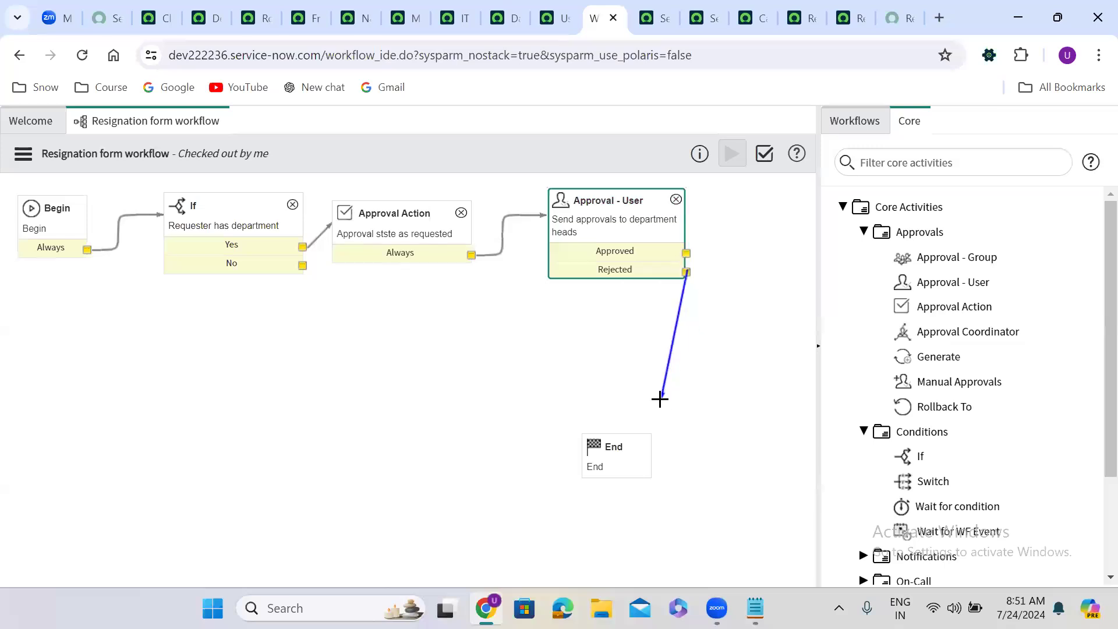
left_click_drag(660, 399, 660, 398)
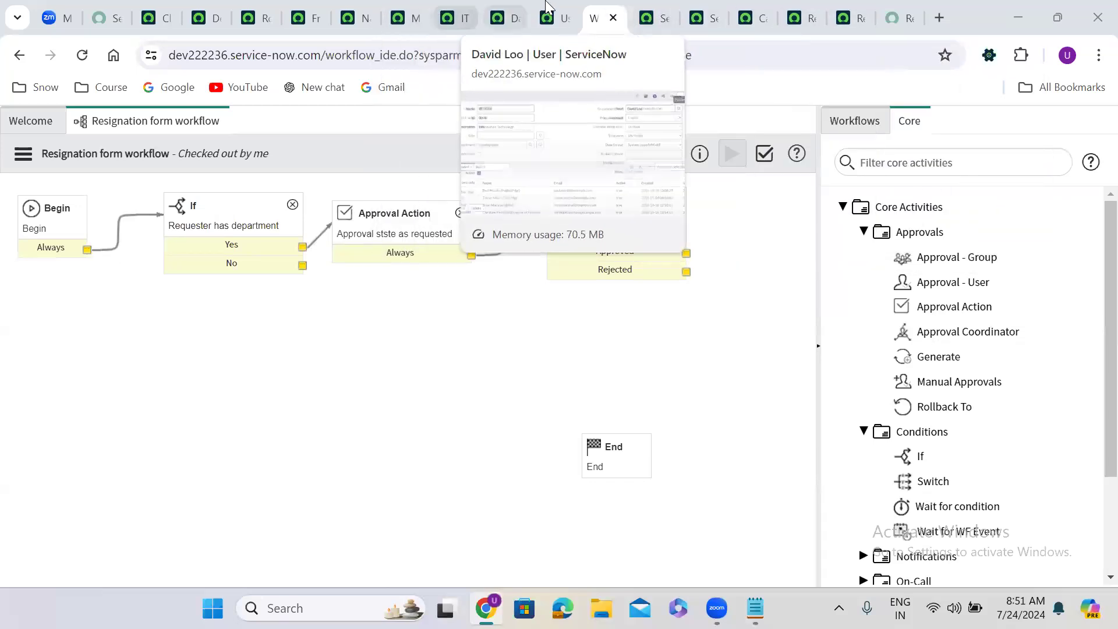
- Reopen the Approval - User activity's script and replace the first if branch's answer.push argument with current.variables.requested_by.department.dept_head
double_click(622, 223)
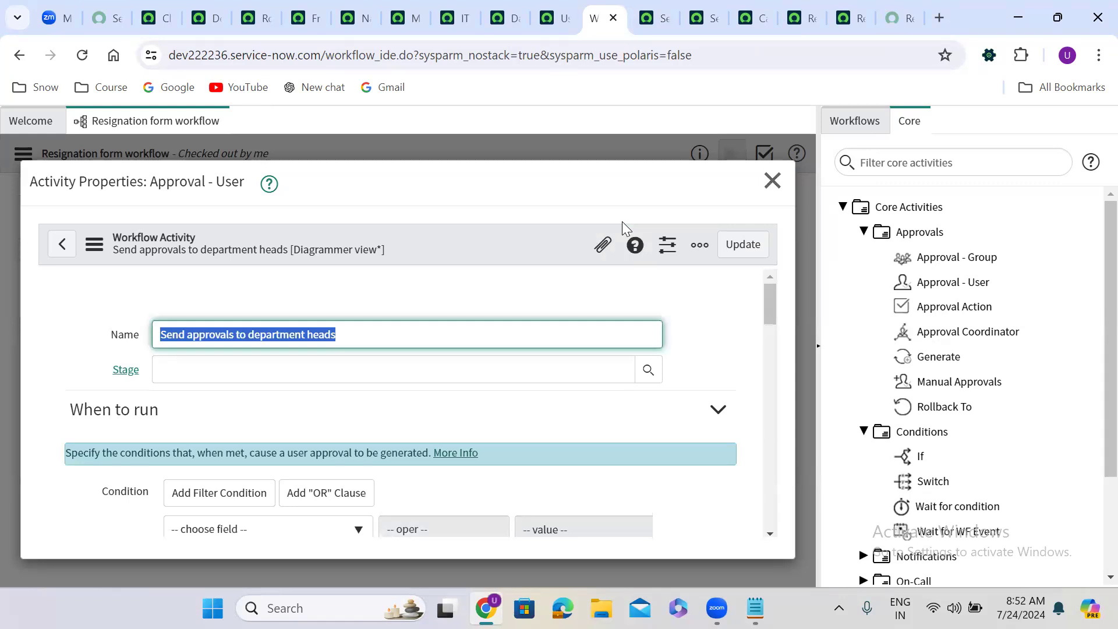
left_click_drag(768, 285, 765, 394)
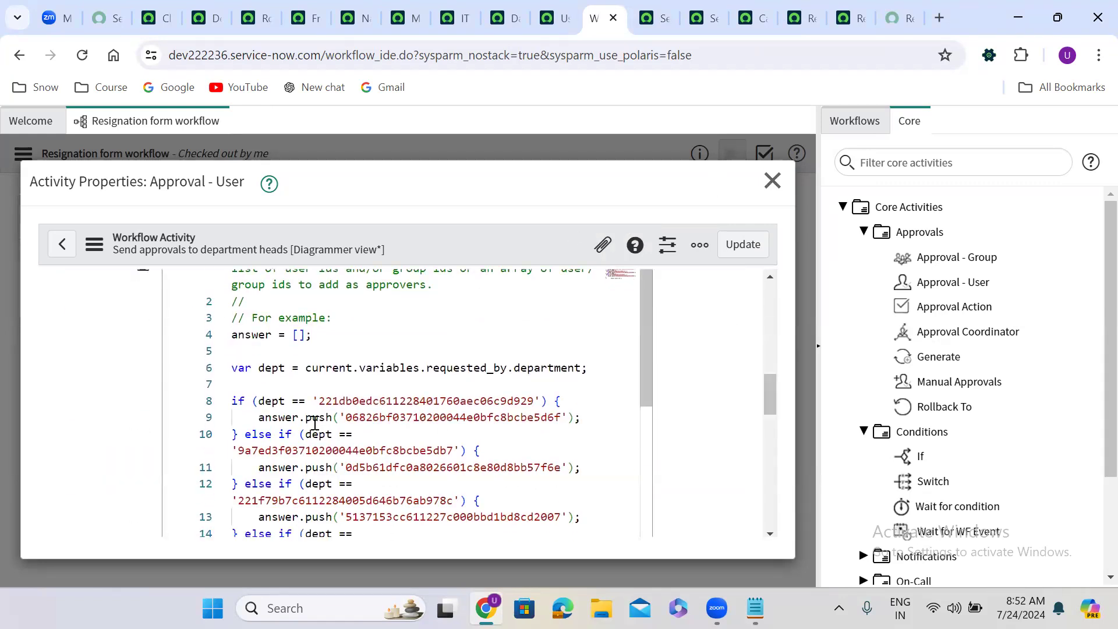
left_click_drag(340, 418, 567, 417)
key("BackSpace")
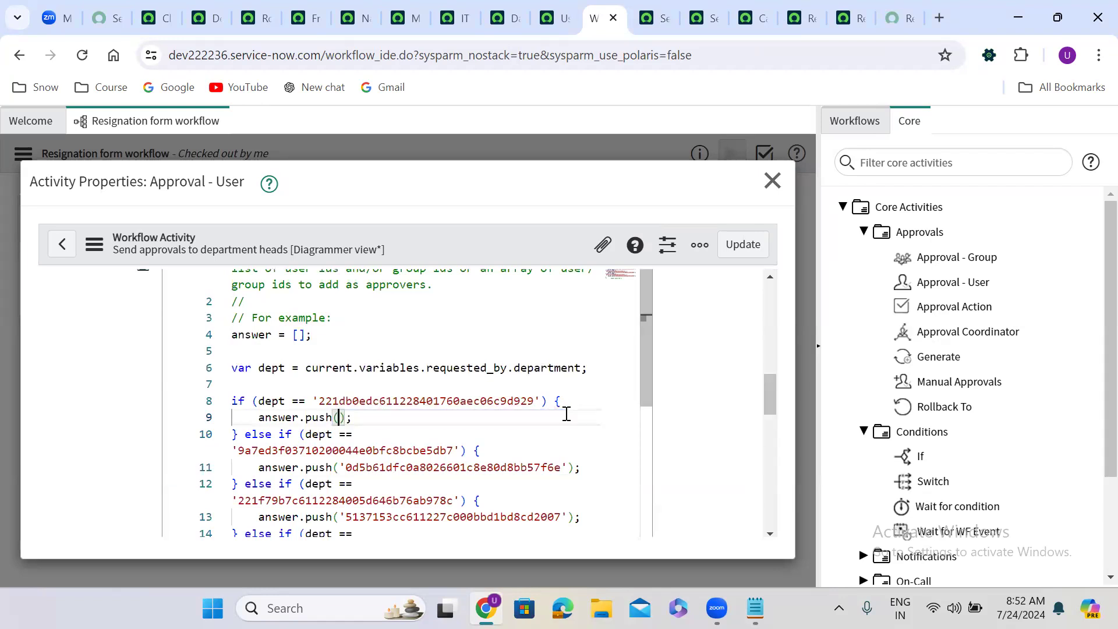
left_click_drag(304, 368, 582, 367)
key("ctrl+c")
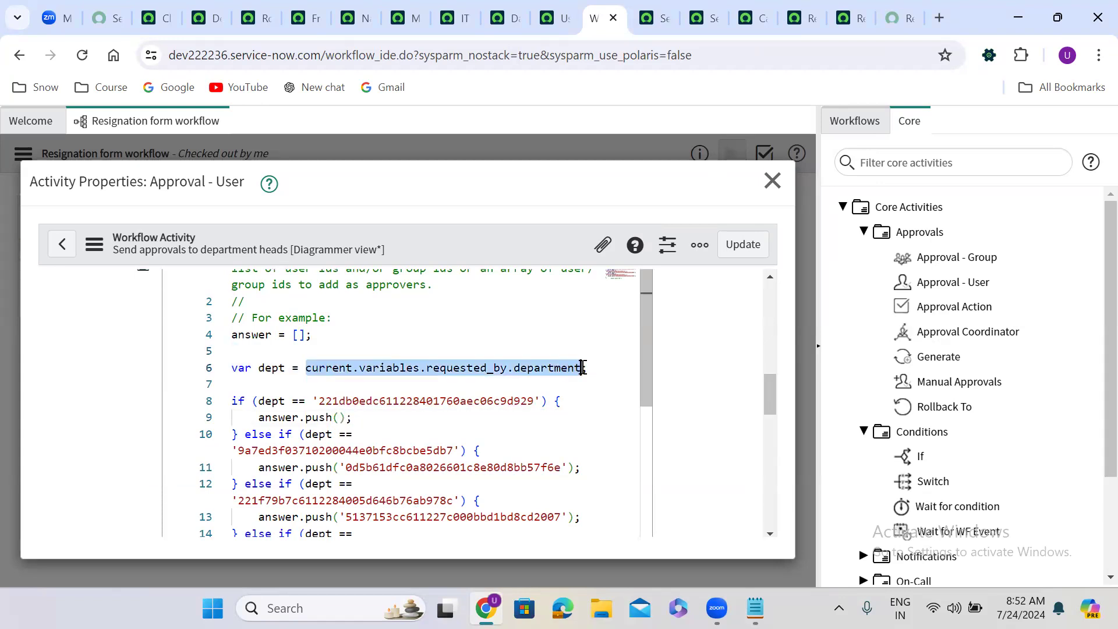
left_click(340, 417)
key("ctrl+v")
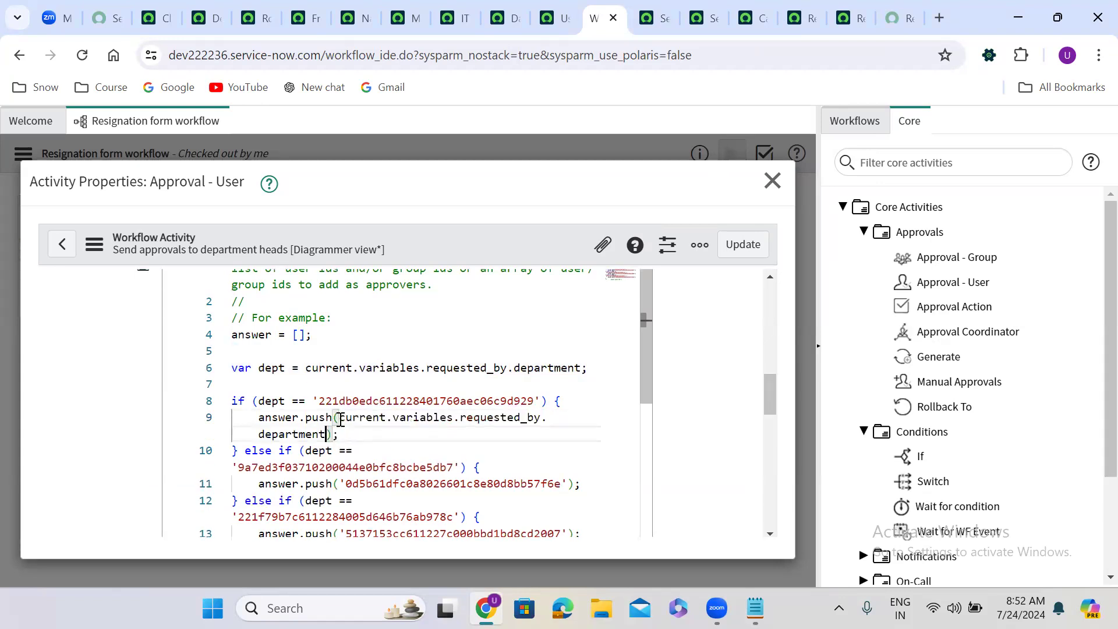
type(".dept")
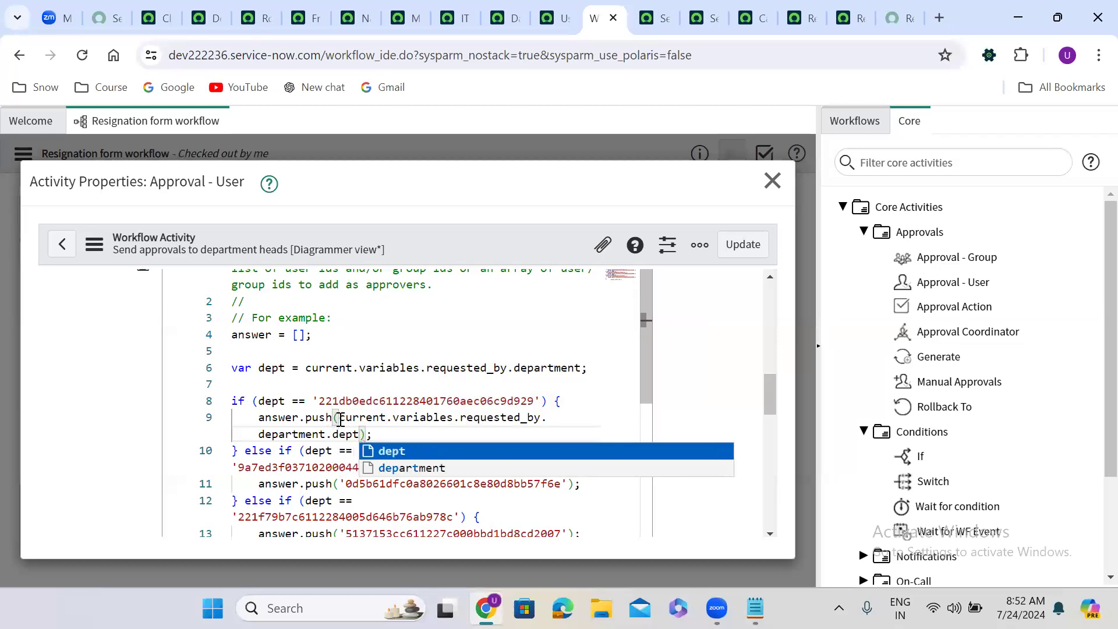
type("_head")
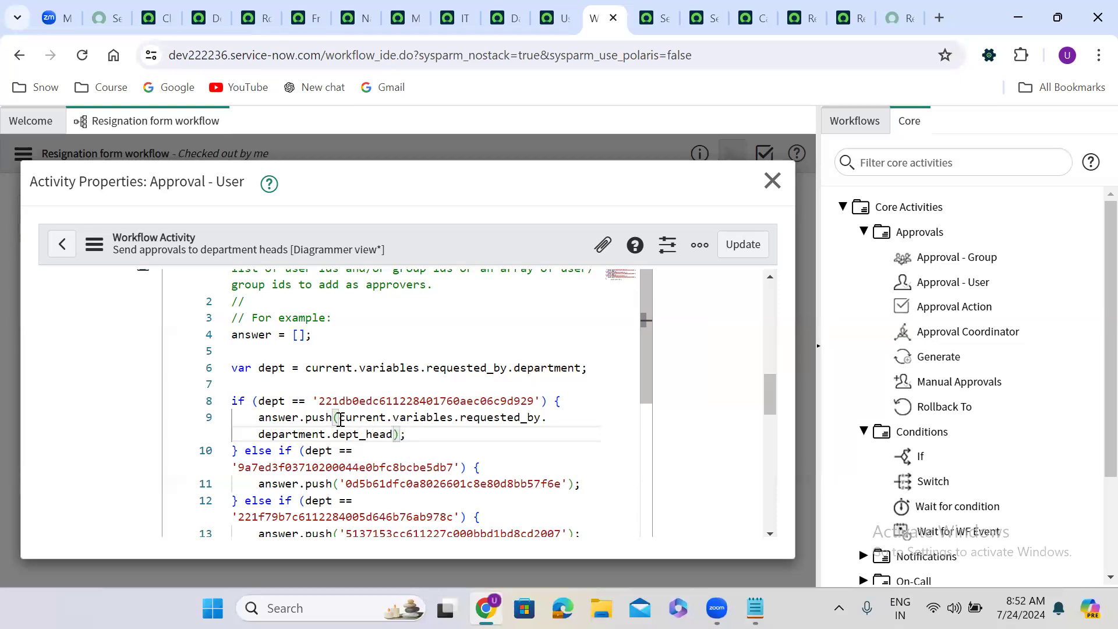
- Copy the dept_head expression over the hard-coded sys_id in the first else if branch's answer.push call
left_click_drag(339, 418, 395, 435)
key("ctrl+c")
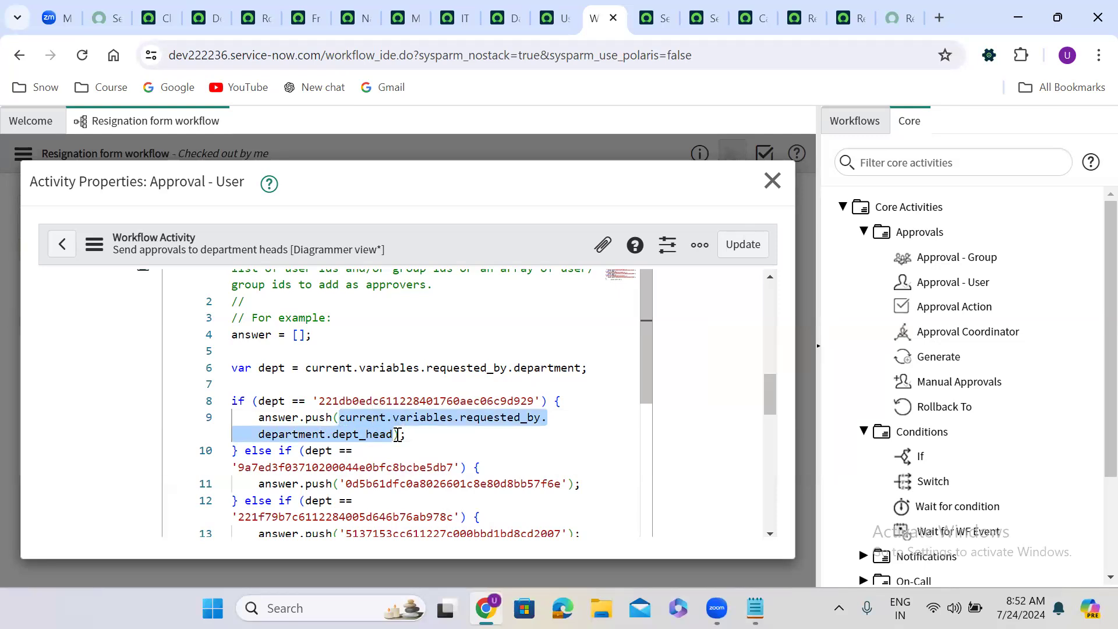
left_click_drag(340, 484, 569, 478)
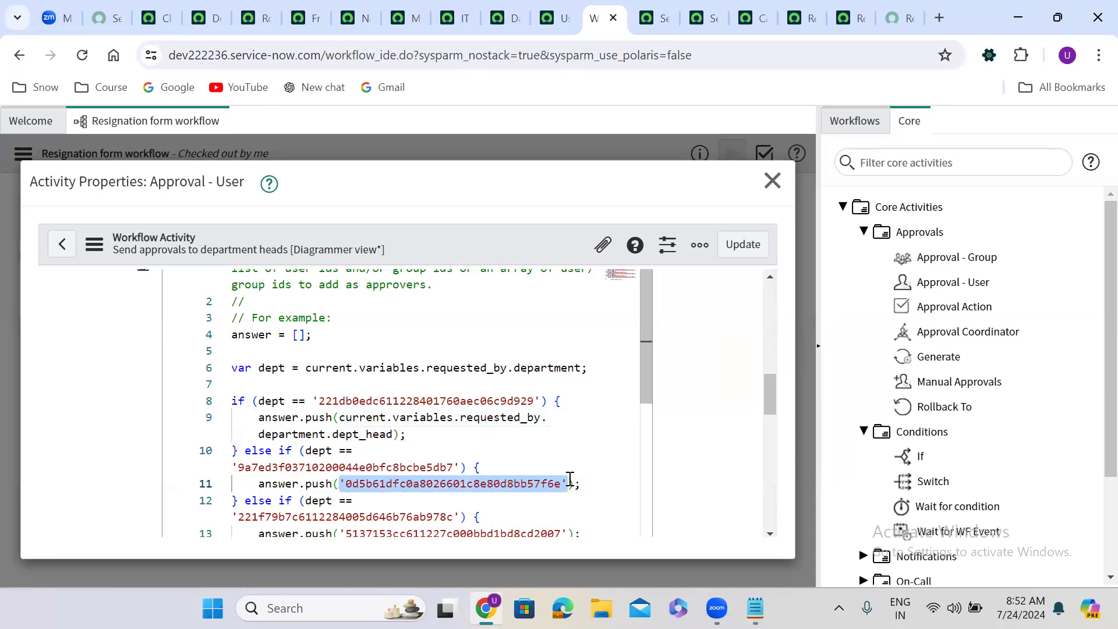
key("ctrl+v")
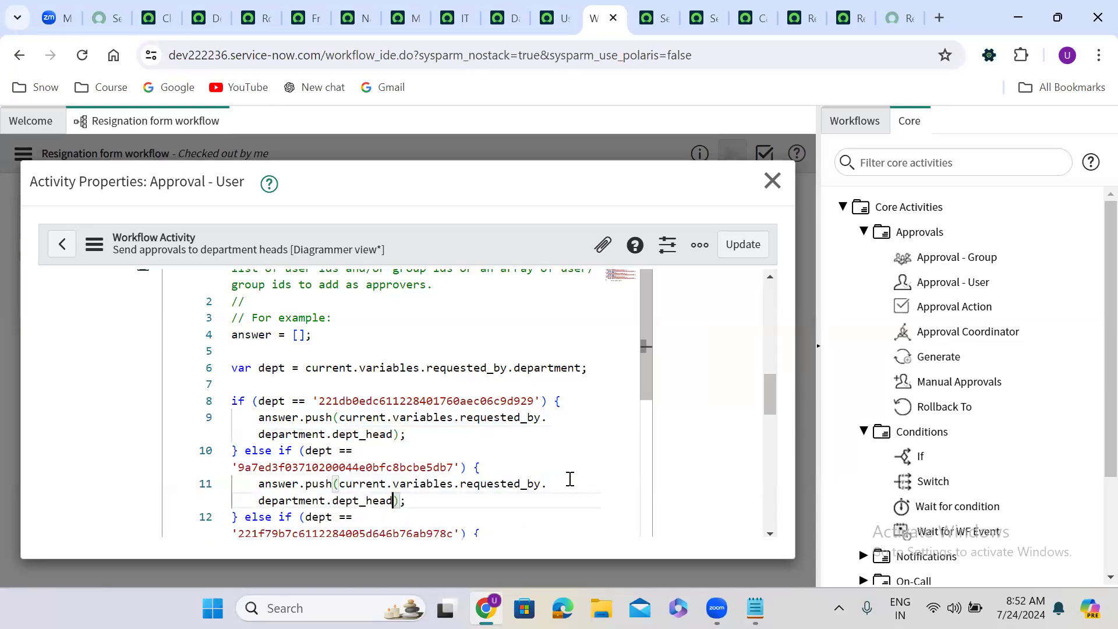
- Open the Customer Support department record in a new tab and show technical field names to check the Department head field
left_click(254, 8)
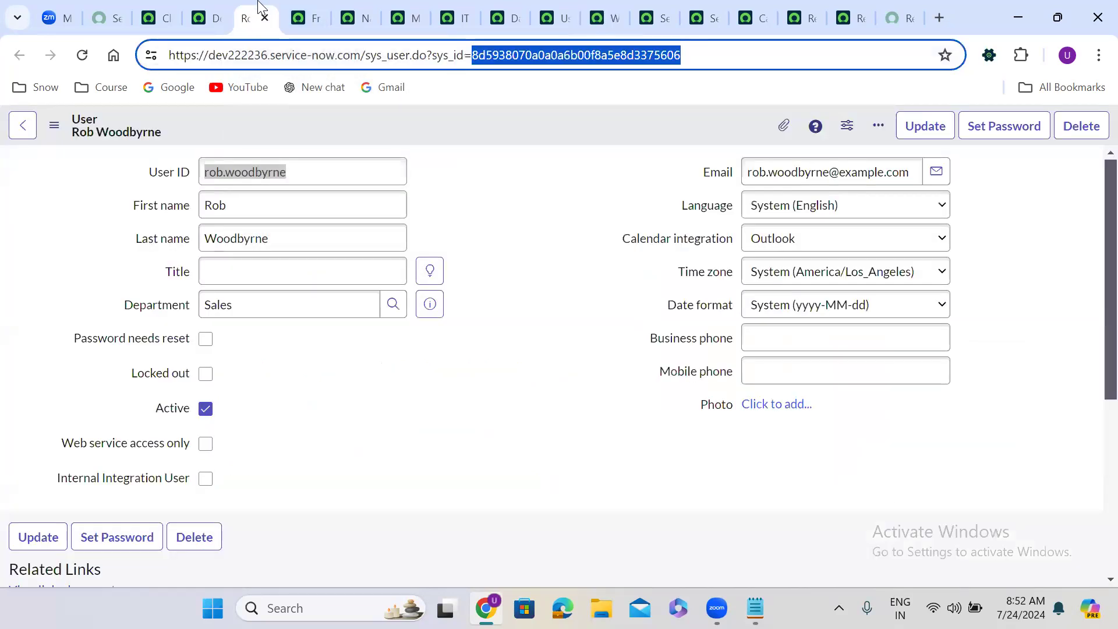
left_click(211, 8)
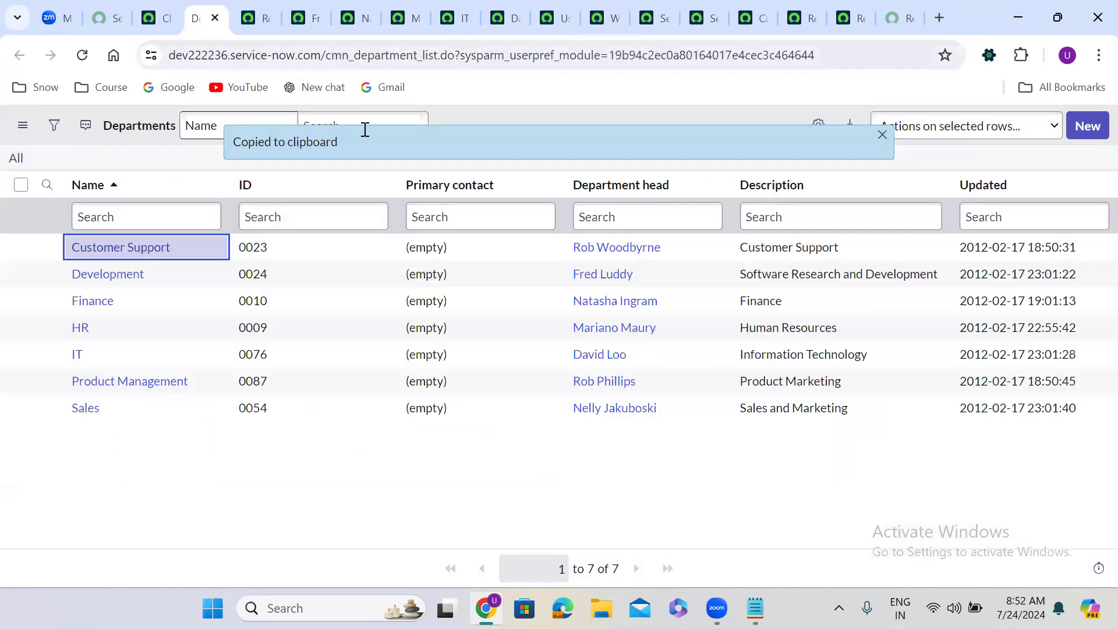
right_click(46, 248)
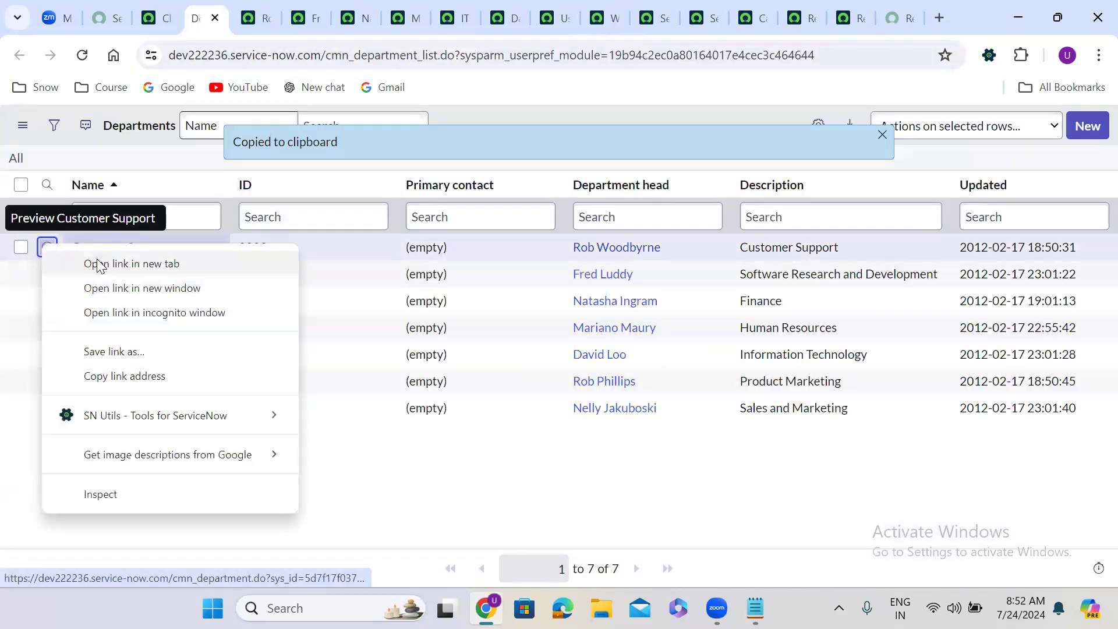
left_click(131, 264)
left_click(249, 7)
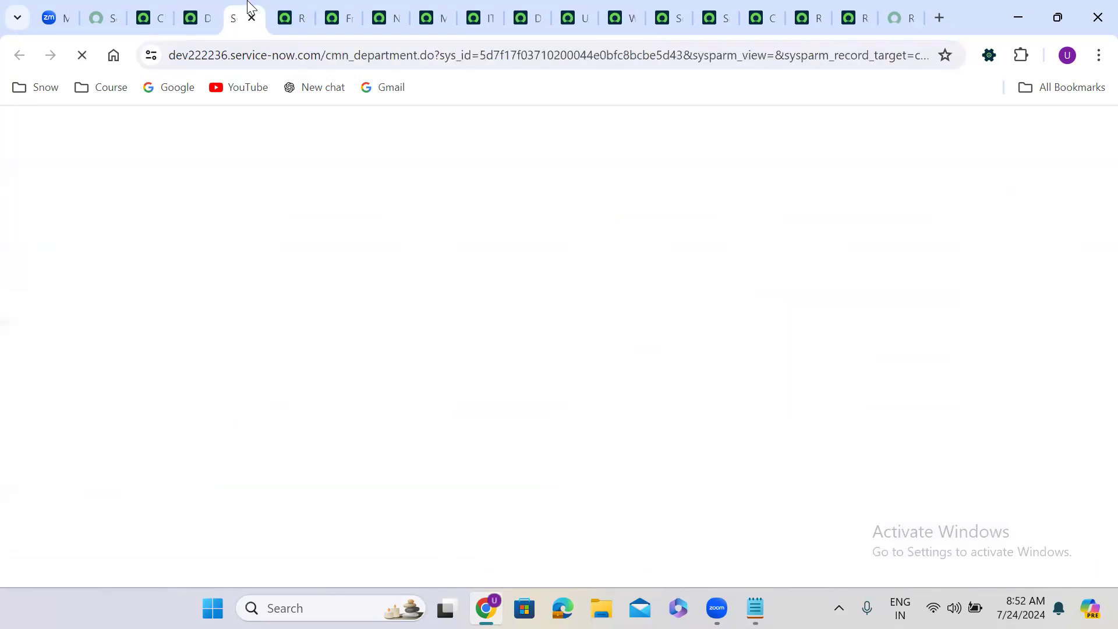
double_click(567, 177)
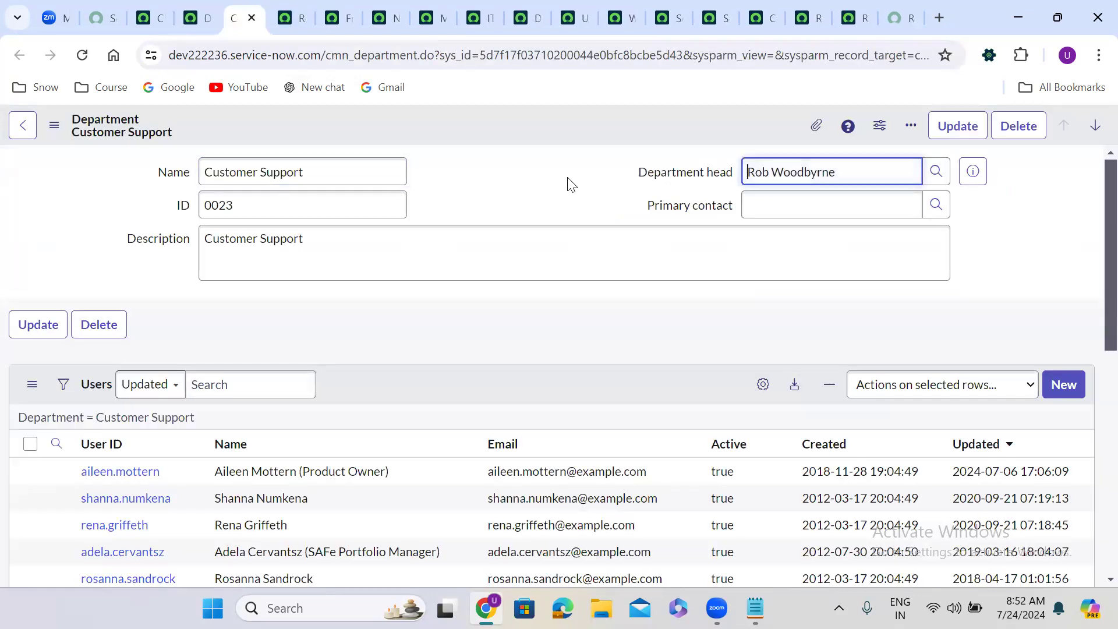
double_click(530, 191)
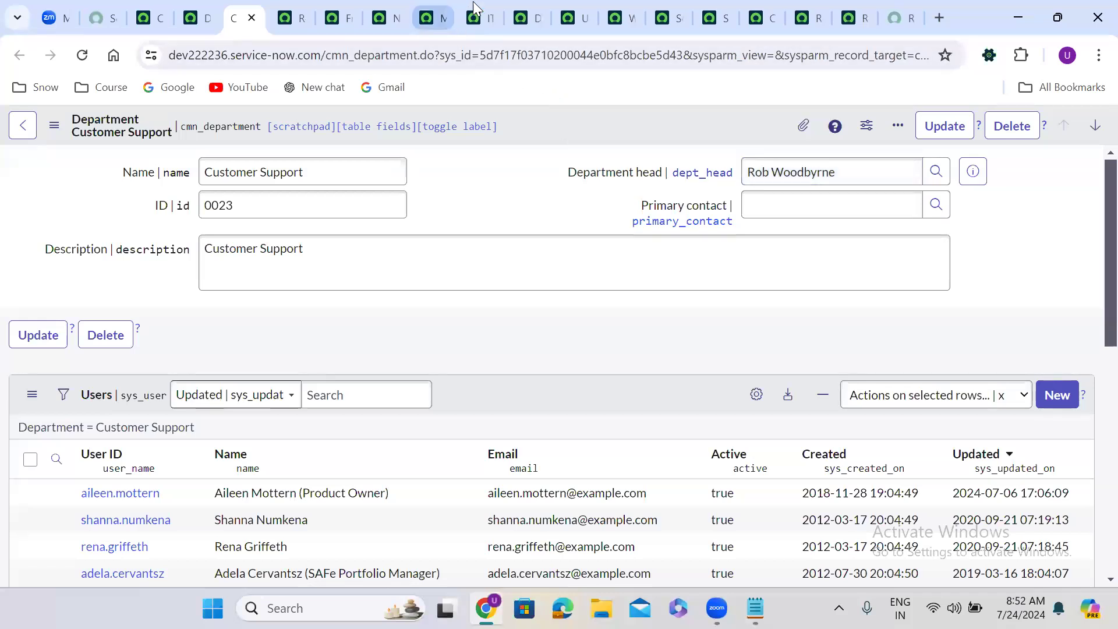
left_click(433, 1)
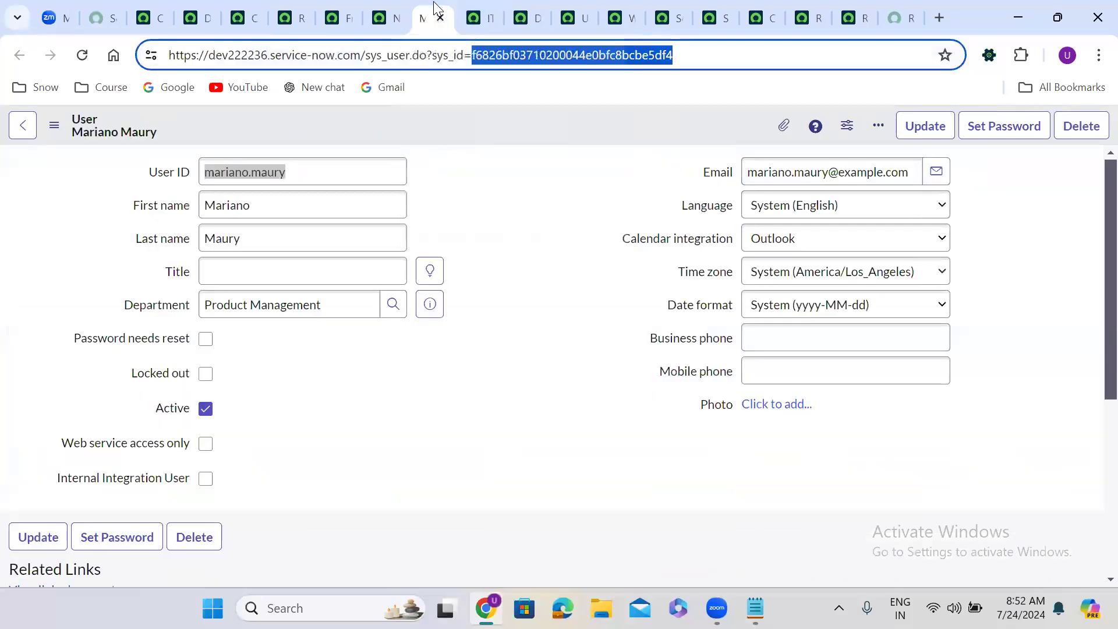
- Replace the hard-coded sys_ids in the second and third else if branches' answer.push calls with current.variables.requested_by.department.dept_head
left_click(633, 1)
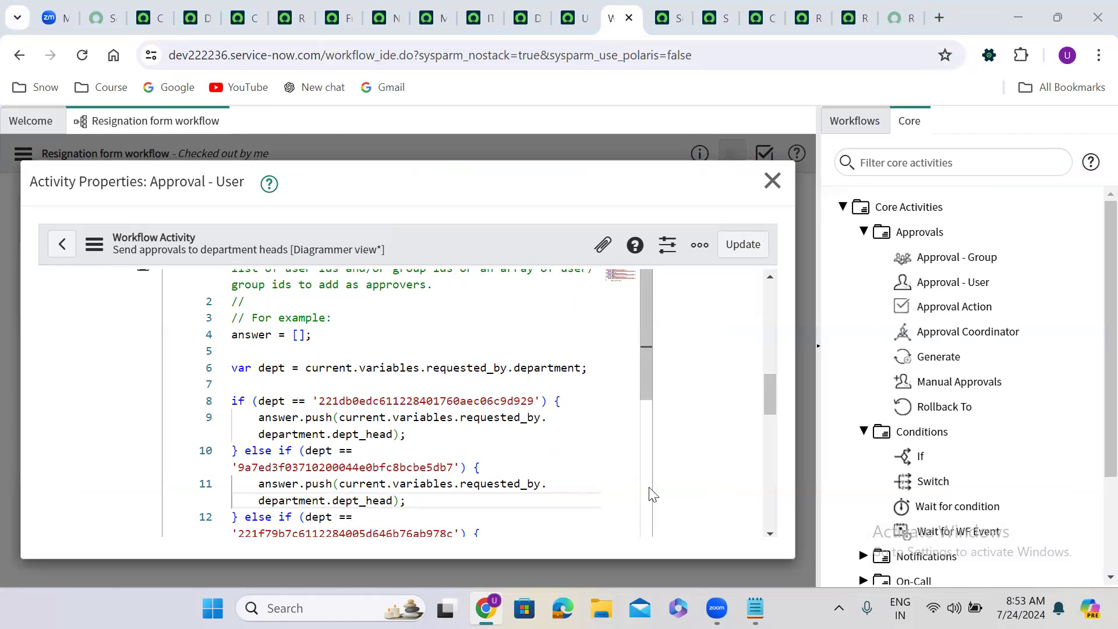
left_click_drag(646, 360, 644, 438)
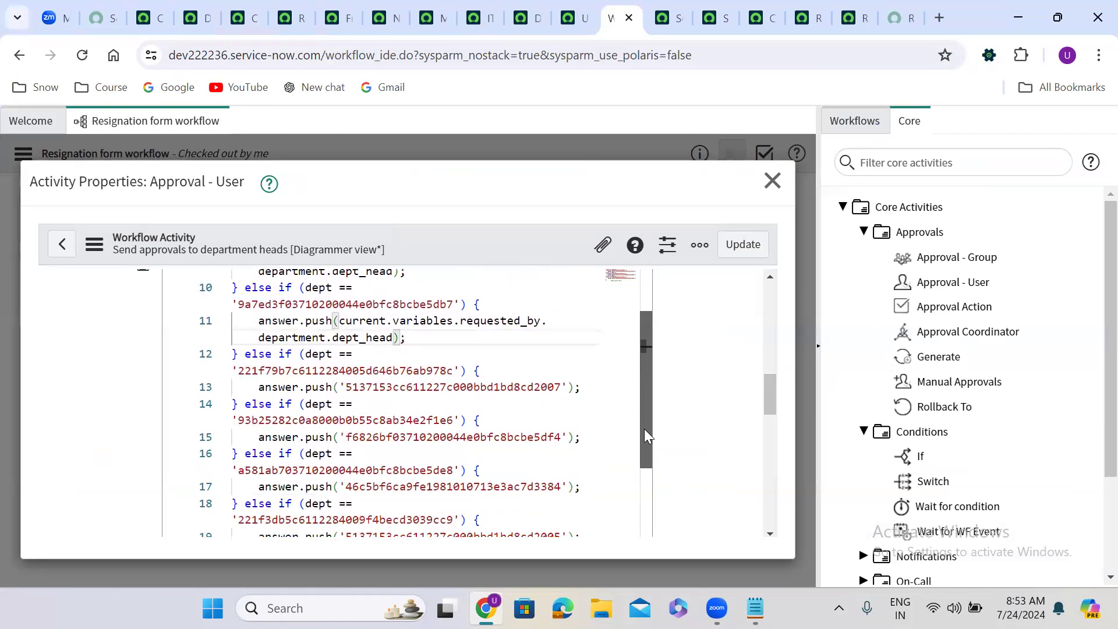
left_click_drag(341, 389, 569, 389)
key("ctrl+v")
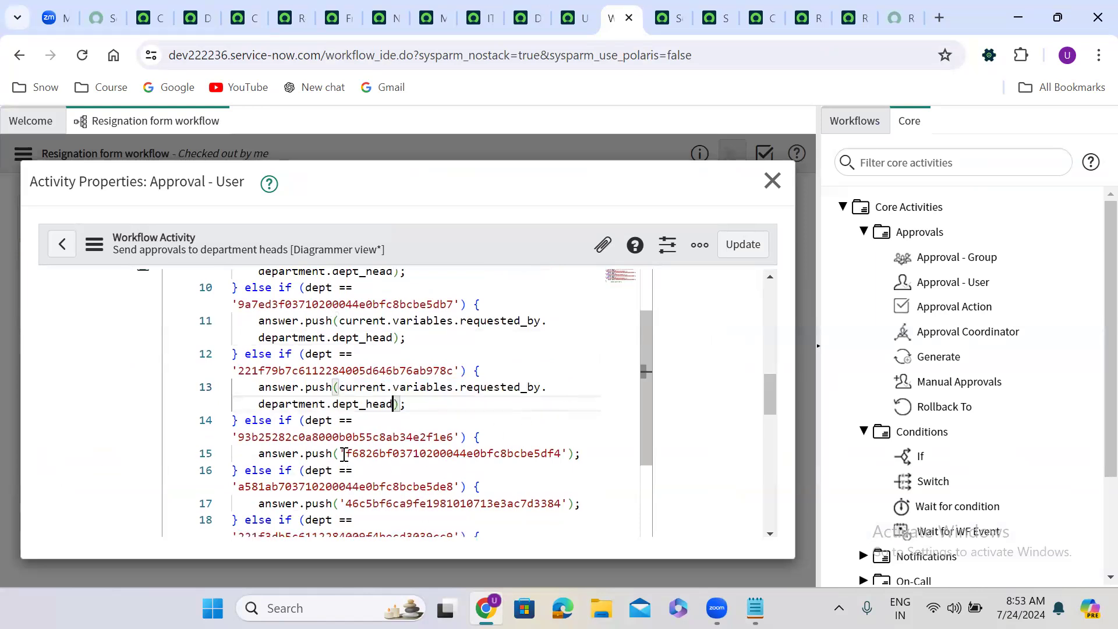
left_click_drag(341, 453, 569, 453)
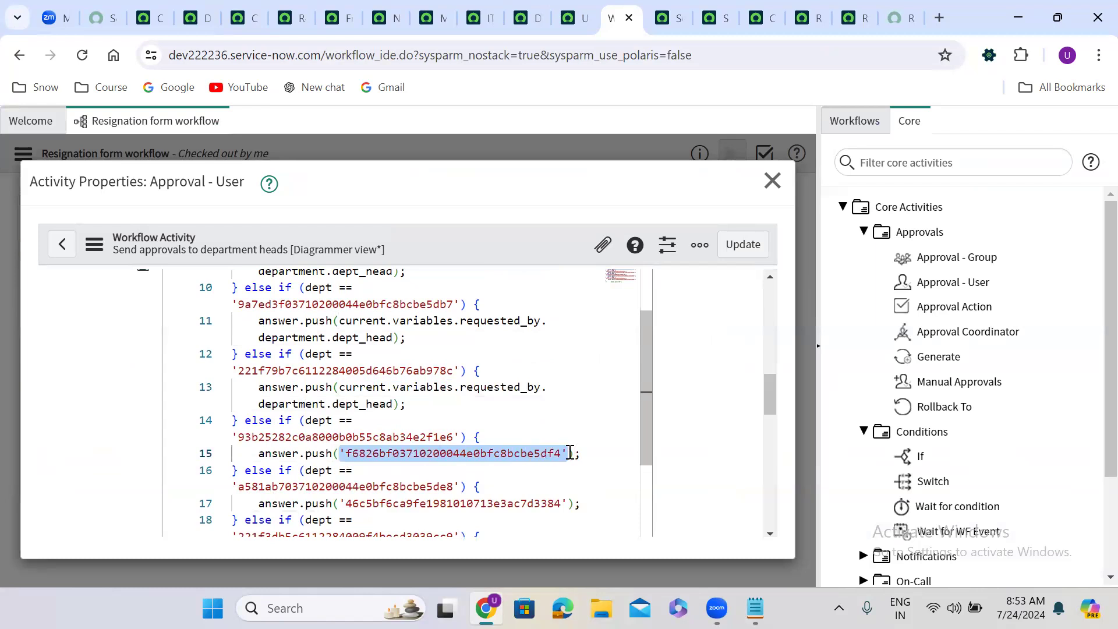
key("ctrl+v")
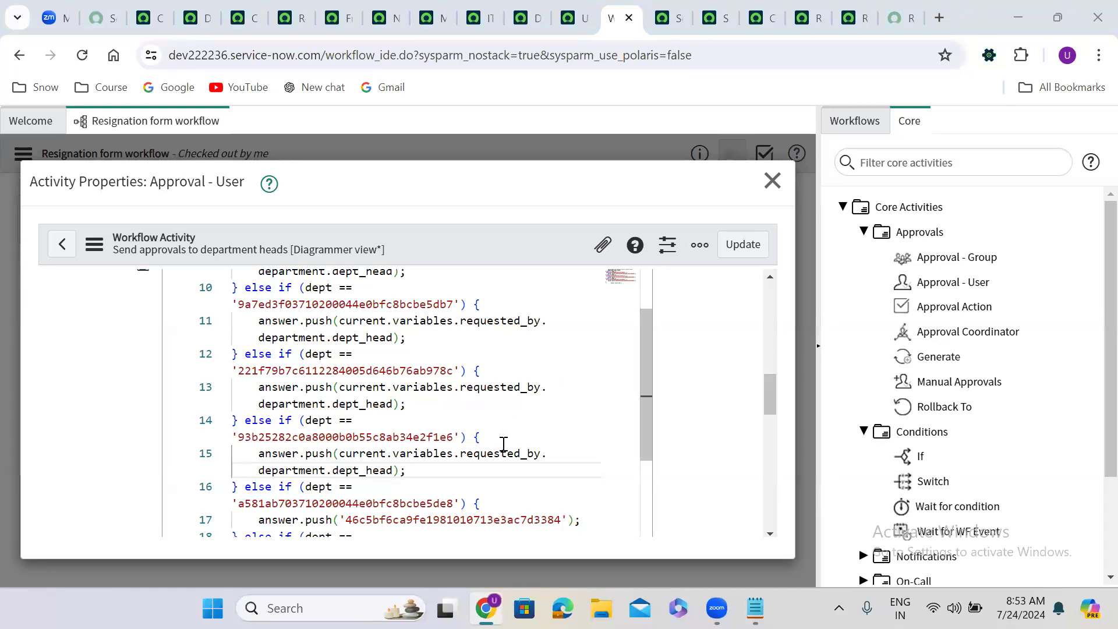
left_click_drag(343, 454, 542, 455)
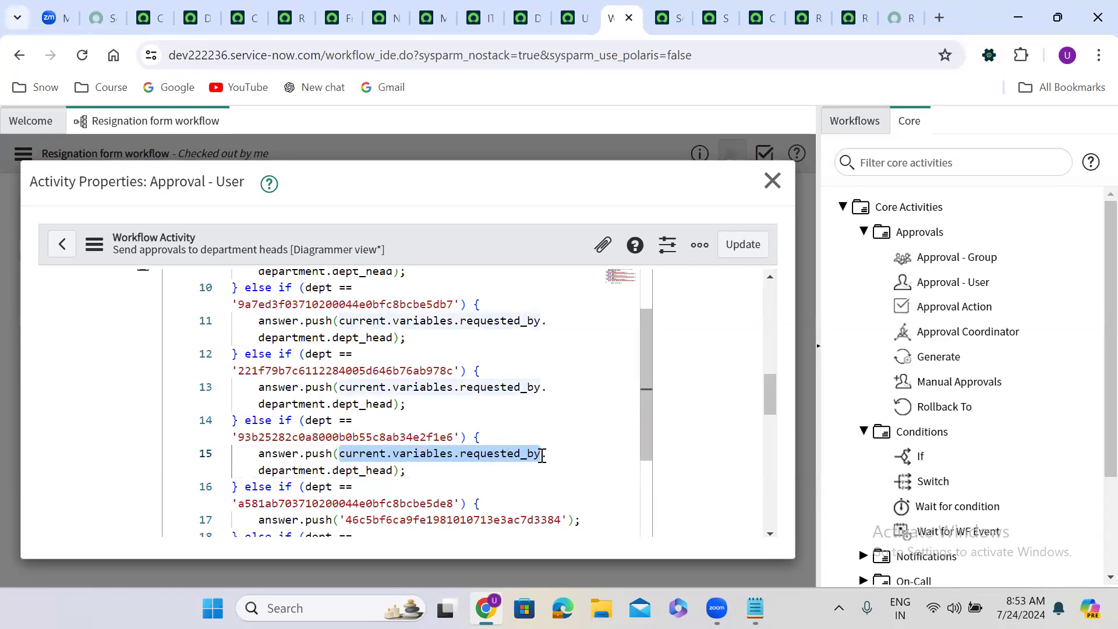
left_click(286, 471)
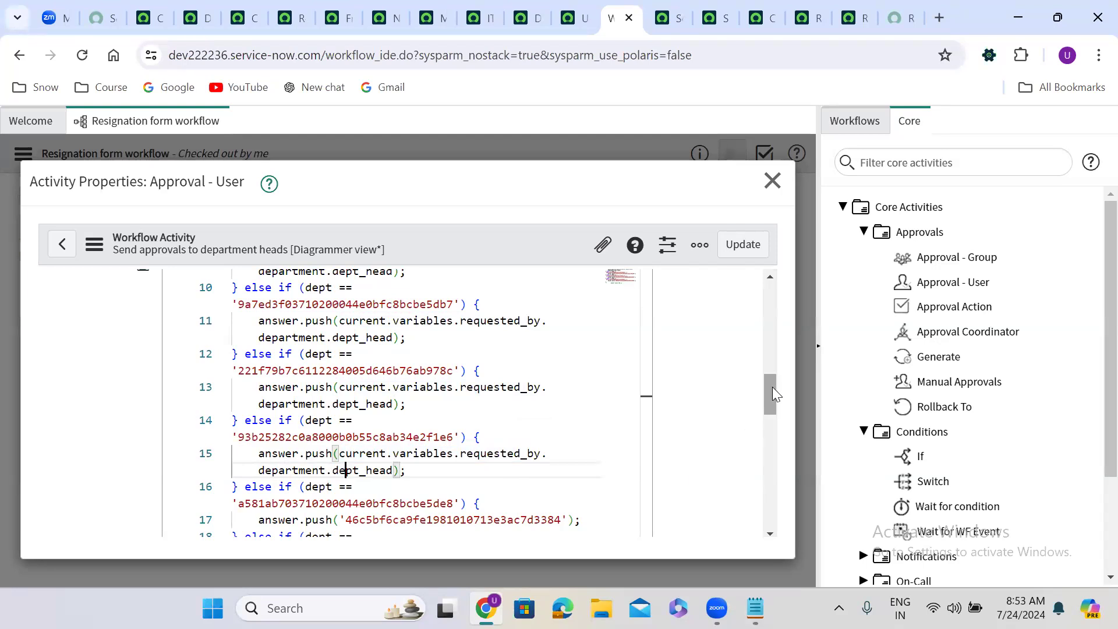
- Replace the hard-coded sys_ids in the fourth and fifth else if branches' answer.push calls with current.variables.requested_by.department.dept_head
left_click_drag(773, 388, 769, 409)
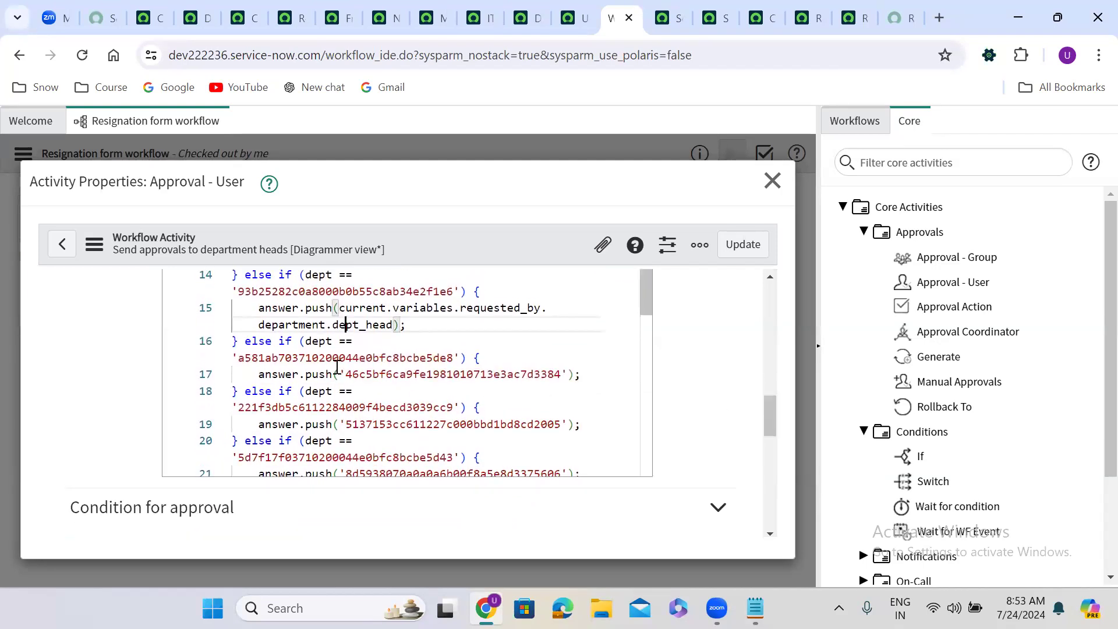
left_click_drag(340, 374, 569, 373)
type("current.variables.requested_by.department.dept_head")
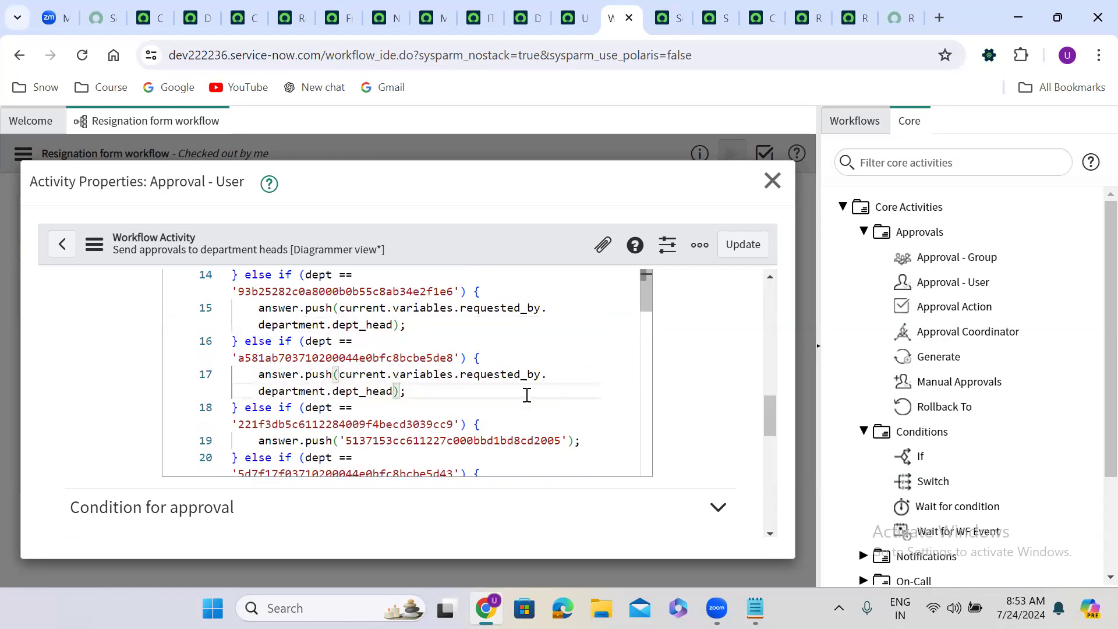
left_click_drag(340, 440, 567, 440)
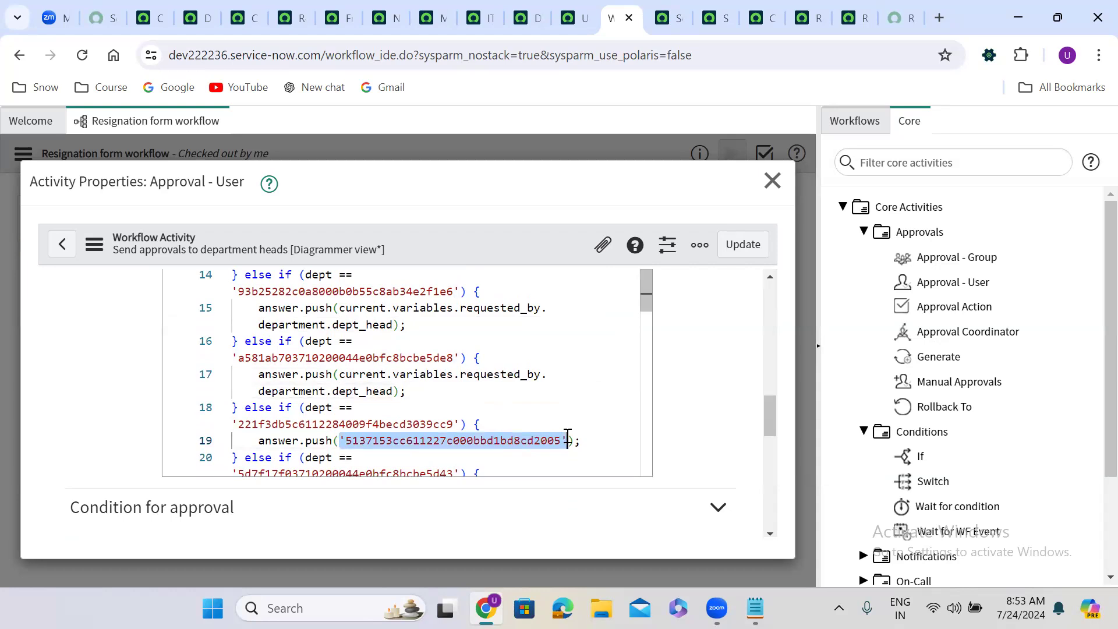
type("current.variables.requested_by.department.dept_head")
- Replace the last else if branch's hard-coded sys_id with current.variables.requested_by.department.dept_head and update the Approval - User activity
left_click_drag(647, 291, 649, 339)
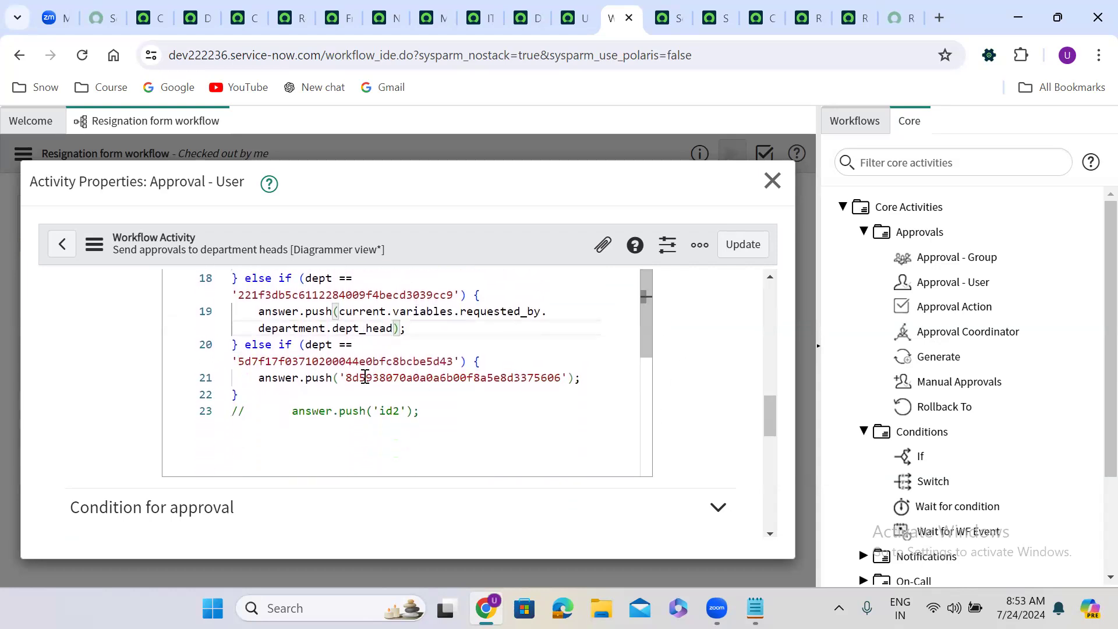
left_click_drag(341, 377, 567, 375)
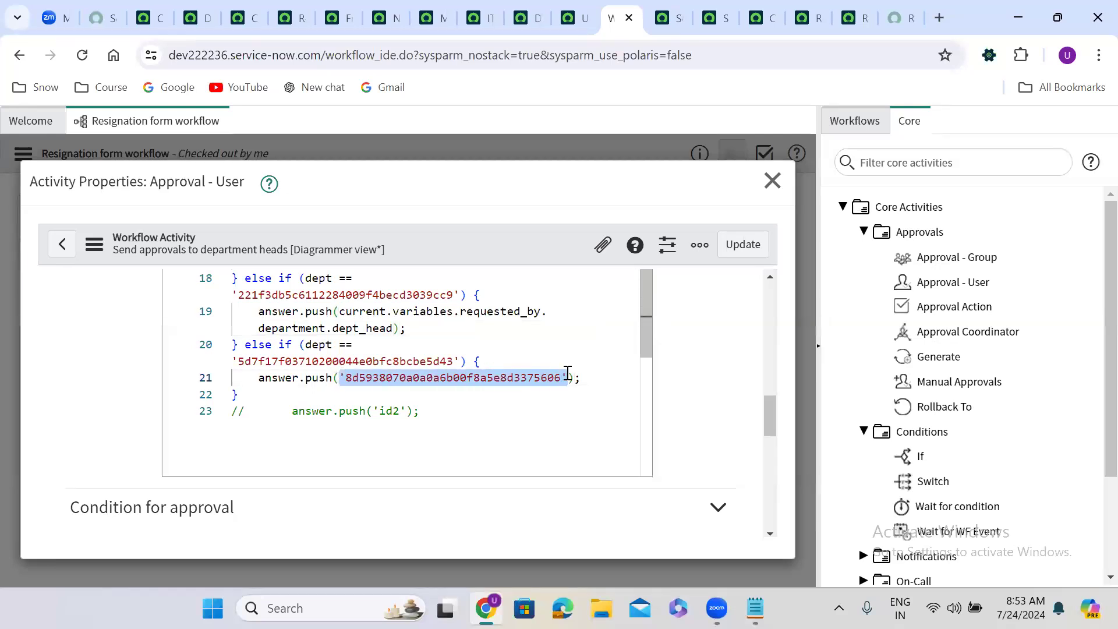
type("current.variables.requested_by.department.dept_head")
left_click(745, 245)
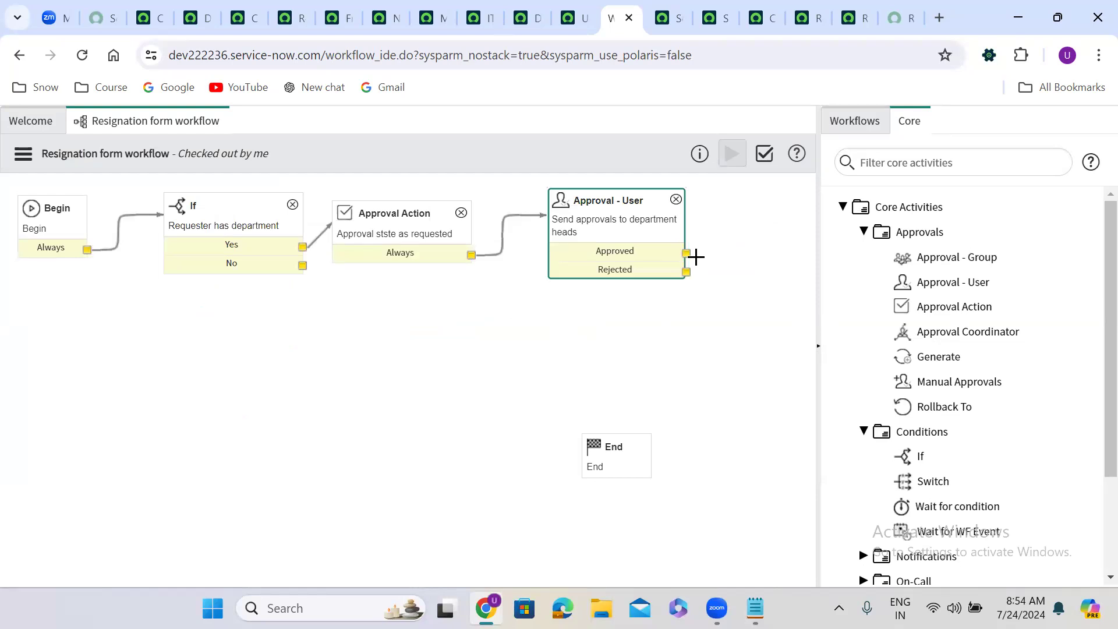
- Connect the Approval - User activity's Approved and Rejected outputs to a repositioned End activity and publish the workflow despite the validation warning
left_click_drag(631, 452, 749, 282)
left_click_drag(687, 255, 736, 299)
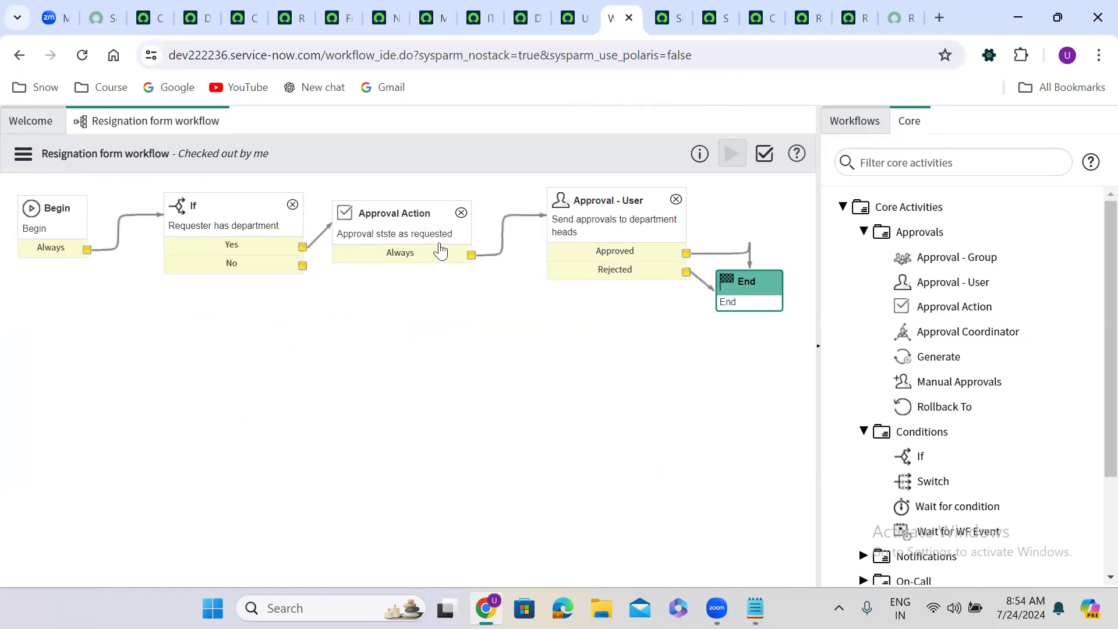
left_click(23, 161)
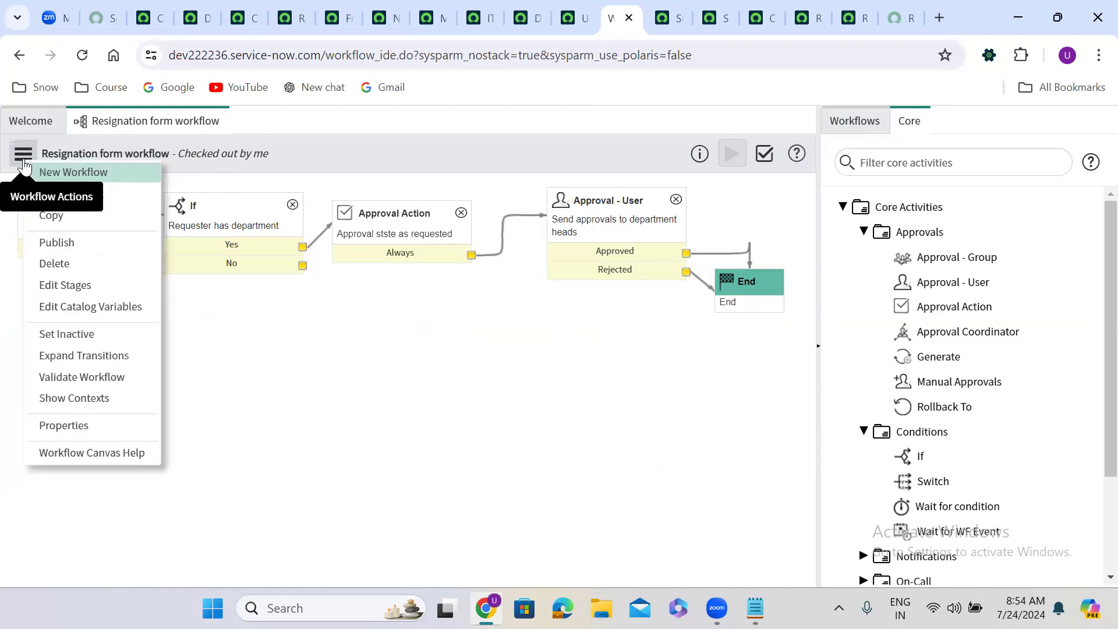
left_click(86, 243)
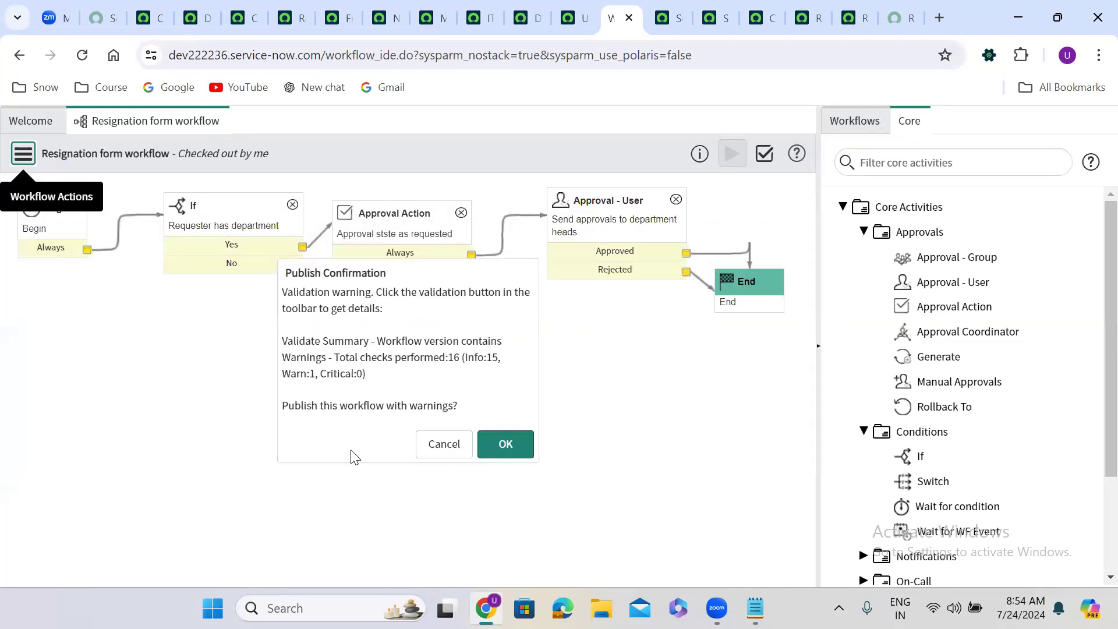
left_click(485, 449)
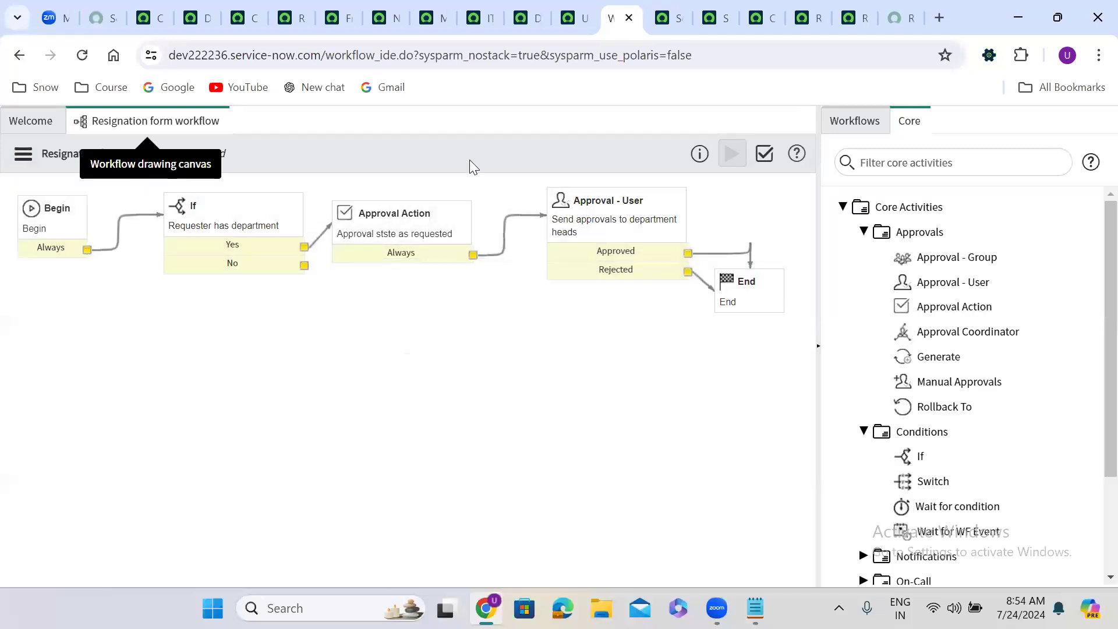
- Assign Resignation form workflow as the process engine workflow of the Resignation Form catalog item and save the record
left_click(807, 18)
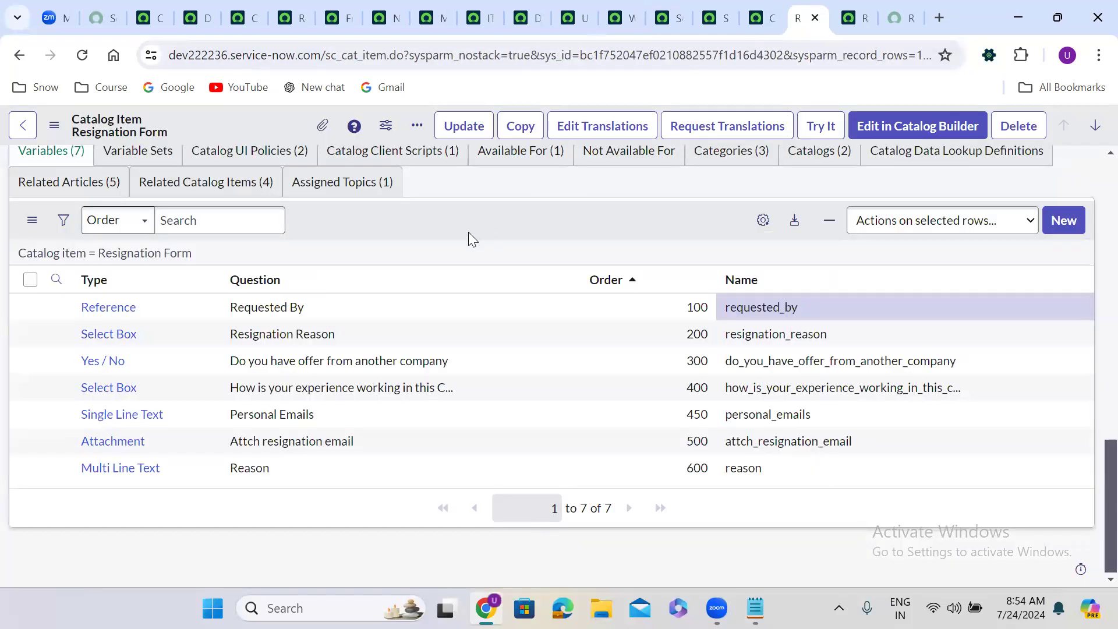
scroll(469, 233, "up", 5)
scroll(468, 232, "up", 8)
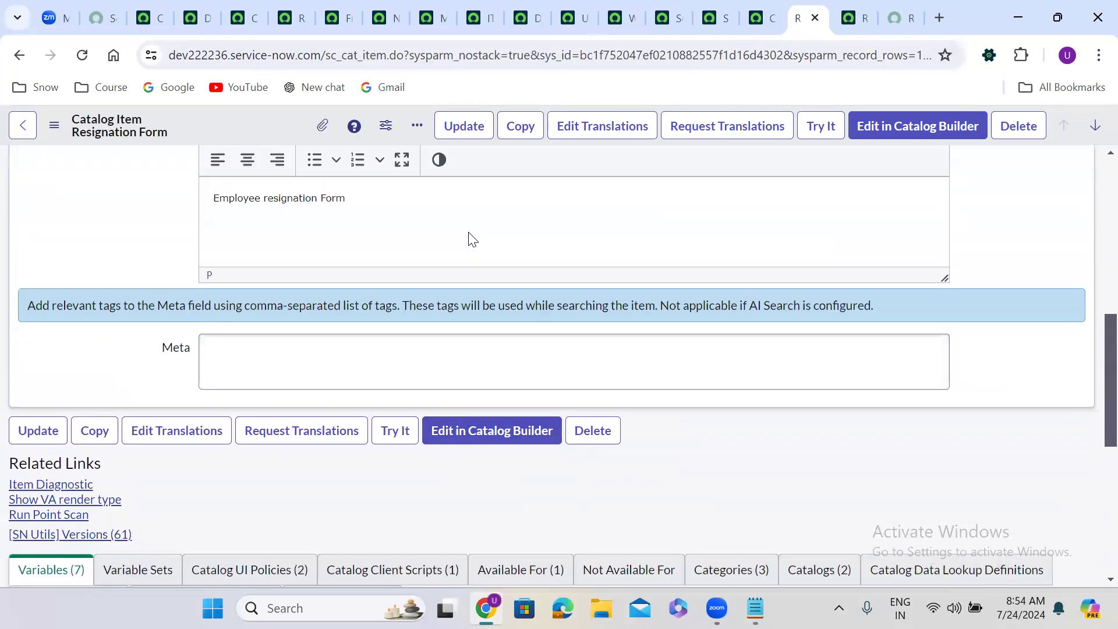
scroll(472, 239, "down", 1)
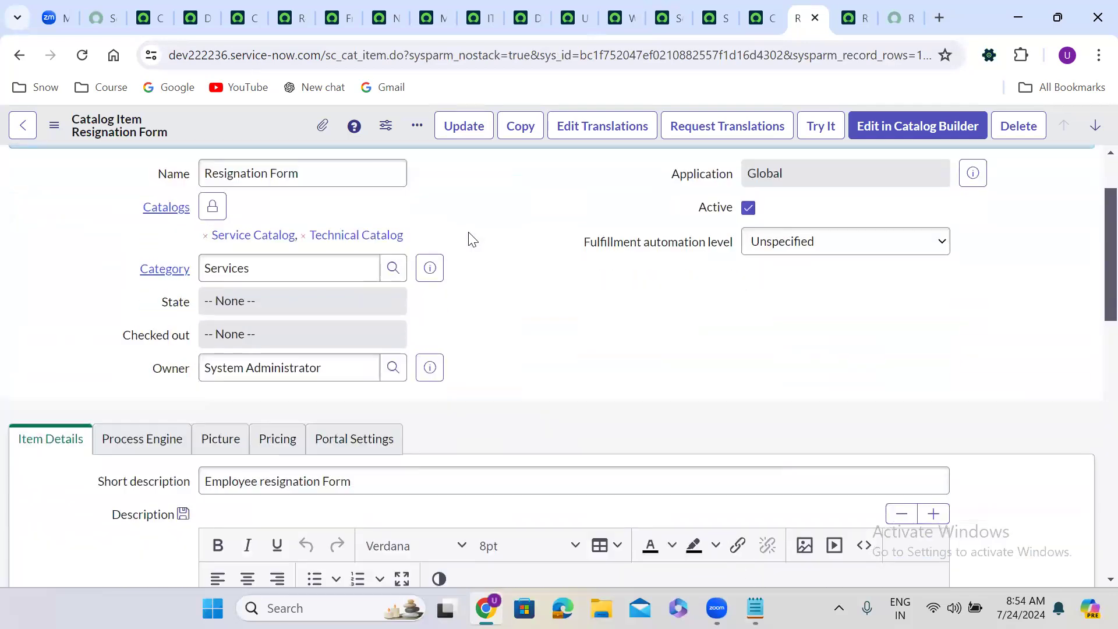
left_click(152, 438)
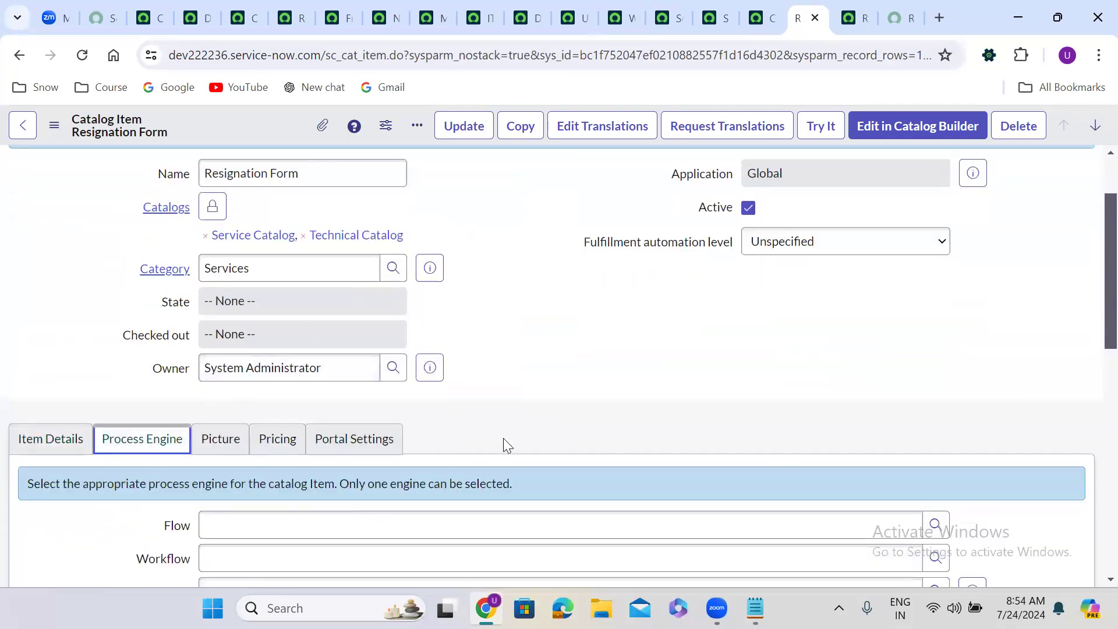
scroll(502, 442, "down", 2)
left_click(304, 447)
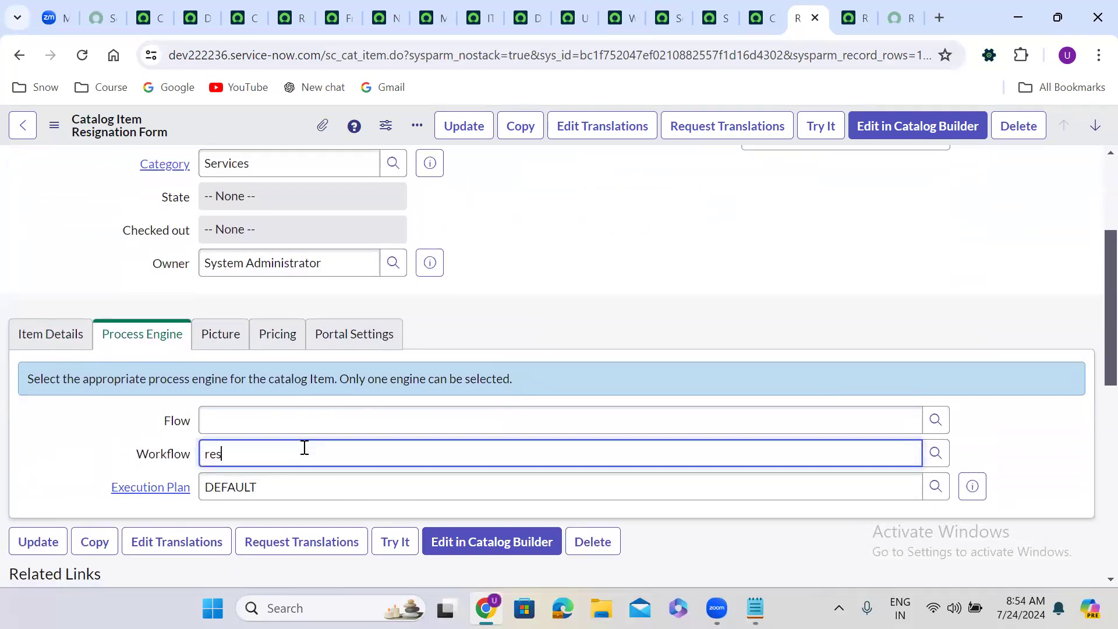
left_click(328, 484)
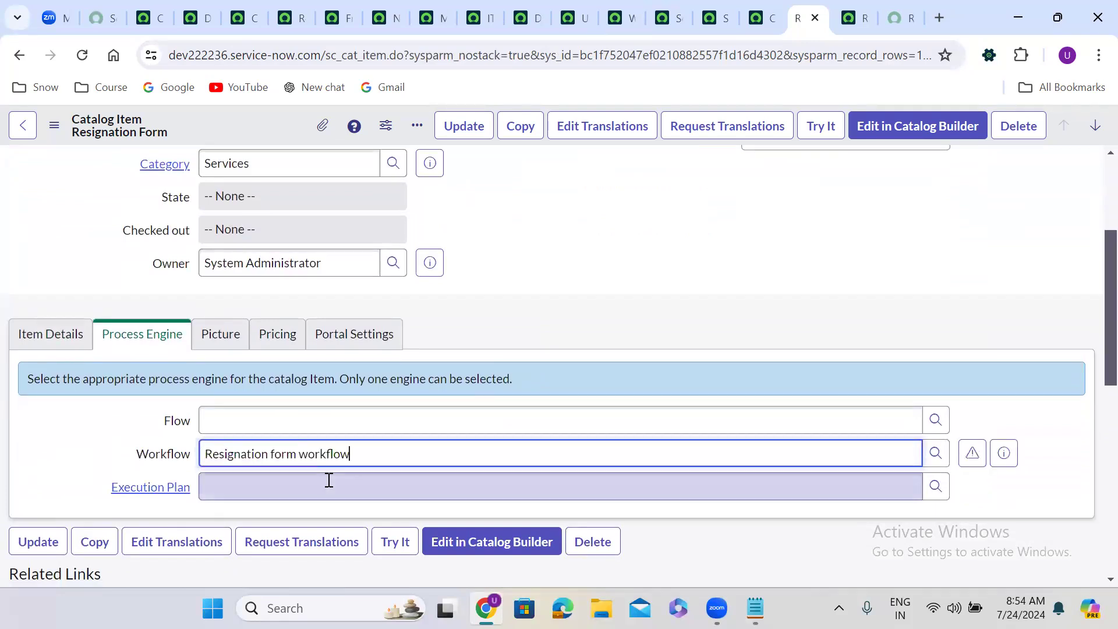
right_click(259, 119)
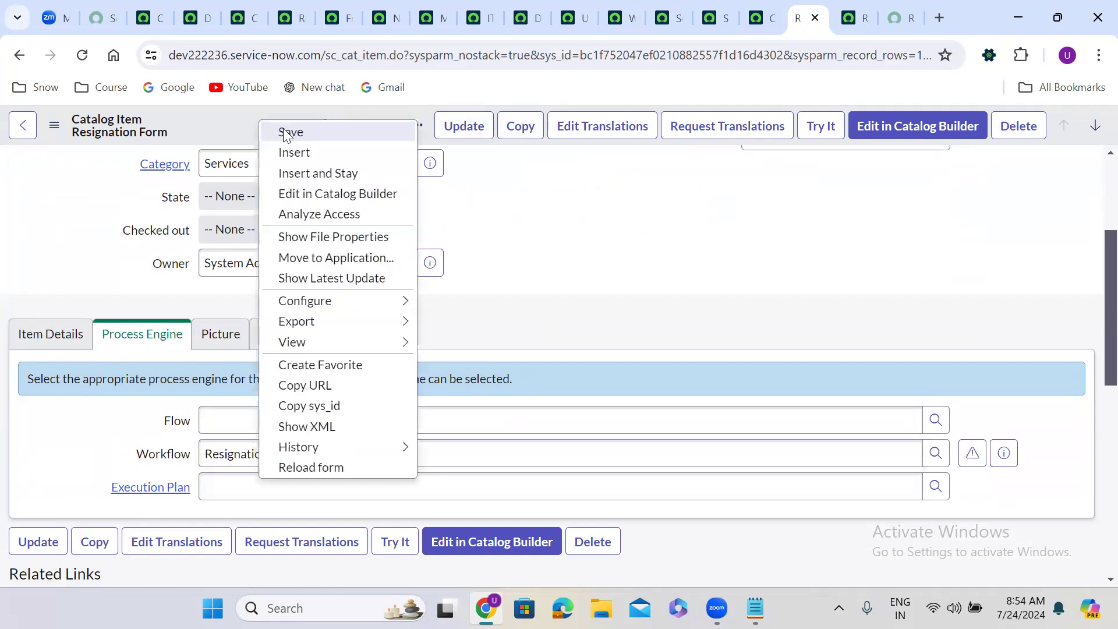
left_click(284, 131)
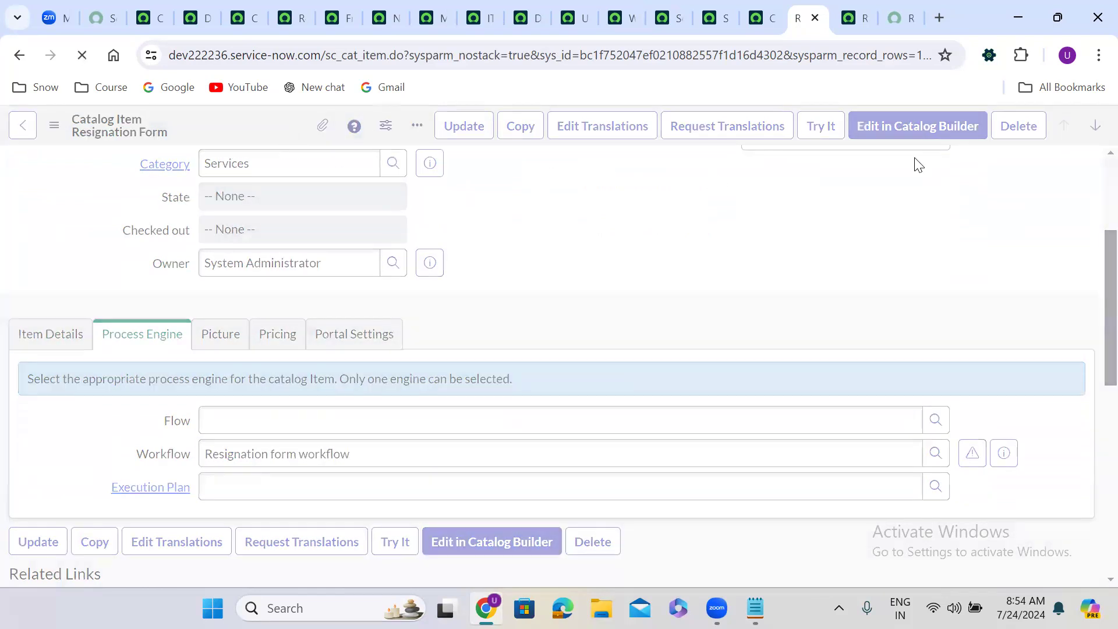
- Reload the portal's Resignation Form and set the reason to Better oppertunity, the other-company offer to Yes and the experience to Very Good
left_click(897, 7)
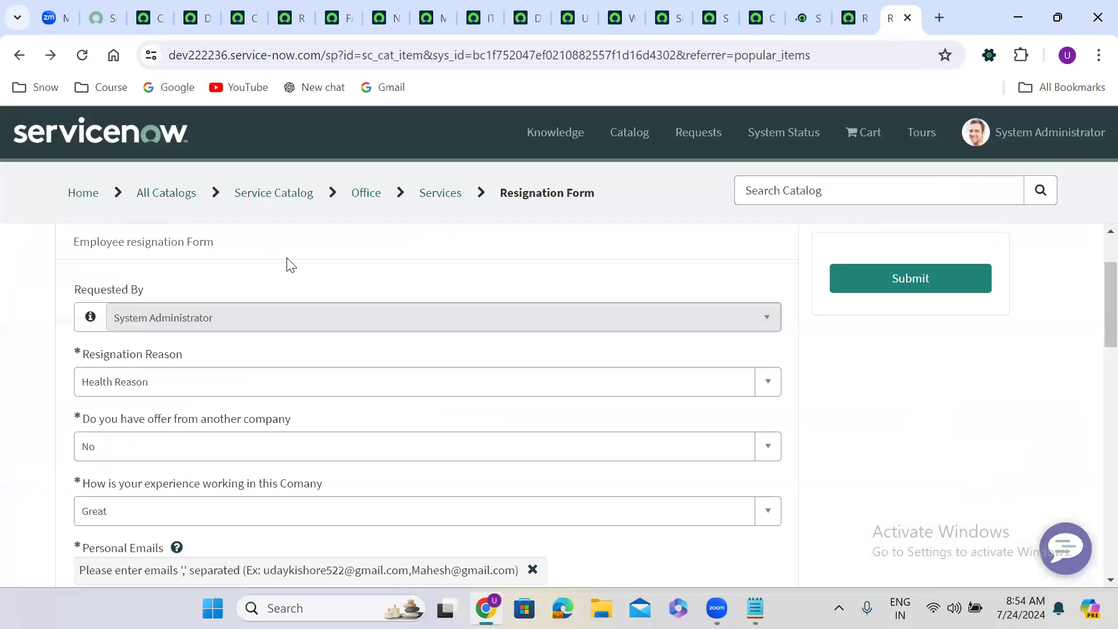
left_click(82, 55)
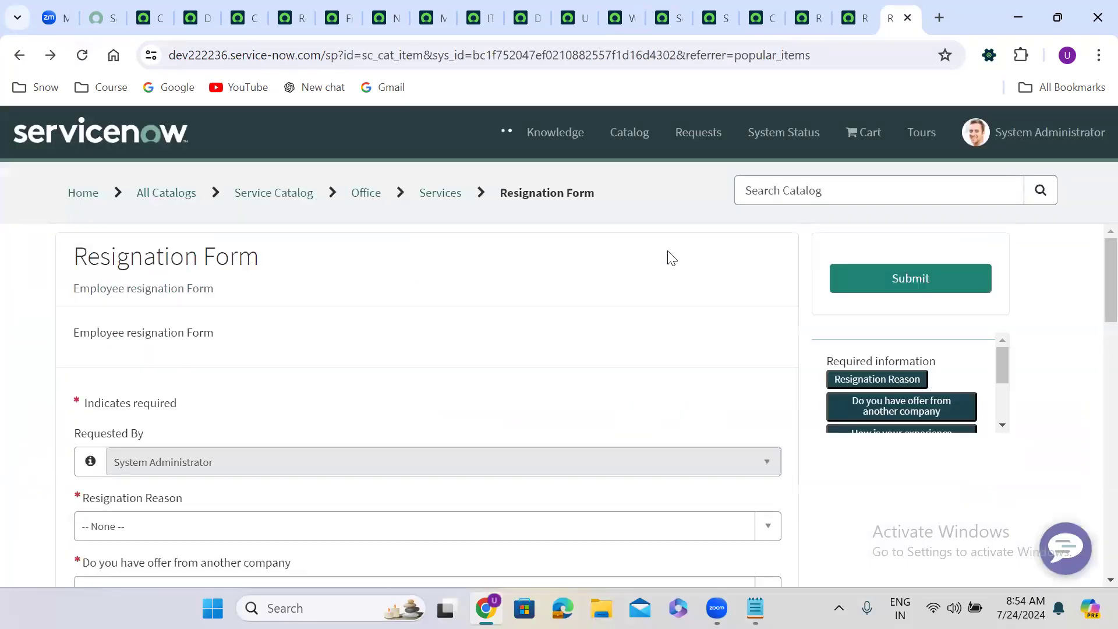
scroll(431, 351, "down", 5)
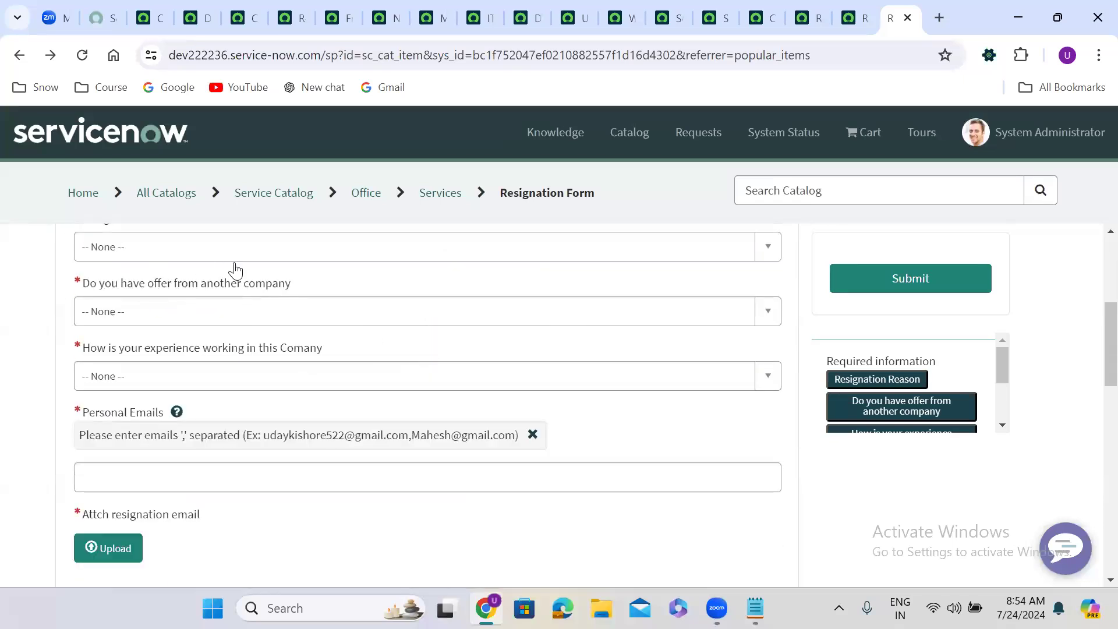
scroll(235, 269, "up", 2)
left_click(133, 352)
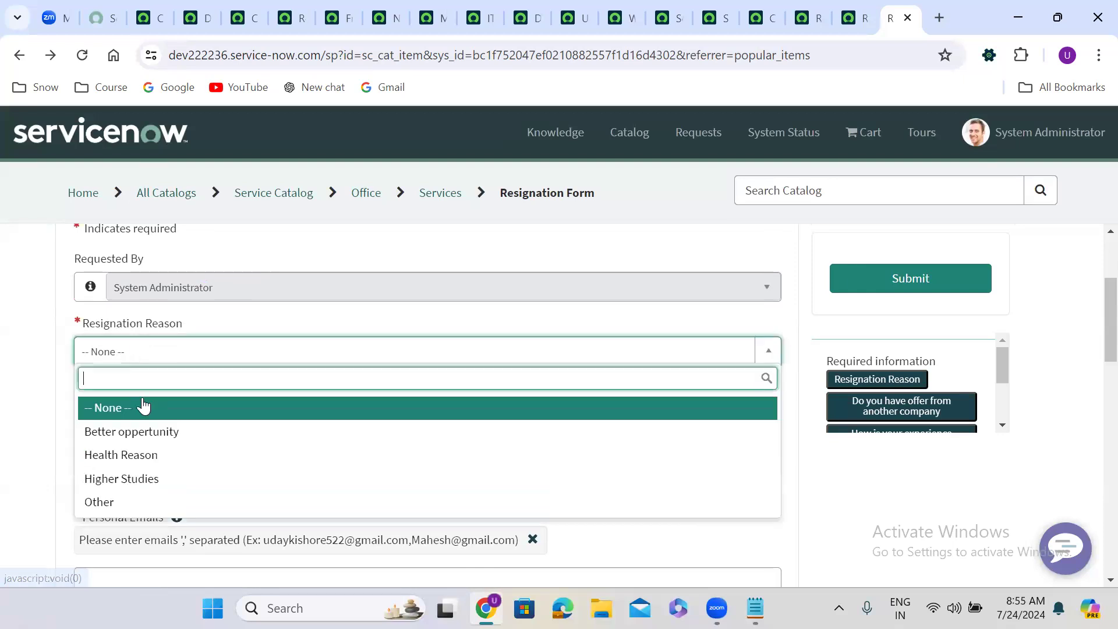
left_click(148, 435)
left_click(175, 417)
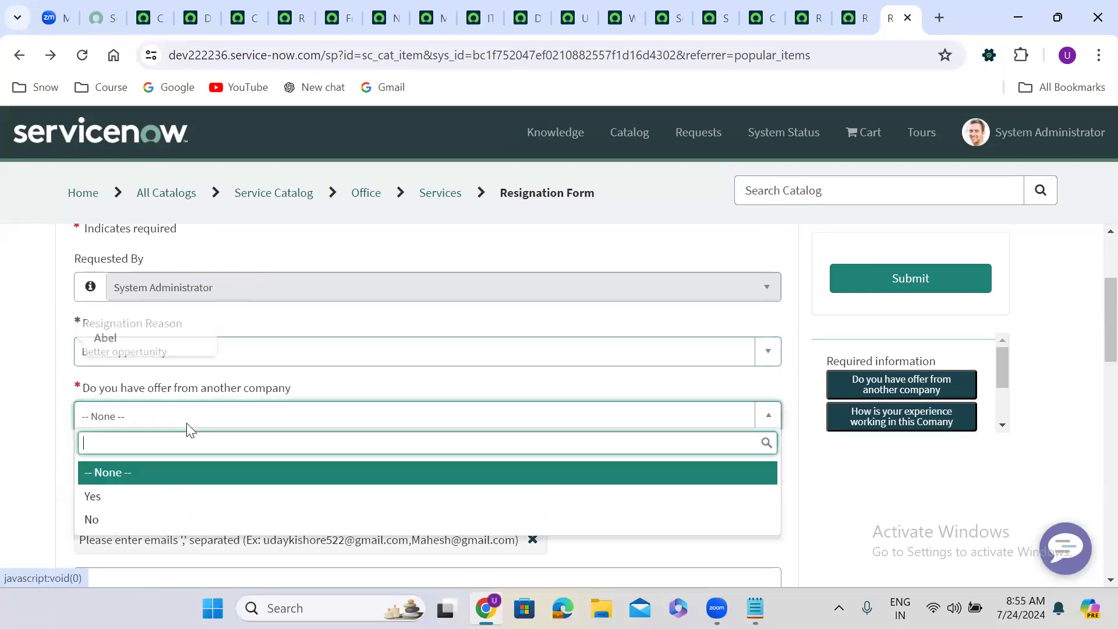
left_click(158, 500)
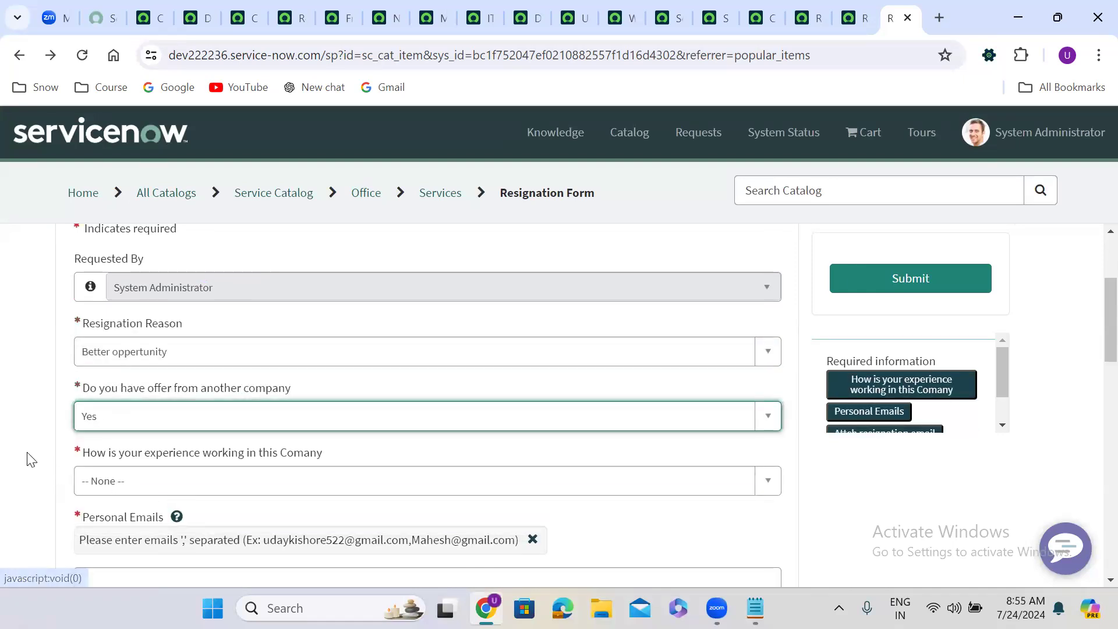
left_click(134, 479)
left_click(130, 455)
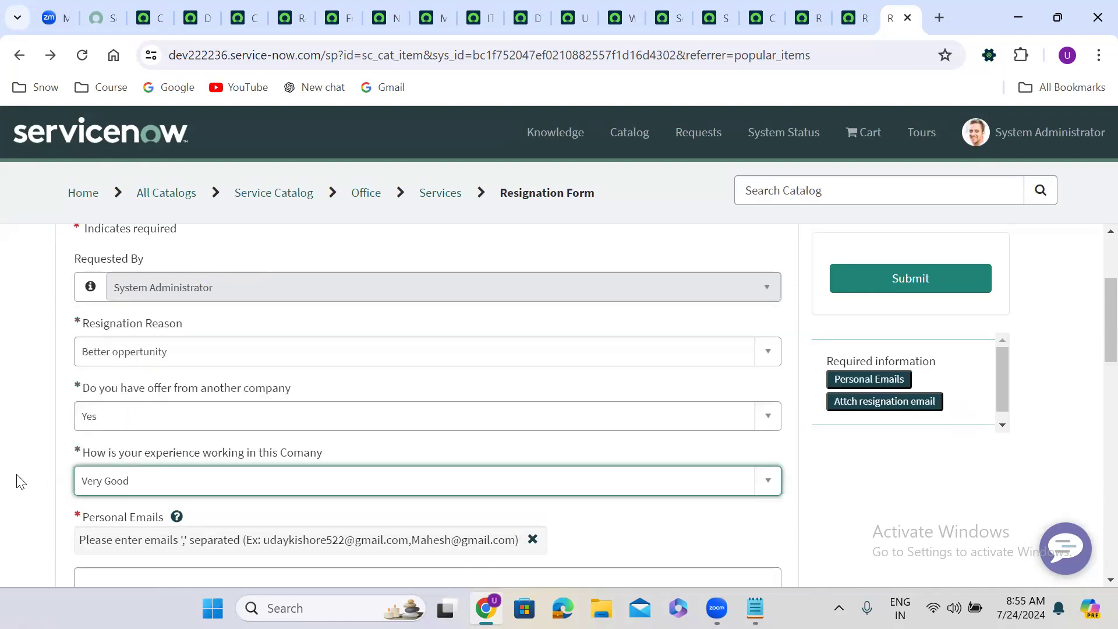
- Fill in the personal email address and upload the experience PDF from Documents as the resignation email attachment
scroll(17, 482, "down", 1)
scroll(18, 482, "down", 4)
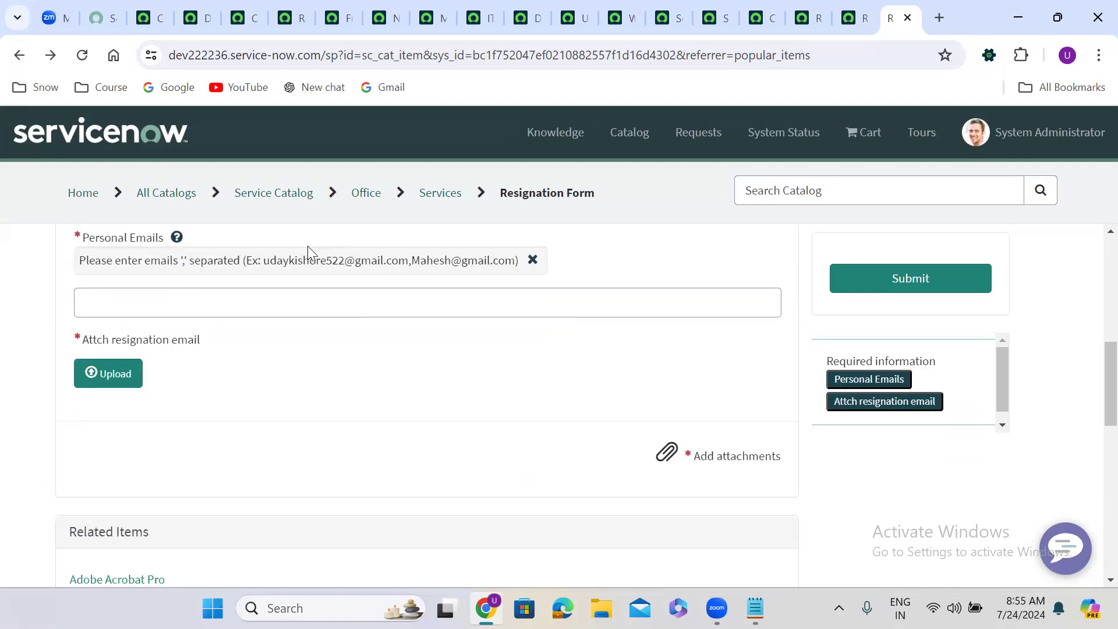
left_click(198, 305)
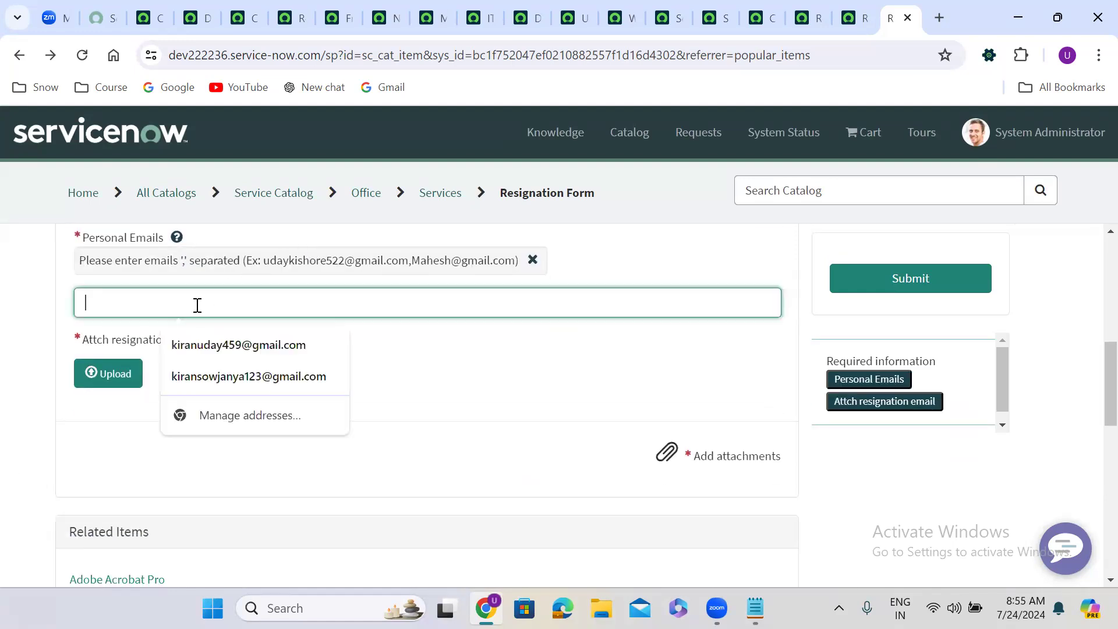
left_click(218, 346)
left_click(93, 384)
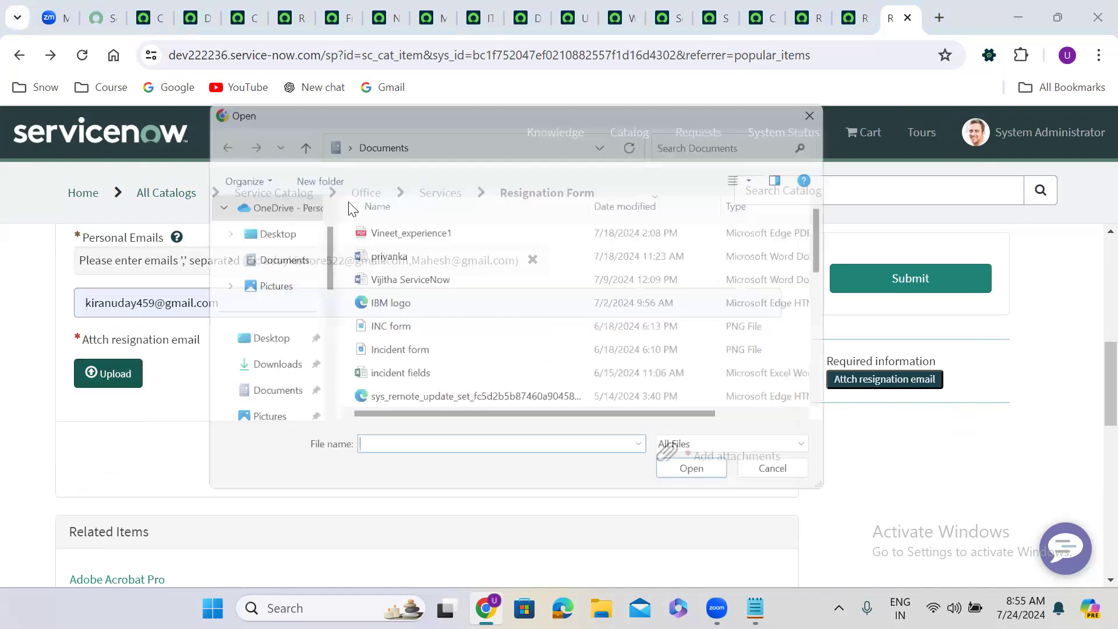
left_click(524, 227)
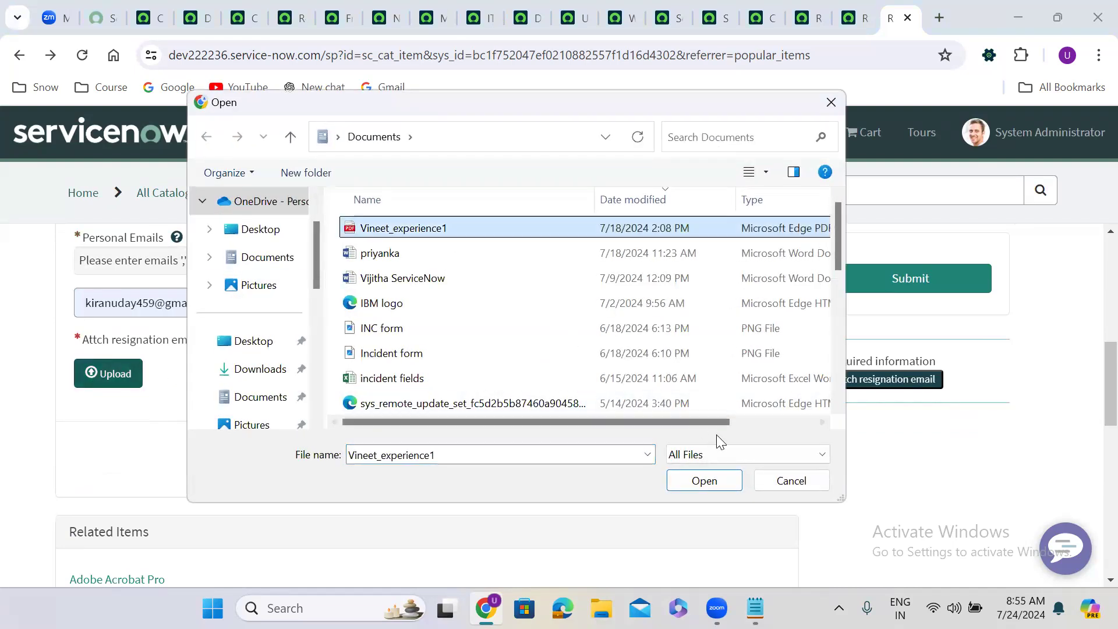
left_click(725, 481)
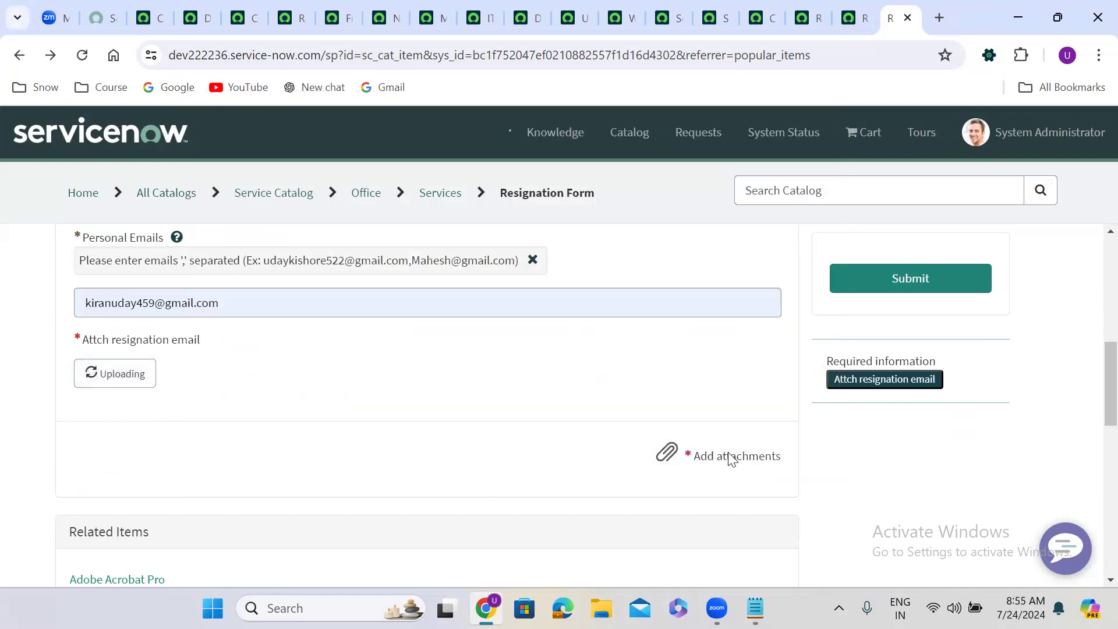
- Add the Word document dated 7/18/2024 11:23 AM from Documents as the required form attachment and submit the request
left_click(732, 459)
left_click(533, 289)
left_click(418, 252)
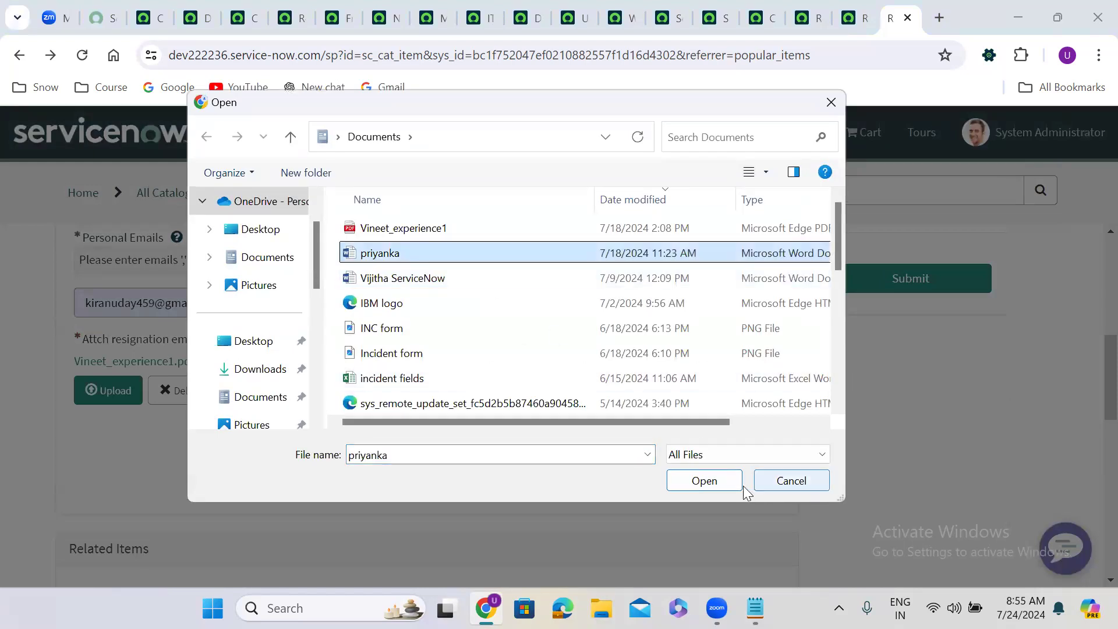
left_click(687, 482)
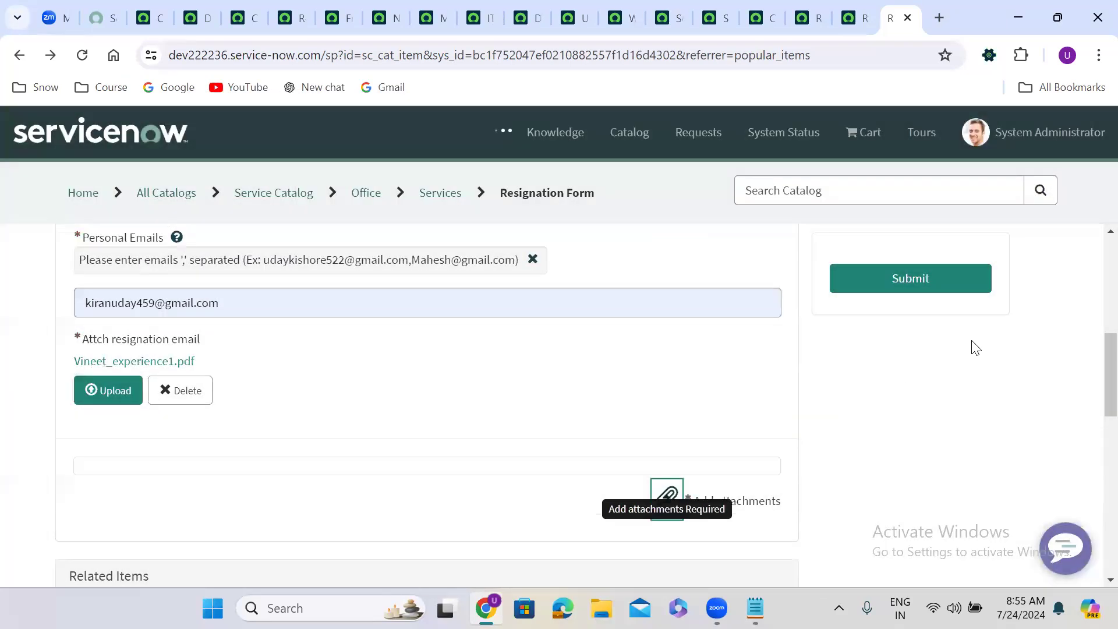
left_click(915, 284)
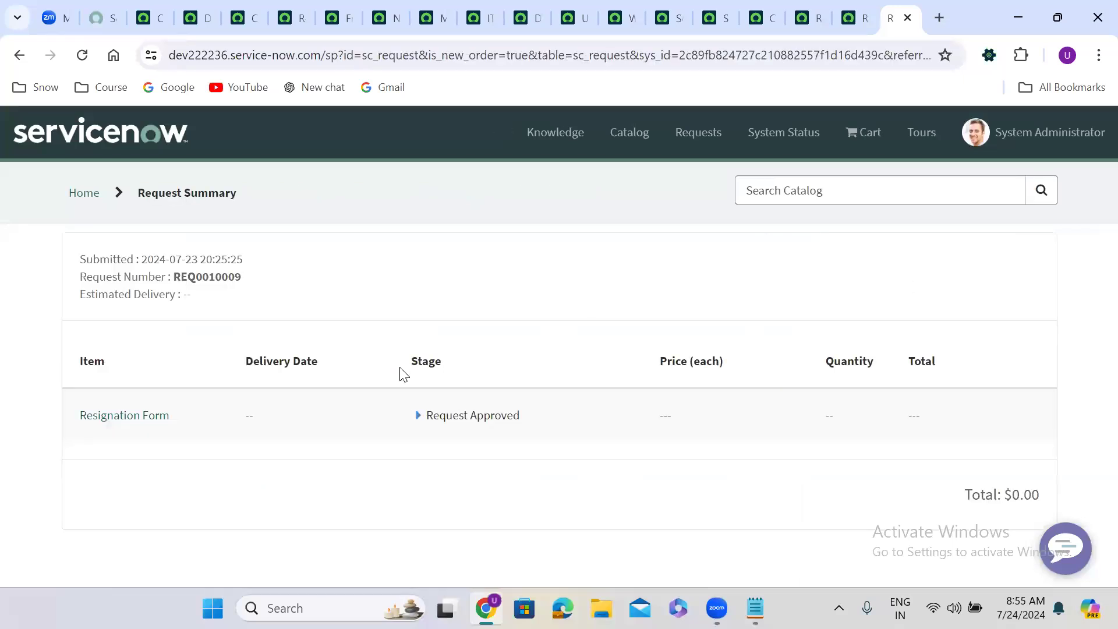
- Open the submitted Resignation Form item and view the requester's user profile to check the department
left_click(137, 417)
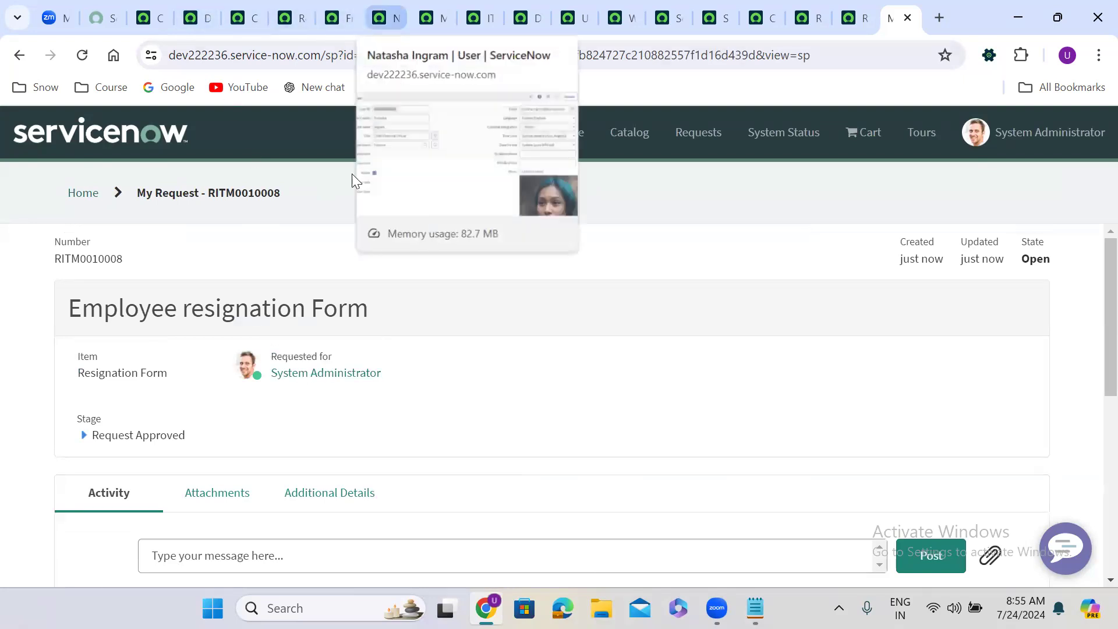
left_click(325, 375)
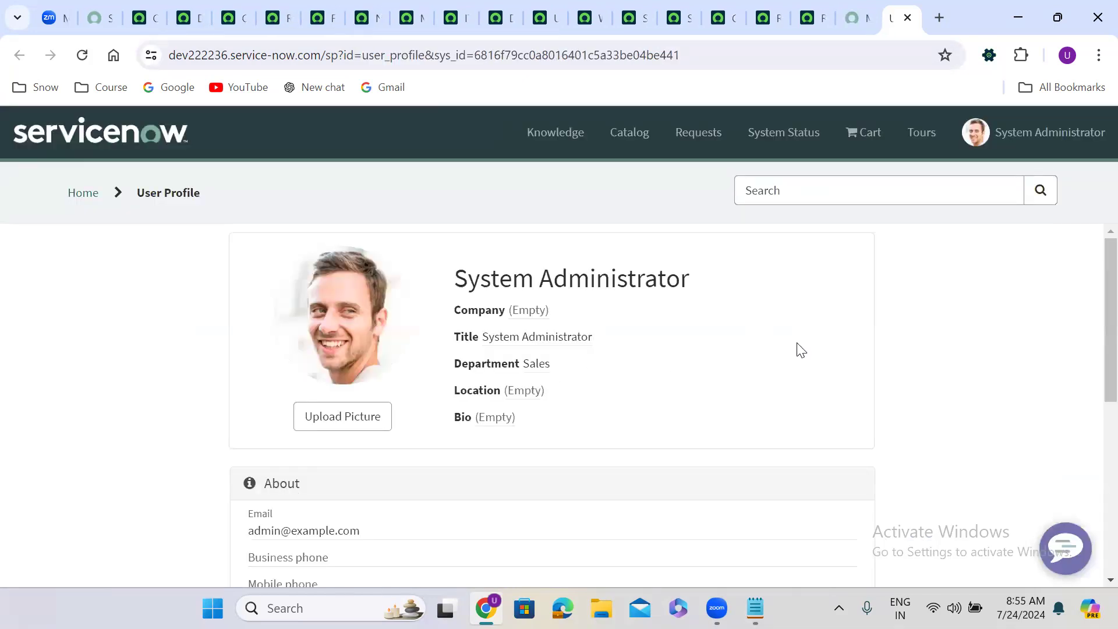
- Copy the submitted item's request number from the portal and open its Requested Item record through the platform's global search
scroll(801, 349, "down", 2)
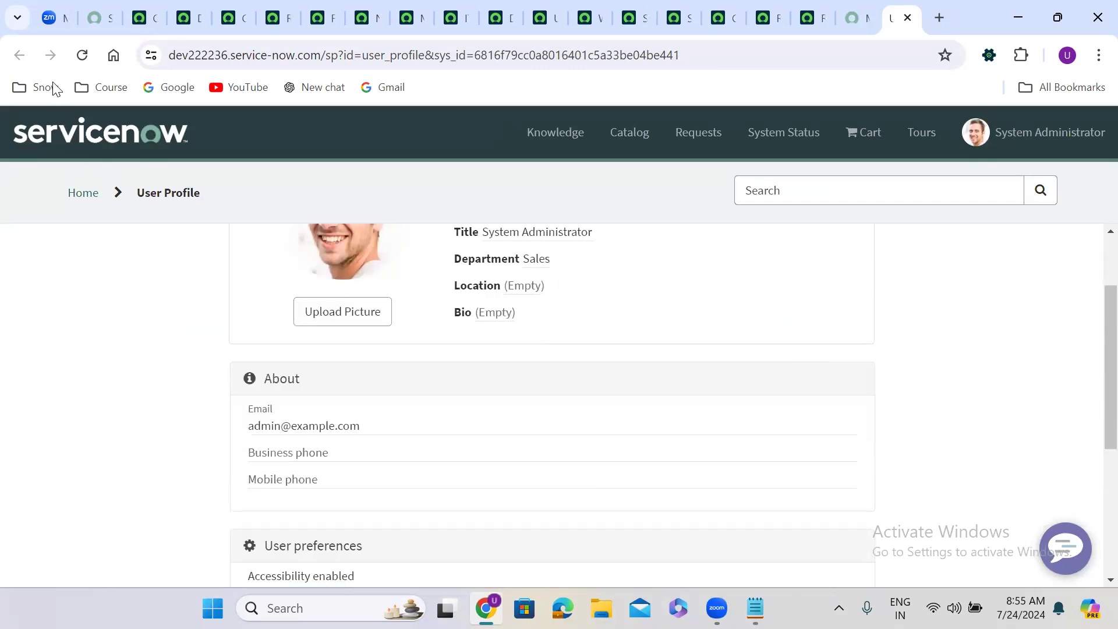
left_click(850, 10)
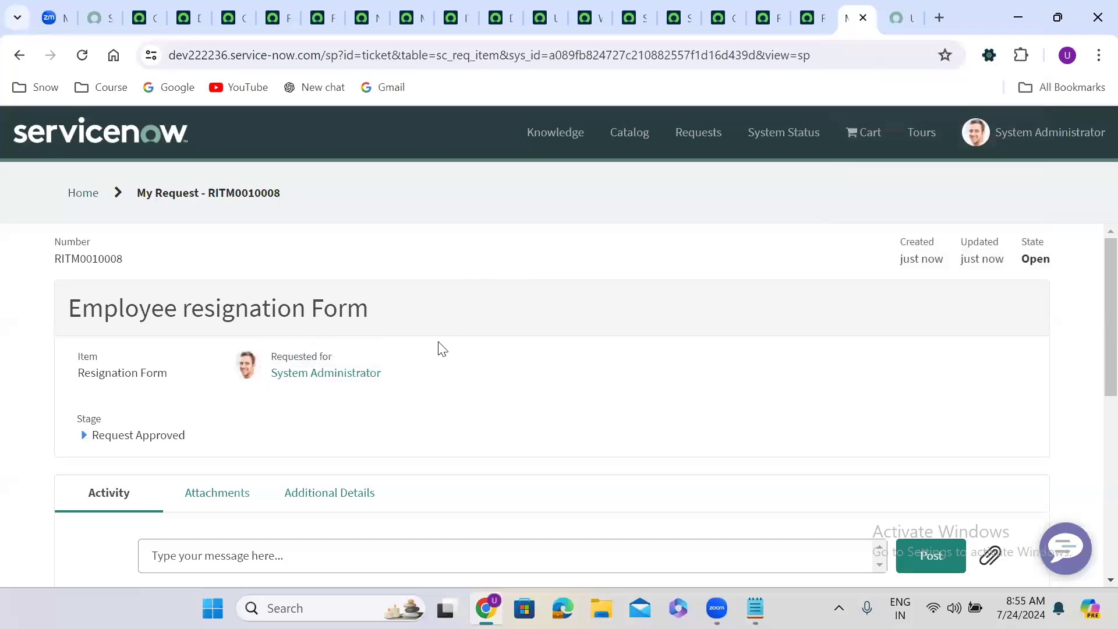
double_click(256, 195)
key("ctrl+c")
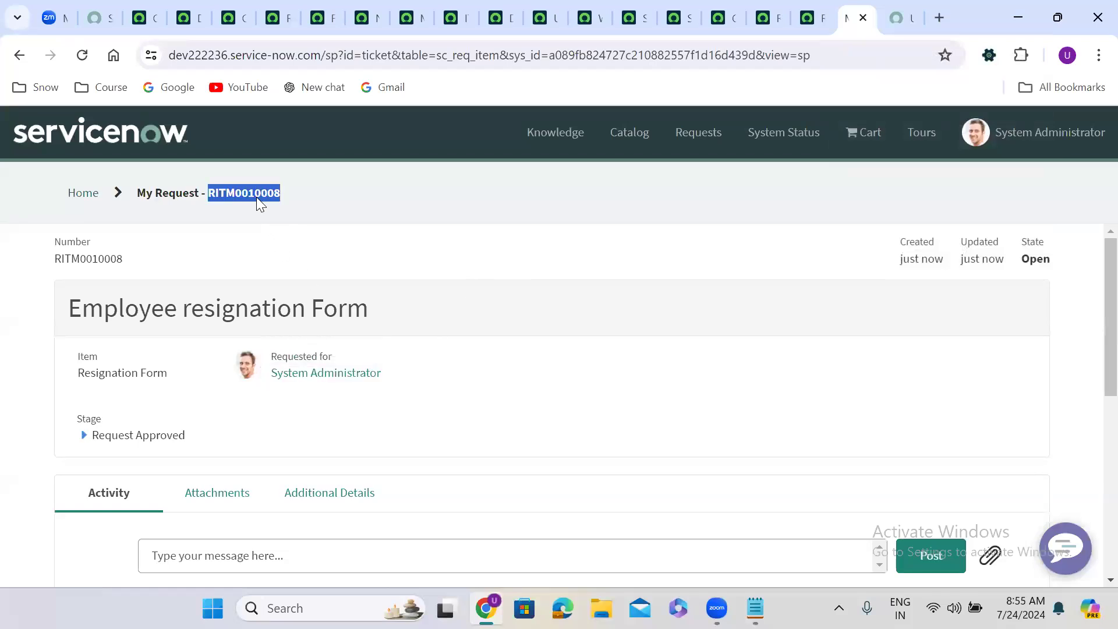
left_click(154, 13)
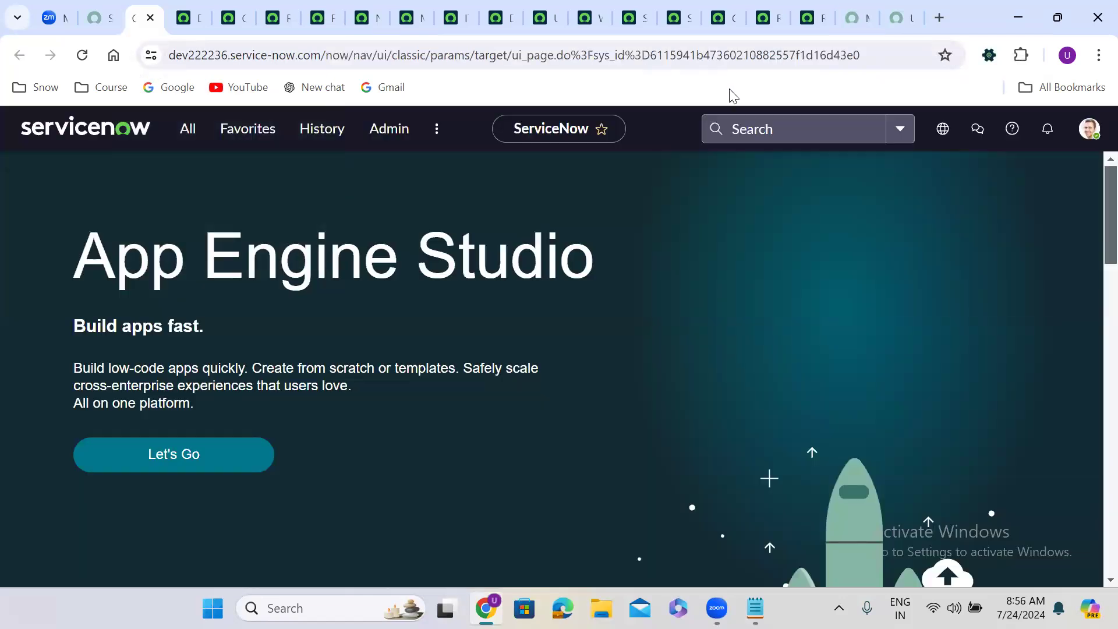
left_click(744, 125)
key("ctrl+v")
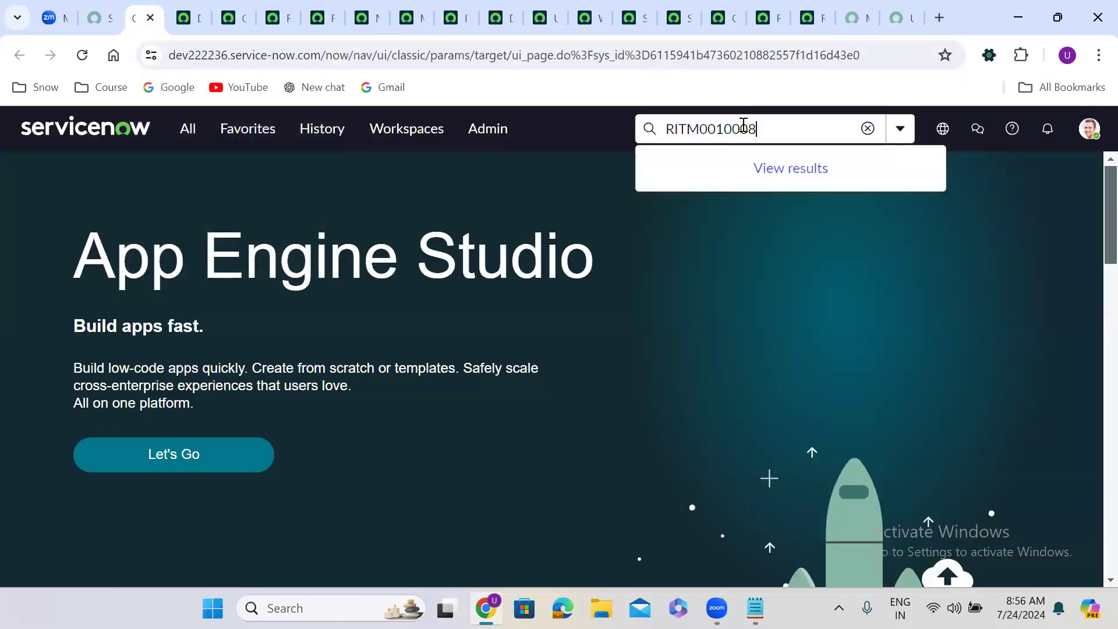
left_click(727, 192)
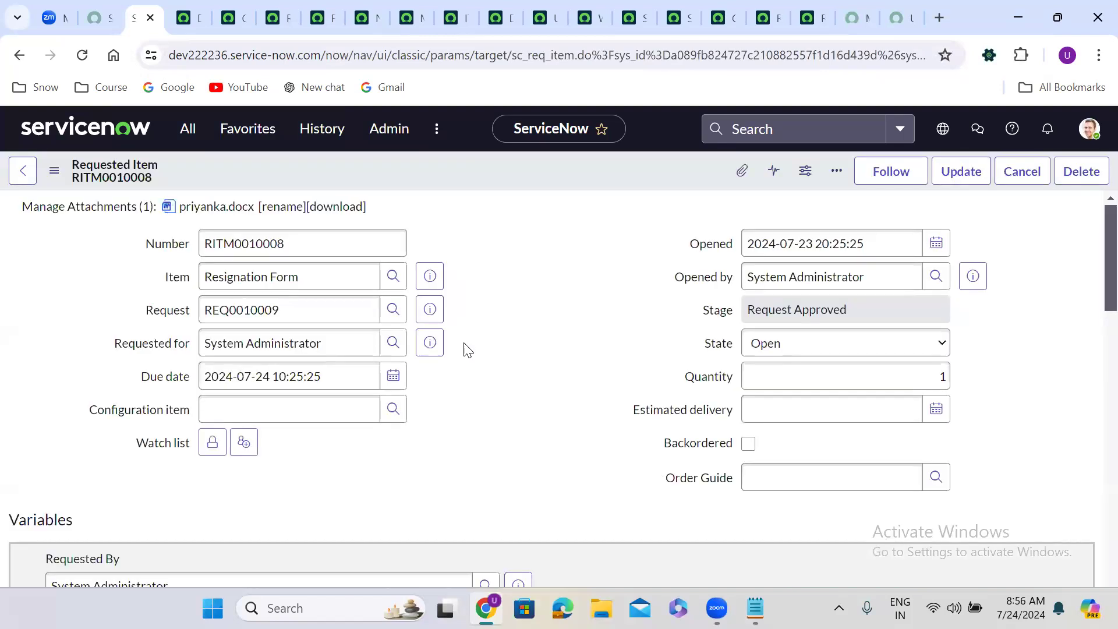
- Show the approvers listed on the Requested Item record
scroll(465, 350, "down", 5)
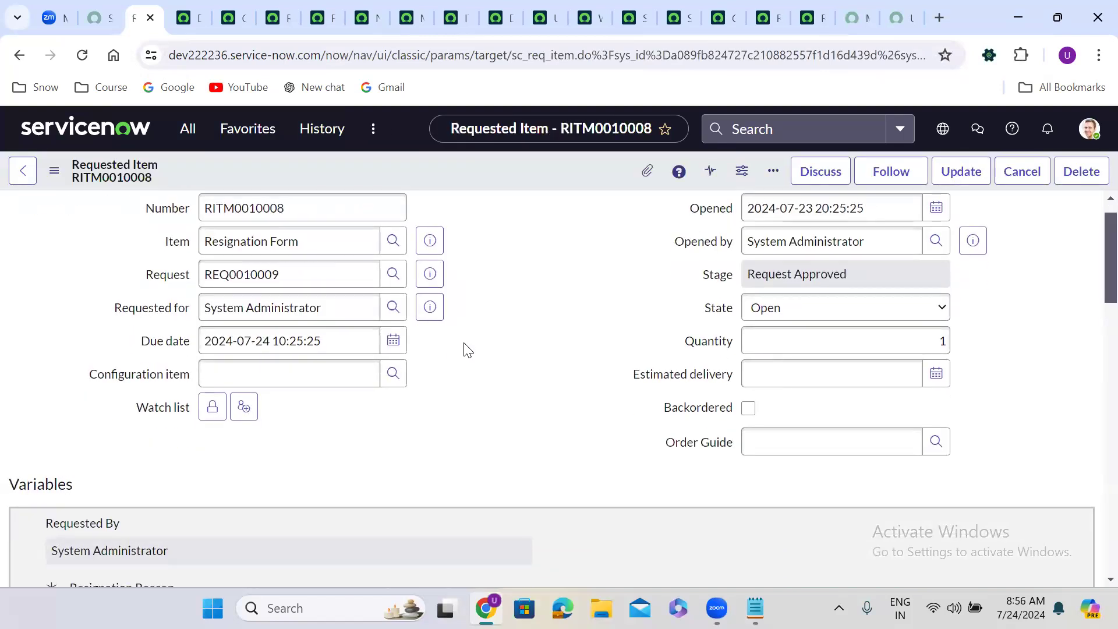
scroll(466, 348, "down", 15)
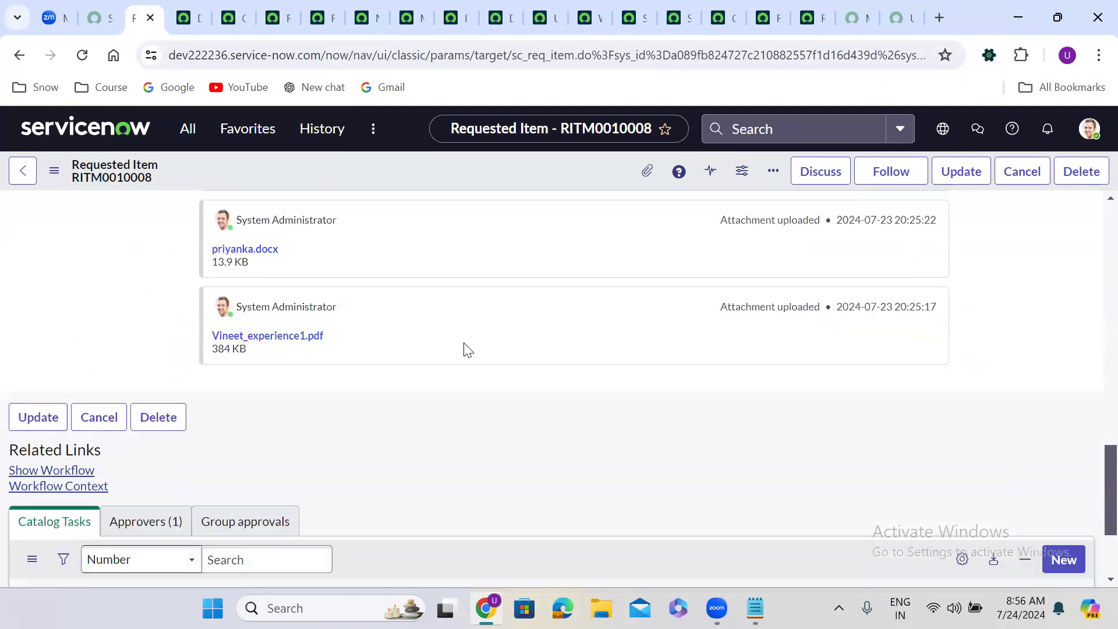
left_click(133, 356)
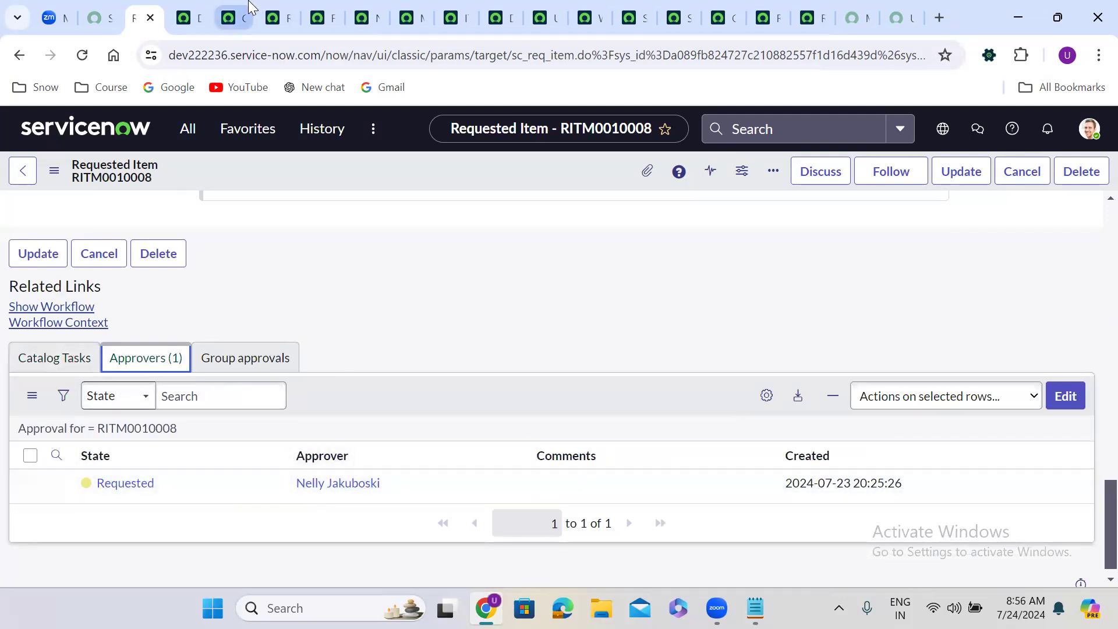
- Close the leftover Customer Support department page and compare the Sales department head in the Departments list with the item's approver
left_click(222, 11)
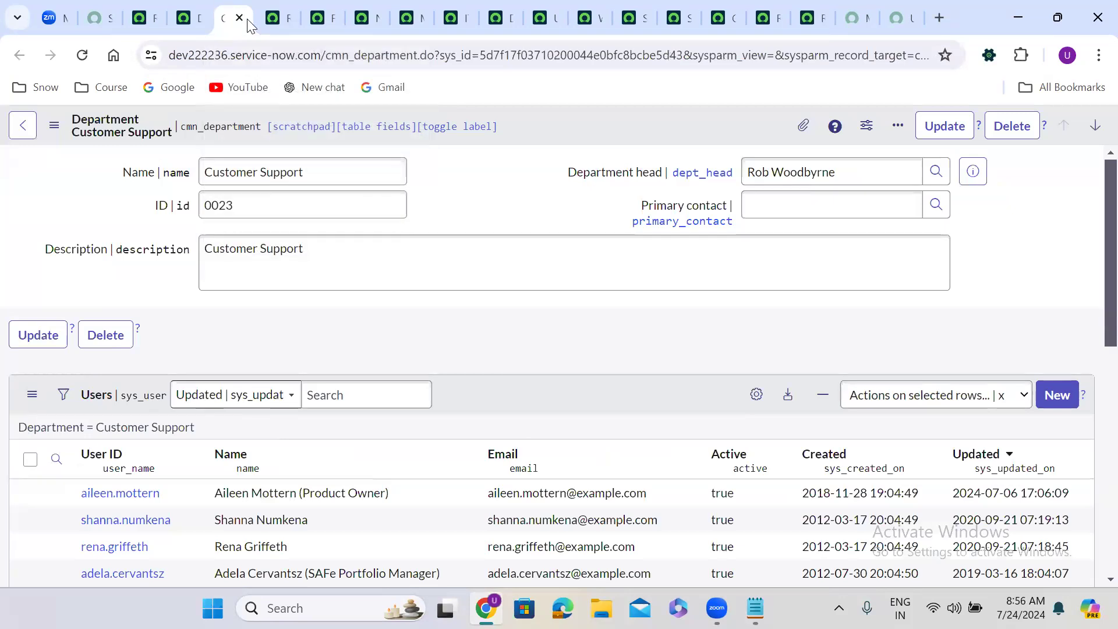
left_click(238, 18)
left_click(238, 19)
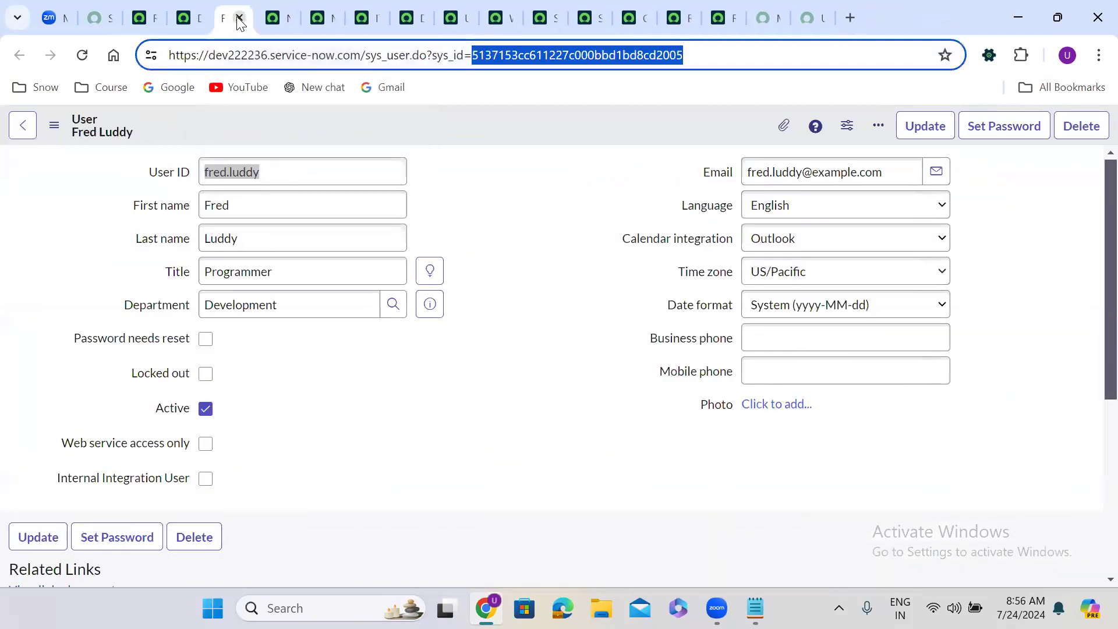
left_click(183, 14)
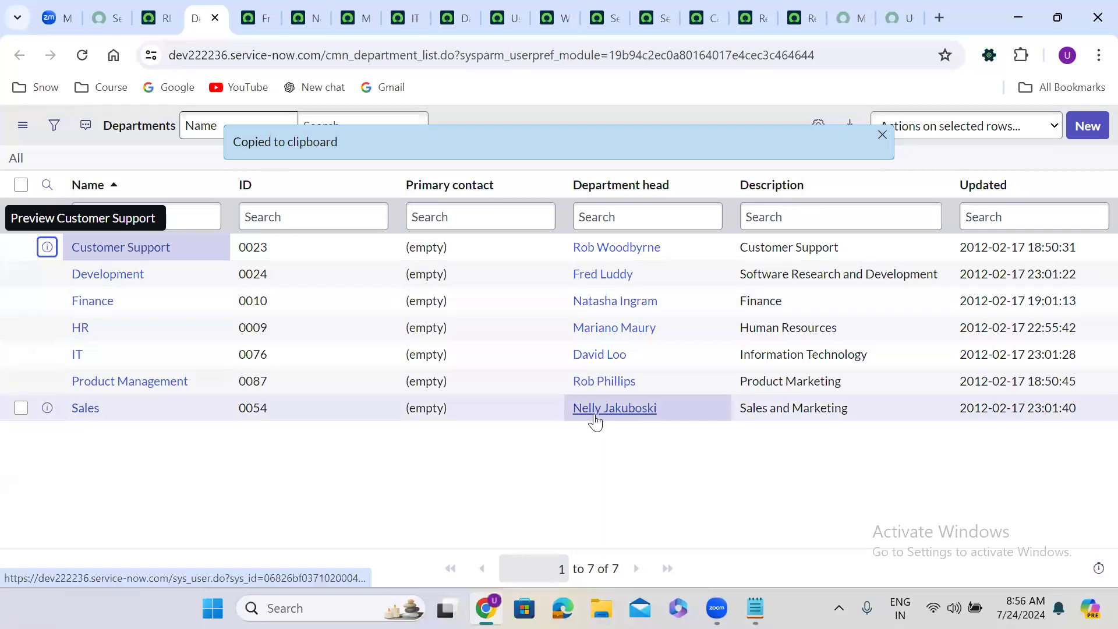
left_click(155, 18)
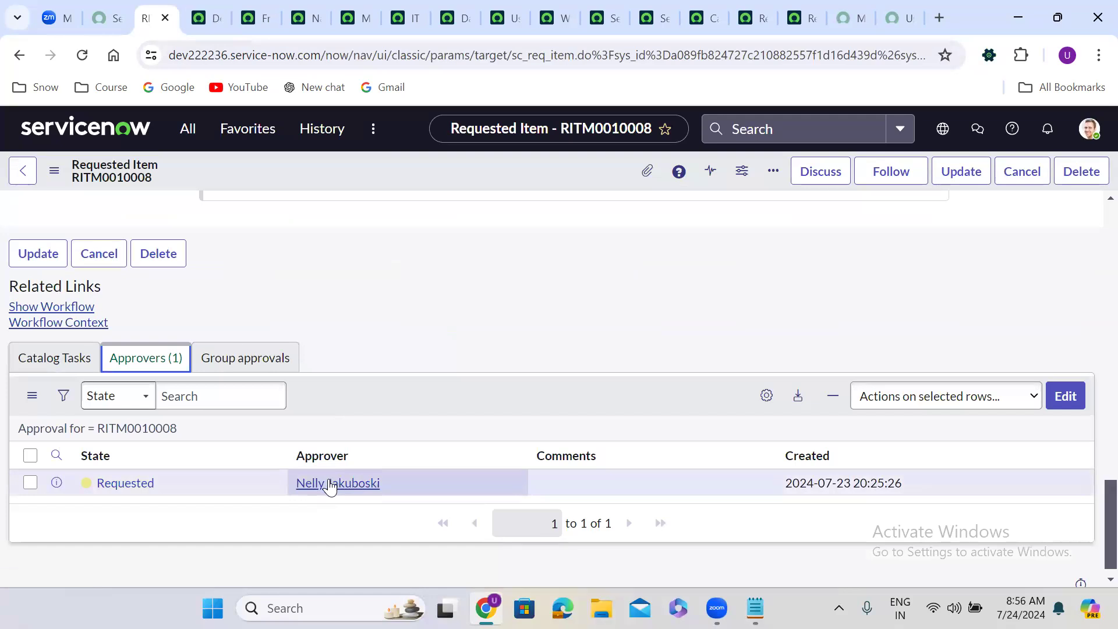
- Show the item's running workflow, examine its If and Approval - User activities, and review the request's submitted variables
left_click(36, 308)
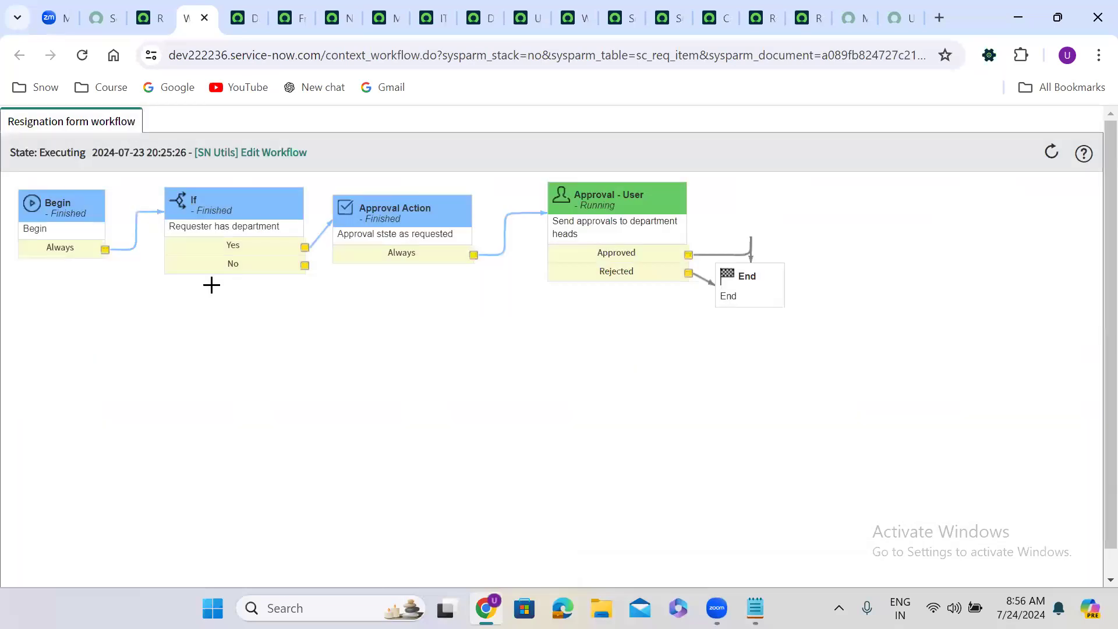
mouse_move(44, 243)
mouse_move(247, 229)
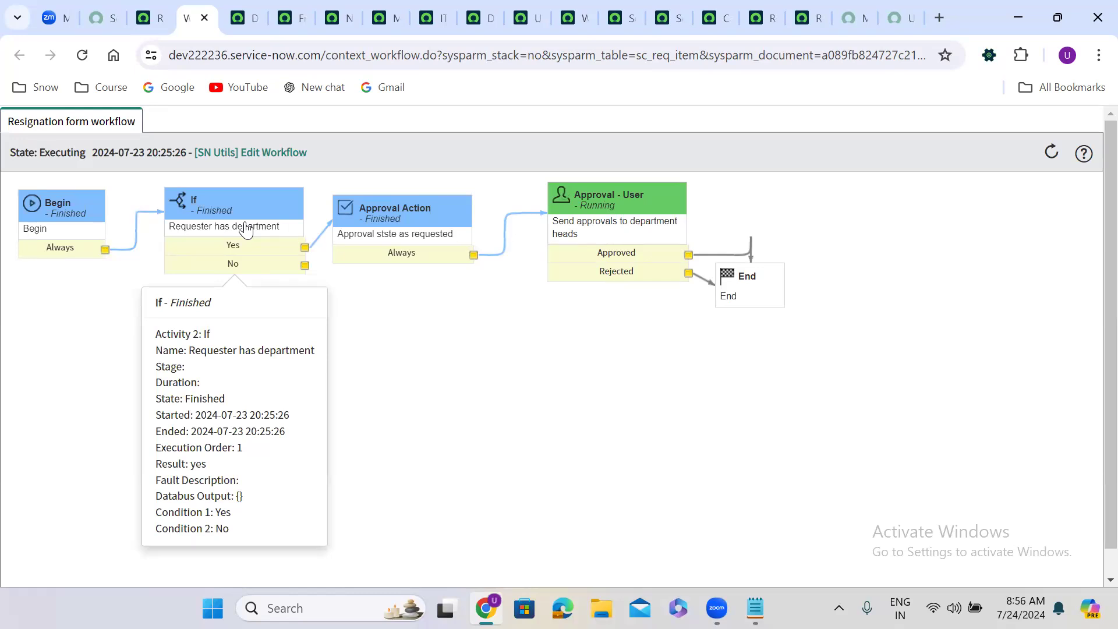
left_click(153, 13)
scroll(341, 258, "up", 6)
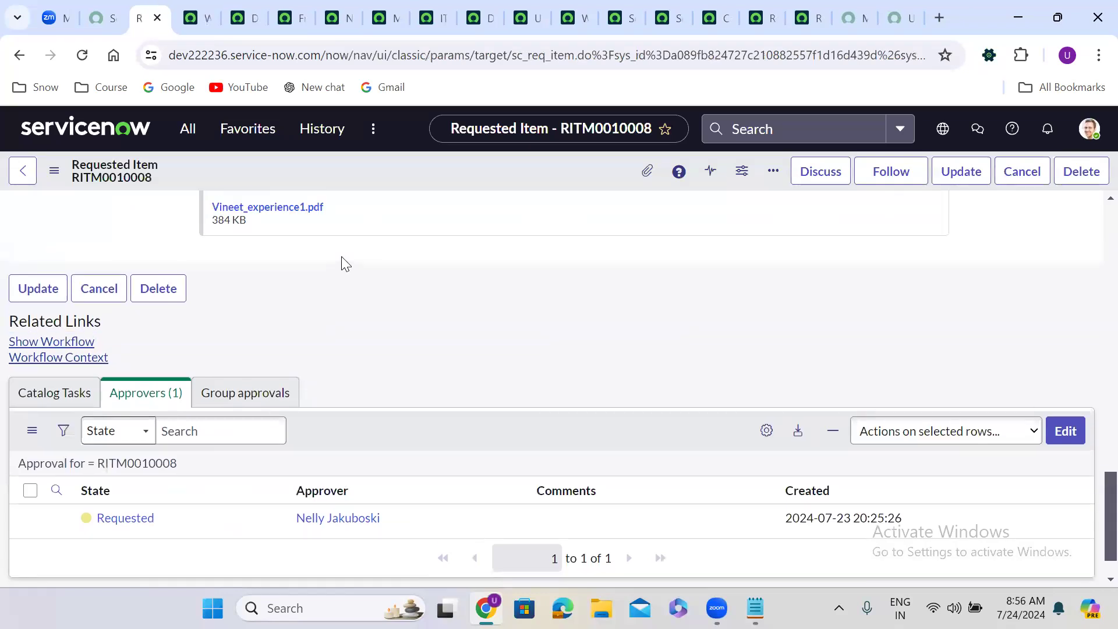
scroll(343, 262, "up", 8)
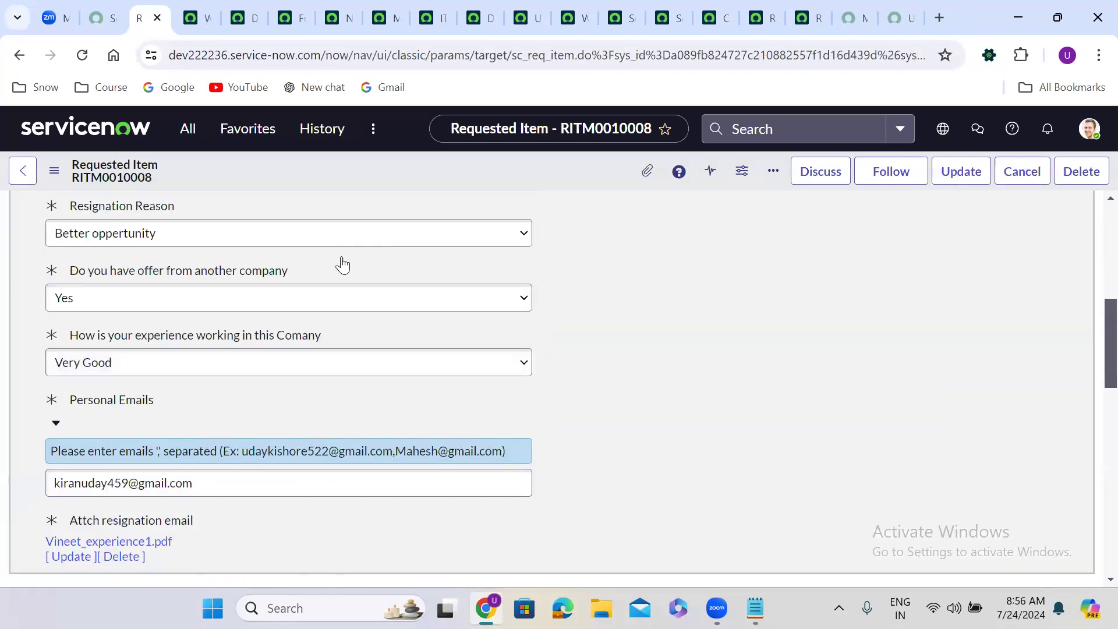
scroll(344, 262, "up", 5)
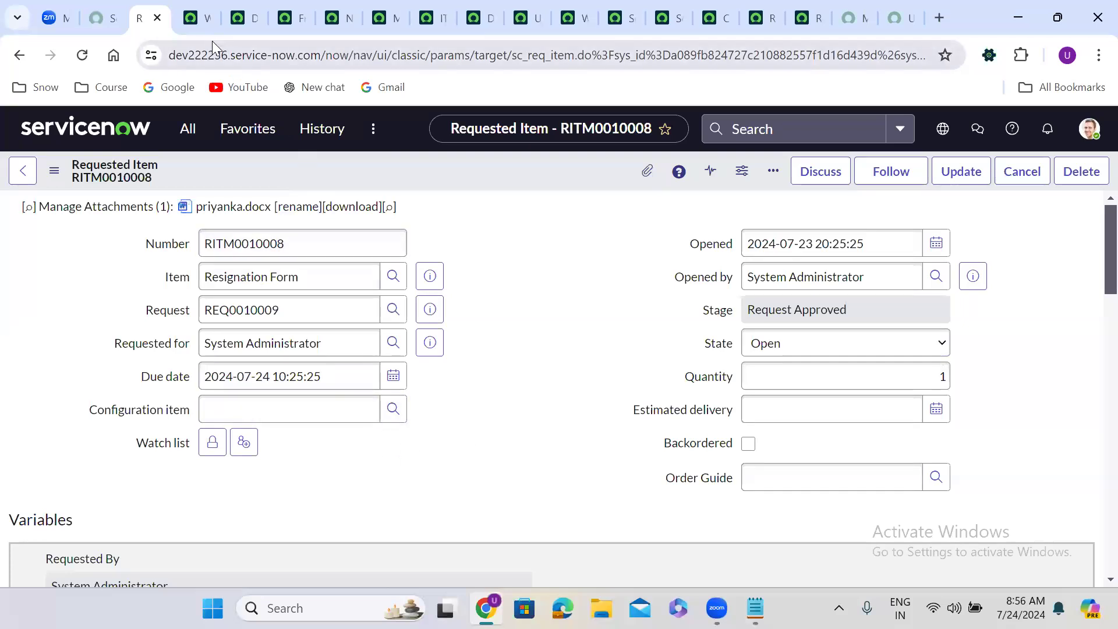
left_click(188, 9)
mouse_move(631, 198)
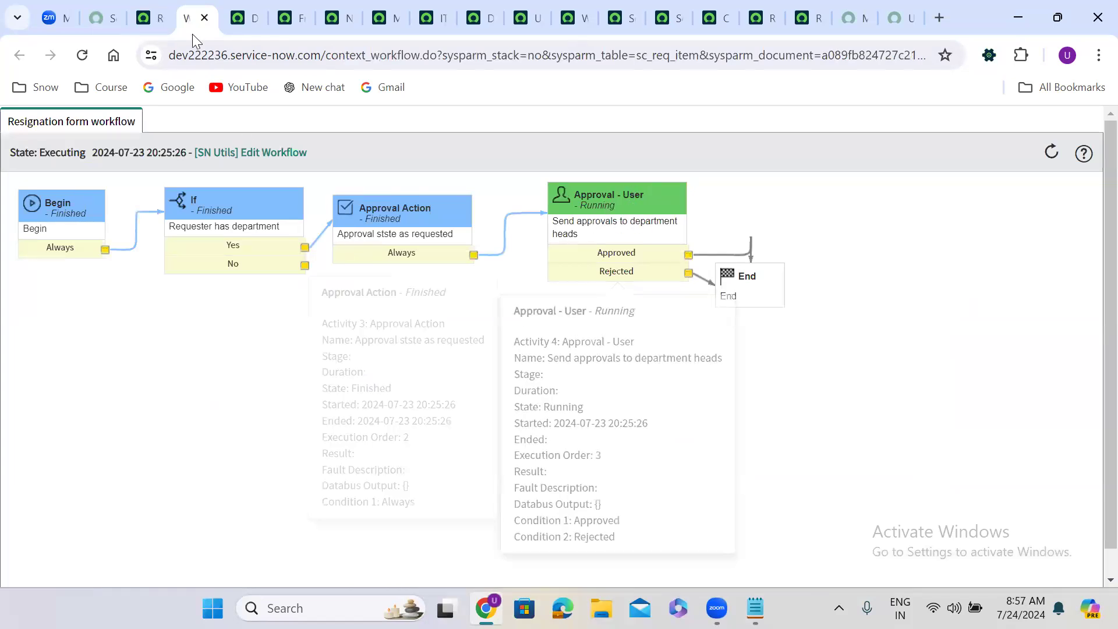
- Approve the department head's requested approval in the Requested Item's approvers list
left_click(162, 8)
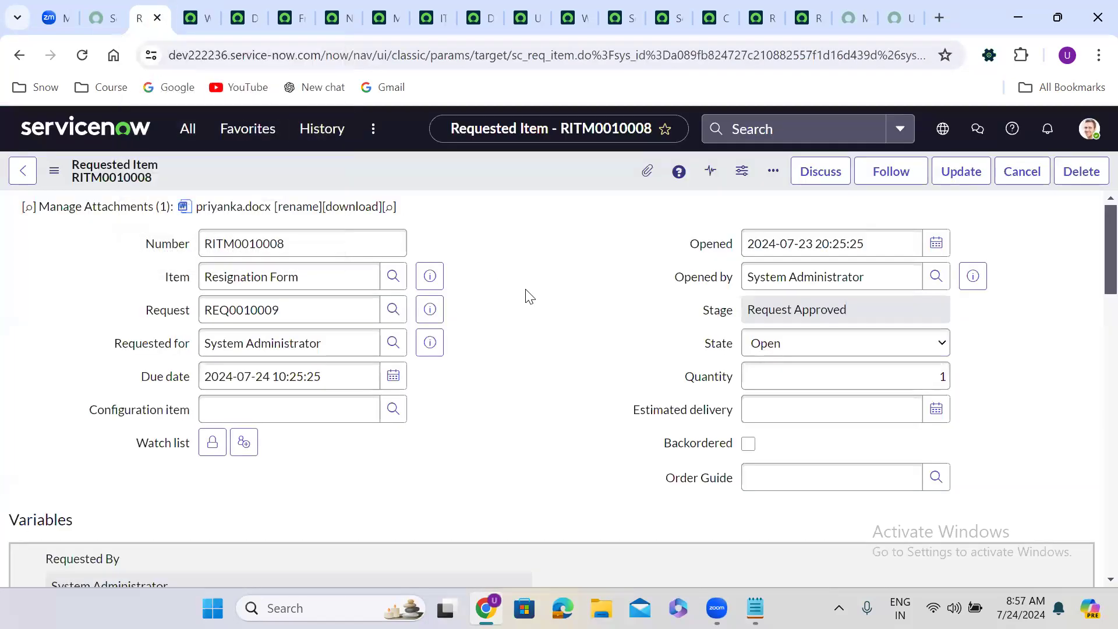
scroll(526, 290, "down", 20)
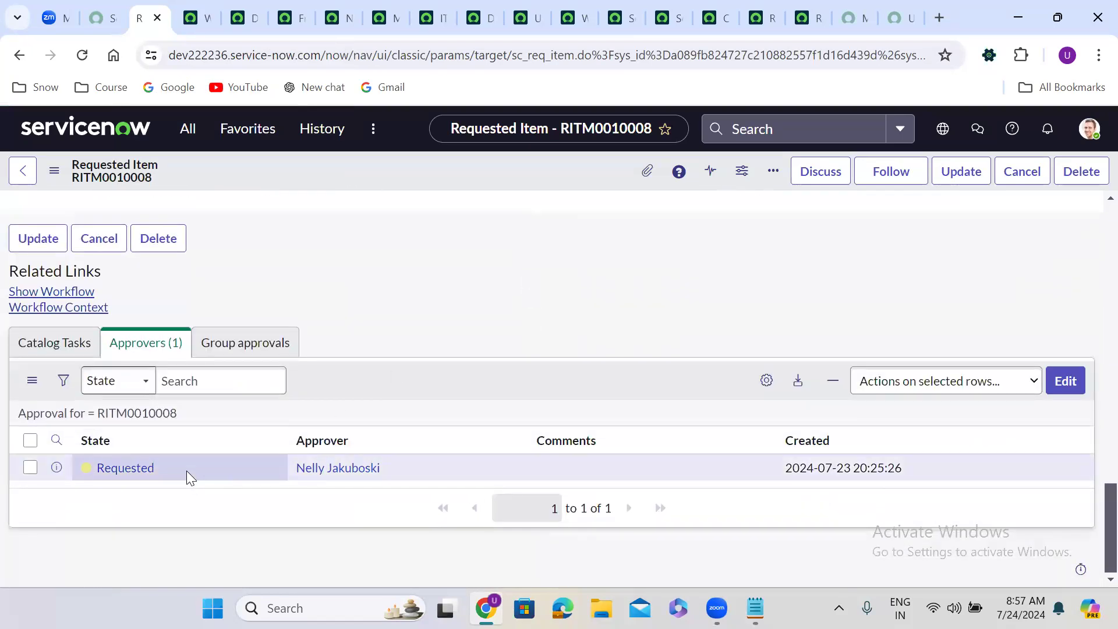
right_click(186, 471)
left_click(284, 440)
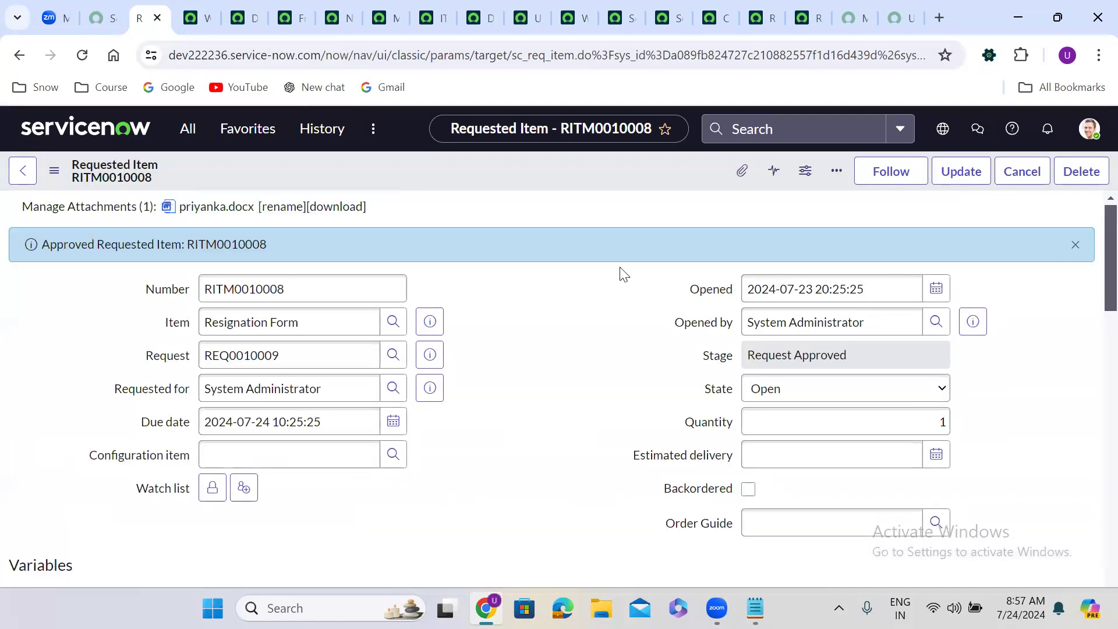
- Reload the Resignation form workflow's context view and check the state of its End activity
left_click(201, 17)
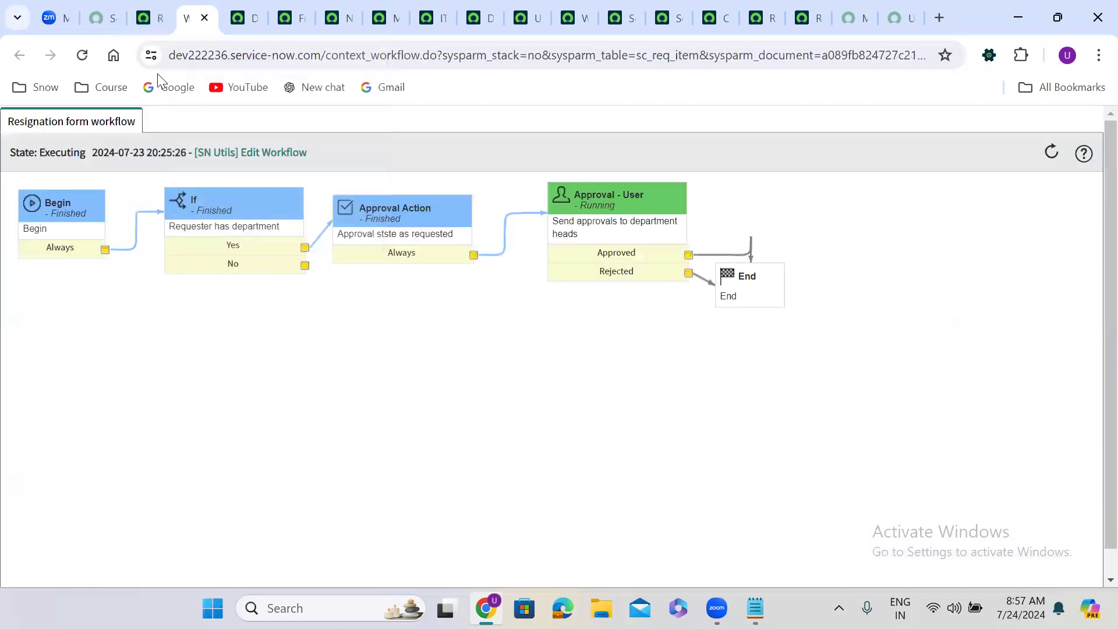
left_click(84, 47)
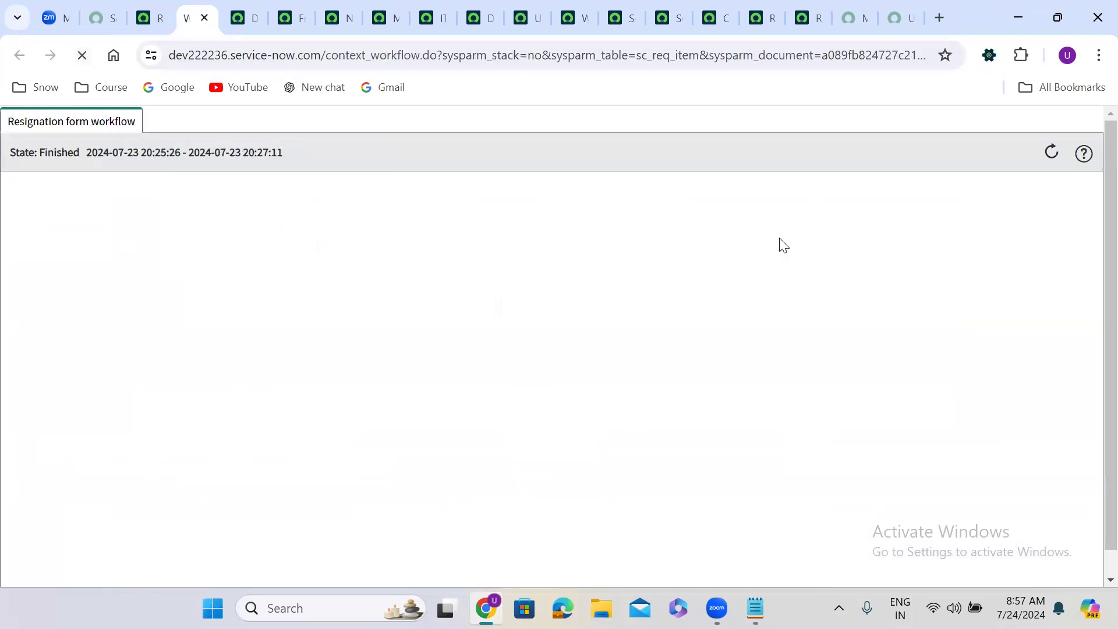
mouse_move(741, 299)
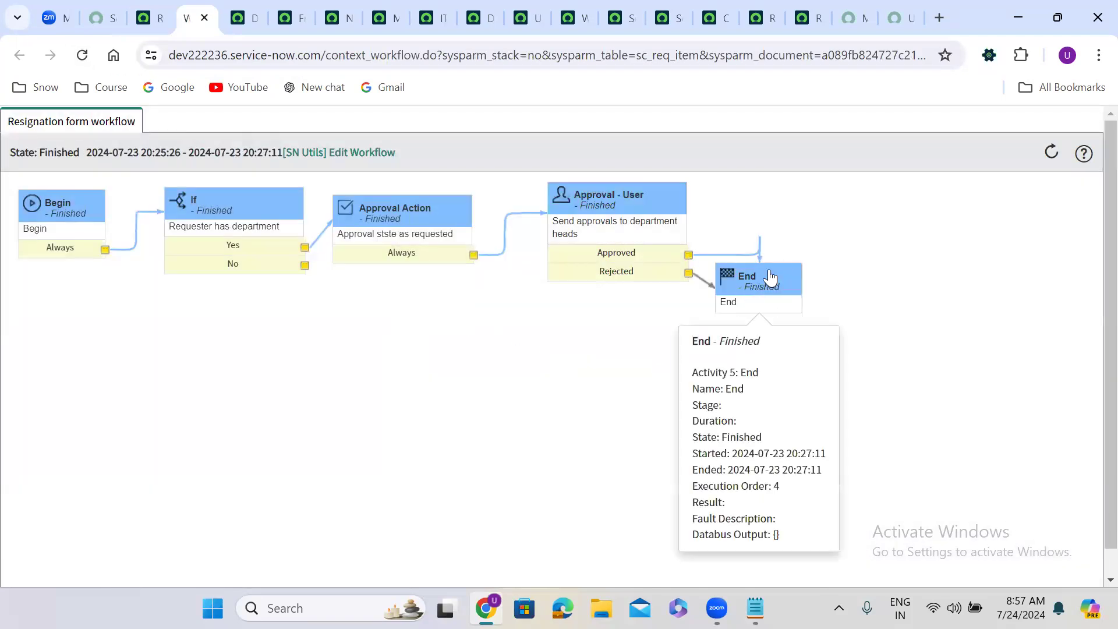